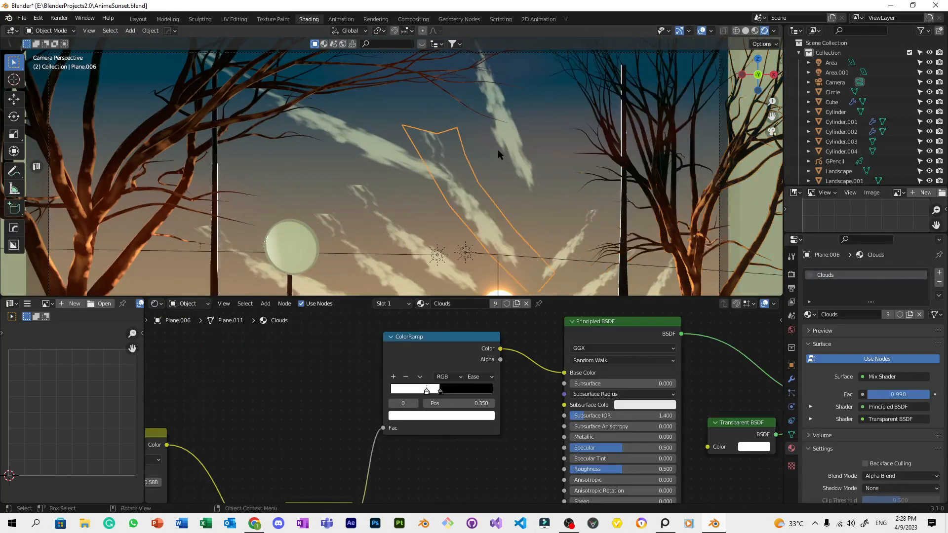
Examine the upper edge of the selected cloud plane, where the cloud texture meets the plane's border.
scroll(488, 133, "up", 3)
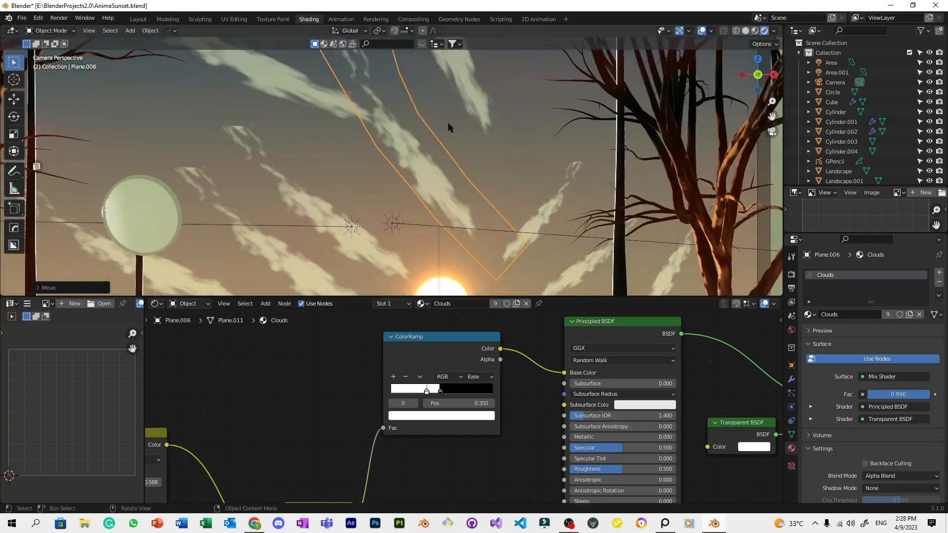
scroll(448, 127, "up", 4)
key("b")
left_click_drag(415, 97, 363, 92)
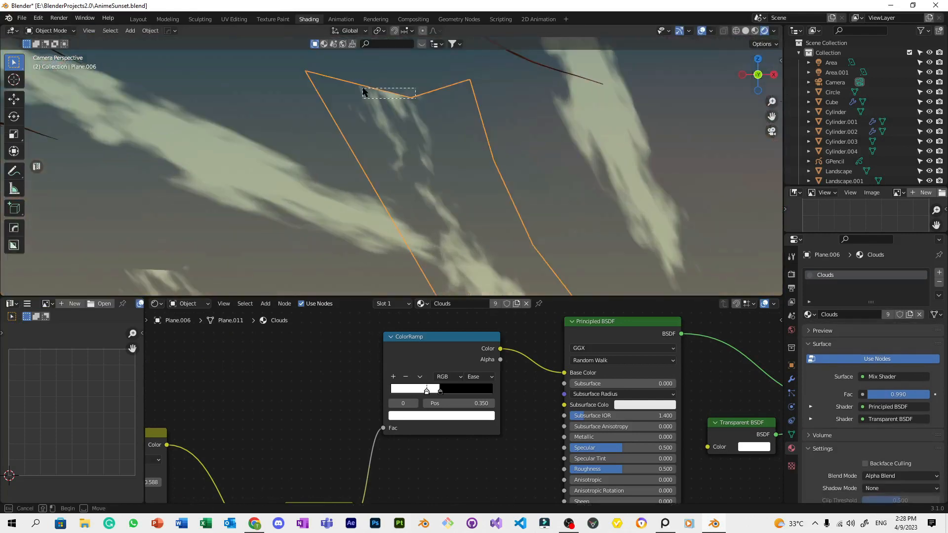
left_click(391, 115)
left_click(407, 102)
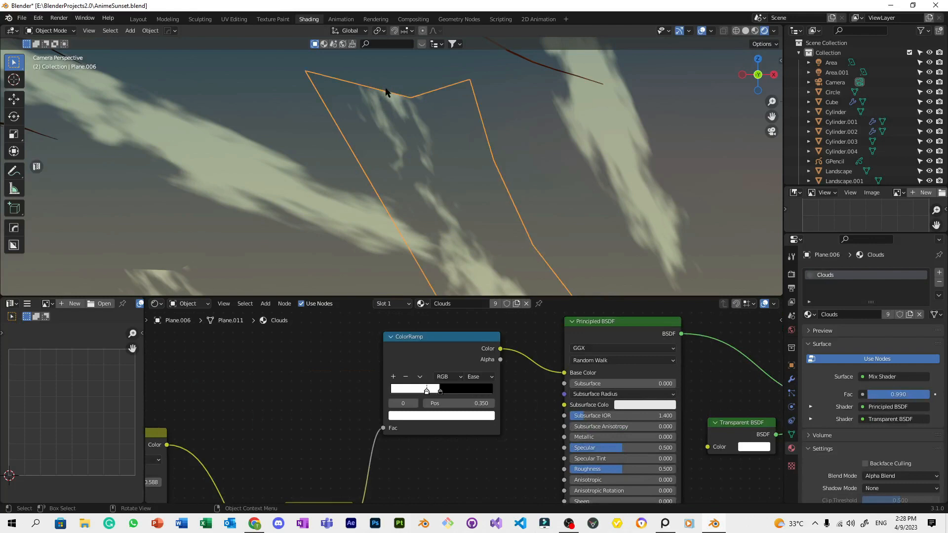
scroll(414, 149, "down", 6)
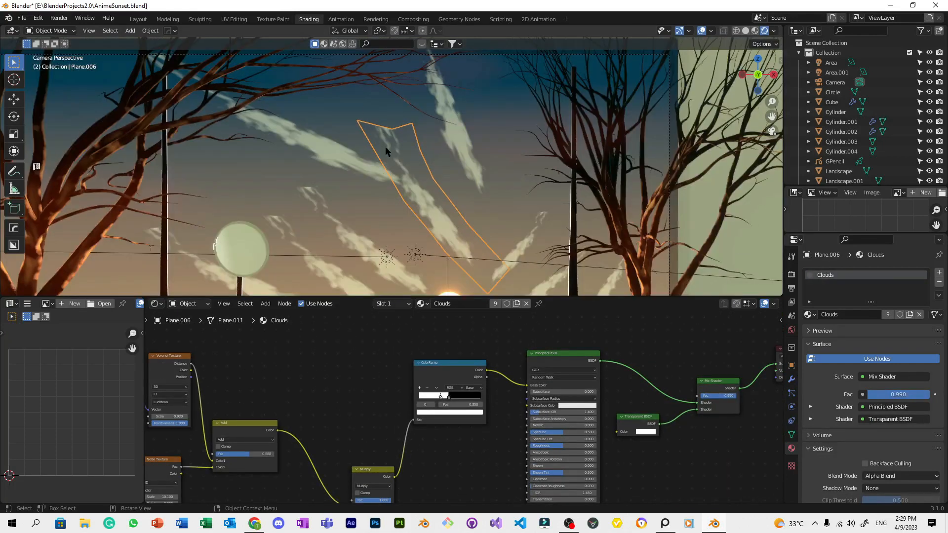
Try raising the Fac of the Add node in the Clouds material to about 0.89.
middle_click_drag(344, 355, 621, 380)
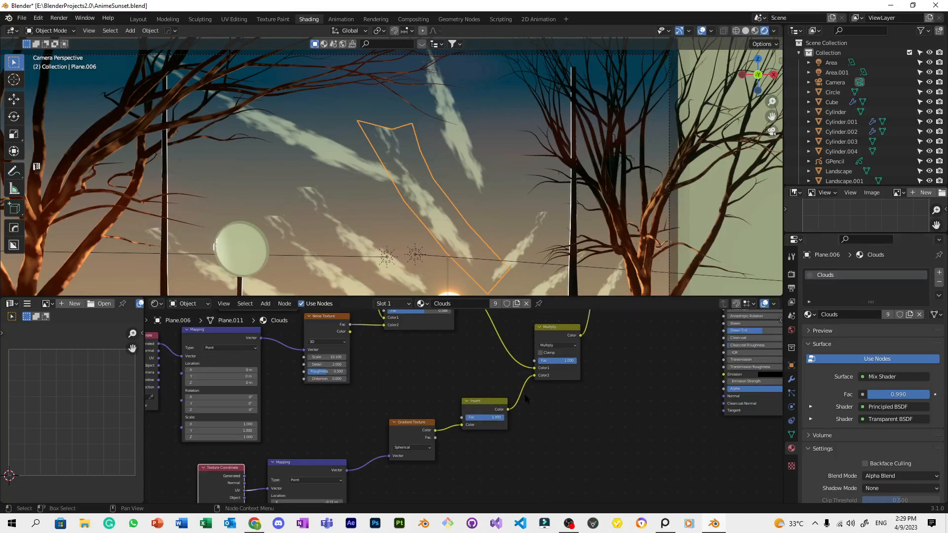
scroll(437, 402, "up", 2)
left_click_drag(446, 417, 471, 417)
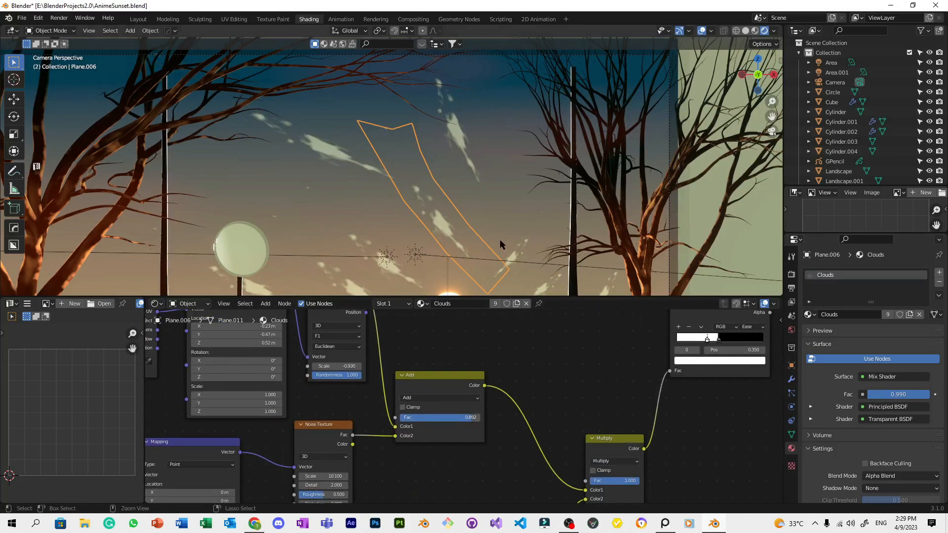
Set the X location of the Mapping node feeding the Gradient Texture to -0.62 m and save the file.
middle_click_drag(538, 498, 609, 383)
scroll(528, 459, "up", 1)
scroll(533, 434, "up", 2)
middle_click_drag(483, 461, 524, 431)
scroll(474, 447, "up", 2)
middle_click_drag(421, 465, 458, 398)
left_click_drag(413, 379, 375, 379, "shift")
scroll(462, 237, "up", 2)
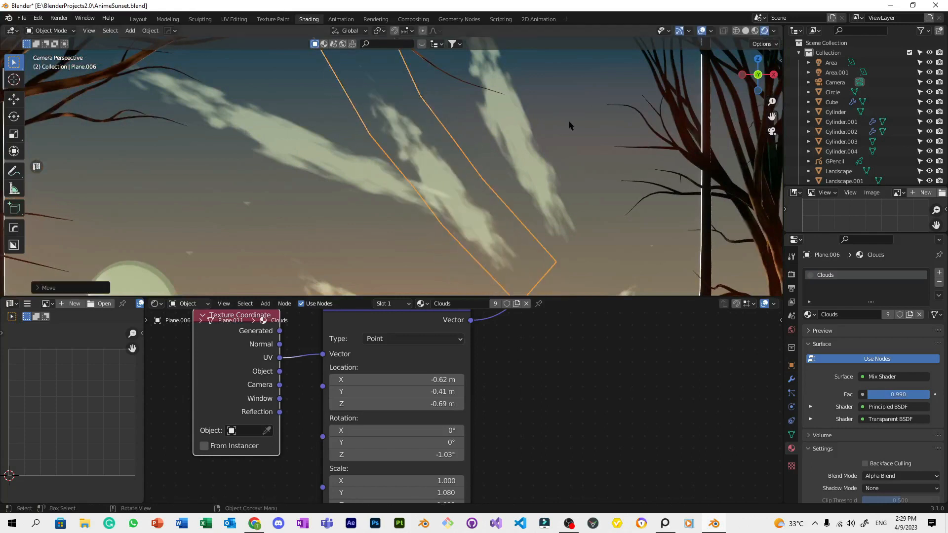
left_click(567, 120)
scroll(567, 120, "down", 3)
key("ctrl+s")
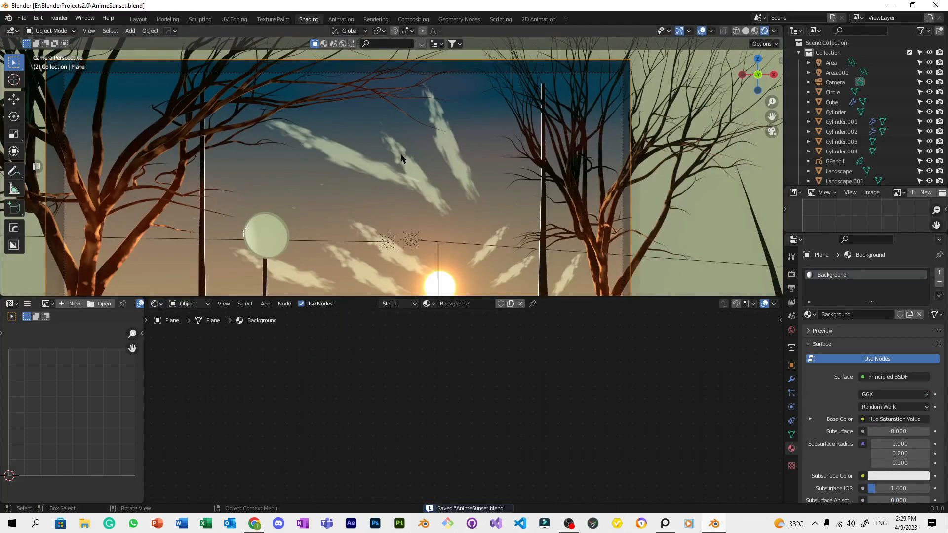
Rotate the middle cloud plane slightly, move it lower toward the sun, and save the file.
left_click(402, 154)
scroll(487, 163, "down", 2)
key("ctrl+s")
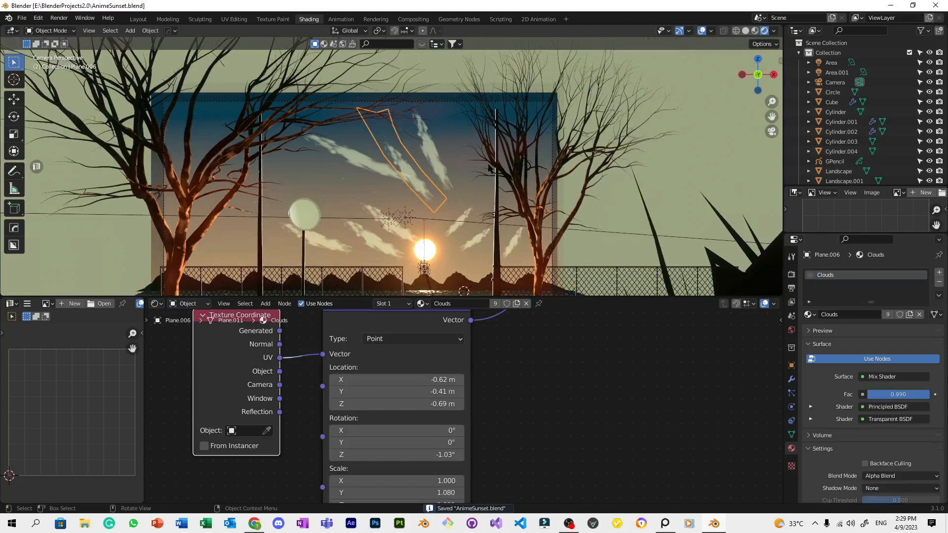
key("r")
left_click(516, 148)
key("g")
left_click(513, 165)
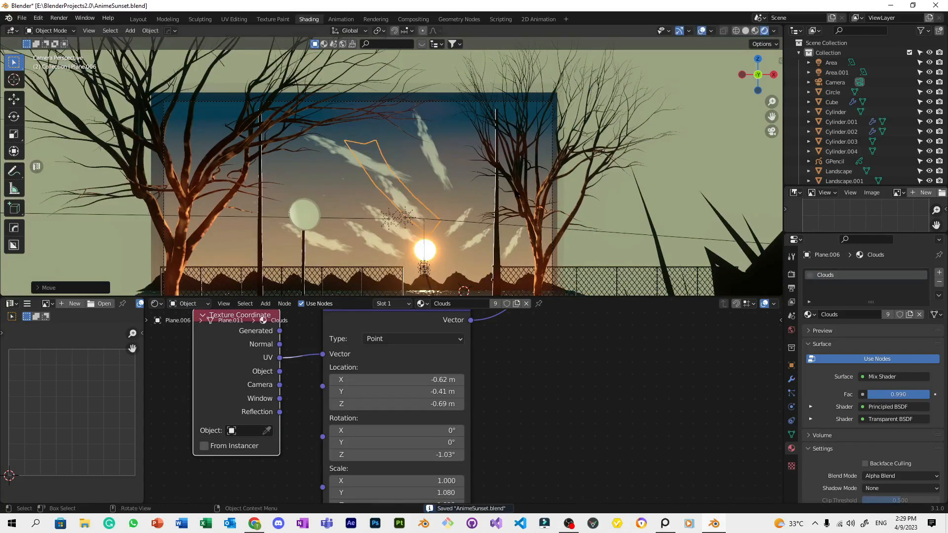
key("ctrl+s")
scroll(470, 160, "up", 2)
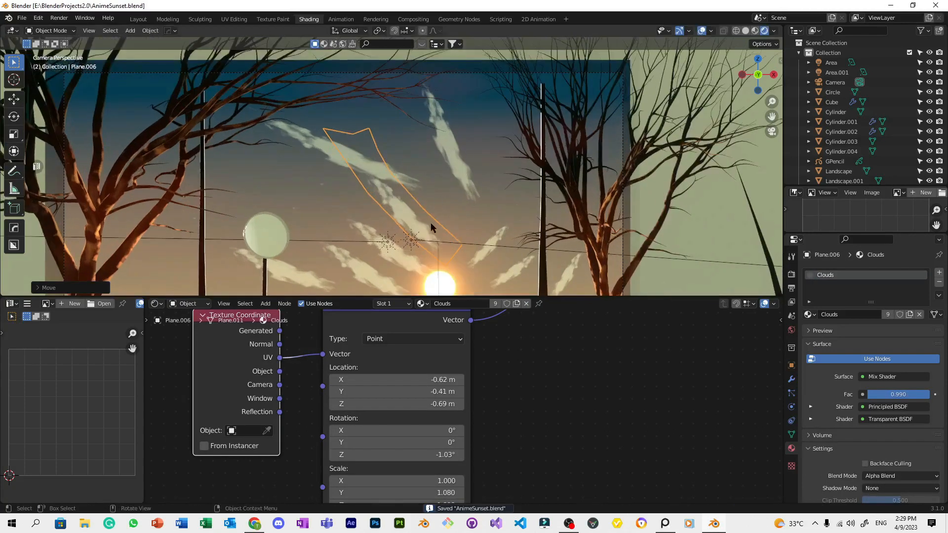
Try lowering the Fac of the Mix Shader in the Clouds material and undo the change.
scroll(567, 402, "down", 10)
middle_click_drag(621, 400, 362, 492)
scroll(700, 390, "up", 5)
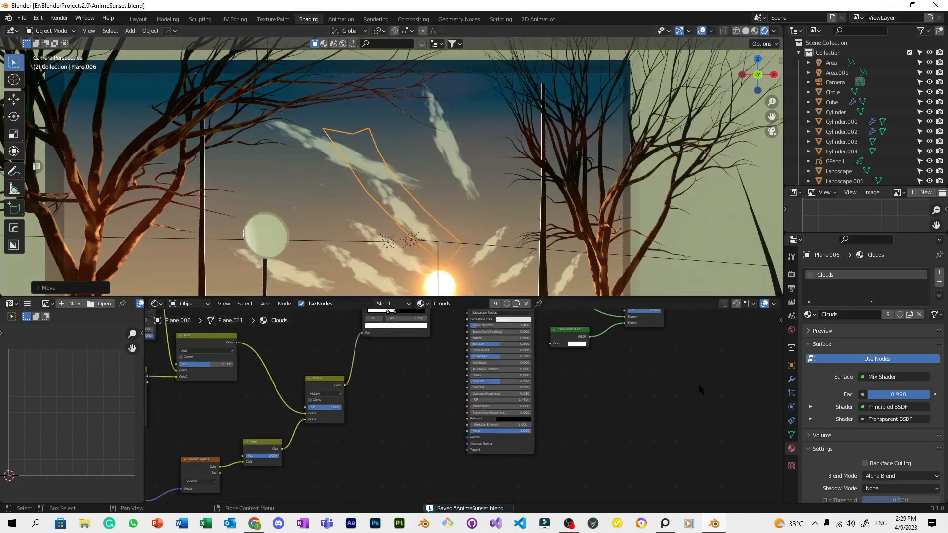
middle_click_drag(701, 389, 460, 411)
scroll(460, 411, "up", 1)
left_click_drag(393, 374, 370, 373)
key("ctrl+z")
Try a Fac of 0.999 on the Mix Shader, undo it, and save the file.
scroll(438, 402, "up", 3)
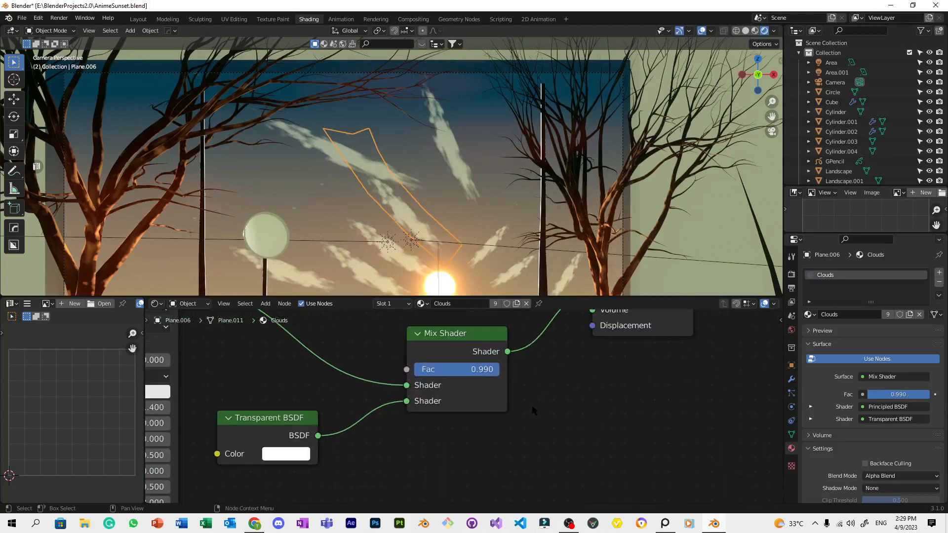
left_click(495, 374)
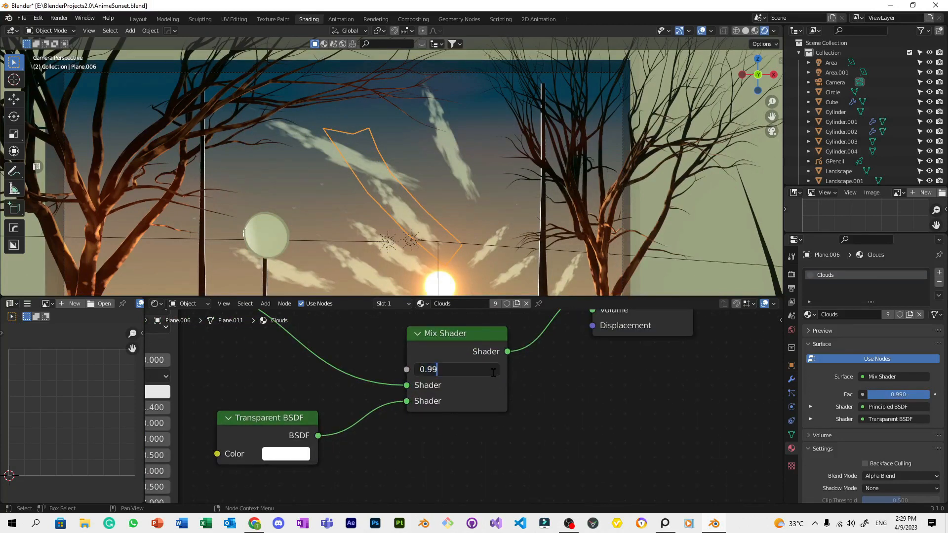
key("Return")
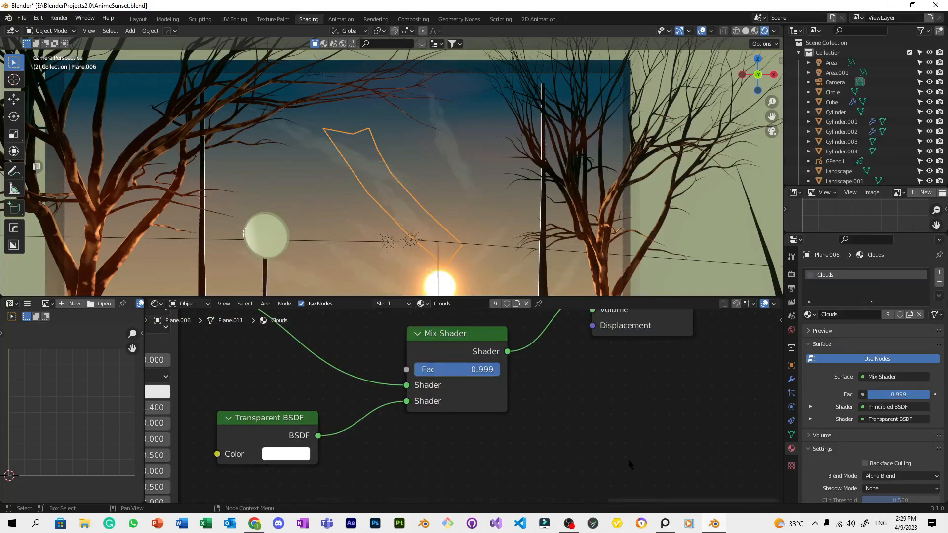
scroll(628, 459, "up", 1)
key("ctrl+z")
key("ctrl+s")
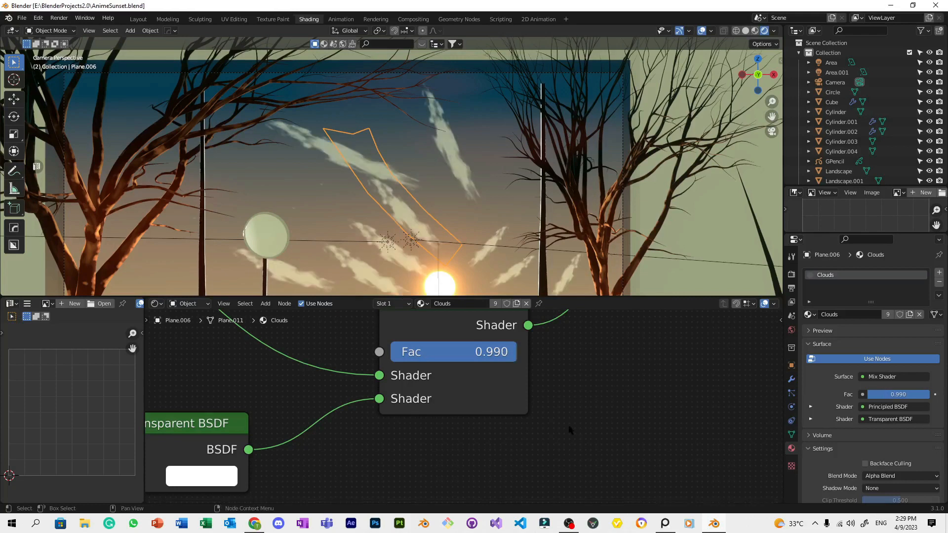
Try lowering the HSV brightness value of the ColorRamp's white stop to about 9.
scroll(384, 394, "down", 4)
left_click(315, 470)
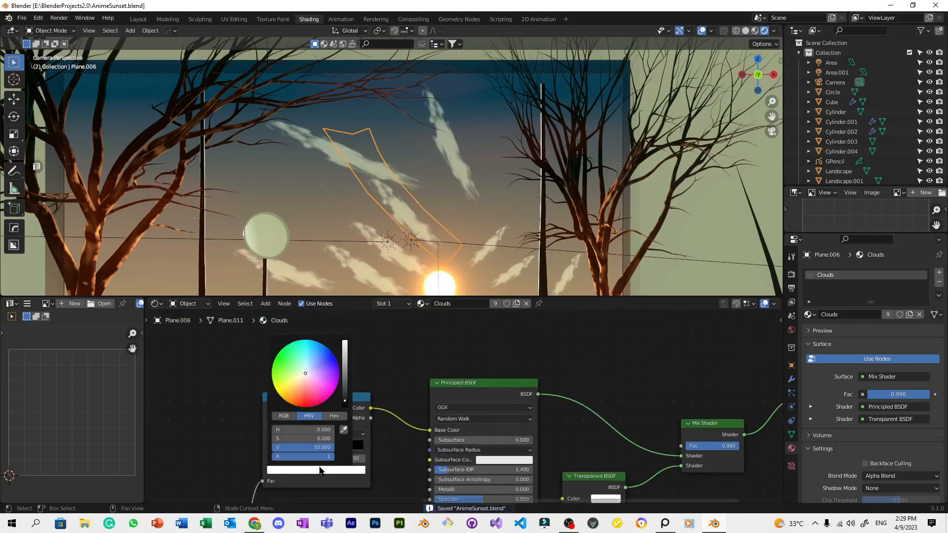
left_click_drag(324, 448, 301, 448)
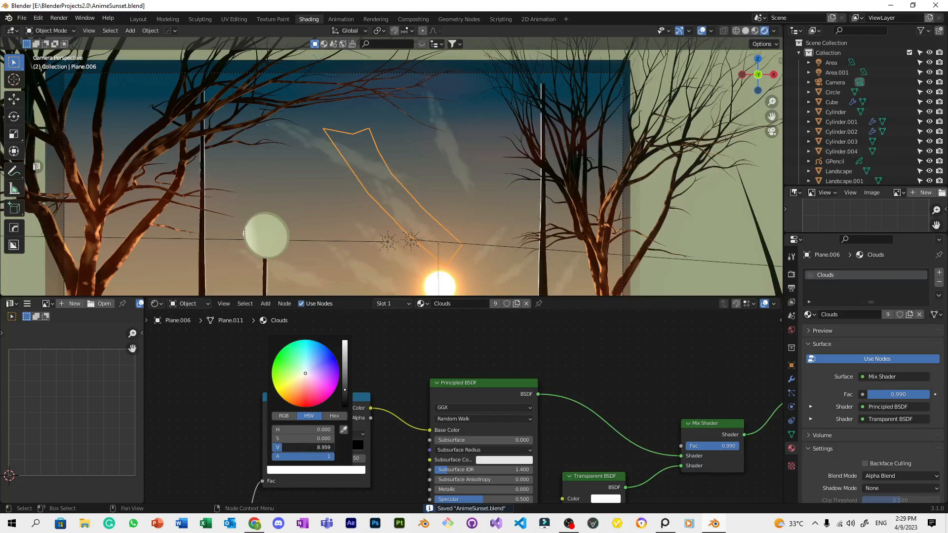
scroll(607, 248, "down", 3)
key("ctrl+s")
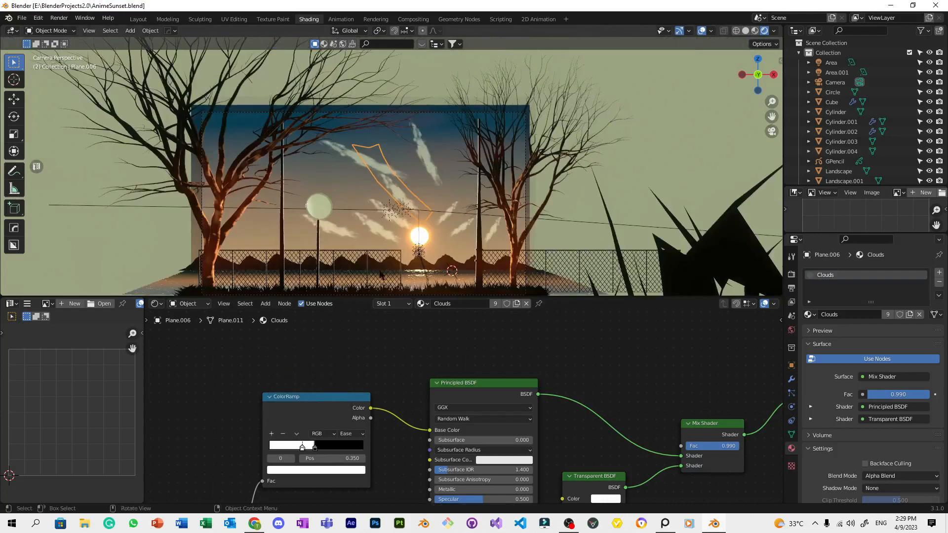
Try adding a plane mesh from the camera view.
scroll(385, 254, "up", 2)
scroll(441, 217, "up", 1)
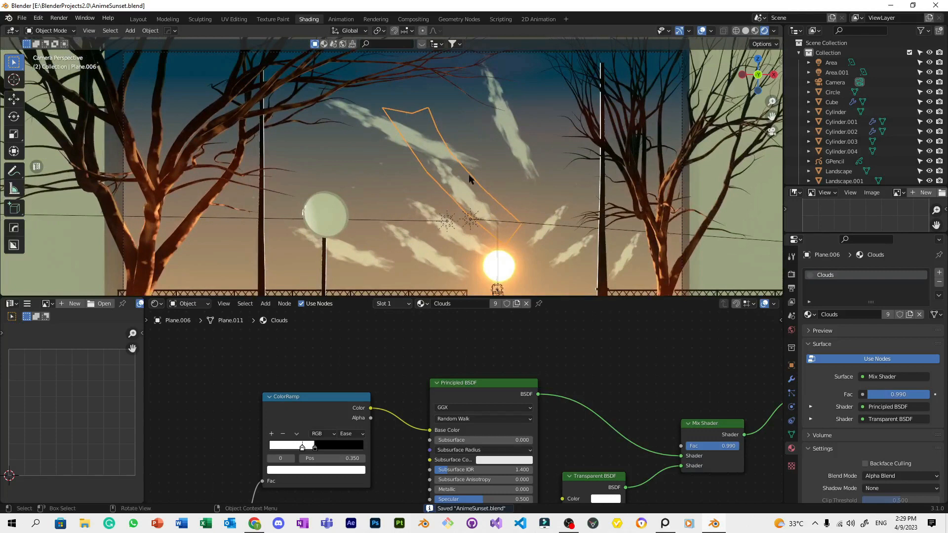
key("shift+a")
mouse_move(375, 168)
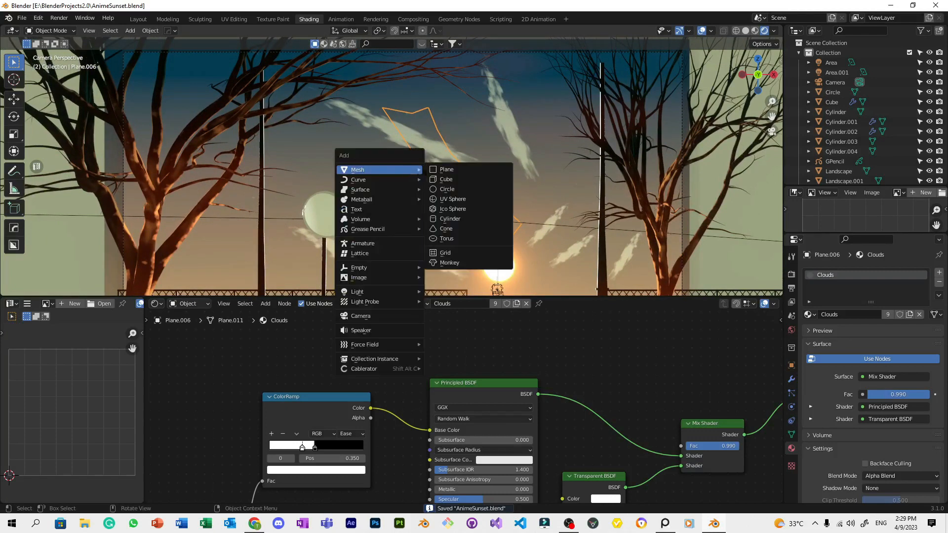
left_click(481, 168)
scroll(482, 163, "down", 4)
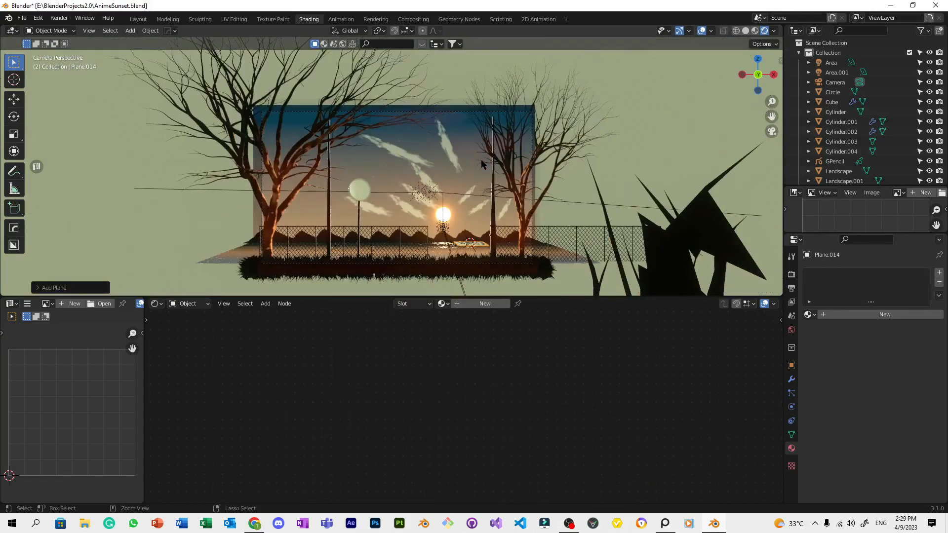
left_click(482, 164)
Add a plane mesh and rotate it 90° around the X axis.
scroll(526, 162, "down", 2)
middle_click_drag(526, 162, 437, 174)
left_click_drag(437, 171, 460, 168)
key("shift+a")
mouse_move(460, 169)
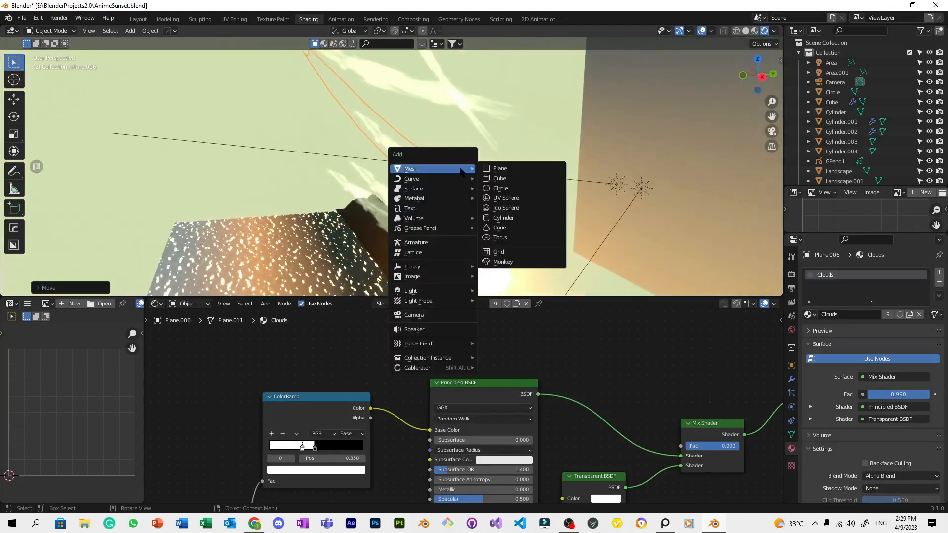
left_click(499, 169)
type("rx")
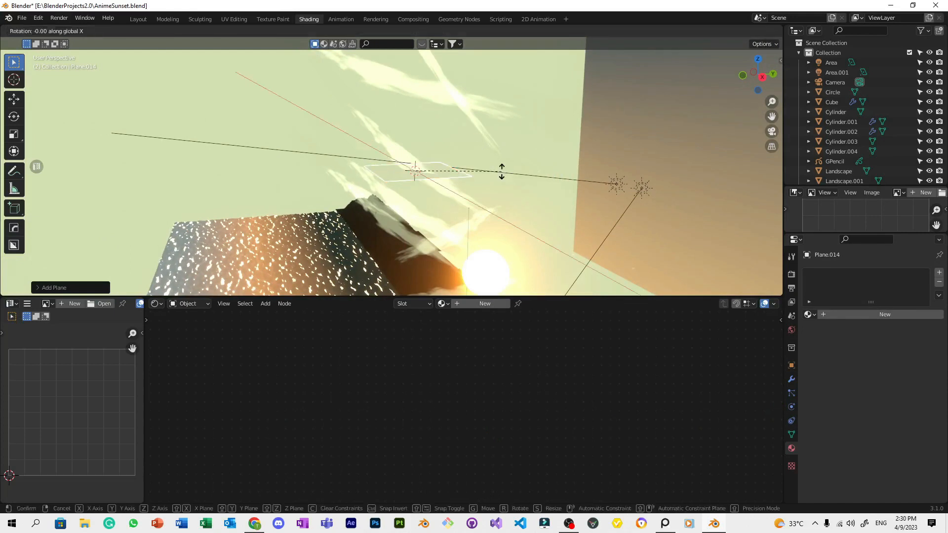
type("90")
key("Return")
In camera view, move the new plane along Y and up behind the left tree's branches, scale it up, and save.
key("KP_0")
key("g")
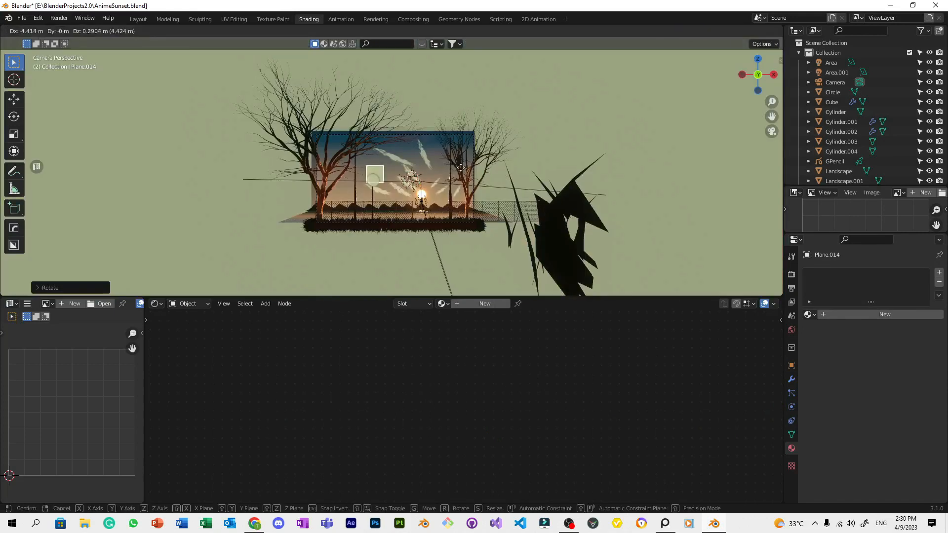
key("y")
left_click(457, 178)
scroll(457, 178, "up", 2)
key("g")
left_click(393, 121)
key("s")
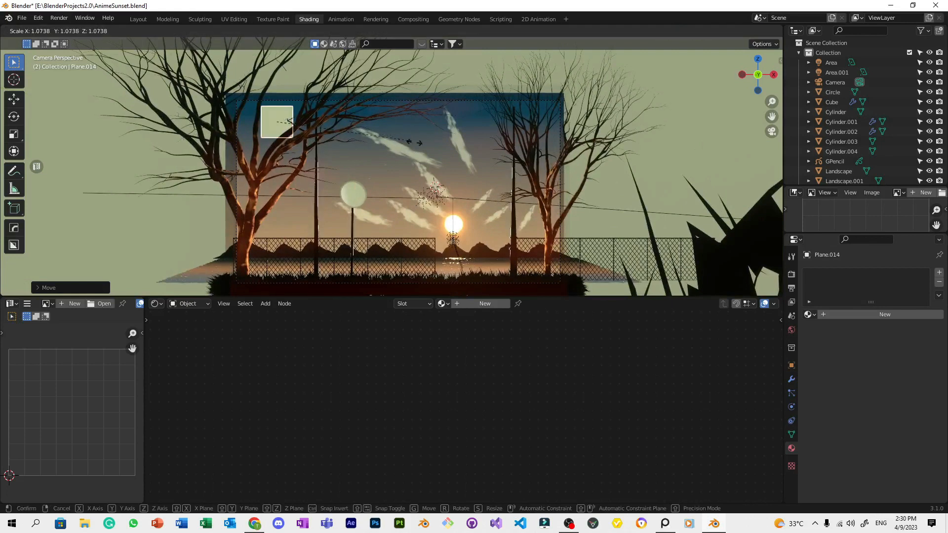
left_click(485, 157)
scroll(485, 157, "up", 3)
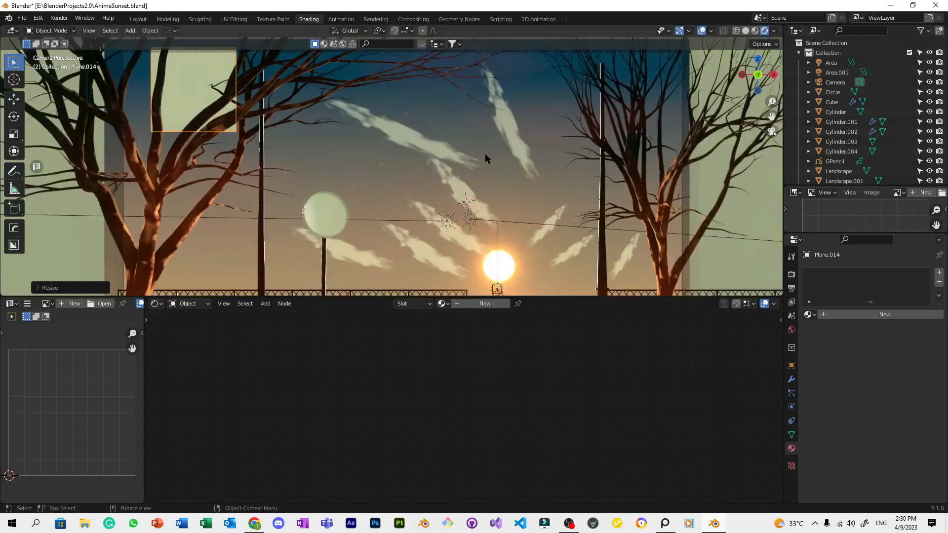
key("ctrl+s")
Adjust the new plane's depth along the Y axis and save the file.
scroll(485, 157, "up", 1)
middle_click_drag(434, 118, 557, 163, "shift")
scroll(556, 160, "up", 1)
key("g")
key("y")
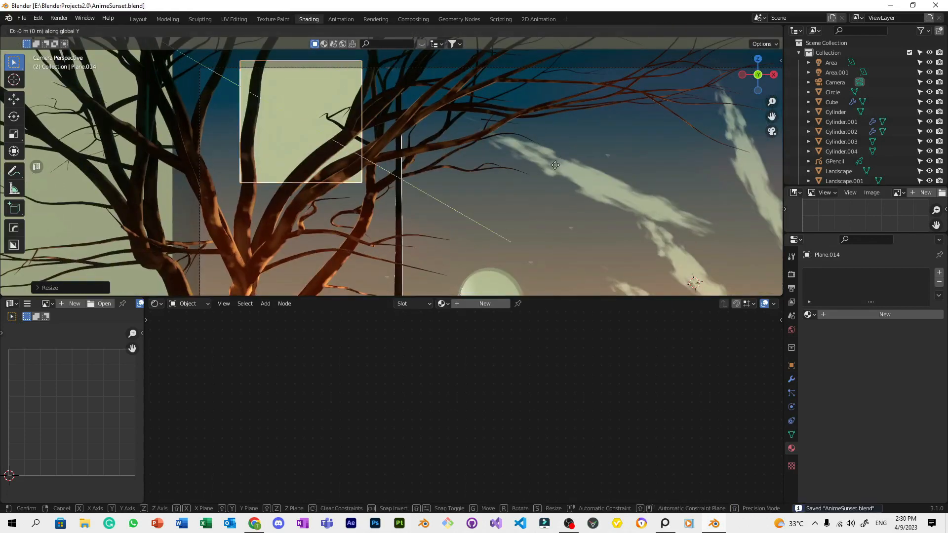
left_click(548, 191)
key("ctrl+s")
scroll(549, 191, "down", 4)
scroll(595, 197, "up", 1)
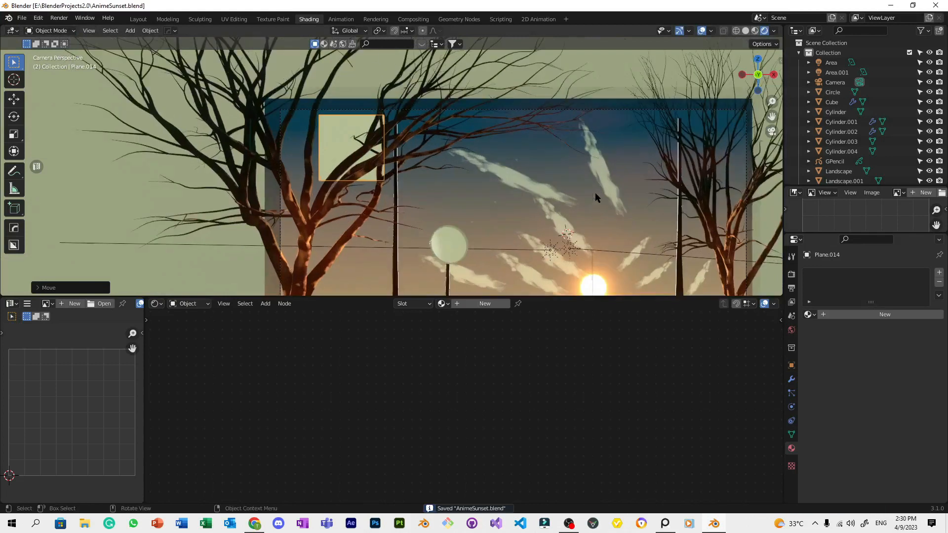
Give the new plane the existing Clouds material, move it into the open sky just above the round lamp, and save.
left_click(588, 184)
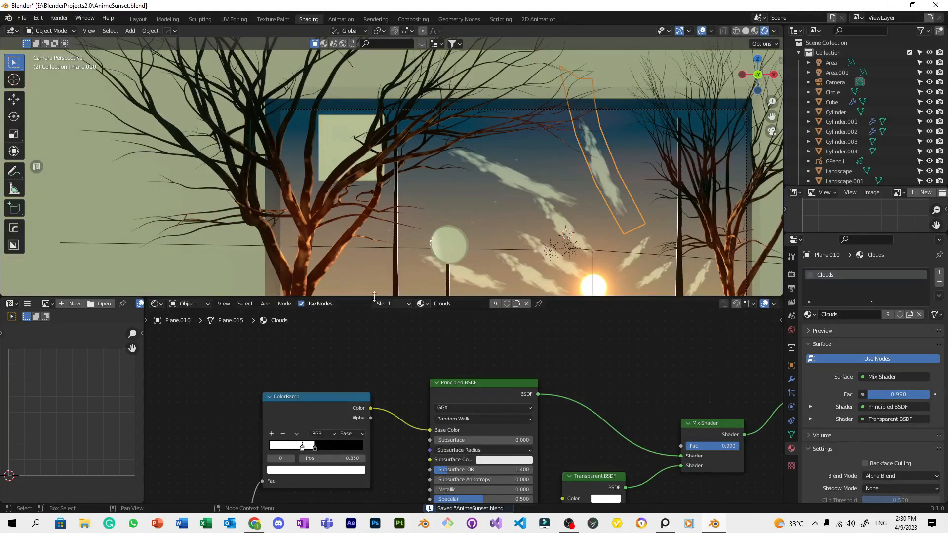
scroll(316, 118, "up", 3)
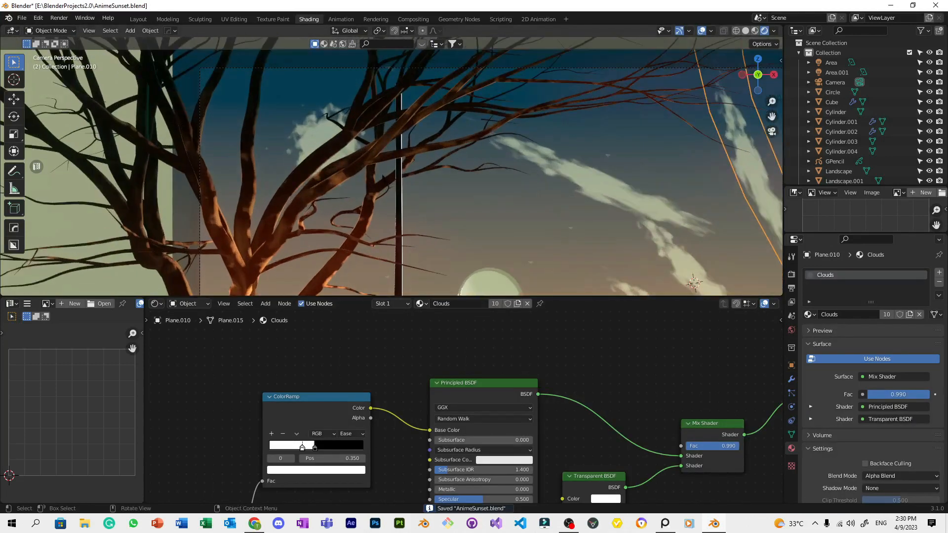
left_click(311, 115)
key("g")
left_click(505, 216)
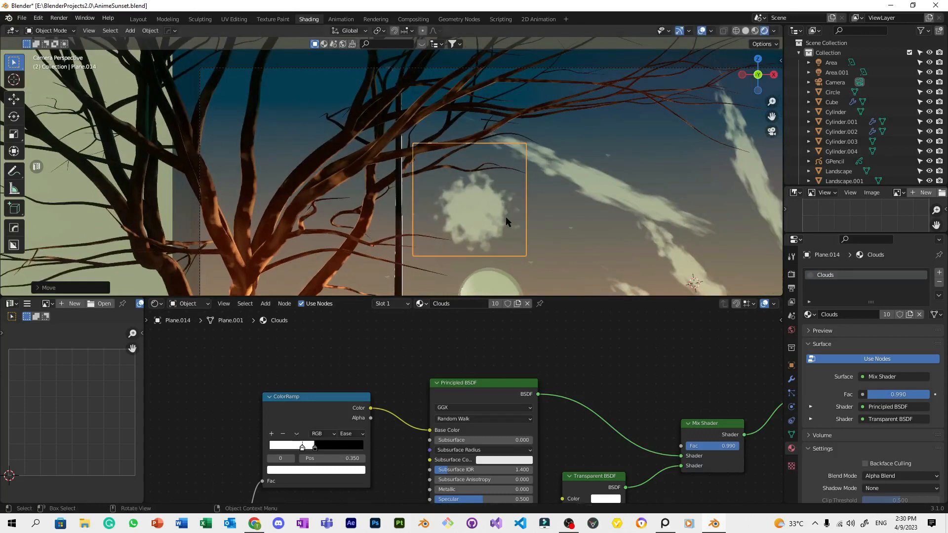
key("ctrl+s")
Make the new plane's Clouds material an independent single-user copy.
left_click(909, 314)
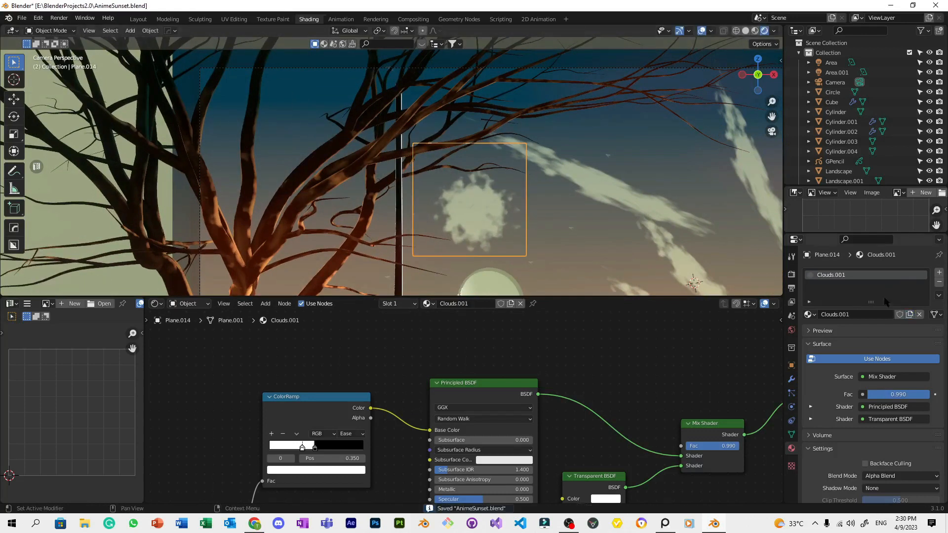
key("Tab")
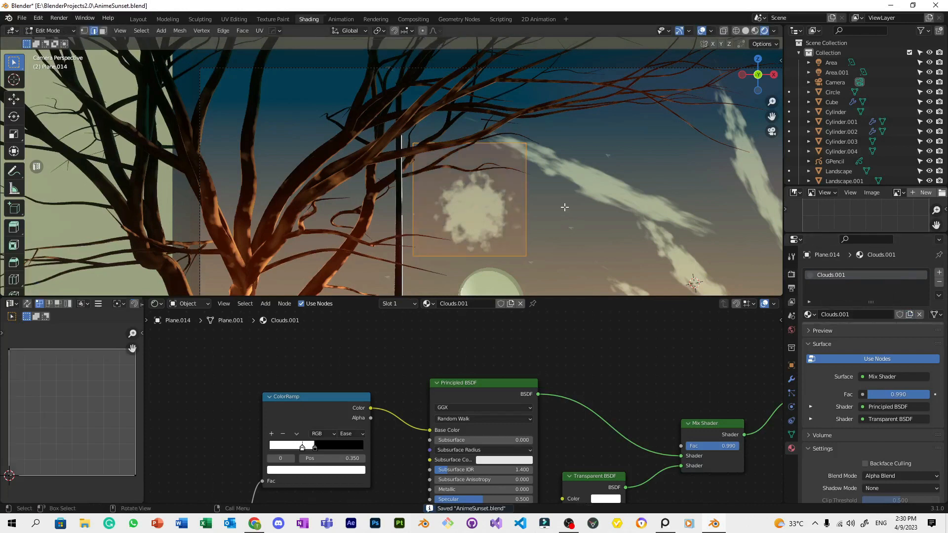
key("Tab")
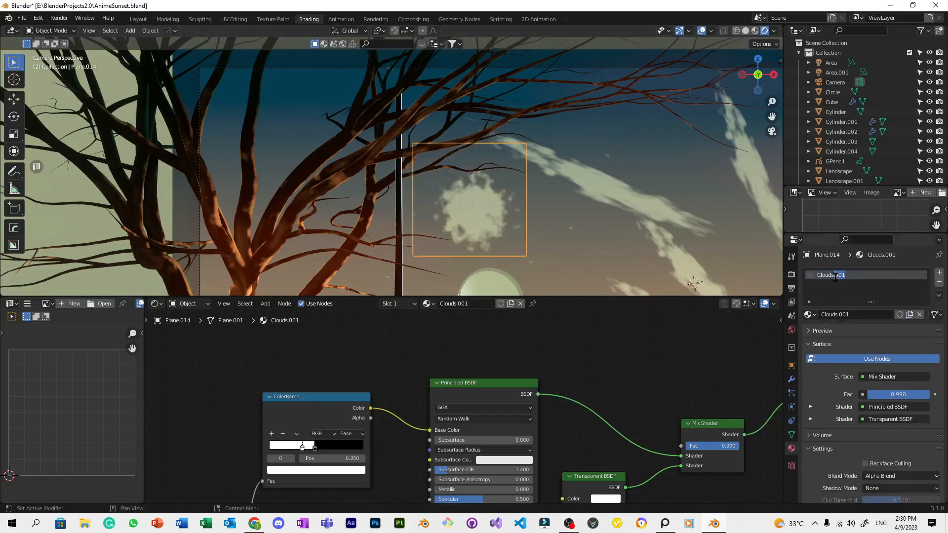
Rename the new plane's copied material to Clouds.2 and save the file.
key("ctrl+s")
scroll(576, 232, "up", 5)
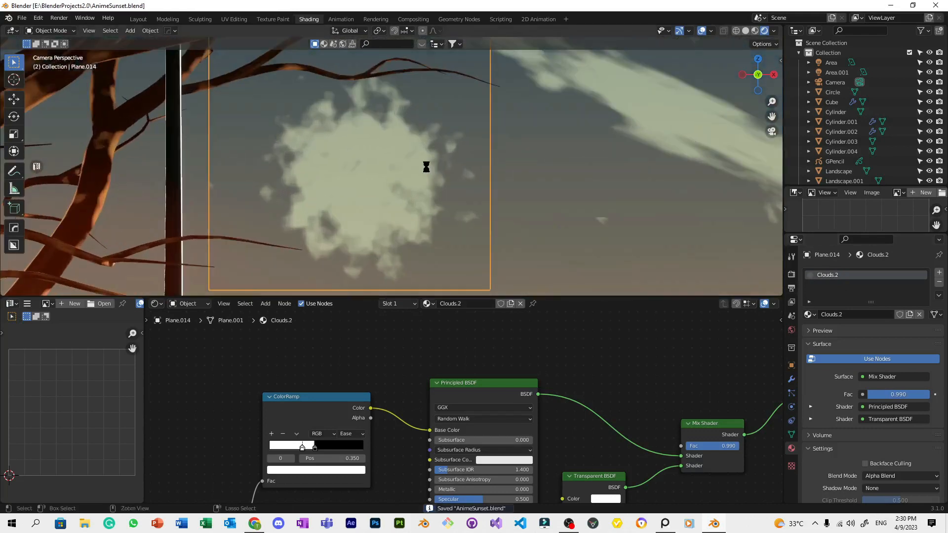
scroll(425, 165, "down", 4)
key("s")
key("x")
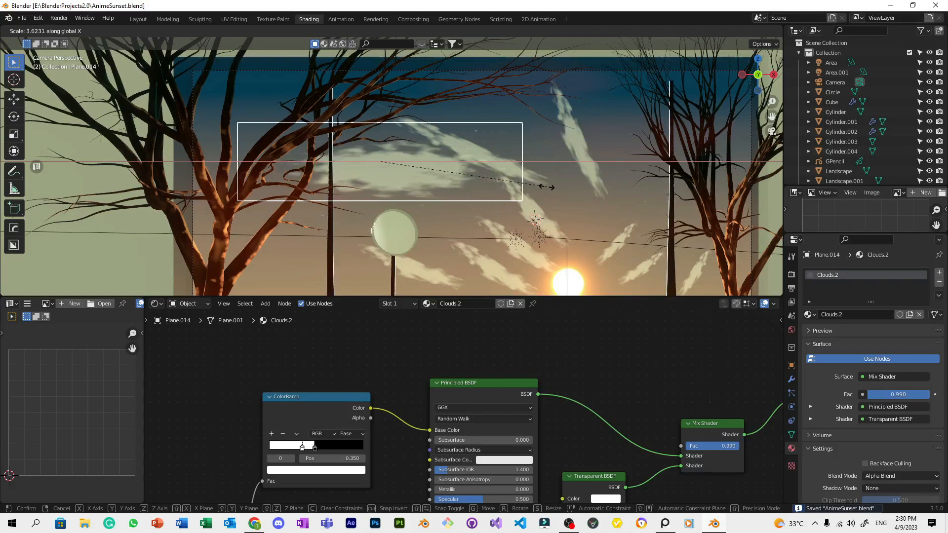
key("Escape")
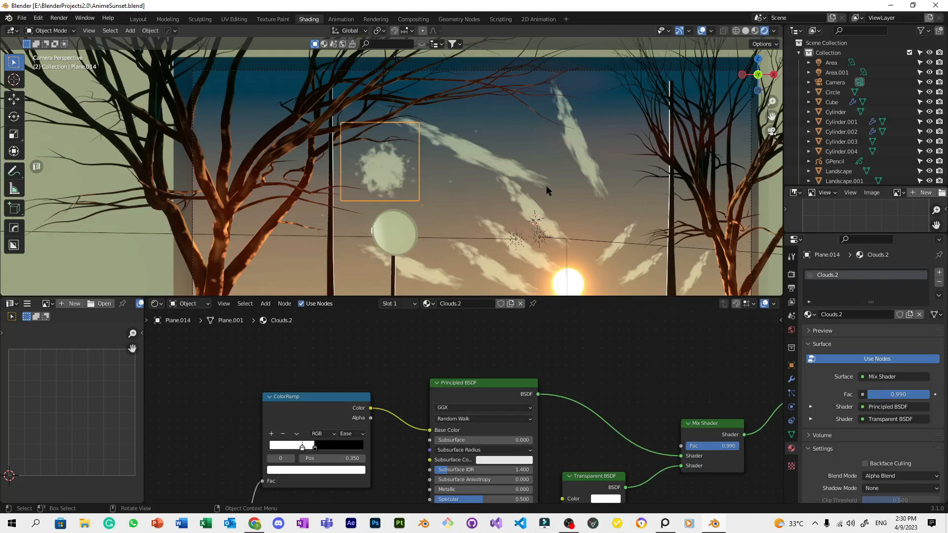
key("ctrl+s")
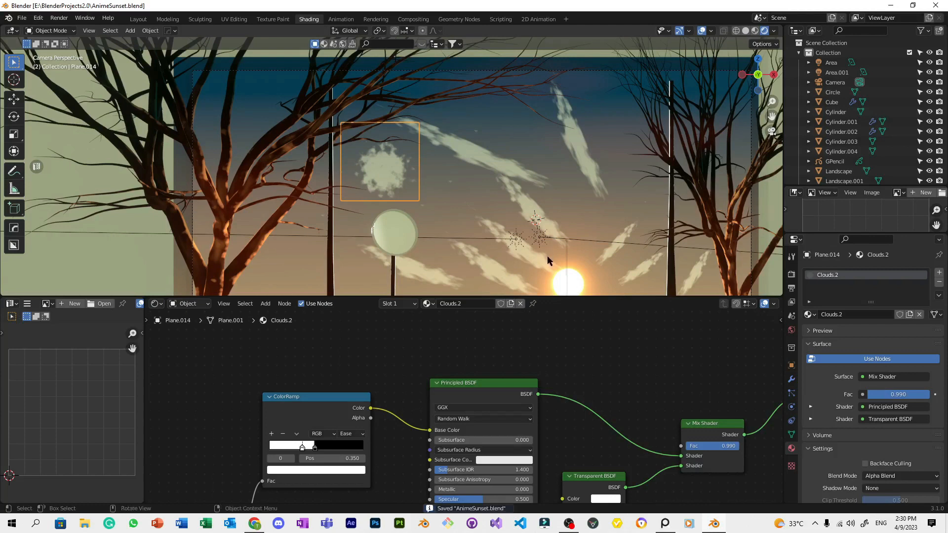
Tint the light stop of the Clouds.2 ColorRamp a soft orange with hue about 0.069, and save the file.
scroll(550, 262, "down", 4)
scroll(547, 360, "down", 4)
scroll(557, 379, "up", 3)
scroll(445, 246, "up", 5)
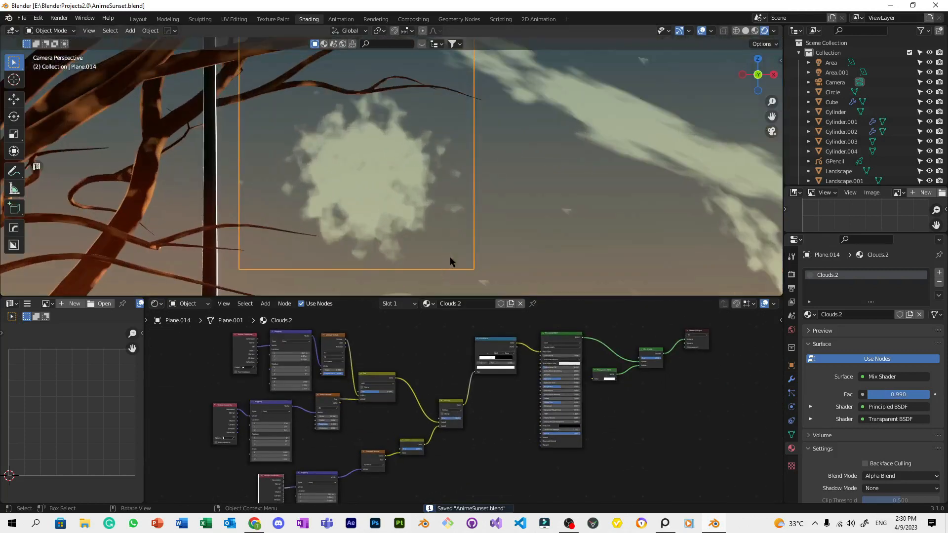
scroll(518, 398, "up", 5)
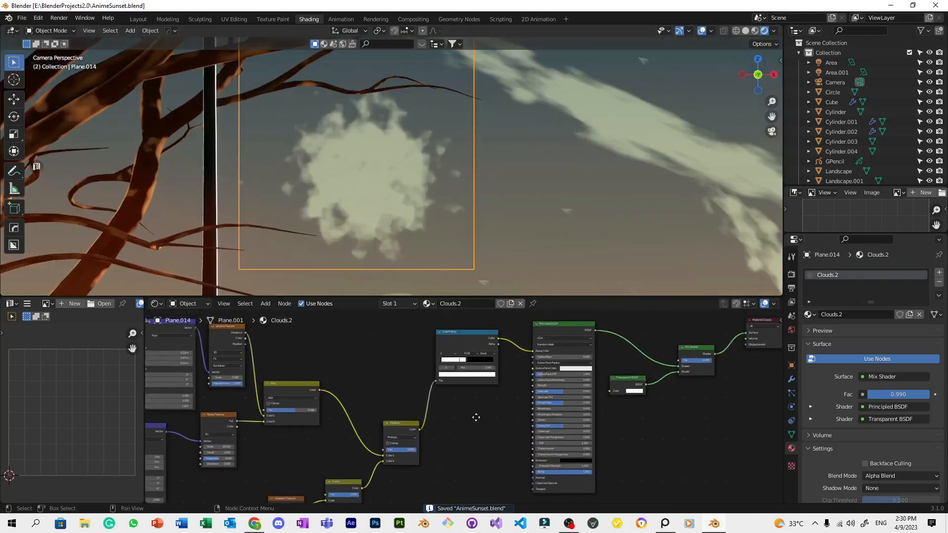
left_click(459, 366)
left_click(459, 303)
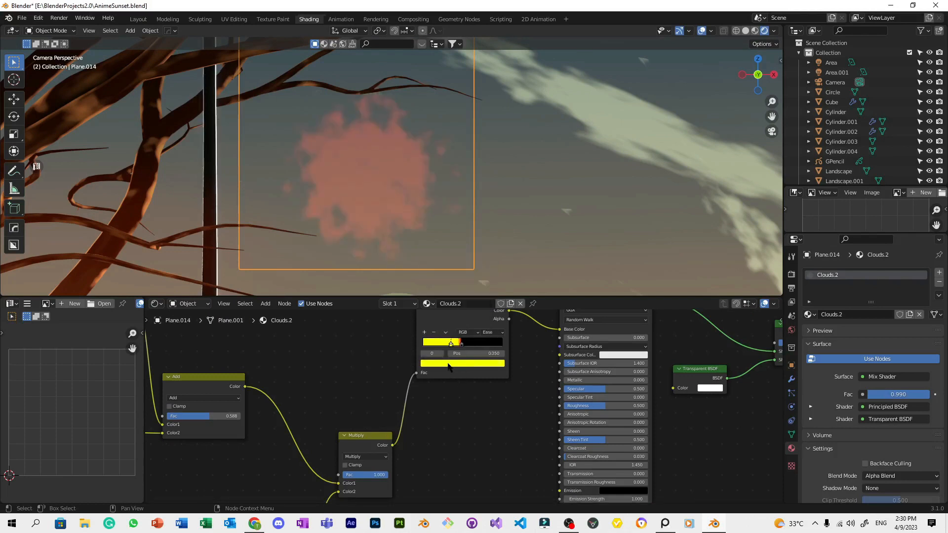
left_click(449, 366)
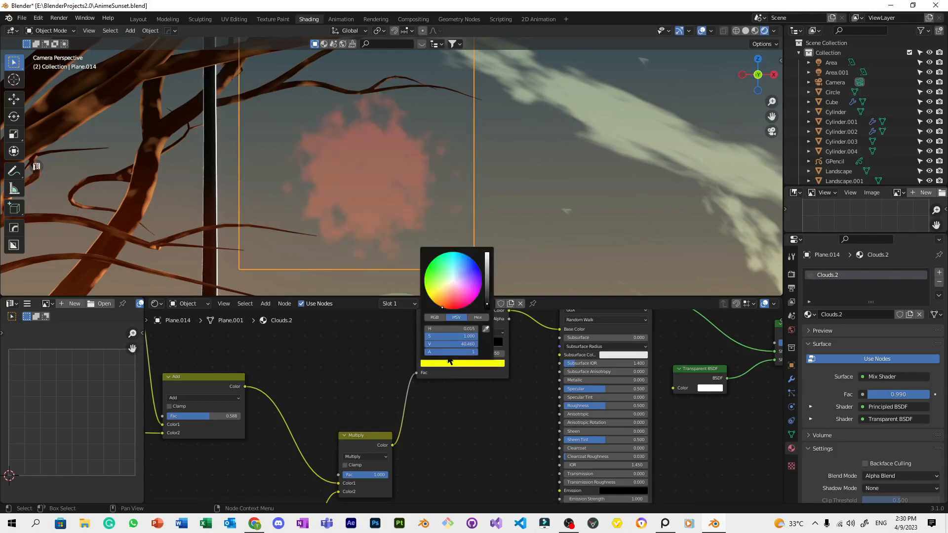
mouse_move(443, 306)
left_mouse_down()
mouse_move(433, 300)
mouse_move(442, 298)
left_mouse_up()
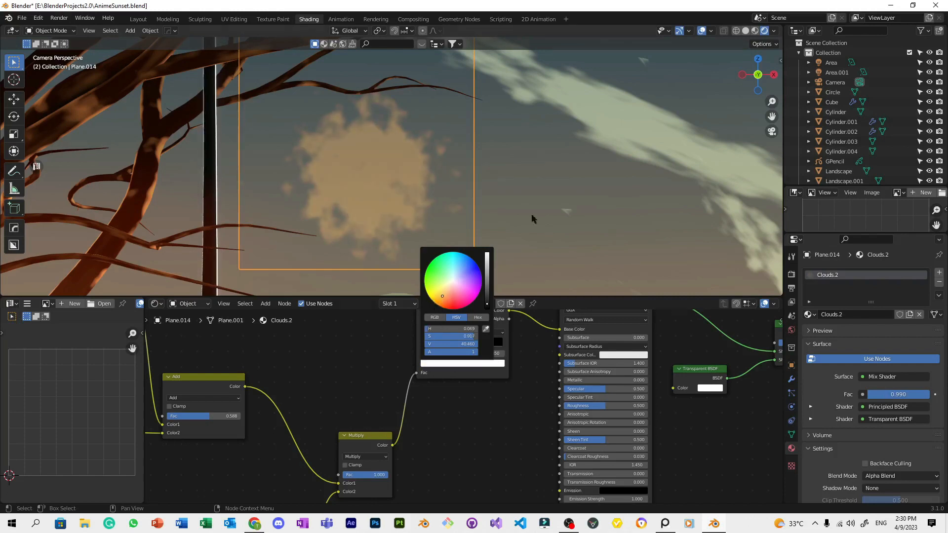
scroll(511, 241, "down", 5)
key("ctrl+s")
left_click_drag(475, 344, 461, 344)
left_click(451, 344)
scroll(469, 210, "up", 2)
key("ctrl+s")
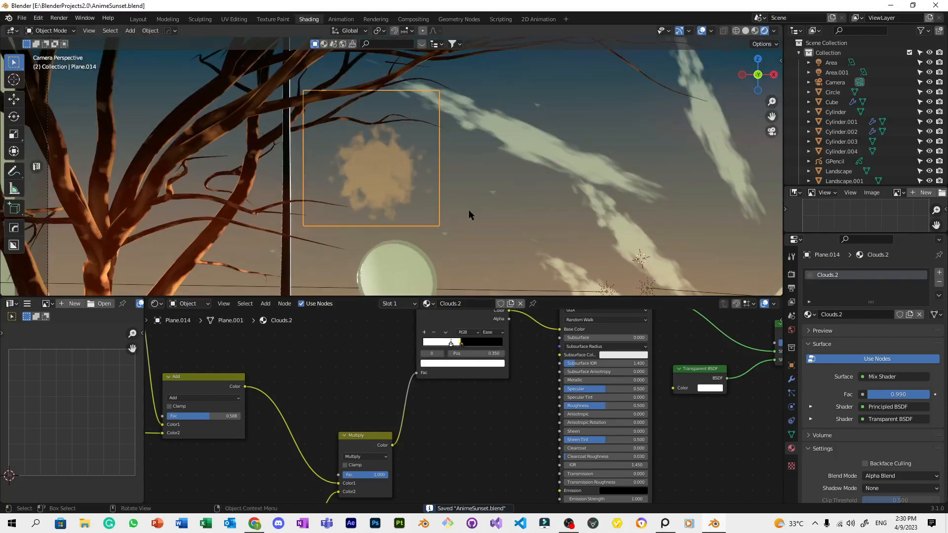
Try the ColorRamp light stop's brightness value at 100 and at 50.
left_click(450, 344)
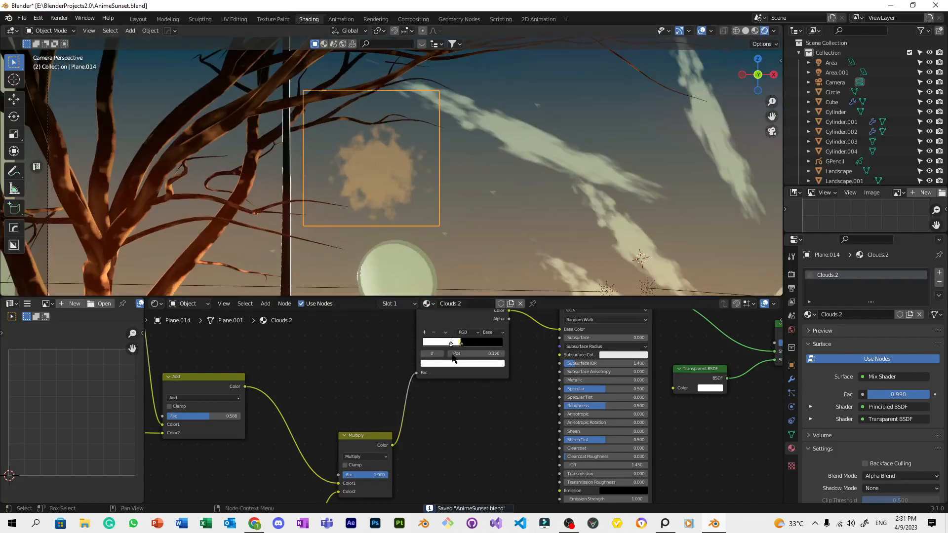
left_click(455, 363)
left_click(461, 345)
type("100")
key("Return")
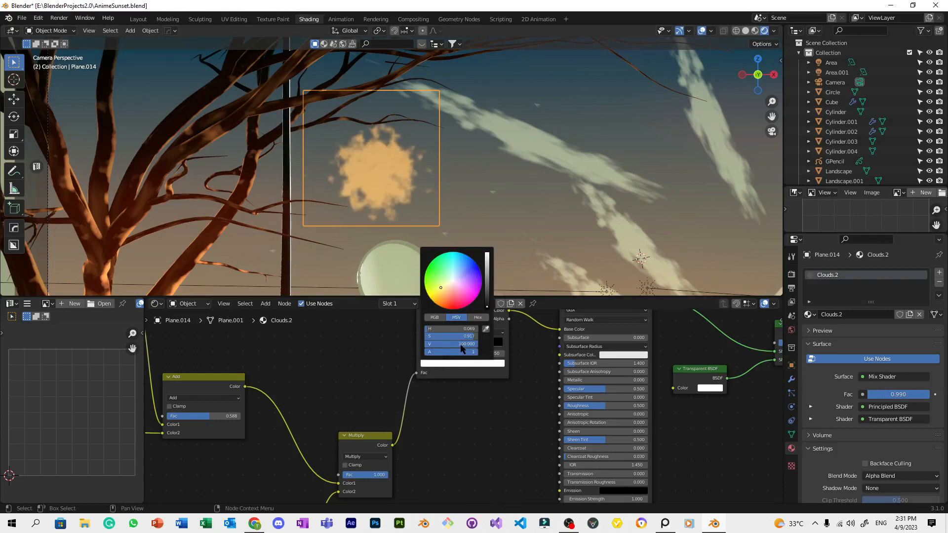
left_click(461, 347)
type("5")
key("Return")
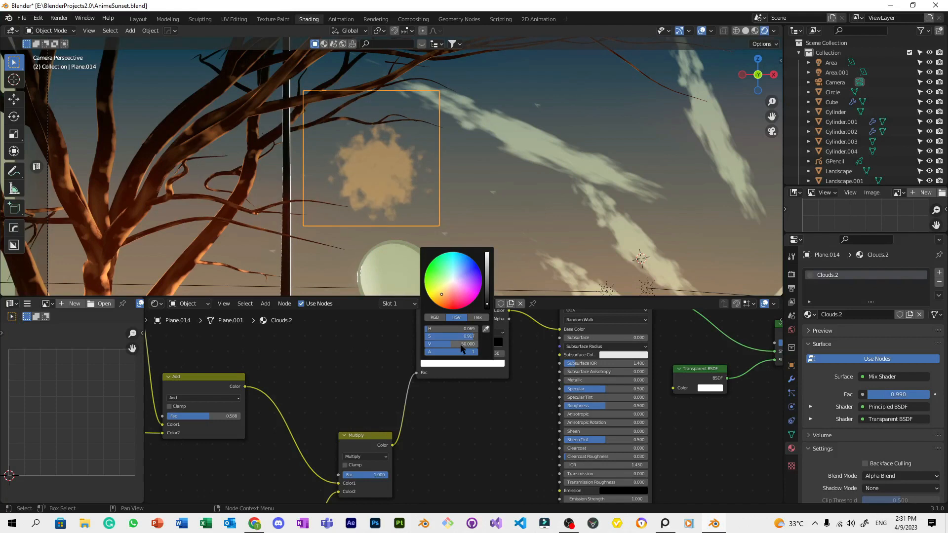
Set the ColorRamp light stop's saturation to 1 and shift its hue toward yellow, about 0.120.
left_click(456, 363)
left_click(474, 336)
type("1")
key("Return")
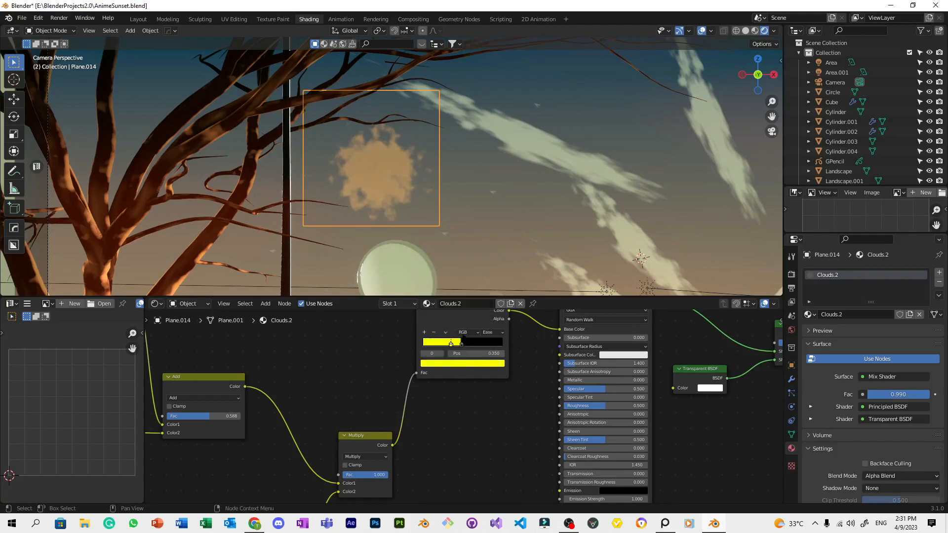
left_click(467, 363)
mouse_move(433, 300)
left_mouse_down()
mouse_move(438, 305)
mouse_move(430, 298)
left_mouse_up()
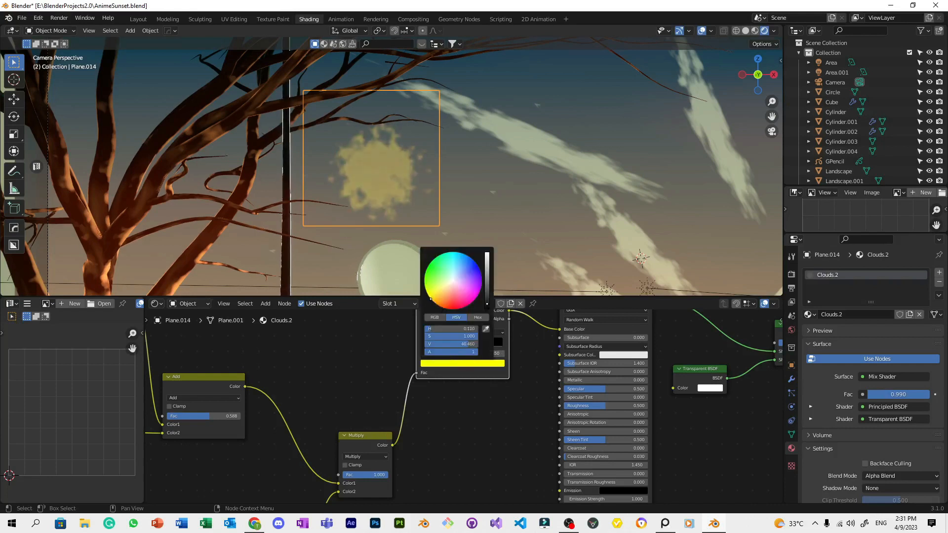
Save the file and stretch the new cloud plane along X to about three times its width.
key("ctrl+s")
scroll(495, 197, "down", 6)
key("s")
key("x")
left_click(621, 176)
scroll(390, 166, "up", 8)
Shift the ColorRamp light stop to an orange hue of about 0.065 with value 100, and save.
left_click(473, 363)
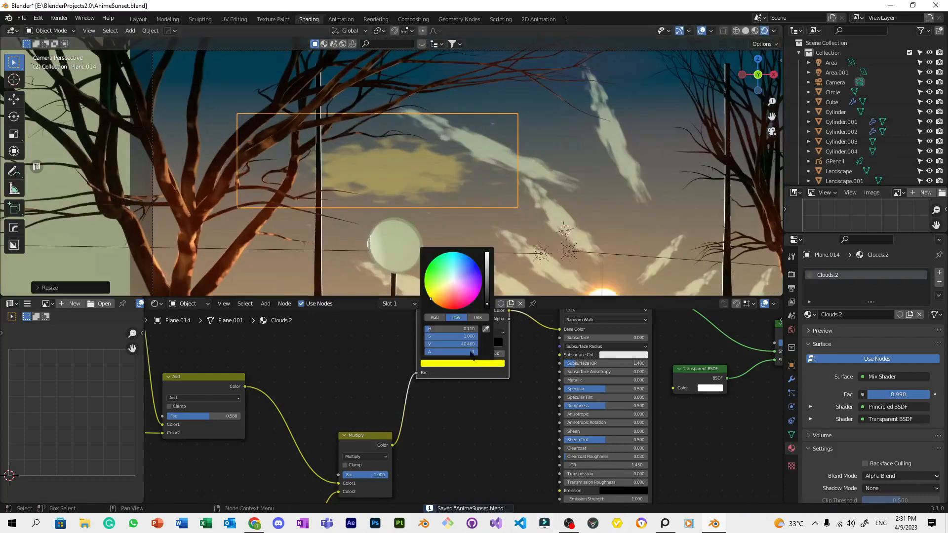
left_click_drag(442, 302, 435, 303)
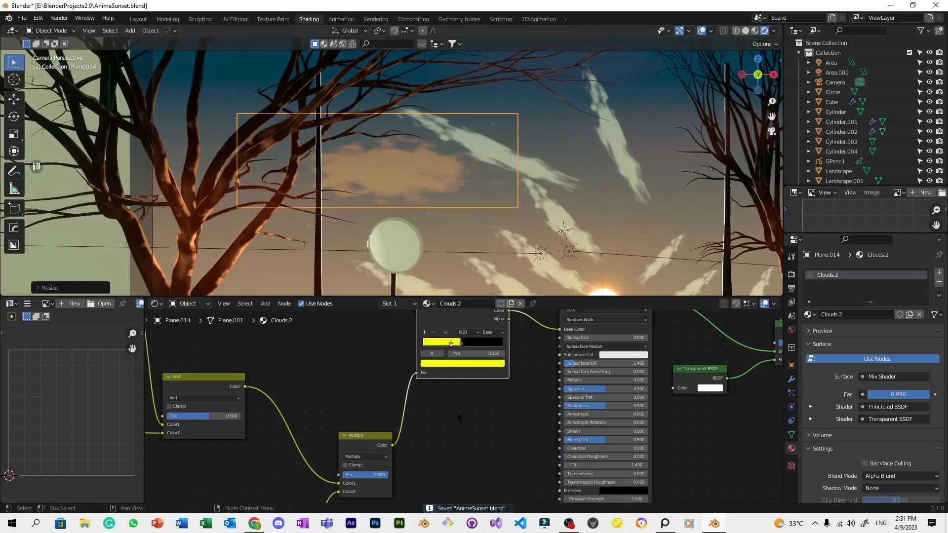
left_click(463, 364)
left_click(453, 344)
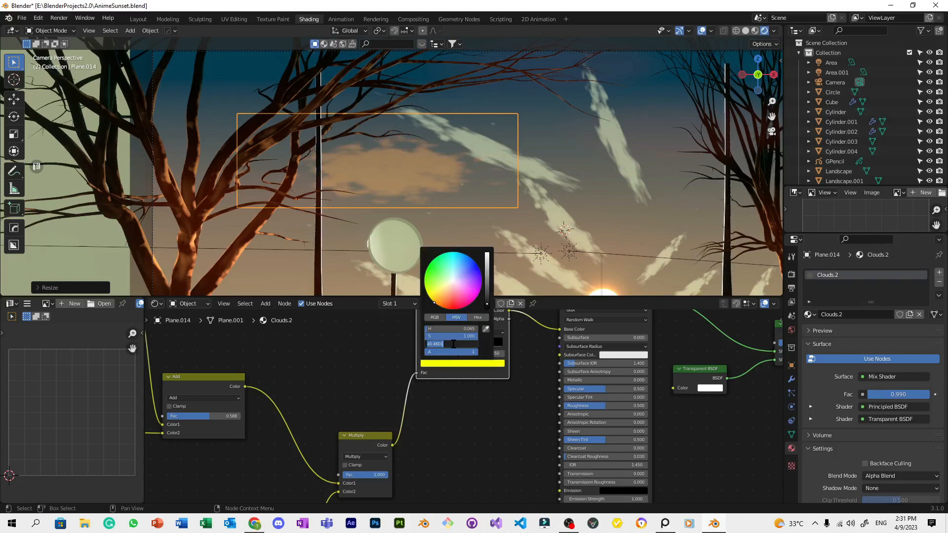
type("1")
key("Return")
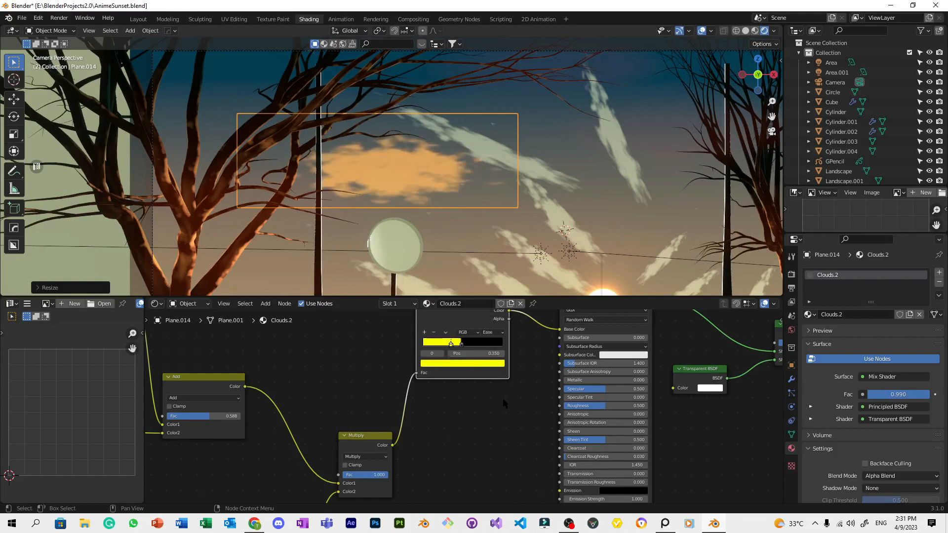
scroll(535, 194, "down", 3)
key("ctrl+s")
Try a redder hue of about 0.018 with value 100 on the ColorRamp's light stop.
left_click(454, 364)
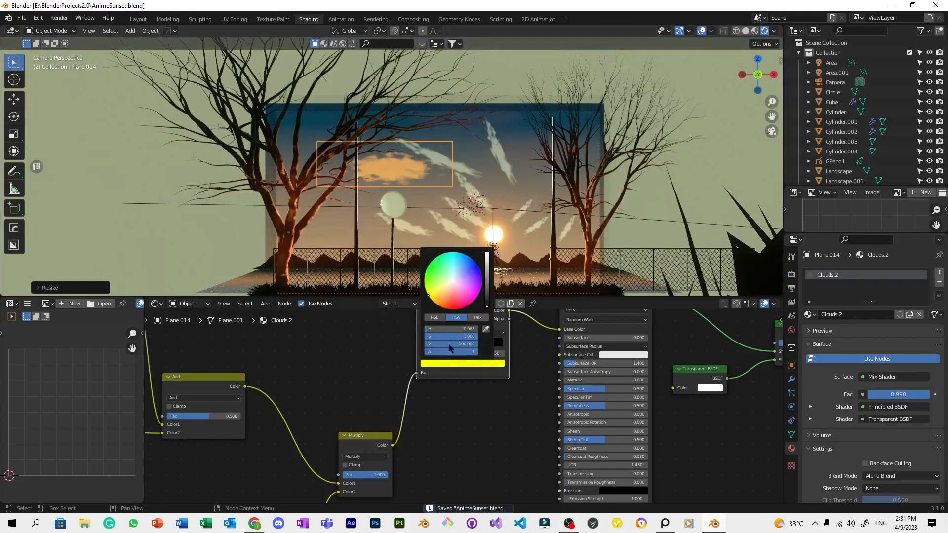
left_click_drag(443, 301, 444, 314)
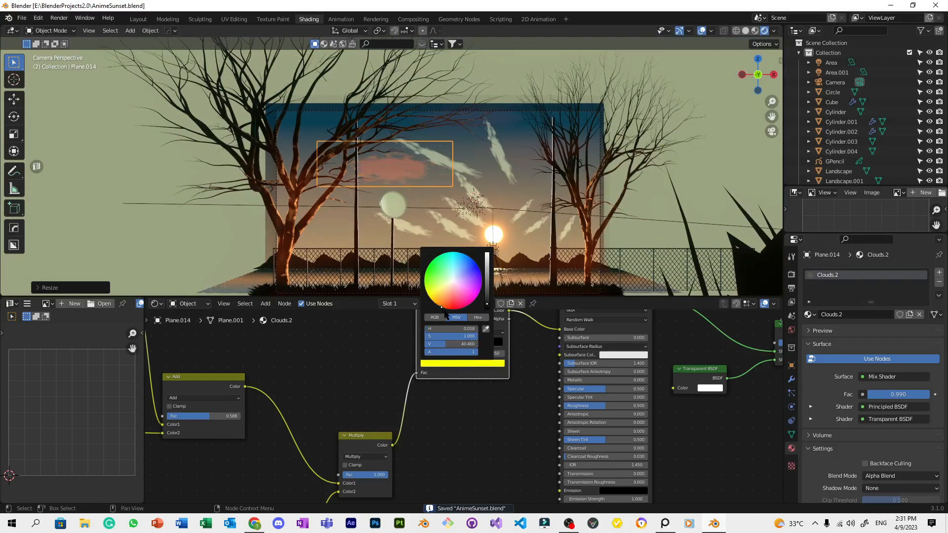
type("1.0")
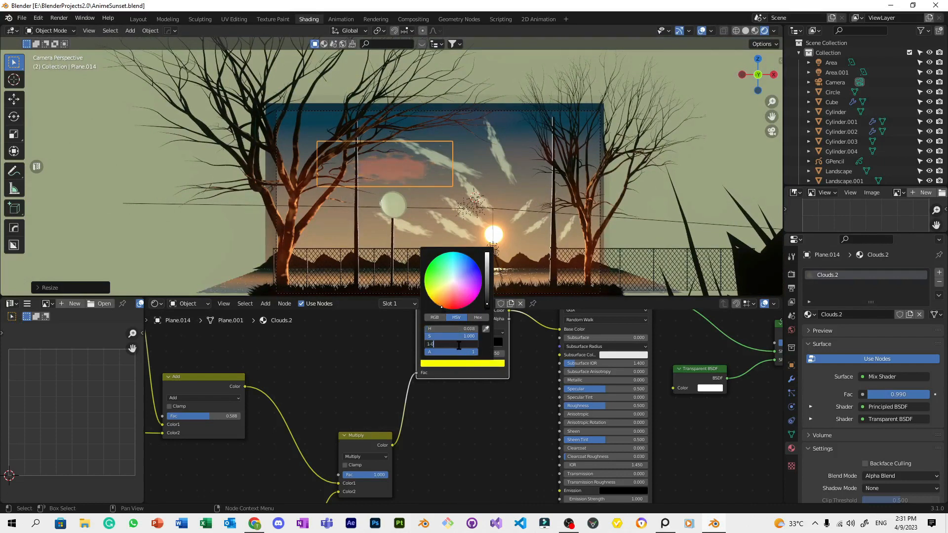
type("00")
key("Return")
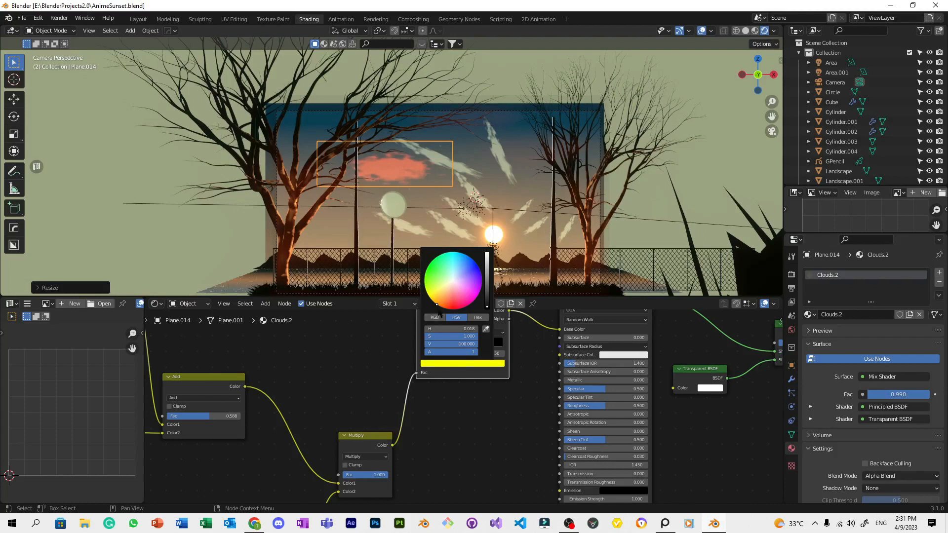
Set the ColorRamp light stop to a reddish orange with hue about 0.046 and value 100, and save.
key("ctrl+z")
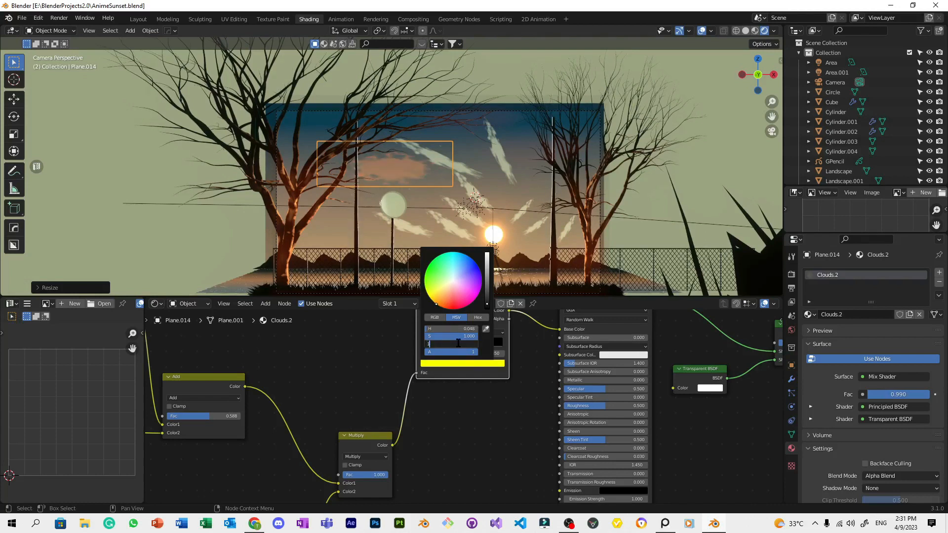
key("Return")
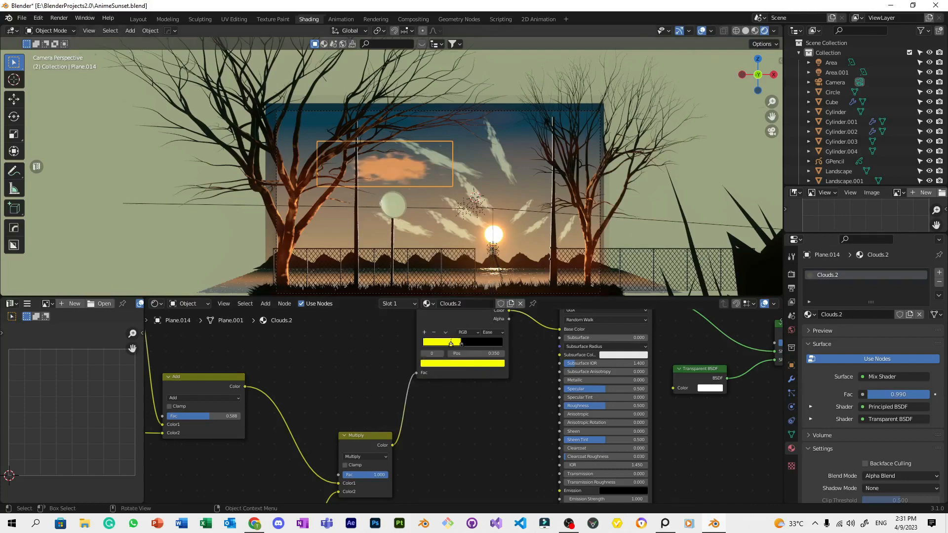
middle_click_drag(529, 207, 545, 121, "ctrl")
key("ctrl+s")
scroll(567, 143, "down", 1)
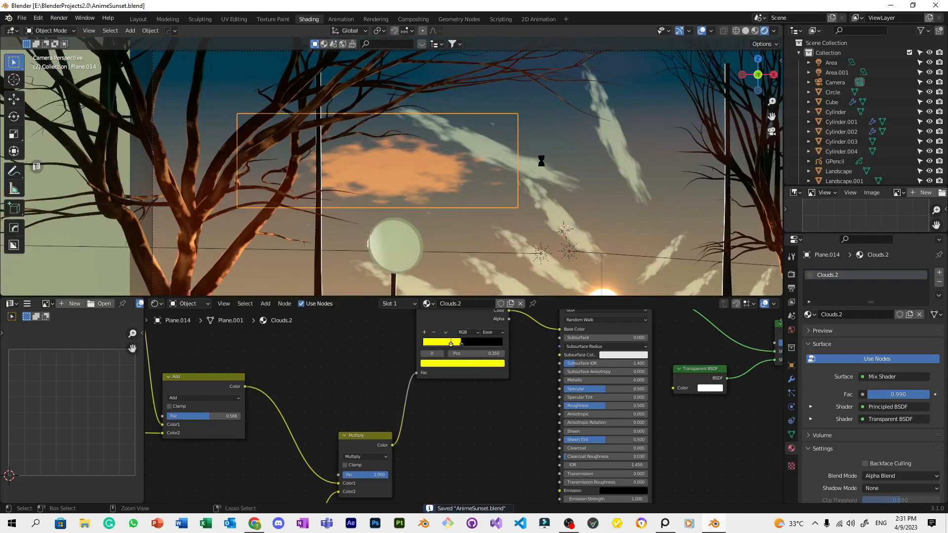
Move the Principled BSDF, Transparent BSDF, Mix Shader and Material Output nodes farther from the ColorRamp.
scroll(450, 428, "down", 4)
middle_click_drag(452, 414, 503, 386)
scroll(473, 422, "up", 5)
scroll(502, 387, "down", 7)
left_click_drag(712, 396, 551, 340)
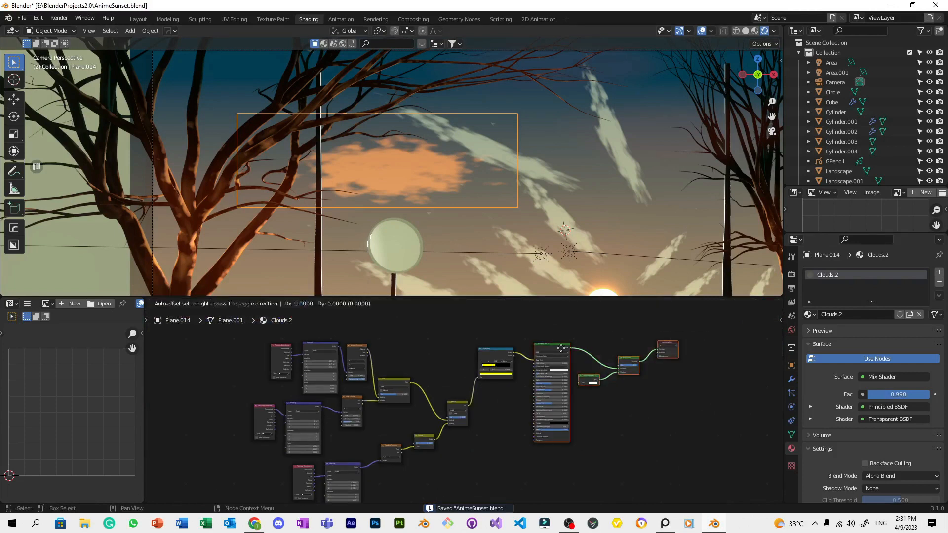
key("g")
left_click(534, 421)
Duplicate the Voronoi and Noise texture chains with their Mapping, Texture Coordinate and Add nodes, placing the copies above the originals.
scroll(548, 421, "up", 5)
middle_click_drag(548, 421, 587, 399)
scroll(587, 399, "up", 5)
middle_click_drag(480, 393, 480, 469)
middle_click_drag(408, 334, 491, 335)
left_click(353, 356)
scroll(459, 380, "down", 4)
left_click_drag(472, 448, 275, 345)
scroll(473, 339, "down", 5)
left_click(475, 421)
left_click_drag(477, 422, 315, 364)
middle_click_drag(476, 353, 361, 375)
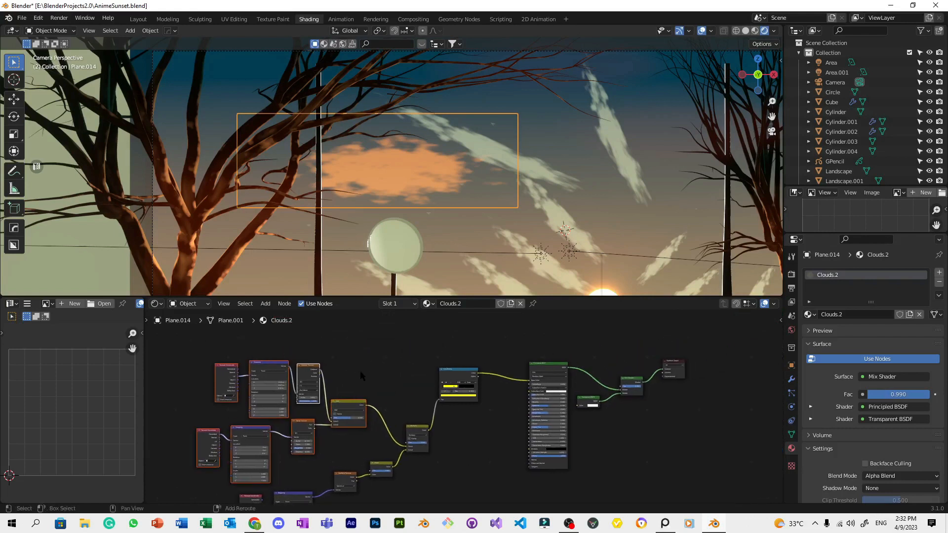
key("g")
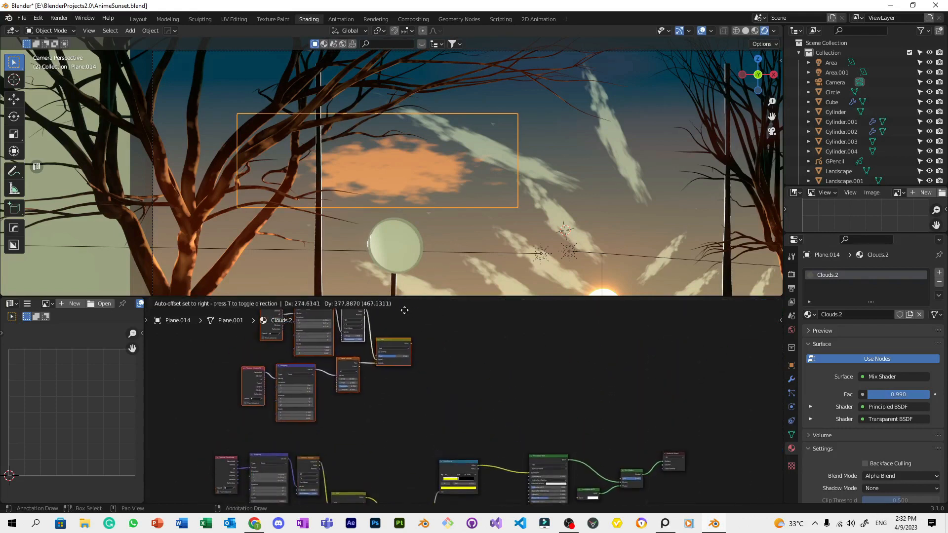
left_click(393, 331)
Duplicate the ColorRamp node and place the copy above the original, beside the duplicated texture nodes.
middle_click_drag(472, 376, 509, 345)
scroll(523, 349, "up", 3)
scroll(511, 351, "down", 7)
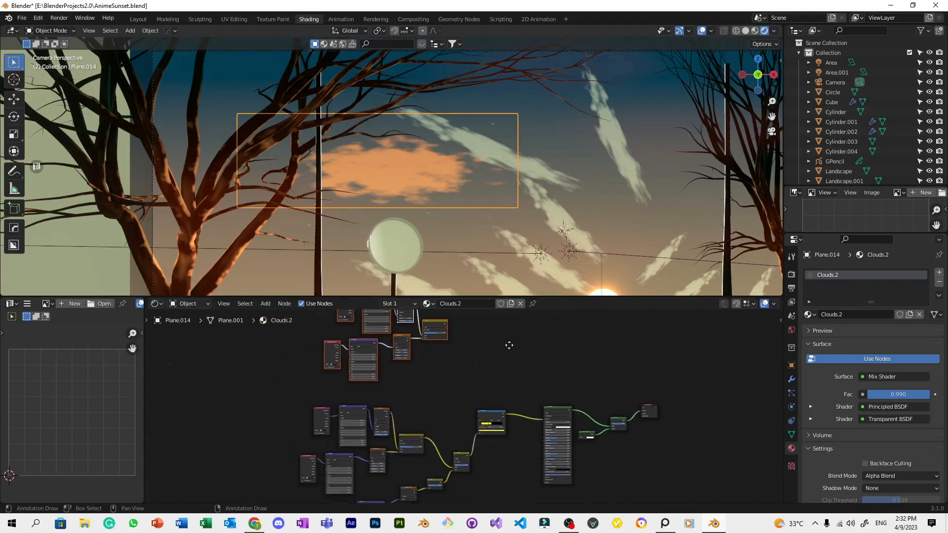
scroll(496, 377, "up", 4)
left_click_drag(504, 418, 514, 377)
left_click(518, 346)
scroll(504, 378, "up", 3)
middle_click_drag(517, 345, 522, 389)
scroll(504, 379, "up", 1)
left_click(514, 422)
left_click(476, 342)
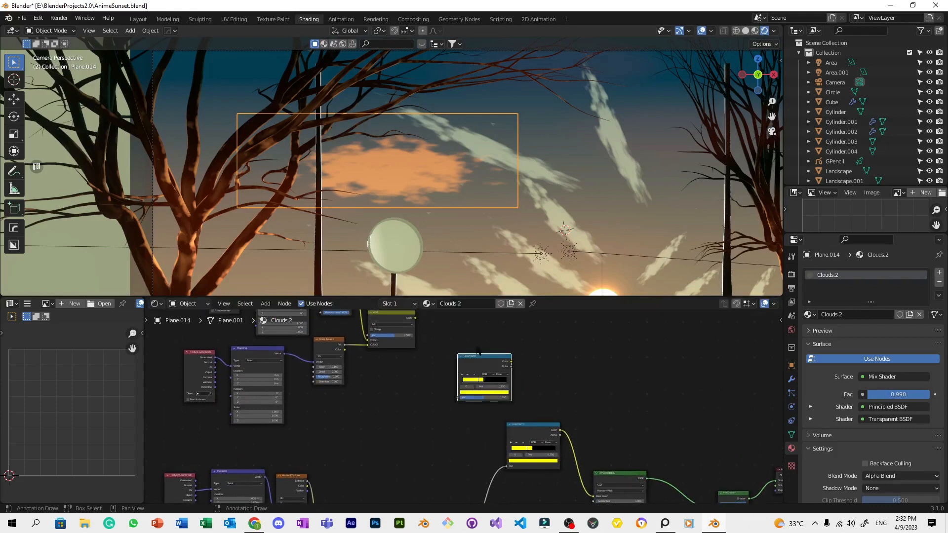
Change the duplicated ColorRamp's light stop to a bright green.
scroll(476, 344, "up", 2)
left_click(497, 385)
left_click_drag(492, 316, 481, 307)
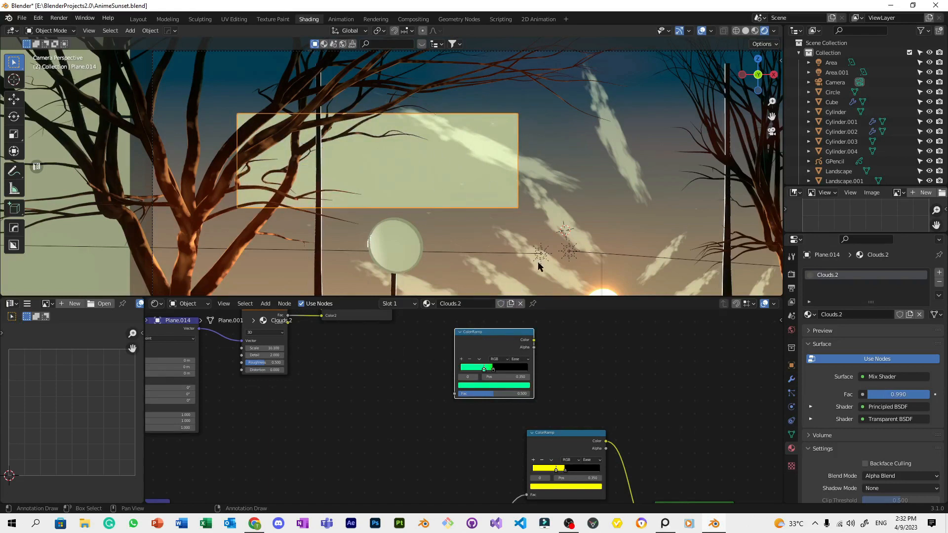
Connect the duplicated Add node's Color output to the green ColorRamp's Fac input.
scroll(522, 349, "down", 4)
middle_click_drag(589, 372, 623, 416)
scroll(413, 336, "up", 3)
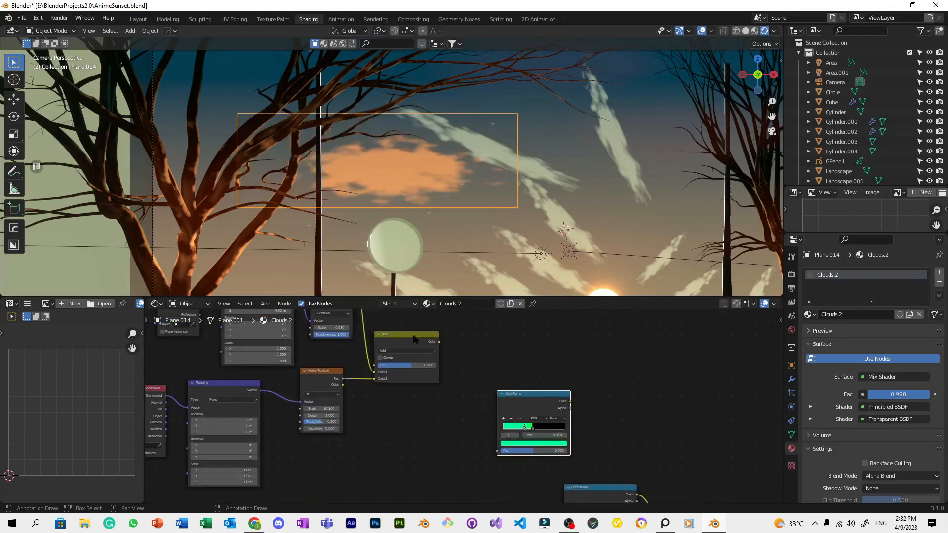
left_click_drag(439, 341, 498, 451)
Combine the green and orange ColorRamps through a new Mix node feeding the Principled BSDF's Base Color.
scroll(620, 381, "down", 2)
middle_click_drag(620, 380, 620, 331)
scroll(620, 346, "up", 1)
scroll(620, 382, "down", 2)
left_click(558, 401, "ctrl+shift")
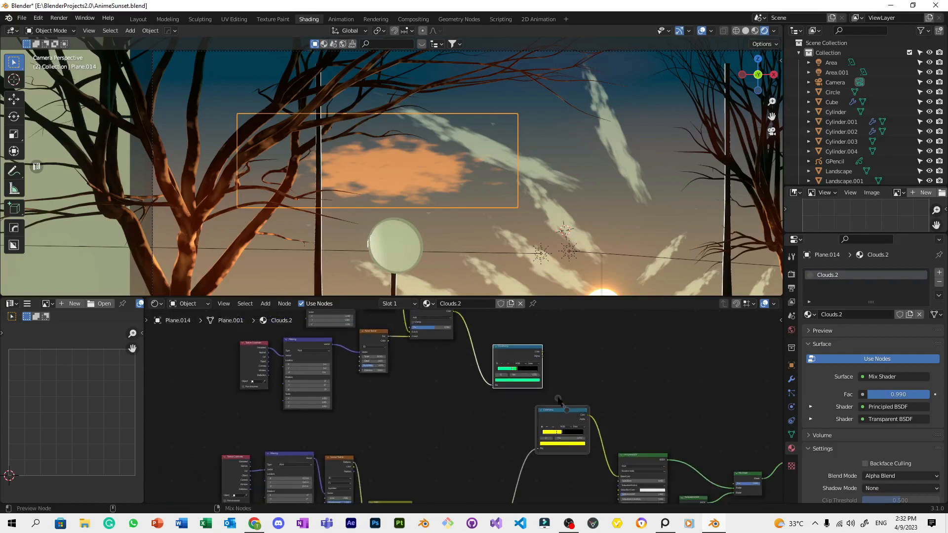
right_click_drag(558, 398, 517, 368, "ctrl+shift")
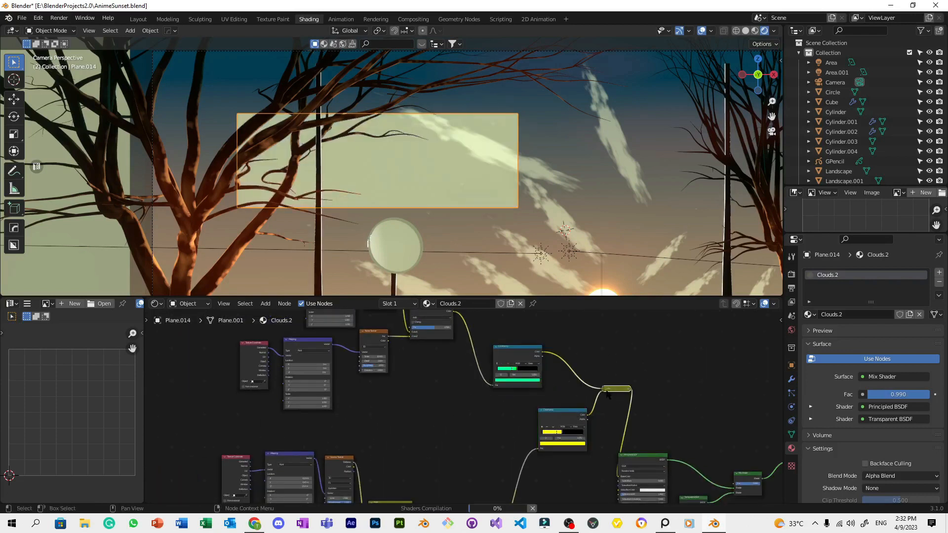
Try a lower Fac on the Mix node that combines the two ColorRamps, and undo that change.
left_click(617, 400)
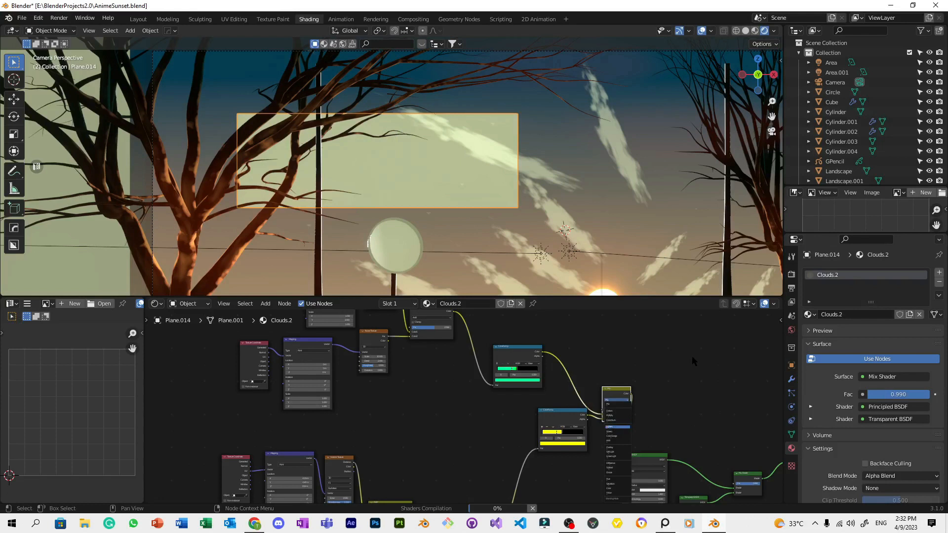
scroll(691, 356, "up", 1)
scroll(508, 200, "up", 4)
scroll(444, 375, "up", 4)
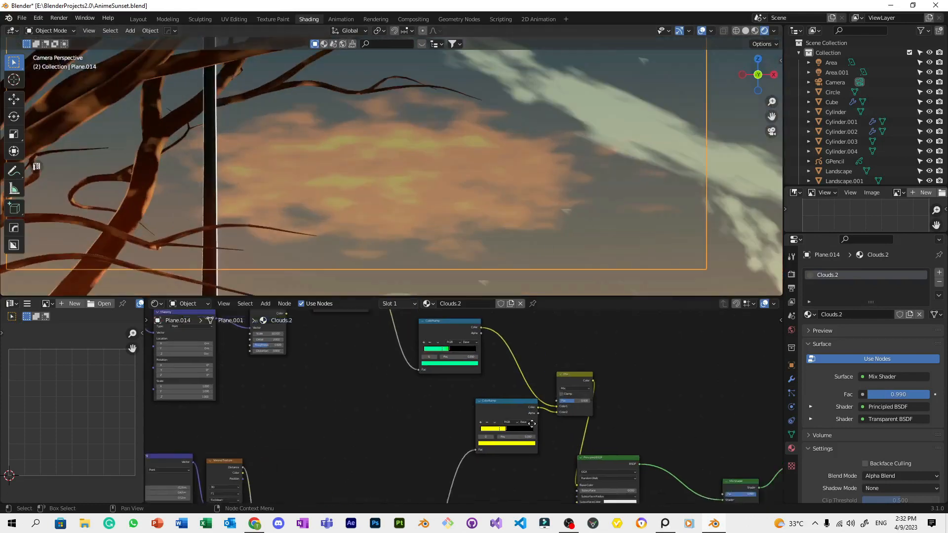
middle_click_drag(342, 420, 451, 430)
left_click_drag(431, 420, 402, 419)
scroll(458, 198, "down", 6)
key("ctrl+z")
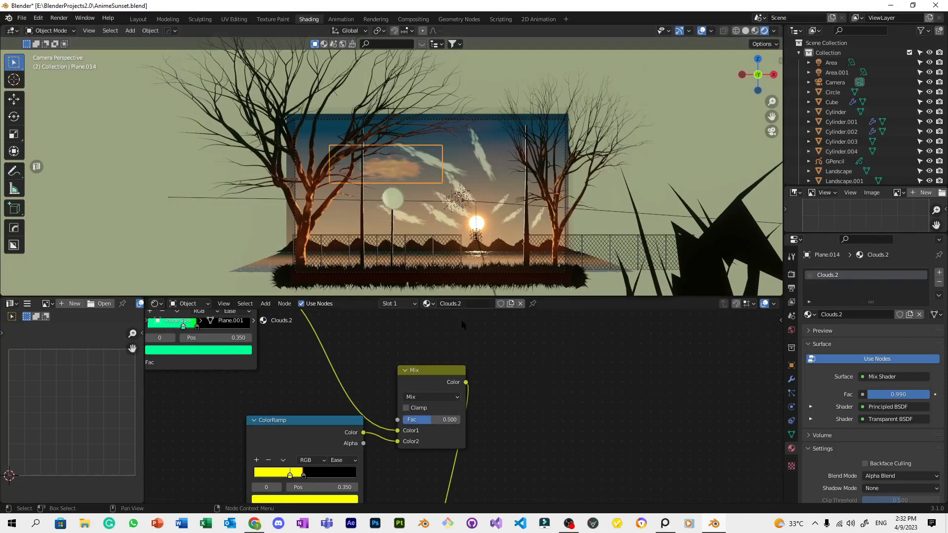
Save the file, and set the Mix node's blending mode to Multiply with a Fac of 1.000.
scroll(456, 276, "up", 6)
key("ctrl+s")
left_click(446, 397)
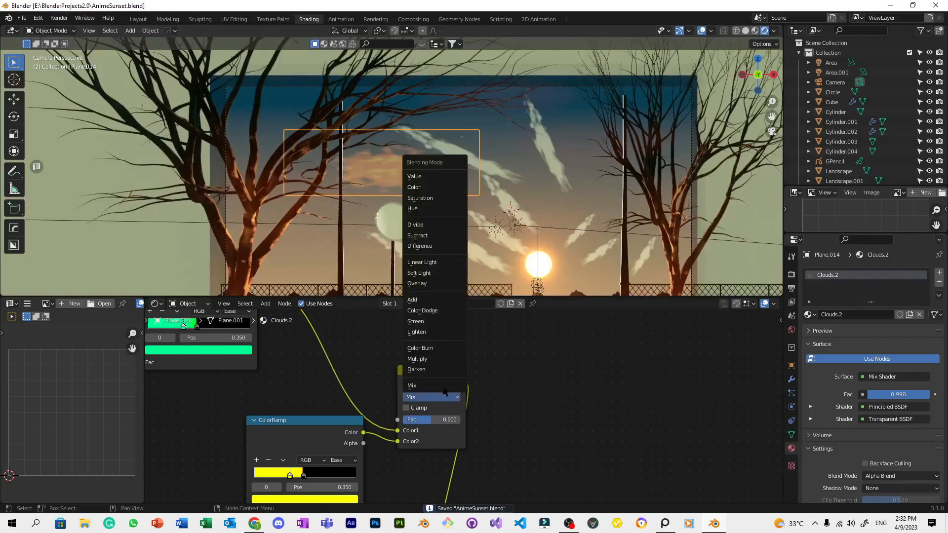
left_click(420, 358)
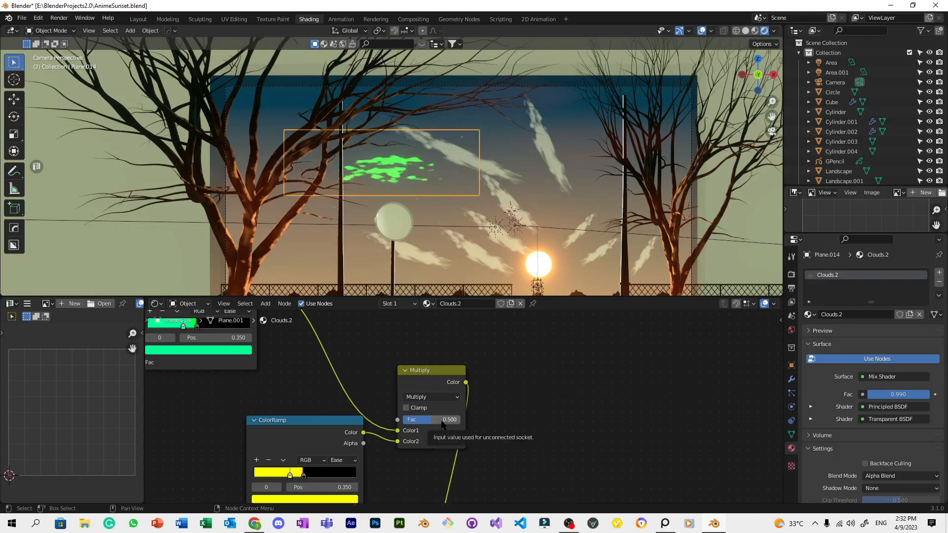
left_click_drag(442, 425, 461, 419)
Change the blending mode of the node combining the two ColorRamps to Add, and save the file.
left_click(439, 398)
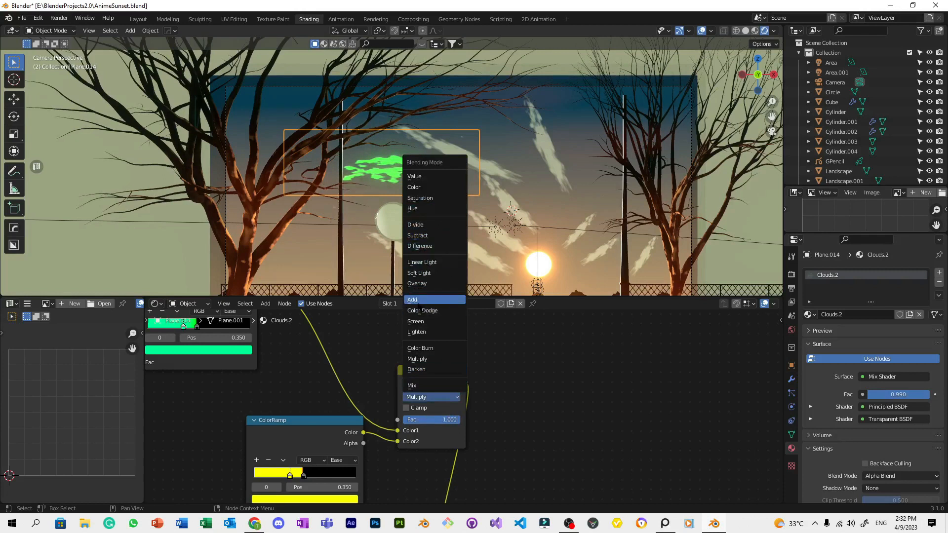
left_click(420, 300)
scroll(580, 484, "down", 2)
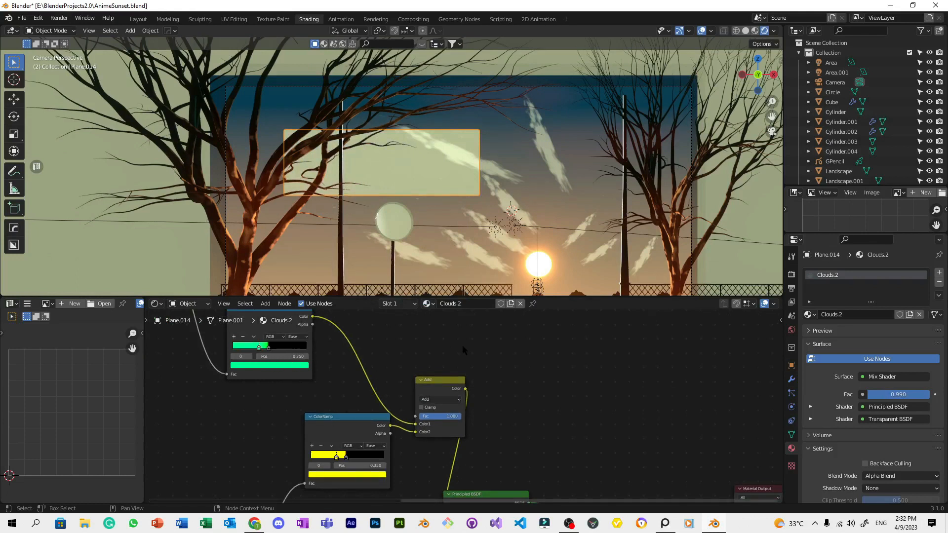
scroll(462, 345, "up", 1)
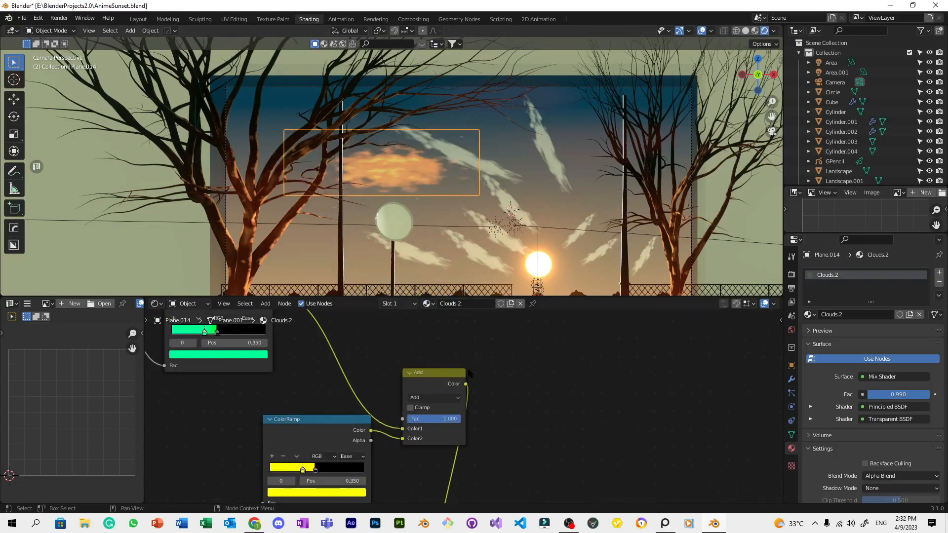
middle_click_drag(469, 374, 529, 359)
scroll(529, 359, "up", 4)
mouse_move(520, 404)
left_mouse_down()
mouse_move(467, 404)
mouse_move(524, 404)
left_mouse_up()
scroll(432, 188, "up", 4)
key("ctrl+s")
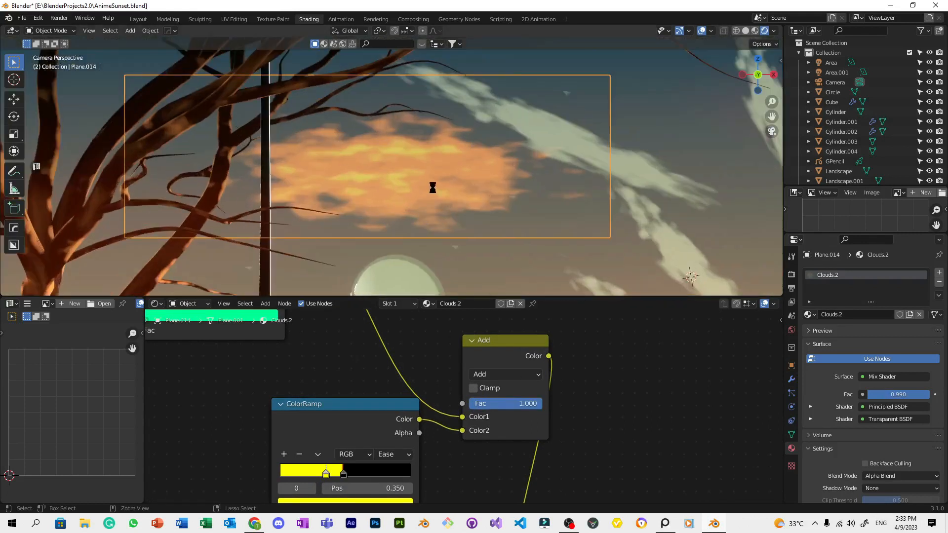
Try a dimmer shade of green for the light stop of the upper ColorRamp.
scroll(433, 188, "down", 5)
scroll(387, 167, "up", 4)
scroll(363, 357, "down", 2)
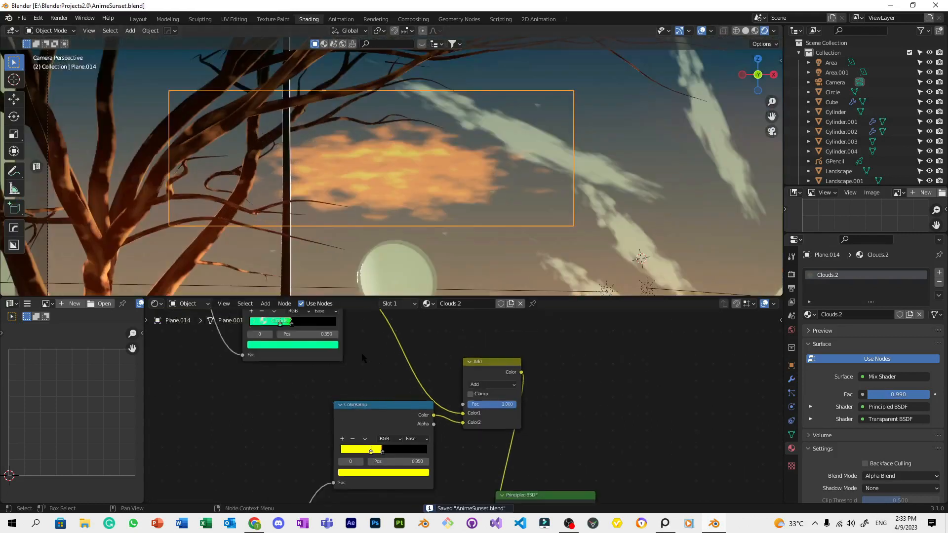
scroll(362, 357, "up", 2)
left_click(434, 388)
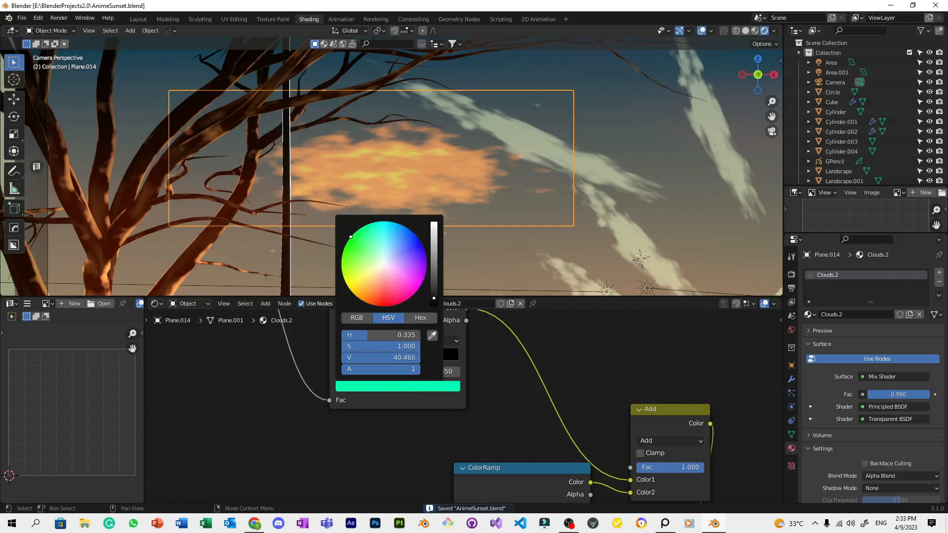
left_click_drag(433, 298, 434, 304)
left_click(349, 238)
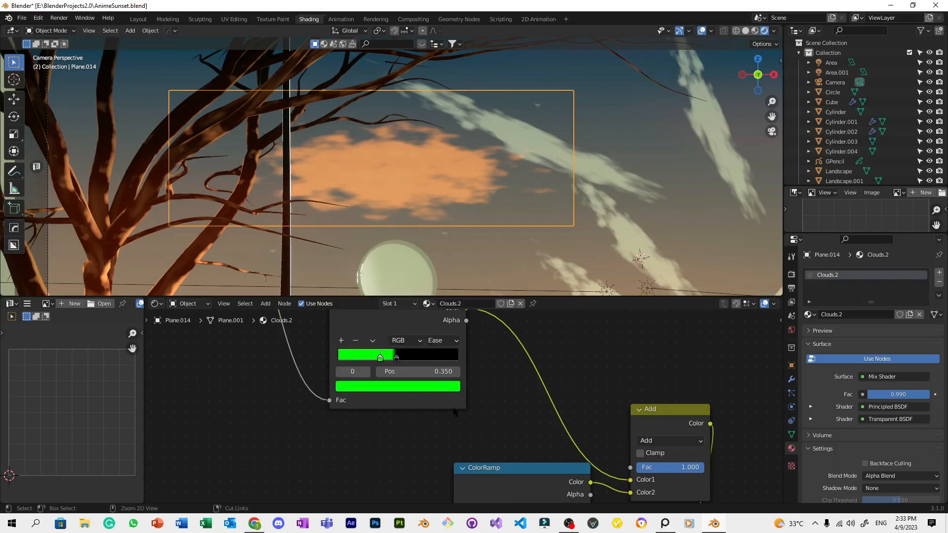
Set the Value of the upper ColorRamp's light stop color to 200, and save the file.
left_click(425, 386)
left_click(392, 357)
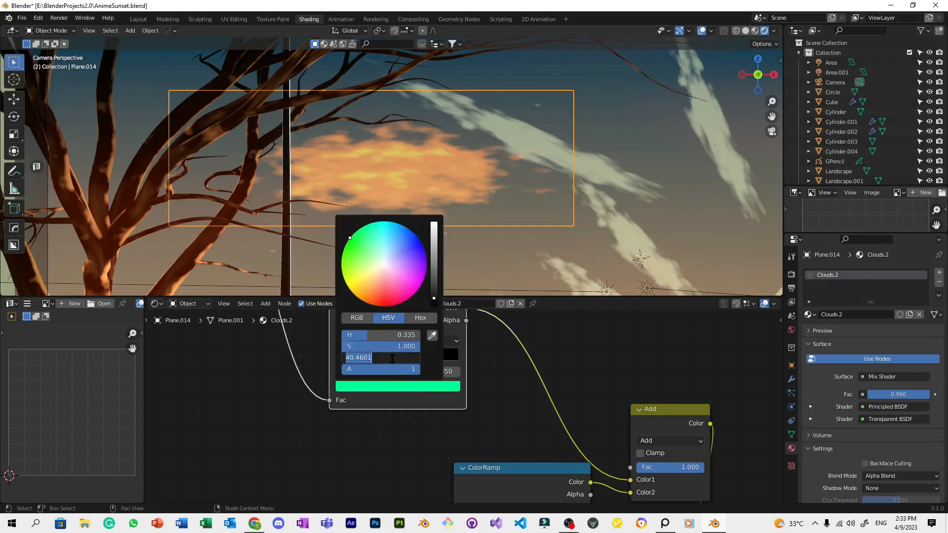
type("200")
key("Return")
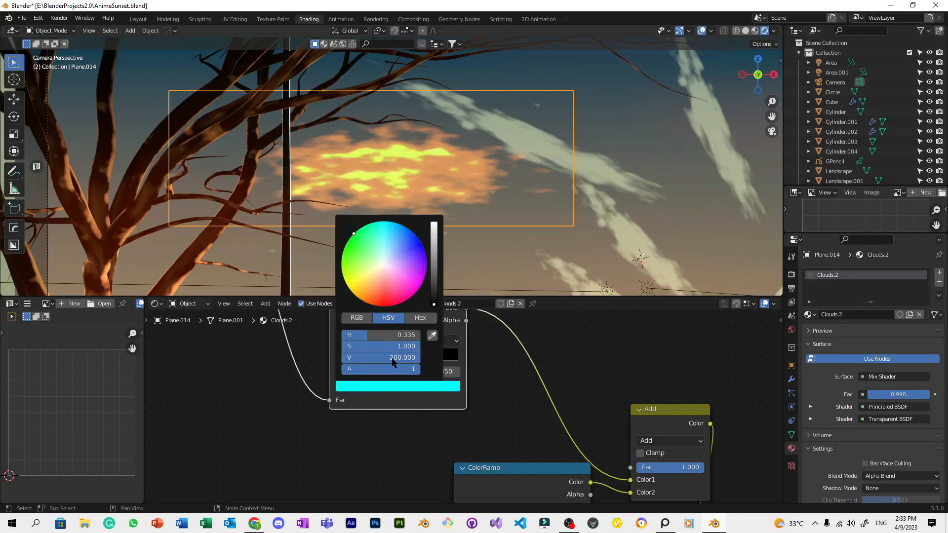
scroll(470, 233, "down", 4)
key("ctrl+s")
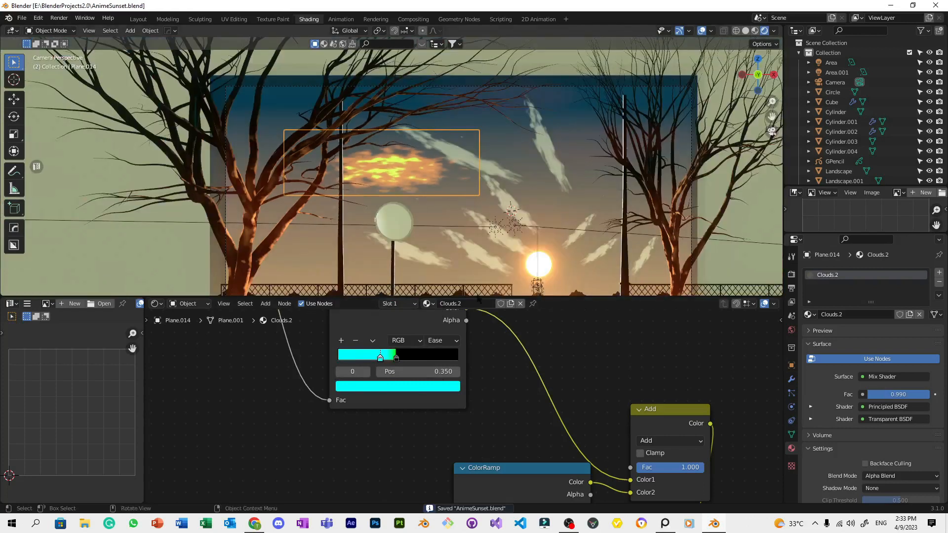
Move the Principled BSDF, Transparent BSDF, Mix Shader and Material Output nodes farther right of the Add node.
scroll(492, 408, "down", 5)
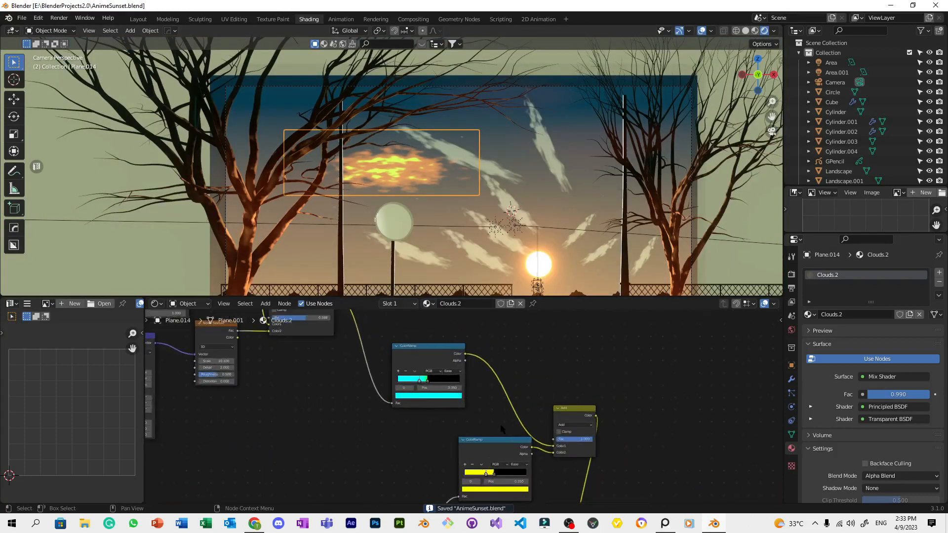
scroll(502, 429, "down", 4)
left_click(466, 377)
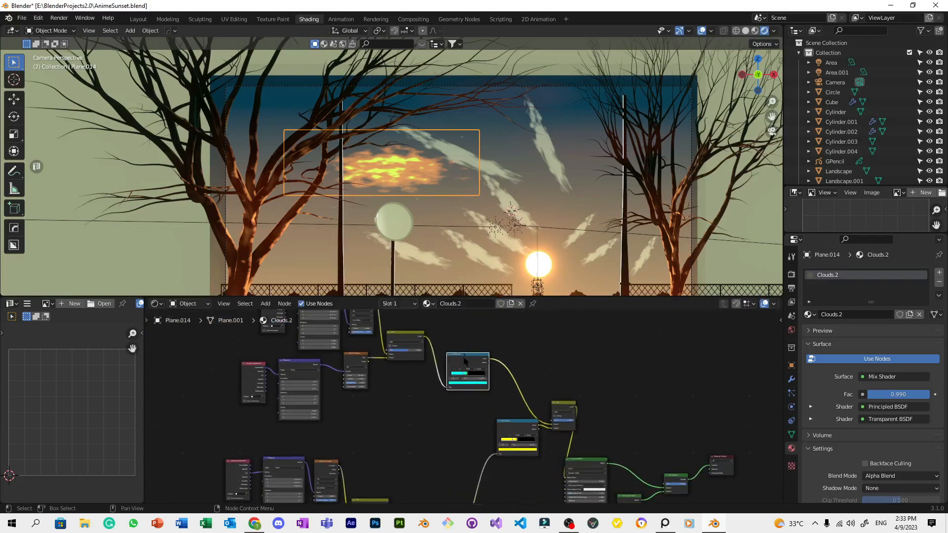
scroll(432, 453, "down", 2)
mouse_move(431, 453)
middle_mouse_down()
mouse_move(447, 437)
mouse_move(433, 460)
middle_mouse_up()
scroll(433, 460, "up", 4)
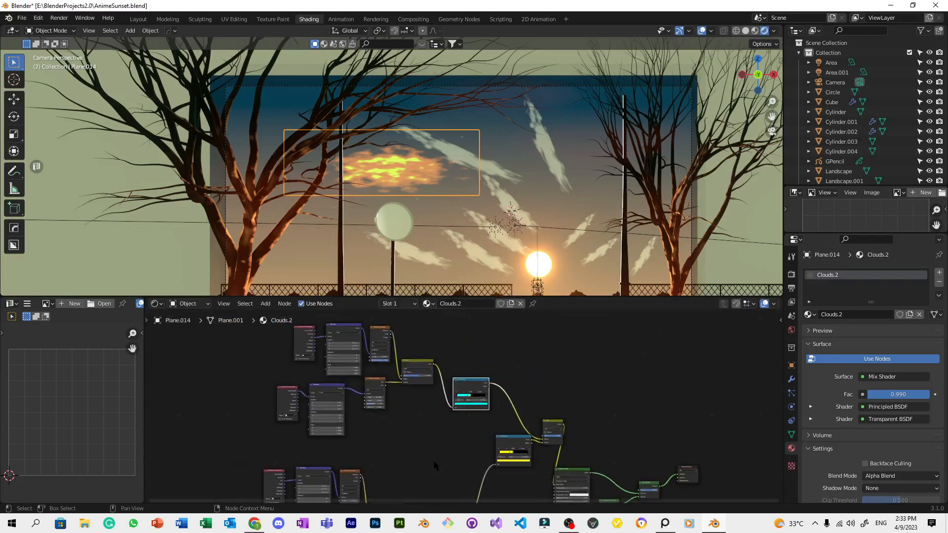
scroll(591, 445, "right", 5)
scroll(591, 444, "down", 3)
left_click_drag(589, 472, 420, 411)
key("g")
left_click(530, 364)
Reposition the cyan ColorRamp's stops, placing the black stop at 0.505, and save the file.
scroll(340, 414, "up", 10)
scroll(472, 440, "up", 9)
middle_click_drag(341, 414, 720, 441)
left_click_drag(379, 356, 347, 357)
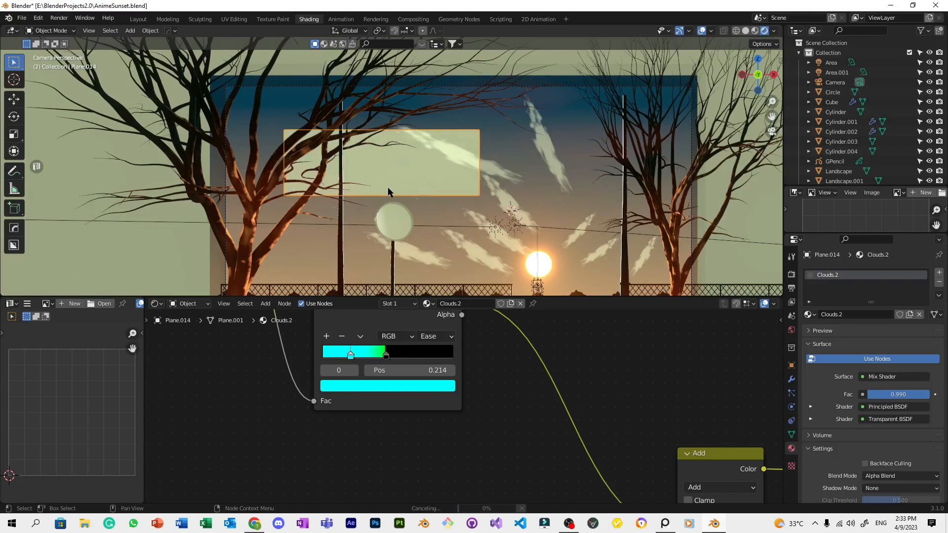
scroll(388, 192, "up", 2)
left_click_drag(351, 355, 390, 359)
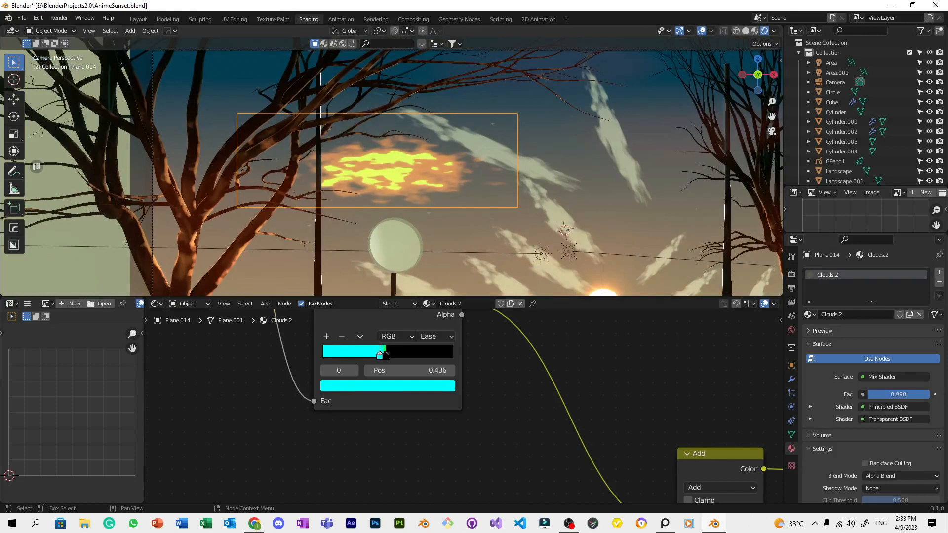
scroll(422, 138, "down", 3)
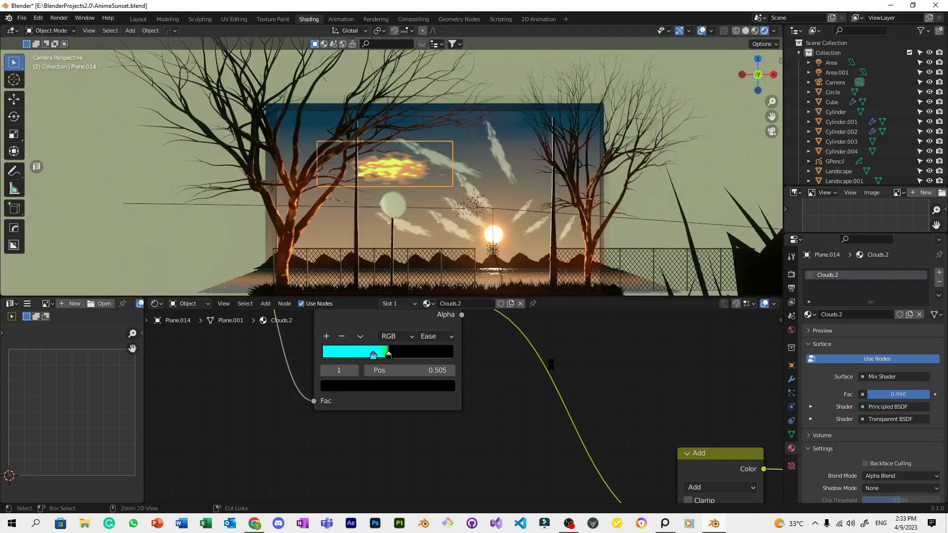
key("ctrl+s")
scroll(531, 351, "down", 4)
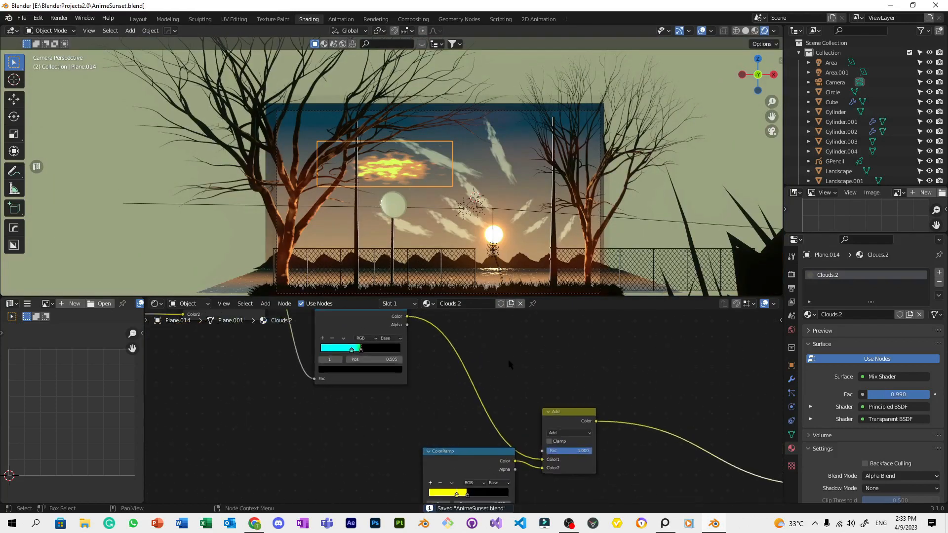
Duplicate the upper texture network with its cyan ColorRamp and place the copy in the empty space below the other nodes.
scroll(508, 360, "down", 2)
middle_click_drag(508, 359, 532, 314)
scroll(516, 352, "down", 10)
mouse_move(464, 384)
middle_mouse_down()
mouse_move(510, 394)
mouse_move(469, 392)
middle_mouse_up()
scroll(510, 393, "up", 5)
scroll(511, 396, "down", 4)
left_click_drag(491, 406, 285, 340)
scroll(501, 410, "down", 5)
middle_click_drag(504, 412, 477, 379)
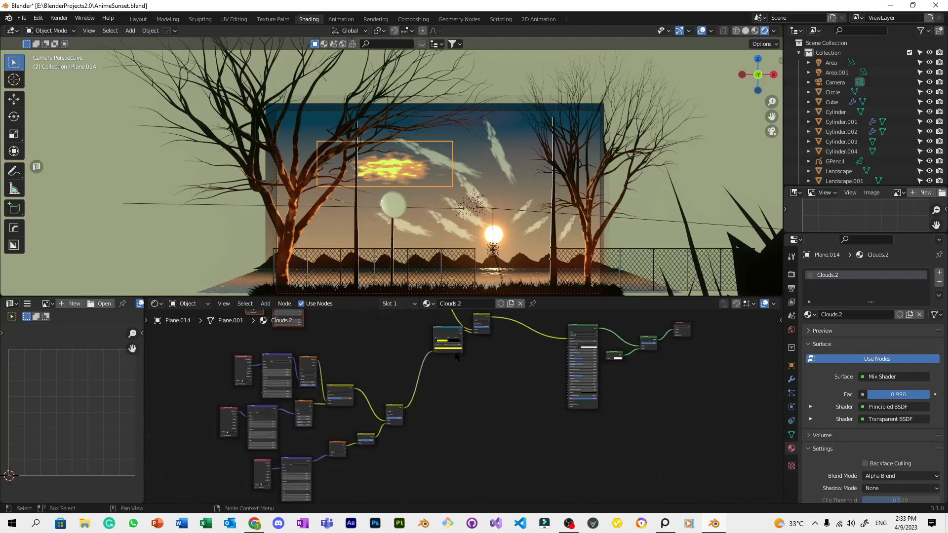
key("g")
left_click(629, 466)
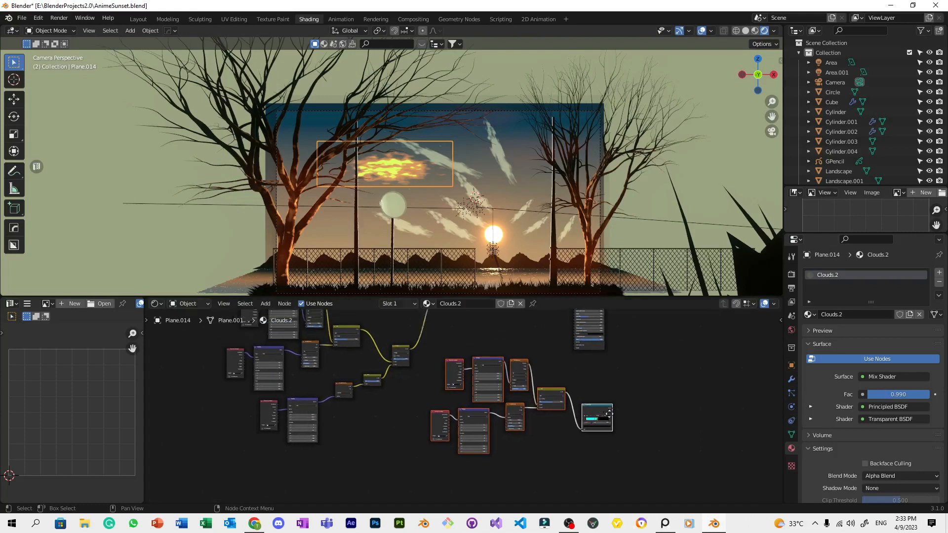
Move the yellow ColorRamp's texture network farther left, and shift the upper texture network slightly up and left.
scroll(543, 445, "down", 2)
middle_click_drag(415, 390, 448, 437)
left_click_drag(455, 450, 269, 364)
key("g")
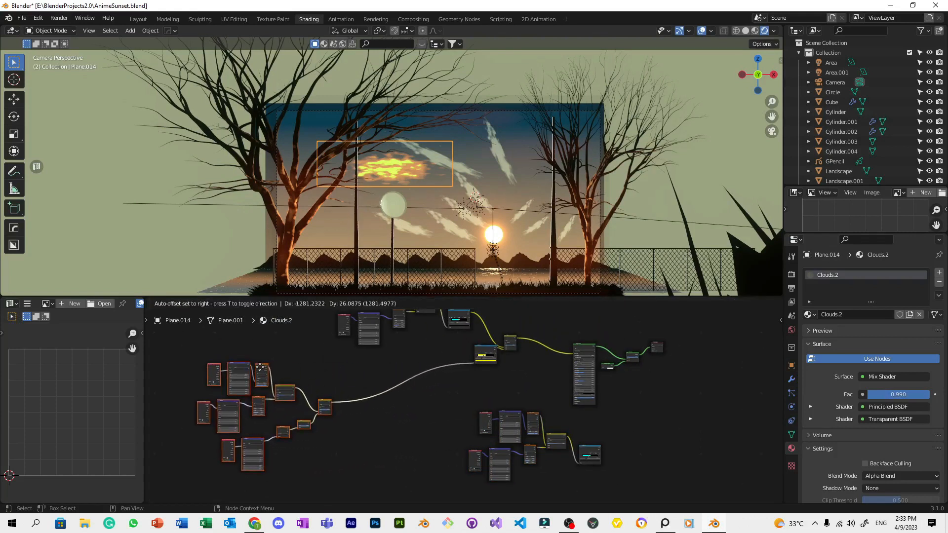
left_click(254, 367)
middle_click_drag(341, 362, 362, 416)
left_click_drag(478, 404, 318, 318)
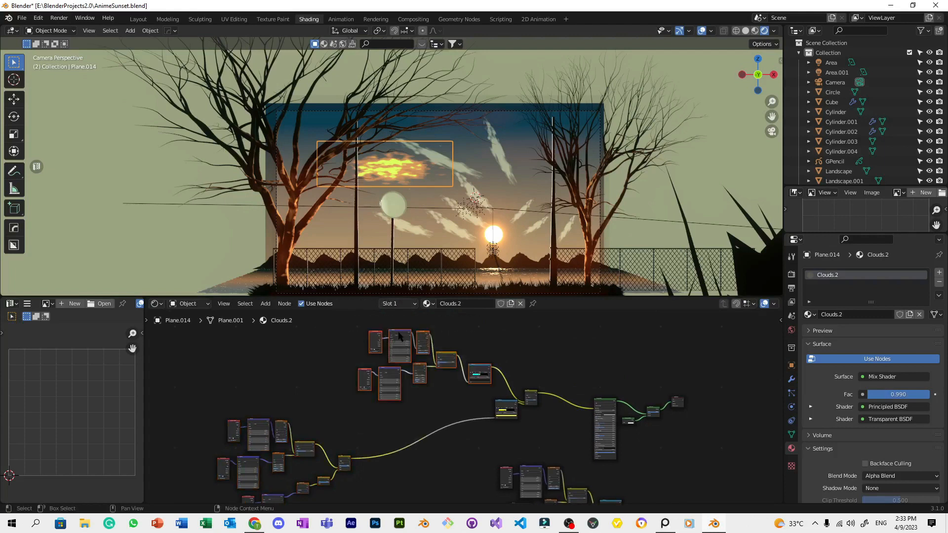
scroll(488, 394, "up", 2)
middle_click_drag(482, 394, 459, 343)
Move the yellow ColorRamp next to its texture network, and shift the duplicated network left beneath it.
left_click_drag(503, 361, 350, 419)
scroll(414, 374, "down", 2)
left_click_drag(603, 479, 452, 403)
left_click_drag(546, 431, 508, 398)
Change the light stop of the duplicated network's ColorRamp from cyan to magenta.
scroll(508, 397, "up", 7)
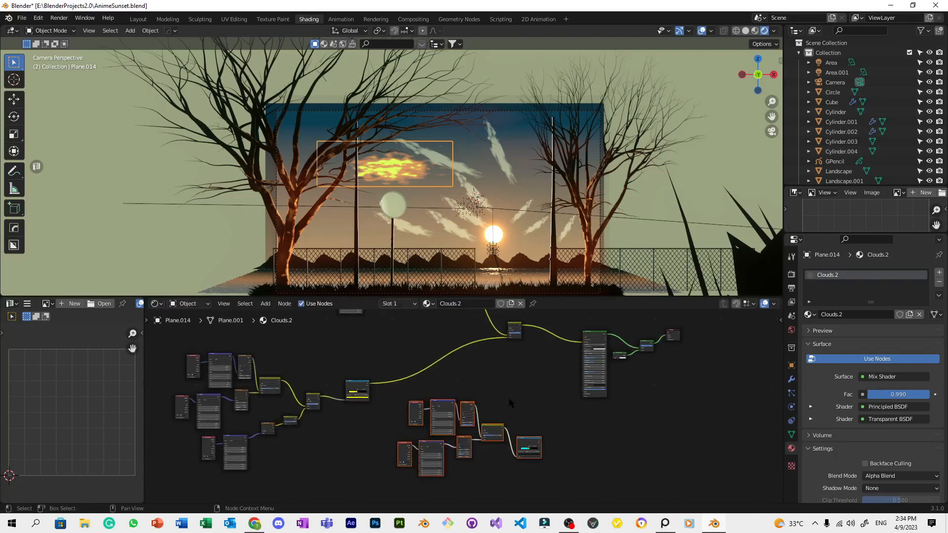
scroll(449, 449, "up", 5)
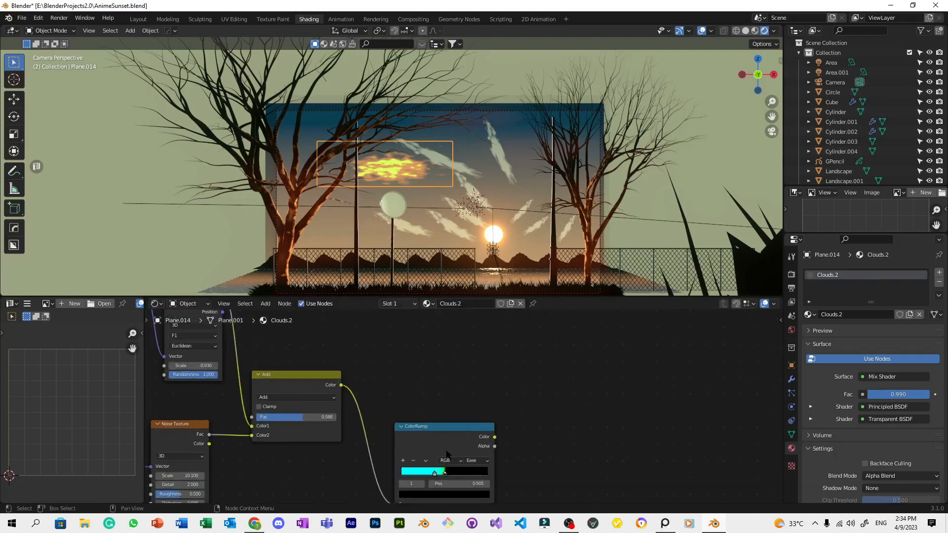
left_click(434, 418)
left_click(436, 440)
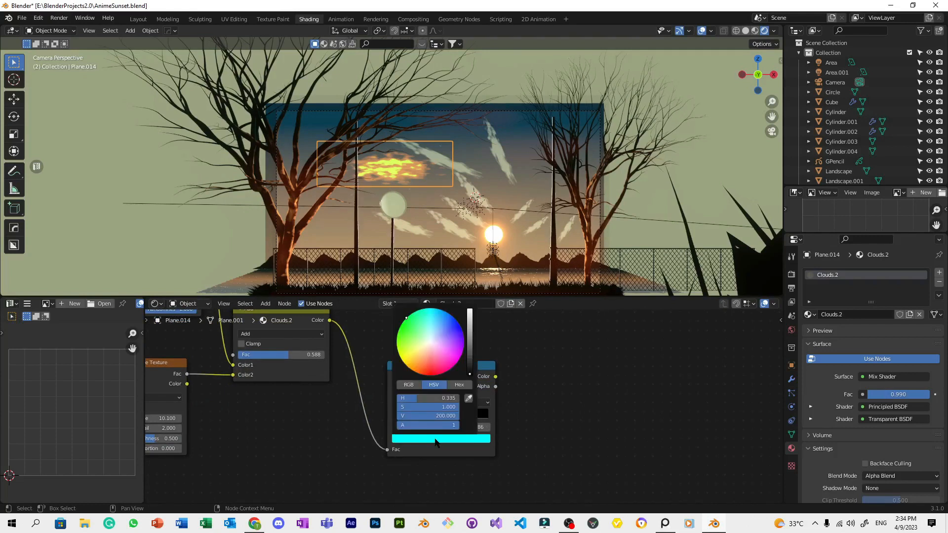
left_click(442, 355)
scroll(533, 396, "down", 5)
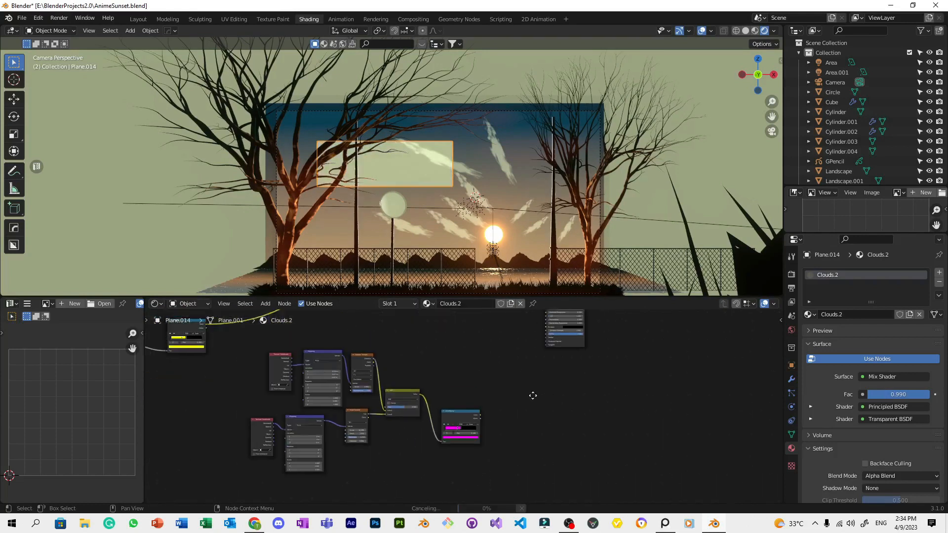
middle_click_drag(532, 396, 498, 387)
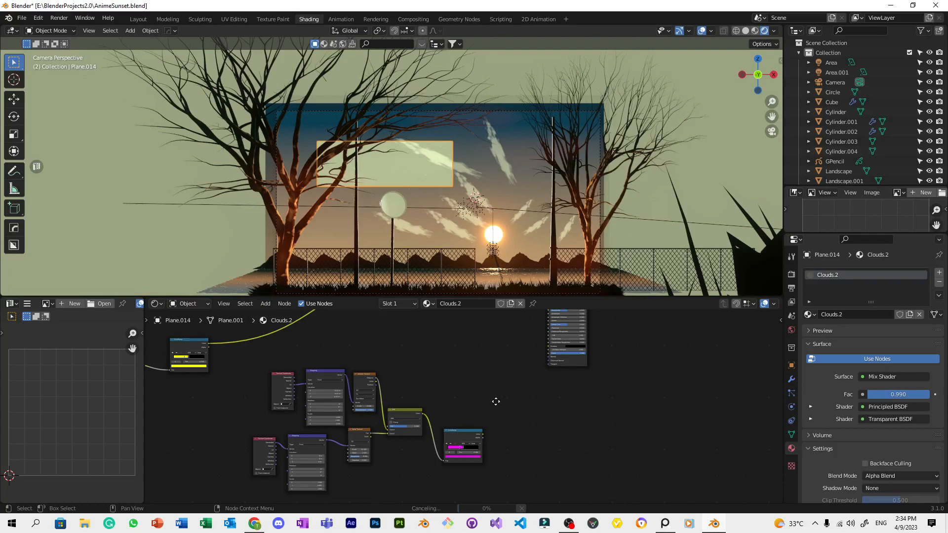
left_click(572, 523)
left_click(574, 520)
Combine the magenta ColorRamp with the existing Add node through a new Mix node, and set its blending mode to Add.
scroll(559, 412, "down", 1)
middle_click_drag(546, 399, 554, 421)
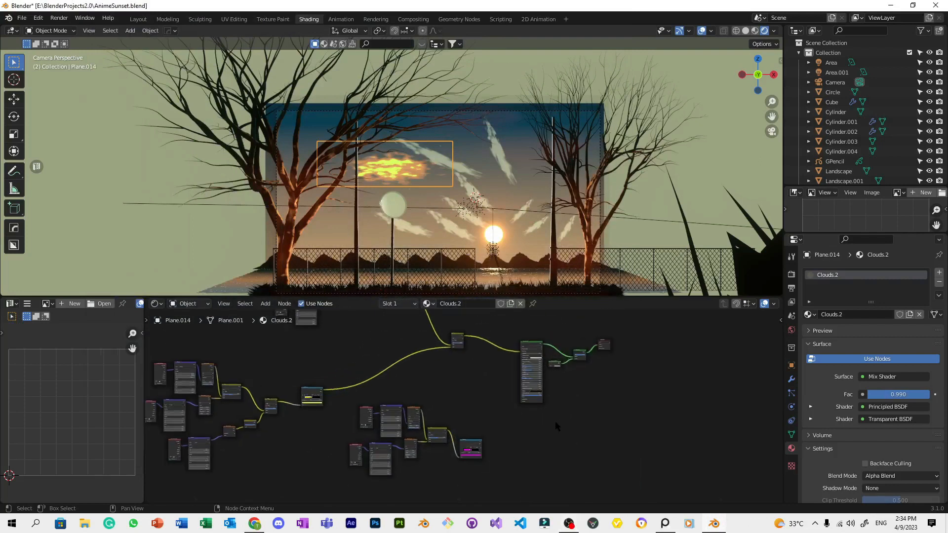
scroll(555, 420, "up", 2)
right_click_drag(469, 441, 469, 409, "ctrl+shift")
scroll(486, 339, "up", 5)
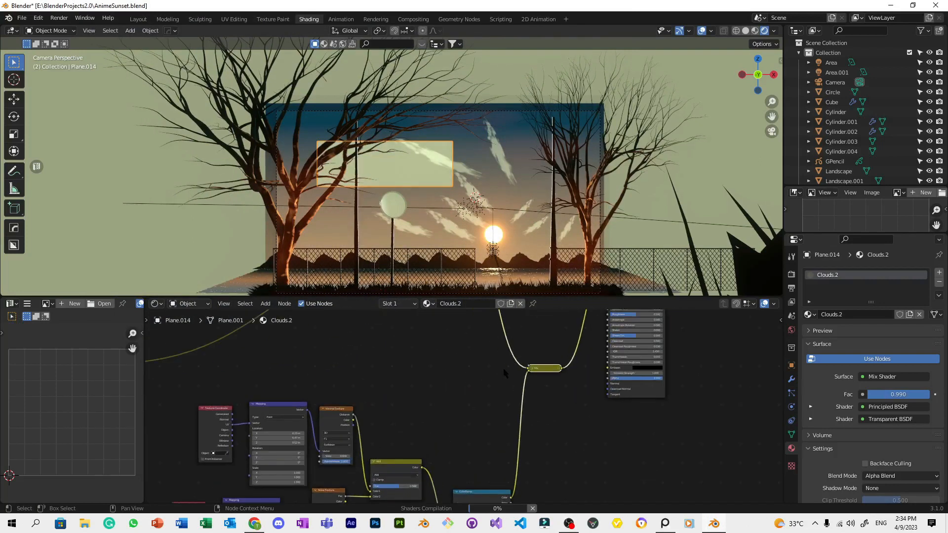
left_click(595, 370)
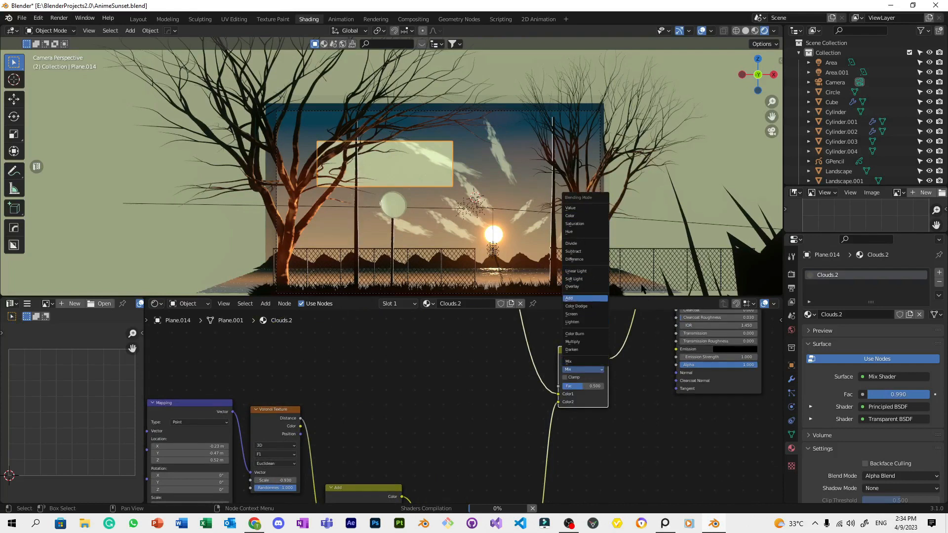
key("Return")
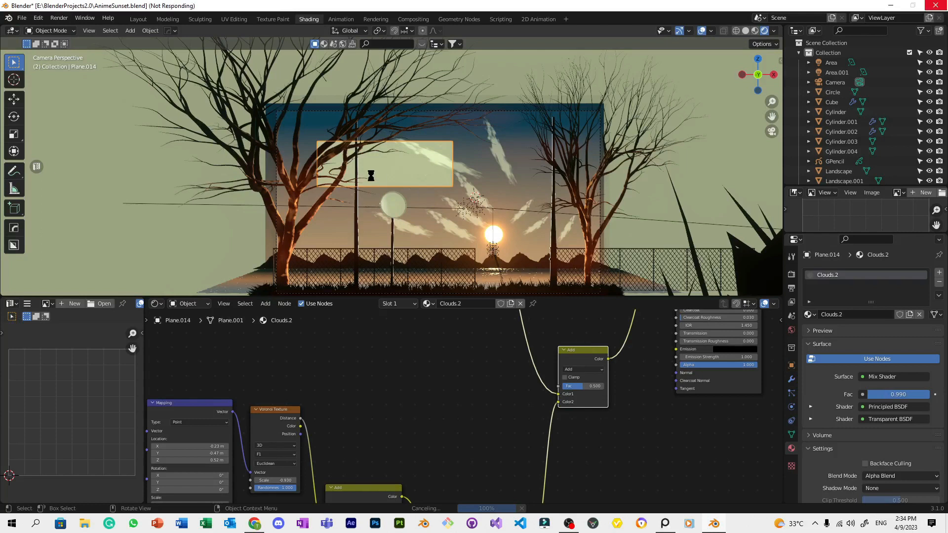
Raise the factor of the Add node that blends in the magenta layer to 1.000, and save the file.
scroll(398, 195, "up", 5)
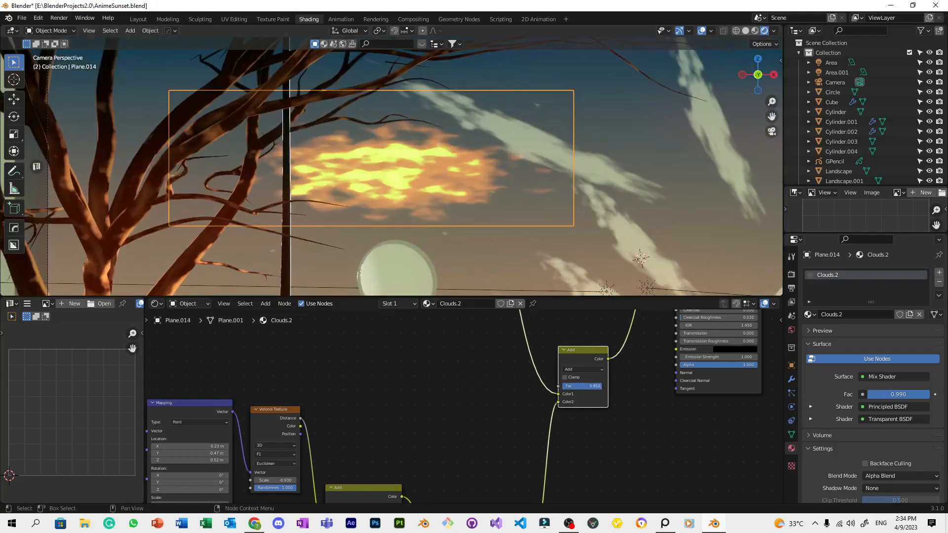
left_click_drag(582, 386, 593, 386)
scroll(398, 220, "up", 3)
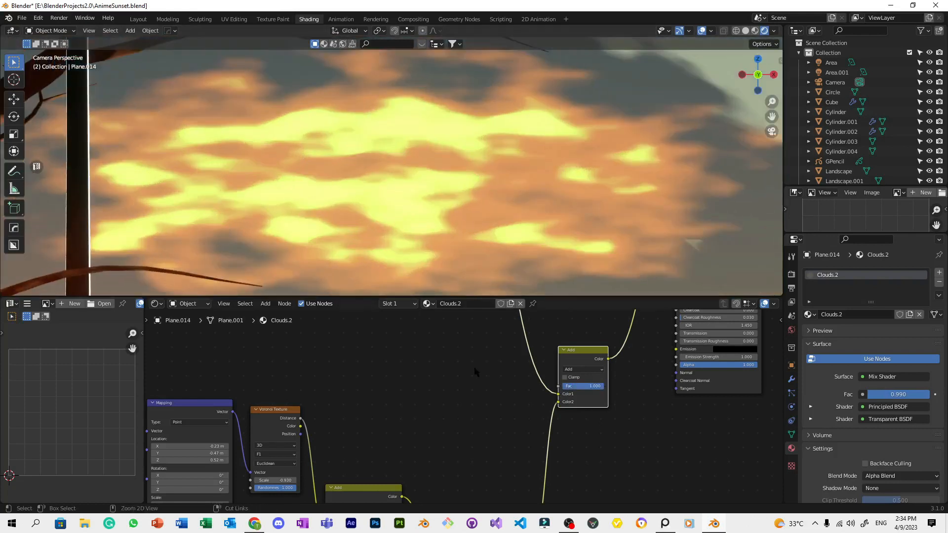
scroll(438, 406, "down", 4)
key("ctrl+s")
scroll(458, 277, "down", 5)
scroll(546, 379, "up", 2)
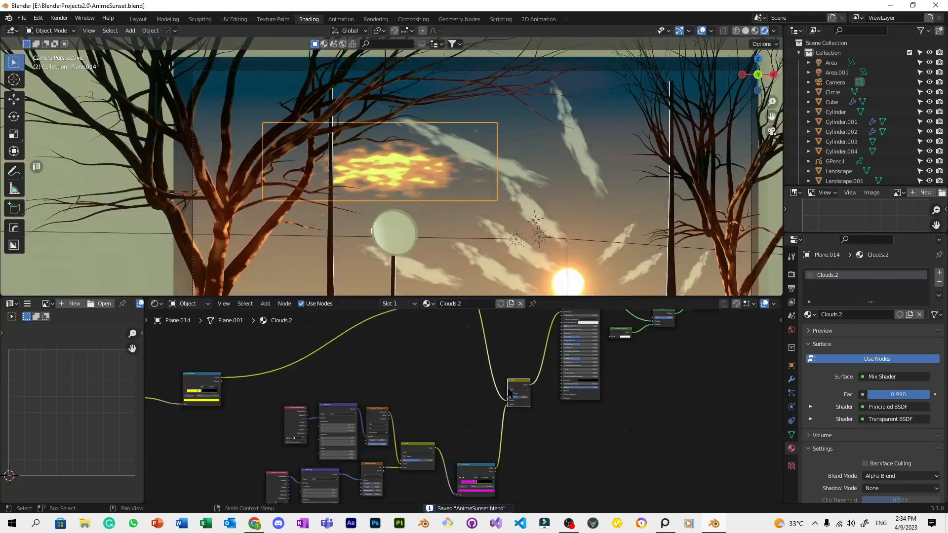
Move the black stop of the magenta ColorRamp to position 0.786.
middle_click_drag(545, 380, 458, 291)
scroll(458, 291, "up", 1)
scroll(464, 489, "up", 10)
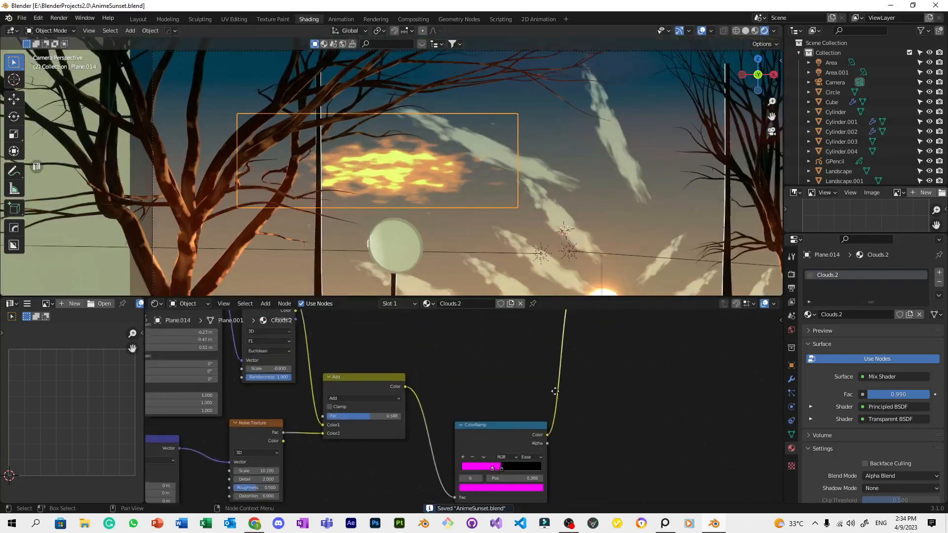
middle_click_drag(590, 392, 534, 513)
left_click_drag(553, 390, 575, 390)
middle_click_drag(574, 472, 575, 315)
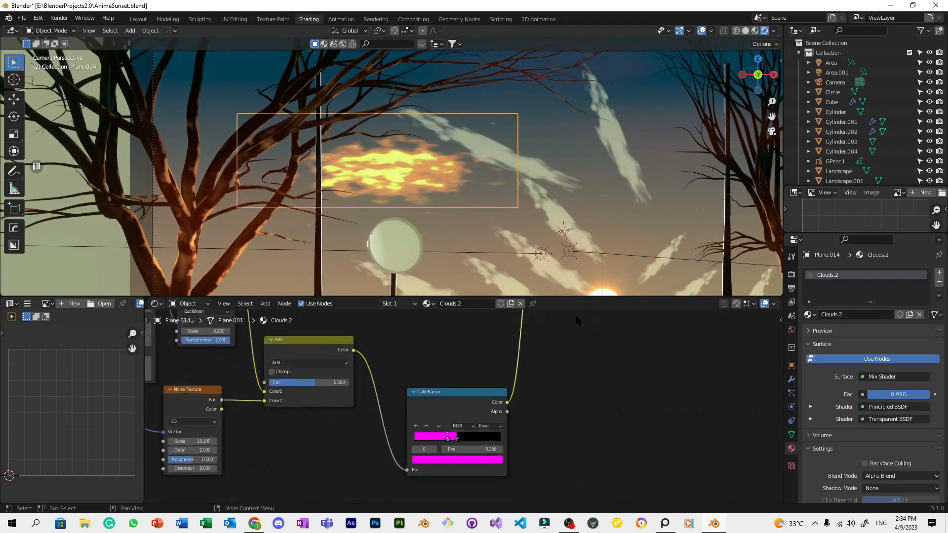
scroll(518, 336, "up", 5)
left_click(454, 451)
left_click_drag(453, 455, 488, 463)
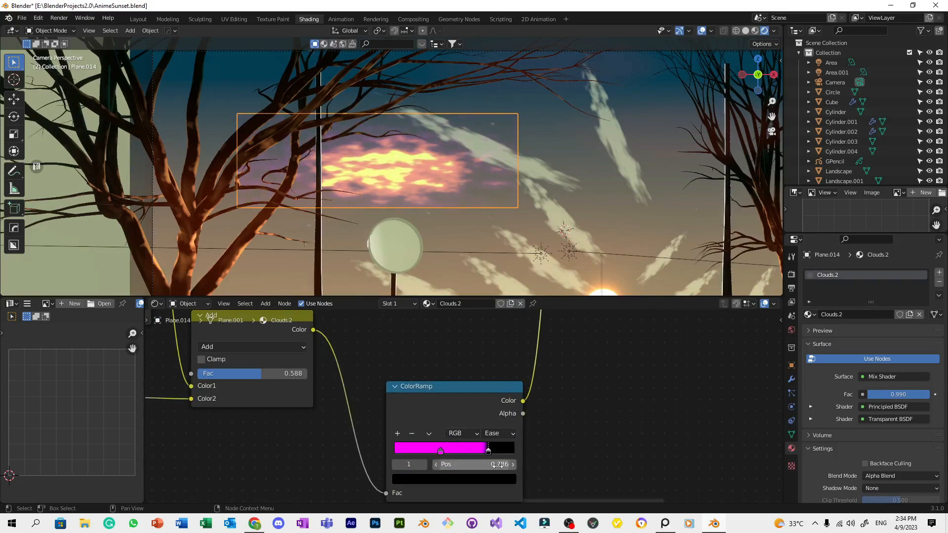
Scale the cloud plane down to a little over a third of its size.
scroll(502, 230, "up", 8)
scroll(501, 230, "down", 6)
key("s")
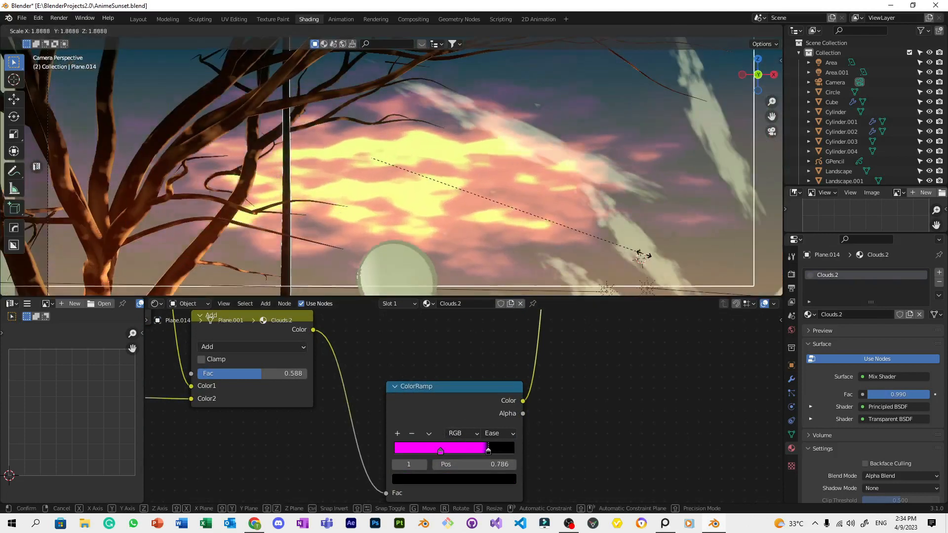
left_click(402, 201)
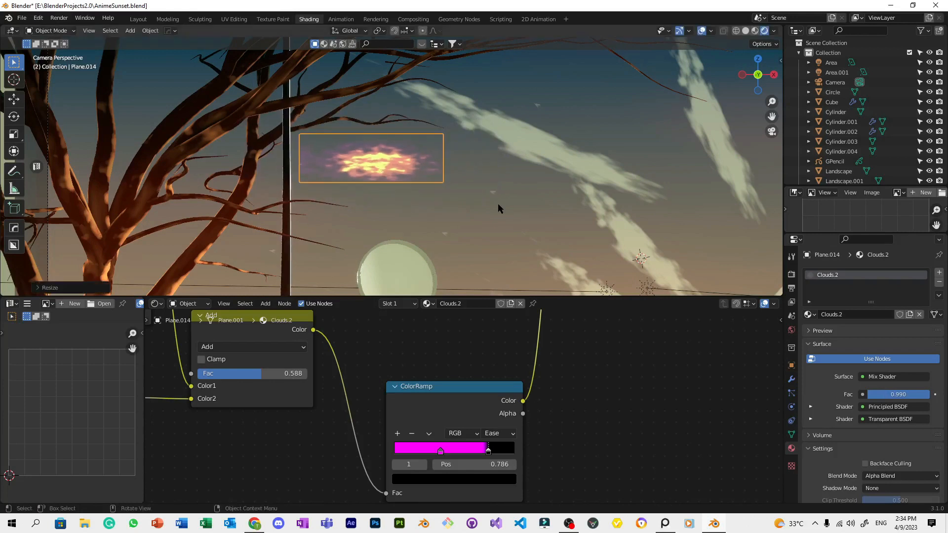
Shift the magenta ColorRamp's black stop farther out to position 0.850, keeping the cloud plane selected.
scroll(498, 204, "up", 4)
mouse_move(487, 452)
left_mouse_down()
mouse_move(470, 452)
mouse_move(504, 454)
mouse_move(496, 453)
left_mouse_up()
left_click(493, 252)
left_click(455, 184)
scroll(409, 284, "down", 5)
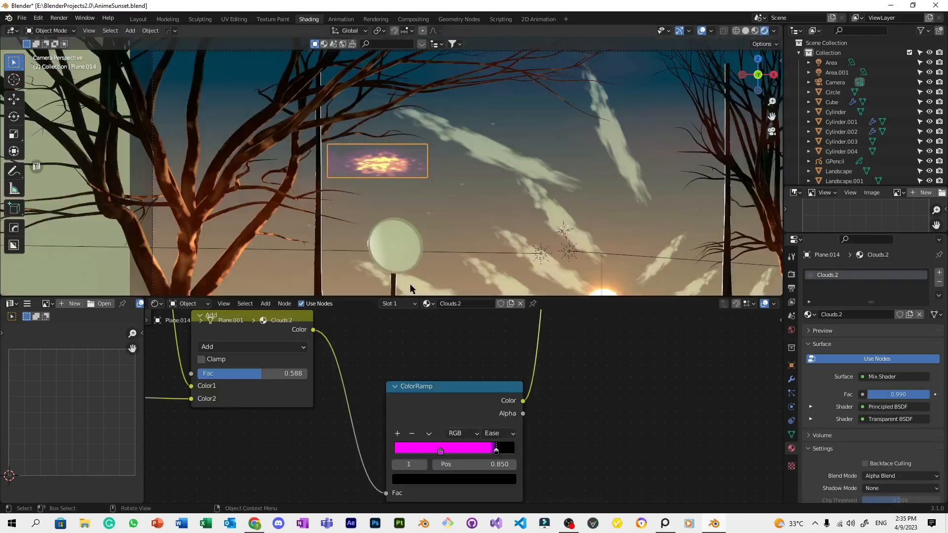
scroll(284, 381, "down", 4)
middle_click_drag(284, 380, 331, 368)
scroll(343, 363, "up", 4)
left_click(548, 425)
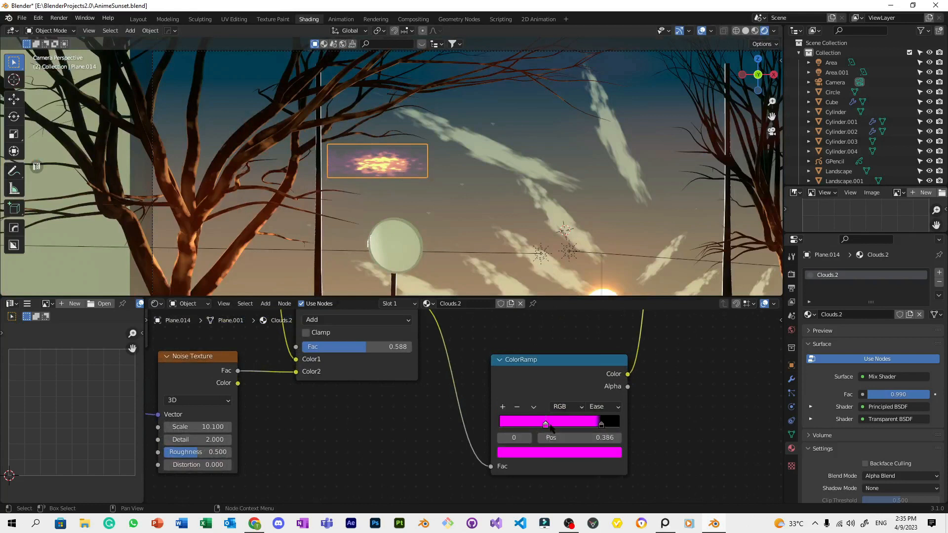
left_click(560, 453)
left_click(551, 424)
type("100")
key("Return")
scroll(403, 197, "up", 6)
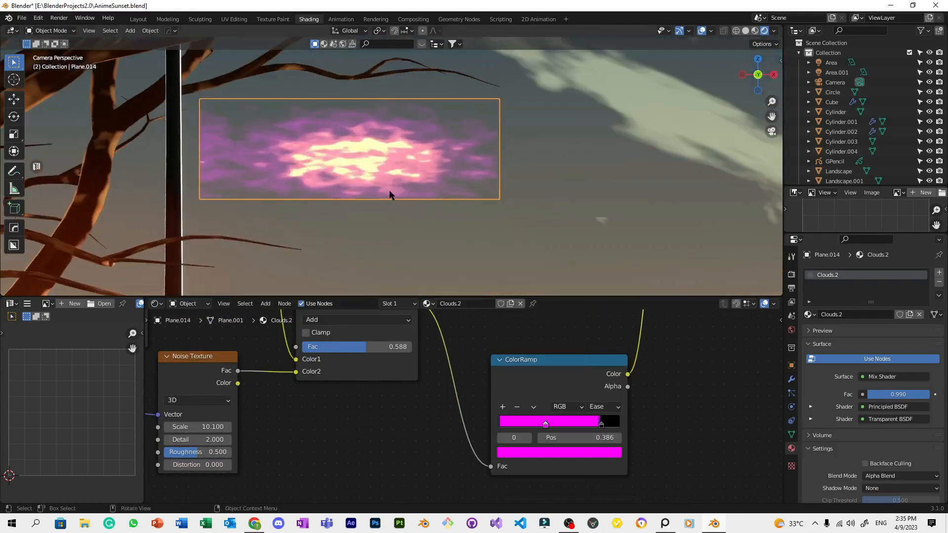
Feed the Mapping node of the magenta layer's Noise Texture from the UV output of its Texture Coordinate node.
key("Home")
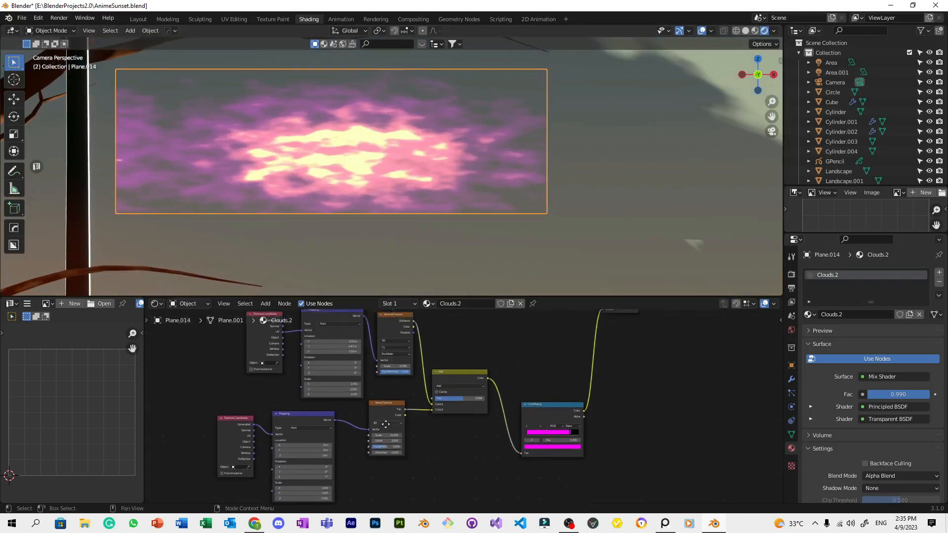
scroll(128, 131, "down", 3)
scroll(445, 411, "up", 4)
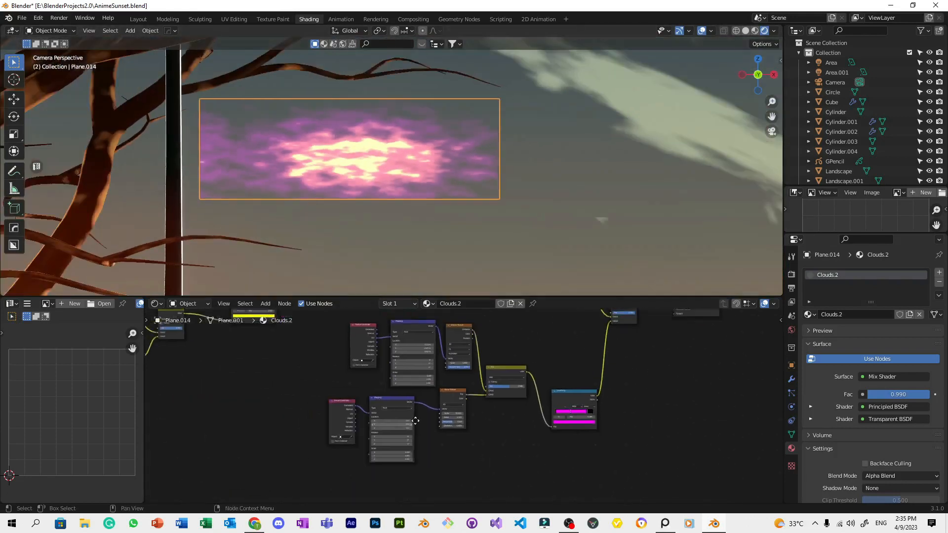
middle_click_drag(445, 411, 508, 419)
left_click_drag(353, 396, 383, 394)
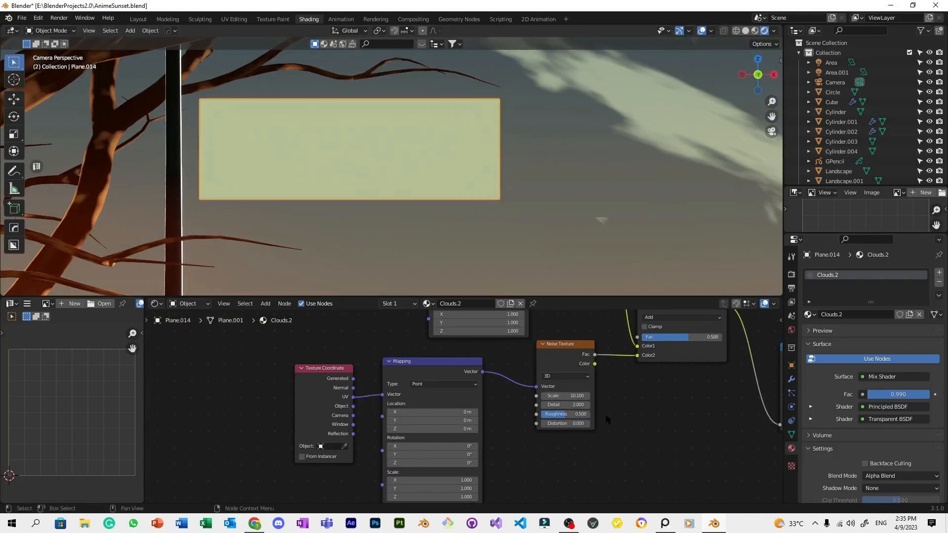
Try a different Y scale on the noise Mapping node of the magenta layer, and undo it.
key("Home")
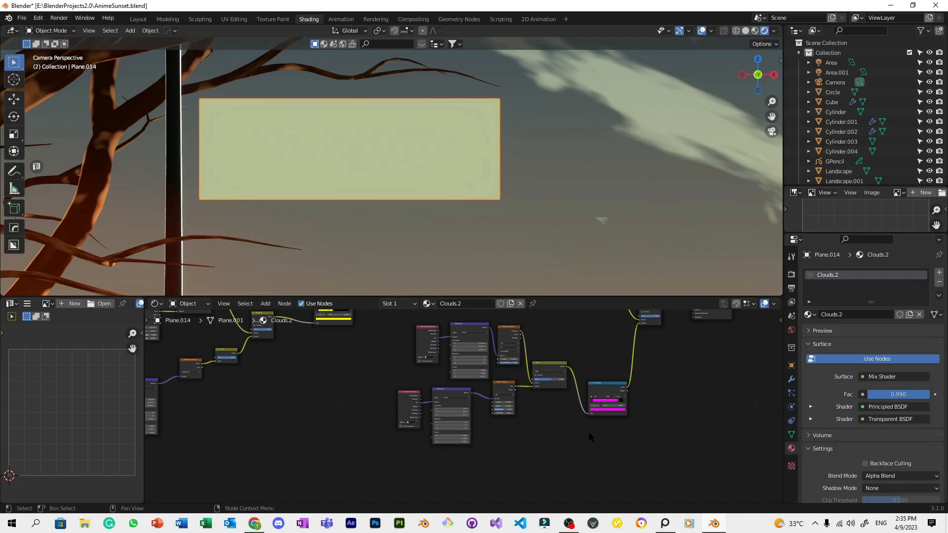
scroll(501, 410, "up", 4)
scroll(509, 424, "up", 4)
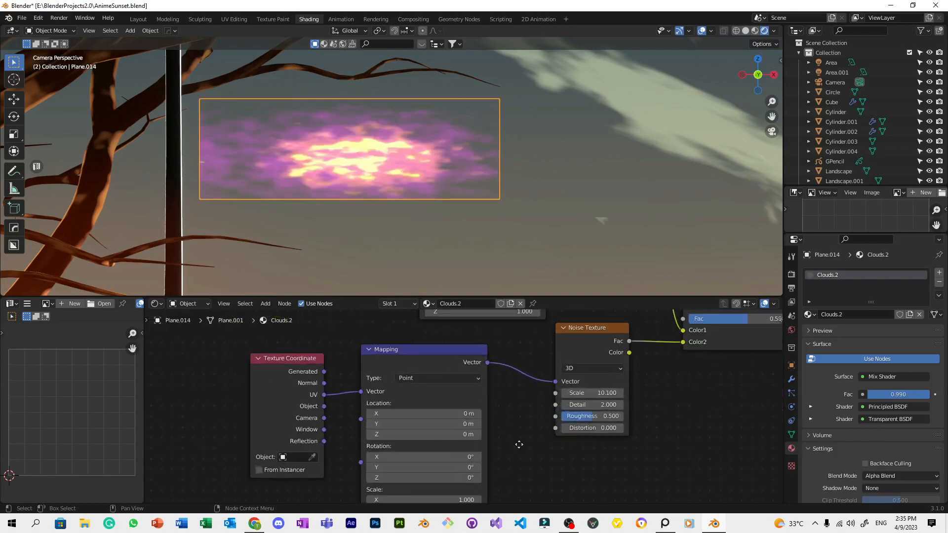
left_click_drag(410, 338, 386, 338)
middle_click_drag(540, 450, 539, 416)
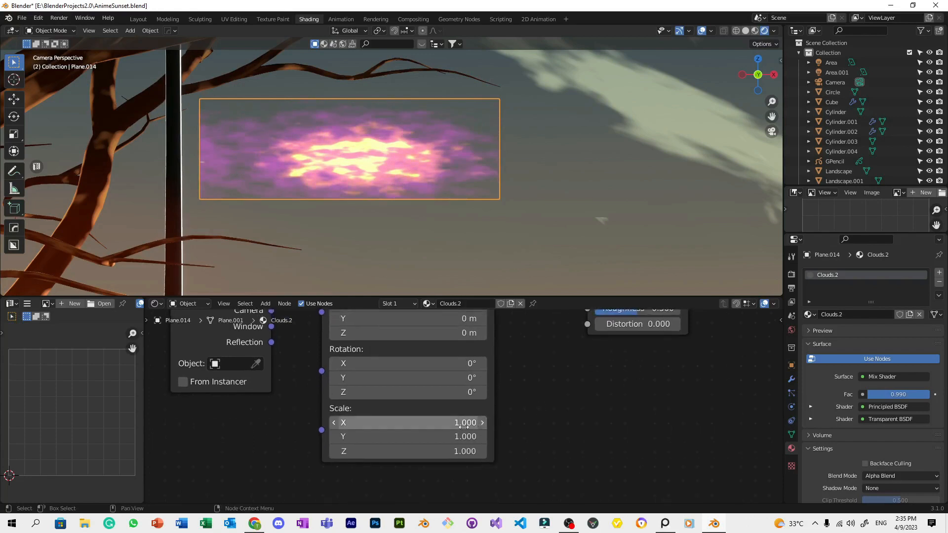
left_click_drag(447, 438, 576, 445)
key("ctrl+z")
key("ctrl+z")
Reconnect the Generated output of the Texture Coordinate node to the noise Mapping node.
scroll(565, 426, "down", 2)
middle_click_drag(534, 371, 556, 433)
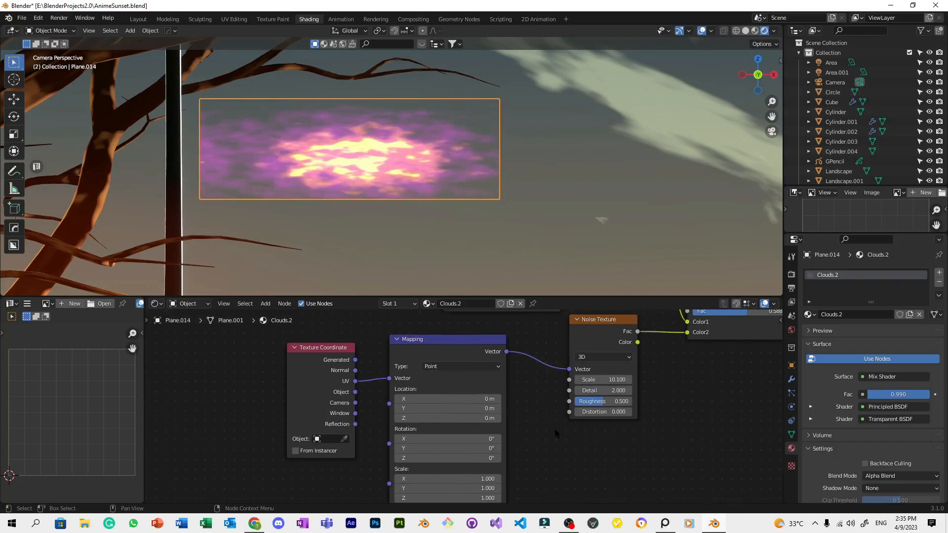
left_click_drag(355, 359, 389, 378)
Try a higher scale on the Noise Texture of the magenta layer.
scroll(462, 375, "down", 2)
middle_click_drag(523, 381, 478, 449)
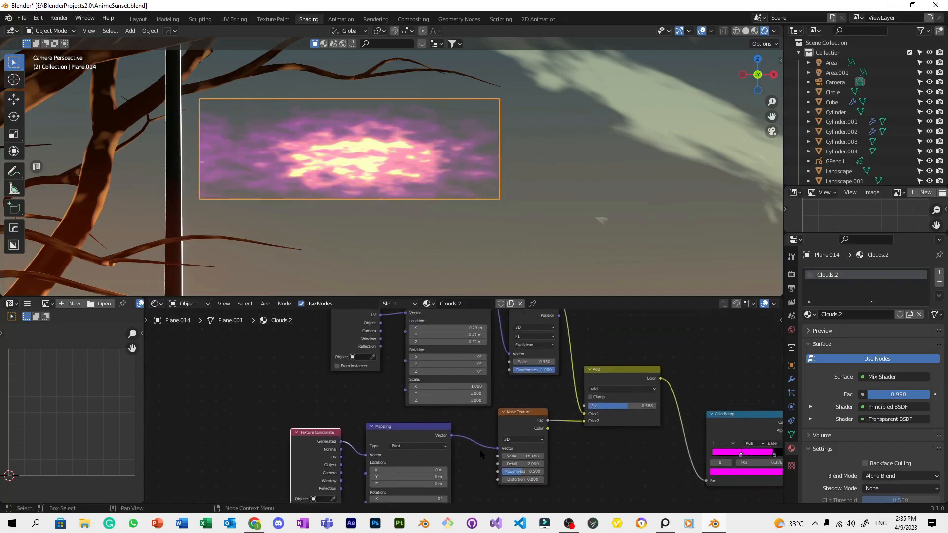
left_click_drag(523, 456, 605, 456)
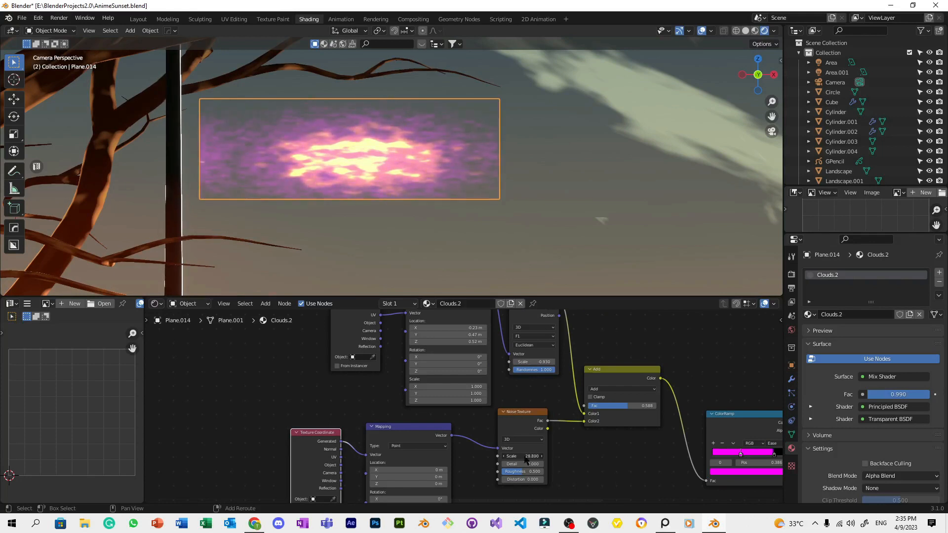
scroll(611, 362, "down", 5)
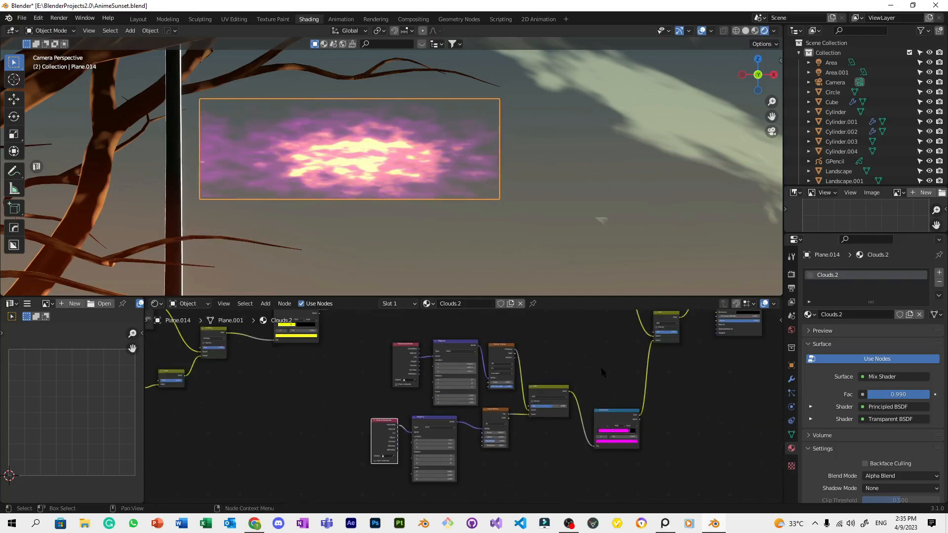
Duplicate the yellow layer's gradient chain with its Invert and Multiply nodes, and place the copy below the magenta layer's texture network.
scroll(600, 367, "down", 1)
middle_click_drag(358, 399, 383, 372)
scroll(538, 361, "up", 7)
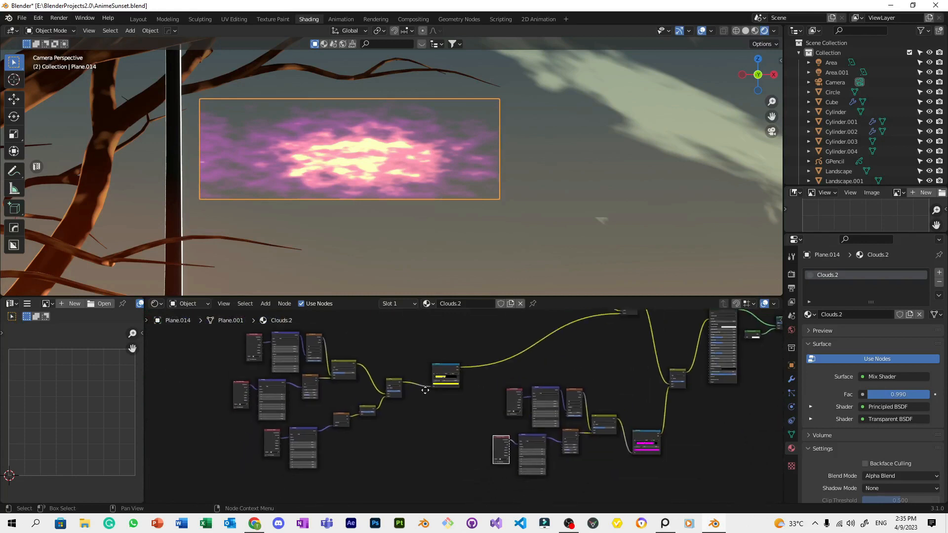
left_click_drag(538, 417, 273, 341)
middle_click_drag(569, 376, 555, 390)
scroll(450, 455, "down", 4)
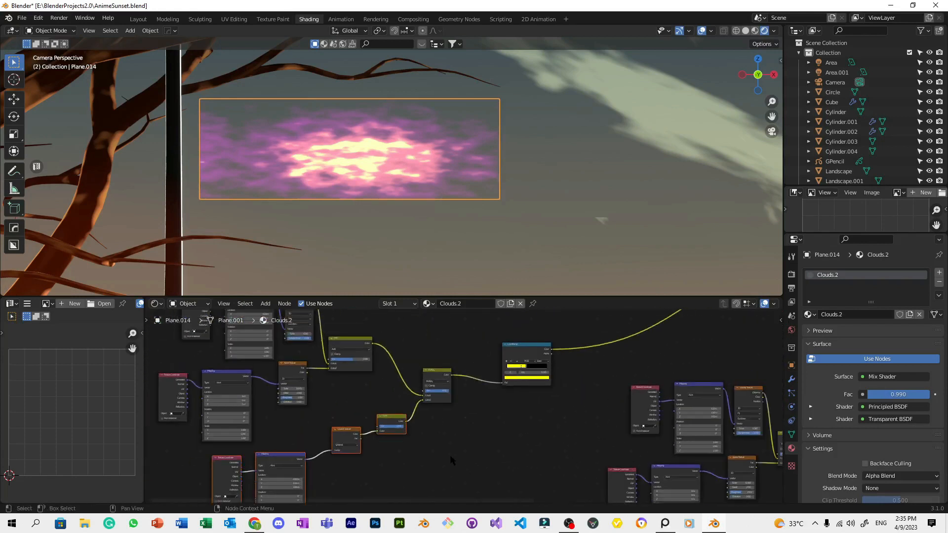
middle_click_drag(384, 385, 393, 426)
left_click(354, 370, "shift")
scroll(384, 376, "down", 1)
scroll(384, 376, "down", 1)
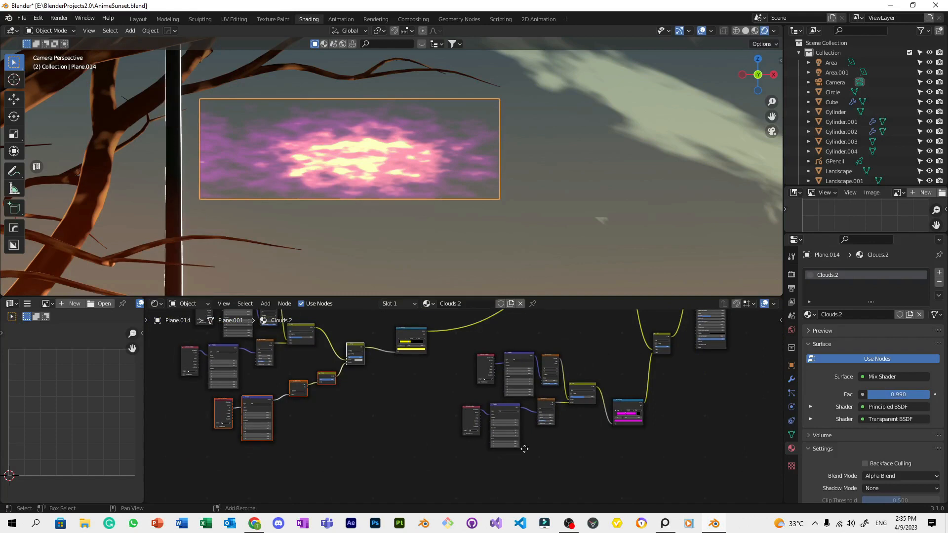
key("g")
left_click(619, 463)
Link the magenta layer's Add node into the duplicated Multiply node, and the Multiply output into the magenta ColorRamp's Fac.
scroll(619, 463, "up", 3)
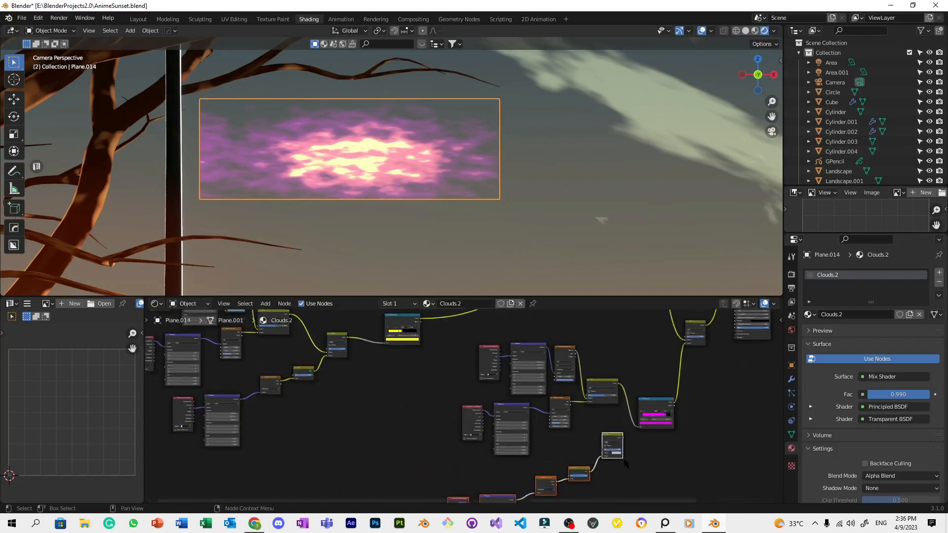
left_click_drag(519, 321, 491, 440)
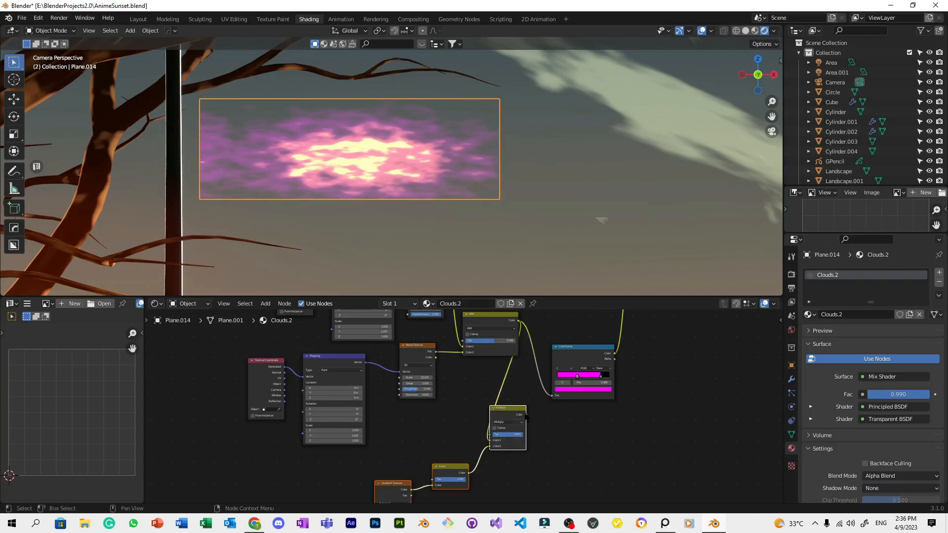
left_click_drag(552, 398, 551, 395)
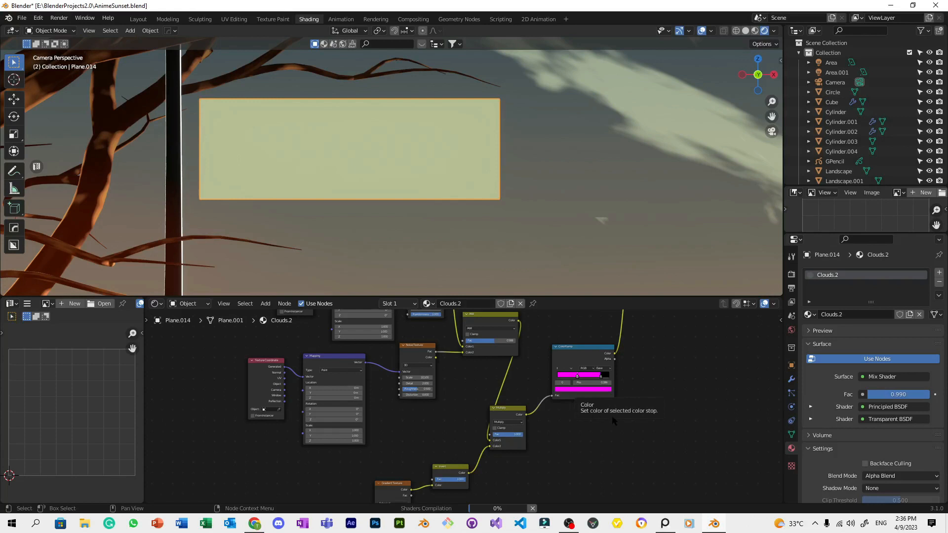
Try a different X scale on the Mapping node of the duplicated gradient chain, and undo it.
scroll(539, 416, "down", 5)
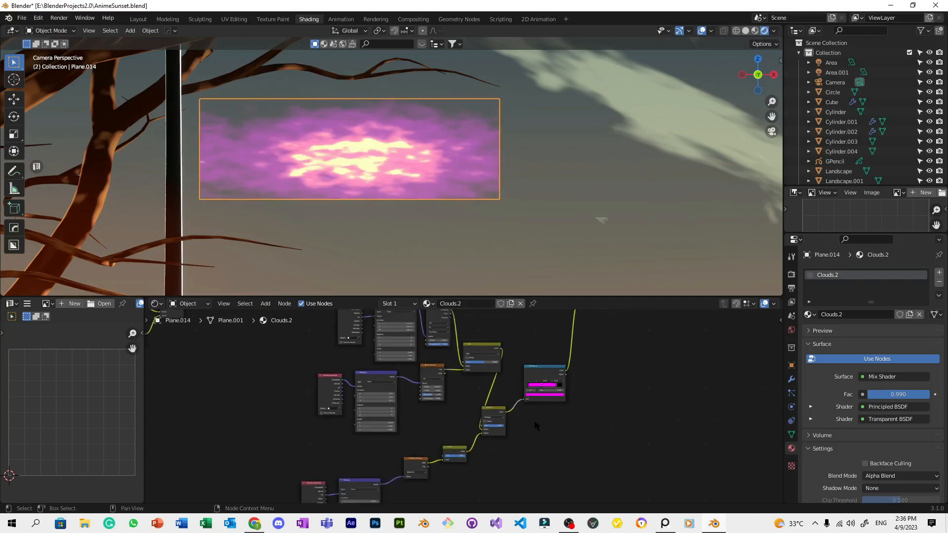
middle_click_drag(488, 472, 506, 422)
scroll(506, 422, "up", 4)
scroll(506, 424, "up", 4)
middle_click_drag(394, 437, 515, 346)
scroll(462, 407, "up", 7)
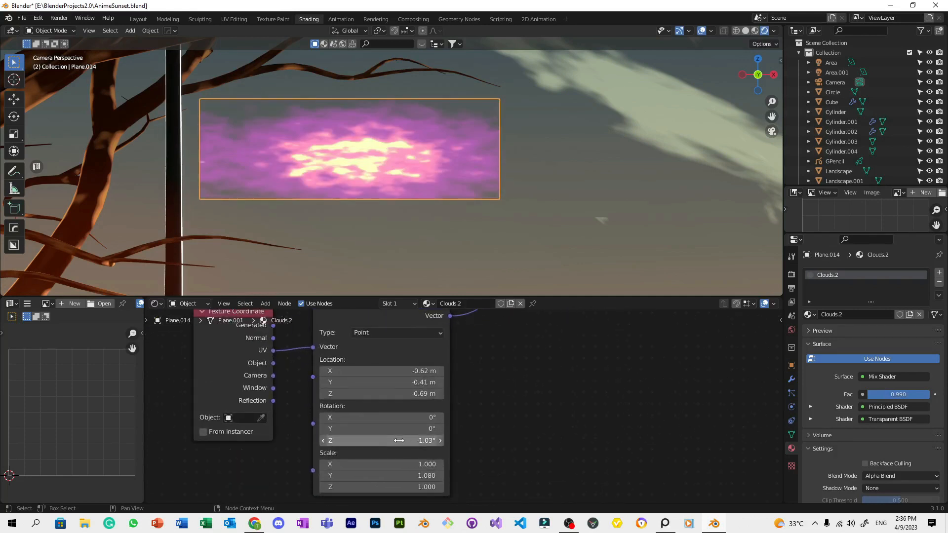
left_click_drag(386, 463, 362, 476)
key("ctrl+z")
key("ctrl+z")
scroll(590, 392, "down", 8)
scroll(526, 363, "up", 3)
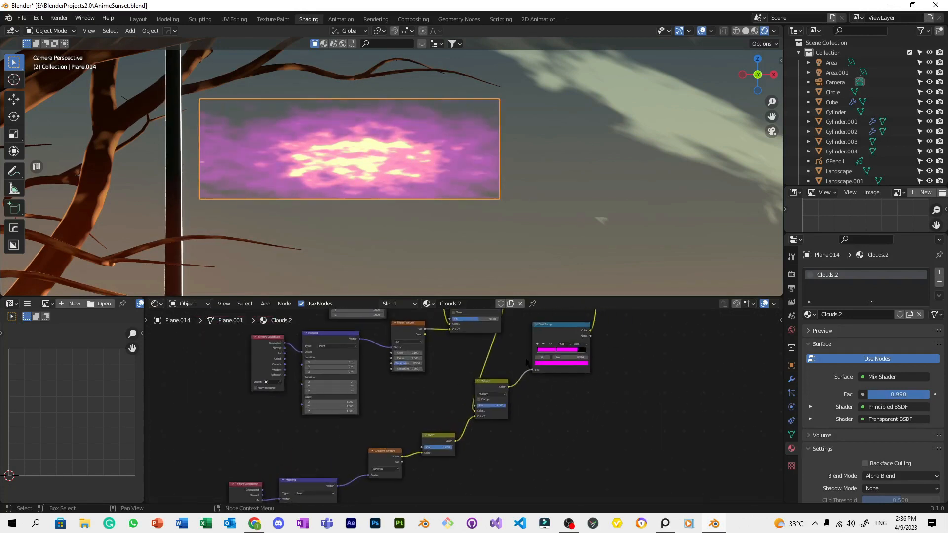
Raise the magenta texture network's Add factor to 1.000, and set the Z scale of the duplicated gradient's Mapping node to 1.870.
scroll(593, 376, "down", 3)
scroll(572, 404, "up", 4)
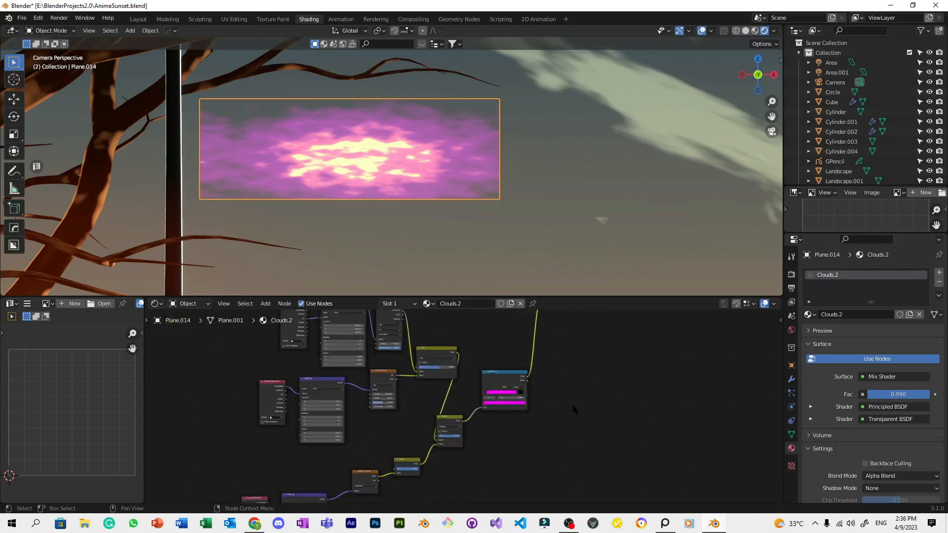
scroll(500, 394, "up", 1)
middle_click_drag(444, 446, 499, 259)
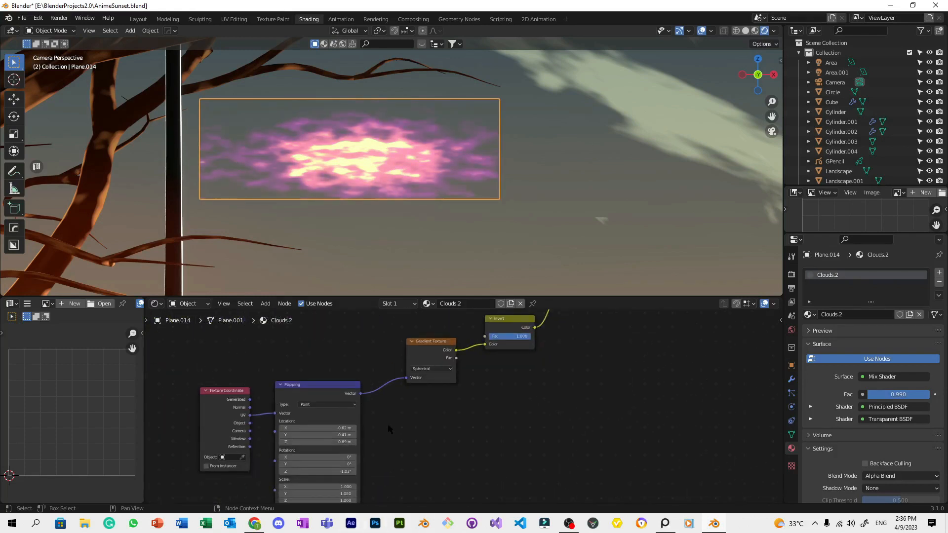
scroll(389, 429, "up", 1)
mouse_move(335, 435)
left_mouse_down()
mouse_move(360, 434)
mouse_move(340, 434)
left_mouse_up()
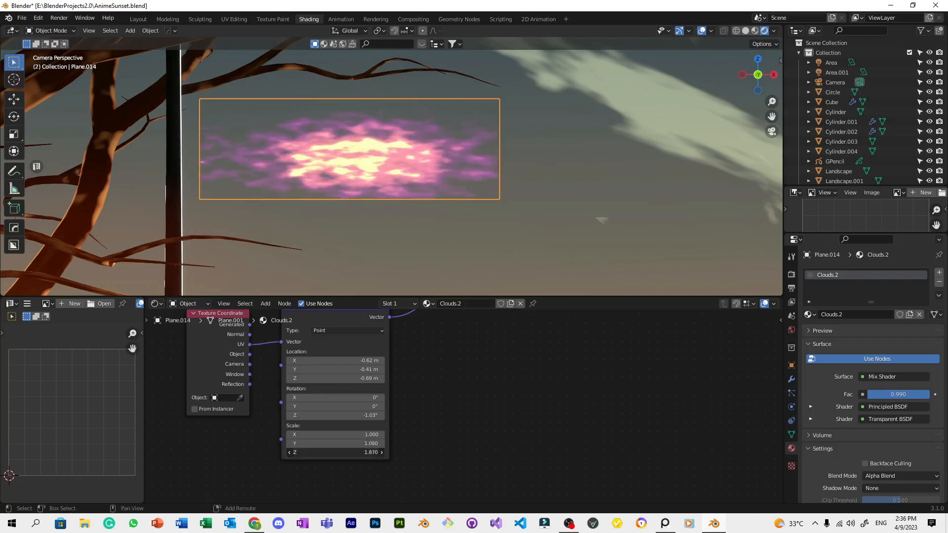
Move the duplicated Multiply node up and to the right, between the Add node and the magenta ColorRamp.
scroll(533, 380, "down", 7)
scroll(427, 496, "up", 4)
left_click_drag(455, 398, 486, 330)
scroll(479, 388, "up", 2)
left_click_drag(439, 433, 474, 408)
Set the scale of the magenta layer's Noise Texture to about 10.54.
scroll(455, 395, "up", 2)
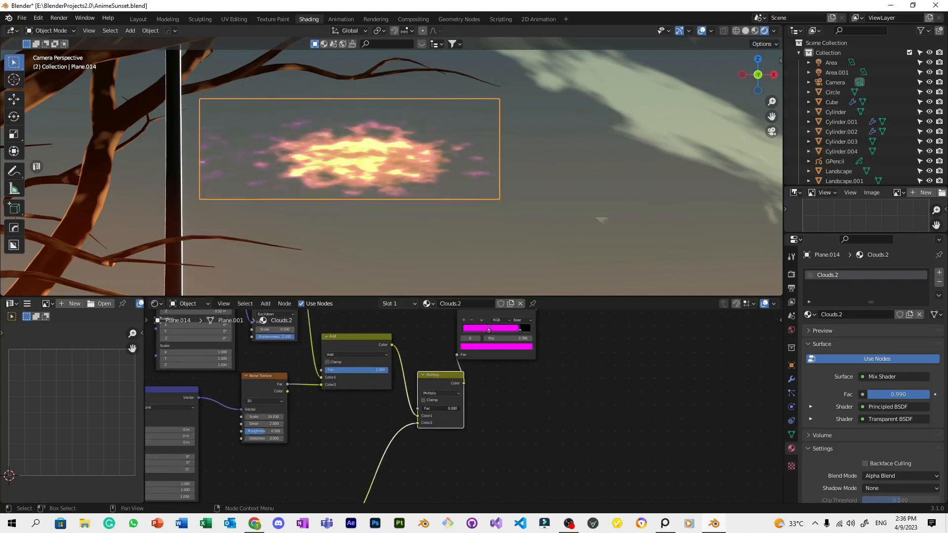
scroll(411, 449, "up", 3)
left_click_drag(410, 449, 420, 449)
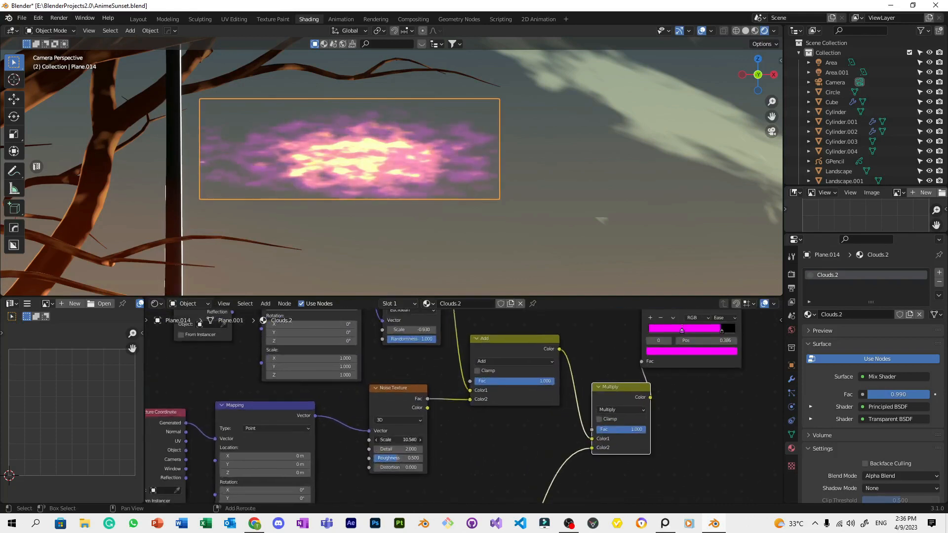
Deselect the cloud plane and save the project.
middle_click_drag(467, 406, 513, 389)
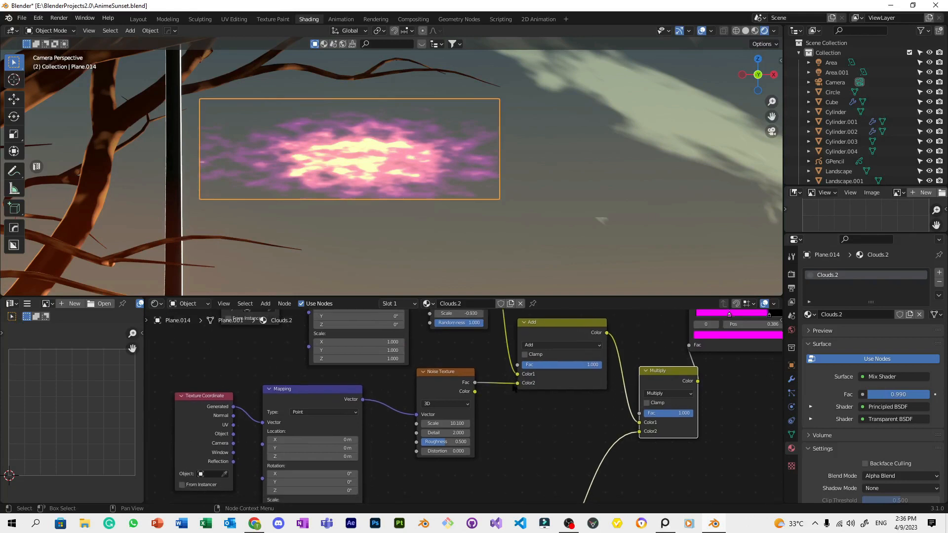
left_click(605, 206)
scroll(606, 205, "down", 3)
scroll(504, 233, "up", 5)
key("ctrl+s")
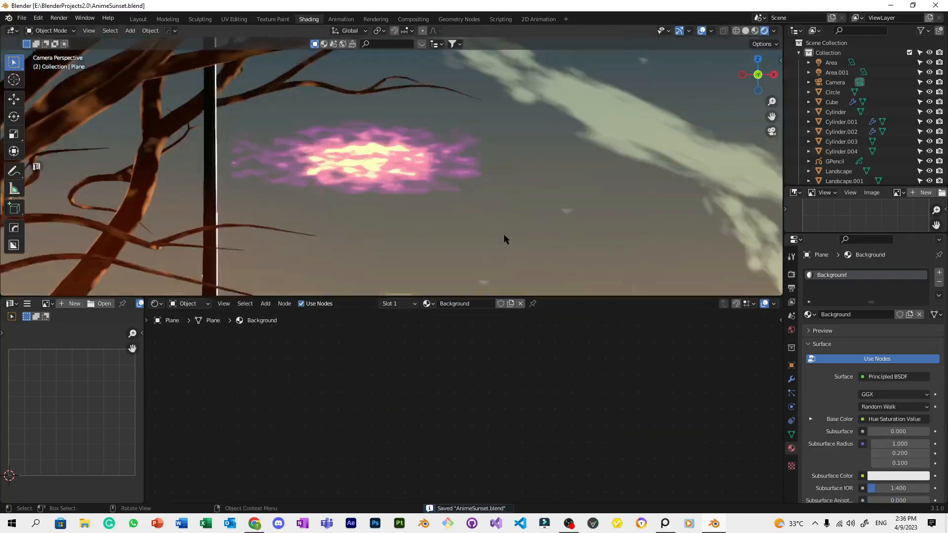
Select the cloud plane, try a Location X of 4.22 m on the duplicated gradient's Mapping node, and undo it.
left_click(467, 155)
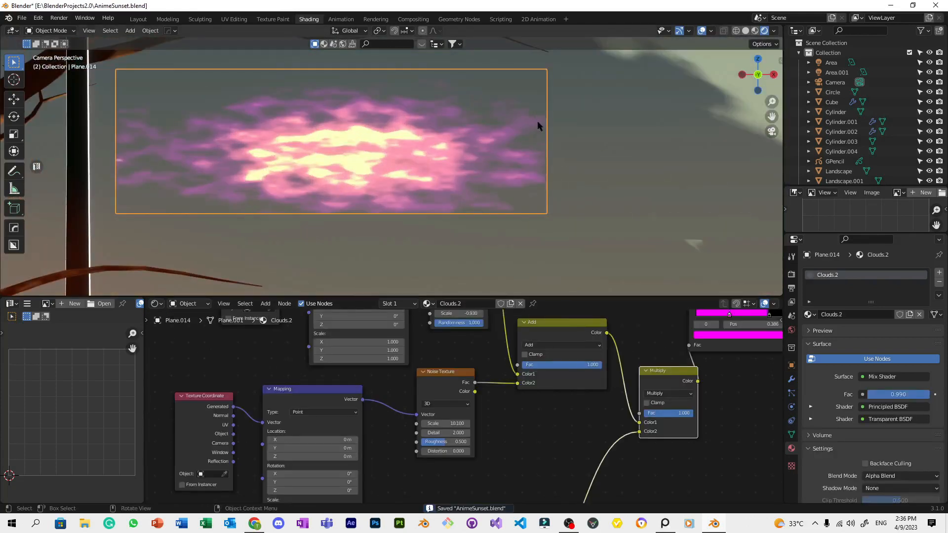
middle_click_drag(508, 373, 510, 381)
middle_click_drag(520, 432, 522, 274)
middle_click_drag(525, 451, 543, 380)
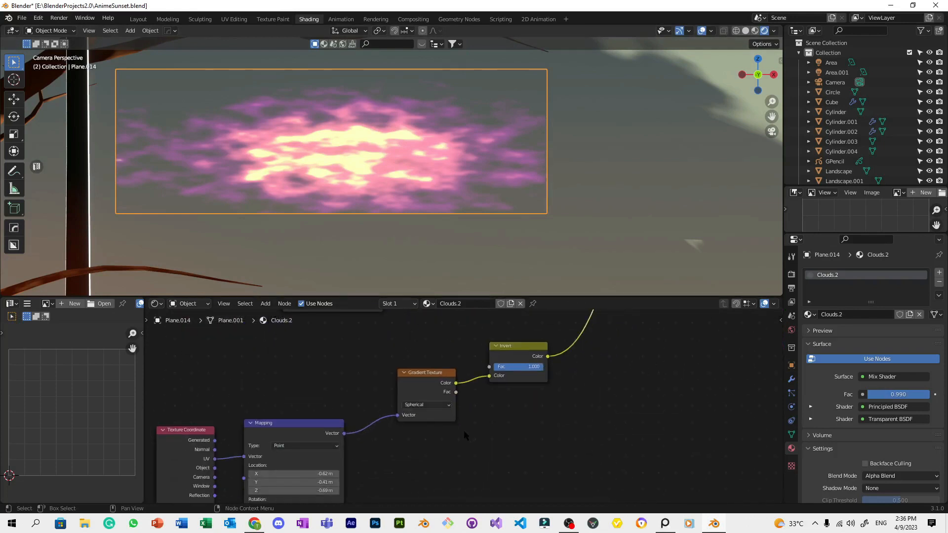
middle_click_drag(463, 435, 501, 391)
left_click_drag(330, 430, 434, 429)
scroll(469, 243, "down", 3)
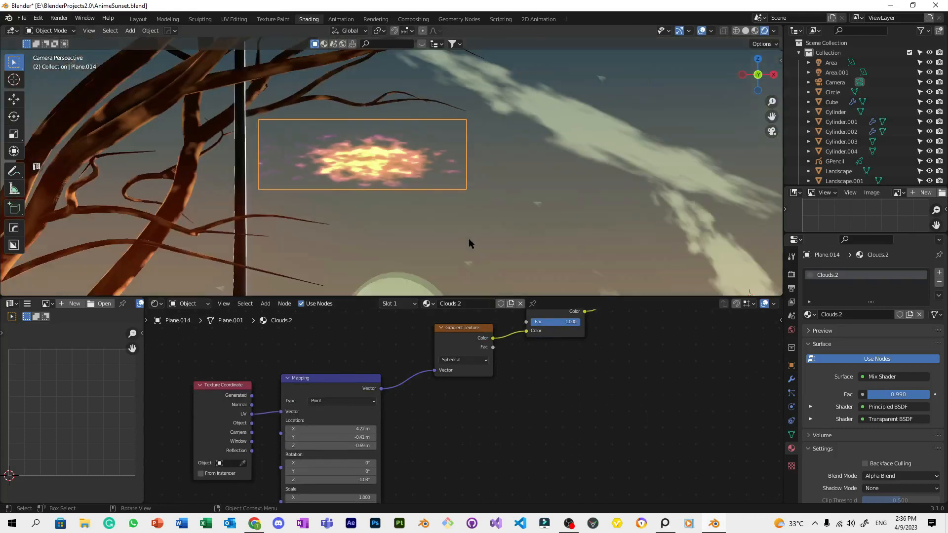
key("ctrl+z")
scroll(510, 378, "down", 6)
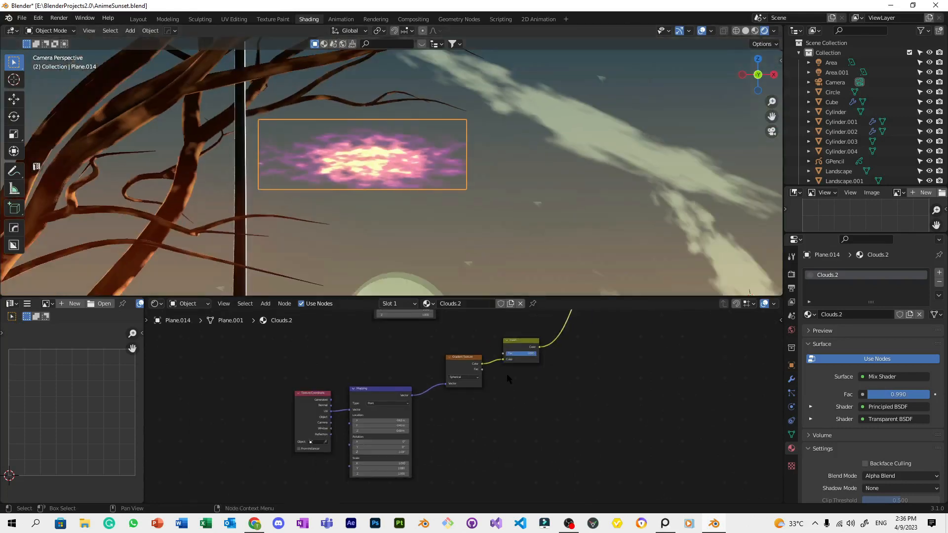
middle_click_drag(506, 373, 484, 451)
scroll(484, 451, "up", 2)
scroll(476, 434, "up", 1)
middle_click_drag(467, 408, 432, 428)
scroll(467, 415, "up", 4)
scroll(440, 411, "up", 3)
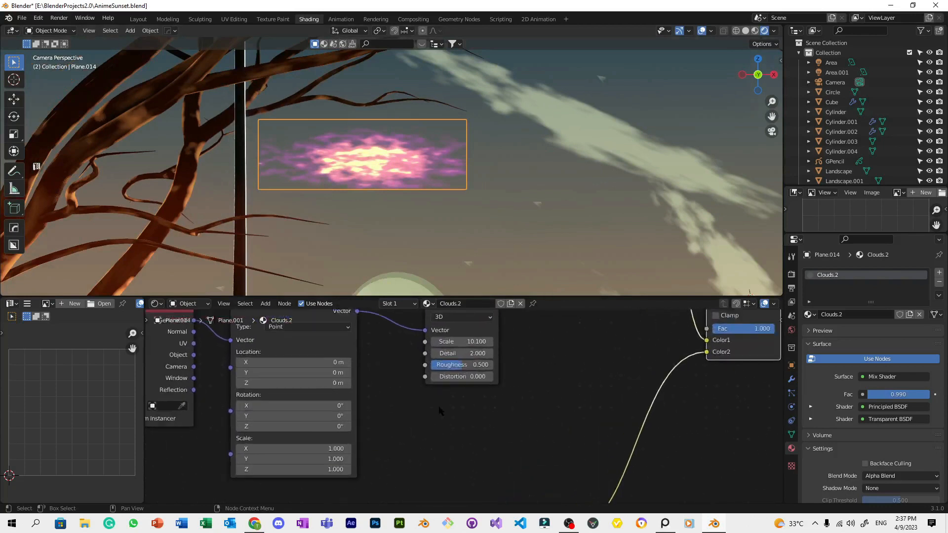
Enlarge the cloud plane by scaling it along Z, uniformly, and along X.
scroll(458, 213, "down", 5)
key("s")
key("z")
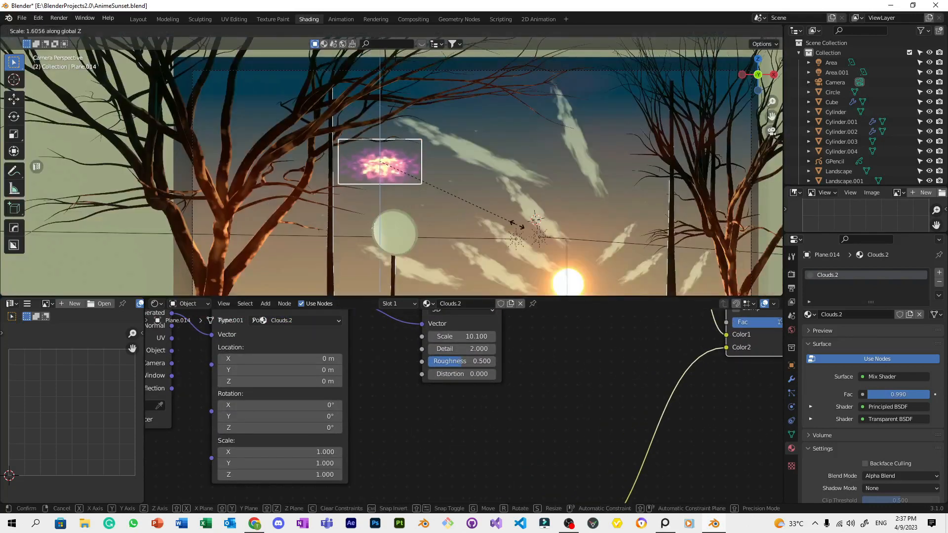
left_click(499, 214)
key("s")
left_click(648, 236)
key("s")
key("x")
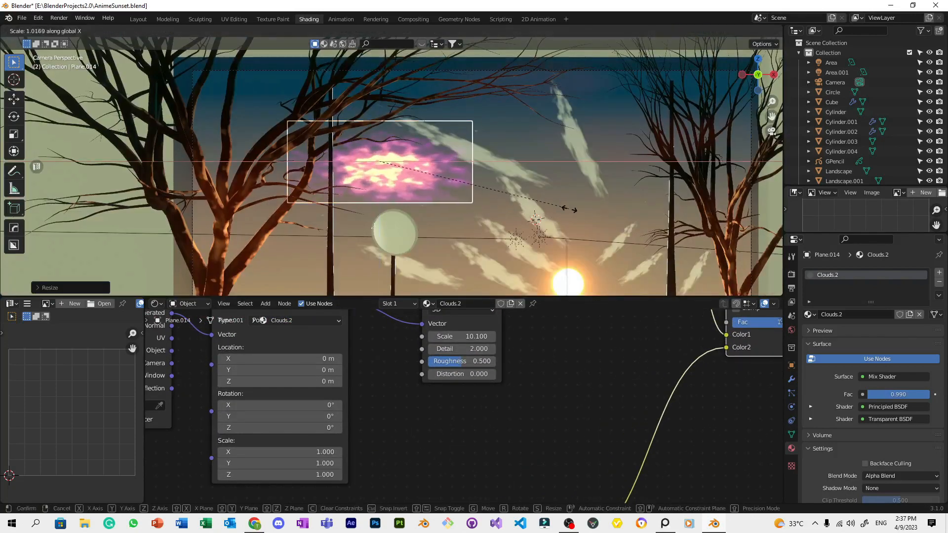
left_click(580, 214)
scroll(587, 237, "up", 5)
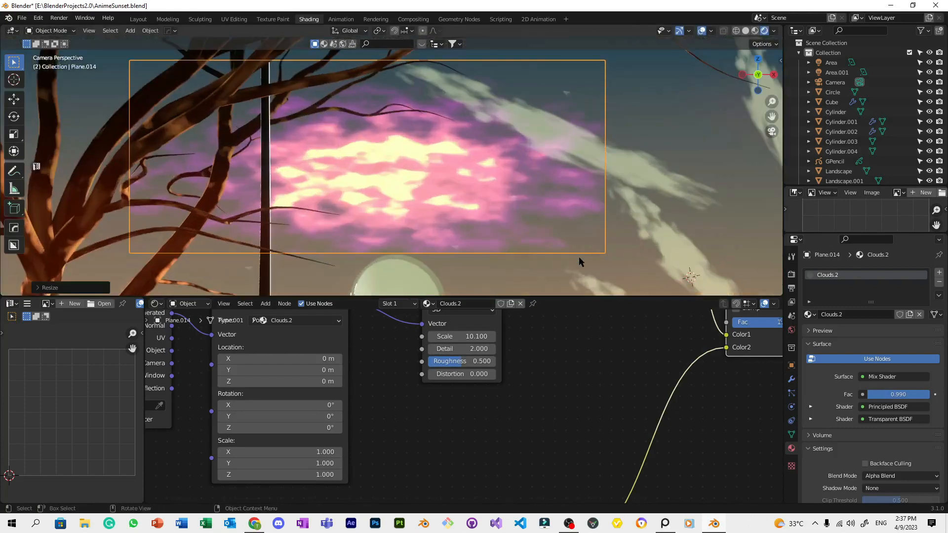
Save the project, and move the cloud plane to the right and slightly down in the sky.
left_click(620, 184)
scroll(619, 186, "down", 5)
key("ctrl+s")
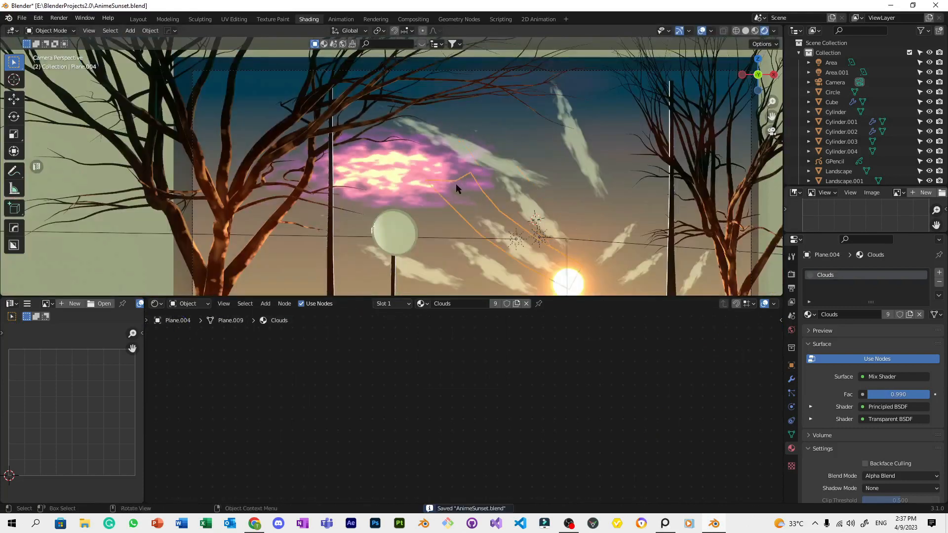
left_click(403, 179)
key("g")
left_click(503, 197)
Try a different Scale on the magenta layer's Noise Texture, and undo it.
scroll(502, 196, "up", 4)
middle_click_drag(560, 370, 538, 406, "ctrl")
middle_click_drag(538, 406, 489, 451)
middle_click_drag(473, 459, 434, 431, "ctrl")
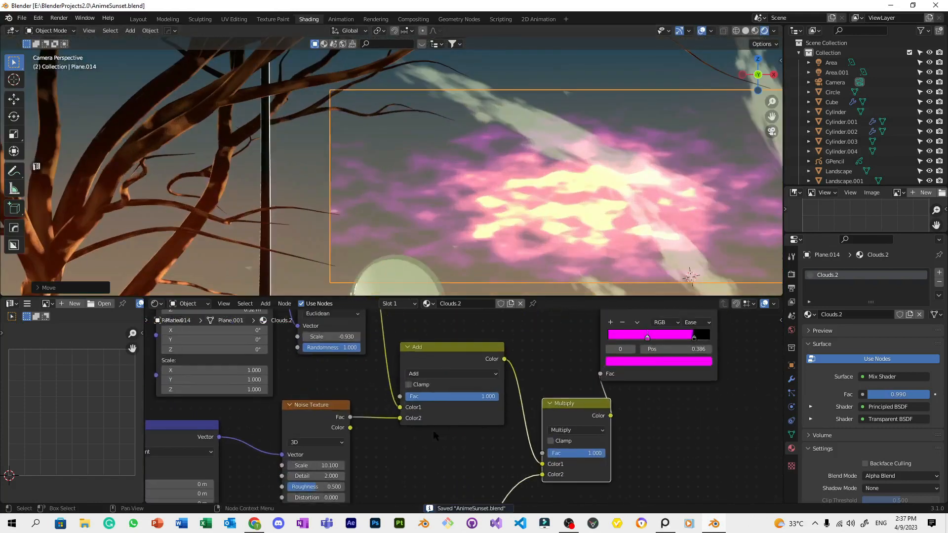
scroll(366, 464, "up", 2)
middle_click_drag(366, 464, 416, 397)
left_click(361, 405, "shift")
left_click_drag(371, 398, 435, 398, "shift")
key("ctrl+z")
Try a Location X of 0.91 m on the Mapping node of the magenta layer's Noise Texture, and undo it.
middle_click_drag(346, 422, 282, 446, "ctrl")
middle_click_drag(283, 446, 395, 382)
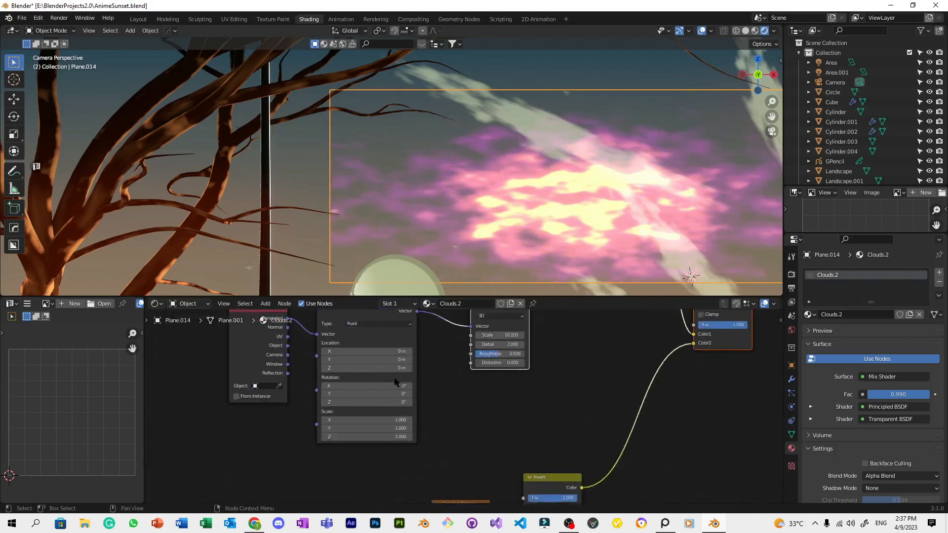
scroll(394, 382, "up", 2)
left_click_drag(376, 343, 421, 343)
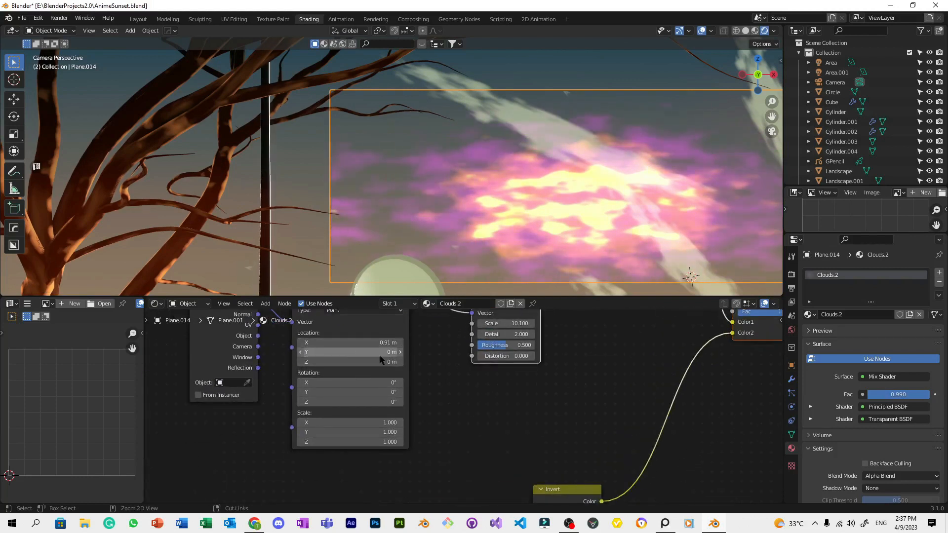
key("ctrl+z")
Try other Location values, such as a Z of 1.12 m, on the magenta Voronoi Texture's Mapping node, and undo them.
scroll(410, 375, "down", 11)
middle_click_drag(432, 386, 382, 428)
scroll(379, 427, "up", 5)
middle_click_drag(341, 386, 427, 423)
scroll(427, 423, "up", 4)
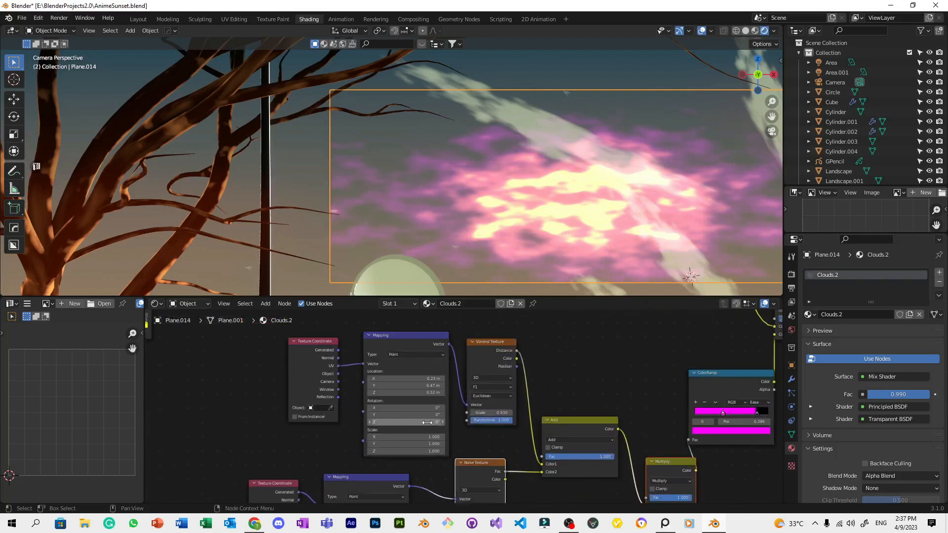
scroll(427, 423, "up", 2)
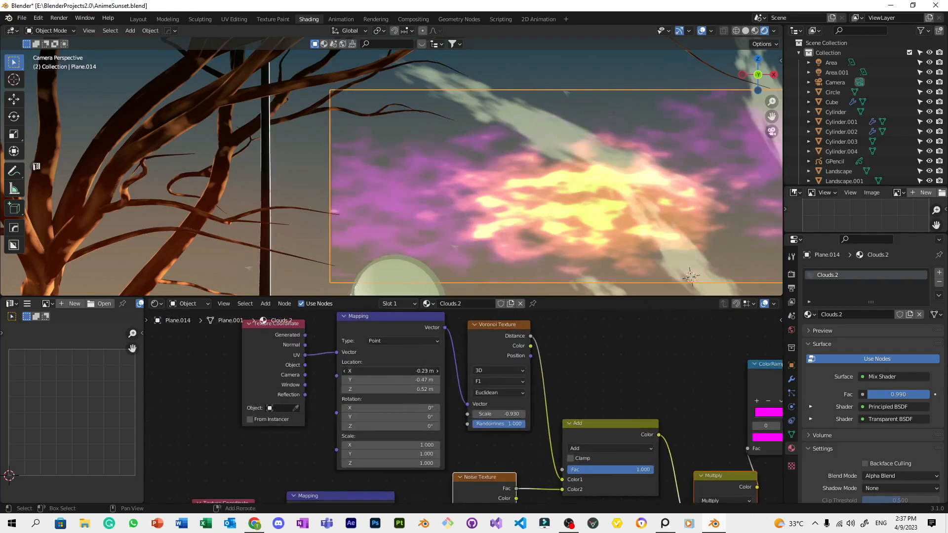
scroll(429, 272, "down", 3)
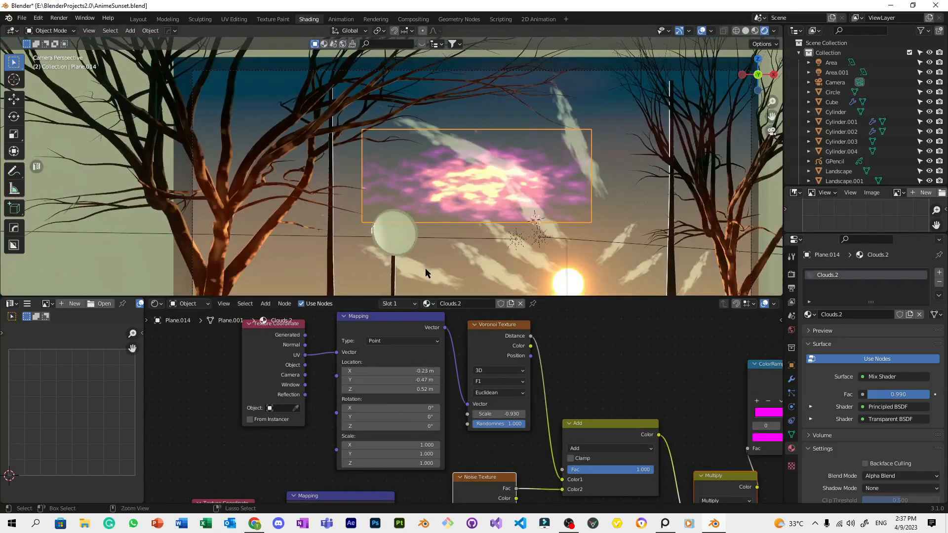
key("ctrl+s")
left_click_drag(399, 379, 462, 390)
key("ctrl+z")
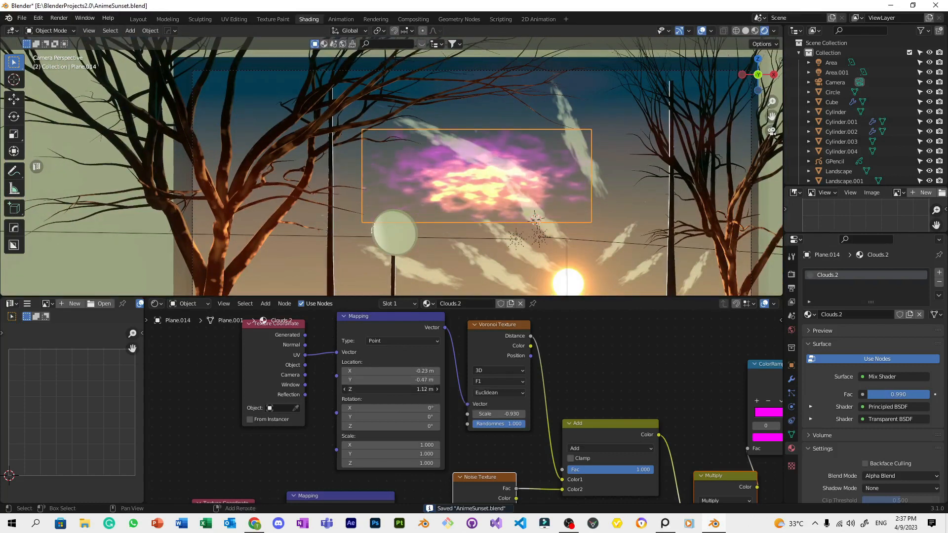
Deselect the cloud plane to save the project, and select the cloud plane again.
left_click(632, 220)
scroll(631, 220, "up", 2)
key("ctrl+s")
left_click(510, 187)
left_click(479, 194)
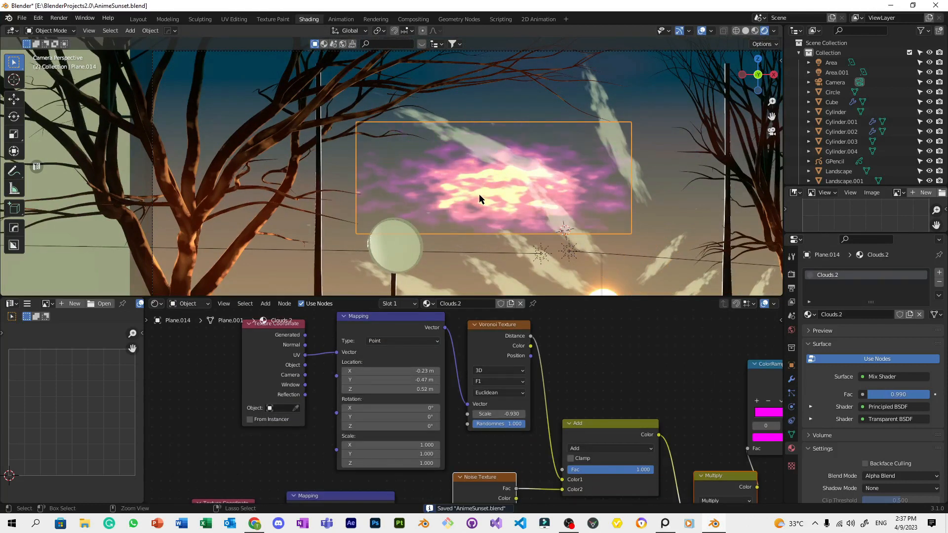
Set the magenta Voronoi chain's Mapping node to Scale X 1.560 and Location X -0.91 m, and the Voronoi Texture's Scale to -1.230.
scroll(579, 360, "up", 2)
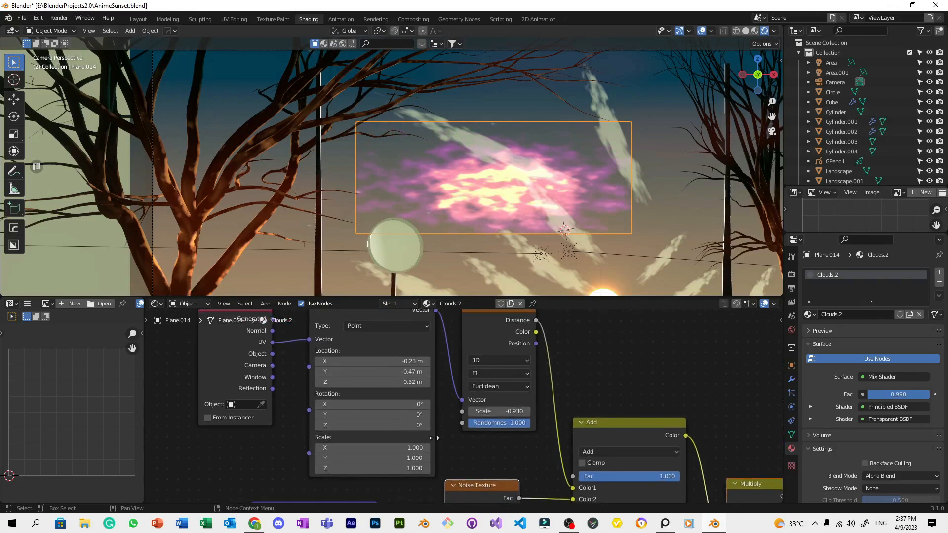
left_click_drag(374, 460, 390, 448)
key("ctrl+z")
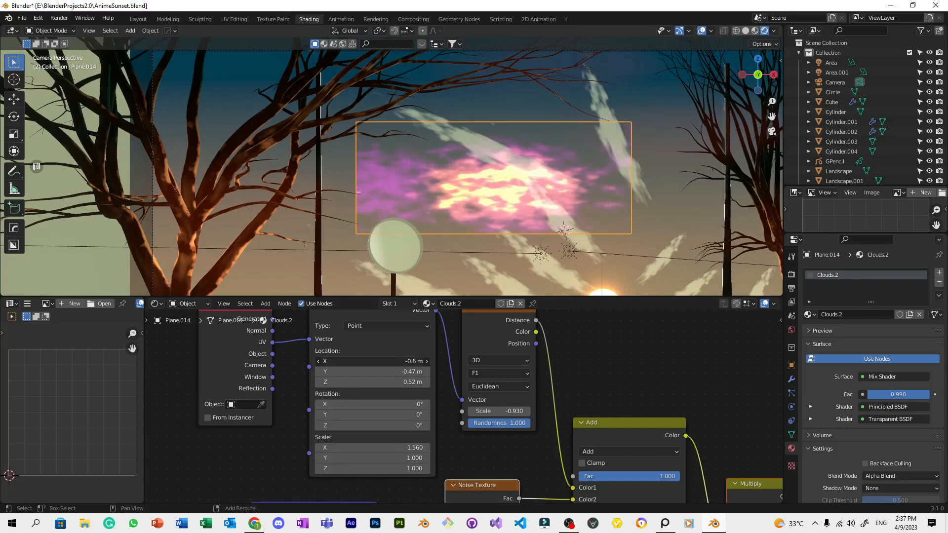
middle_click_drag(567, 371, 556, 363)
mouse_move(498, 402)
left_mouse_down()
mouse_move(580, 402)
mouse_move(507, 402)
left_mouse_up()
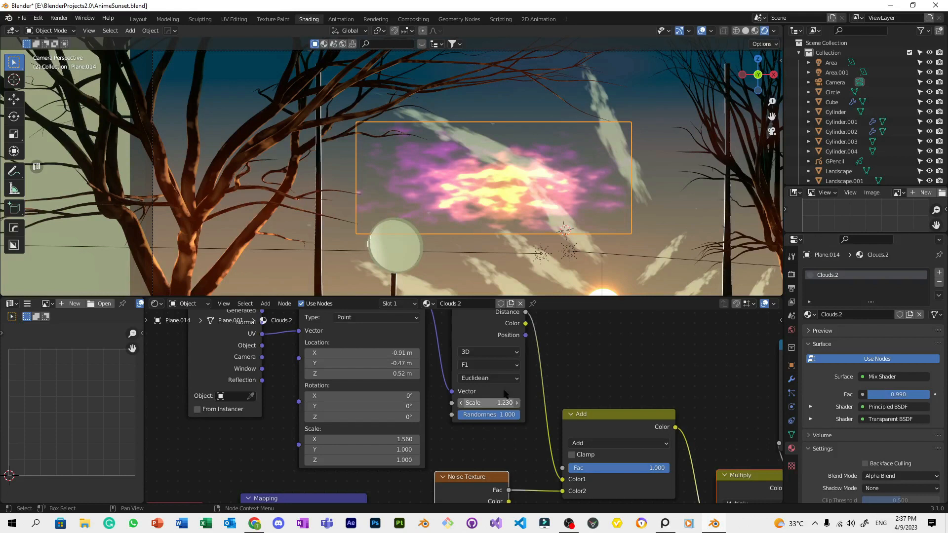
Save the project with the cloud plane deselected.
left_click(535, 98)
scroll(535, 99, "down", 3)
key("ctrl+s")
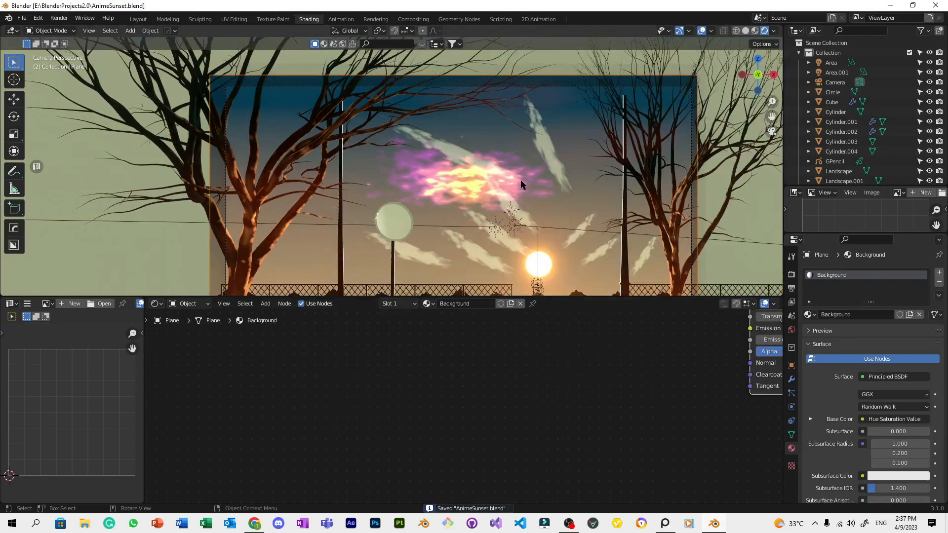
Reselect the cloud plane, and shift the black stop of the magenta layer's ColorRamp to position 0.745.
left_click(521, 181)
scroll(523, 185, "up", 4)
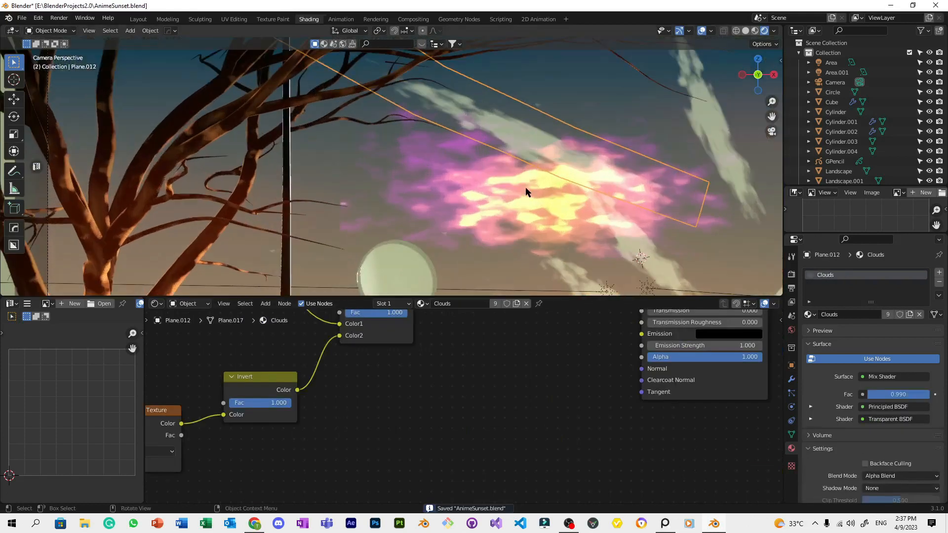
left_click(522, 199)
left_click(443, 198)
scroll(540, 348, "down", 4)
middle_click_drag(539, 348, 336, 327)
scroll(505, 351, "up", 3)
left_click_drag(568, 377, 554, 378)
left_click(553, 375)
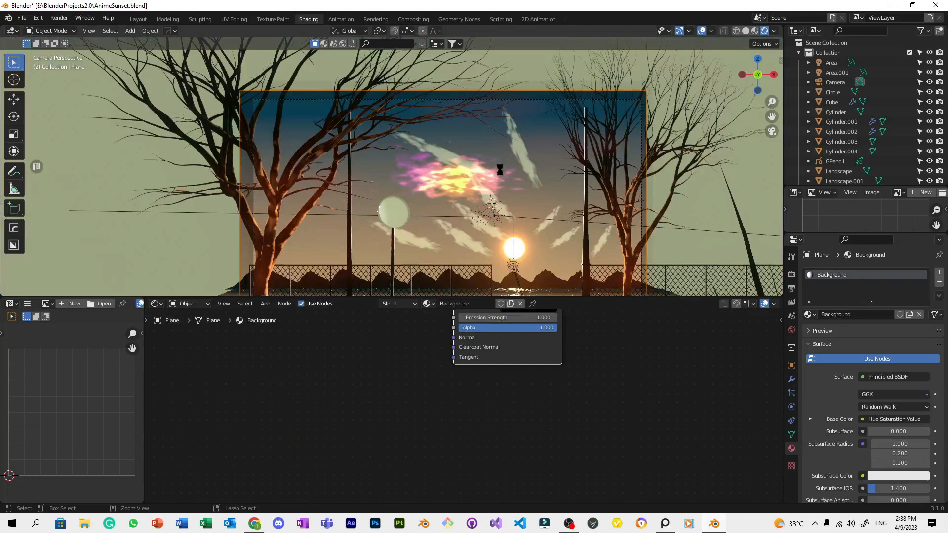
Move the cloud plane up and to the left in the sky, and save the project.
key("ctrl+s")
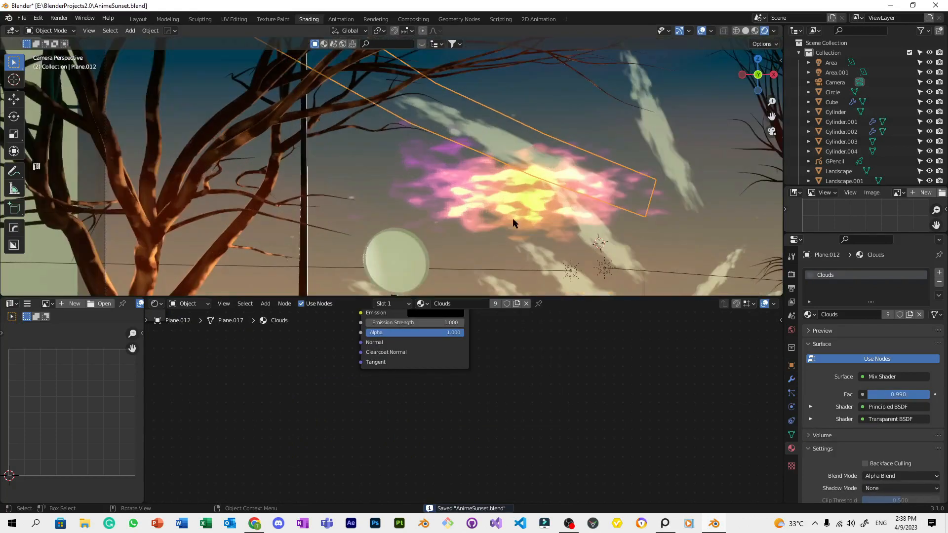
left_click(516, 209)
left_click(634, 220)
left_click(524, 197)
scroll(544, 171, "down", 3)
key("g")
left_click(512, 155)
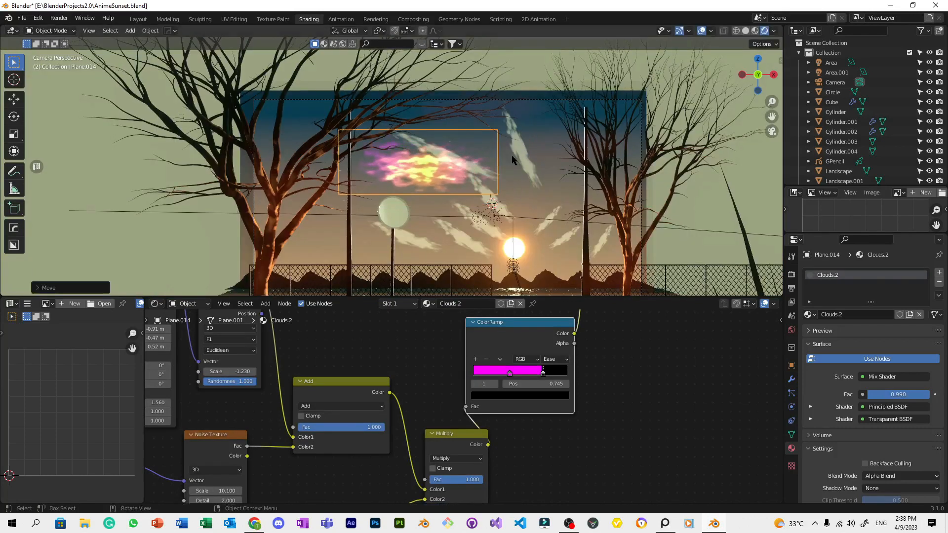
key("ctrl+s")
scroll(518, 173, "up", 3)
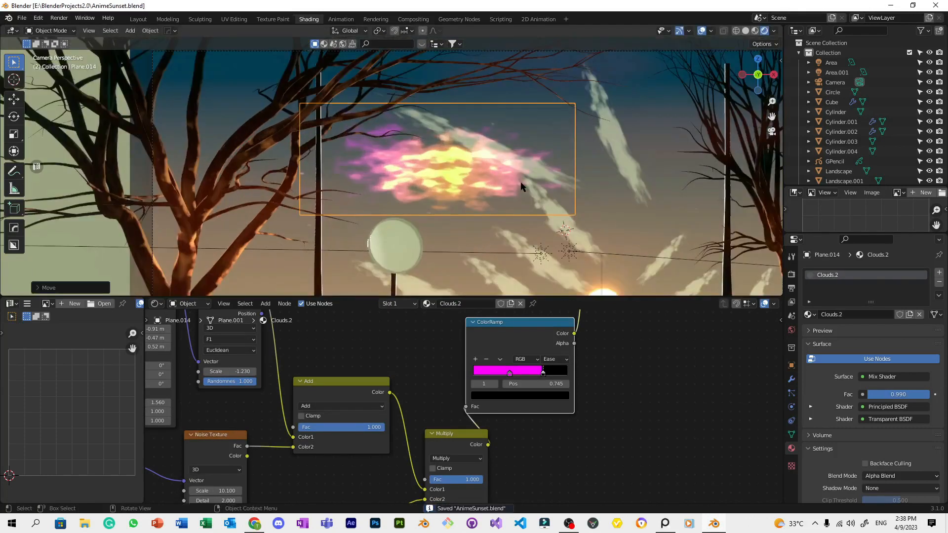
Recolor the magenta ColorRamp's stop at position 0.386 to a fiery orange-yellow with a hue of about 0.015.
scroll(487, 377, "down", 2)
scroll(487, 377, "up", 2)
left_click(510, 372)
left_click(514, 397)
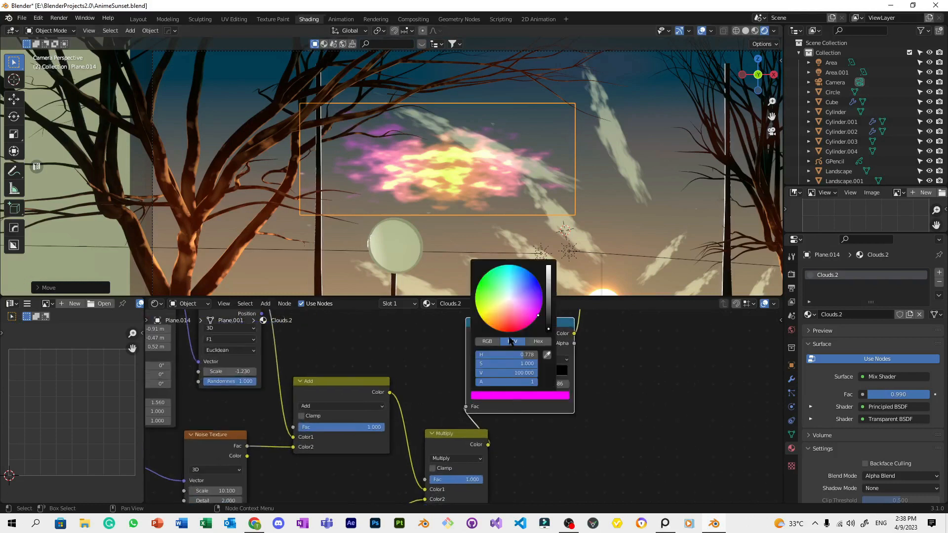
left_click_drag(501, 330, 499, 331)
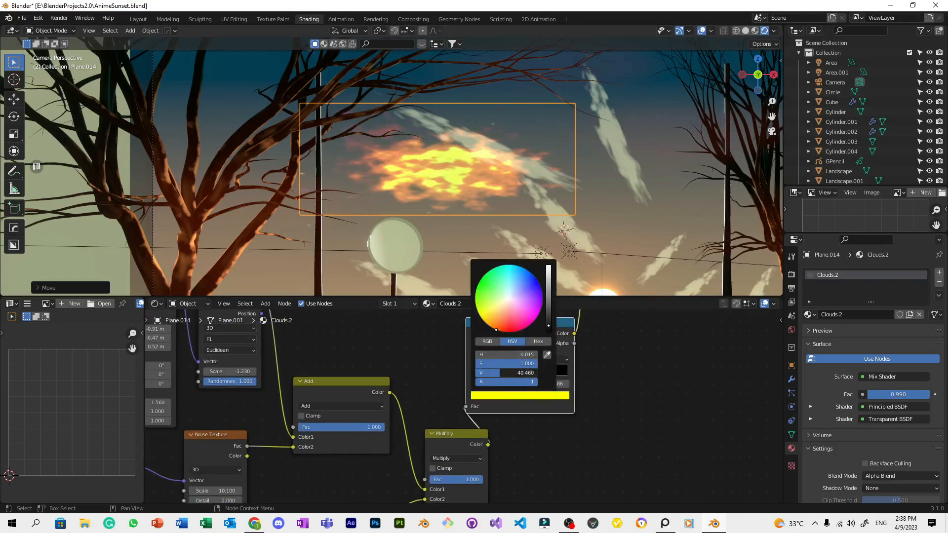
key("Return")
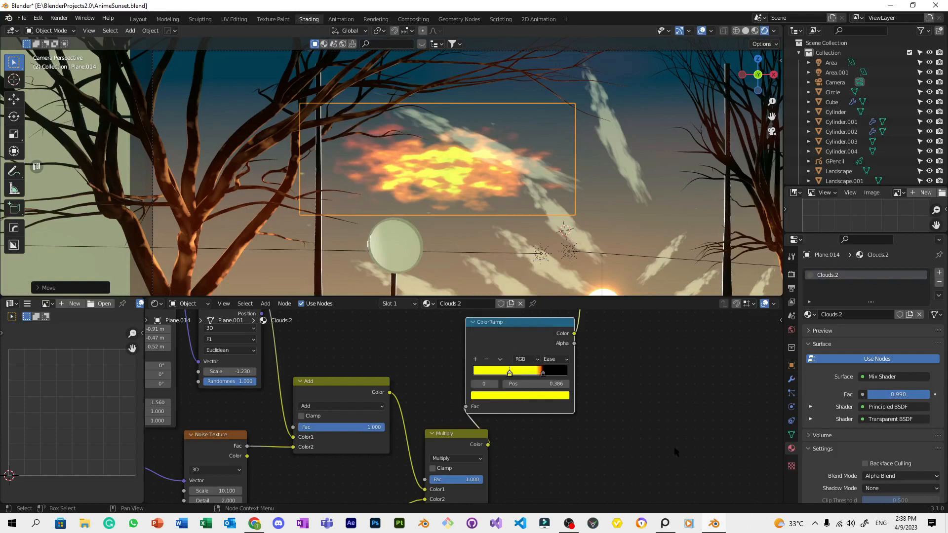
left_click(656, 441)
Recolor the cyan stop at position 0.386 on the other layer's ColorRamp to a saturated orange-red.
scroll(657, 441, "down", 5)
middle_click_drag(635, 336, 672, 496)
middle_click_drag(332, 336, 336, 455)
scroll(336, 407, "up", 4)
middle_click_drag(336, 407, 532, 404)
scroll(513, 399, "up", 4)
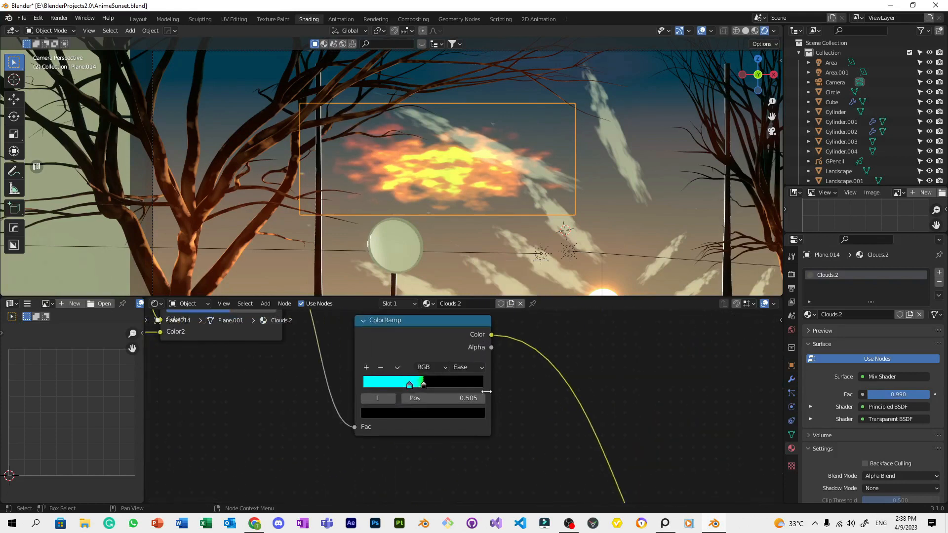
left_click(408, 385)
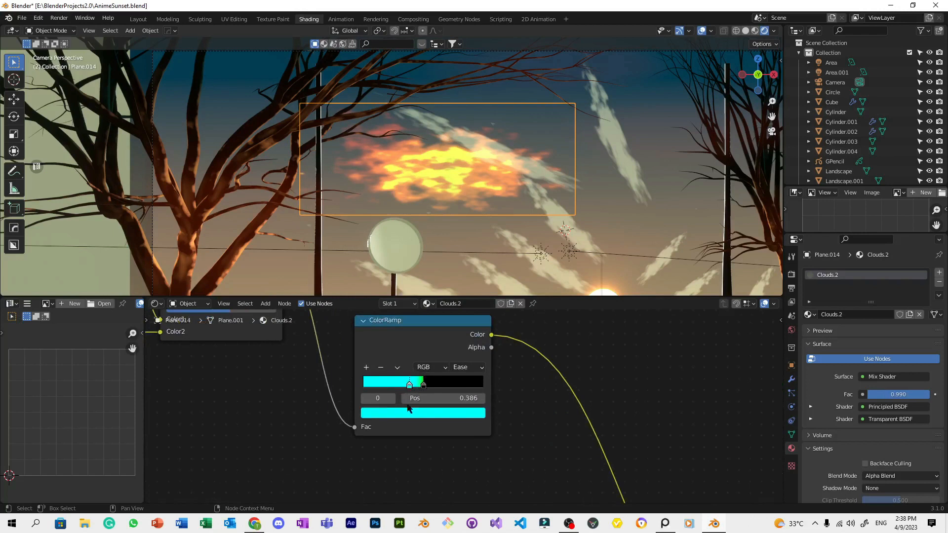
left_click(435, 414)
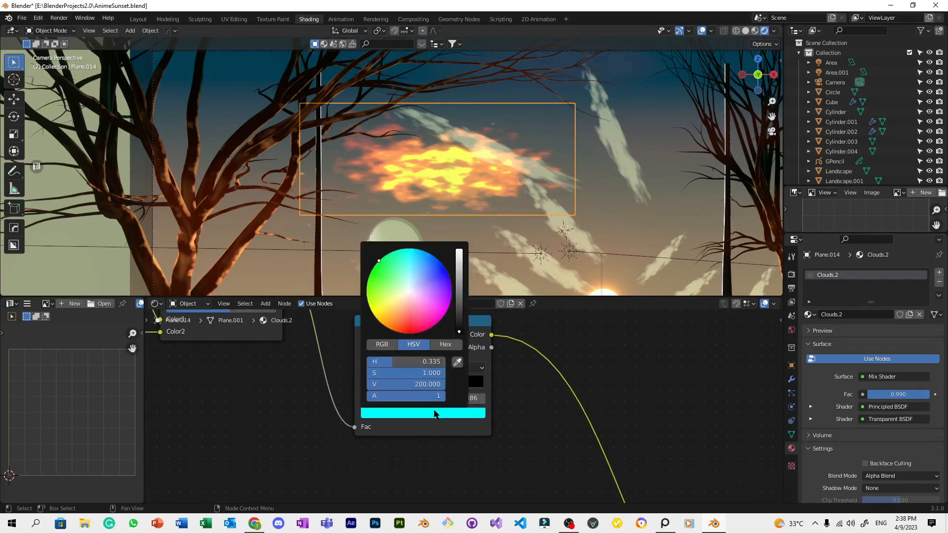
mouse_move(378, 260)
left_mouse_down()
mouse_move(445, 289)
mouse_move(432, 324)
mouse_move(445, 292)
mouse_move(406, 334)
left_mouse_up()
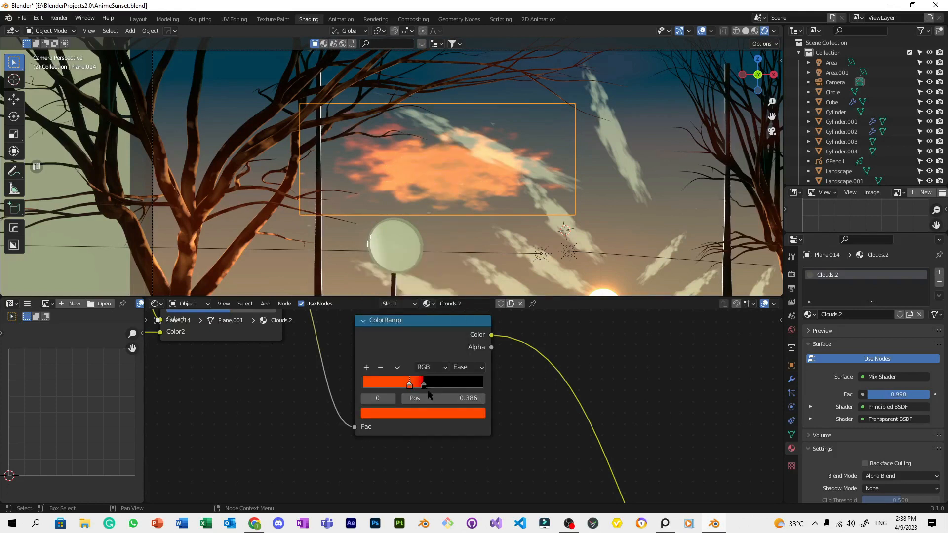
Recolor the orange-red ColorRamp stop at position 0.386 to a bright yellow with hue 0.023, saturation 1.000 and a raised value.
left_click(434, 410)
left_click_drag(432, 385, 367, 385)
scroll(463, 407, "down", 3)
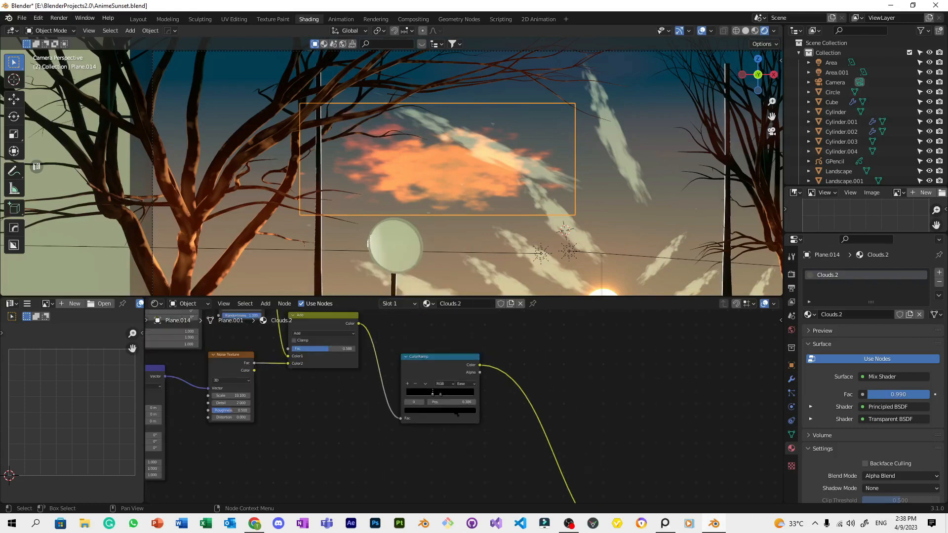
left_click(447, 411)
left_click_drag(459, 337, 461, 317)
left_click(424, 355)
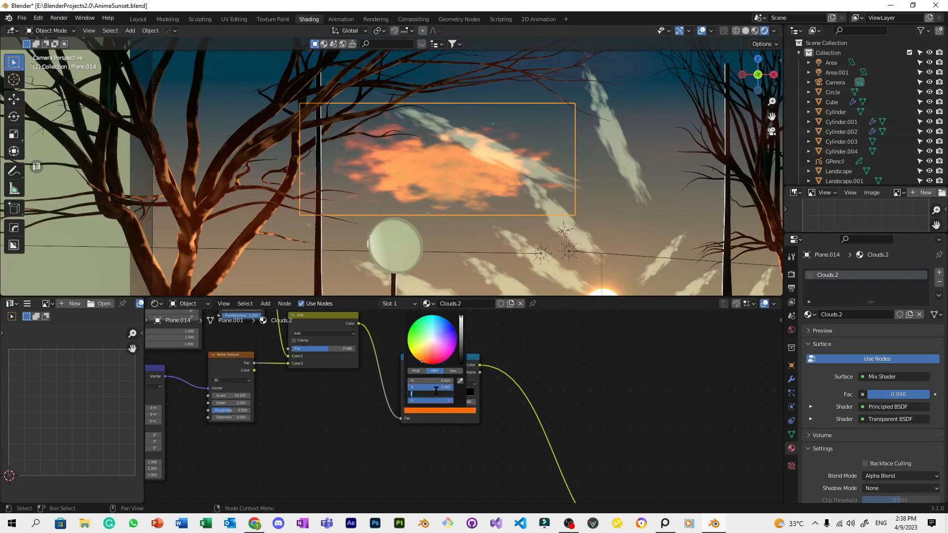
key("Return")
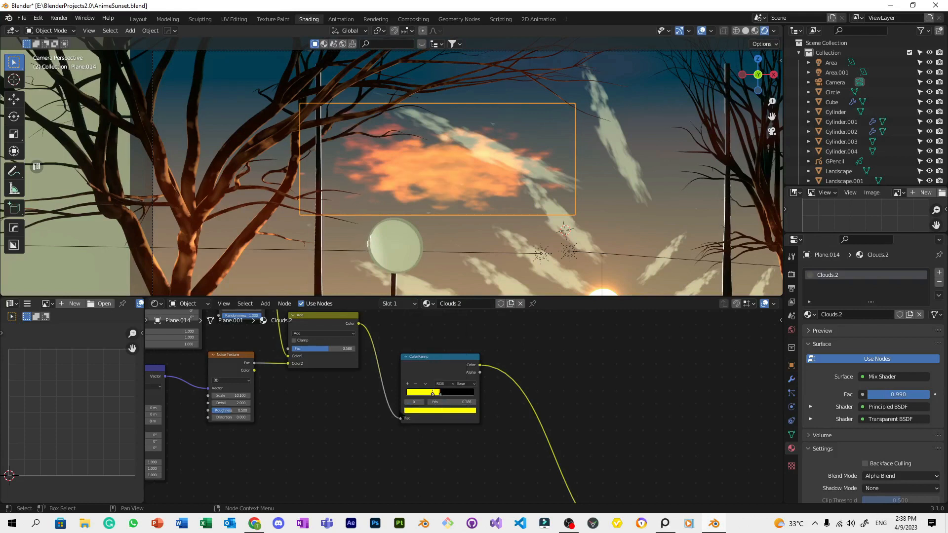
Recolor the yellow stop at position 0.350 on the other ColorRamp to blue with hue 0.624, saturation 1.000 and value 20, and save.
scroll(349, 469, "down", 4)
middle_click_drag(349, 469, 441, 488)
middle_click_drag(453, 450, 533, 443)
scroll(532, 443, "up", 3)
left_click(492, 446)
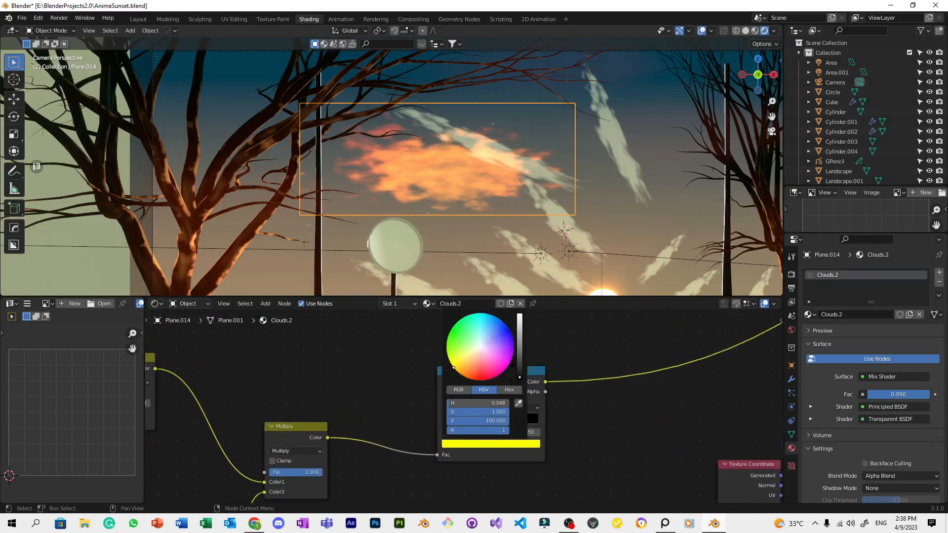
left_click(499, 341)
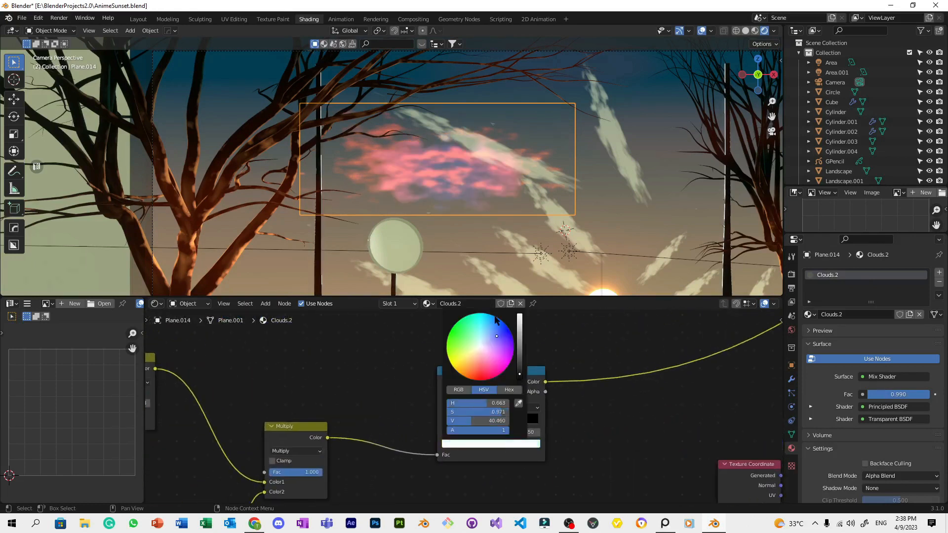
left_click(500, 443)
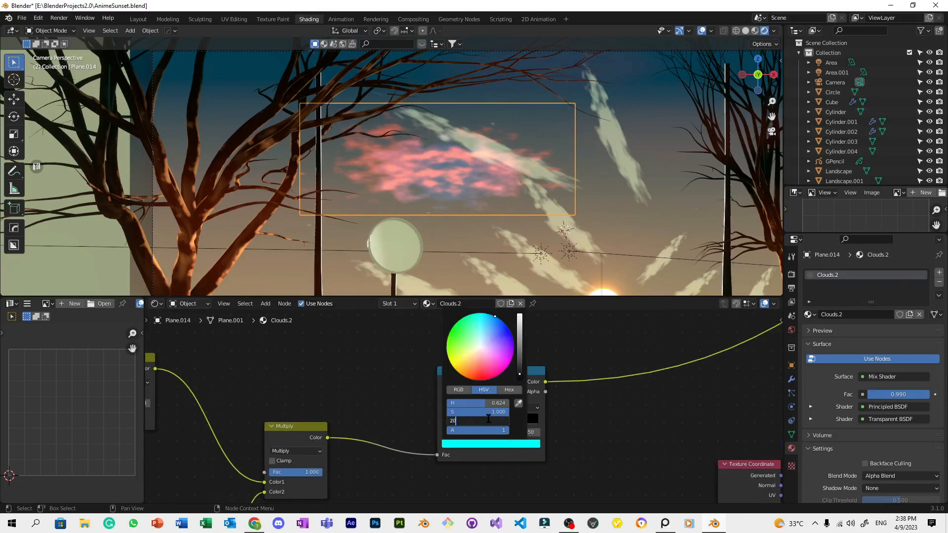
left_click(488, 419)
type("20")
key("Return")
scroll(580, 170, "down", 3)
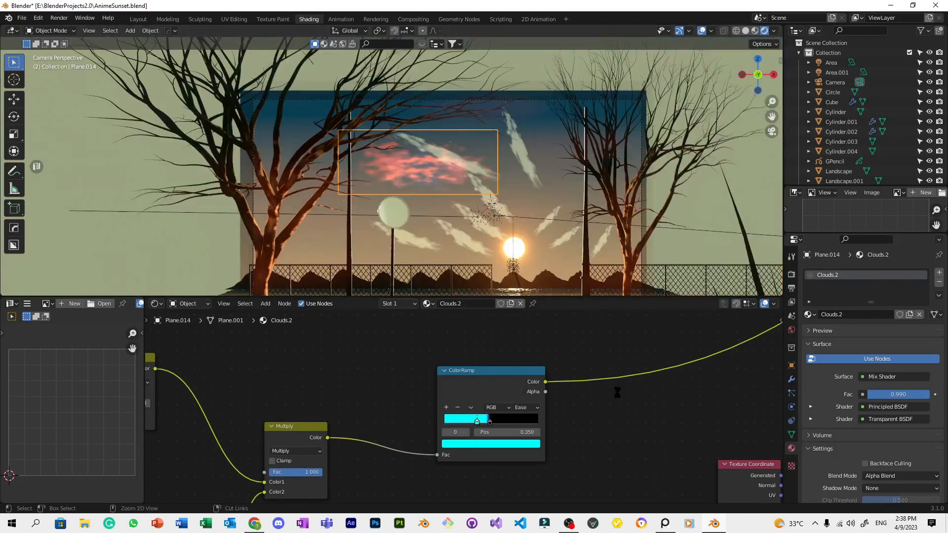
scroll(469, 390, "down", 4)
key("ctrl+s")
Test color values of 20 and 100 on the yellow ColorRamp stop at position 0.386, settle on 200, and save the project.
middle_click_drag(385, 368, 399, 397)
scroll(477, 344, "up", 3)
scroll(398, 397, "up", 2)
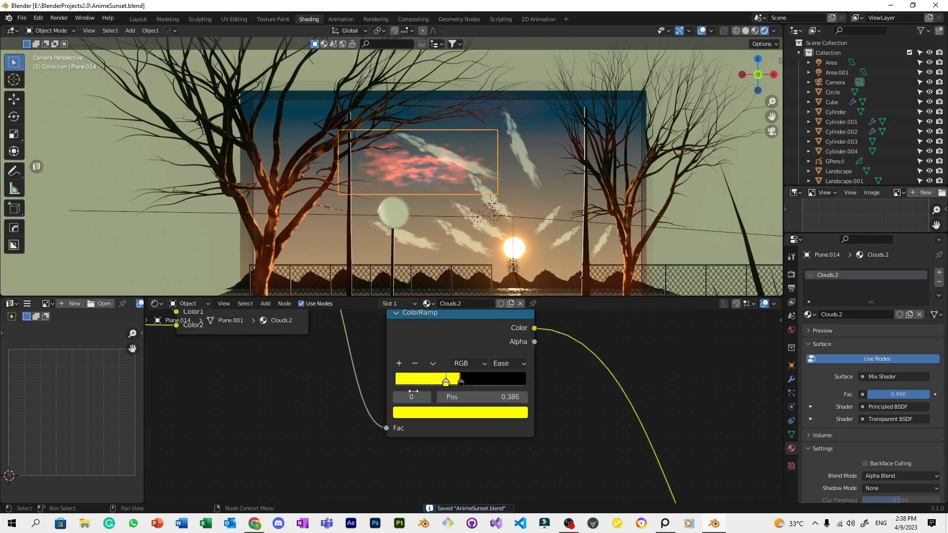
left_click(444, 413)
left_click(454, 384)
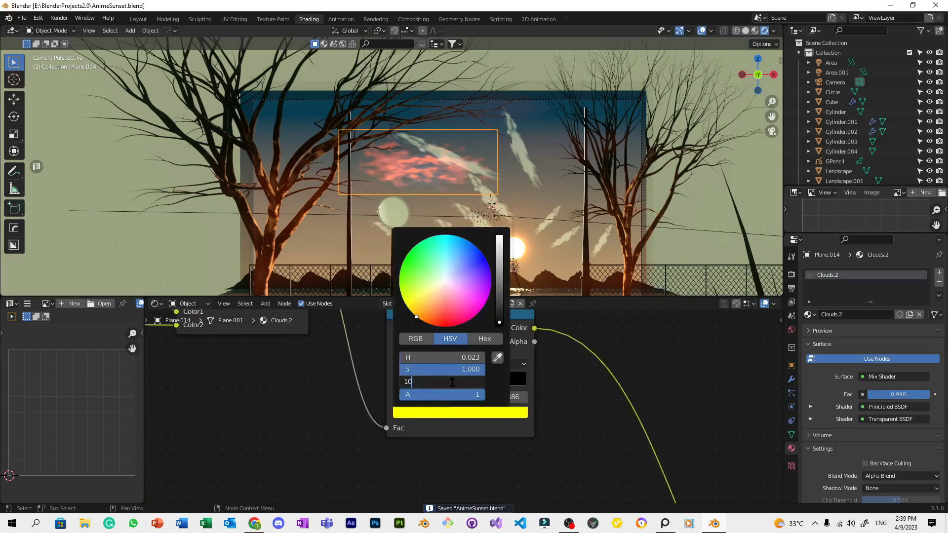
key("Return")
left_click(452, 385)
type("20")
key("Return")
left_click(452, 383)
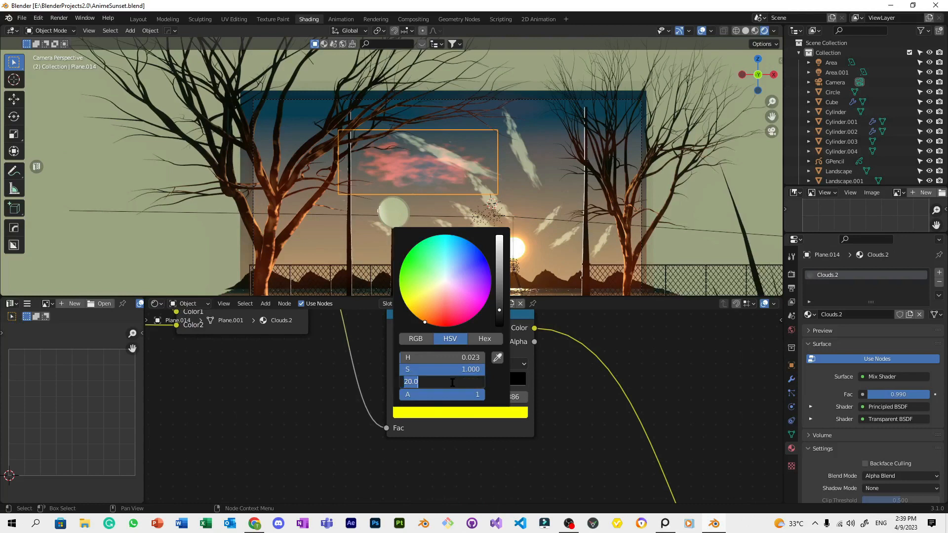
key("Return")
left_click(452, 383)
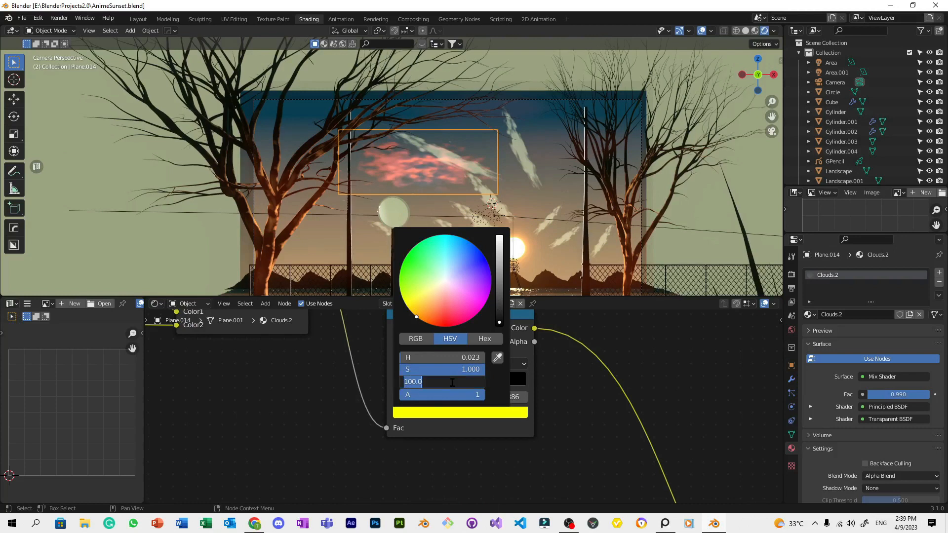
key("Return")
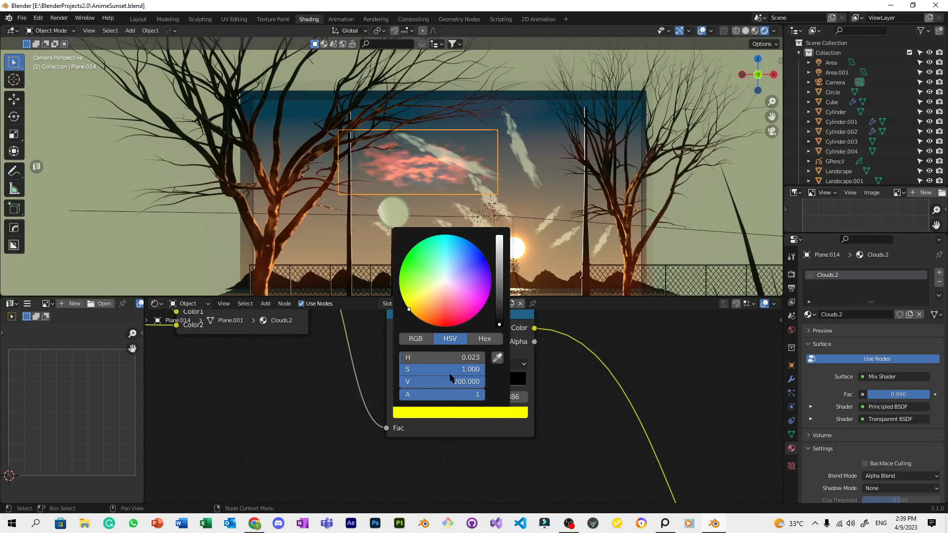
key("ctrl+s")
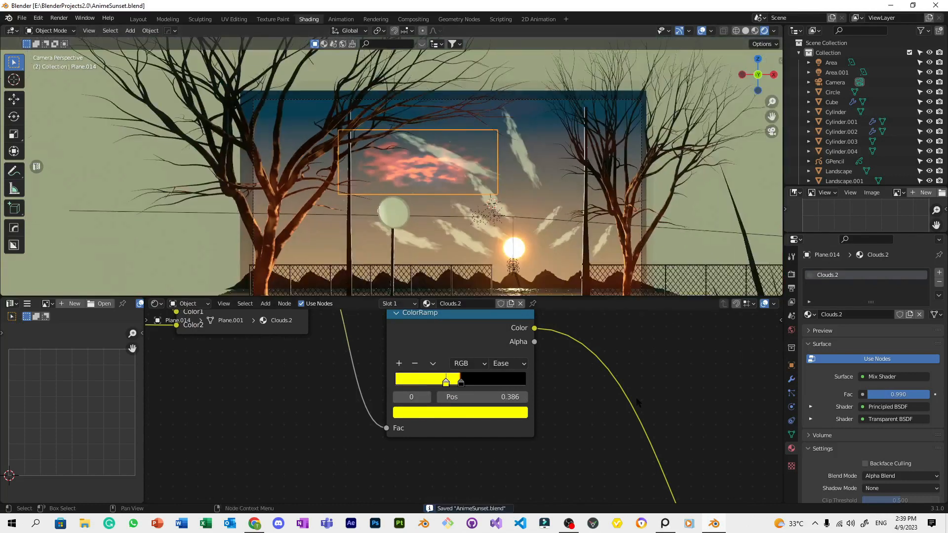
Select the pink cloud plane and move it slightly down and to the left in the sky.
left_click(514, 152)
scroll(471, 175, "up", 4)
left_click(471, 174)
scroll(471, 174, "down", 4)
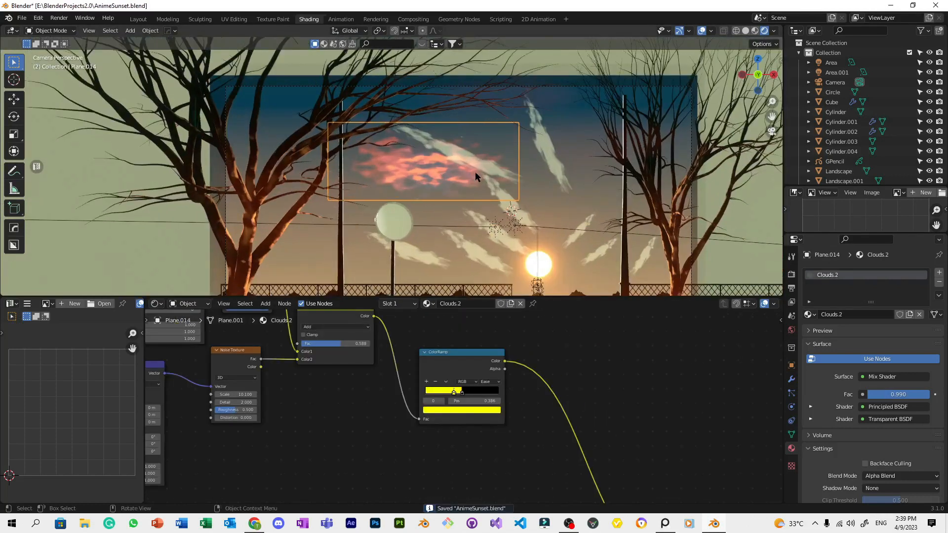
key("g")
right_click(435, 199)
scroll(501, 141, "down", 3)
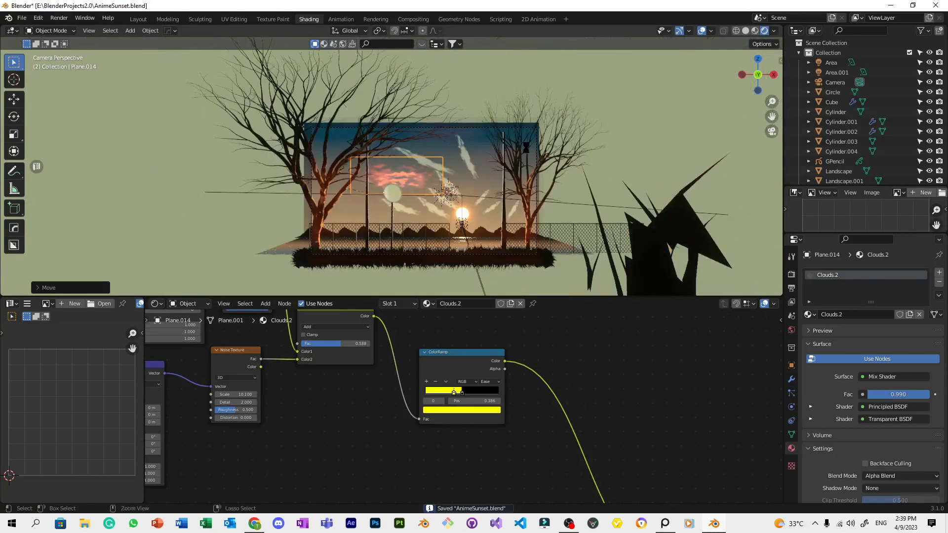
Reselect the cloud plane, set the Noise Texture scale in the yellow ColorRamp's layer to 9.300, and save the project.
left_click(580, 91)
scroll(580, 93, "up", 2)
scroll(430, 190, "up", 3)
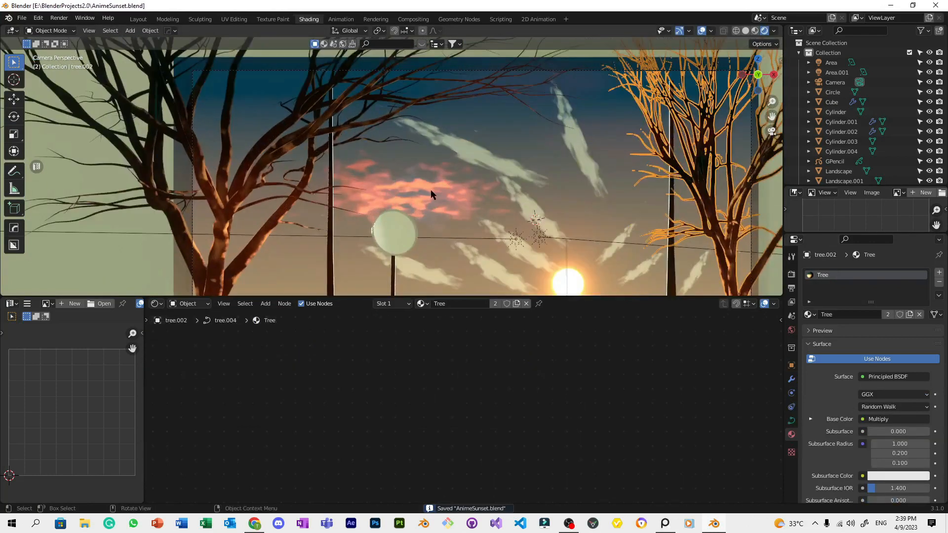
left_click(469, 192)
scroll(513, 346, "down", 2)
scroll(529, 410, "up", 4)
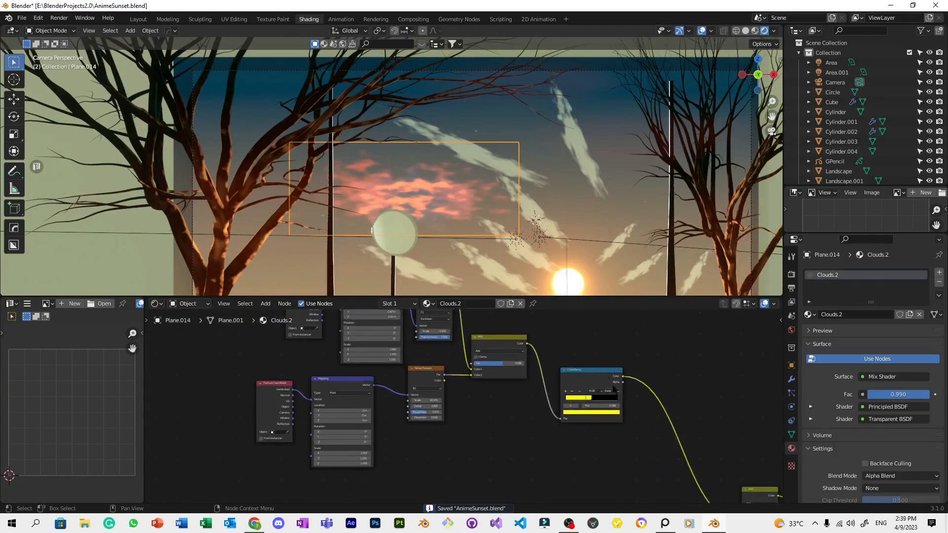
scroll(529, 410, "up", 1)
mouse_move(447, 387)
left_mouse_down()
mouse_move(489, 387)
mouse_move(445, 387)
left_mouse_up()
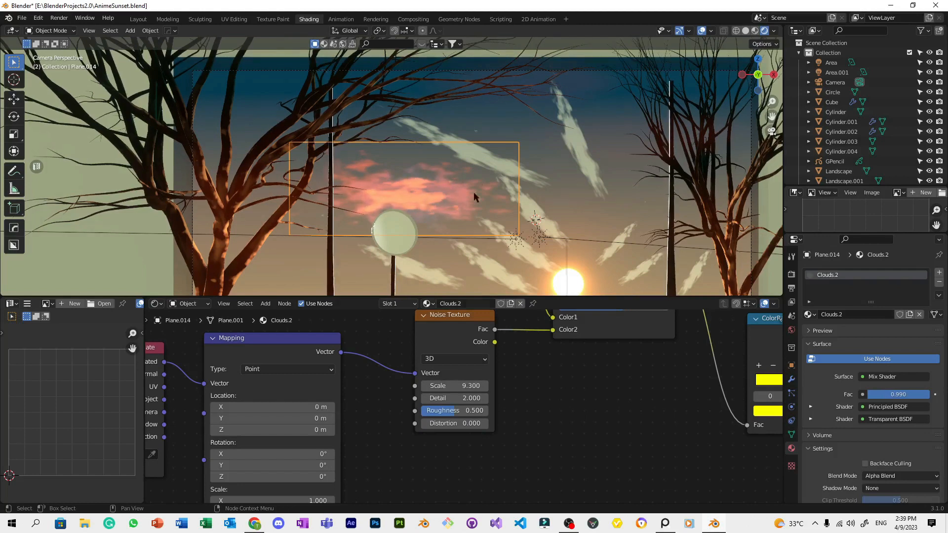
scroll(474, 193, "down", 3)
key("ctrl+s")
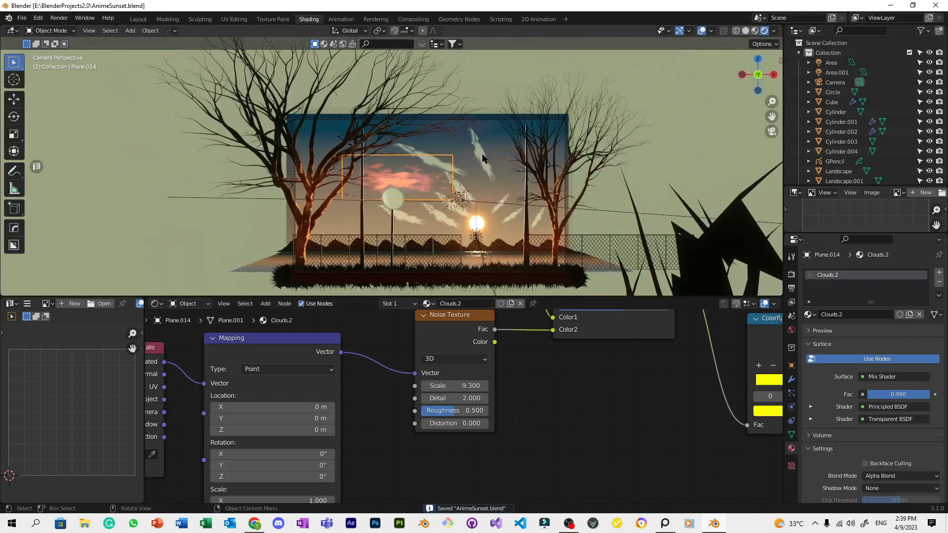
Move the cloud plane slightly upward in the sky.
key("g")
left_click(483, 158)
scroll(482, 158, "up", 5)
scroll(390, 437, "down", 1)
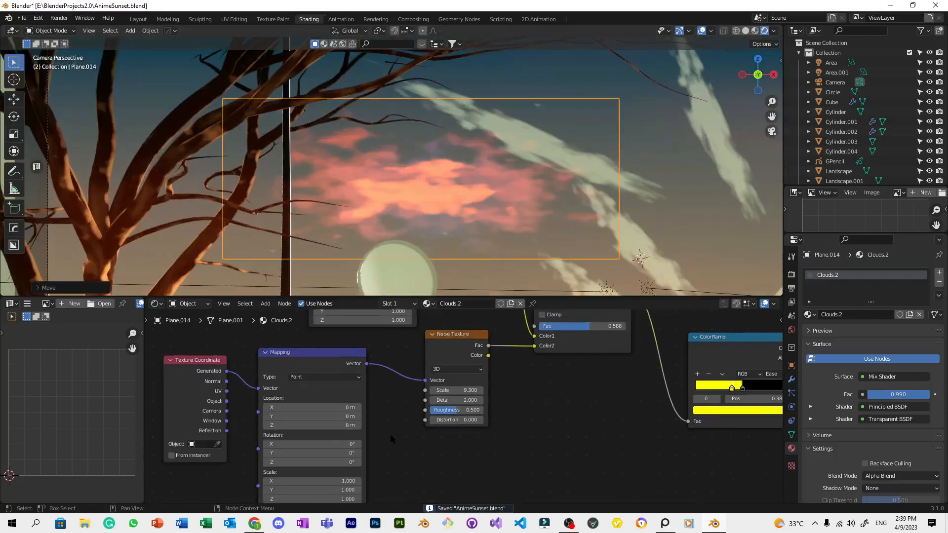
Set the Y scale of the Mapping node feeding the 9.300-scale Noise Texture to 0.620, and save the project.
scroll(390, 438, "up", 2)
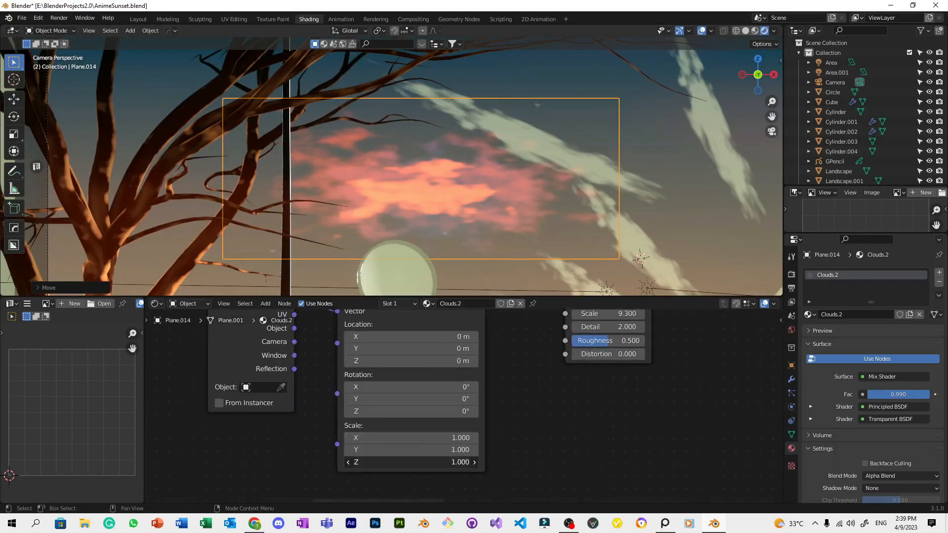
mouse_move(405, 438)
left_mouse_down()
mouse_move(462, 449)
mouse_move(403, 450)
left_mouse_up()
key("ctrl+z")
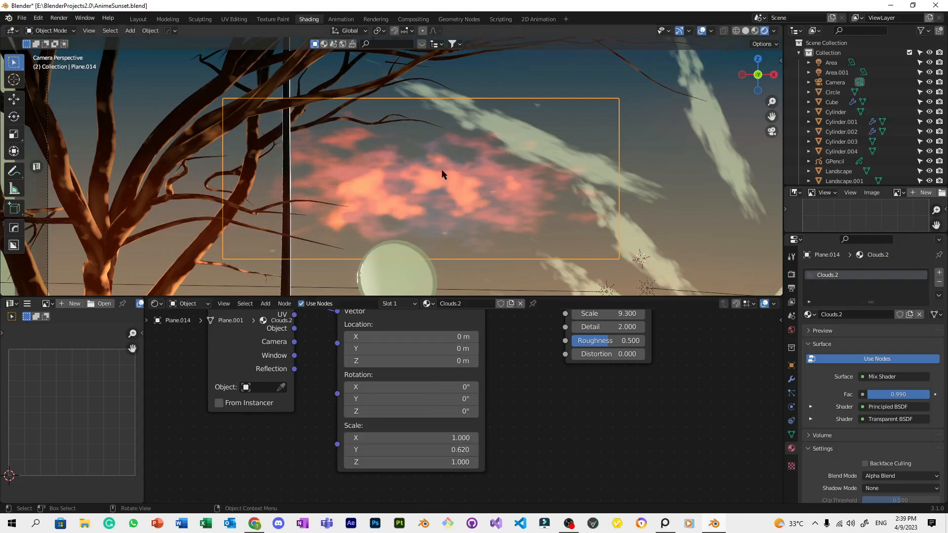
key("Home")
key("Home")
key("ctrl+s")
Set the Y scale of the other noise layer's Mapping node to 0.500, and save the project.
middle_click_drag(593, 384, 450, 423)
scroll(391, 166, "up", 1)
scroll(487, 419, "up", 7)
scroll(481, 474, "up", 4)
middle_click_drag(531, 399, 493, 430)
scroll(541, 433, "down", 10)
scroll(519, 440, "up", 11)
scroll(493, 429, "up", 5)
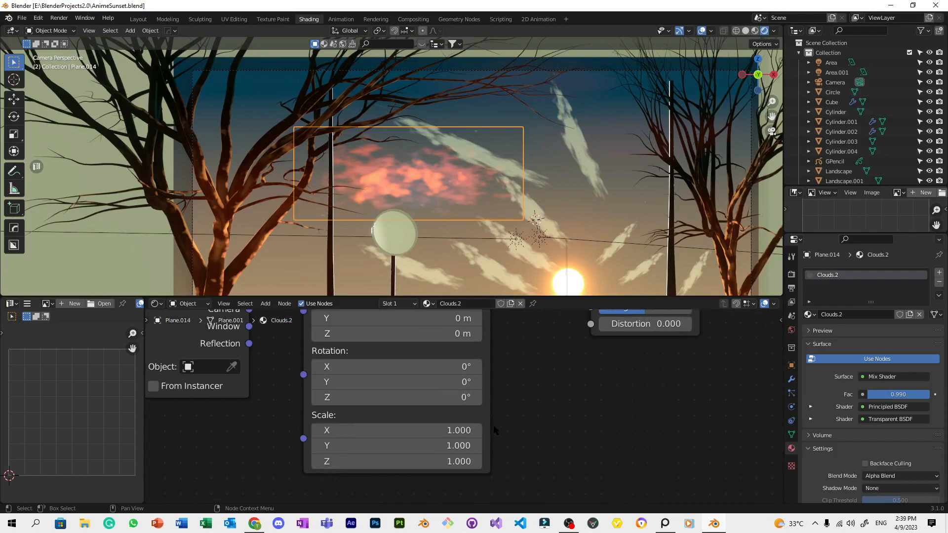
mouse_move(429, 457)
left_mouse_down("shift")
mouse_move(395, 456)
mouse_move(425, 447)
mouse_move(378, 447)
mouse_move(416, 446)
left_mouse_up("shift")
key("ctrl+z")
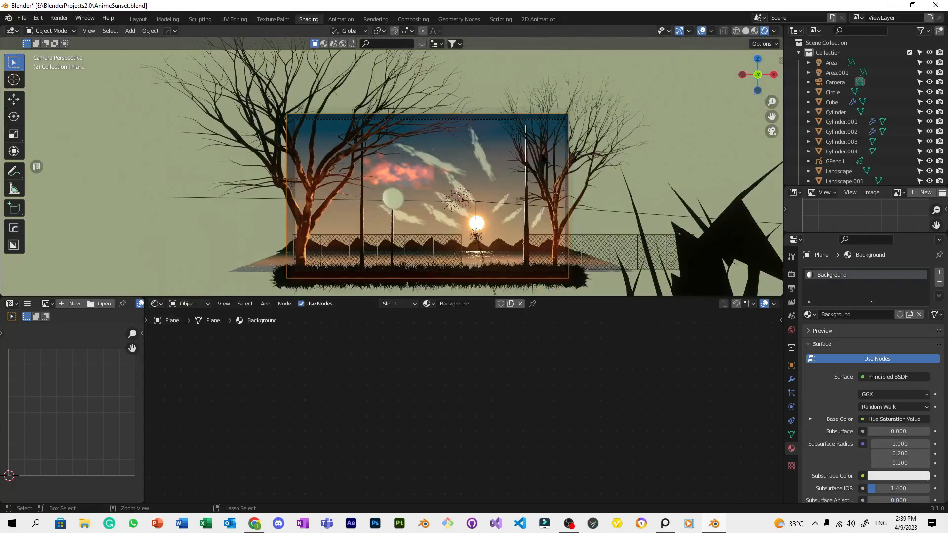
key("ctrl+s")
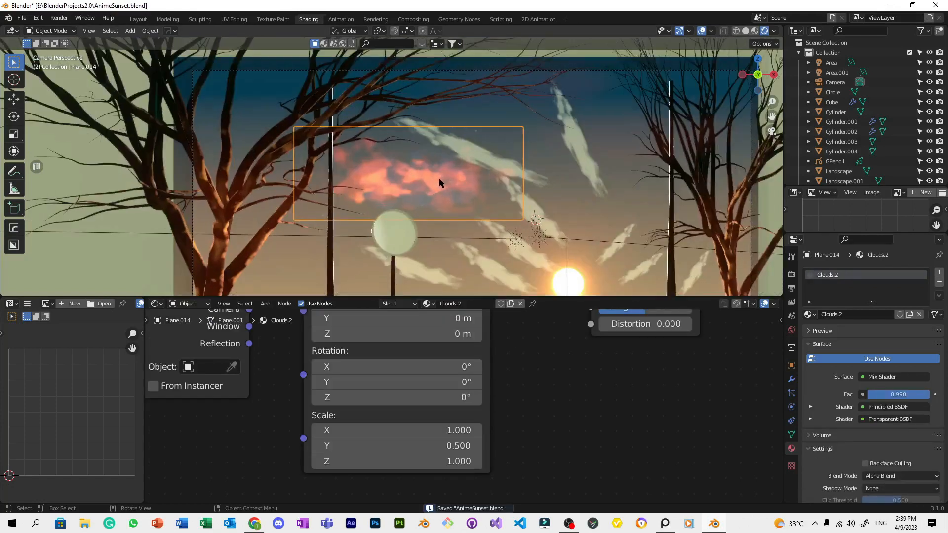
Move the cloud plane slightly up and to the right in the sky.
key("g")
left_click(528, 188)
scroll(532, 191, "down", 1)
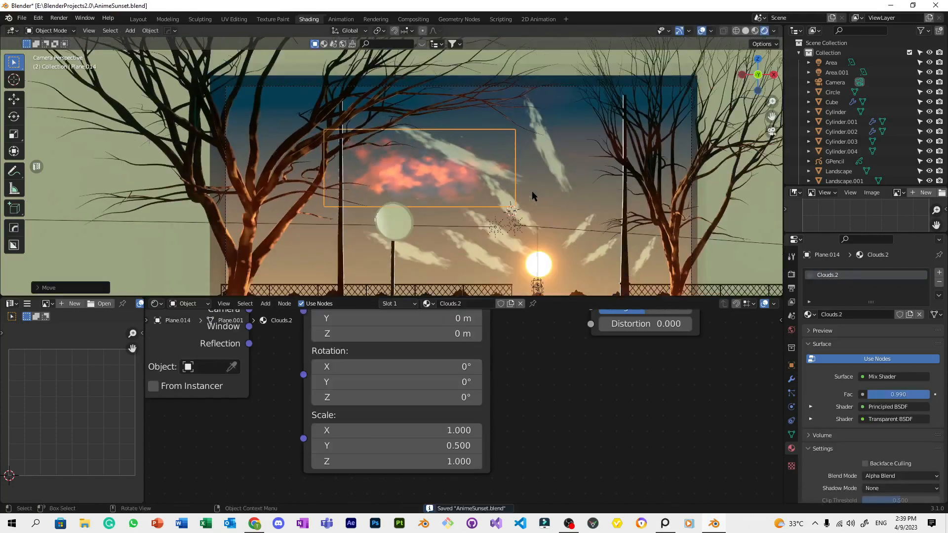
key("s")
key("x")
right_click(443, 183)
Save the project and examine the texture layers and their connections across the Clouds.2 node tree.
scroll(442, 182, "down", 2)
key("ctrl+s")
scroll(443, 183, "down", 2)
scroll(568, 377, "down", 5)
scroll(568, 377, "up", 4)
scroll(570, 214, "up", 1)
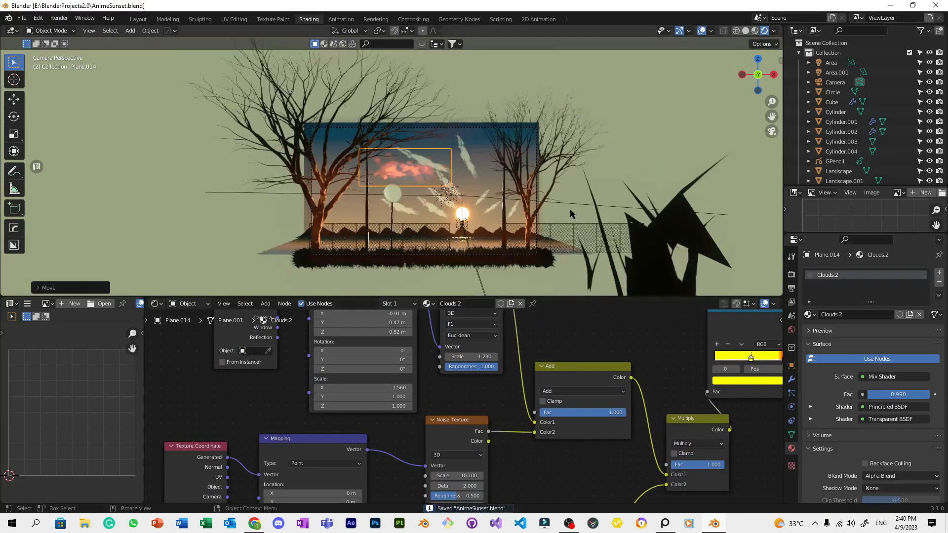
scroll(570, 213, "up", 1)
scroll(455, 387, "down", 5)
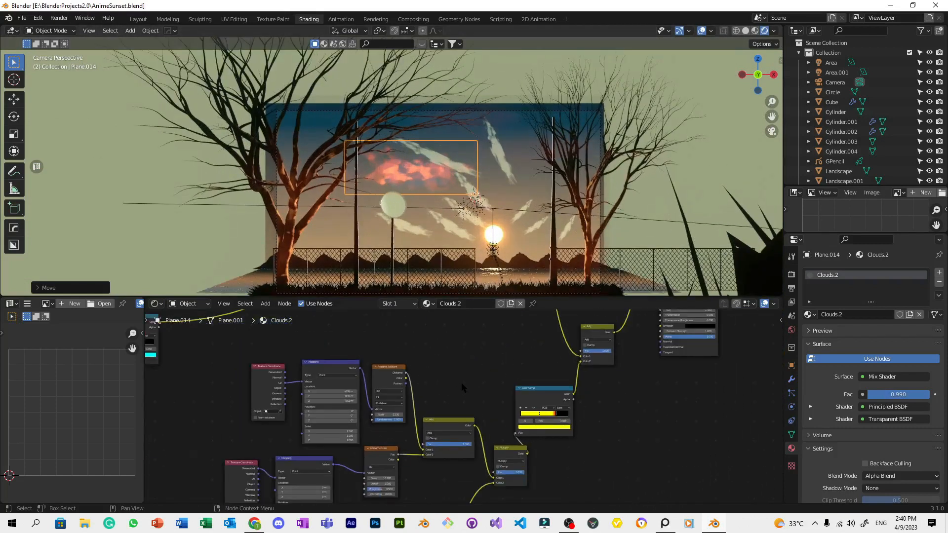
scroll(463, 386, "down", 5)
middle_click_drag(517, 358, 397, 444)
scroll(397, 443, "down", 6)
middle_click_drag(310, 427, 610, 360)
scroll(610, 359, "up", 5)
scroll(610, 356, "up", 6)
middle_click_drag(485, 408, 575, 355)
scroll(372, 380, "up", 12)
scroll(407, 345, "down", 12)
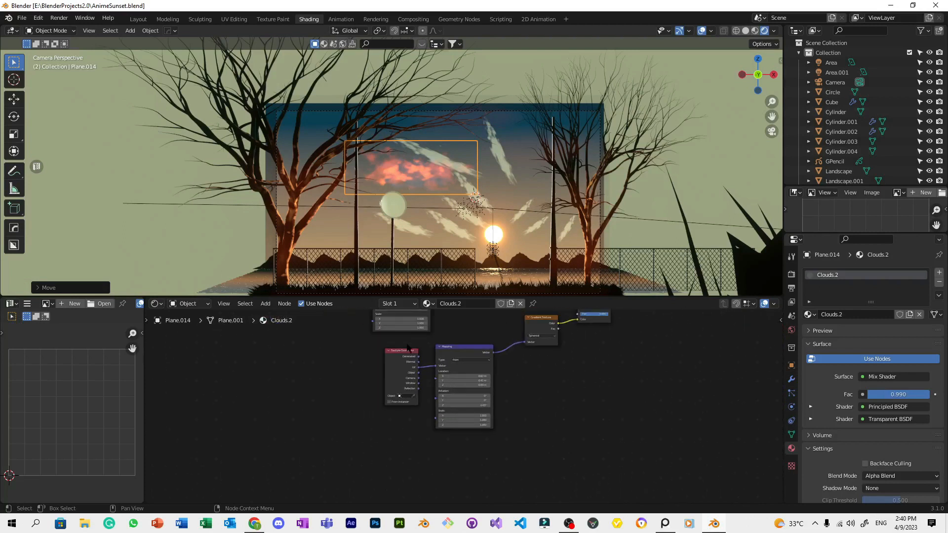
Search the shader nodes available to add for "distor".
middle_click_drag(408, 348, 425, 422)
scroll(454, 414, "up", 4)
middle_click_drag(476, 358, 397, 354)
middle_click_drag(605, 360, 523, 364)
key("shift+a")
left_click(523, 364)
type("distor")
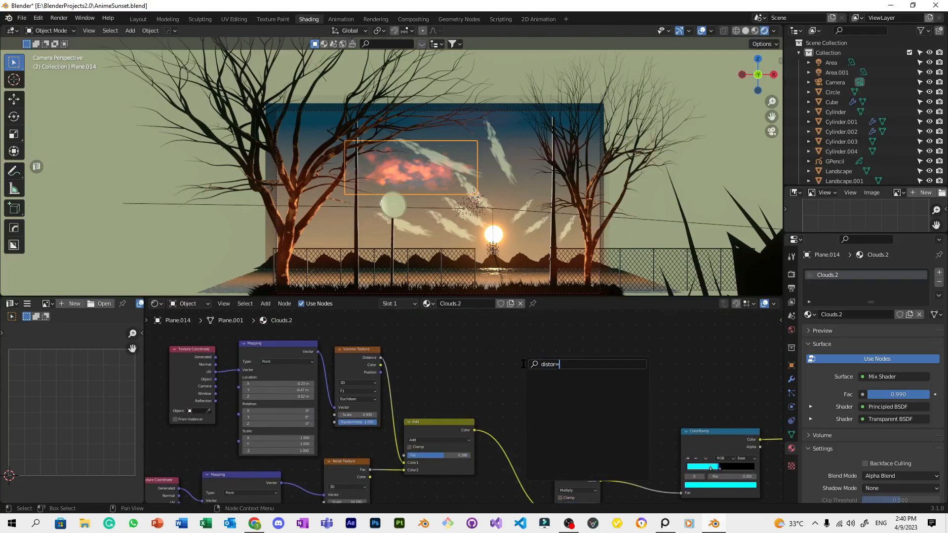
key("ctrl+BackSpace")
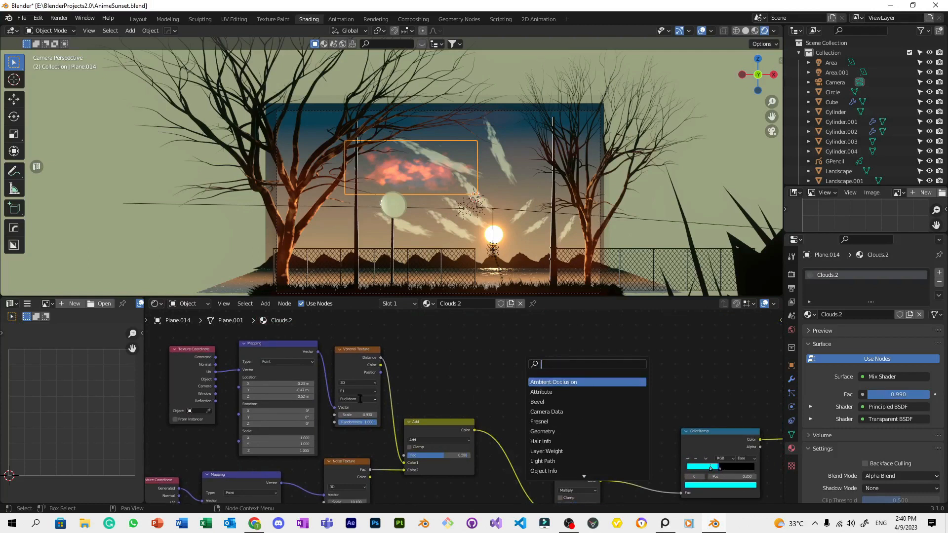
key("Escape")
Set the factor of the Add node mixing the Voronoi and Noise textures in the cyan ColorRamp's layer to 0.418.
left_click_drag(443, 455, 422, 455)
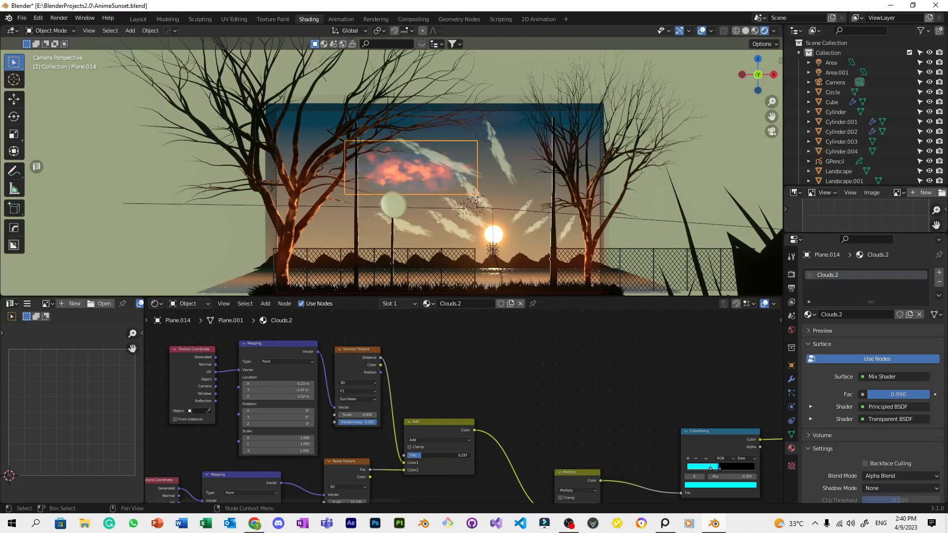
key("ctrl+z")
scroll(508, 225, "up", 5)
scroll(489, 366, "up", 4)
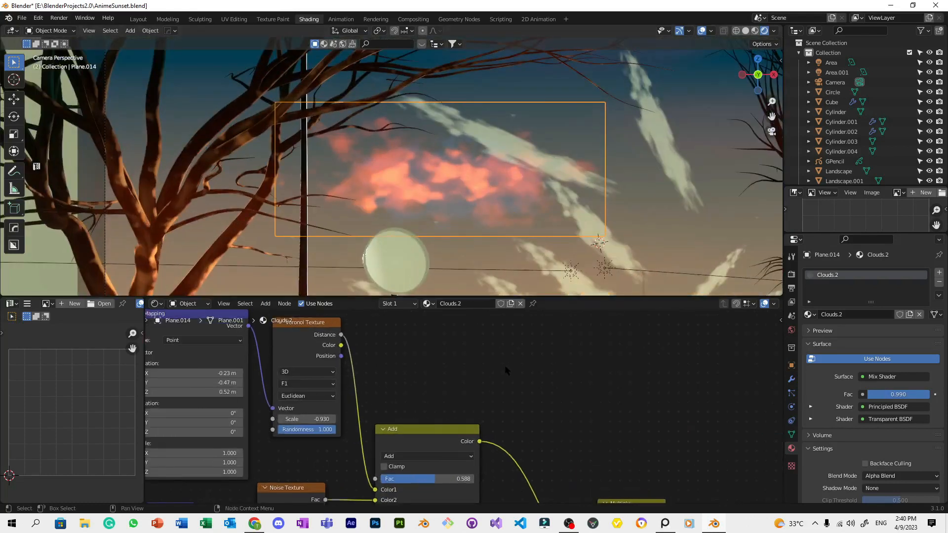
left_click_drag(427, 429, 385, 429)
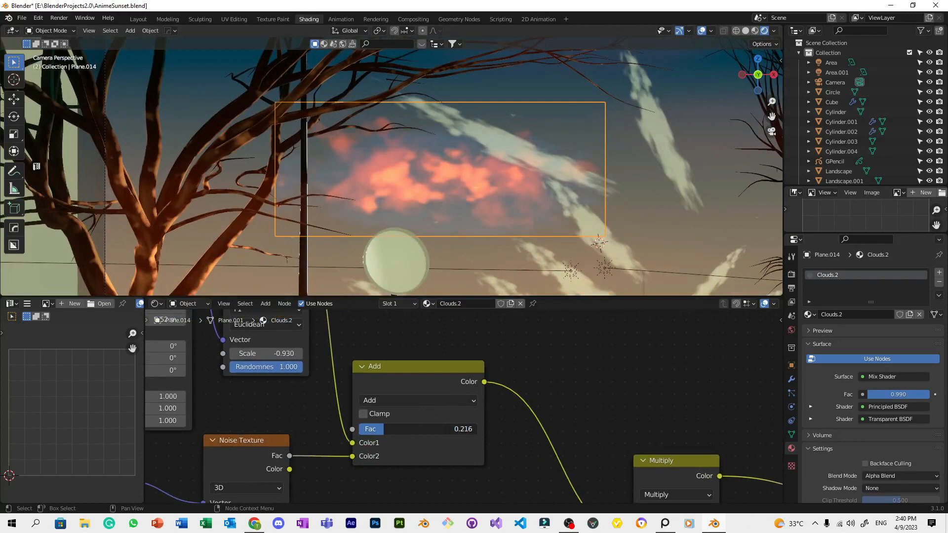
scroll(560, 143, "down", 5)
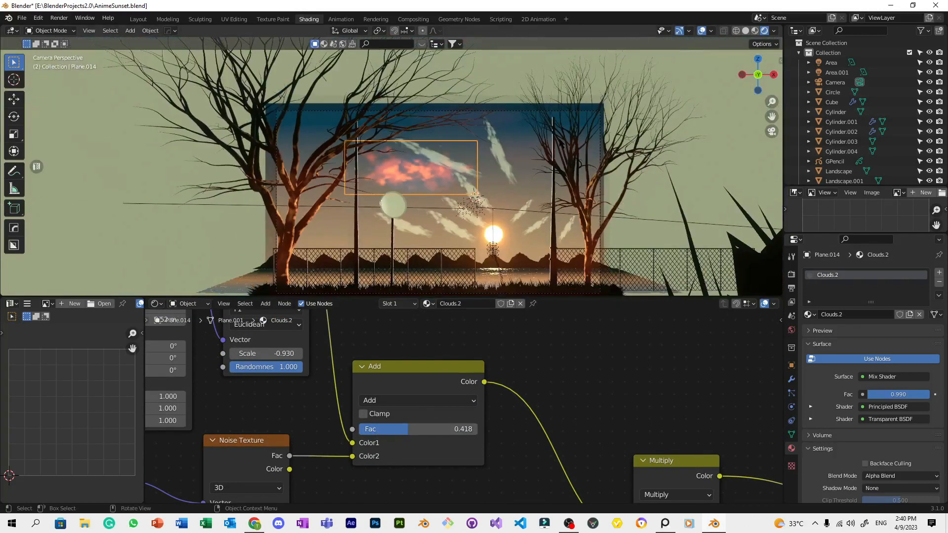
Try a violet colour for the first stop of the cyan ColorRamp and check it on the cloud.
scroll(515, 378, "down", 7)
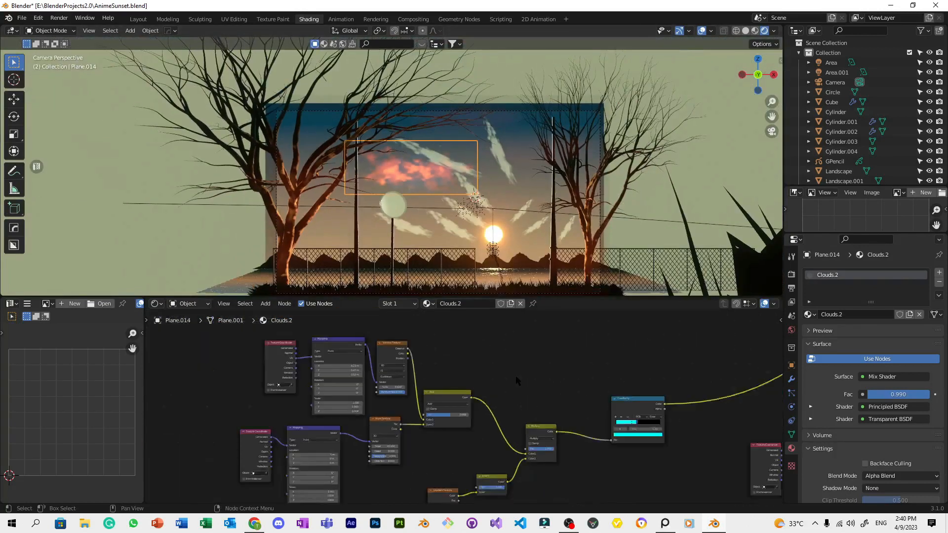
scroll(515, 375, "up", 8)
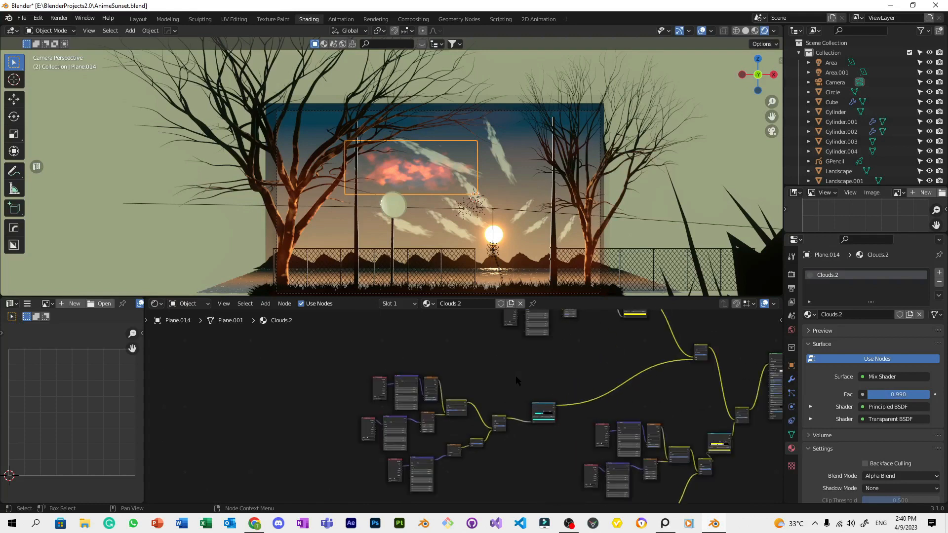
middle_click_drag(516, 375, 381, 364)
scroll(381, 363, "up", 2)
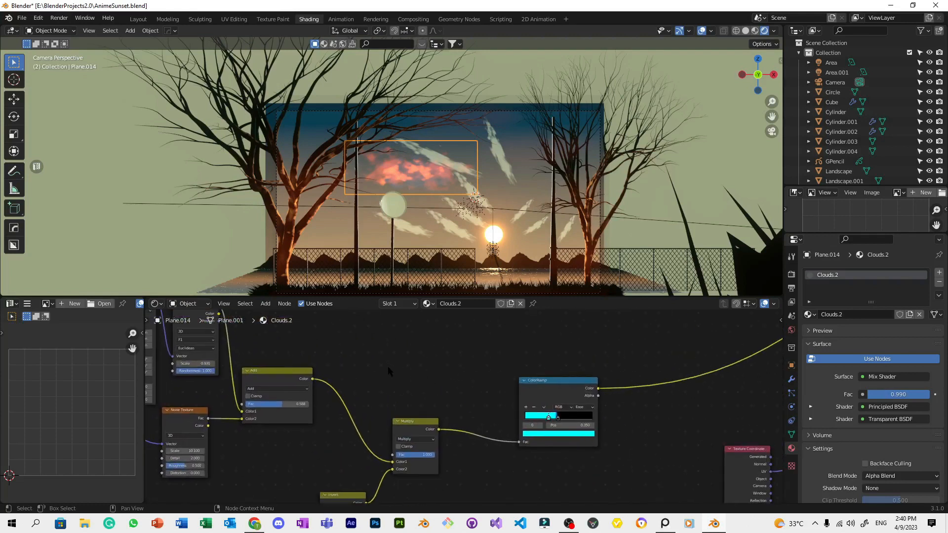
scroll(558, 432, "up", 3)
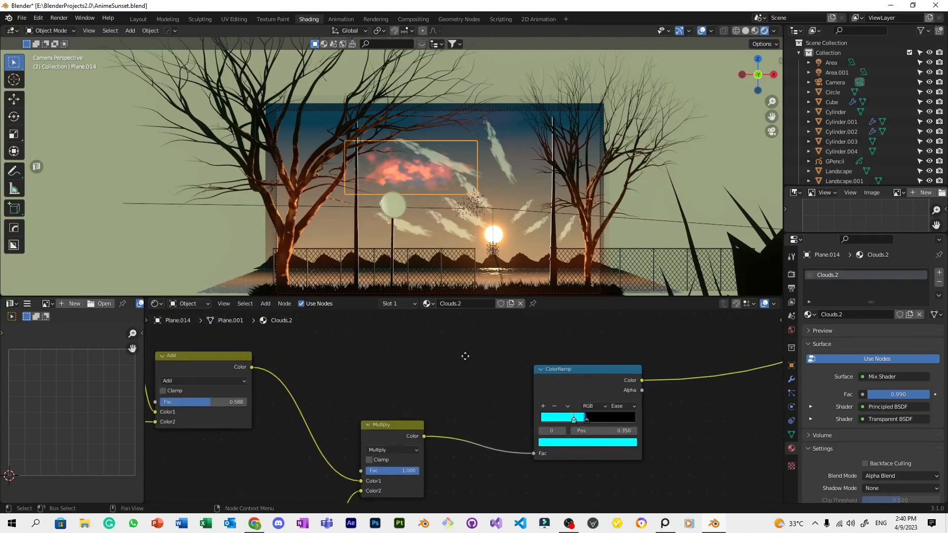
left_click(573, 434)
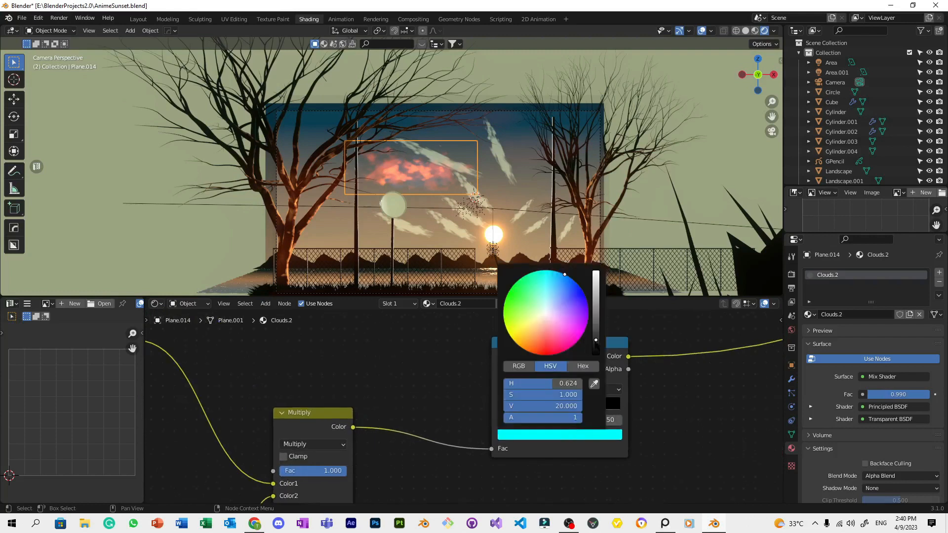
left_click(596, 353)
left_click_drag(595, 353, 596, 340)
left_click_drag(567, 275, 585, 297)
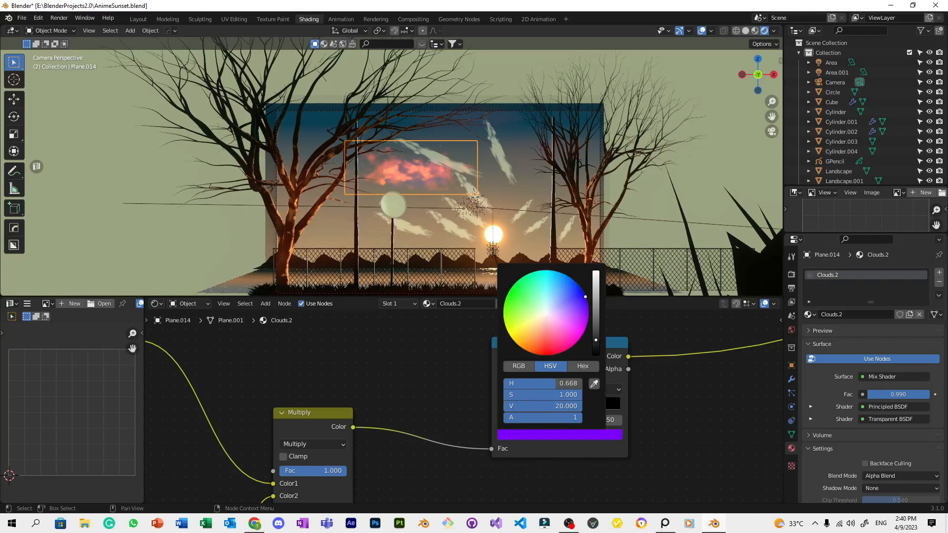
scroll(450, 235, "up", 6)
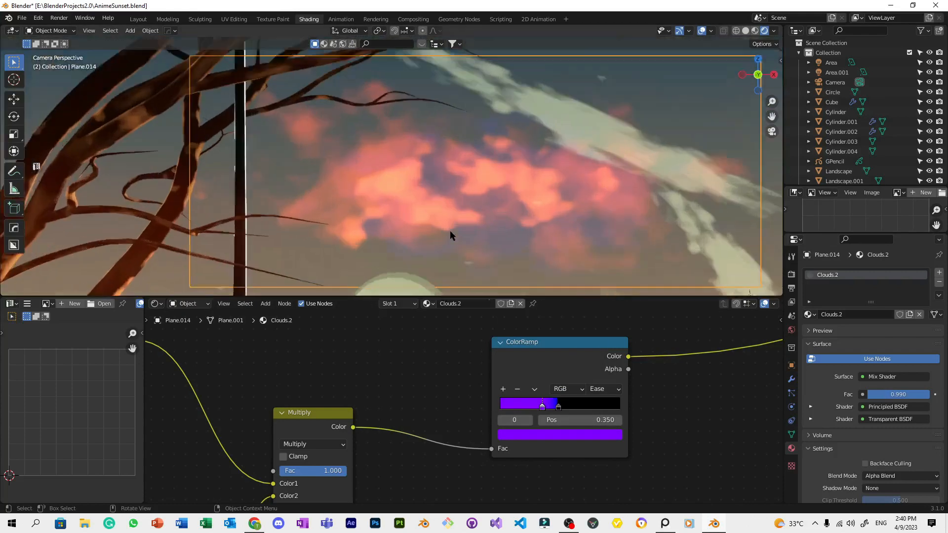
scroll(450, 236, "up", 1)
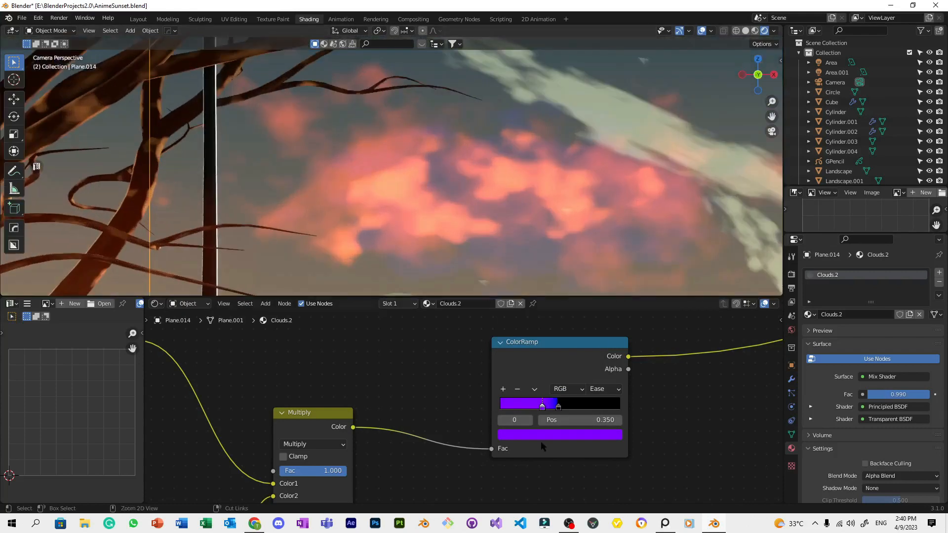
Set the ColorRamp's first stop to a cyan-blue with hue 0.573 and save the project.
left_click(540, 437)
left_click_drag(582, 291, 555, 271)
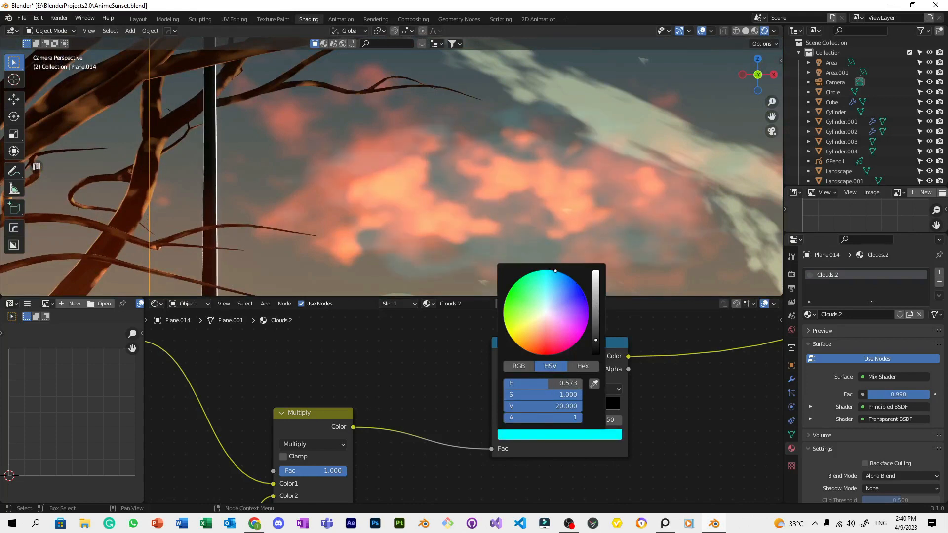
scroll(462, 253, "down", 7)
key("ctrl+s")
scroll(404, 357, "down", 7)
scroll(457, 367, "up", 4)
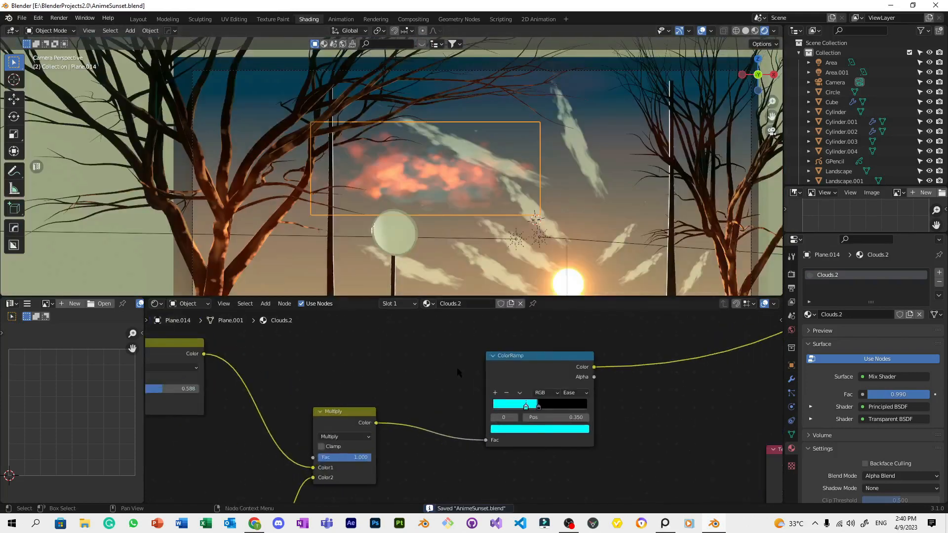
left_click(525, 430)
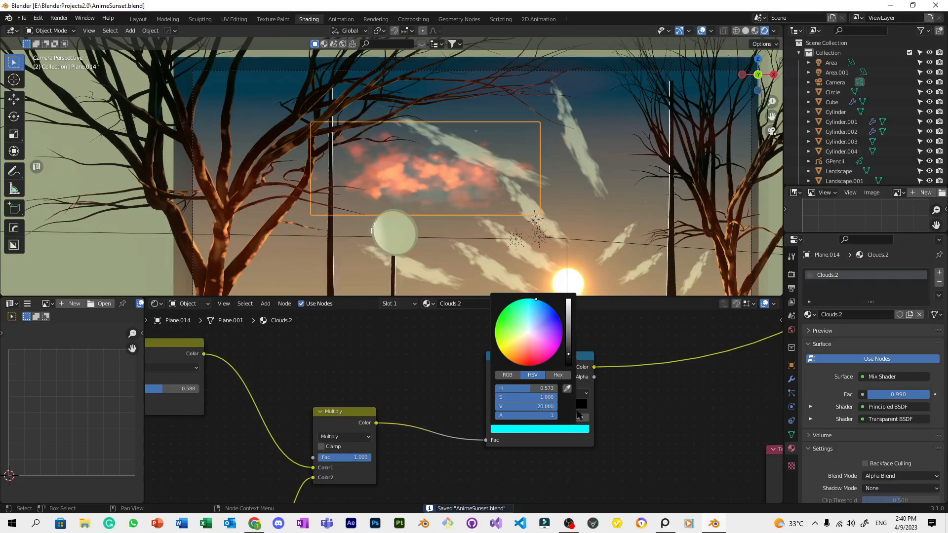
Set the factor of the Add node mixing this layer's Voronoi and Noise textures to 0.469 and save the project.
scroll(360, 403, "down", 4)
middle_click_drag(355, 385, 600, 368)
scroll(600, 362, "up", 5)
scroll(477, 123, "up", 5)
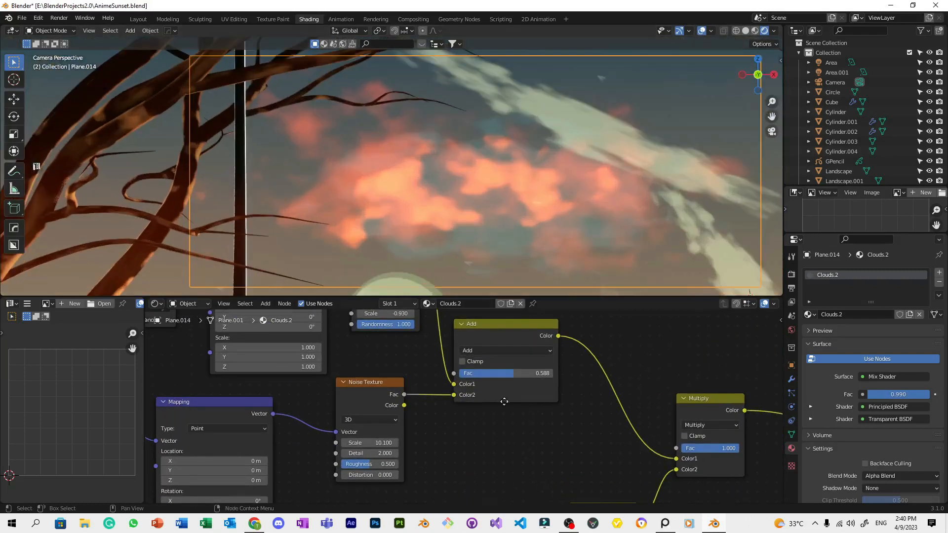
middle_click_drag(504, 402, 459, 411)
mouse_move(488, 383)
left_mouse_down()
mouse_move(468, 383)
mouse_move(486, 383)
left_mouse_up()
scroll(527, 199, "down", 5)
key("ctrl+s")
scroll(527, 199, "up", 3)
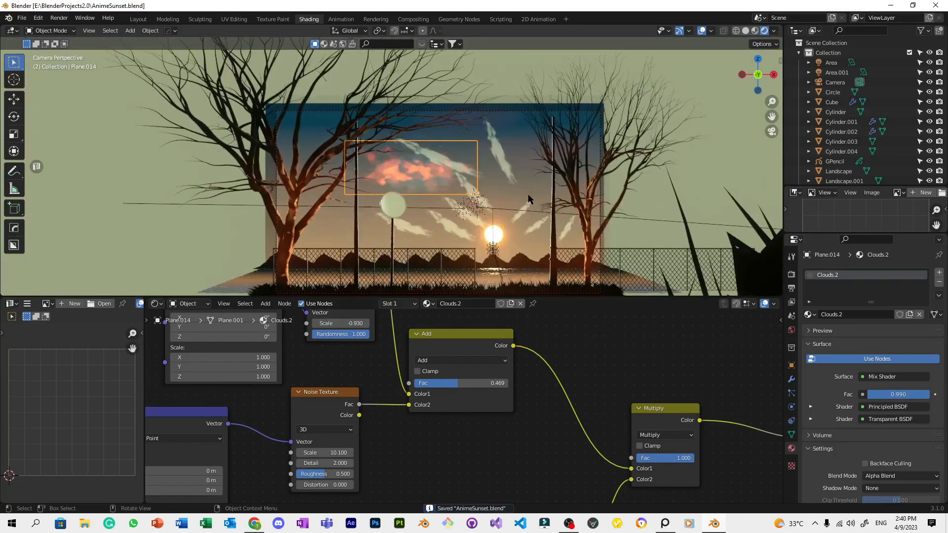
Nudge the cloud plane slightly left and down in the sky and save the project.
key("g")
left_click(549, 194)
key("ctrl+s")
scroll(549, 194, "down", 3)
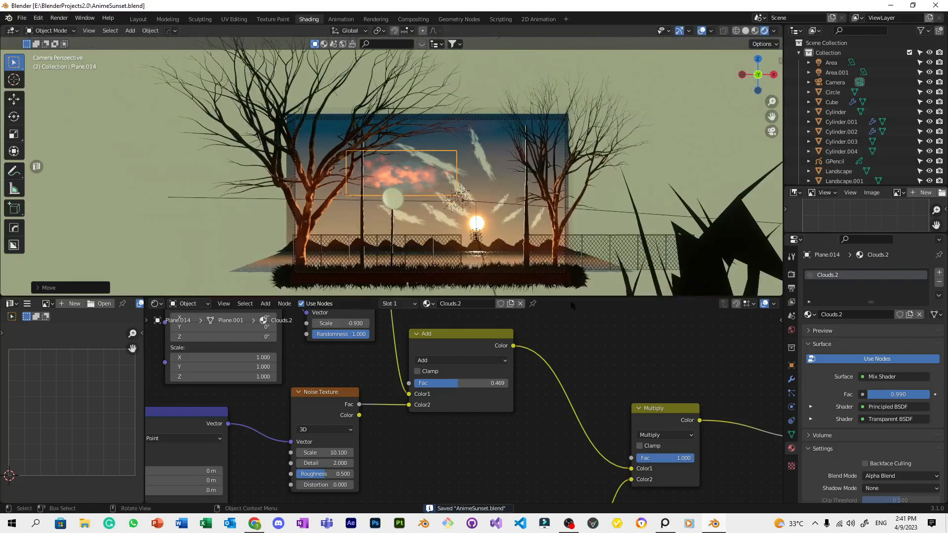
Examine the final shader nodes of the Clouds.2 tree and the look of the cloud in the camera view.
scroll(588, 371, "down", 5)
scroll(588, 371, "down", 6)
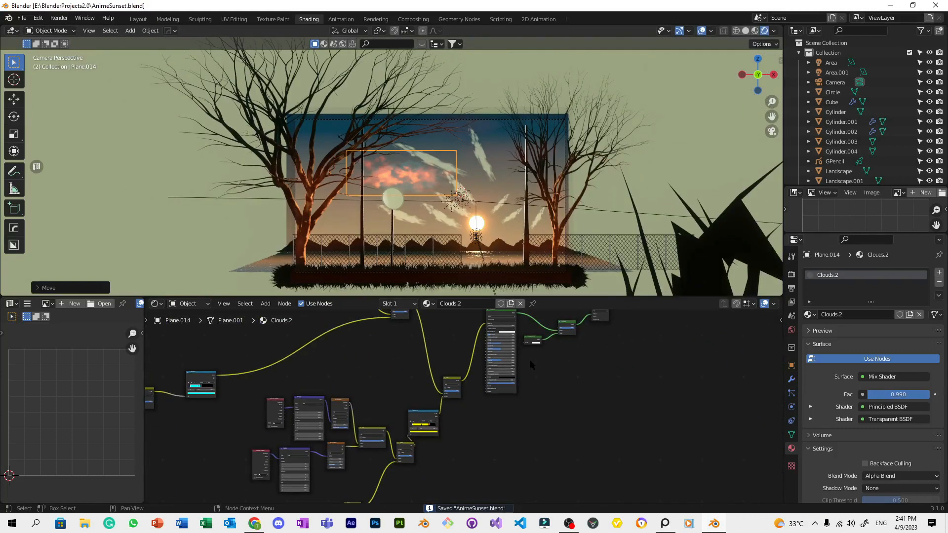
middle_click_drag(529, 359, 552, 412)
scroll(551, 413, "up", 6)
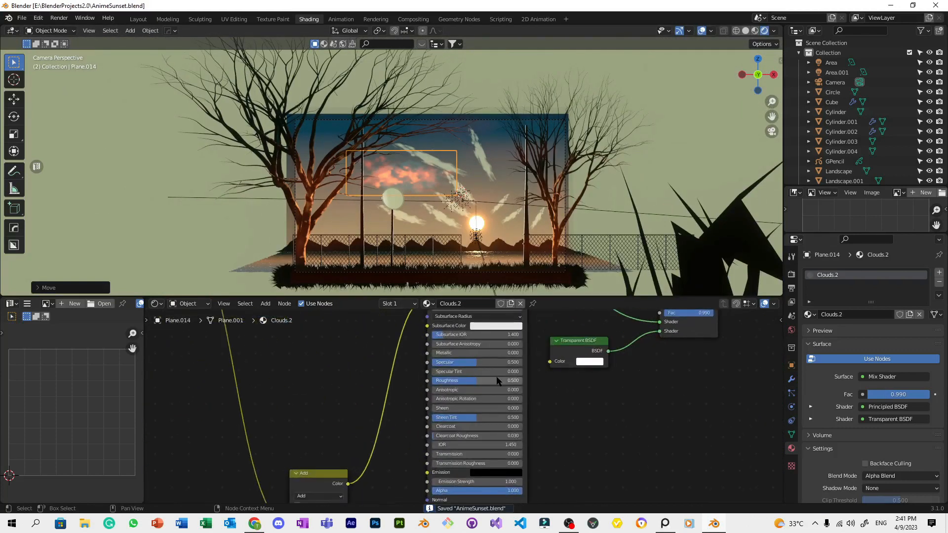
scroll(412, 193, "up", 2)
scroll(412, 192, "up", 2)
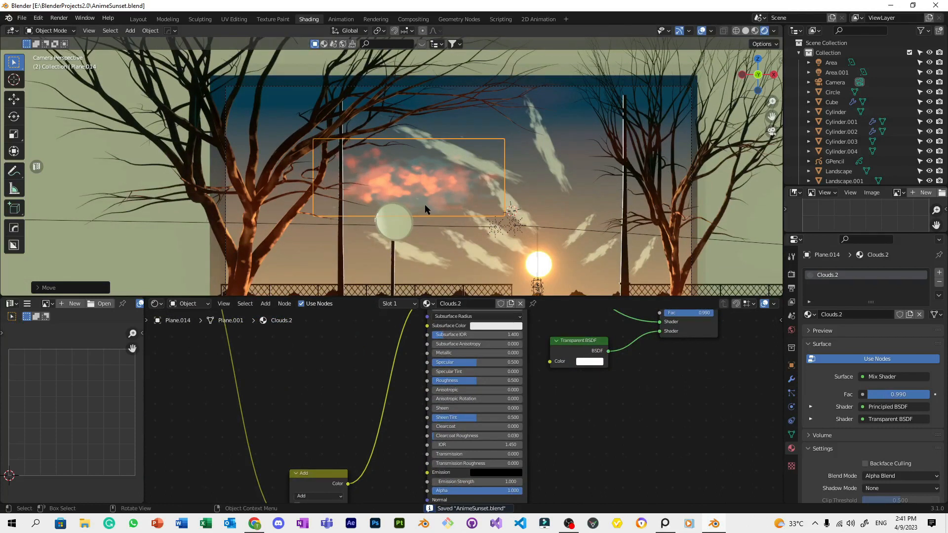
scroll(456, 197, "up", 3)
scroll(458, 197, "down", 3)
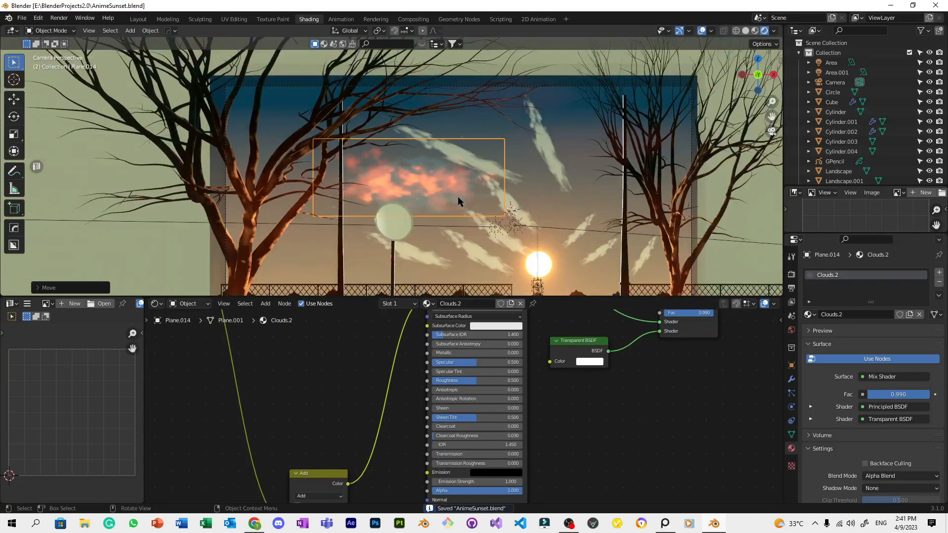
Widen the cloud plane by scaling it along the X axis only.
key("s")
key("x")
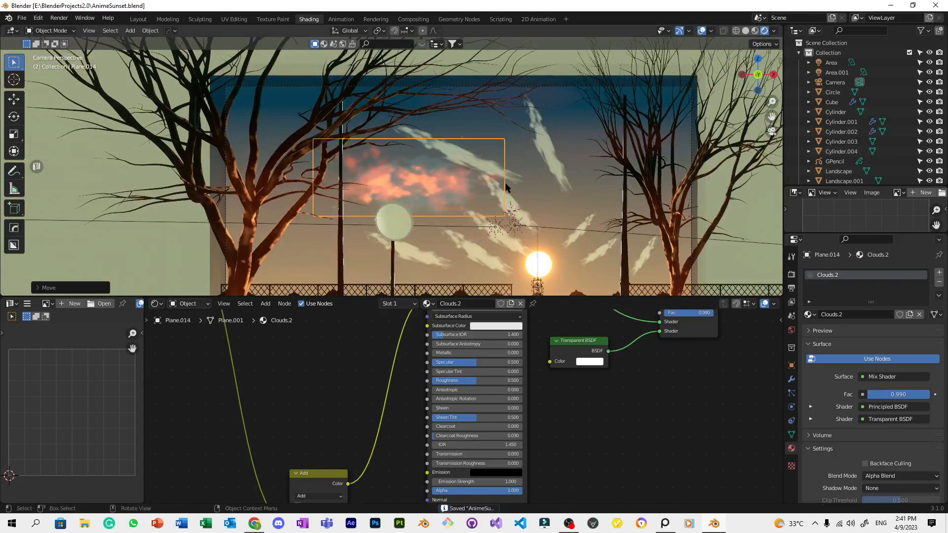
left_click(538, 192)
Divide the cloud plane's mesh with eight evenly spaced vertical loop cuts.
key("Tab")
key("ctrl+r")
scroll(431, 151, "up", 7)
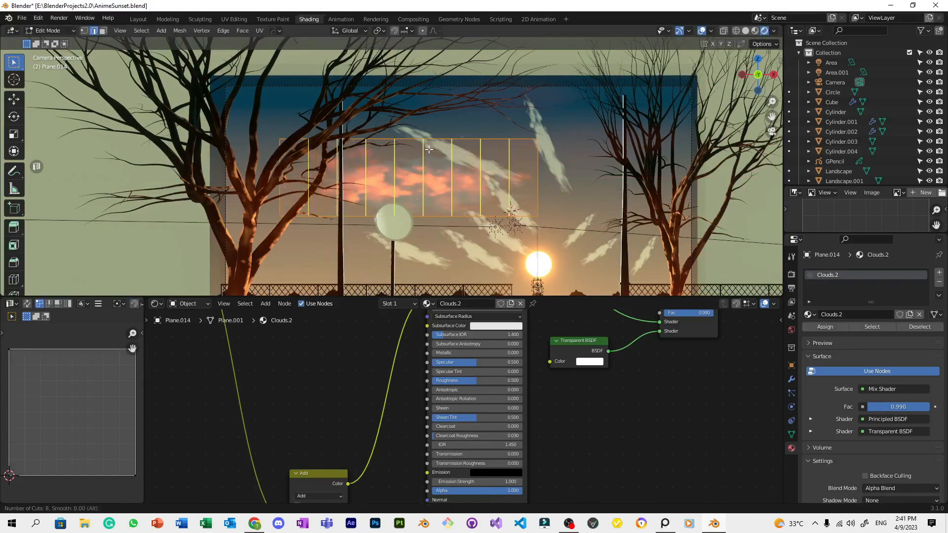
left_click(434, 155)
right_click(438, 158)
Lower two neighbouring vertical edges near the plane's middle along Z to bend the cloud, and return to Object Mode.
left_click(408, 173)
key("g")
key("z")
left_click(416, 192)
left_click(426, 186)
key("g")
key("z")
left_click(426, 199)
key("Tab")
scroll(484, 194, "down", 2)
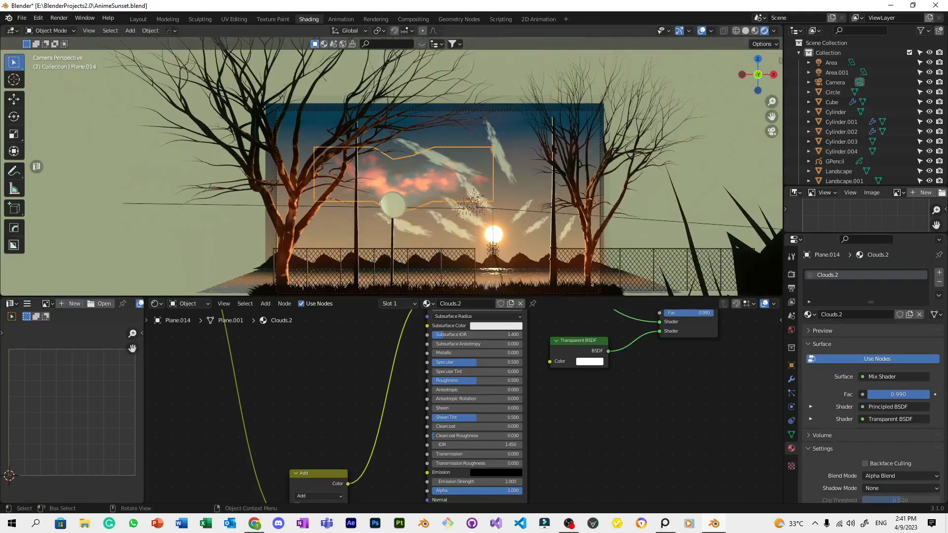
Reposition the bent cloud plane further left and slightly higher in the sky.
left_click(553, 143)
scroll(543, 148, "up", 4)
left_click(450, 191)
key("g")
left_click(408, 143)
scroll(443, 144, "down", 3)
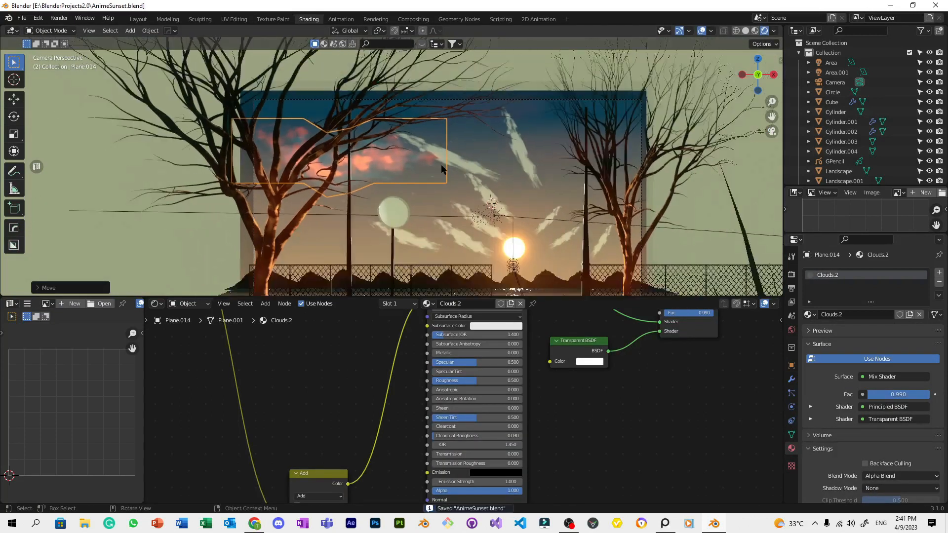
key("g")
left_click(469, 183)
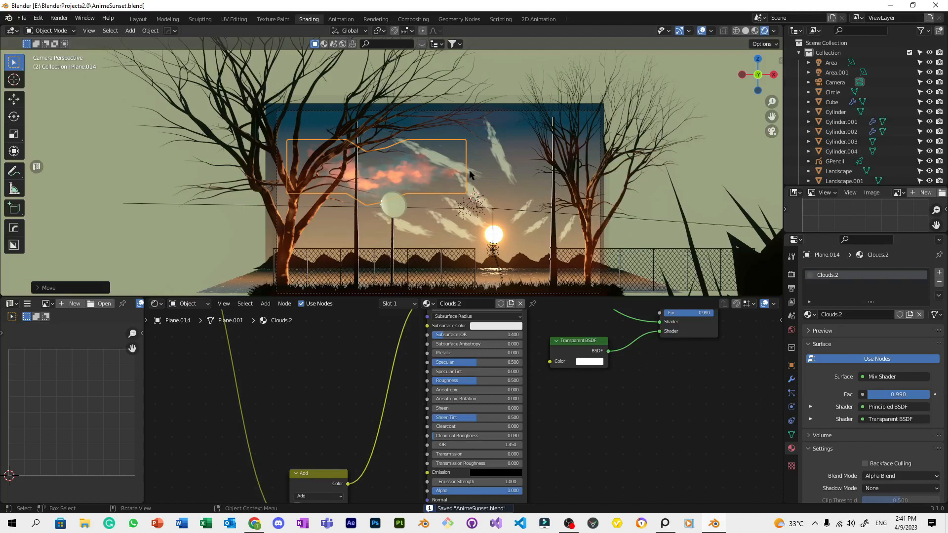
Sketch a puffy cloud outline over the cloud plane with the Annotate tool.
scroll(434, 177, "up", 4)
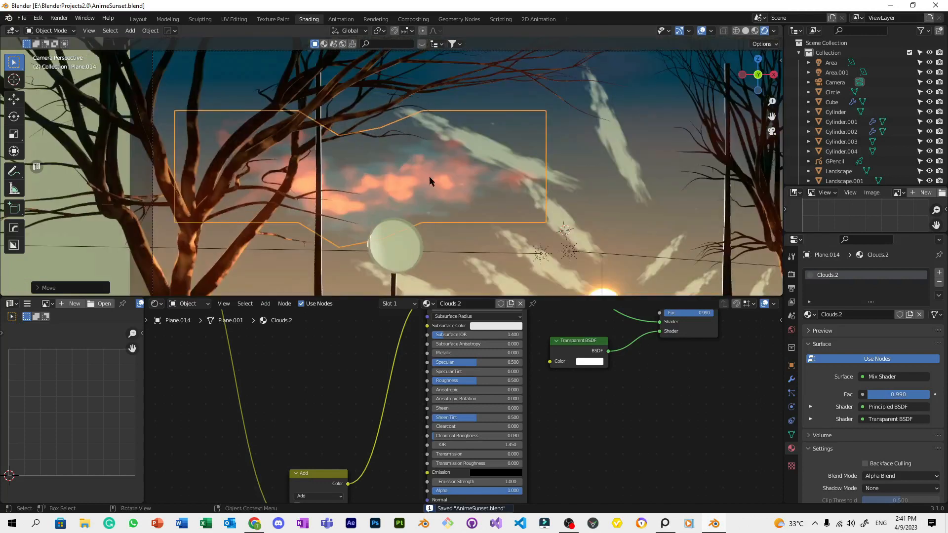
scroll(429, 176, "down", 4)
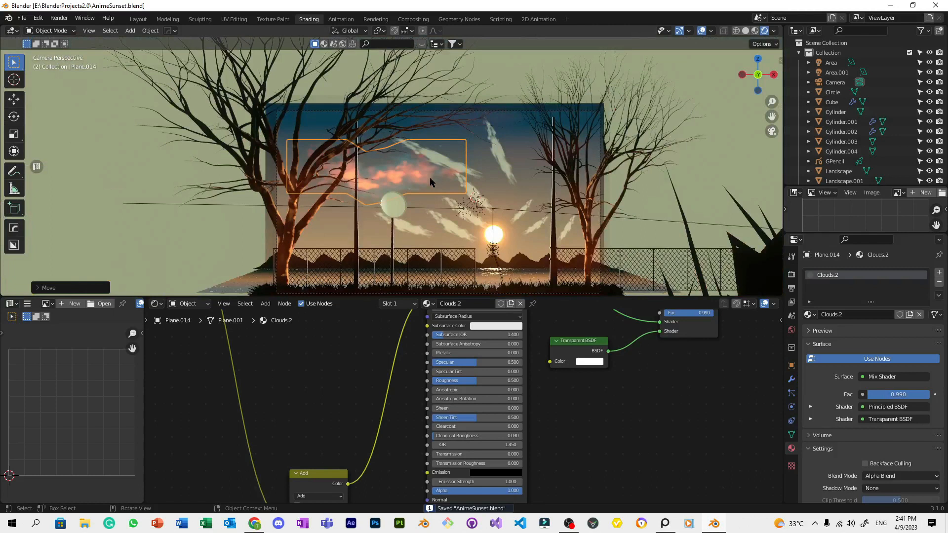
scroll(430, 177, "up", 2)
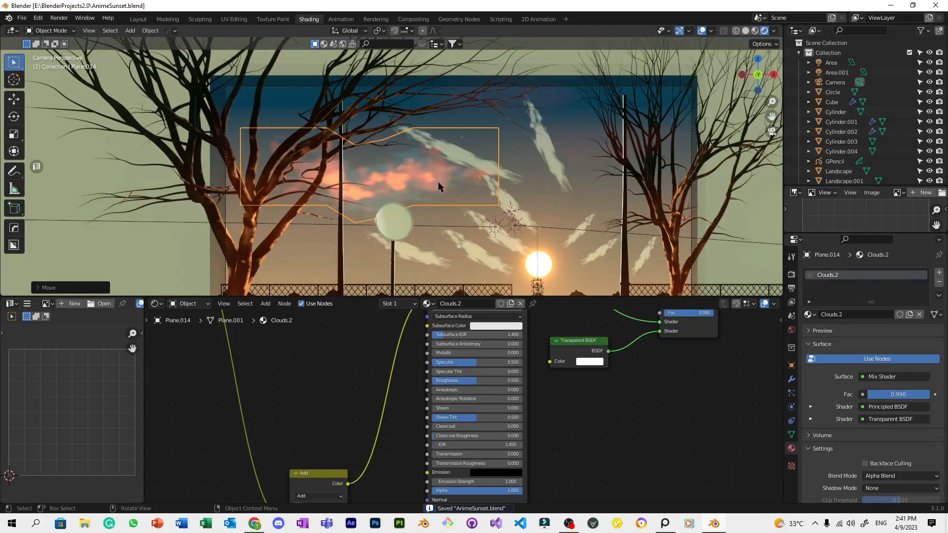
left_click(14, 170)
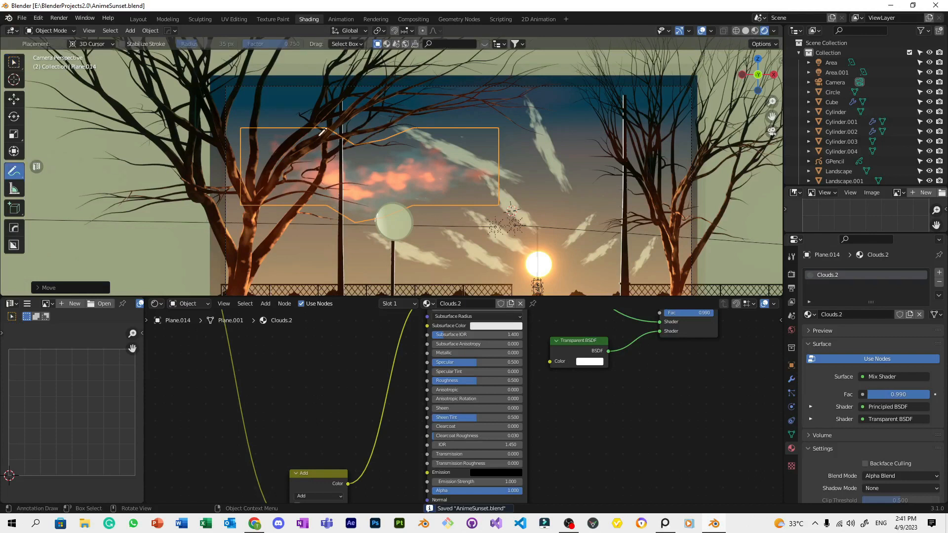
scroll(391, 167, "up", 3)
left_click_drag(370, 162, 361, 190)
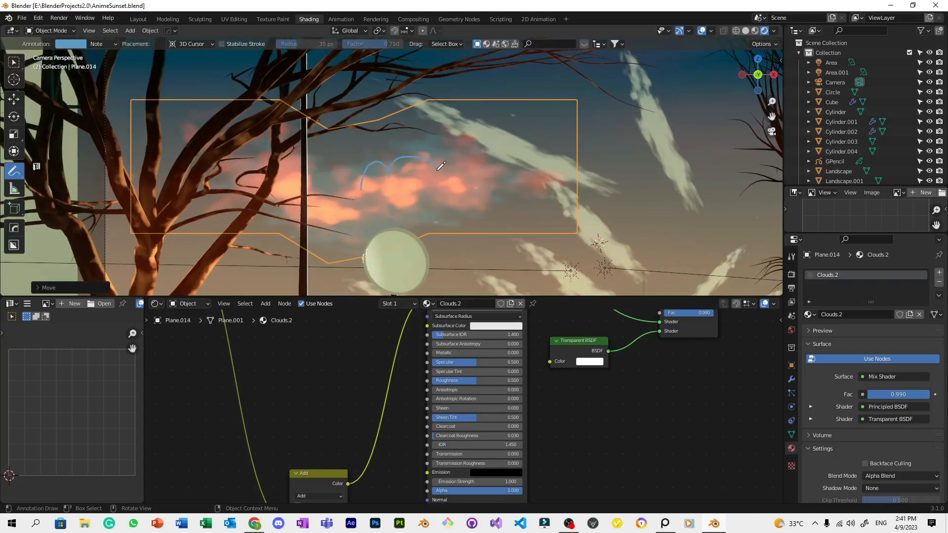
left_click_drag(437, 170, 465, 147)
key("ctrl+z")
left_click_drag(409, 183, 415, 164)
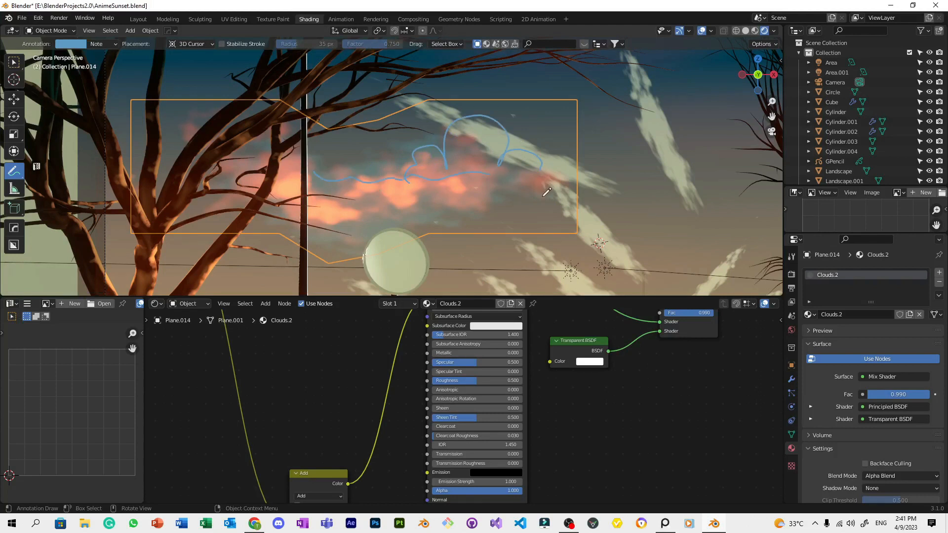
Erase the sketched cloud outline with the Annotate Eraser, switch back to the selection tool and save the project.
left_click(20, 174)
mouse_move(11, 170)
left_mouse_down()
mouse_move(30, 174)
mouse_move(56, 232)
left_mouse_up()
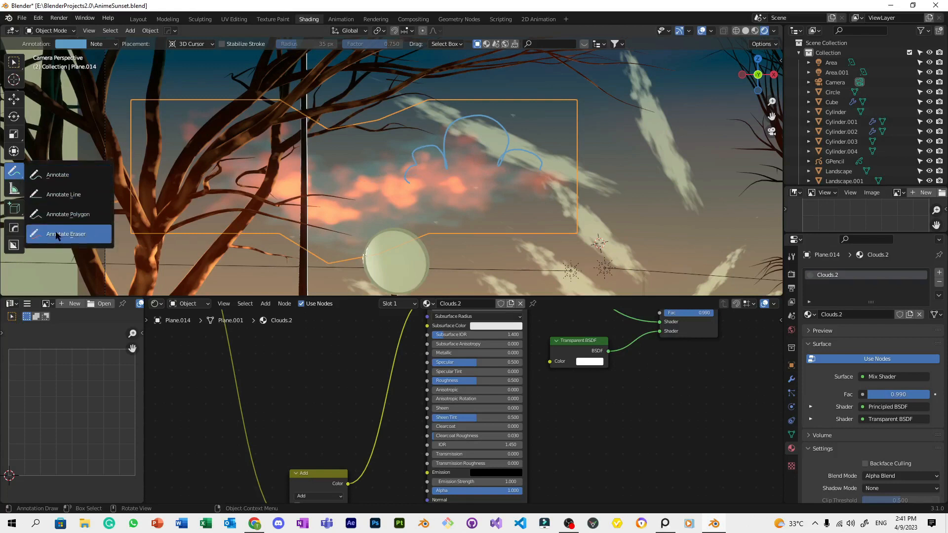
left_click(56, 233)
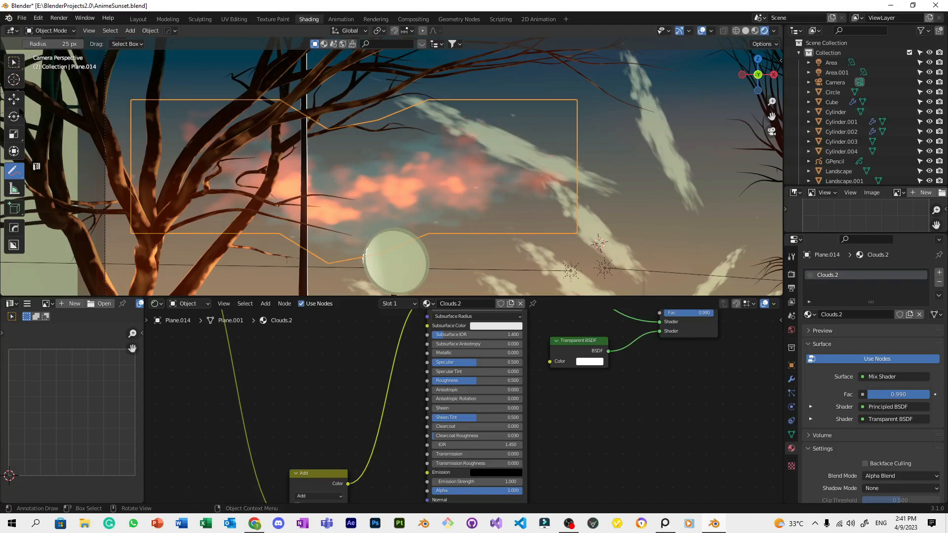
left_click(14, 63)
scroll(440, 150, "down", 3)
key("ctrl+s")
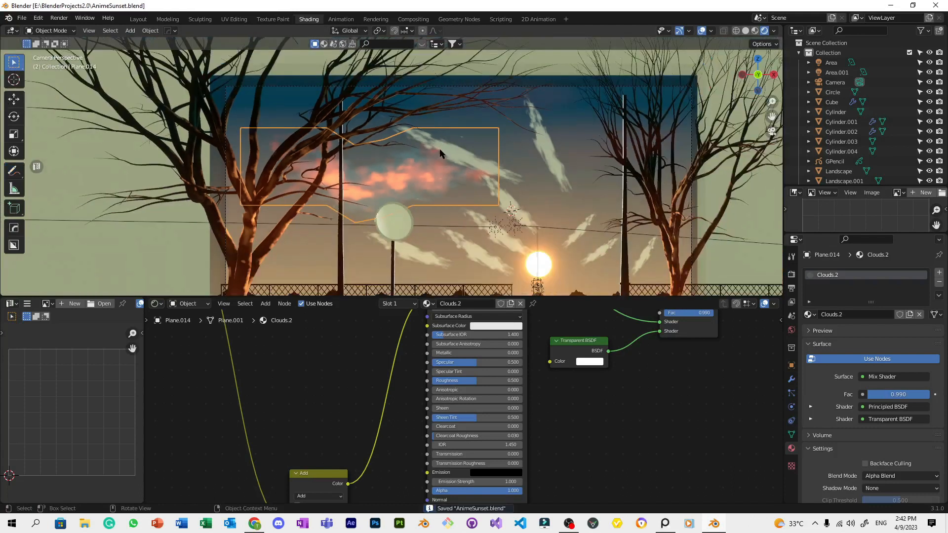
Move the bent cloud plane further left in the sky, behind the tree branches.
scroll(439, 150, "up", 3)
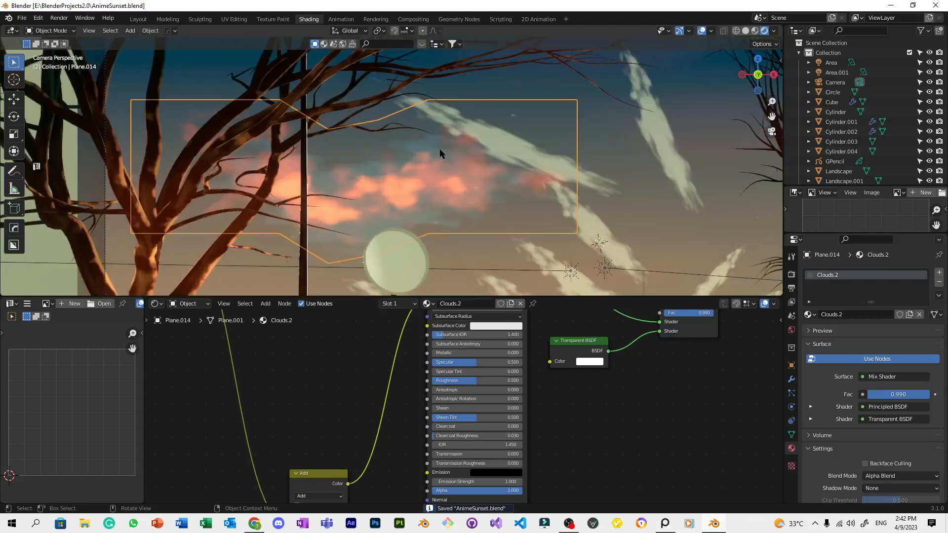
scroll(439, 151, "down", 4)
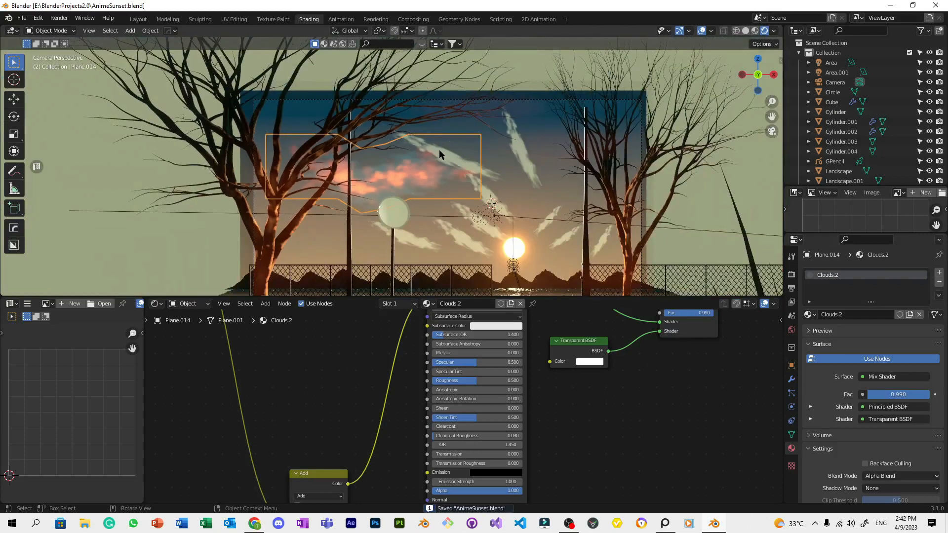
scroll(440, 150, "up", 3)
key("g")
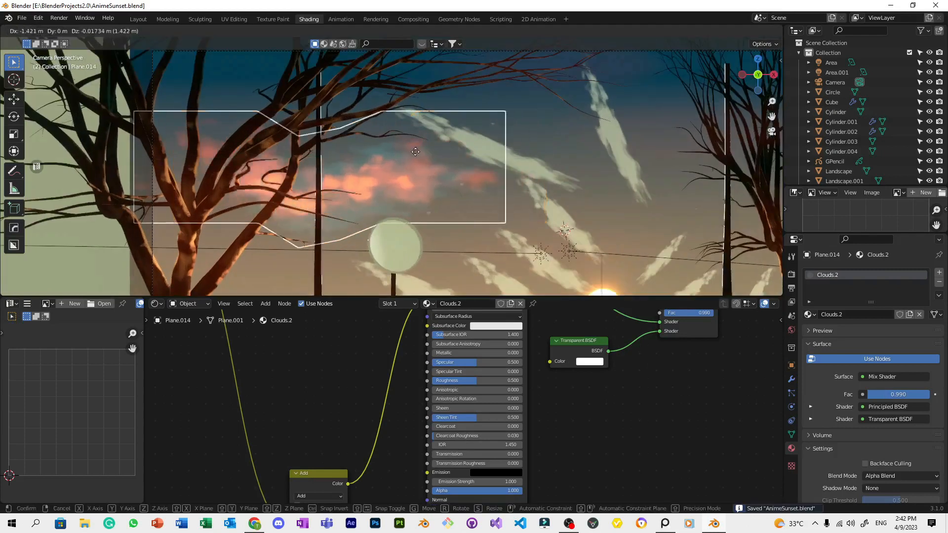
left_click(413, 152)
Try to apply Animated Transforms to Deltas on the bent cloud plane, and return to the camera view.
scroll(403, 173, "up", 2)
middle_click_drag(438, 164, 476, 161)
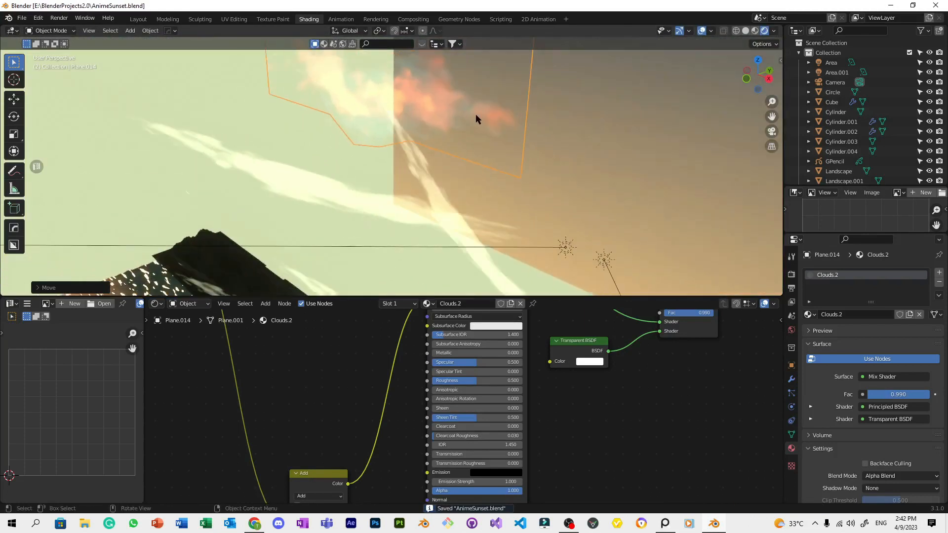
key("ctrl+a")
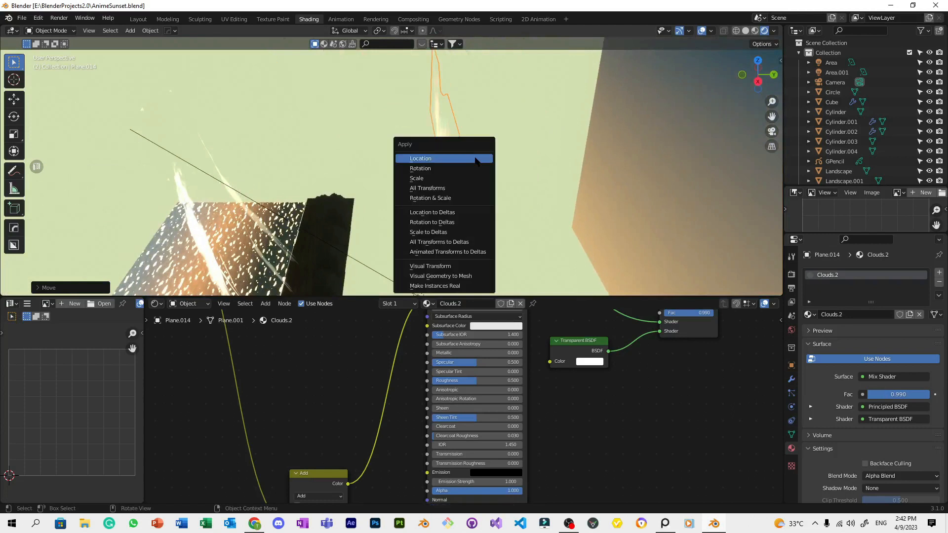
left_click(448, 252)
key("KP_0")
Add a new mesh plane at the 3D cursor in the sky beside the pink cloud.
scroll(474, 161, "up", 3)
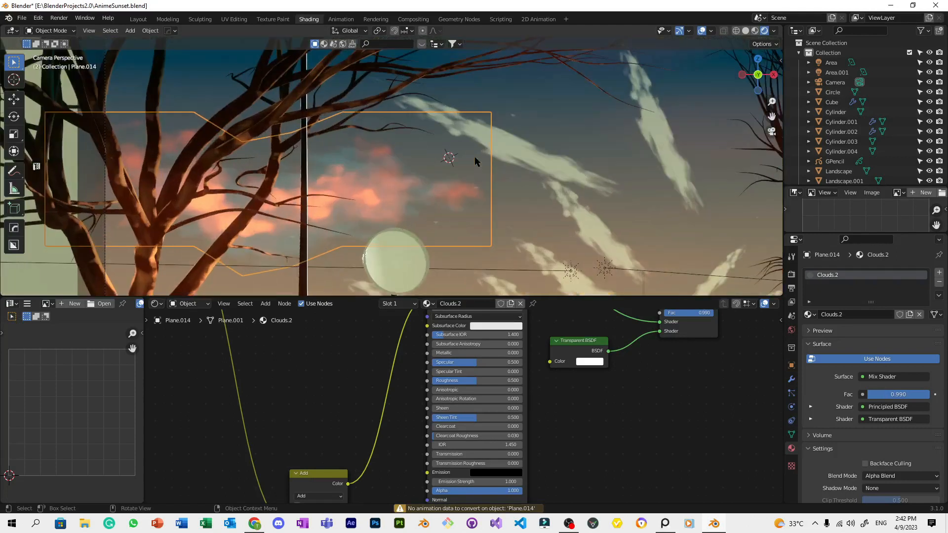
scroll(475, 161, "down", 2)
key("shift+a")
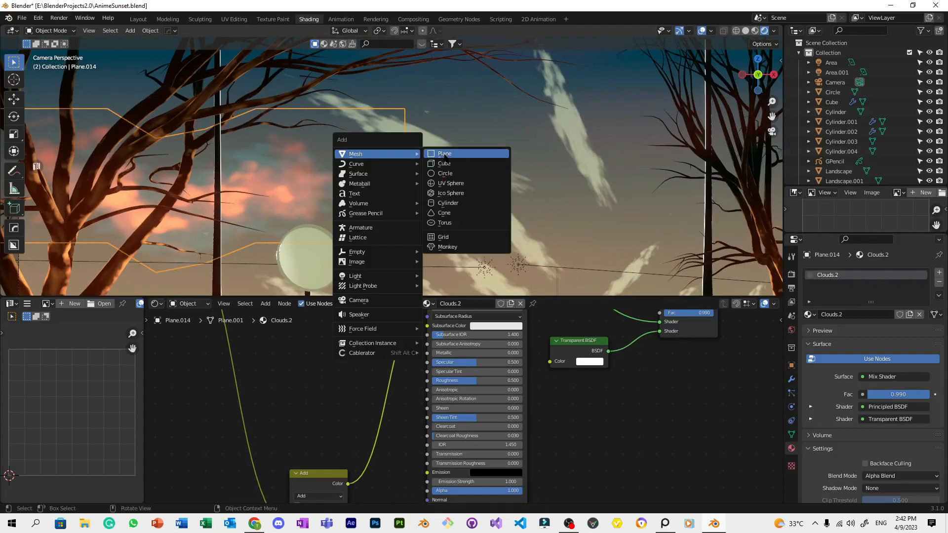
left_click(444, 154)
scroll(445, 155, "down", 2)
scroll(444, 154, "up", 2)
key("r")
key("9")
key("0")
key("Escape")
type("r90")
key("Escape")
Rotate the new plane 90 degrees about the global X axis so it faces the camera, and save the project.
type("rx")
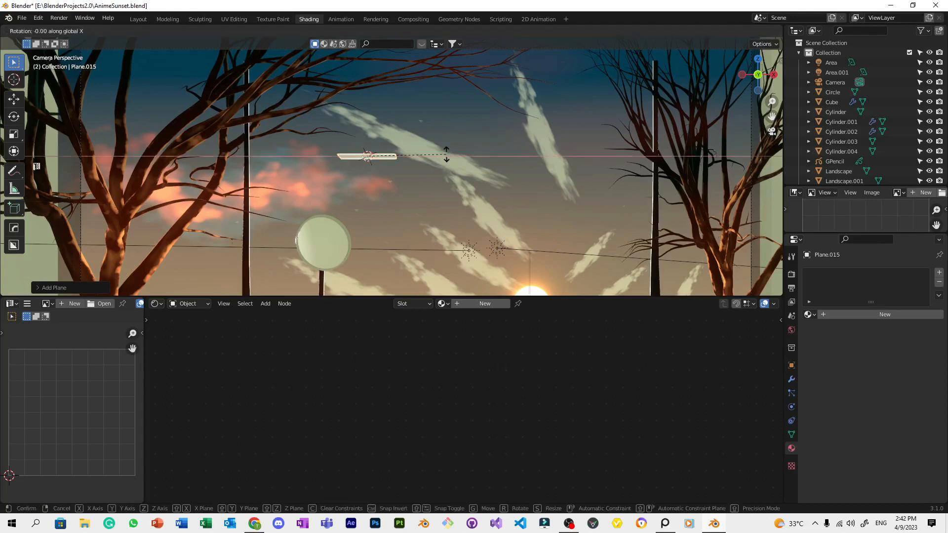
type("90")
key("Return")
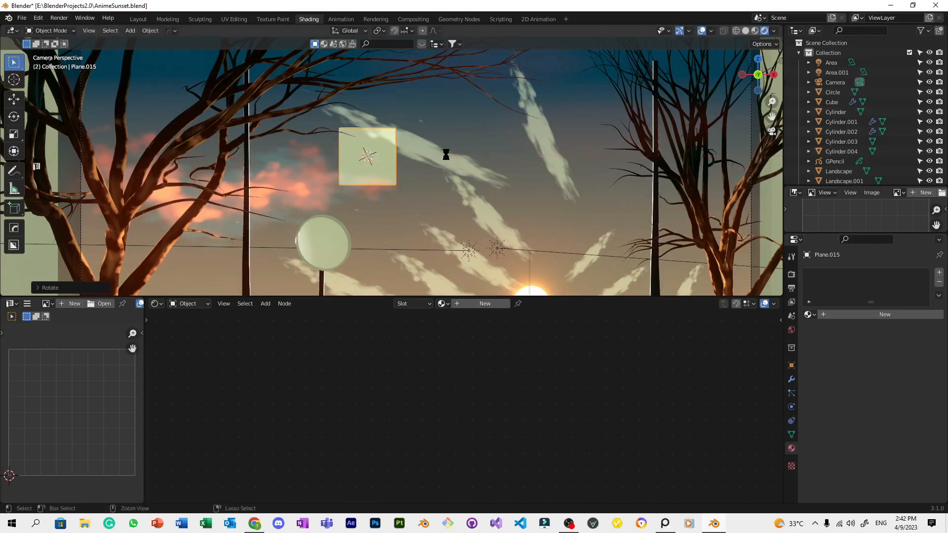
key("ctrl+s")
Try to transfer the Clouds.2 material from the bent cloud plane onto the new square plane.
scroll(464, 123, "up", 6)
left_click(464, 123)
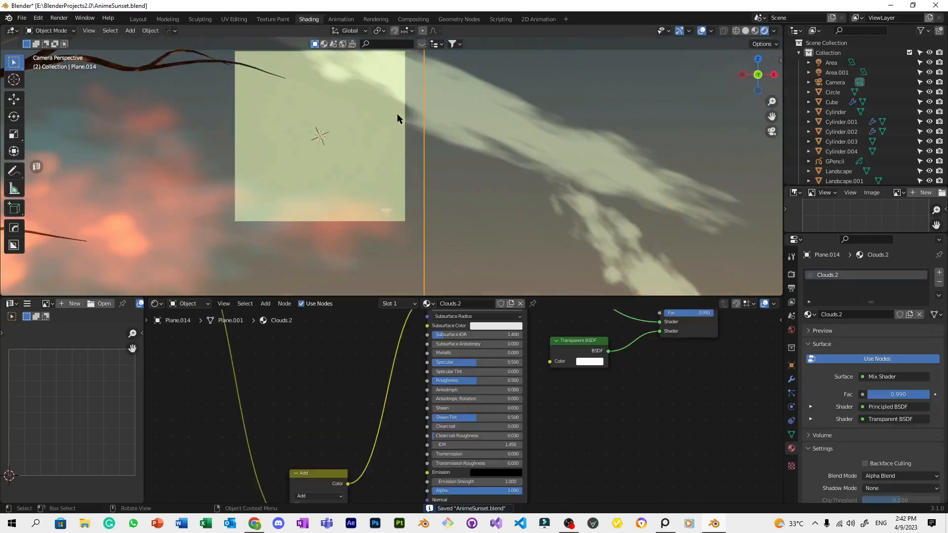
scroll(397, 113, "down", 6)
left_click(357, 181)
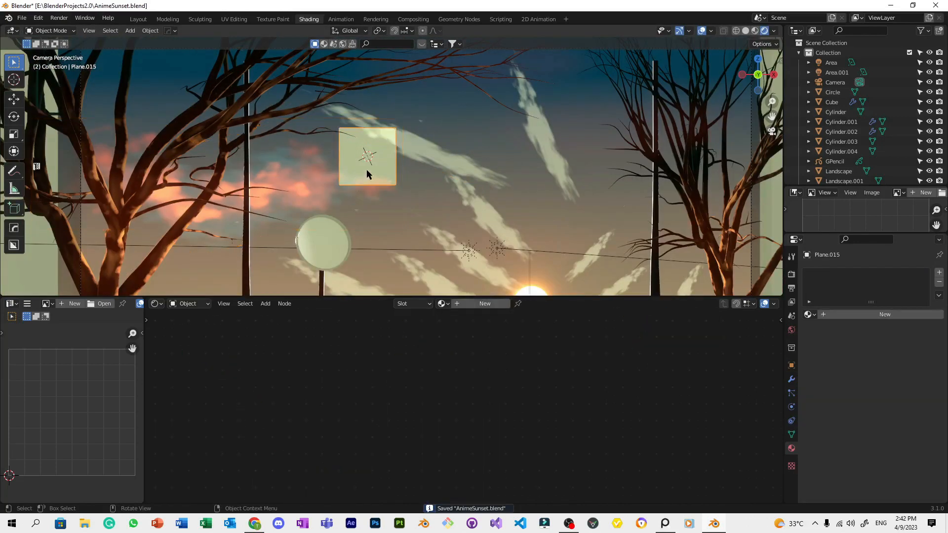
scroll(498, 217, "up", 2)
key("ctrl+s")
left_click(292, 184)
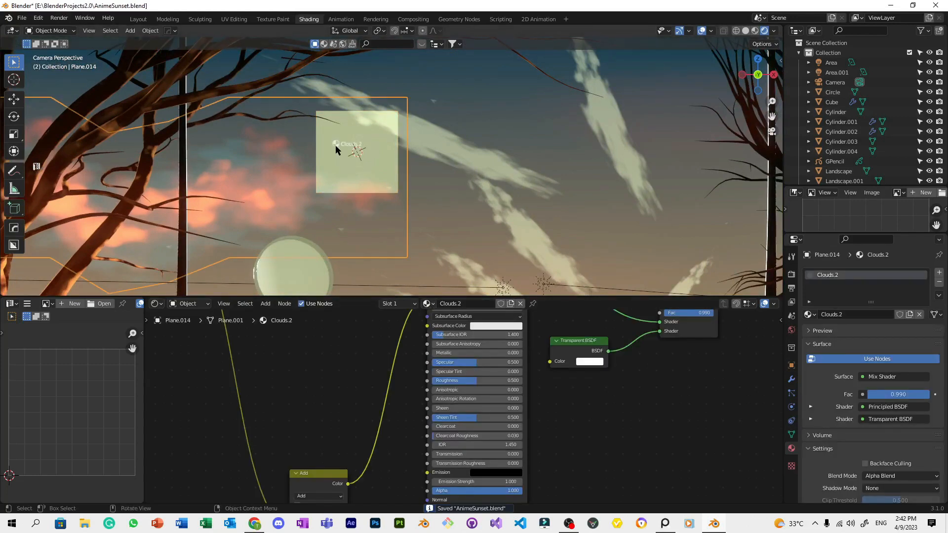
scroll(409, 206, "down", 5)
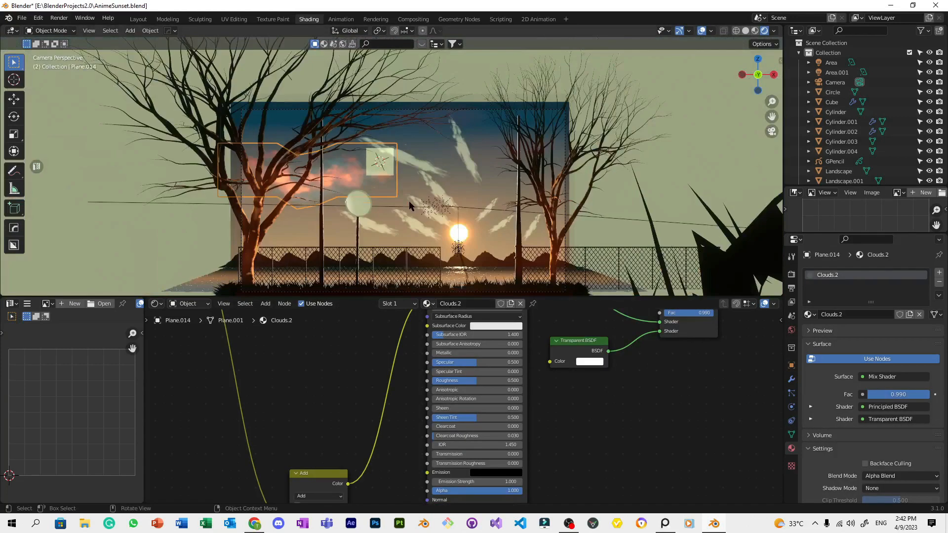
scroll(410, 206, "up", 4)
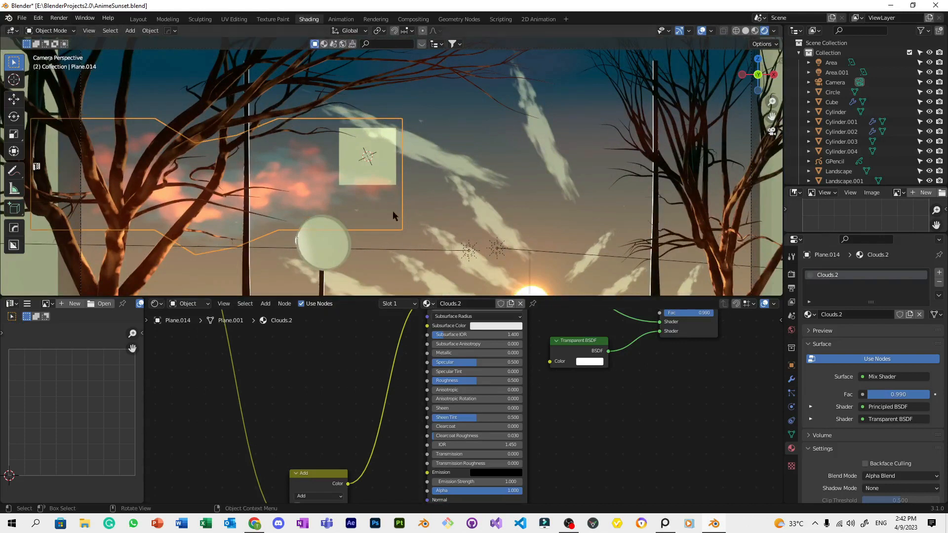
Scale the new plane up about 3.3 times and move it above the sky backdrop, clear of the bent cloud plane.
left_click(381, 170)
key("s")
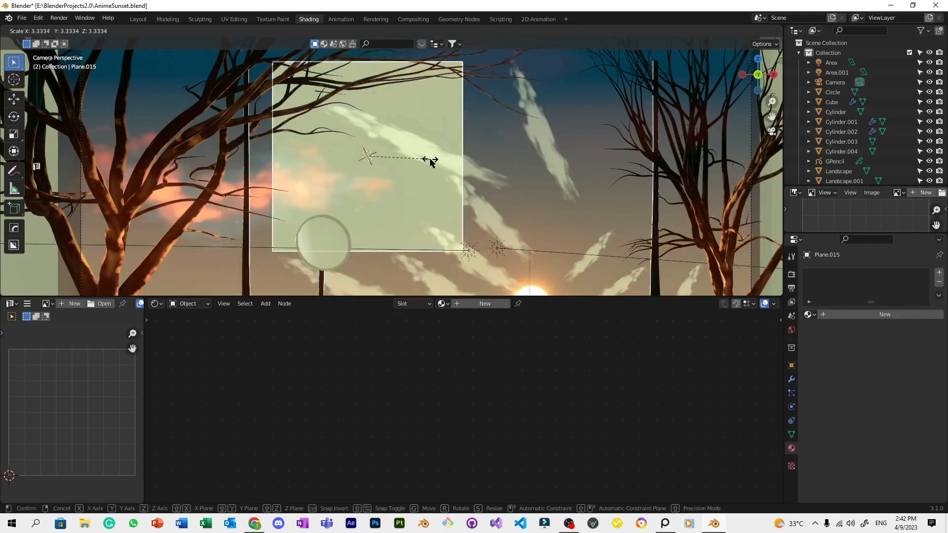
left_click(430, 163)
scroll(383, 173, "down", 5)
key("g")
left_click(415, 113)
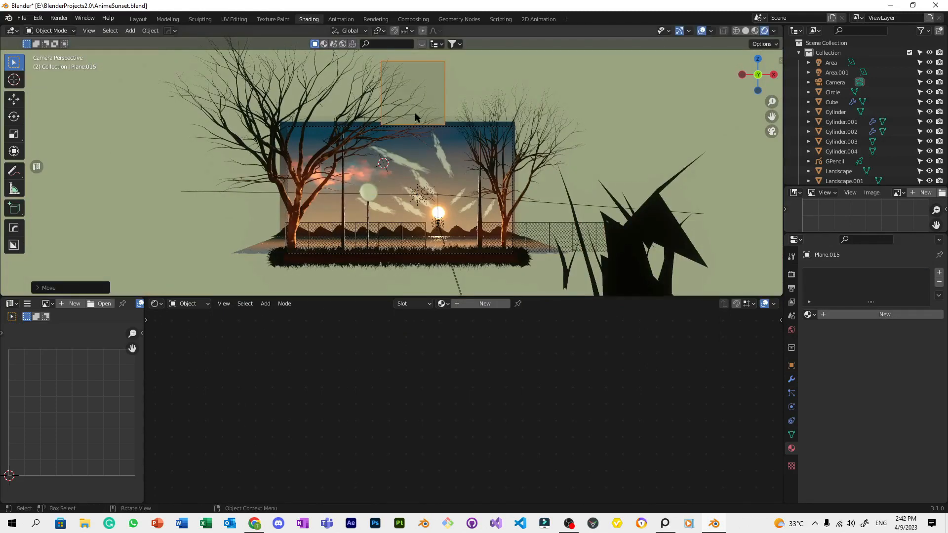
Assign the bent cloud plane's Clouds.2 material to the new square plane above the sky.
scroll(414, 113, "up", 4)
left_click(358, 164)
middle_click_drag(379, 164, 372, 218, "shift")
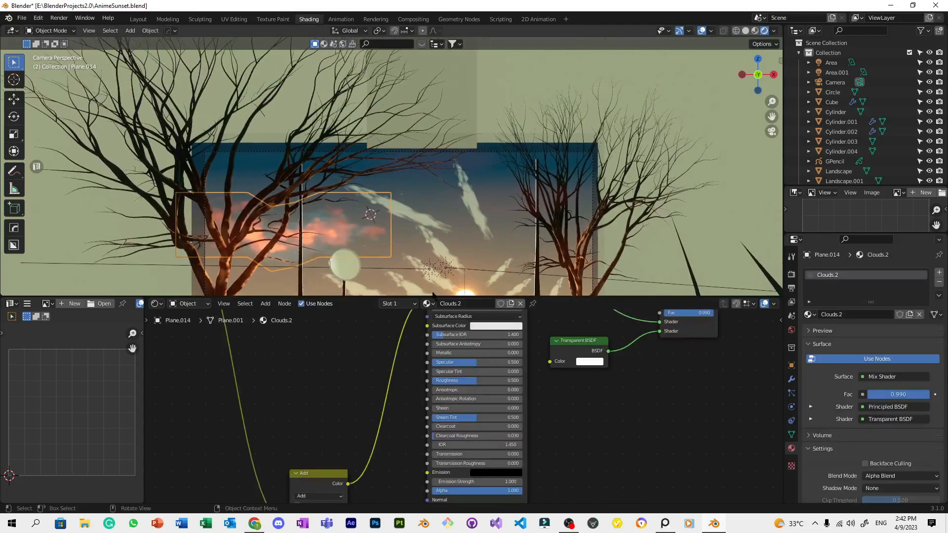
left_click_drag(428, 303, 465, 74)
Move the new cloud plane down into the upper sky between the two trees and save the project.
left_click(467, 85)
key("g")
left_click(478, 211)
scroll(477, 207, "up", 4)
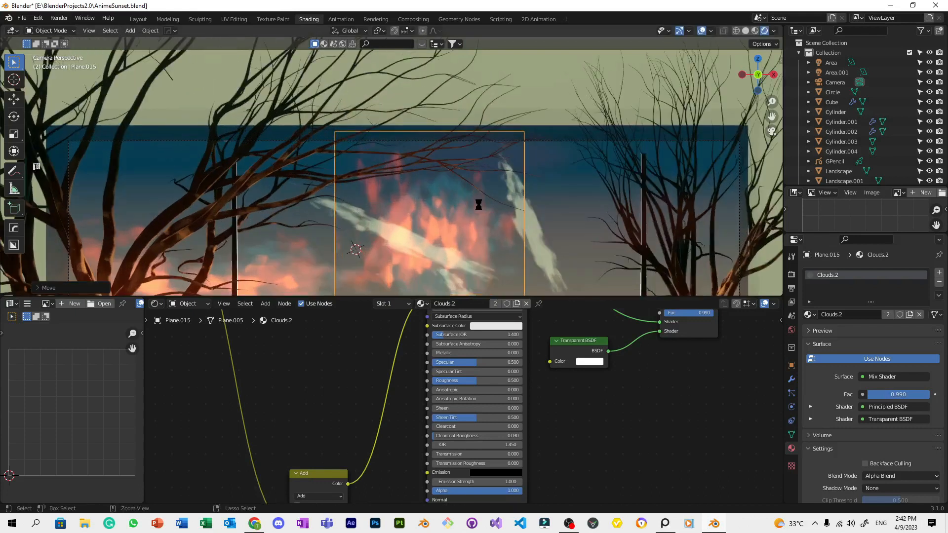
key("ctrl+s")
Stretch the new cloud plane along X to about twice its width.
key("s")
key("x")
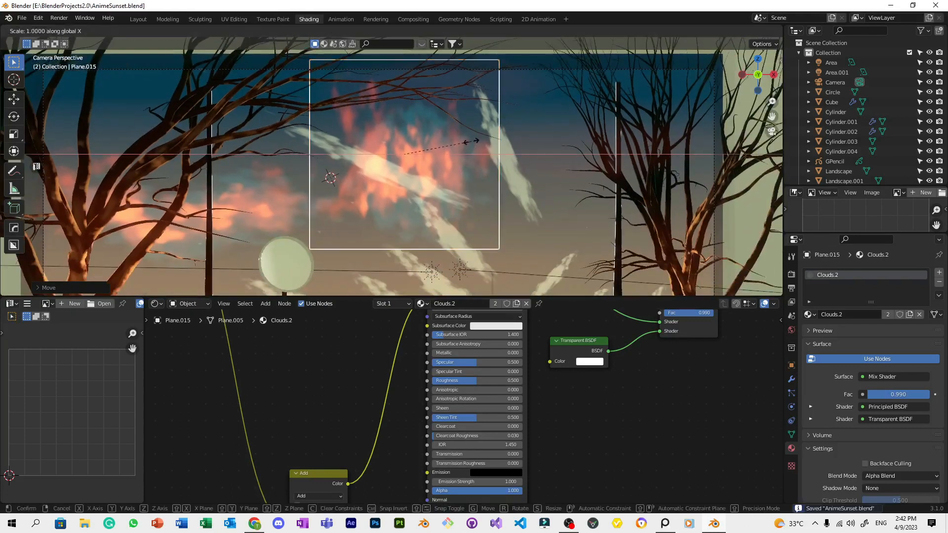
left_click(555, 150)
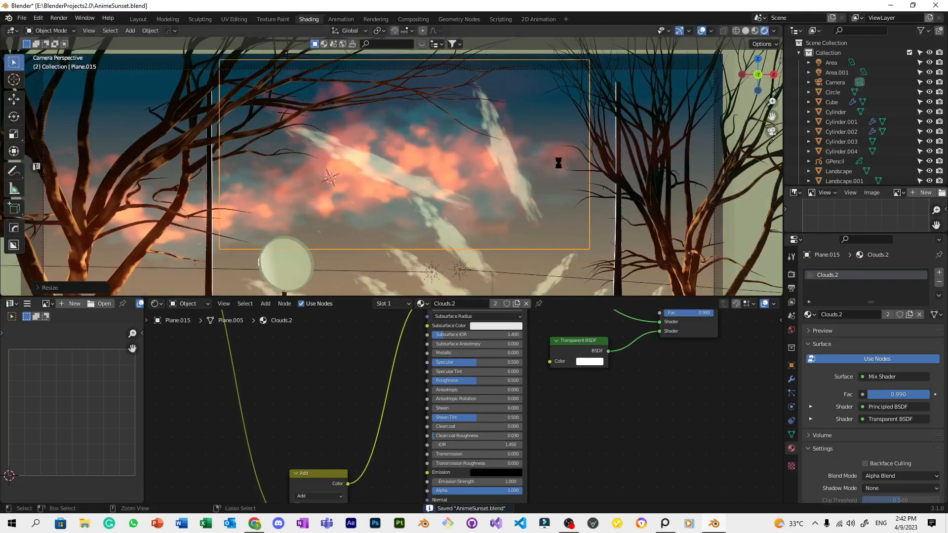
Scale the new cloud plane down uniformly to less than half its size and save the project.
scroll(542, 165, "down", 4)
key("s")
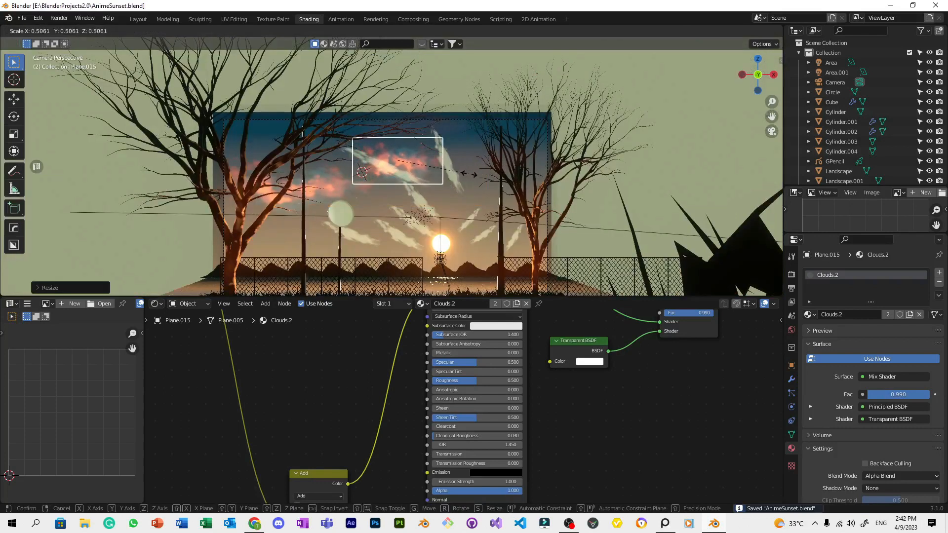
left_click(454, 170)
scroll(451, 165, "up", 5)
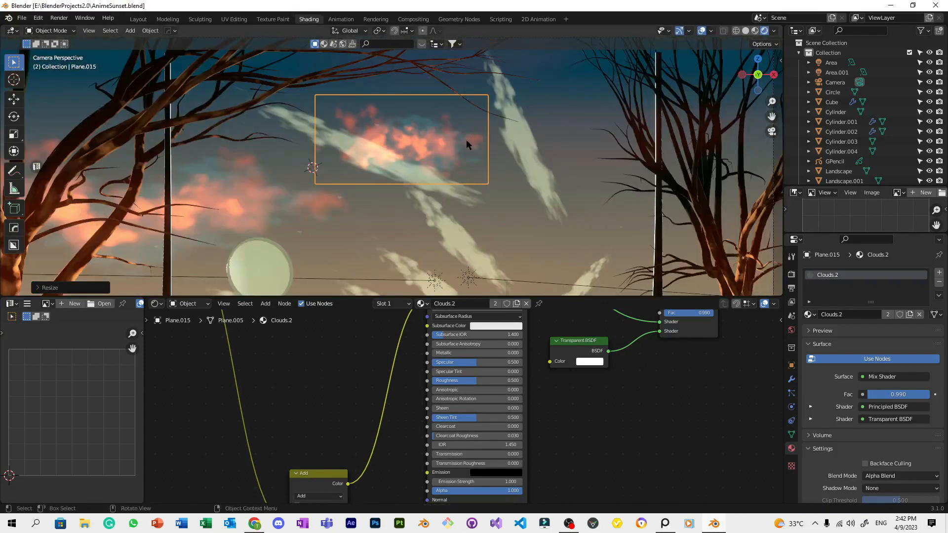
key("ctrl+s")
Resize the new cloud plane uniformly until it spans about two thirds of the gap between the tall poles, and save.
scroll(466, 143, "down", 5)
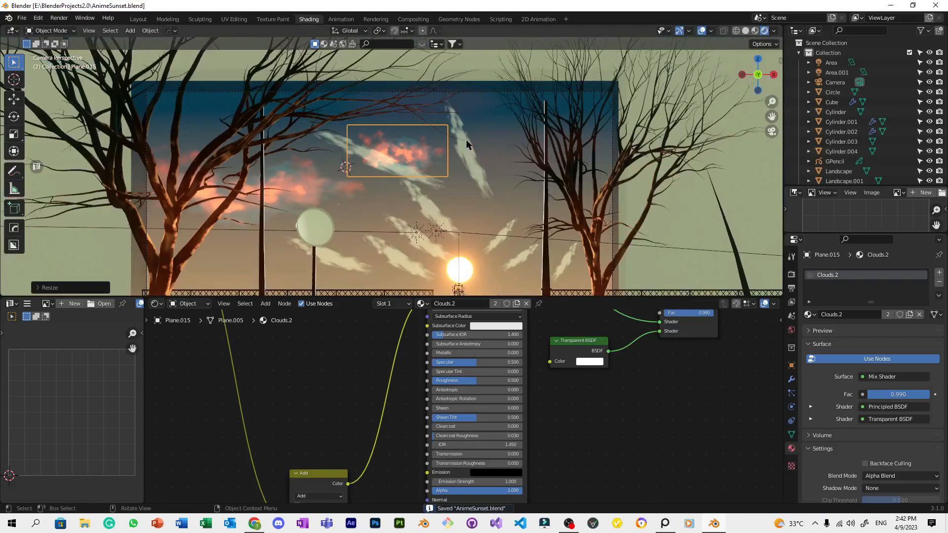
scroll(467, 144, "up", 3)
key("s")
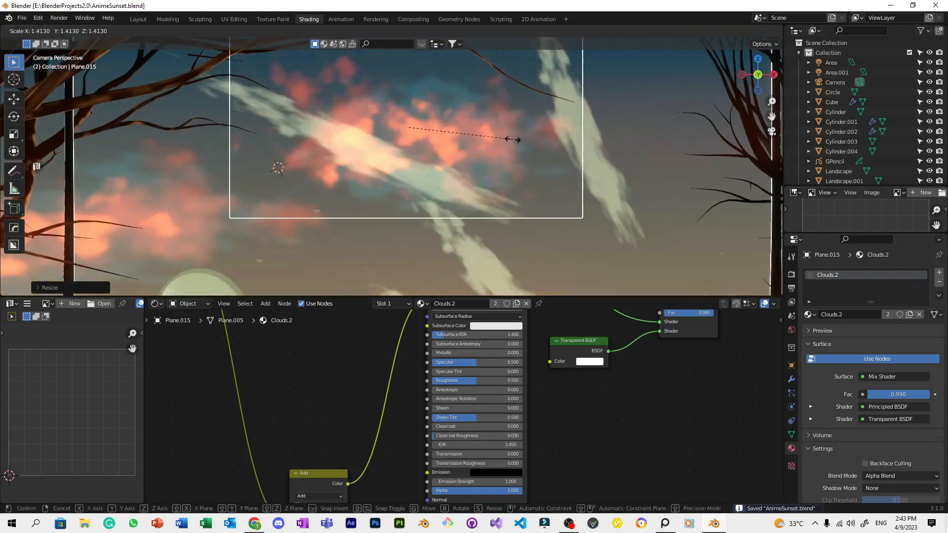
left_click(442, 141)
scroll(440, 141, "down", 3)
scroll(440, 142, "up", 1)
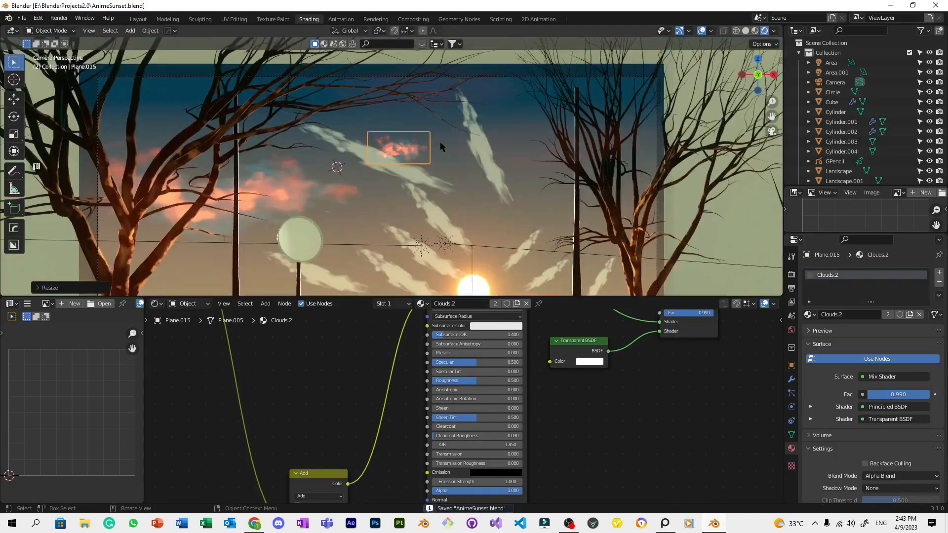
scroll(440, 141, "up", 2)
scroll(455, 140, "down", 3)
key("s")
left_click(580, 139)
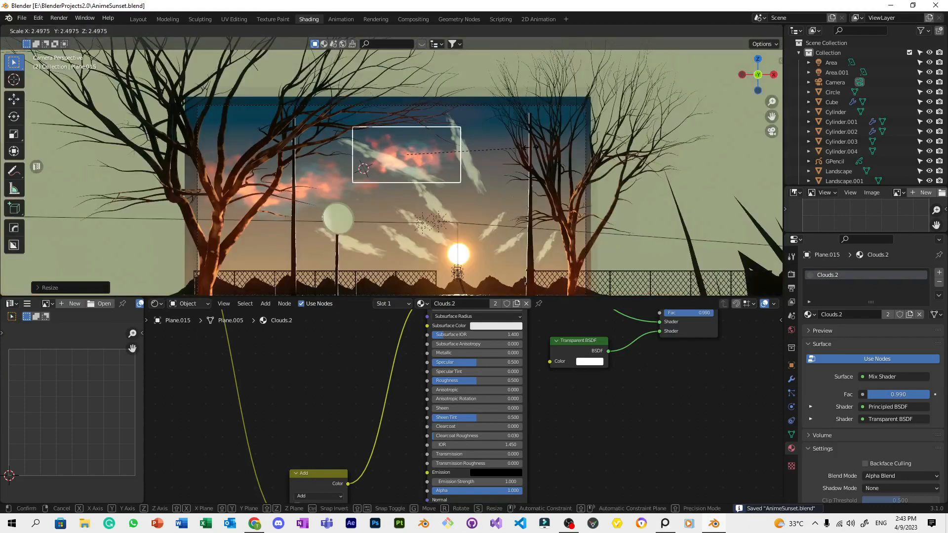
key("ctrl+s")
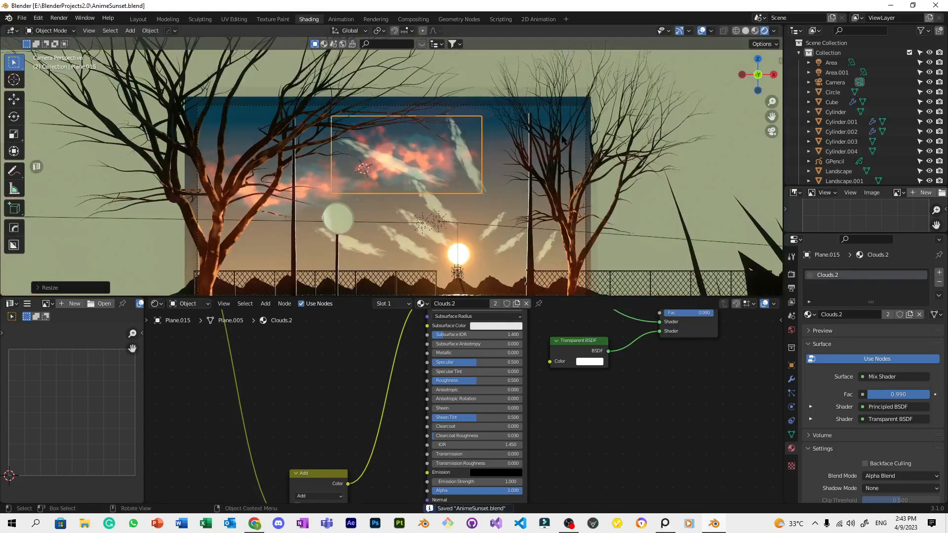
scroll(560, 140, "up", 3)
middle_click_drag(686, 393, 542, 340)
scroll(541, 341, "up", 2)
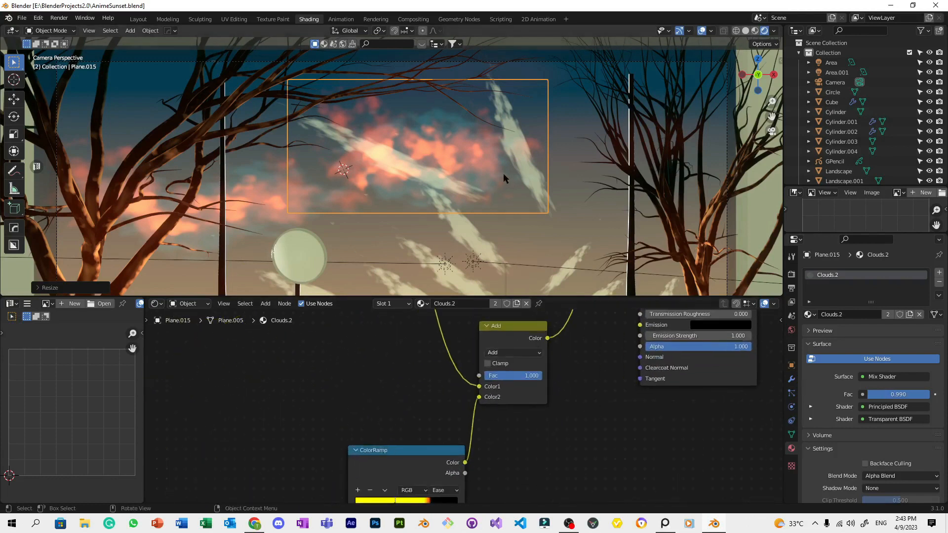
scroll(502, 176, "down", 2)
key("g")
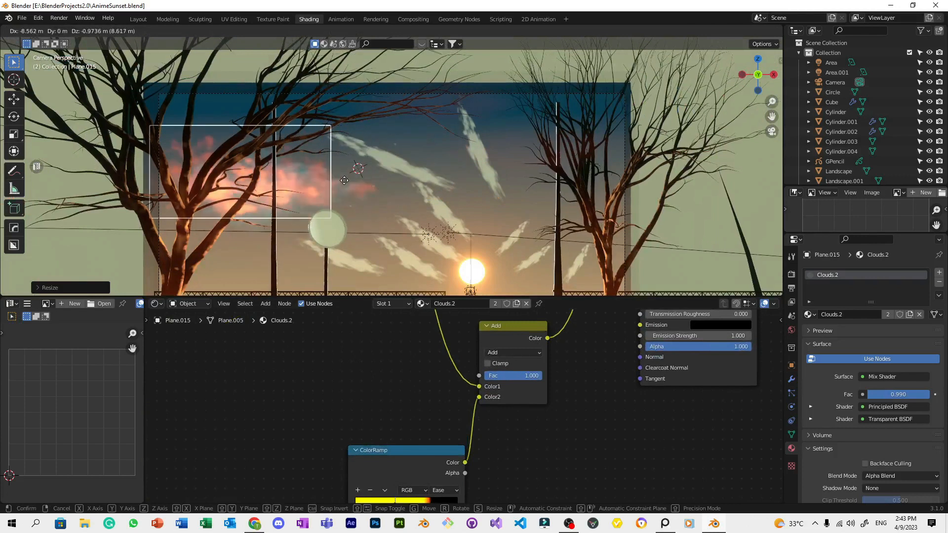
key("Escape")
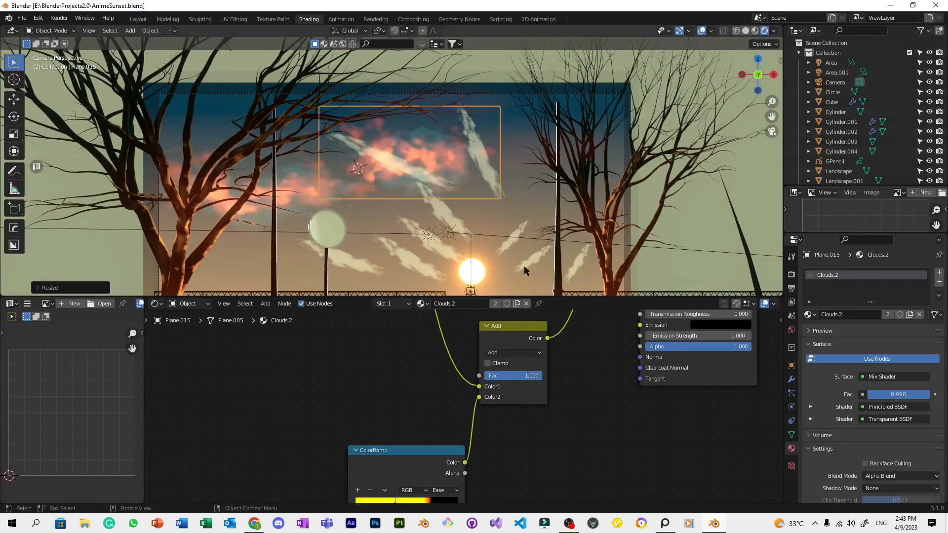
Insert a Hue Saturation Value node between the last Add node and the Principled BSDF's Base Color.
key("ctrl+s")
scroll(553, 368, "down", 12)
middle_click_drag(573, 332, 502, 392)
scroll(502, 391, "up", 3)
key("shift+a")
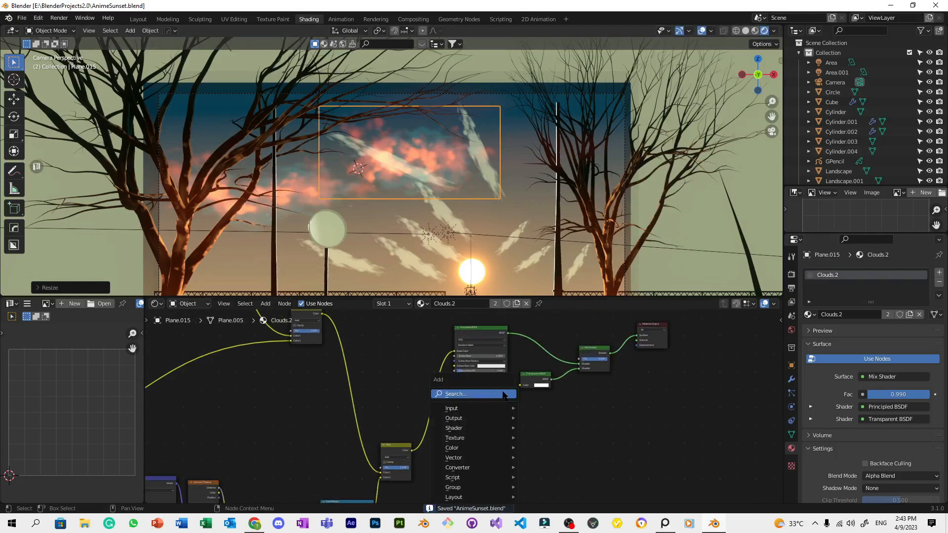
left_click(502, 392)
type("hu")
left_click(514, 409)
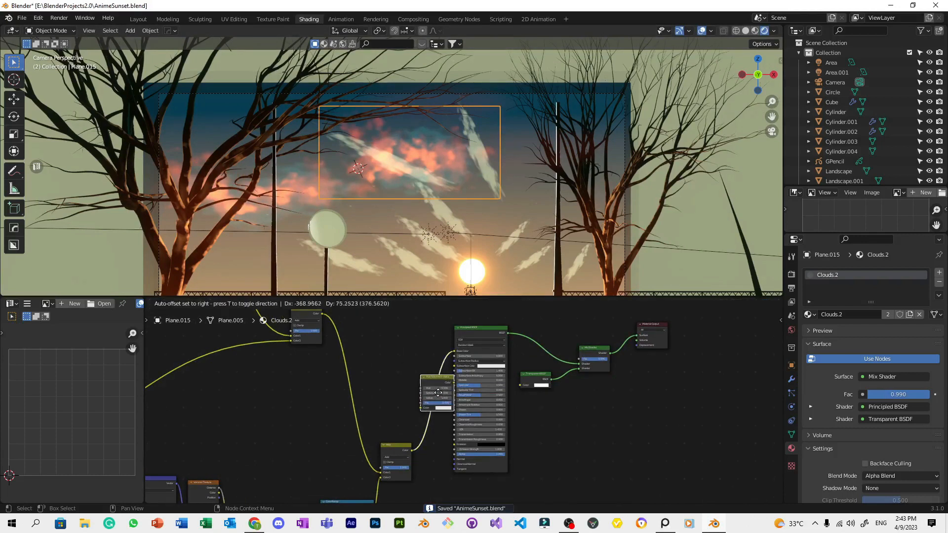
left_click(437, 396)
scroll(457, 401, "up", 6)
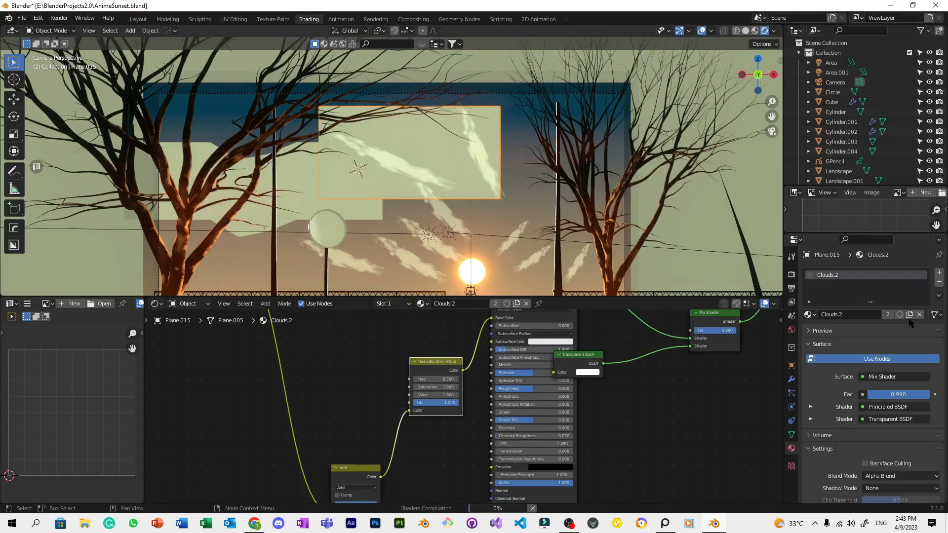
Make the new cloud plane's material a single-user copy, rename it Clouds.3 and save the project.
left_click(909, 316)
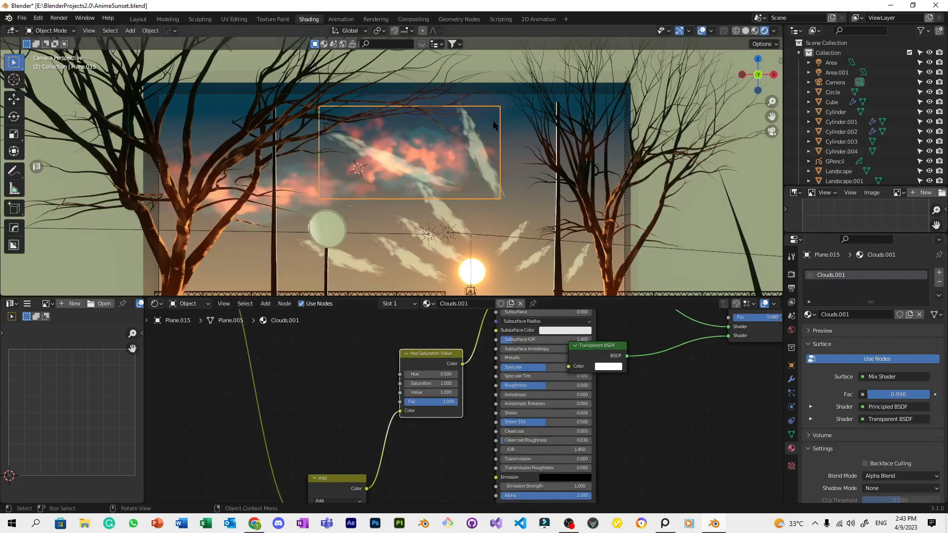
key("Tab")
key("Tab")
key("Return")
key("ctrl+s")
scroll(408, 266, "up", 2)
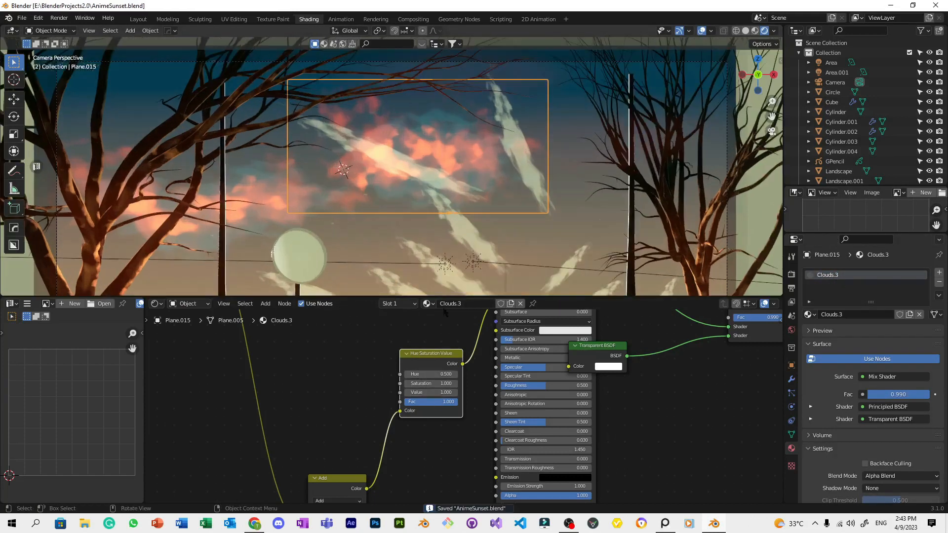
Try a Value of 2 and a Saturation of 2 in turn on the Hue Saturation Value node, undoing each trial.
left_click(429, 393)
type("2")
key("Return")
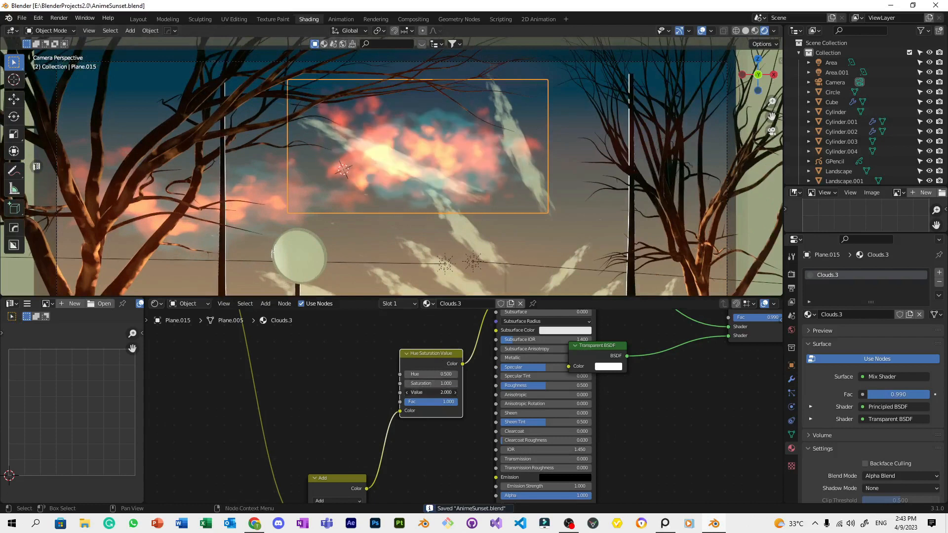
key("ctrl+z")
left_click_drag(429, 383, 457, 383)
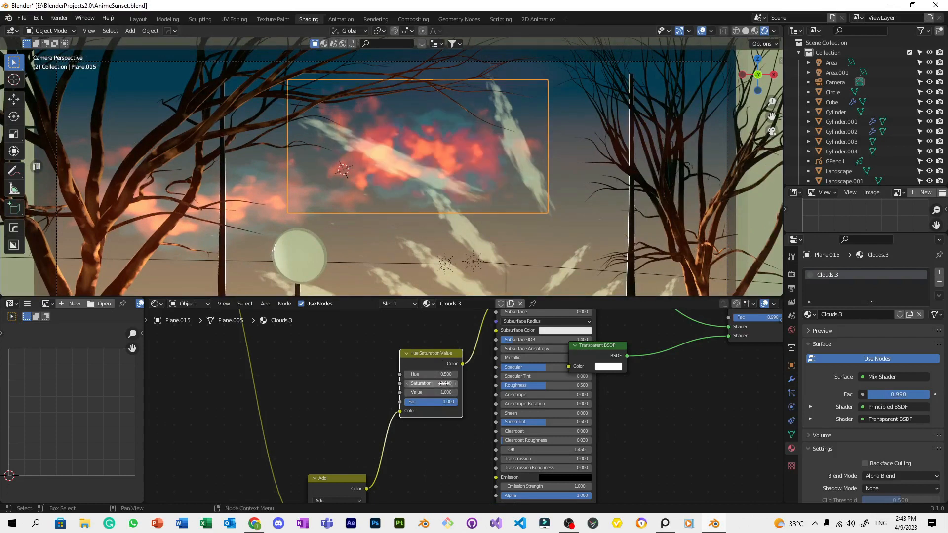
scroll(453, 151, "down", 3)
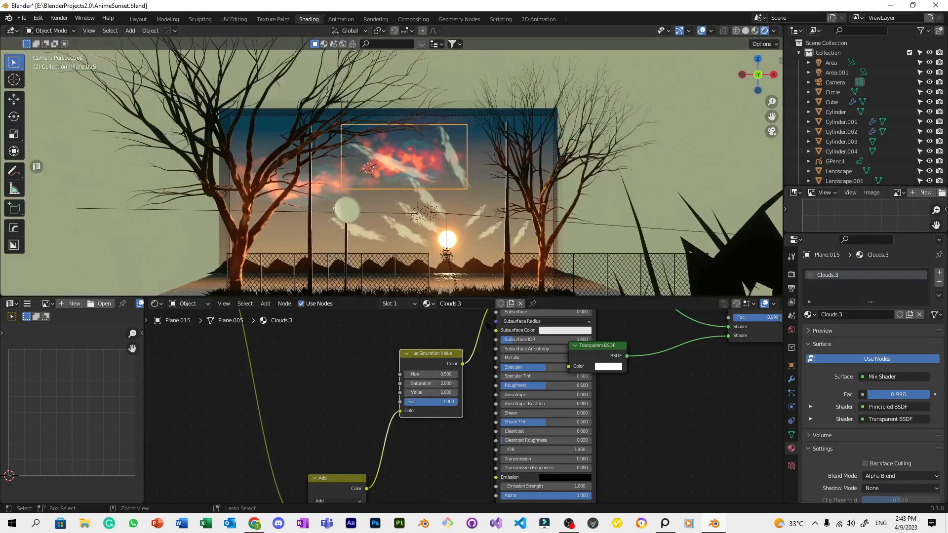
key("ctrl+z")
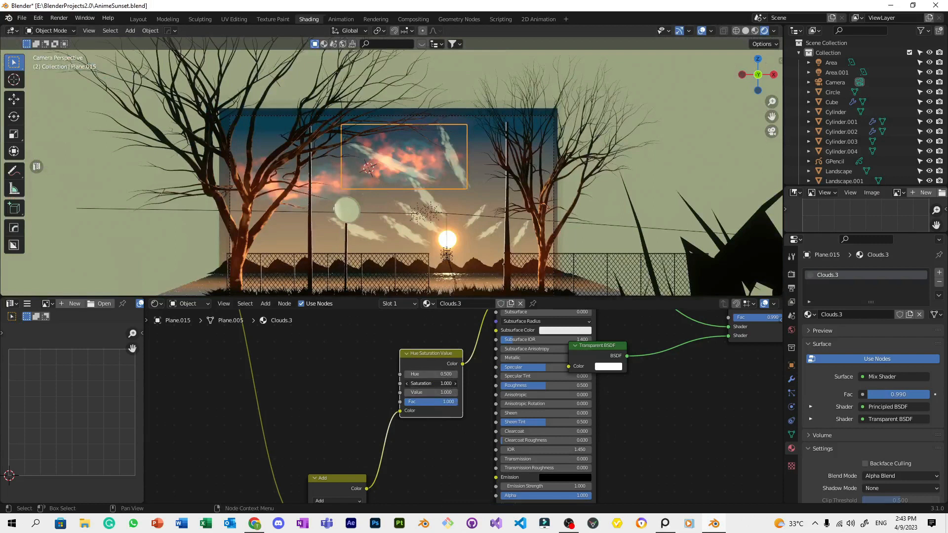
Set the Value of the Clouds.3 material's Hue Saturation Value node to 2 and save the project.
left_click_drag(429, 373, 455, 392)
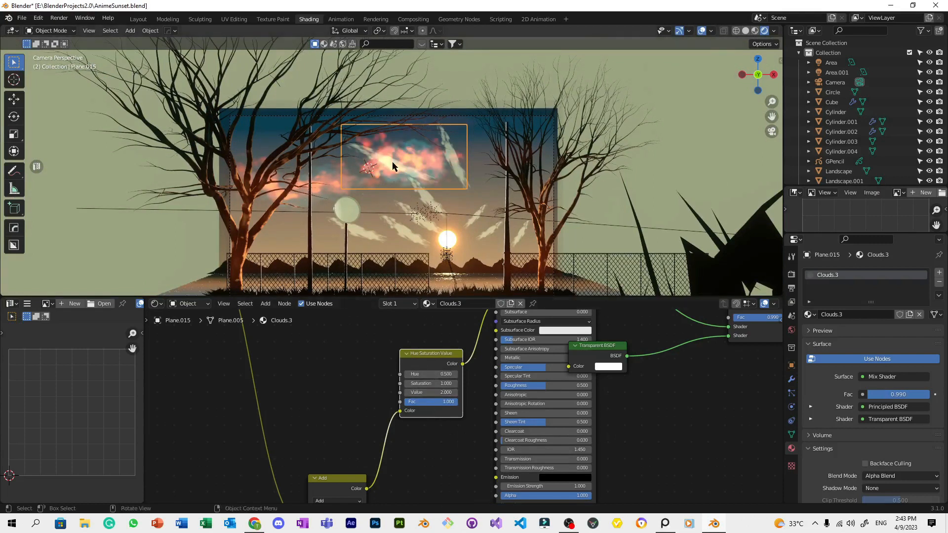
scroll(392, 178, "up", 5)
key("ctrl+s")
scroll(464, 176, "down", 8)
scroll(464, 177, "up", 4)
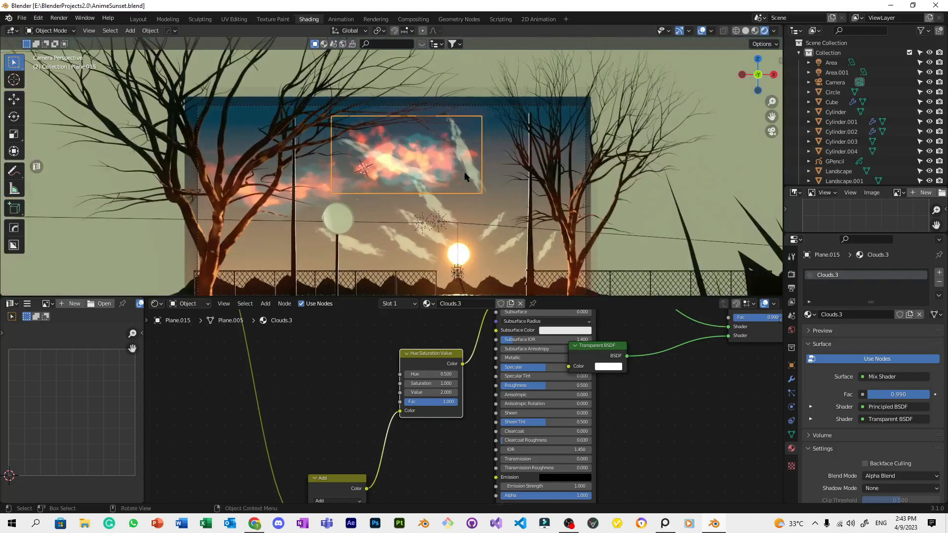
Move the Clouds.3 plane down beside the sun, overlapping the right-hand tree, and rotate it about 6 degrees clockwise.
scroll(506, 164, "up", 2)
key("r")
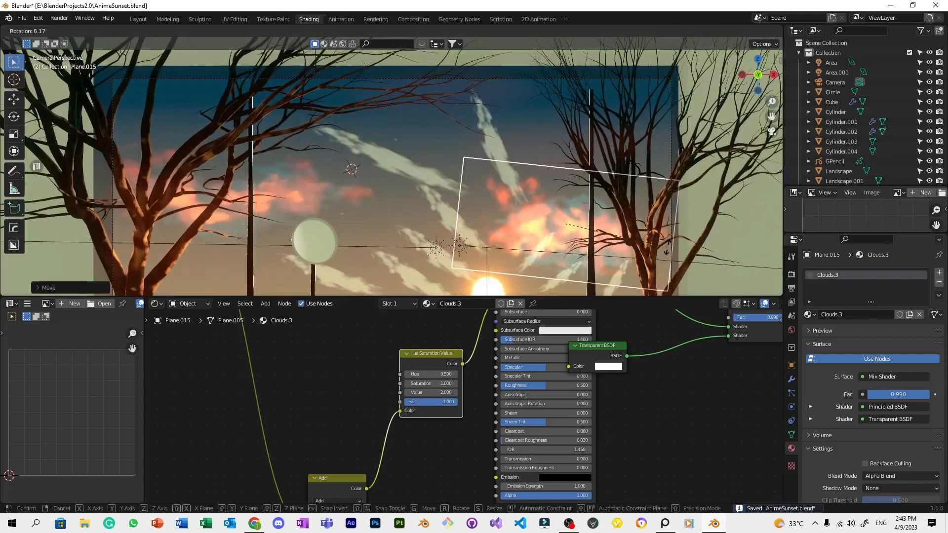
left_click(646, 231)
scroll(647, 231, "down", 6)
scroll(646, 231, "up", 2)
key("s")
key("x")
right_click(575, 216)
Flatten the Clouds.3 plane by scaling it along the global Z axis to about 0.6, and save the project.
key("s")
key("y")
key("y")
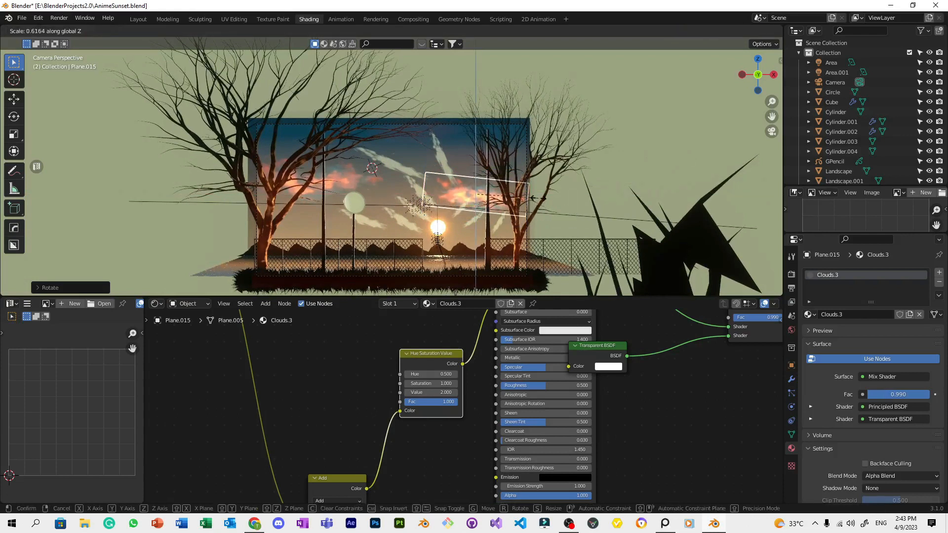
left_click(551, 206)
key("ctrl+s")
Move the flattened Clouds.3 plane so its clouds sit just above the sun between the two tall poles, and save.
scroll(551, 206, "up", 4)
key("g")
left_click(507, 169)
scroll(507, 170, "up", 2)
key("ctrl+s")
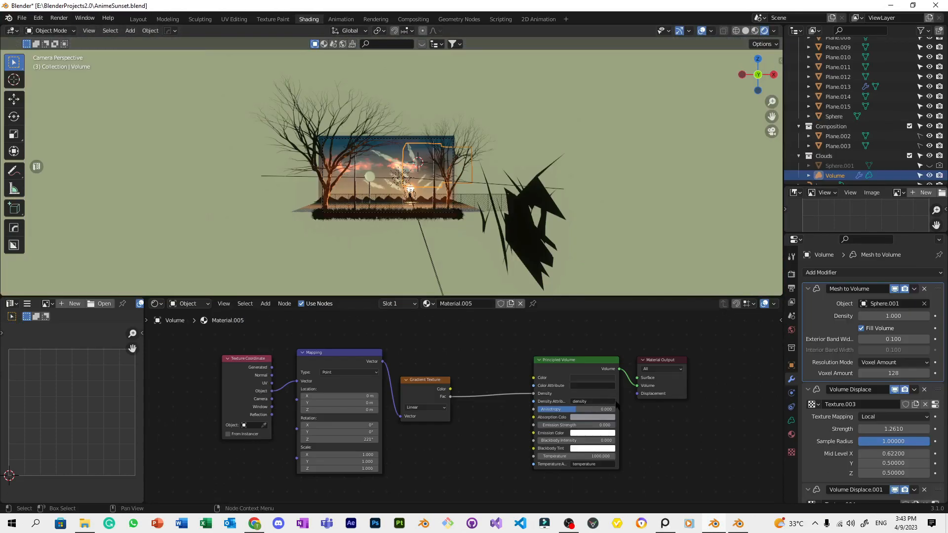
scroll(550, 166, "up", 6)
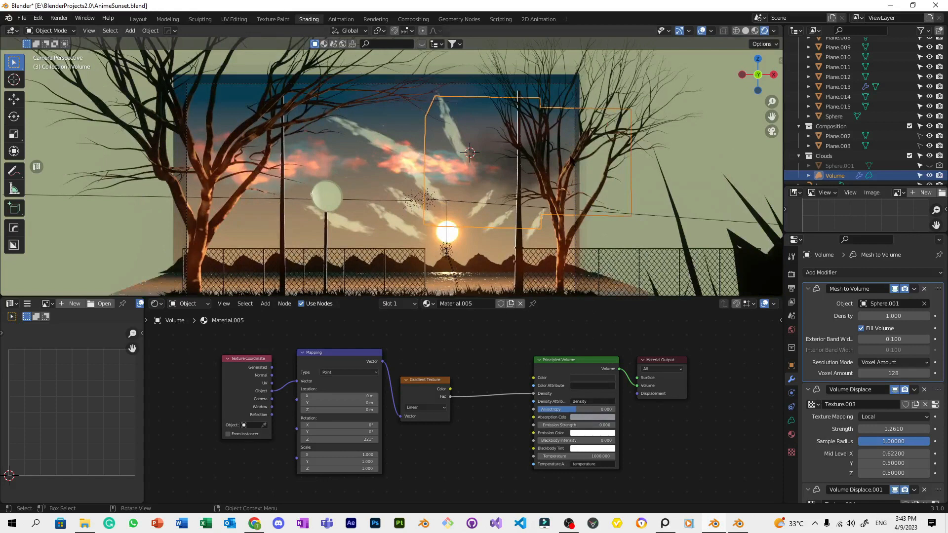
middle_click_drag(570, 159, 513, 139, "shift")
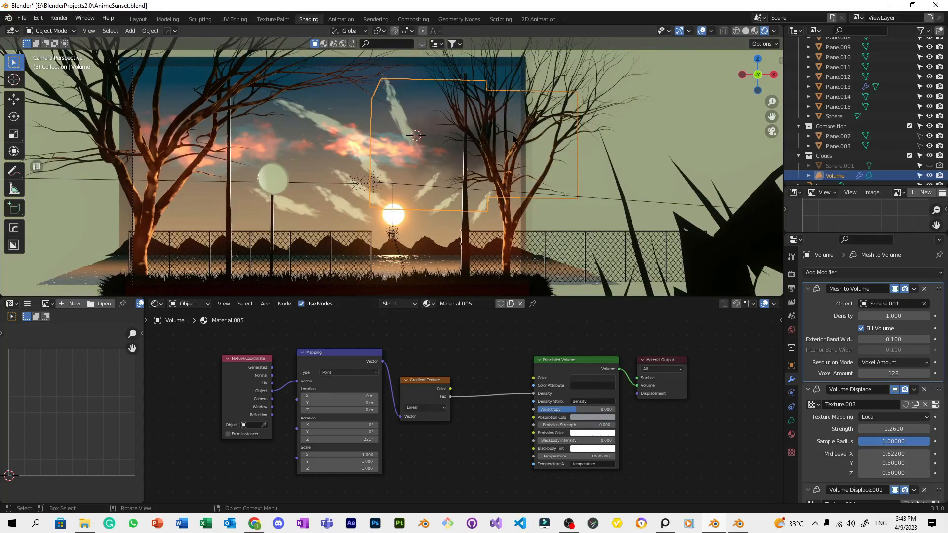
scroll(514, 138, "up", 1)
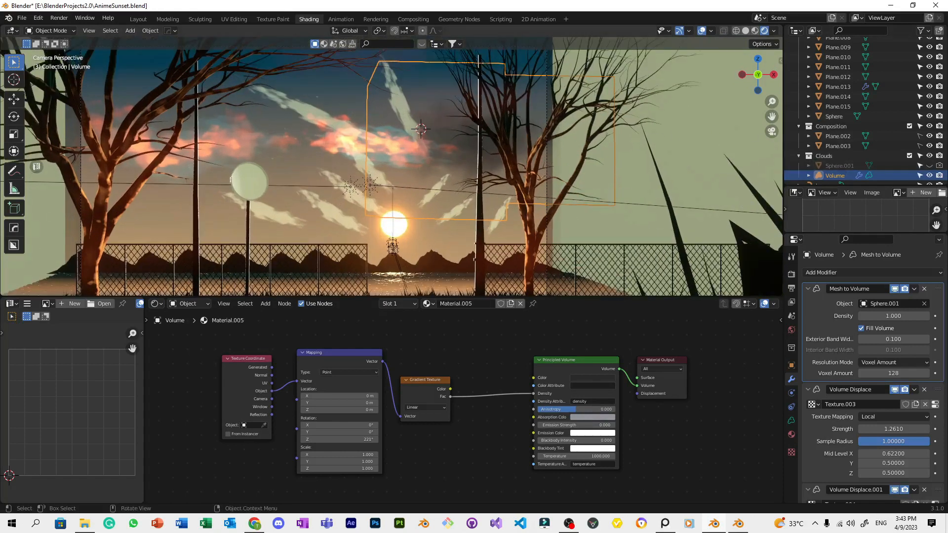
scroll(537, 116, "down", 1)
middle_click_drag(537, 117, 519, 111, "shift")
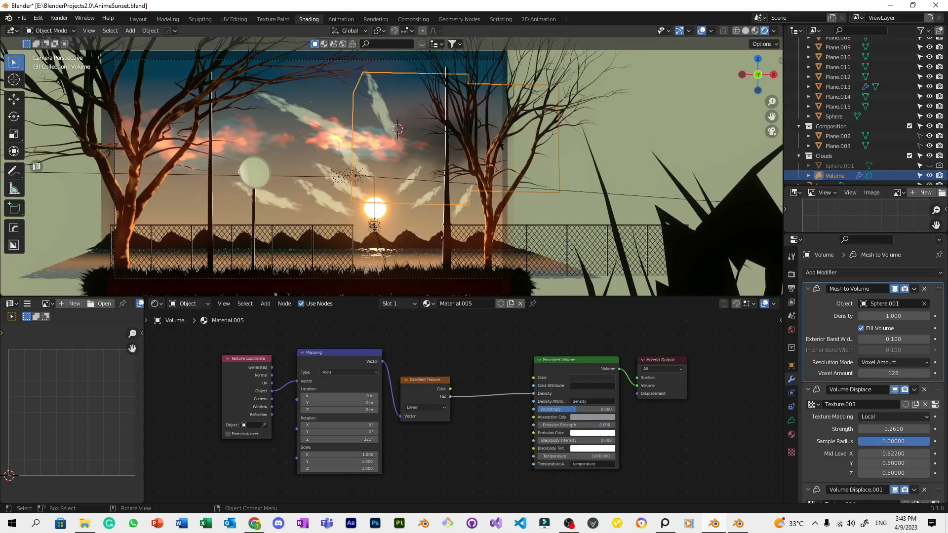
Show the hidden Sphere.001 cloud mesh in the viewport and review the Volume object's Mesh to Volume and Volume Displace modifiers.
left_click(929, 166)
scroll(620, 129, "up", 3)
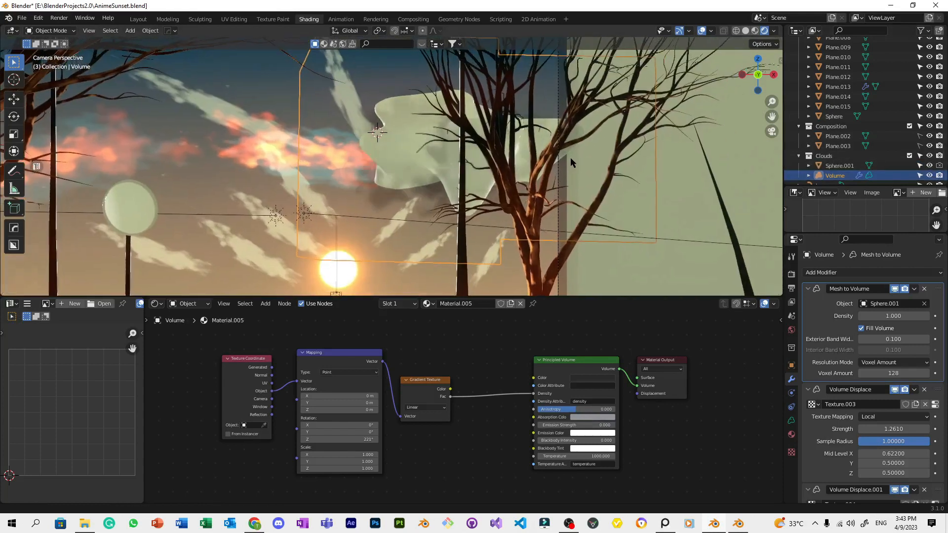
middle_click_drag(568, 186, 473, 173)
scroll(837, 147, "down", 3)
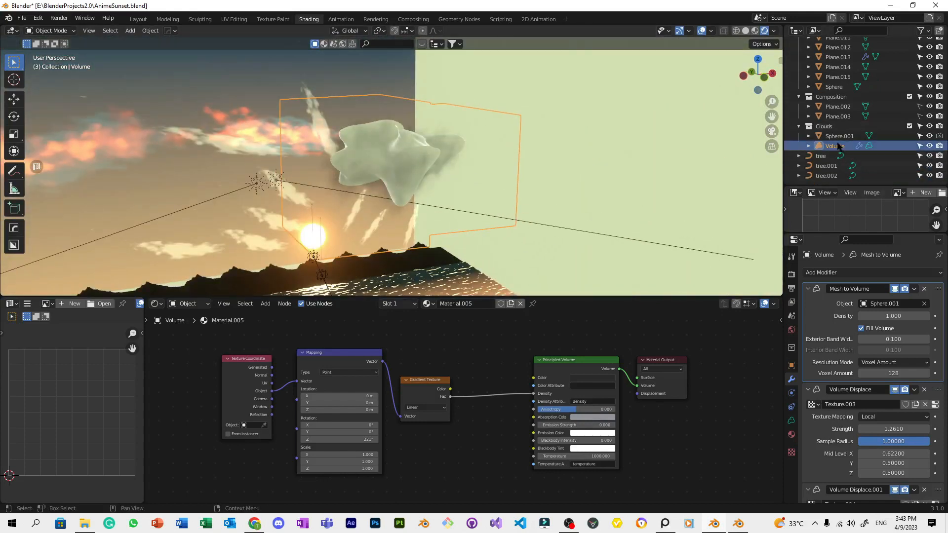
key("KP_0")
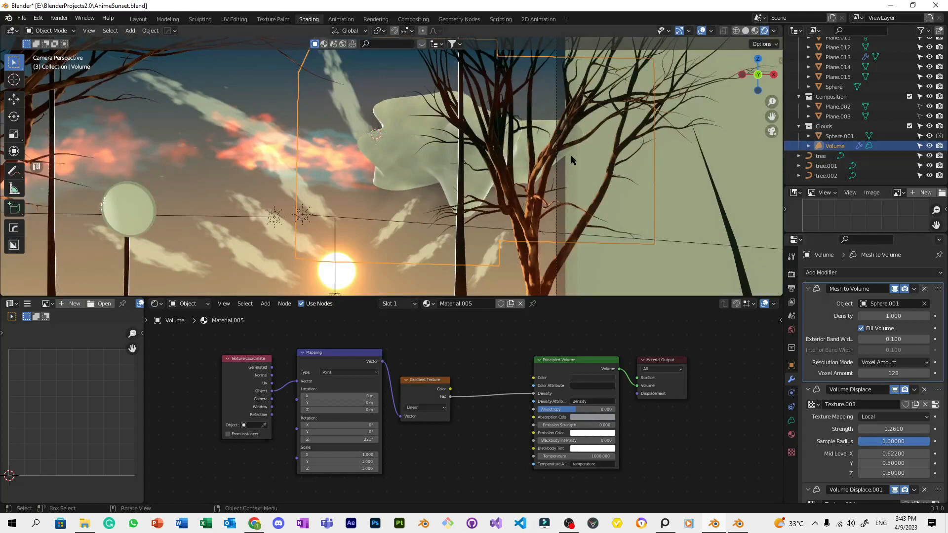
scroll(889, 399, "down", 5)
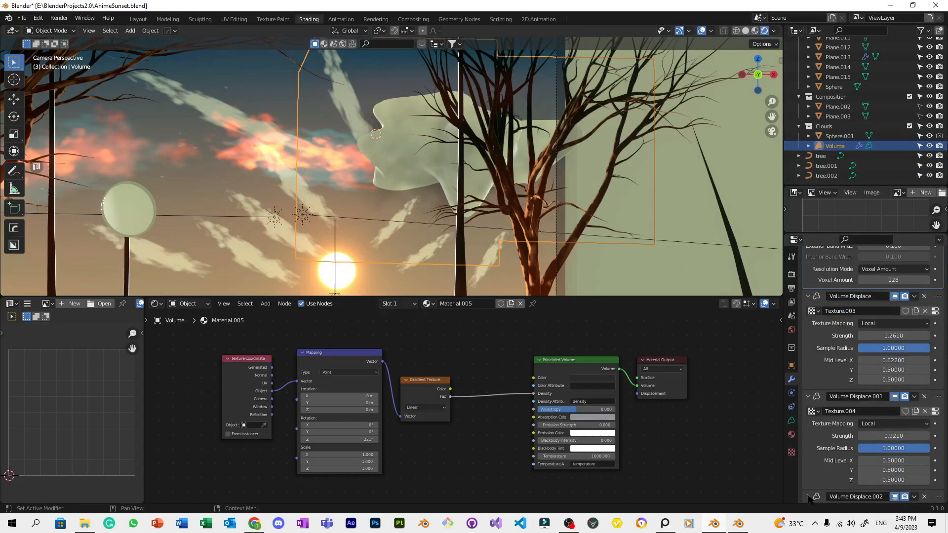
scroll(827, 422, "up", 5)
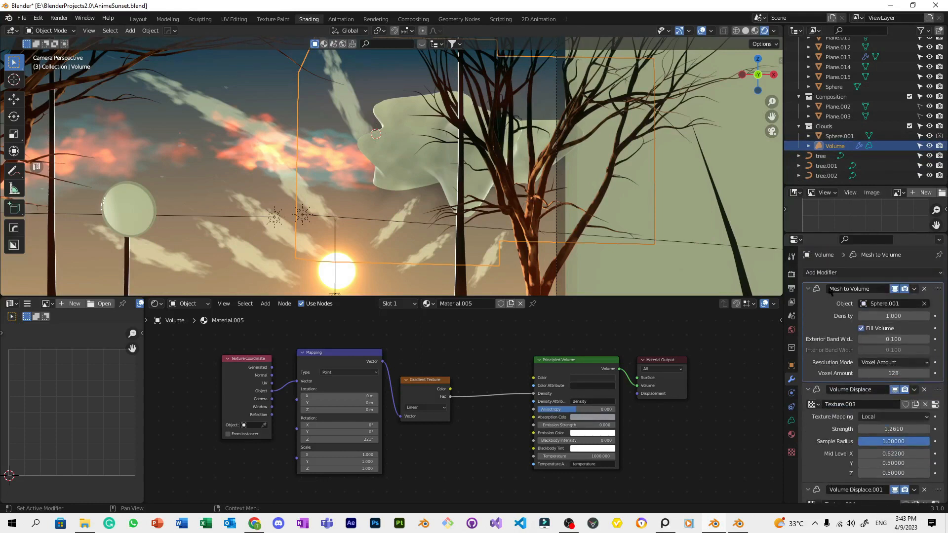
scroll(849, 291, "down", 10)
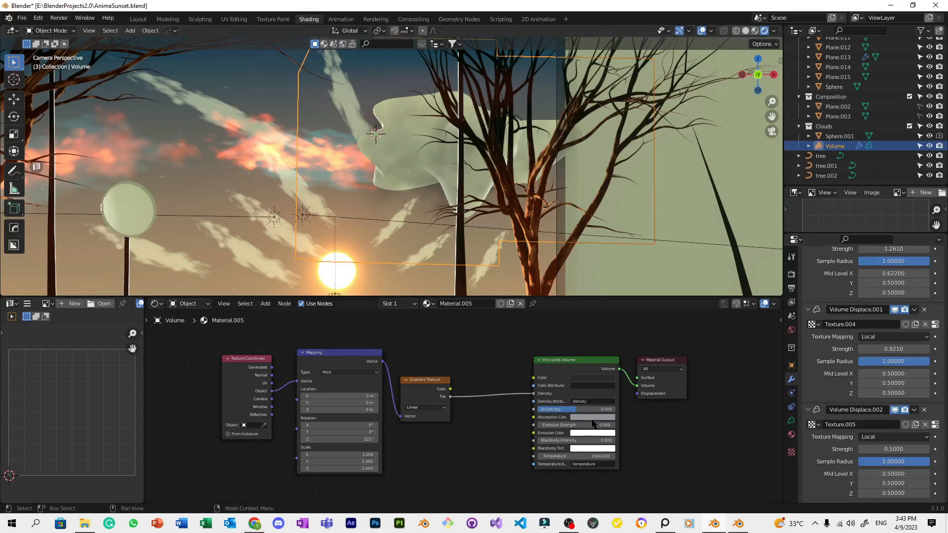
scroll(657, 326, "up", 1)
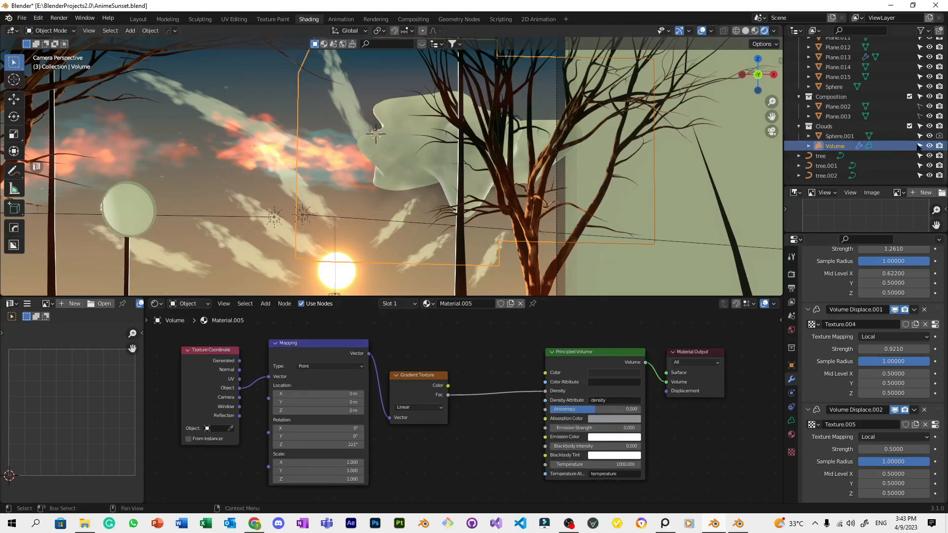
key("s")
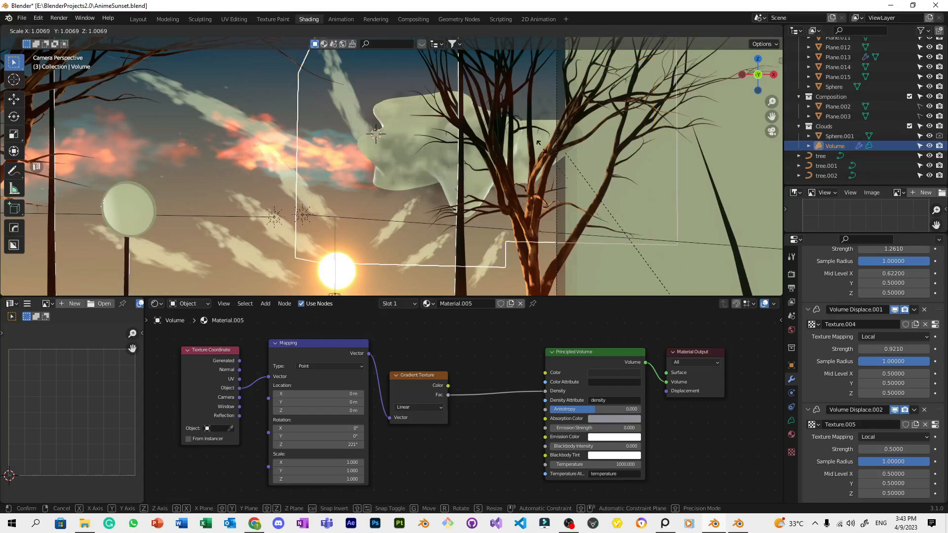
right_click(536, 147)
right_click(545, 148)
scroll(578, 213, "down", 5)
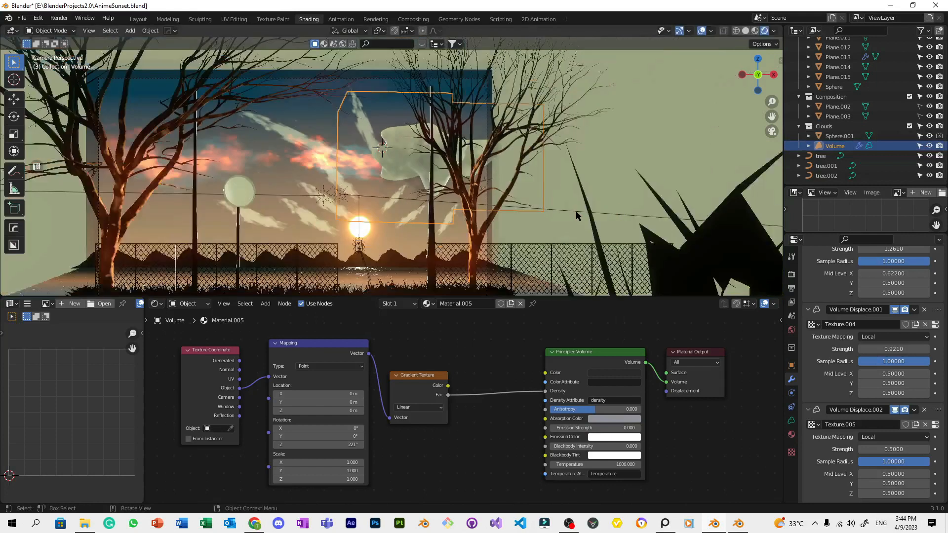
key("s")
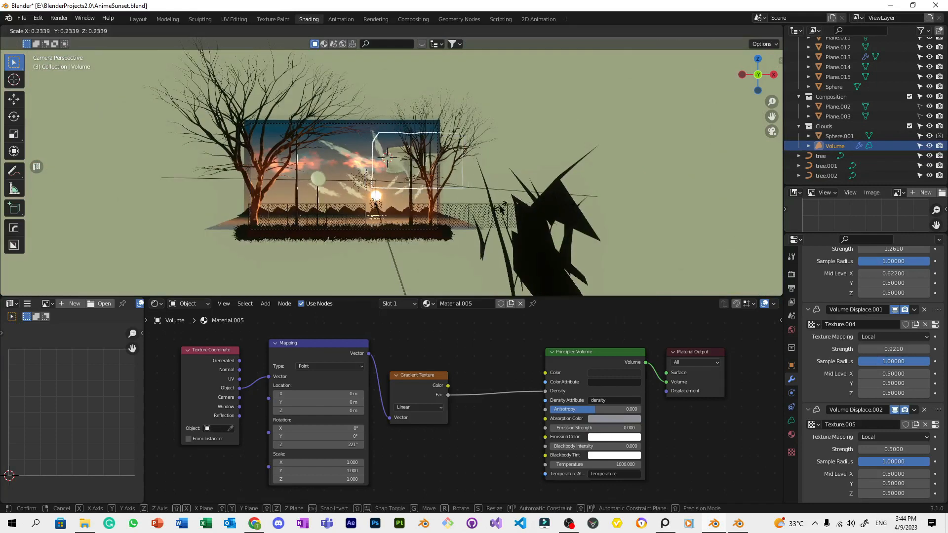
key("Escape")
Scale the Sphere.001 cloud mesh down uniformly and hide it in the viewport.
left_click(838, 136)
scroll(481, 173, "up", 5)
key("s")
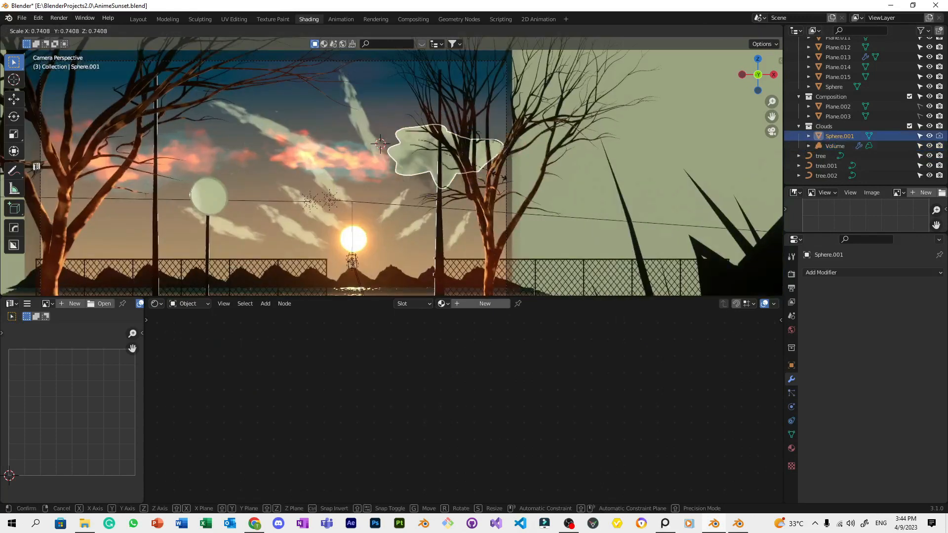
left_click(482, 174)
scroll(493, 185, "up", 3)
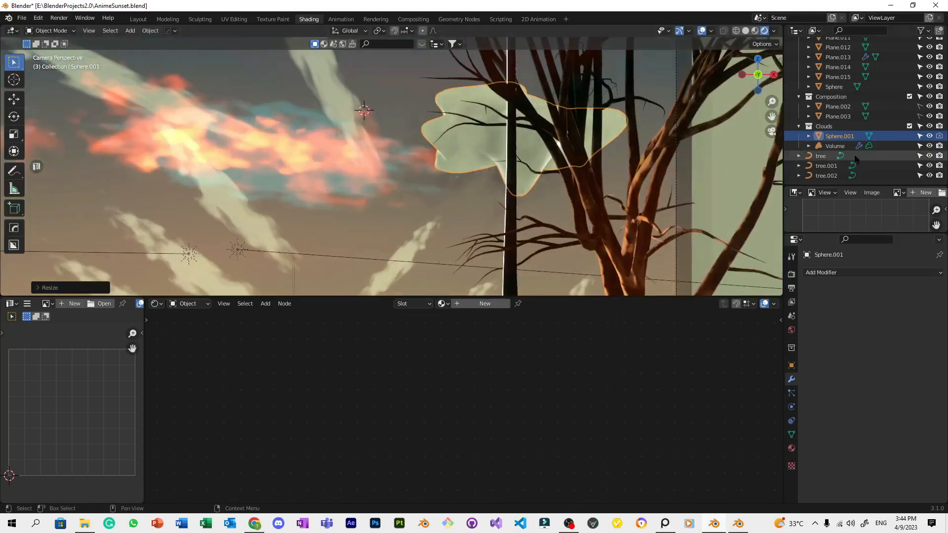
left_click(928, 136)
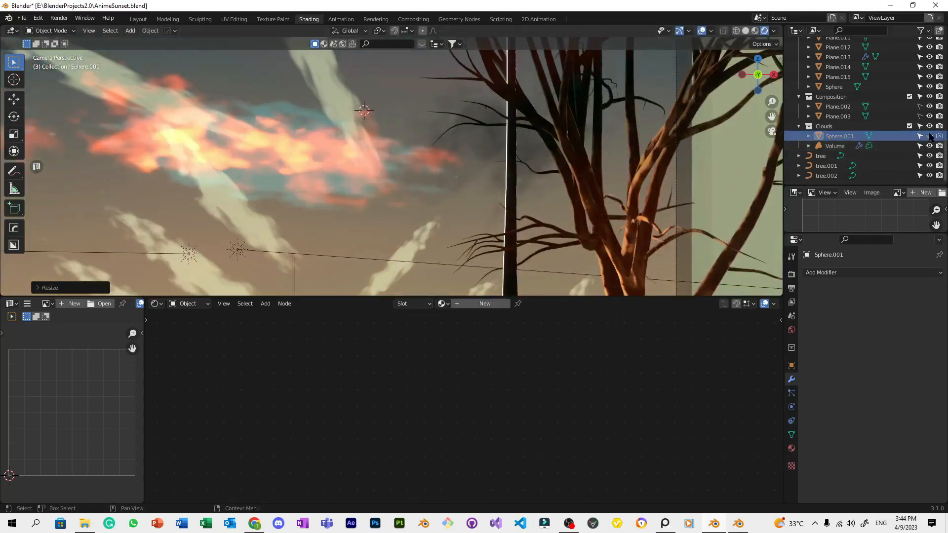
Darken the Volume object's Principled Volume color to black and try an Anisotropy of 1.000.
left_click(833, 147)
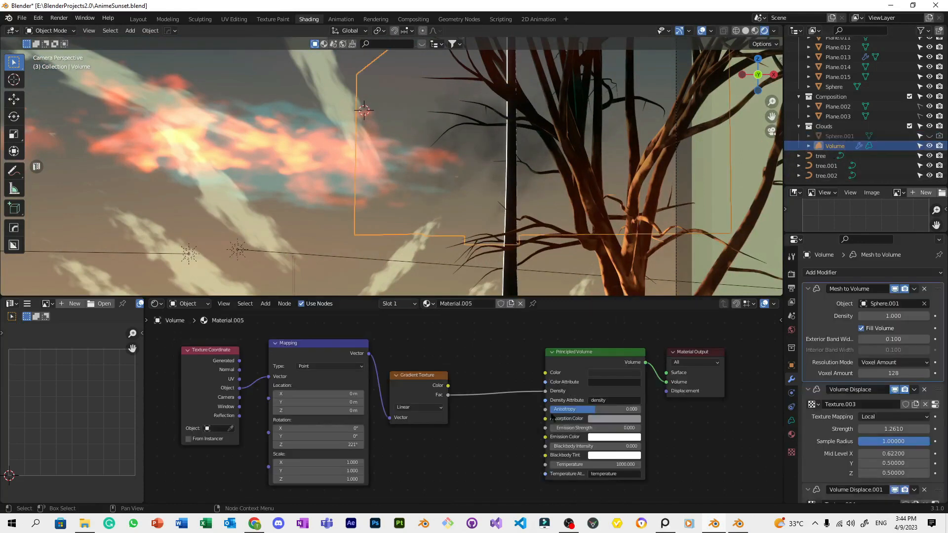
left_click(629, 368)
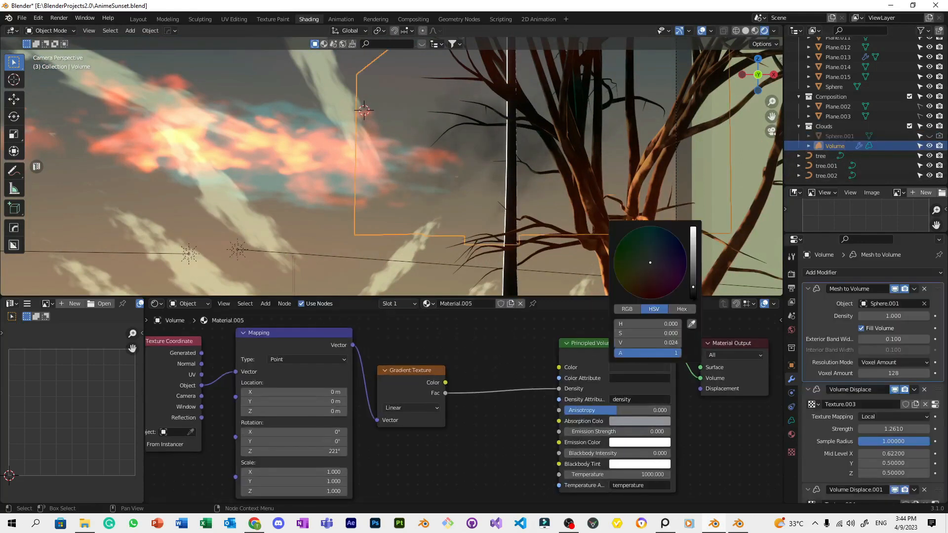
left_click_drag(617, 410, 669, 411)
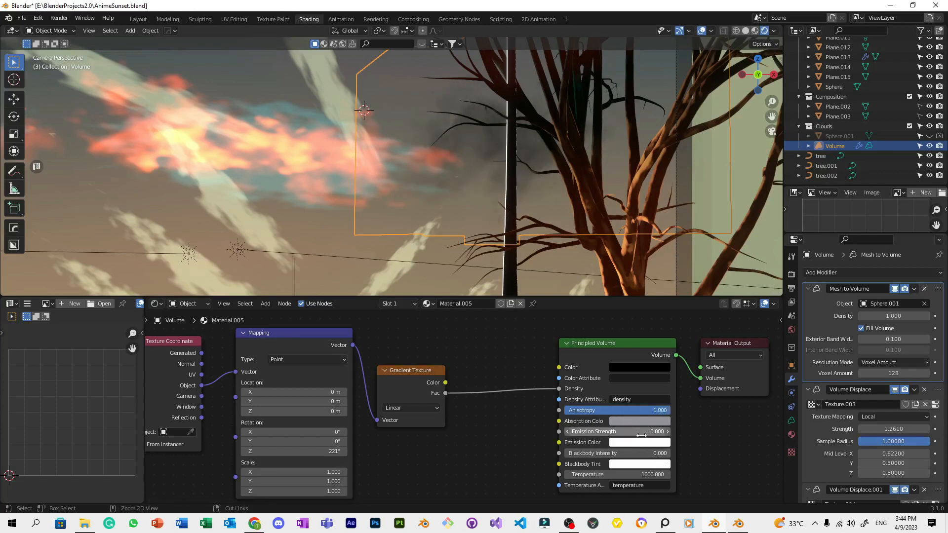
key("ctrl+z")
scroll(566, 250, "down", 2)
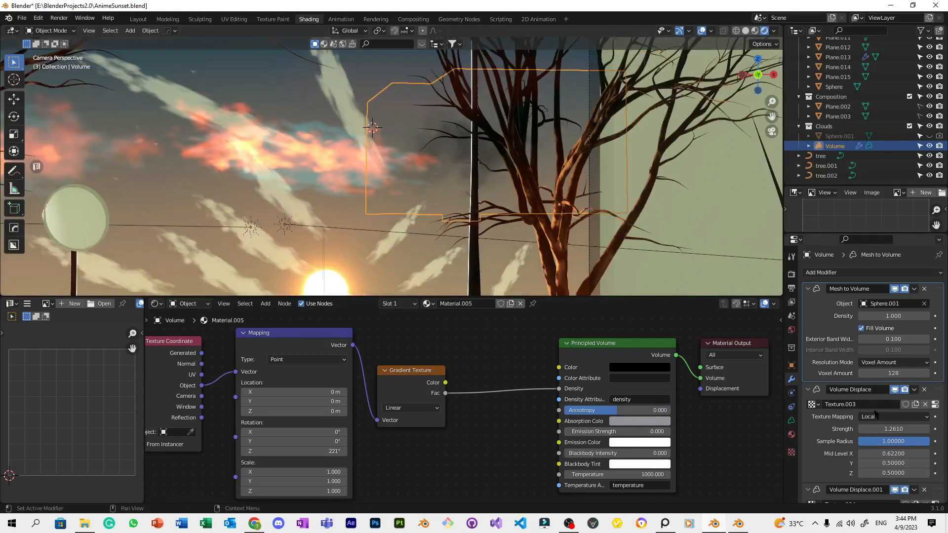
Try a Mesh to Volume density of 31.900 on the Volume object and undo it.
left_click(897, 316)
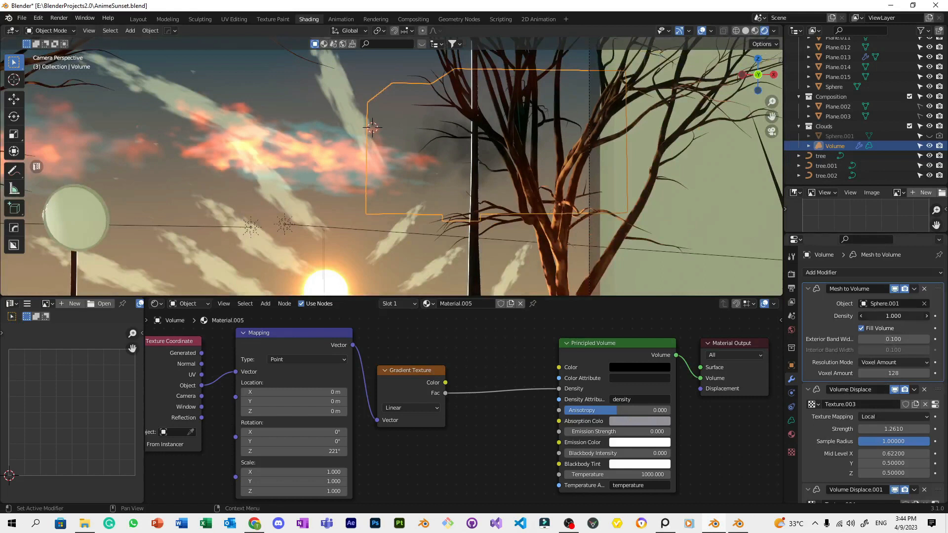
left_click_drag(898, 316, 928, 316)
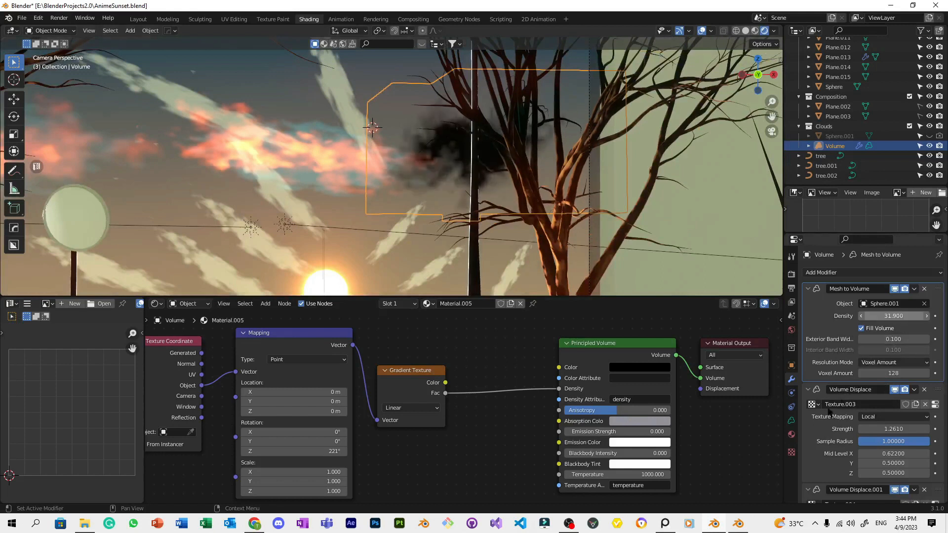
scroll(481, 188, "down", 2)
key("ctrl+z")
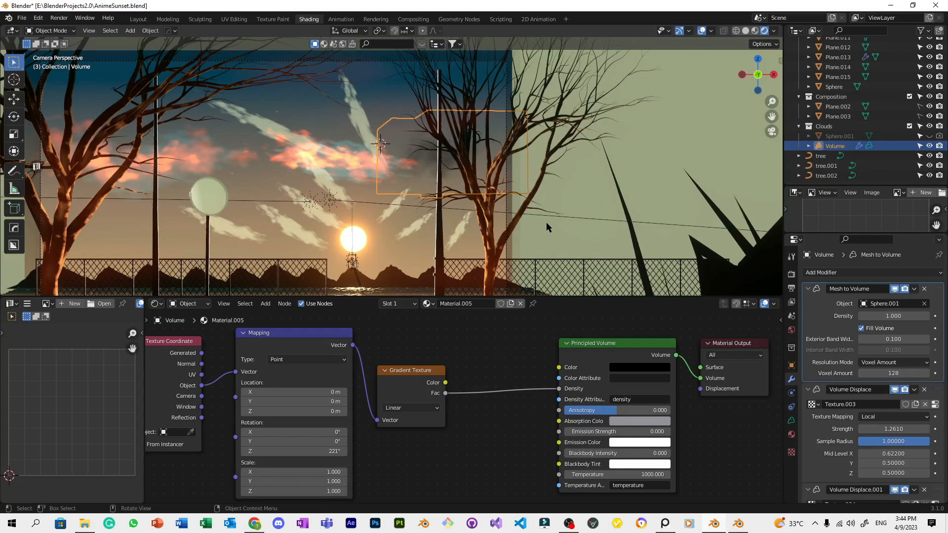
Set the Principled Volume color to a dark red with hue 0.009, saturation 1.000 and value 0.145.
scroll(546, 222, "up", 1)
left_click(644, 370)
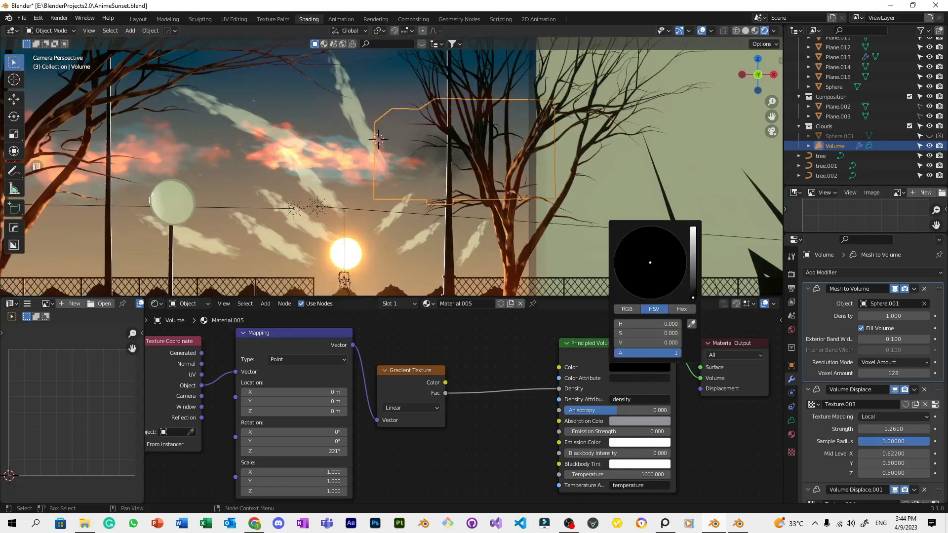
left_click(693, 291)
mouse_move(650, 262)
left_mouse_down()
mouse_move(643, 300)
mouse_move(693, 268)
left_mouse_up()
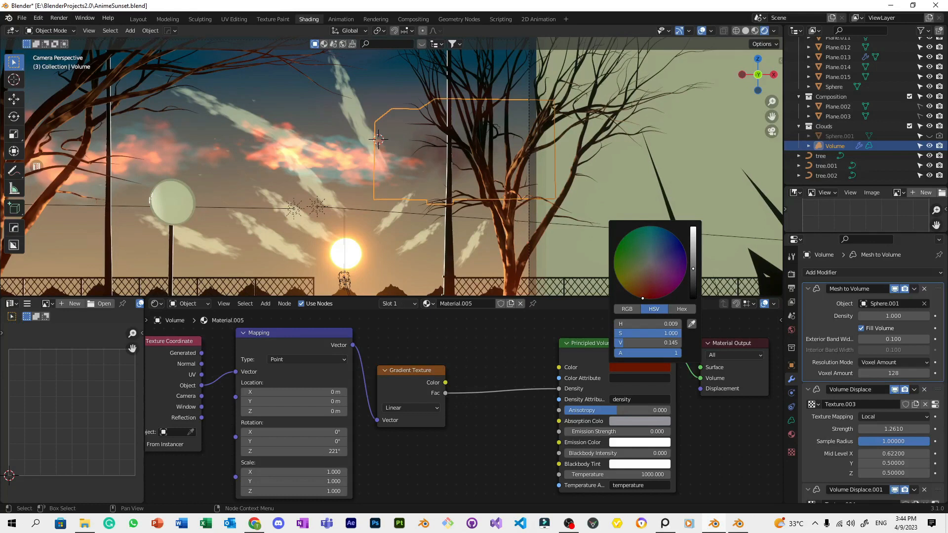
Set the Mesh to Volume density to 2 and save the file.
mouse_move(892, 315)
left_mouse_down()
mouse_move(943, 316)
mouse_move(897, 317)
left_mouse_up()
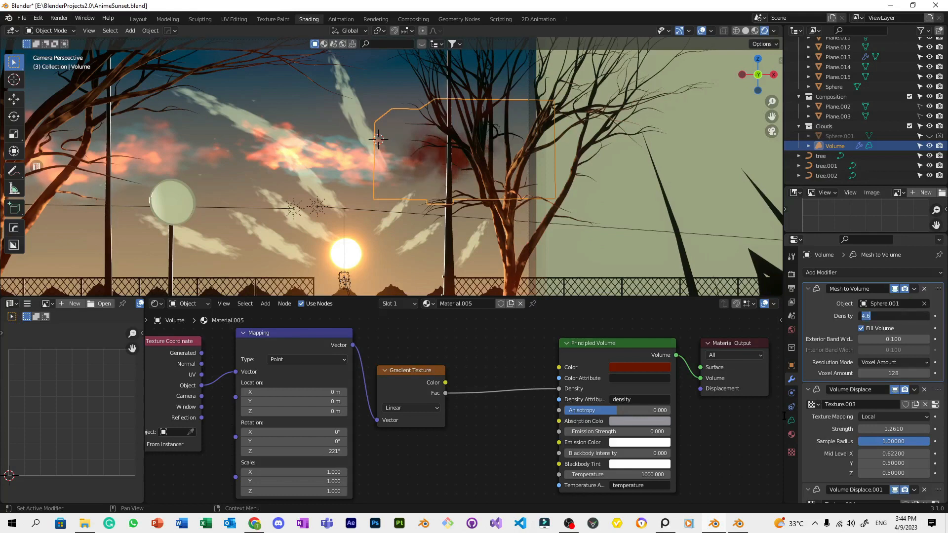
type("2")
key("Return")
scroll(395, 173, "down", 3)
key("ctrl+s")
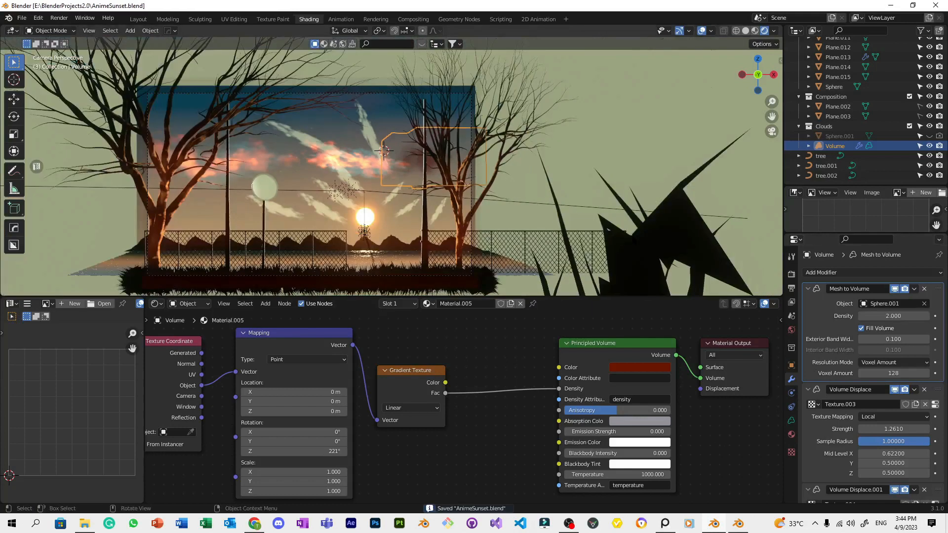
Show the Sphere.001 mesh in the viewport again and select it.
left_click(929, 135)
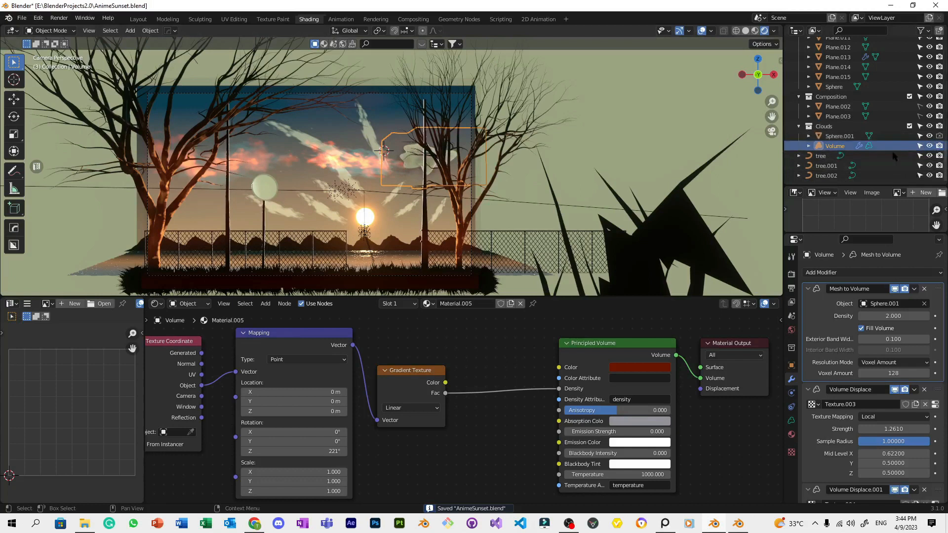
scroll(612, 186, "up", 2)
left_click(839, 136, "ctrl")
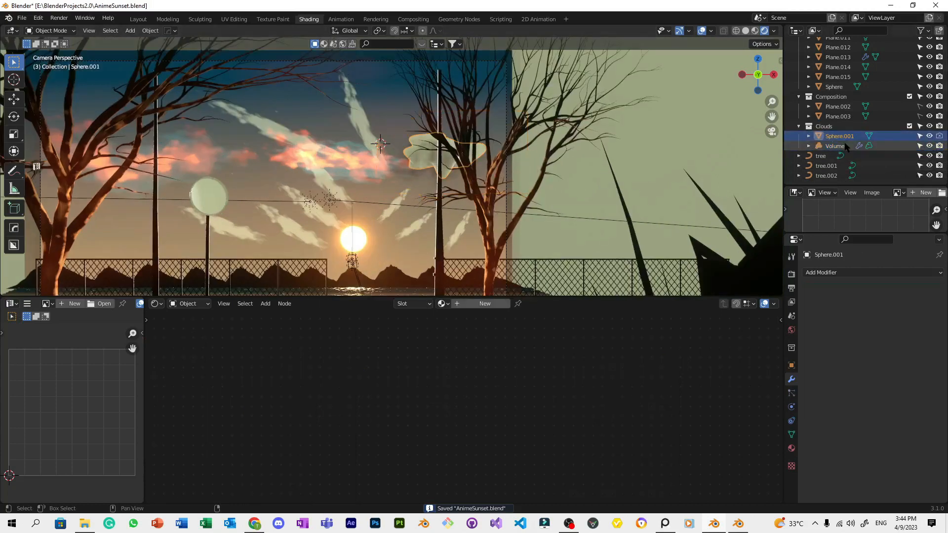
Try scaling Sphere.001 together with the Volume object along the X axis.
scroll(553, 183, "up", 3)
key("s")
key("x")
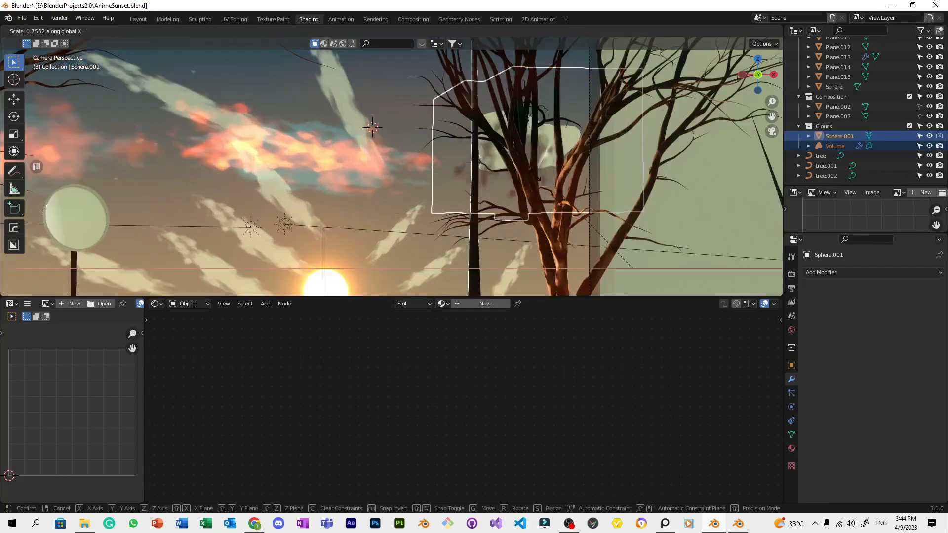
left_click(486, 143)
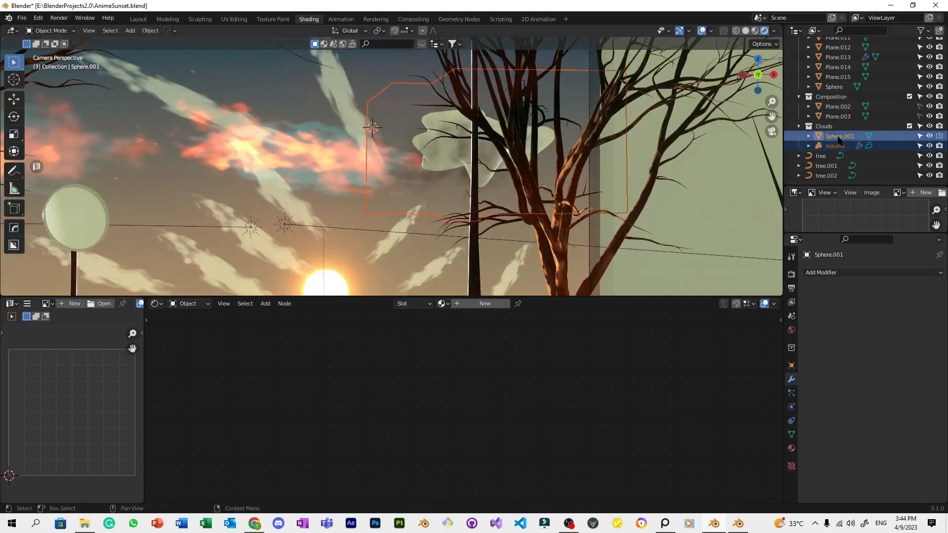
Stretch only the Sphere.001 cloud mesh along the X axis to roughly twice its width and save the file.
scroll(541, 172, "up", 3)
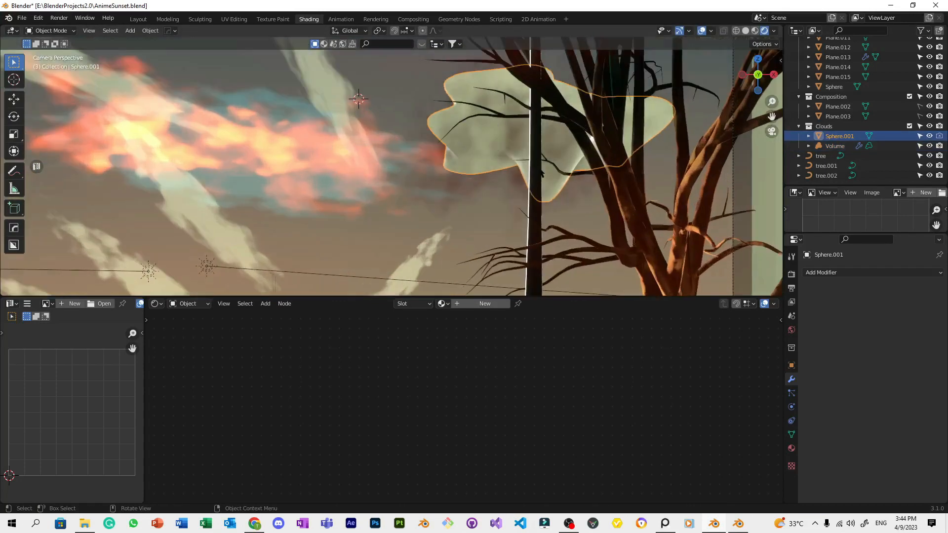
key("s")
key("z")
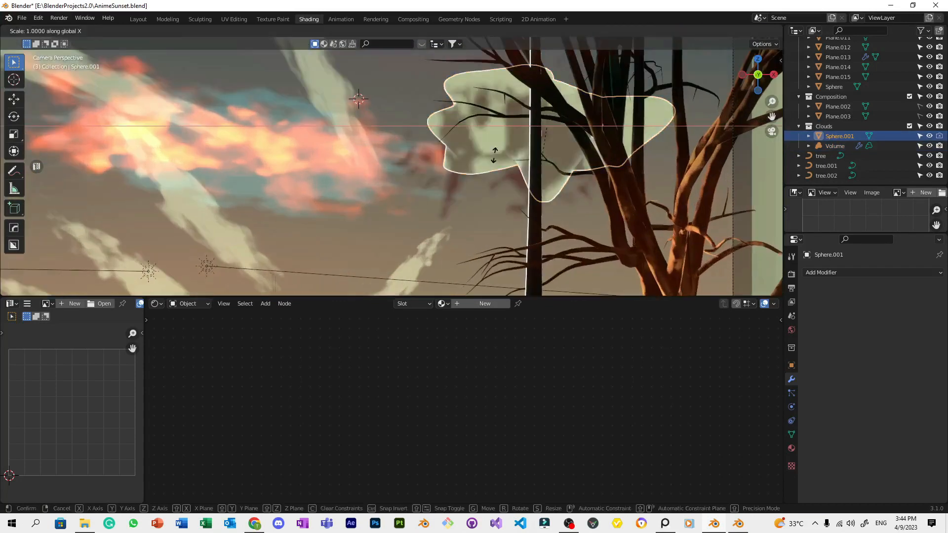
left_click(360, 96)
scroll(378, 139, "down", 3)
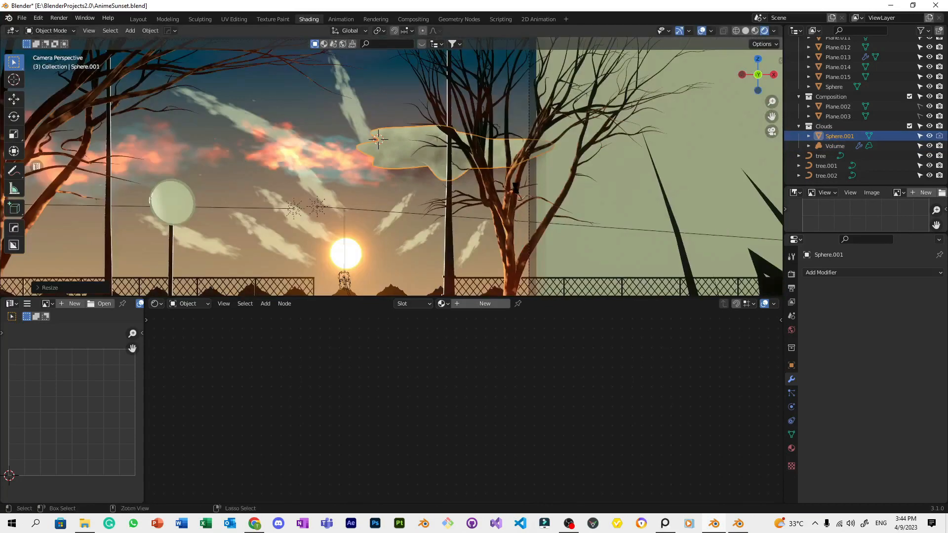
key("ctrl+s")
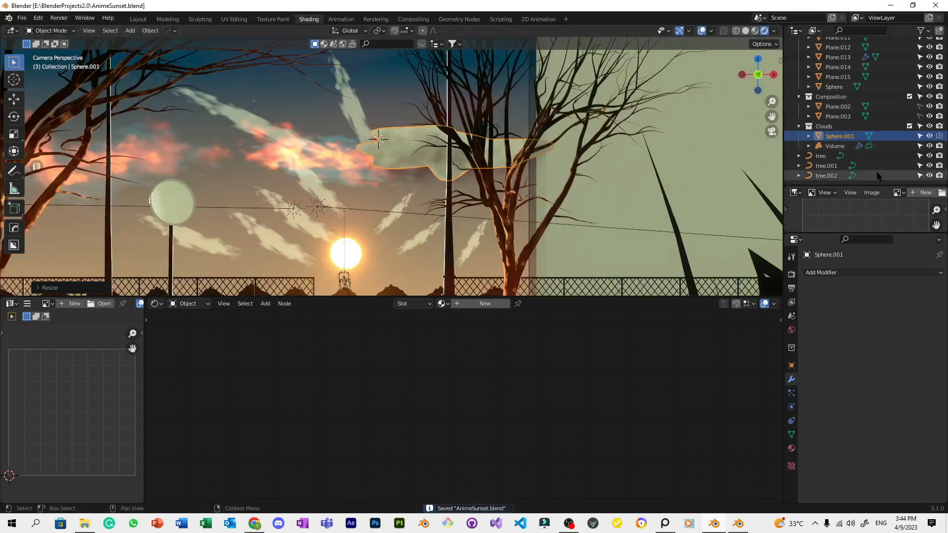
Temporarily hide Sphere.001 to check how the stretched volumetric cloud looks in the camera view.
left_click(929, 136)
scroll(661, 149, "down", 3)
scroll(661, 150, "up", 3)
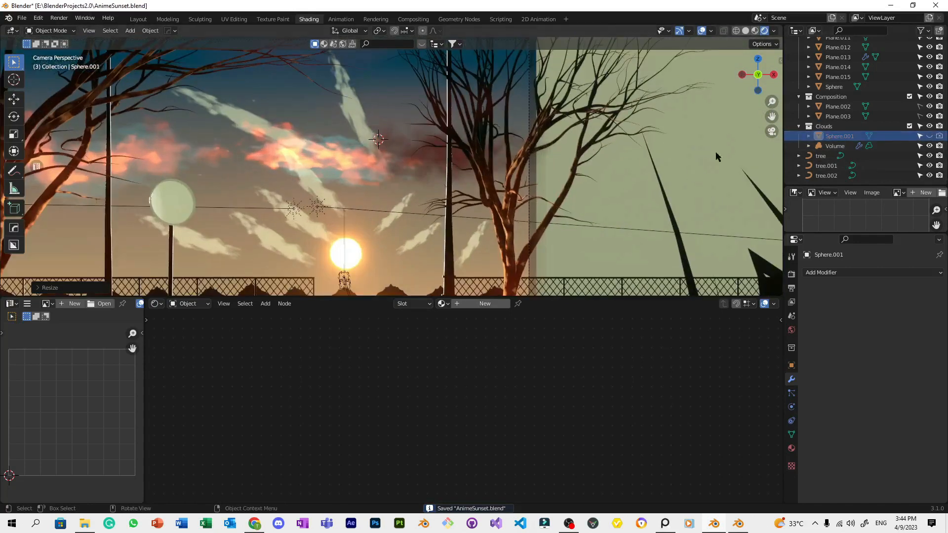
left_click(929, 135)
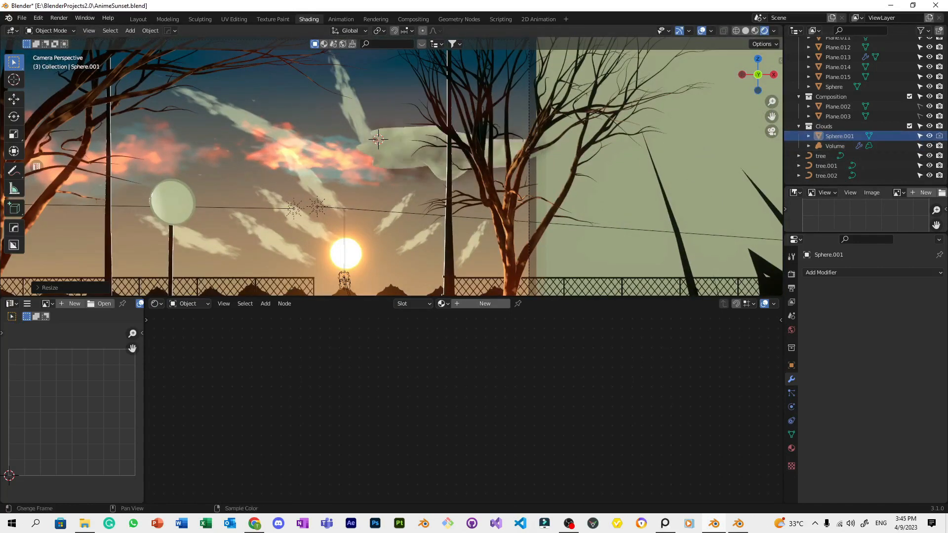
Shift the Volume object's Principled Volume color to a dark orange-brown with hue 0.026.
left_click(834, 146)
left_click(627, 368)
left_click(637, 296)
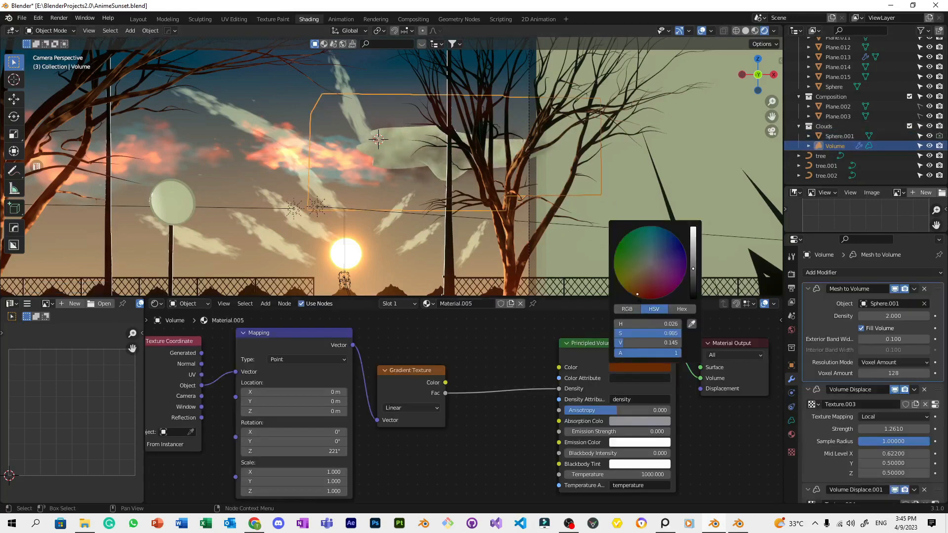
Hide Sphere.001 in the viewport, set the Volume's Principled Volume color to hue 0.037, saturation 1.000 and value 0.225, and save.
left_click(929, 135)
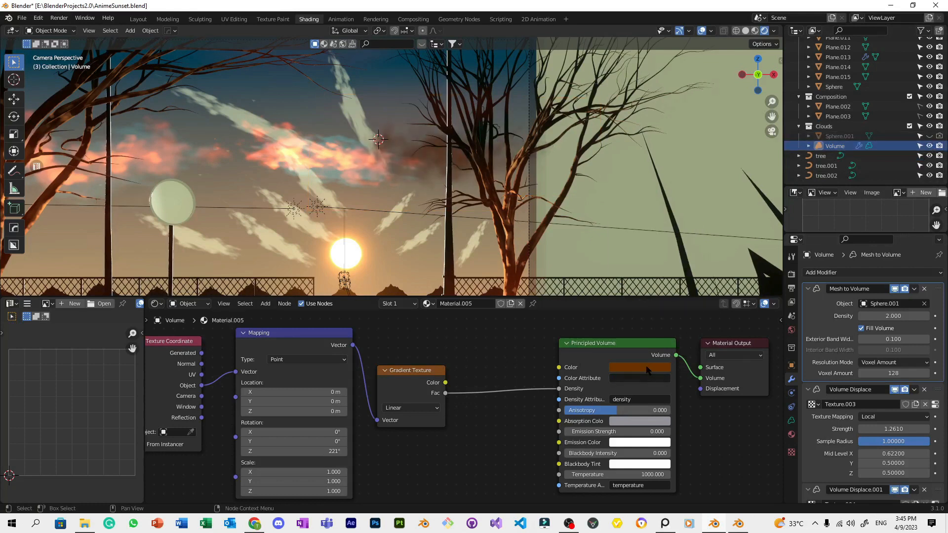
left_click(648, 366)
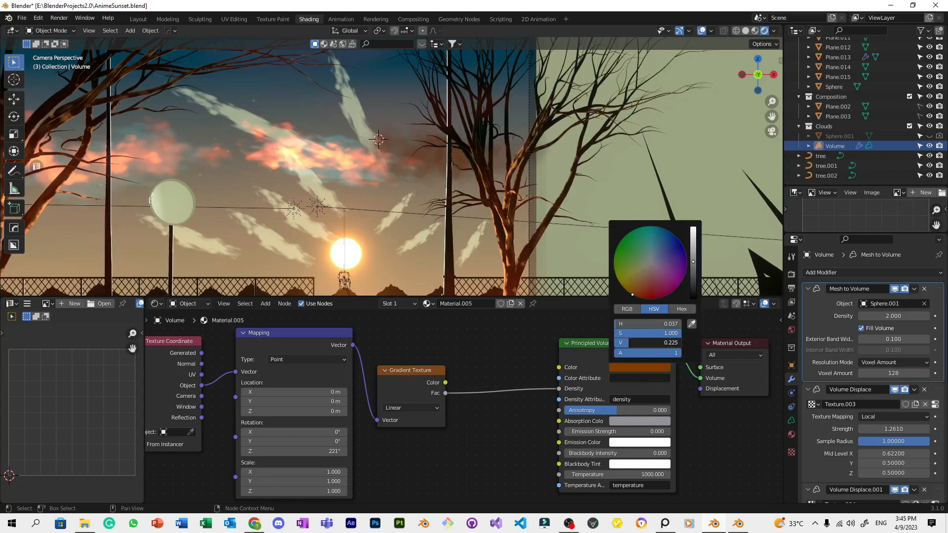
scroll(515, 147, "down", 3)
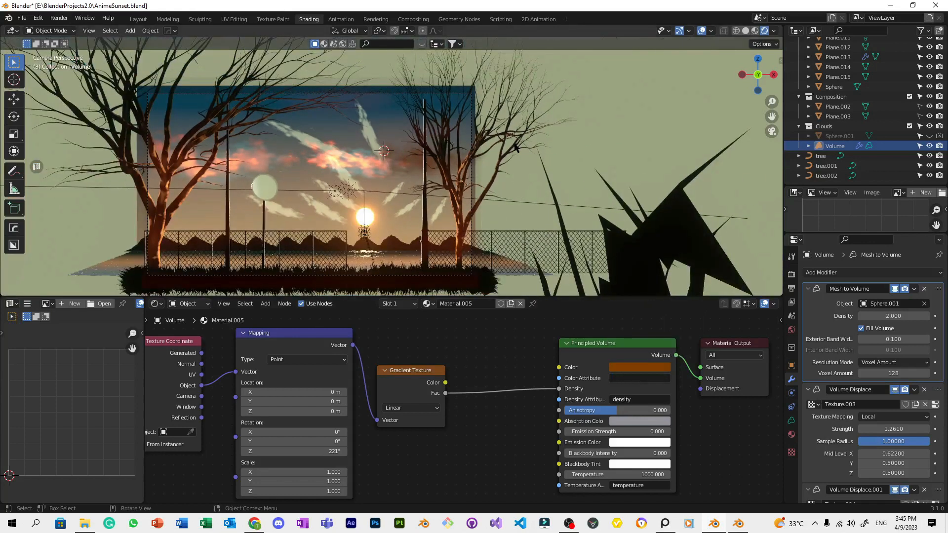
key("ctrl+s")
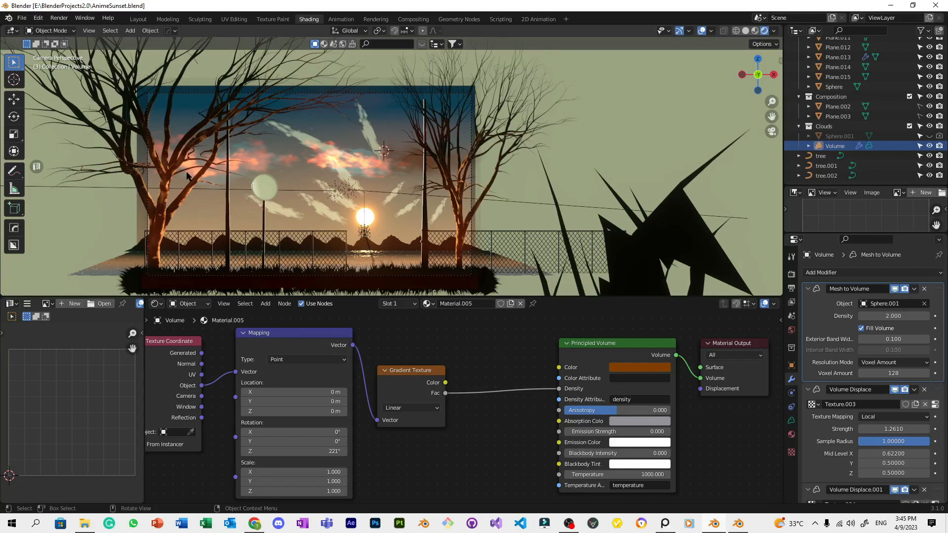
scroll(187, 174, "up", 5)
left_click(299, 147)
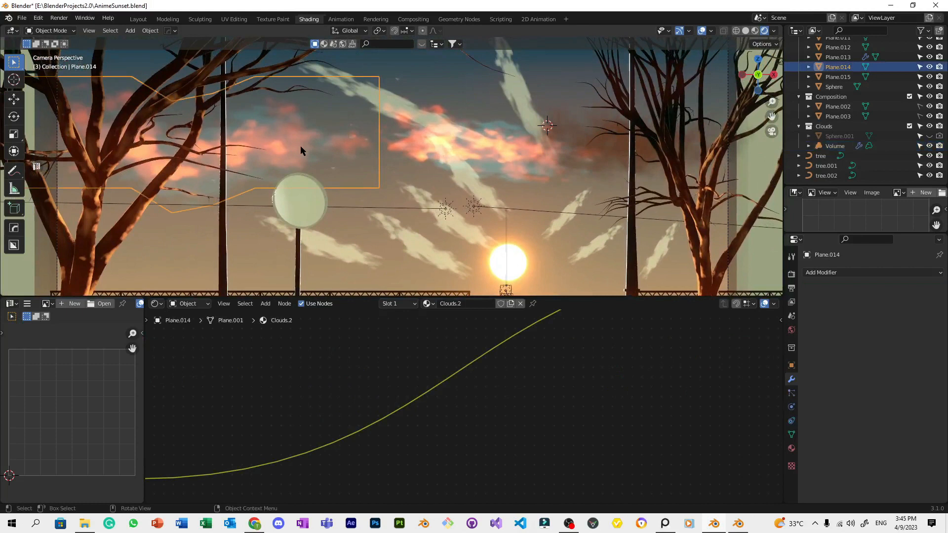
scroll(300, 146, "down", 5)
key("g")
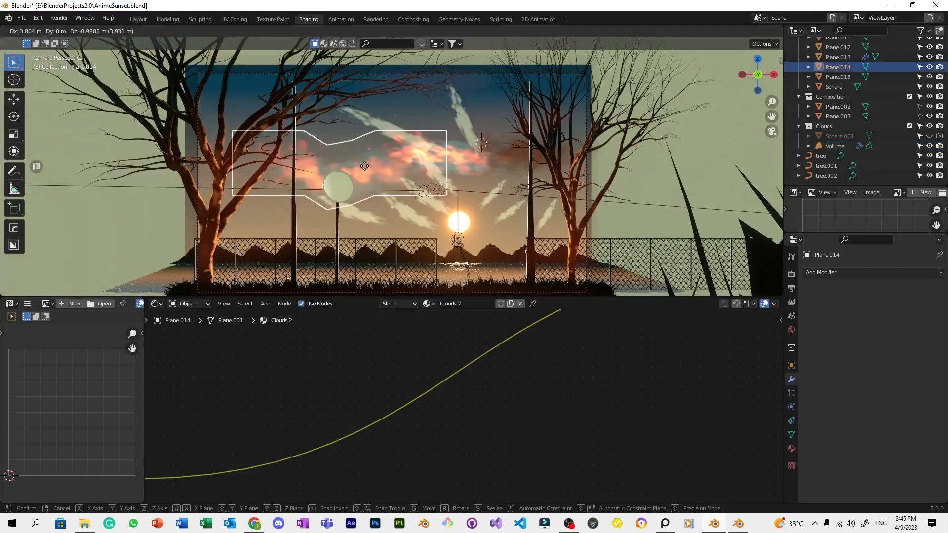
right_click(360, 169)
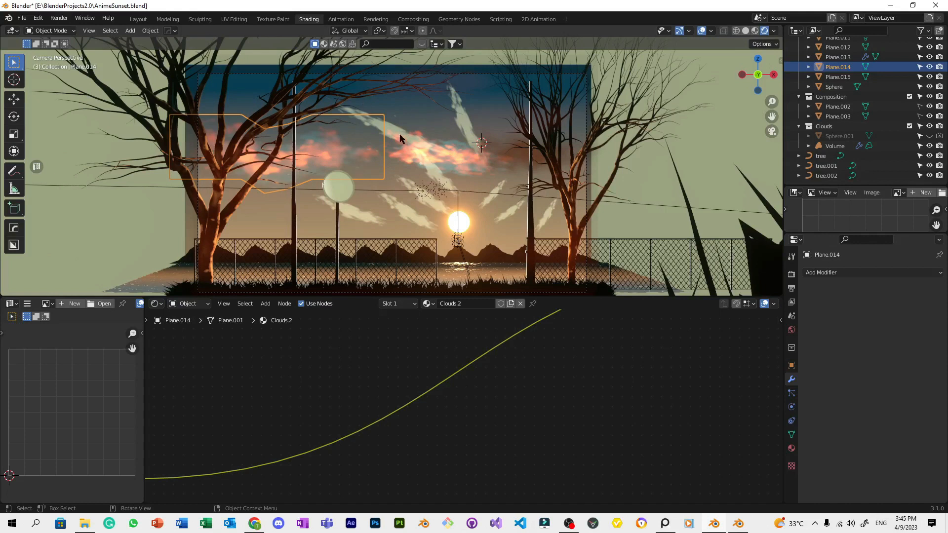
Add a mesh plane in the sky area and rotate it 90 degrees about the X axis so it stands upright.
middle_click_drag(417, 143, 423, 119)
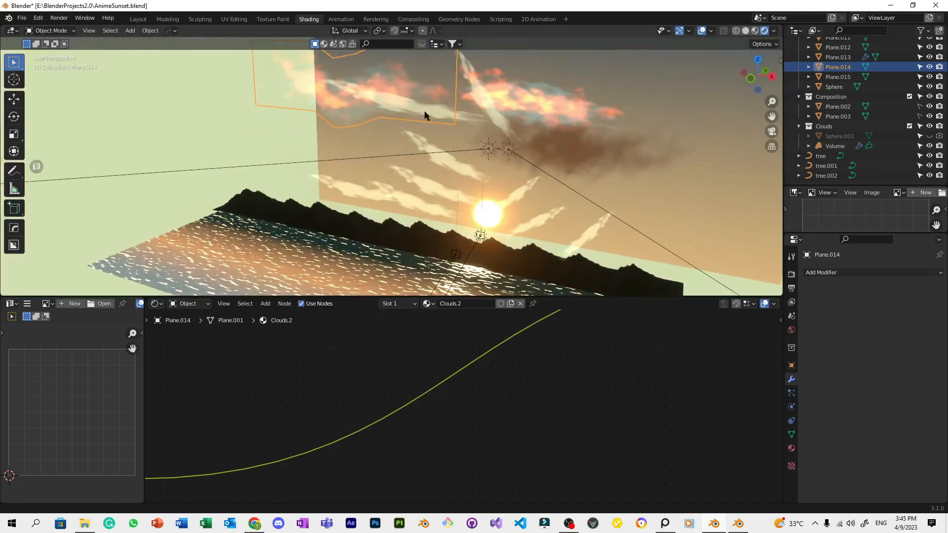
scroll(387, 153, "up", 3)
key("shift+a")
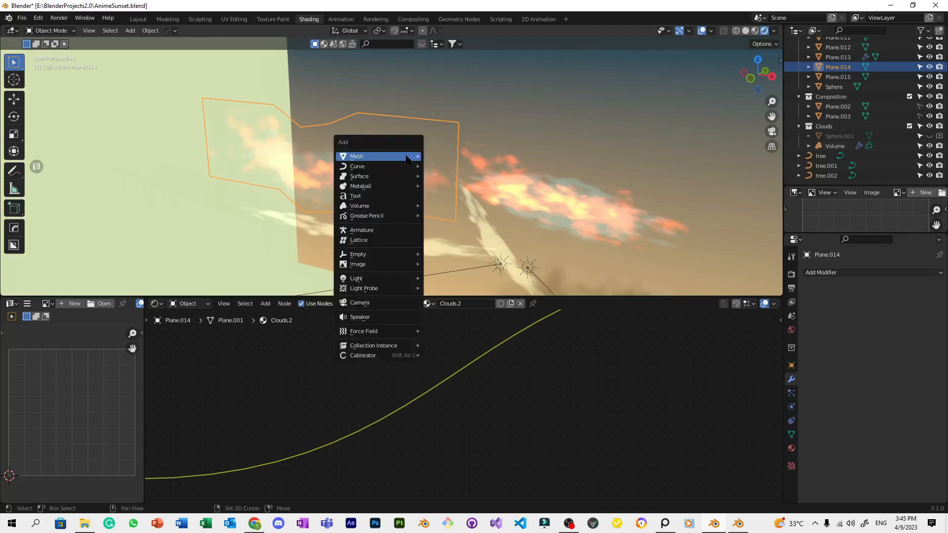
mouse_move(408, 154)
left_click(447, 151)
type("r")
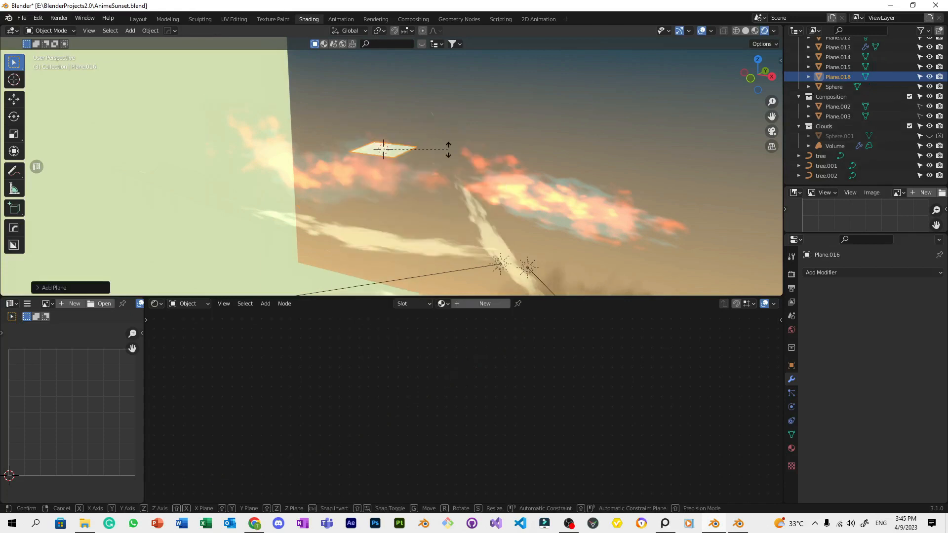
type("x90")
key("Return")
Reposition the new plane in camera view and stretch it along the X axis to about three times its width.
key("KP_0")
key("g")
left_click(442, 144)
key("s")
key("x")
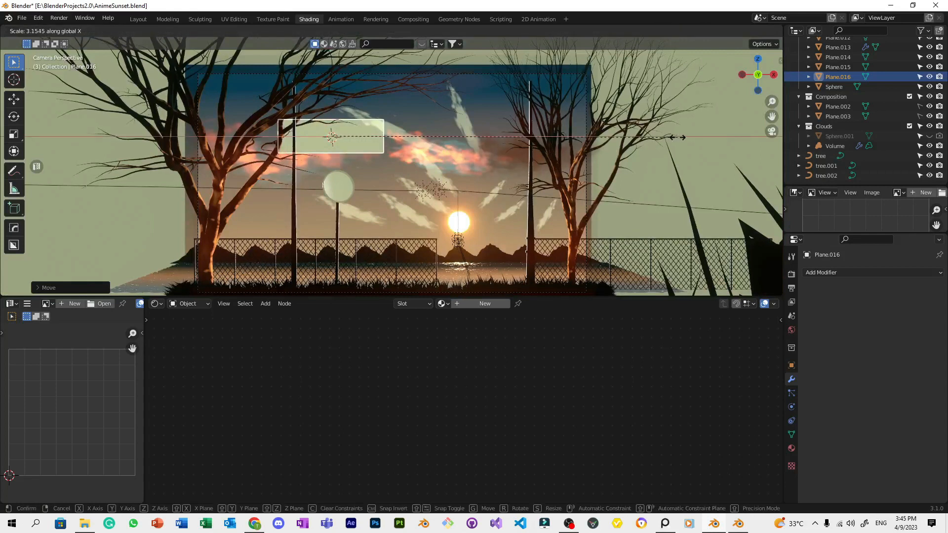
key("Return")
Link the Clouds.3 material from Plane.015 to the new blank plane.
scroll(451, 155, "up", 3)
left_click(438, 138)
left_click(438, 137)
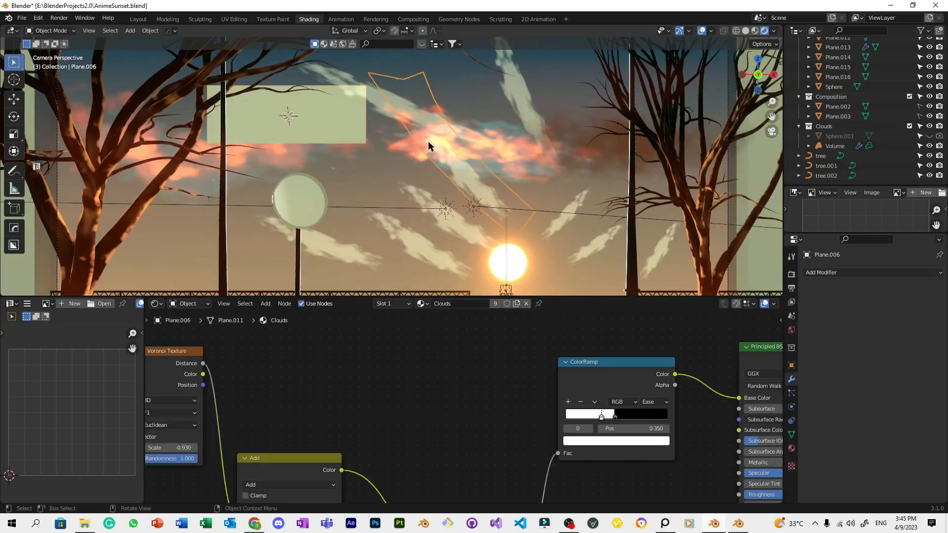
key("Home")
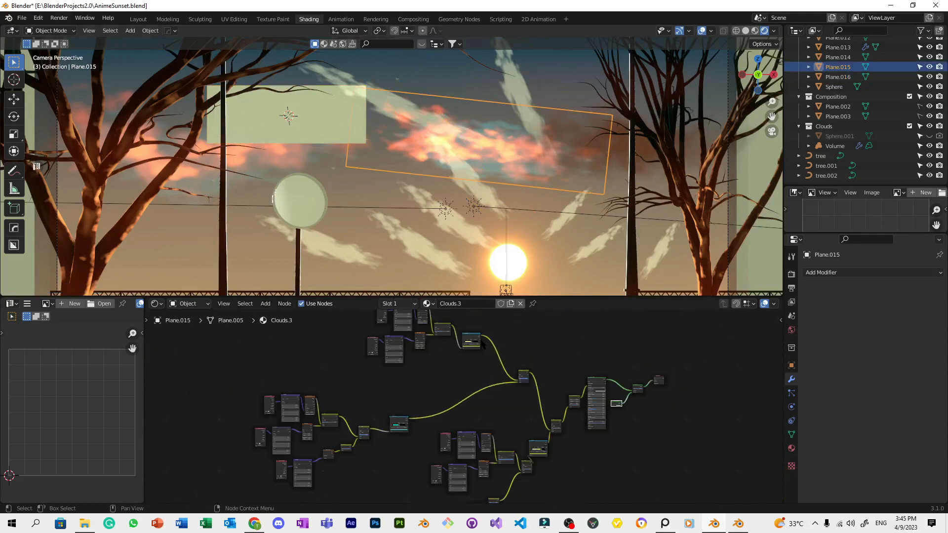
scroll(459, 346, "up", 3)
left_click_drag(326, 144, 327, 142)
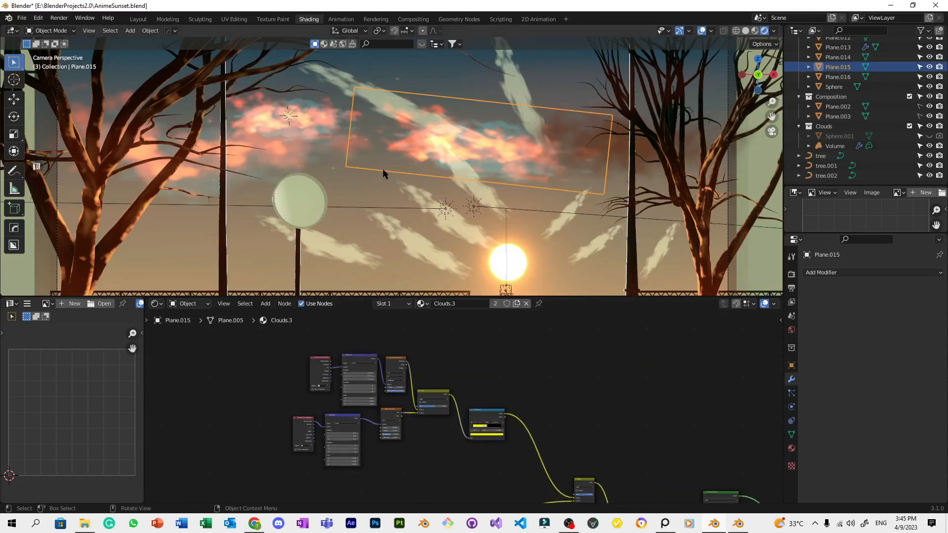
Make the material on Plane.016 a single-user copy, rename it Clouds.4, and save the file.
left_click(315, 118)
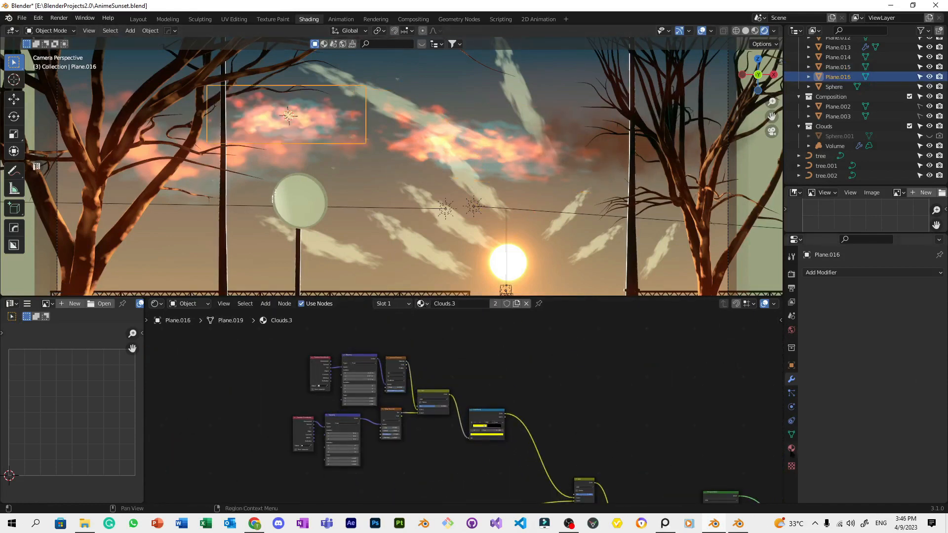
left_click(792, 448)
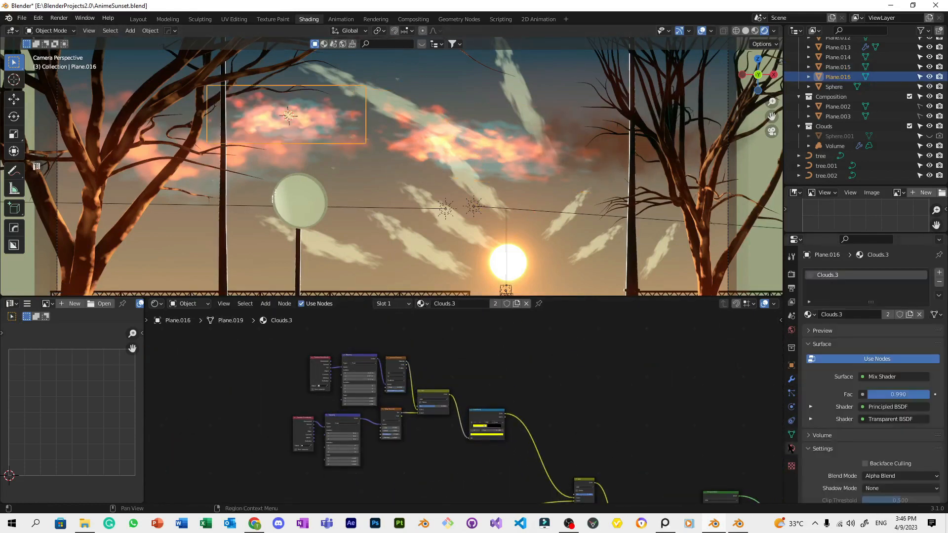
left_click(909, 315)
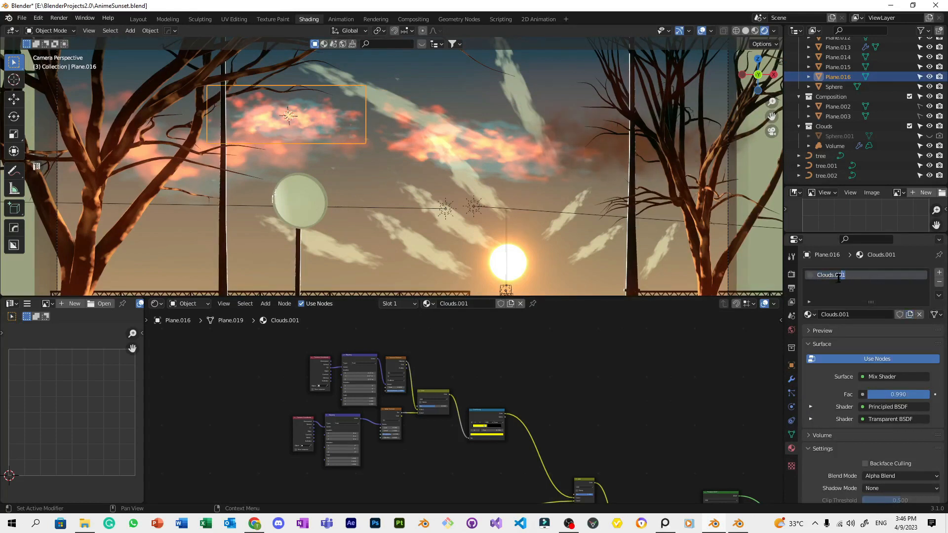
key("Return")
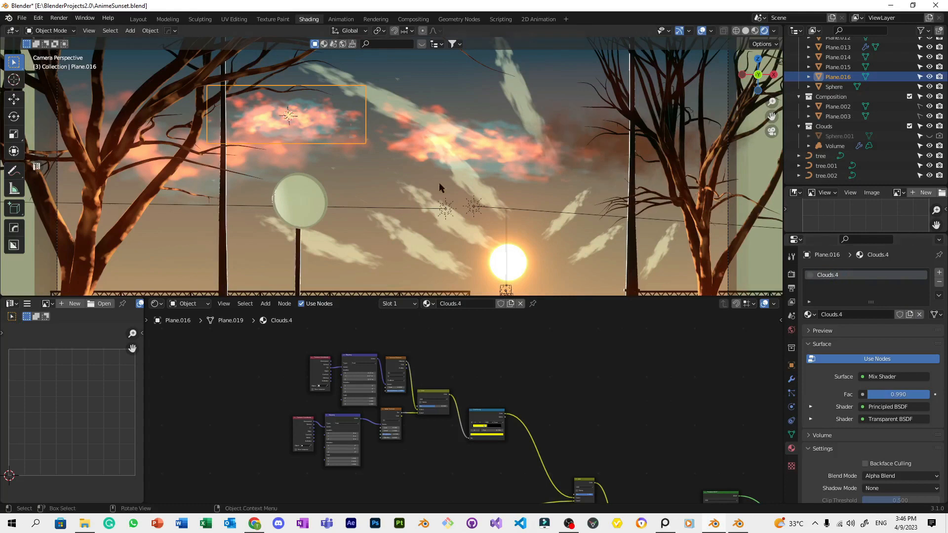
key("Tab")
left_click(824, 327)
key("Tab")
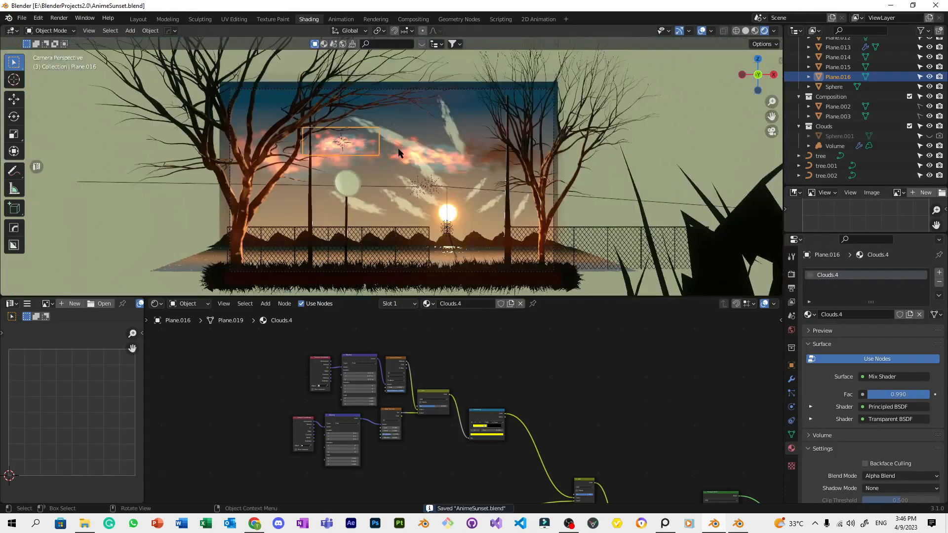
scroll(548, 387, "down", 2)
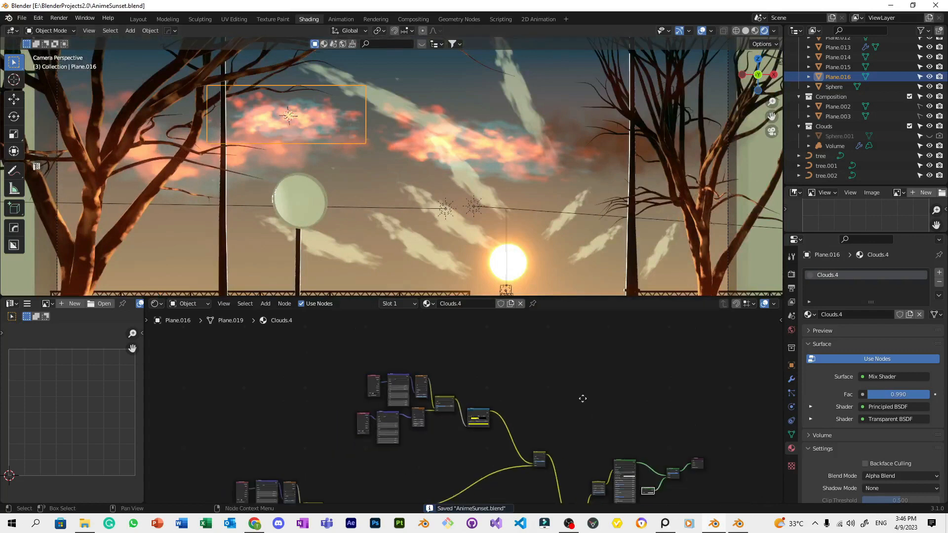
Lower the Value of the Hue Saturation Value node in Clouds.4 to 0.300.
scroll(481, 410, "up", 6)
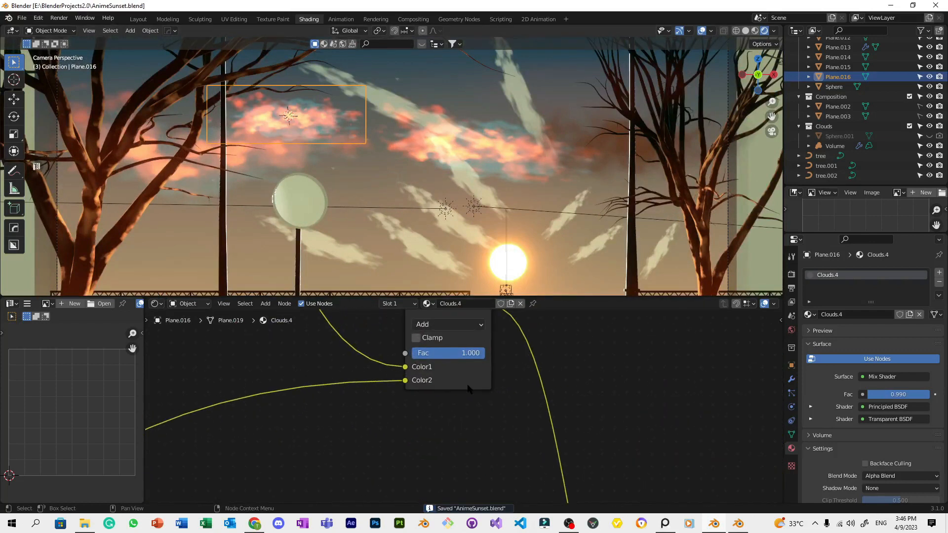
scroll(465, 419, "down", 12)
middle_click_drag(426, 417, 342, 331)
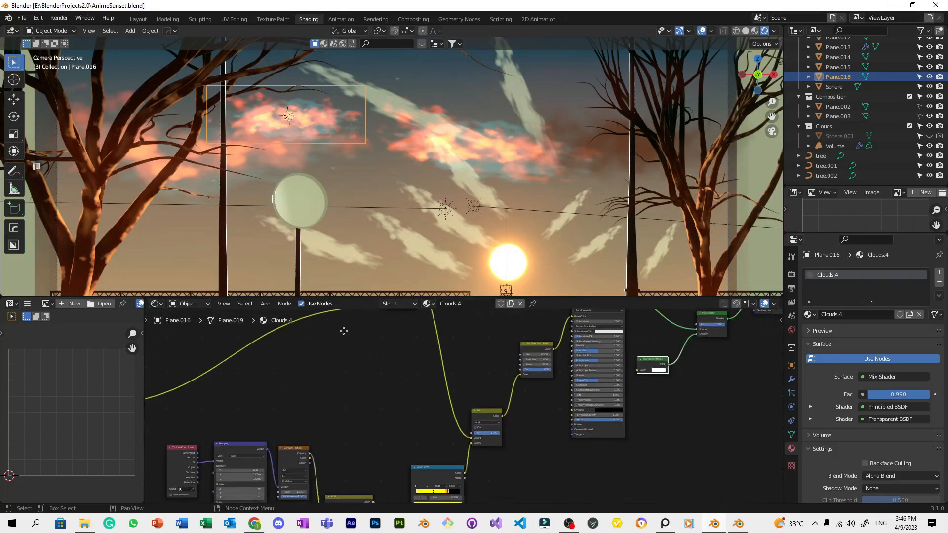
scroll(375, 348, "up", 4)
middle_click_drag(482, 349, 394, 395)
scroll(397, 395, "up", 4)
left_click_drag(515, 386, 491, 386)
scroll(425, 208, "down", 3)
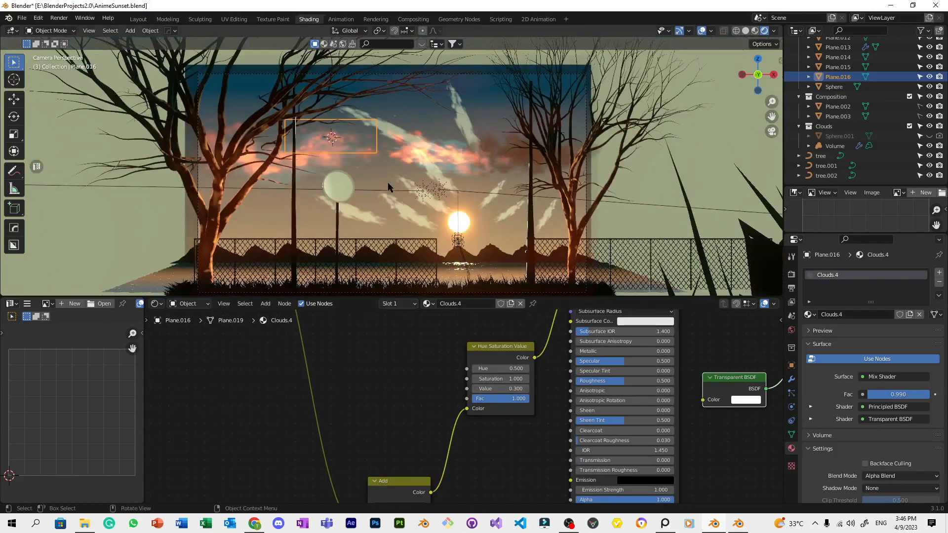
Move Plane.016 down beside the round lamp and bring it closer to the camera along the Y axis.
key("g")
left_click(425, 210)
key("g")
key("y")
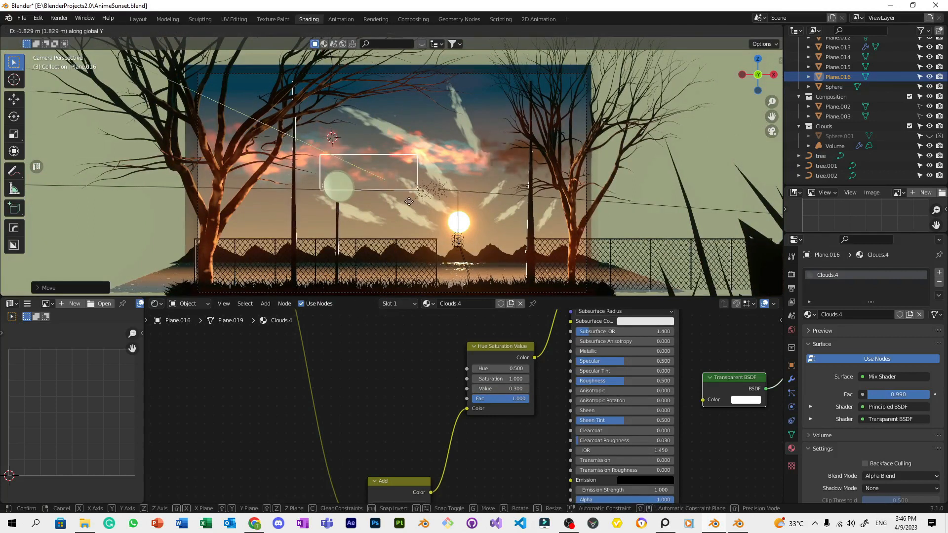
left_click(401, 201)
Try lowering the Mix Shader factor in the Clouds.4 material and undo the change.
scroll(402, 201, "up", 4)
middle_click_drag(700, 422, 485, 465)
left_click_drag(644, 352, 635, 351)
scroll(630, 401, "down", 1)
scroll(478, 203, "down", 4)
key("ctrl+z")
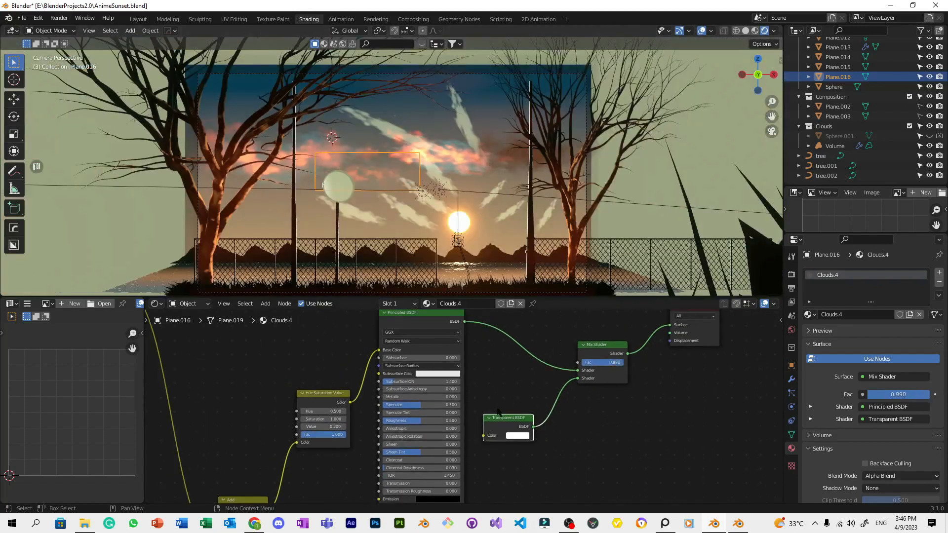
Raise the Value of the Hue Saturation Value node in Clouds.4 to 2.000.
middle_click_drag(501, 395, 608, 381)
scroll(482, 394, "up", 4)
left_click_drag(433, 417, 647, 418)
scroll(455, 341, "down", 3)
scroll(444, 355, "down", 3)
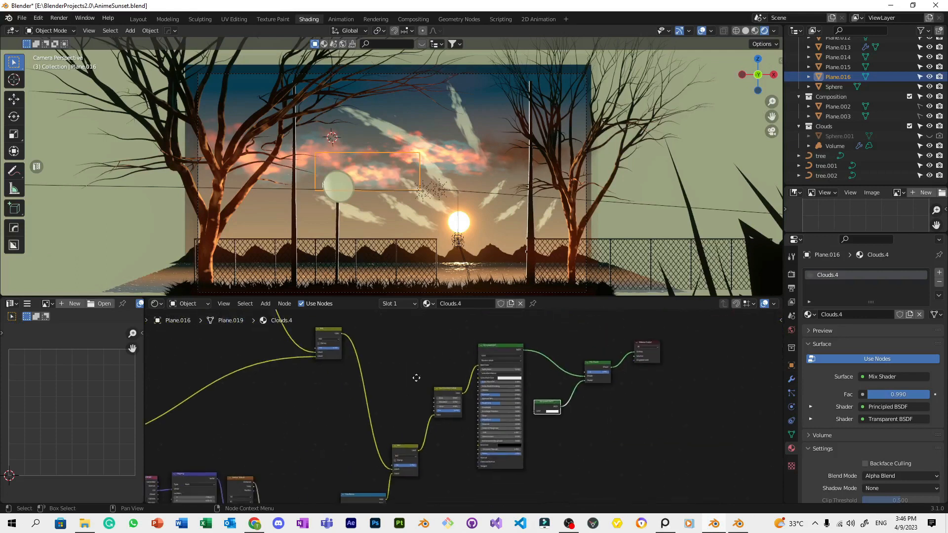
Try changing the factors of the Add nodes around the yellow ColorRamp in Clouds.4 and undo the change.
middle_click_drag(416, 378, 480, 331)
scroll(478, 375, "up", 5)
mouse_move(476, 443)
left_mouse_down()
mouse_move(443, 443)
mouse_move(494, 442)
left_mouse_up()
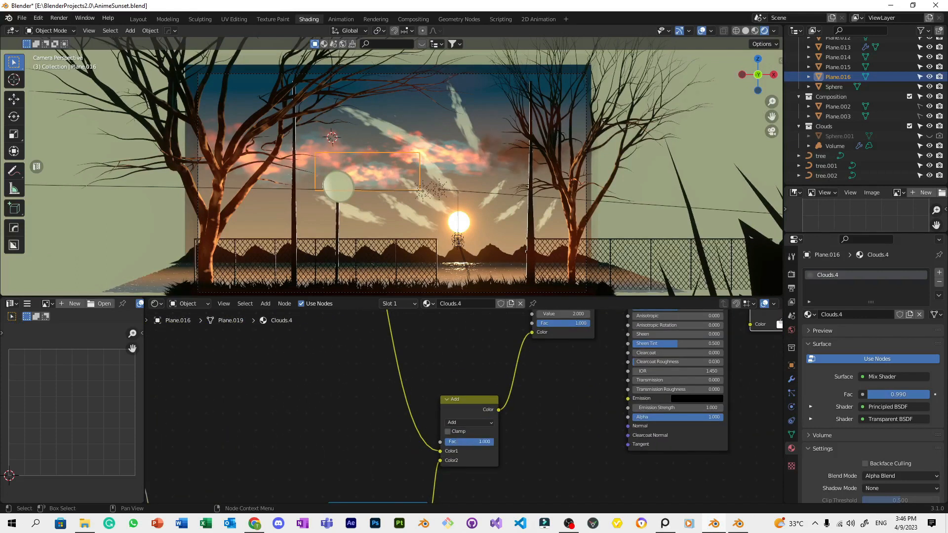
scroll(434, 340, "down", 12)
scroll(433, 446, "up", 5)
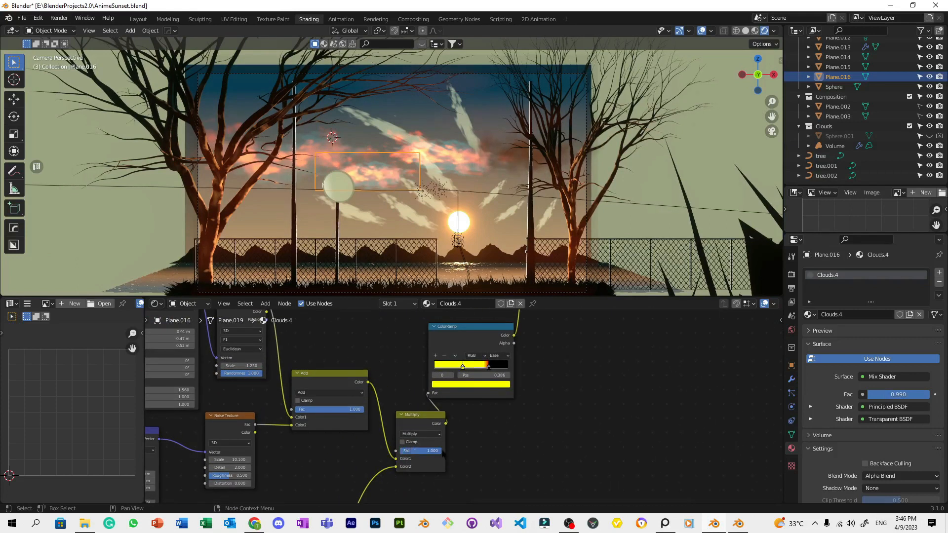
left_click_drag(355, 409, 296, 409)
key("ctrl+z")
Save the AnimeSunset.blend file.
scroll(396, 202, "up", 4)
key("ctrl+s")
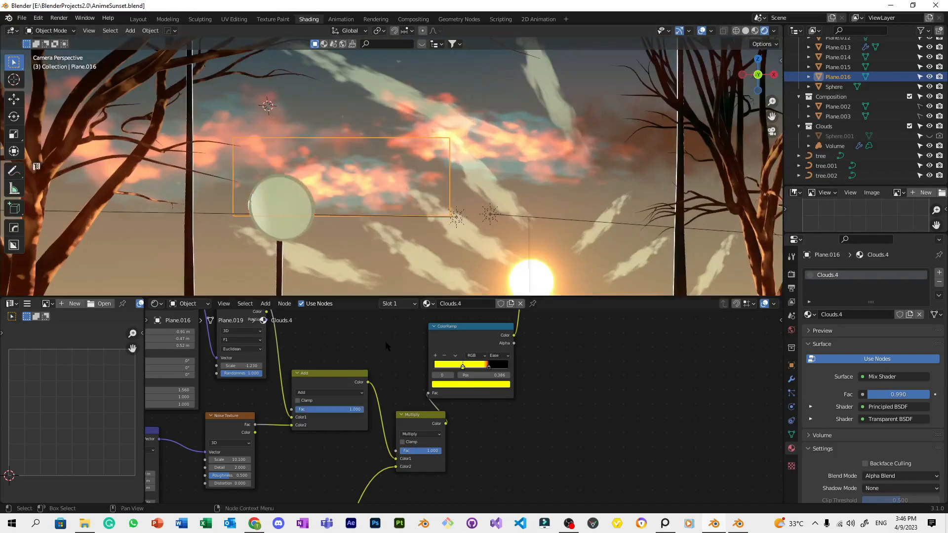
Try lower Scale values on the Noise Texture in the yellow ColorRamp branch of Clouds.4 and return it to 10.100.
scroll(385, 341, "down", 2)
scroll(385, 341, "down", 2)
middle_click_drag(385, 341, 560, 322)
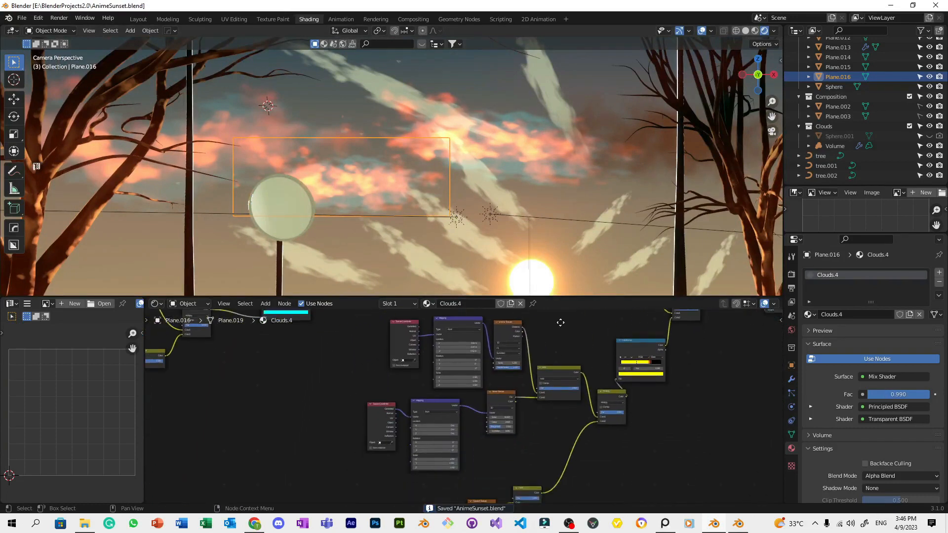
scroll(517, 348, "up", 5)
middle_click_drag(516, 348, 489, 346)
scroll(375, 170, "up", 4)
scroll(375, 170, "down", 4)
scroll(464, 406, "up", 2)
left_click(503, 429)
type("4")
key("Return")
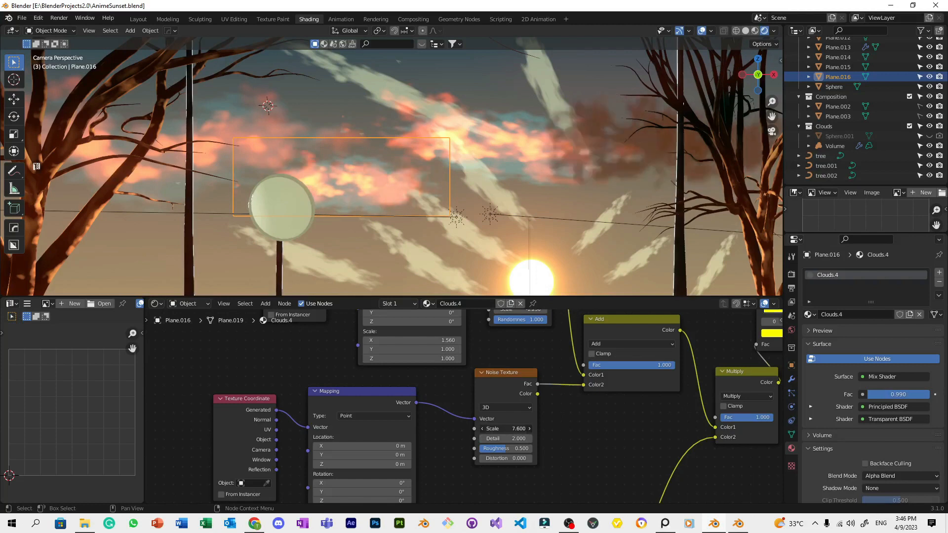
left_click_drag(503, 428, 526, 429)
middle_click_drag(580, 445, 498, 398, "ctrl")
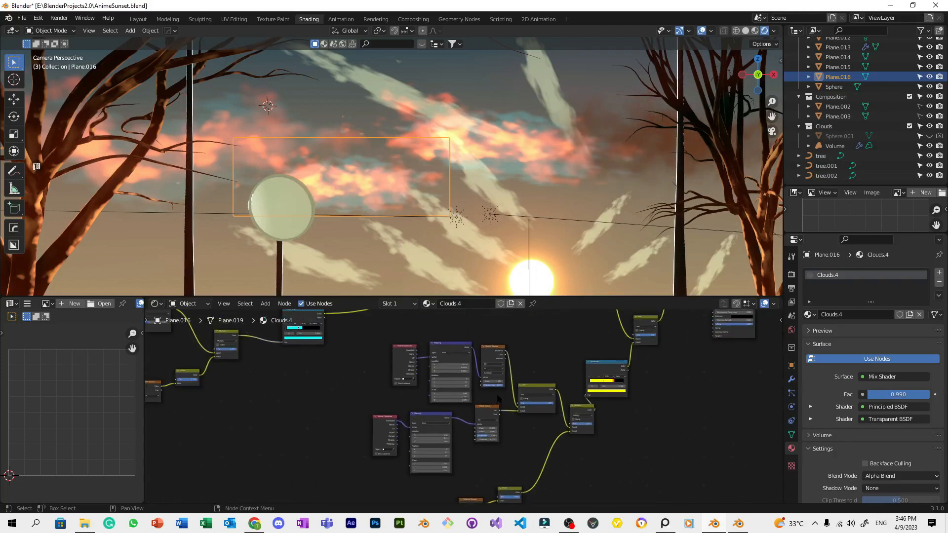
scroll(498, 399, "up", 1)
scroll(429, 222, "down", 1)
scroll(429, 222, "up", 3)
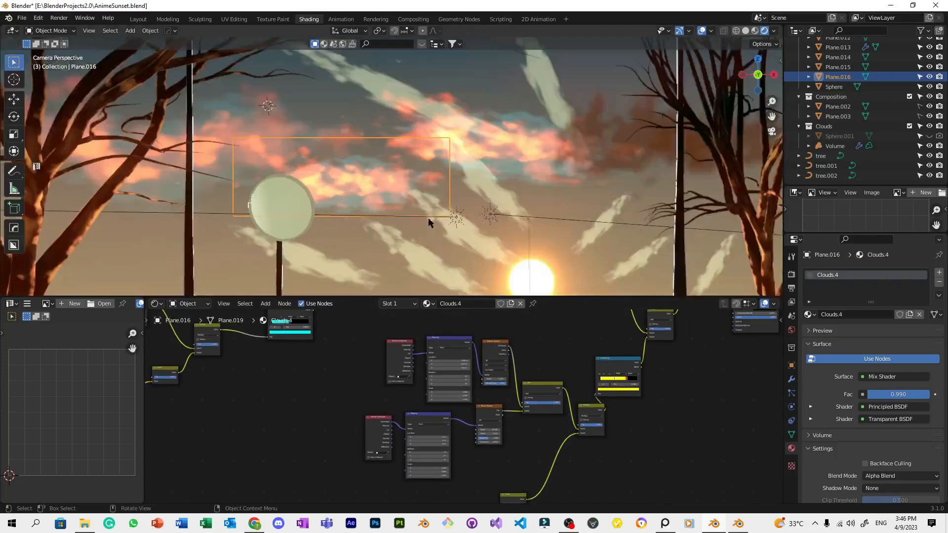
scroll(430, 222, "down", 4)
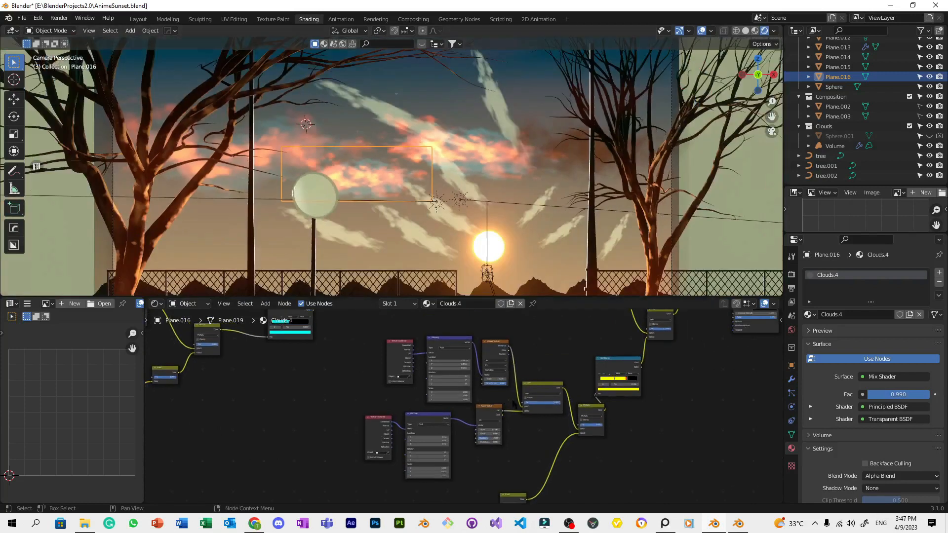
scroll(513, 403, "up", 3)
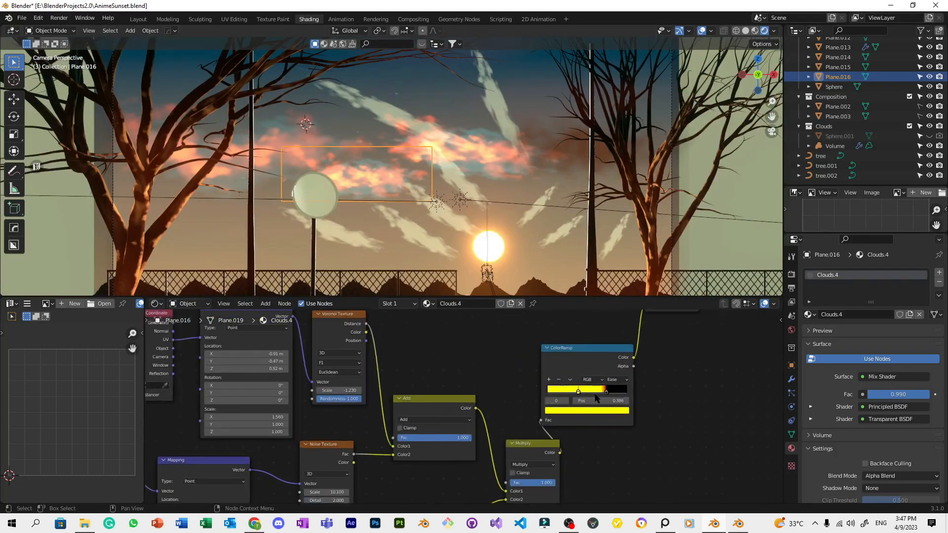
Try a Mix Shader factor of 0.800 in the Clouds.4 material.
left_click(597, 408)
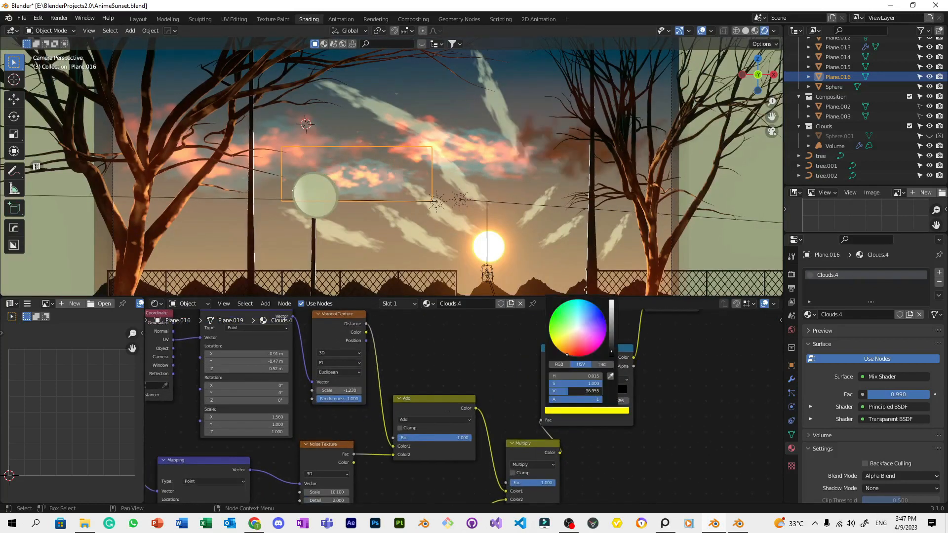
scroll(626, 428, "down", 2)
scroll(613, 422, "down", 1)
scroll(609, 414, "up", 1)
middle_click_drag(617, 410, 436, 452)
middle_click_drag(514, 389, 421, 466)
scroll(616, 360, "up", 4)
scroll(616, 359, "up", 3)
middle_click_drag(616, 360, 454, 458)
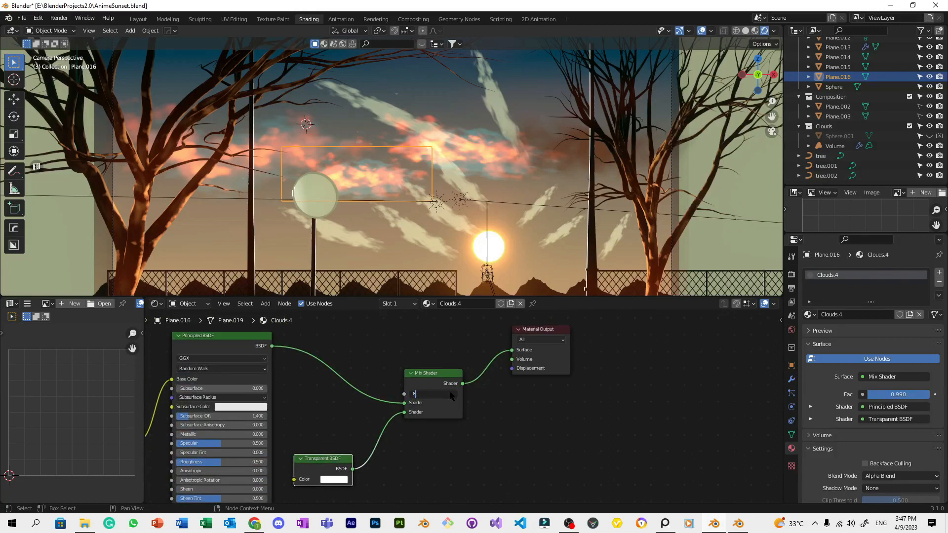
key("Return")
scroll(341, 440, "down", 3)
middle_click_drag(340, 439, 601, 405)
scroll(356, 393, "down", 4)
middle_click_drag(356, 394, 228, 358)
scroll(513, 389, "up", 4)
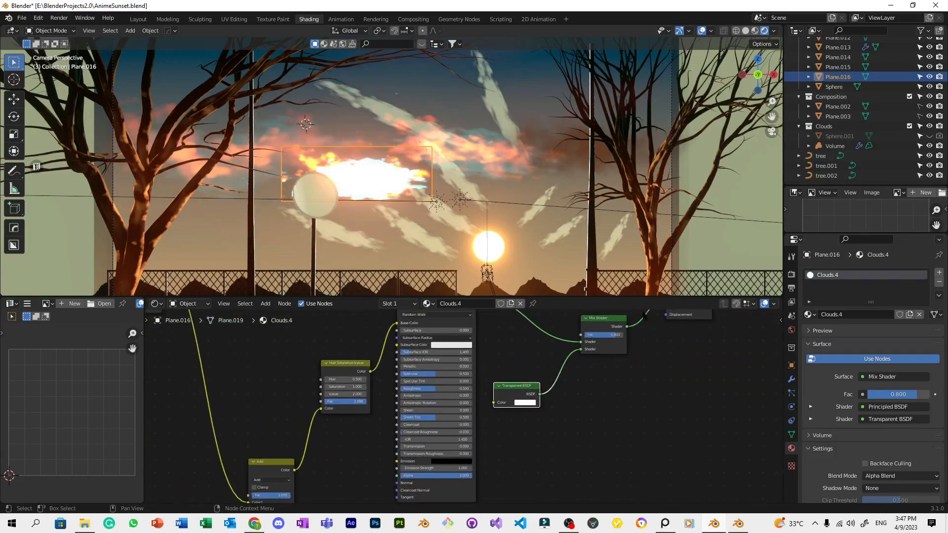
Try factors of 0.900, 0.950, 0.970 and 0.980 on the Clouds.4 Mix Shader and return it to 0.990.
scroll(617, 337, "up", 3)
left_click(556, 356)
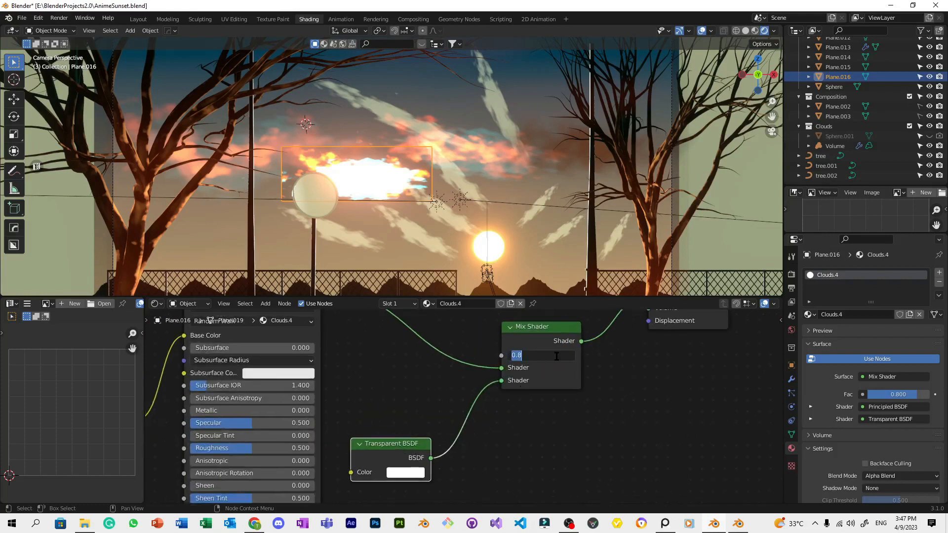
key("Return")
left_click(556, 356)
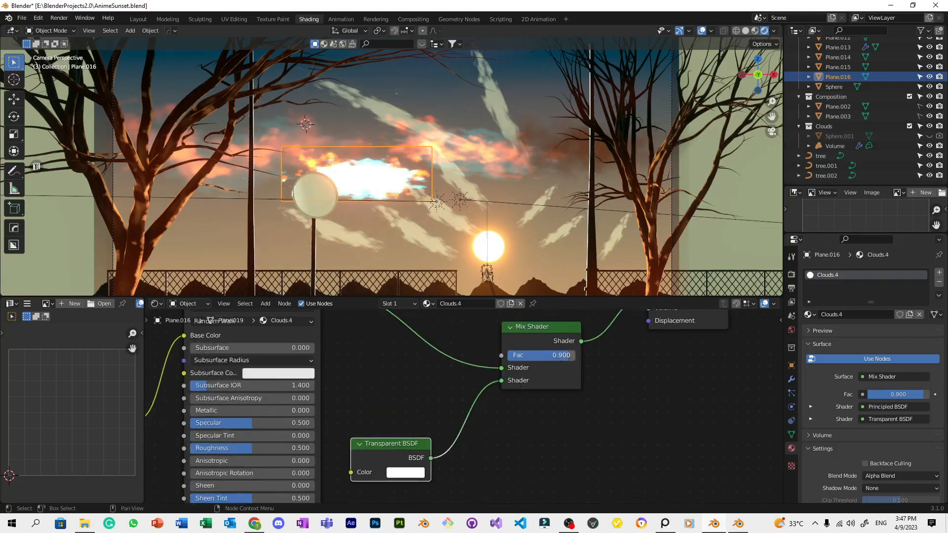
type("5")
key("Return")
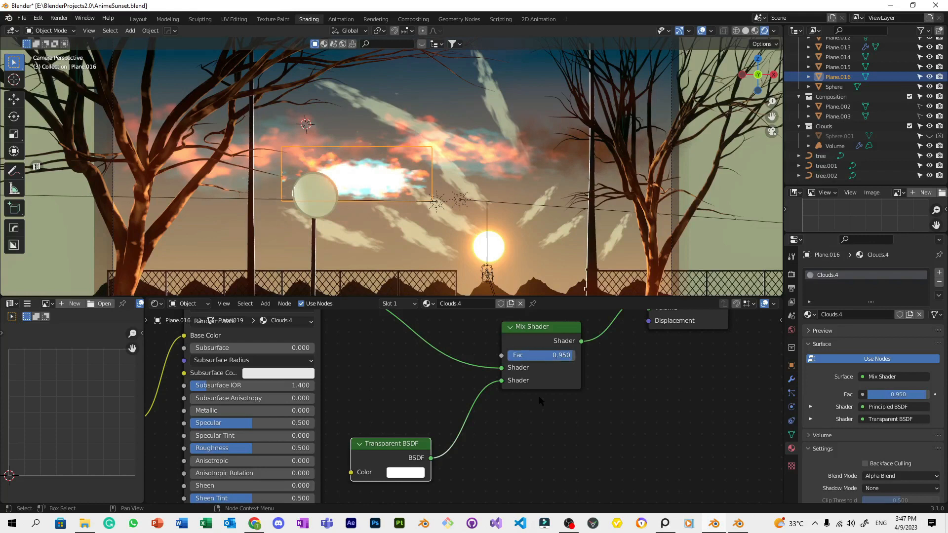
left_click(557, 355)
type("7")
key("Return")
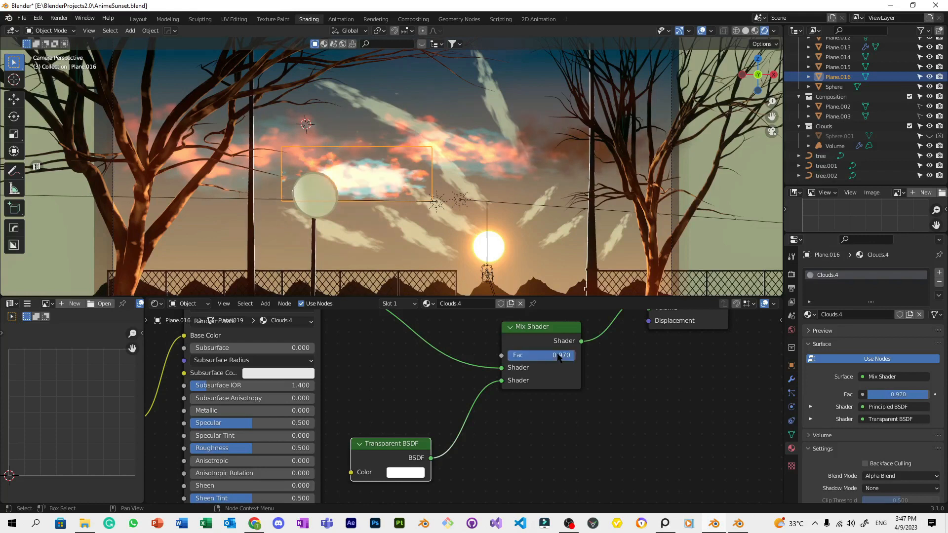
left_click(557, 356)
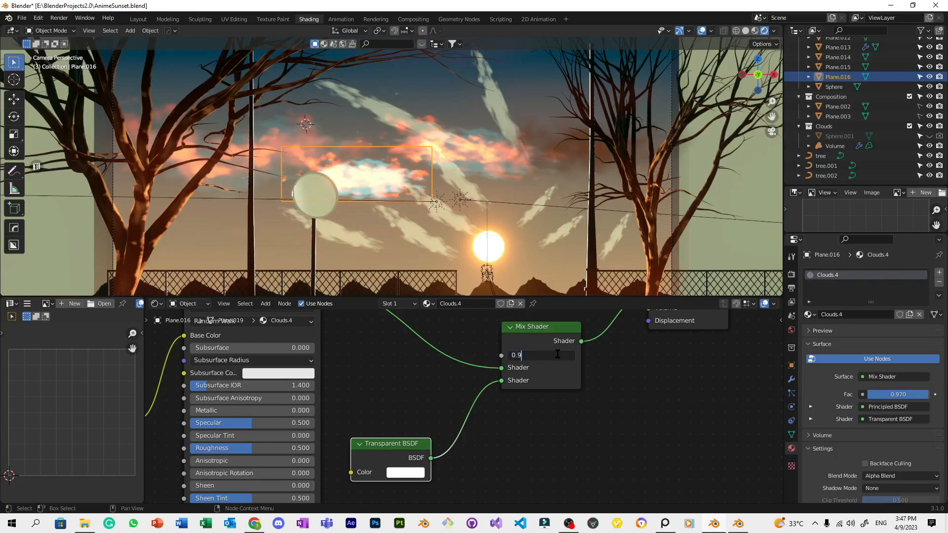
type("8")
key("Return")
scroll(406, 215, "down", 3)
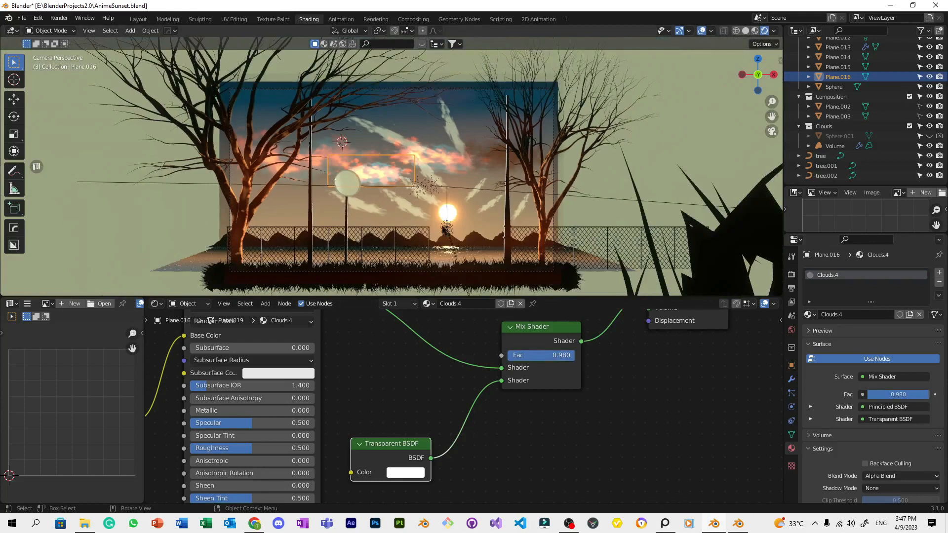
left_click(564, 352)
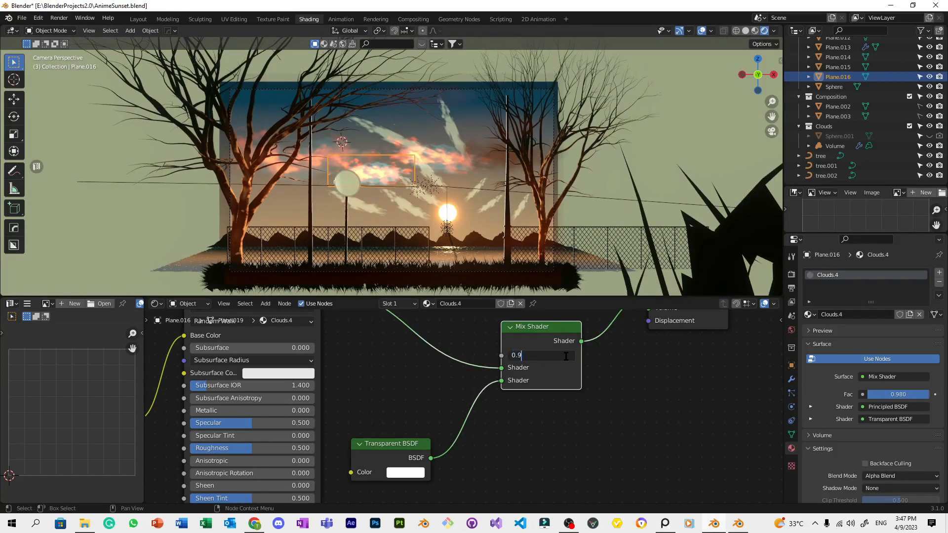
key("Return")
Scale up the selected cloud plane until it extends past both sides of the sky backdrop and the trees.
scroll(462, 167, "up", 6)
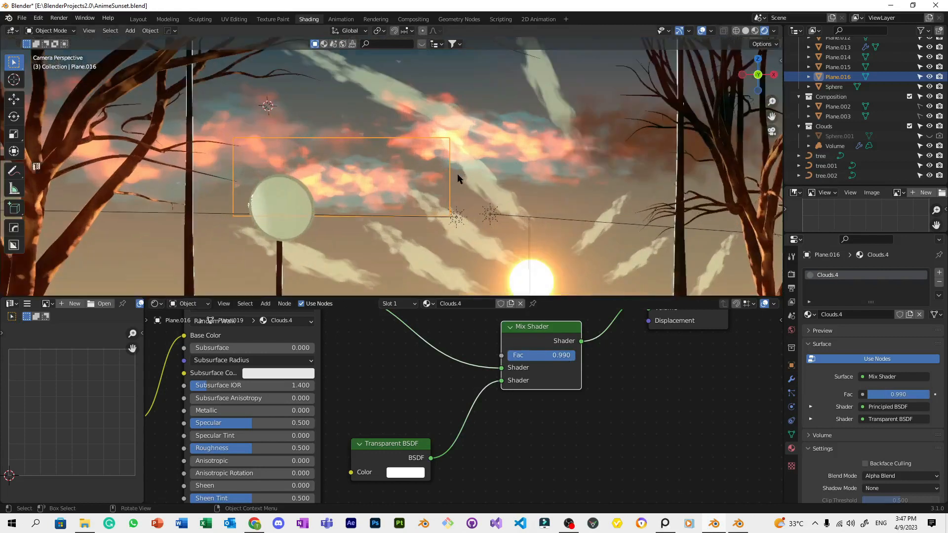
key("s")
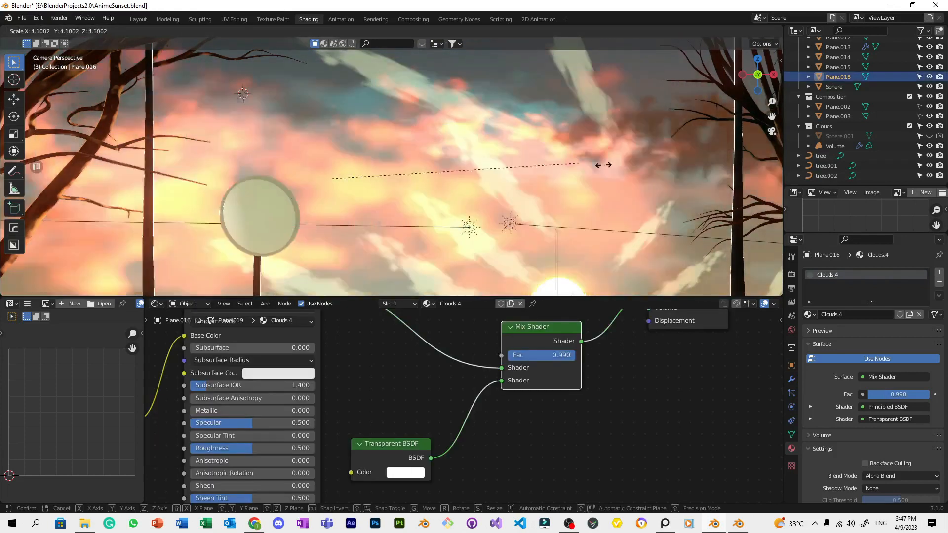
left_click(499, 152)
scroll(502, 150, "down", 5)
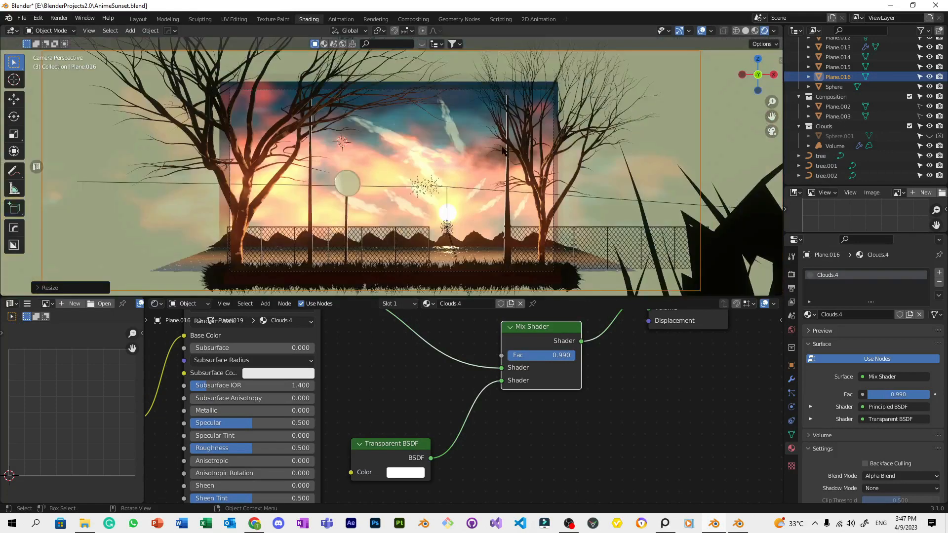
scroll(502, 150, "down", 4)
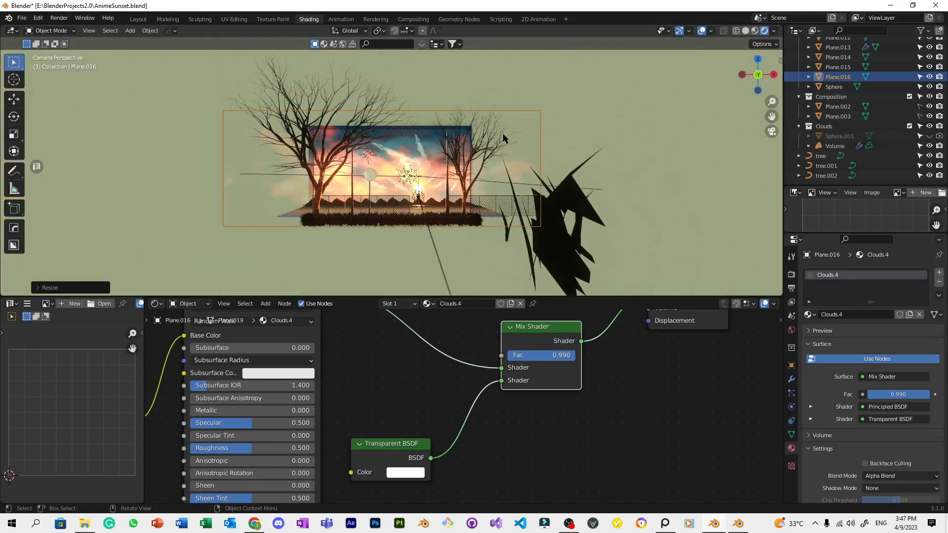
scroll(503, 134, "up", 5)
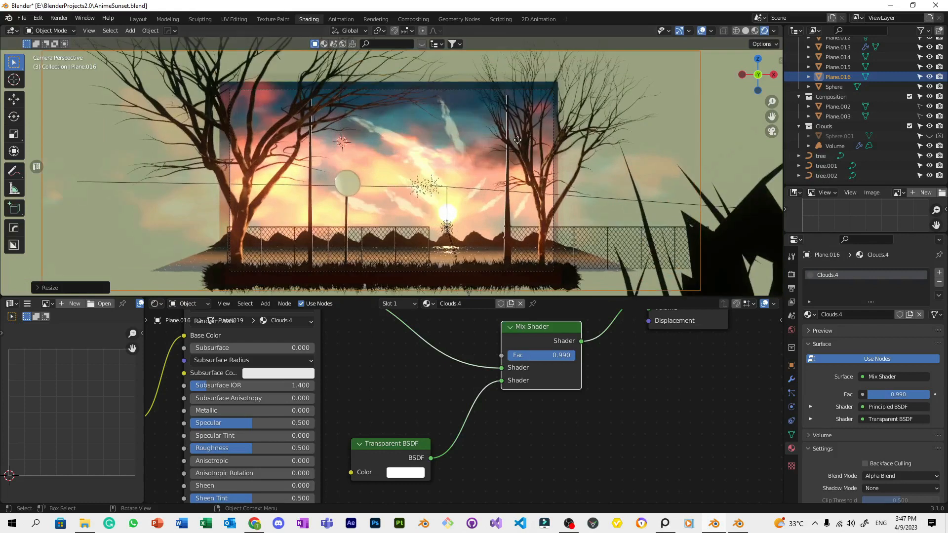
key("g")
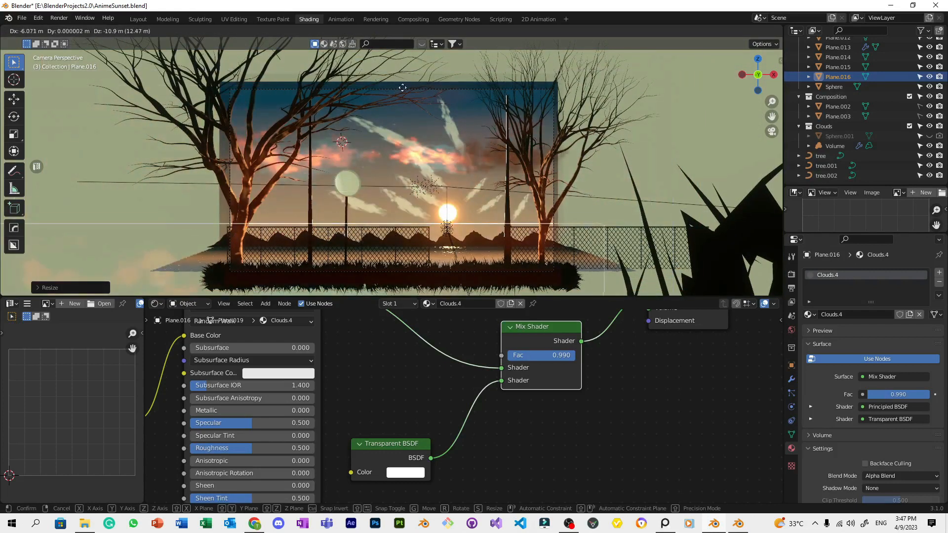
right_click(471, 153)
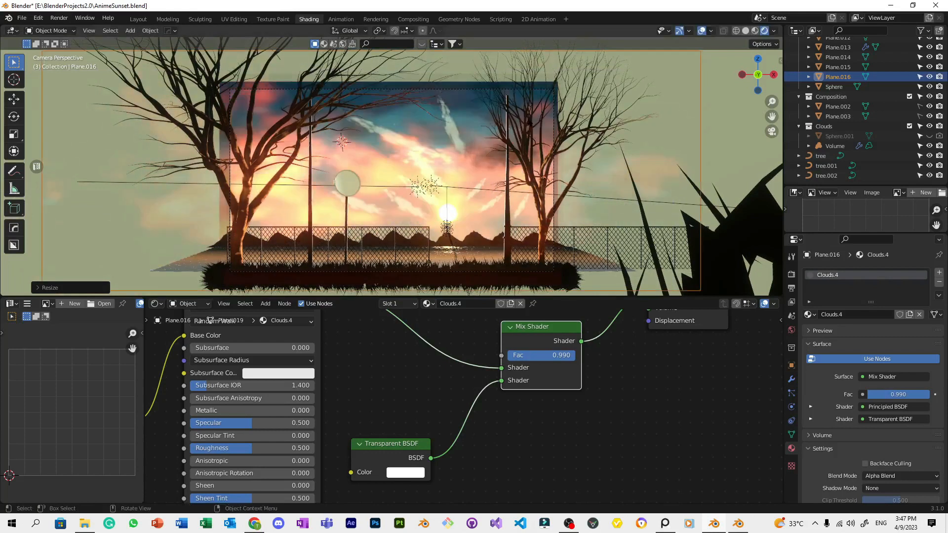
scroll(527, 109, "down", 4)
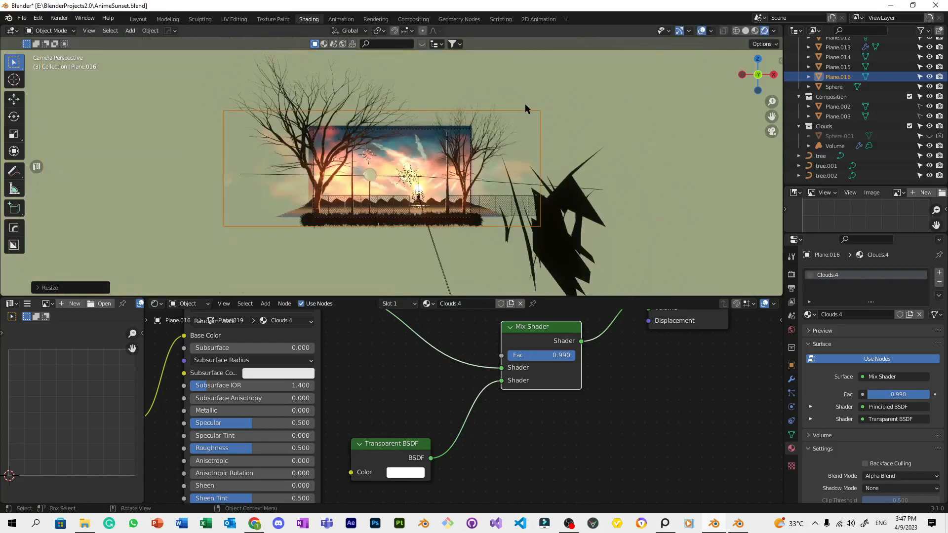
scroll(526, 109, "up", 5)
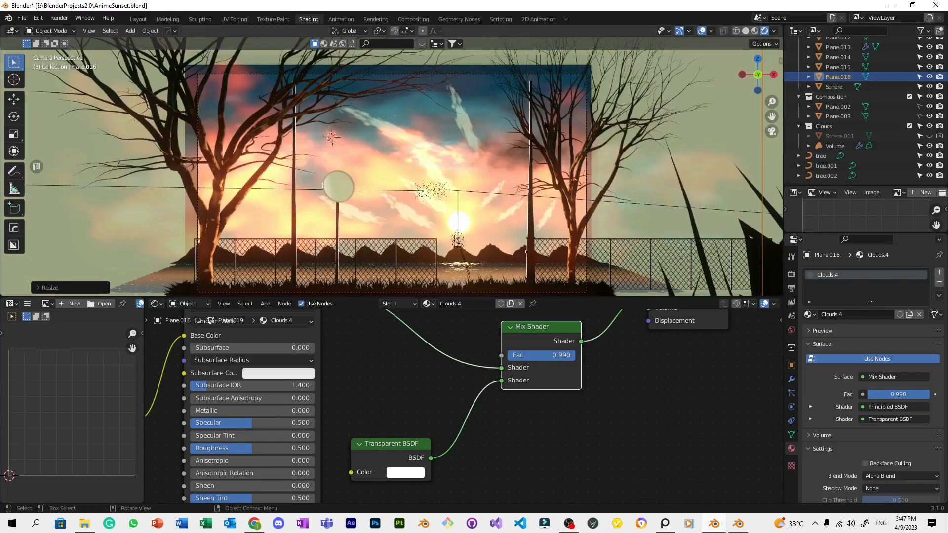
scroll(526, 109, "down", 3)
scroll(426, 344, "down", 2)
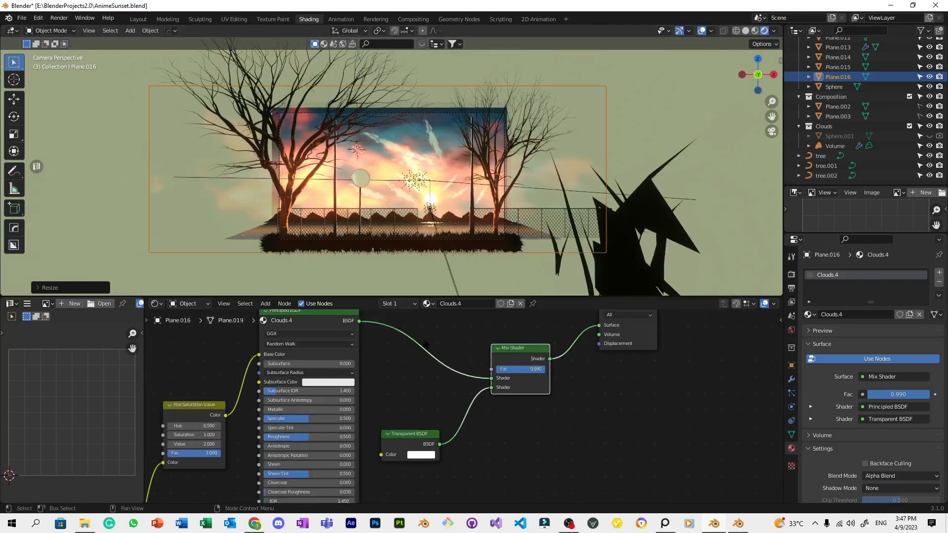
Try moving the yellow stop of the yellow ColorRamp in Clouds.4 to position 0.000 and undo the change.
scroll(425, 344, "down", 1)
middle_click_drag(426, 344, 581, 288)
scroll(573, 477, "up", 8)
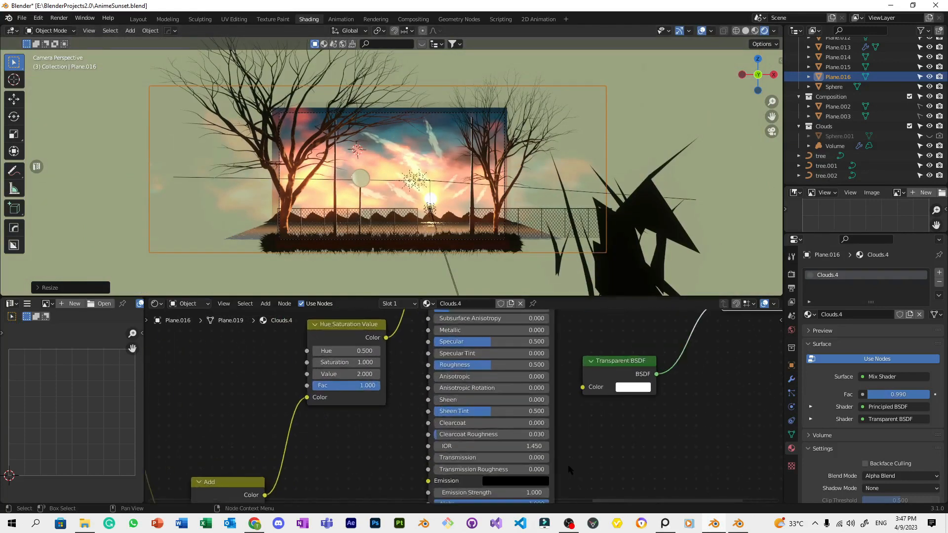
scroll(290, 380, "down", 2)
middle_click_drag(323, 409, 504, 314)
scroll(448, 366, "down", 5)
scroll(404, 402, "up", 6)
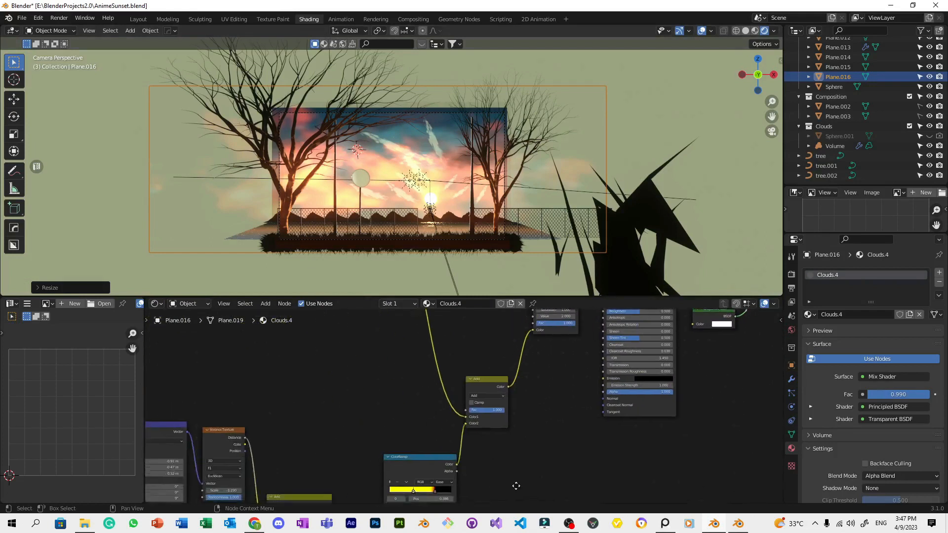
middle_click_drag(516, 486, 572, 400)
scroll(540, 416, "up", 6)
left_click_drag(509, 406, 407, 400)
key("ctrl+z")
scroll(403, 184, "down", 3)
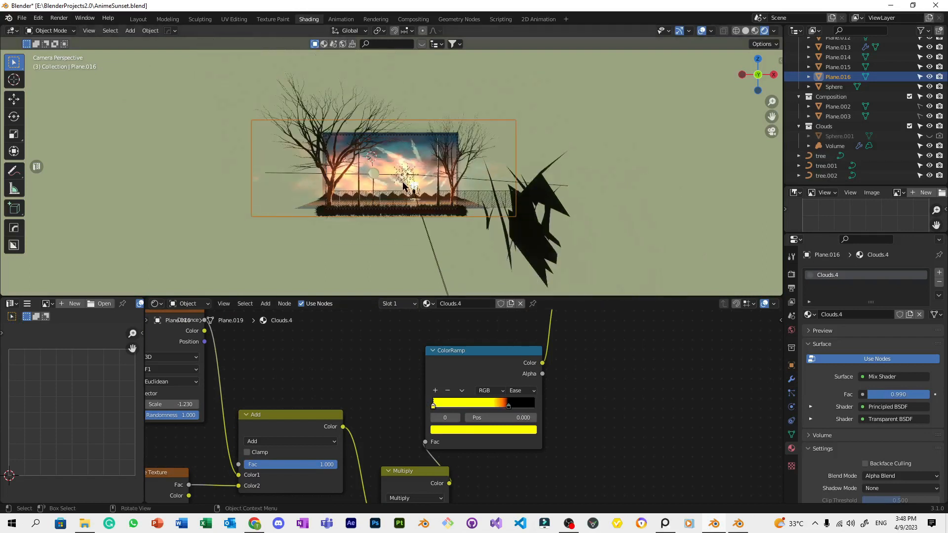
Try moving the black stop of the cyan ColorRamp in Clouds.4 to position 0.682 and undo the change.
scroll(398, 371, "down", 12)
middle_click_drag(417, 351, 553, 408)
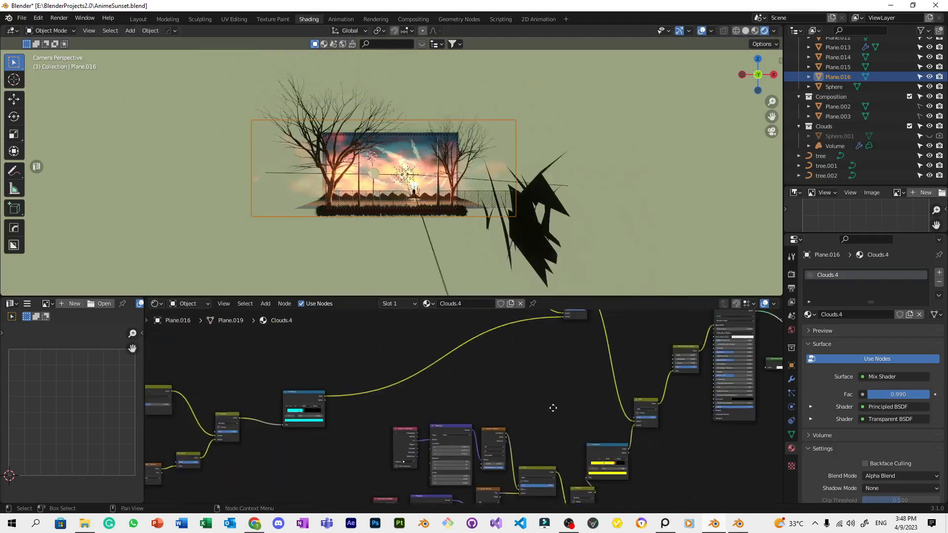
scroll(399, 397, "up", 5)
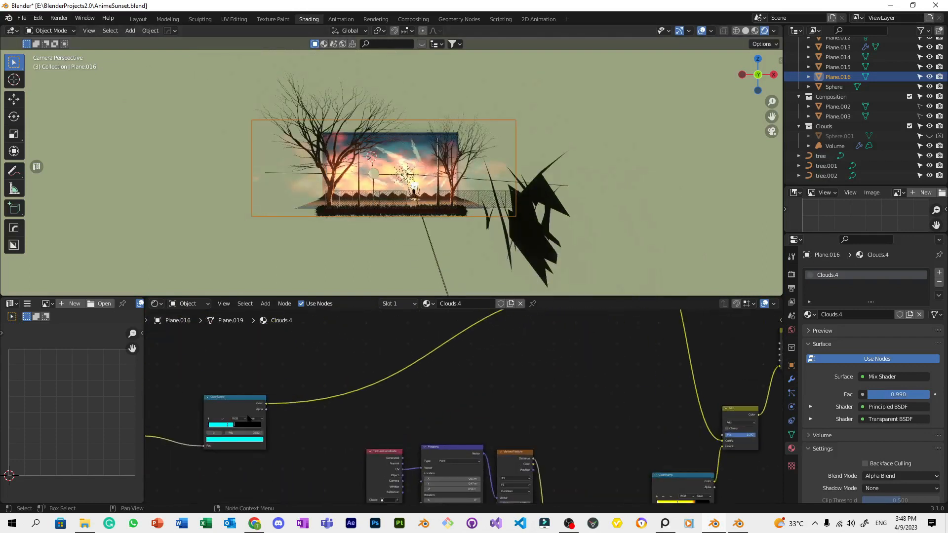
left_click_drag(275, 412, 293, 412)
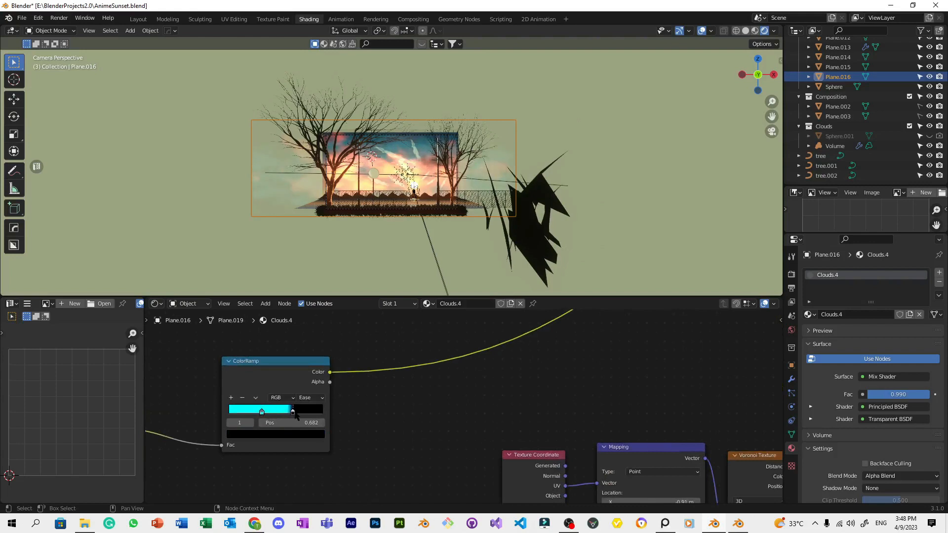
middle_click_drag(614, 365, 520, 349)
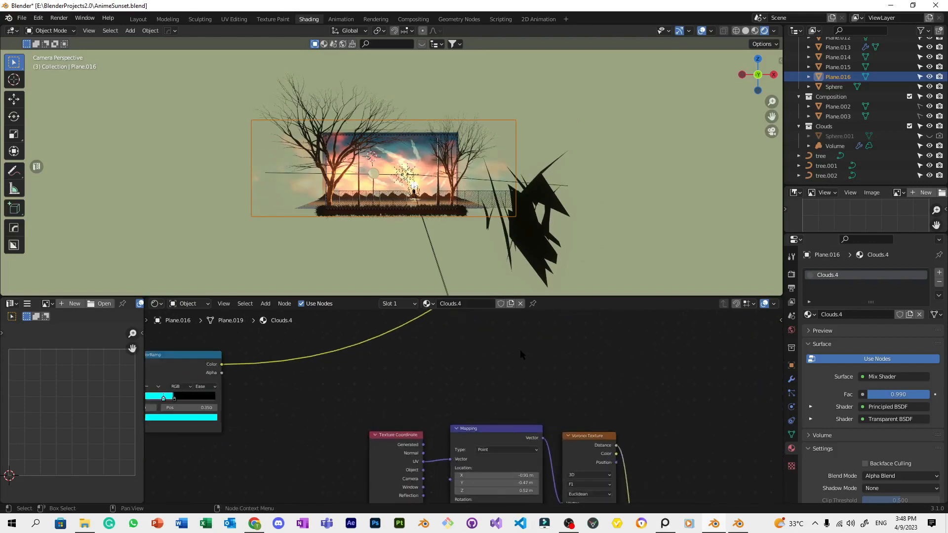
Move the enlarged cloud plane down along the Z axis by about 0.93 m.
scroll(564, 180, "up", 4)
key("g")
key("z")
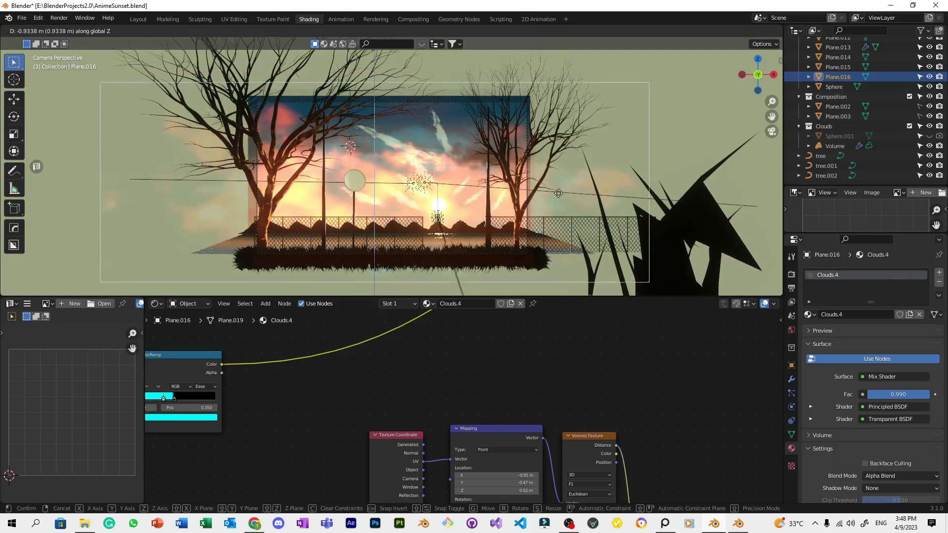
left_click(562, 193)
Save the AnimeSunset.blend file and deselect all objects.
scroll(570, 179, "down", 3)
key("ctrl+s")
key("alt+a")
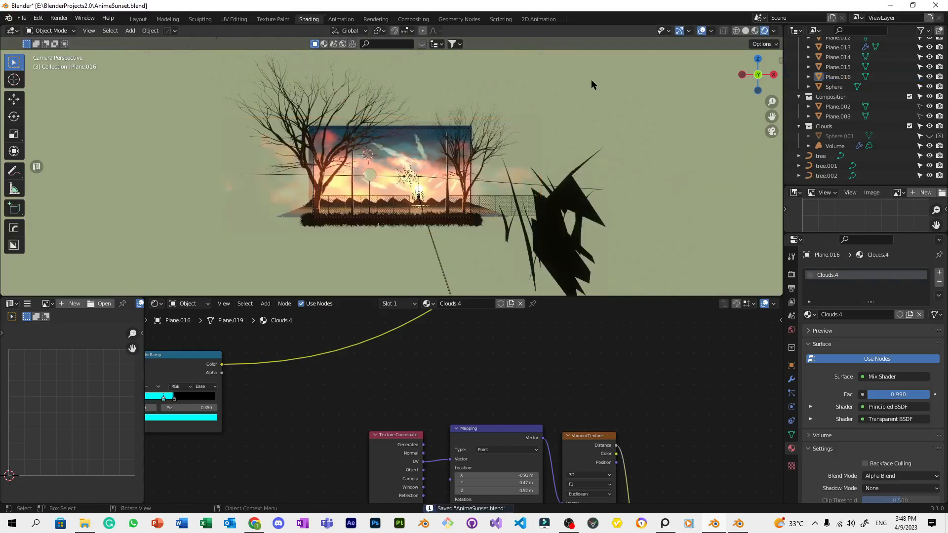
scroll(590, 84, "up", 2)
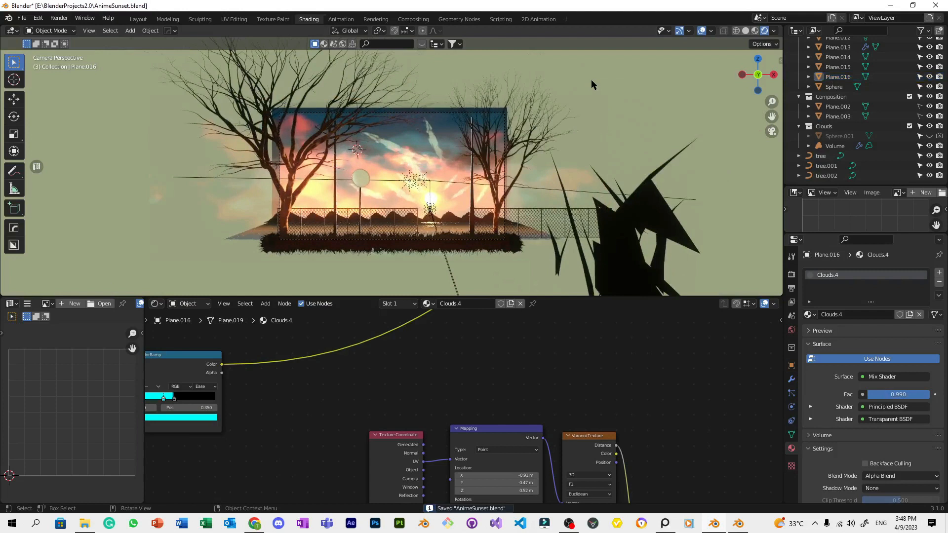
Select the cloud plane, try 1.5 and 0.3 as the Hue Saturation Value node's Value in Clouds.4, and set it to 1.000.
left_click(666, 163)
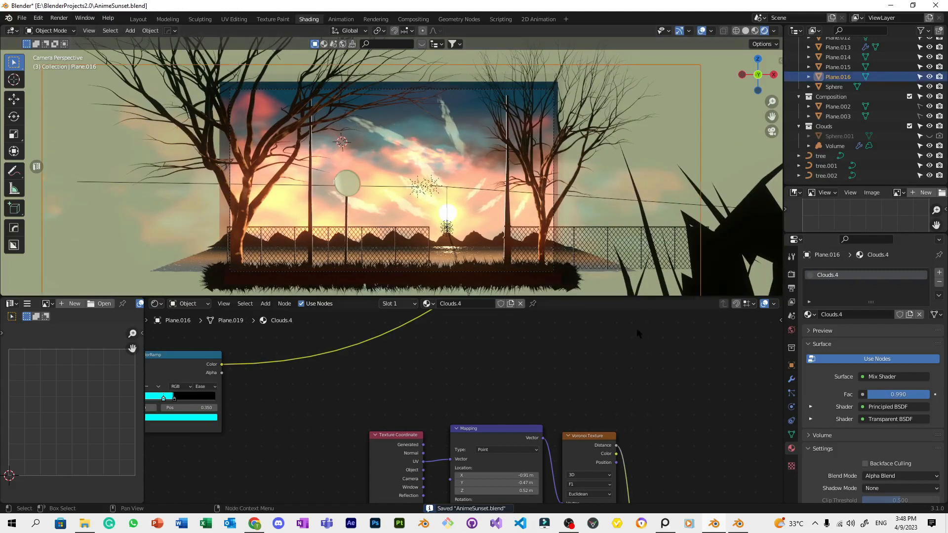
key("Home")
scroll(393, 431, "up", 2)
scroll(520, 408, "up", 4)
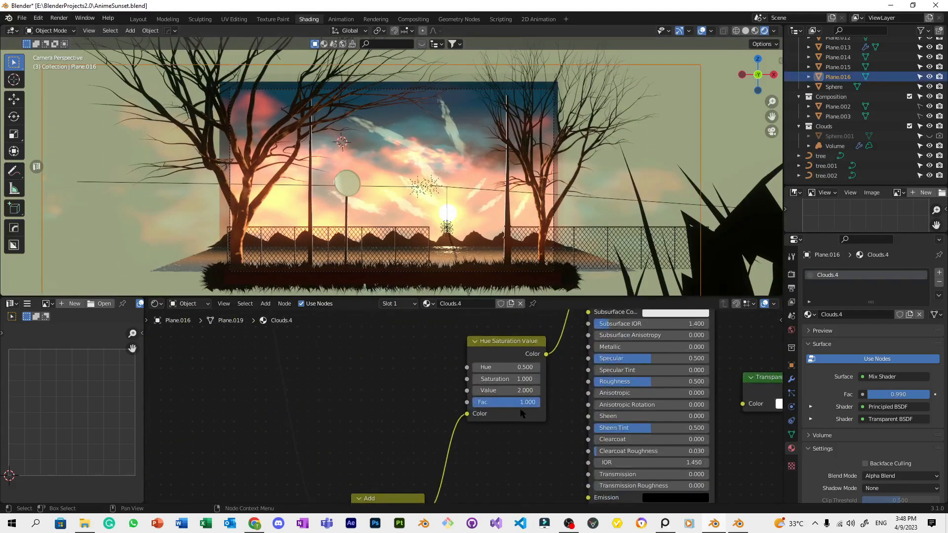
key("Return")
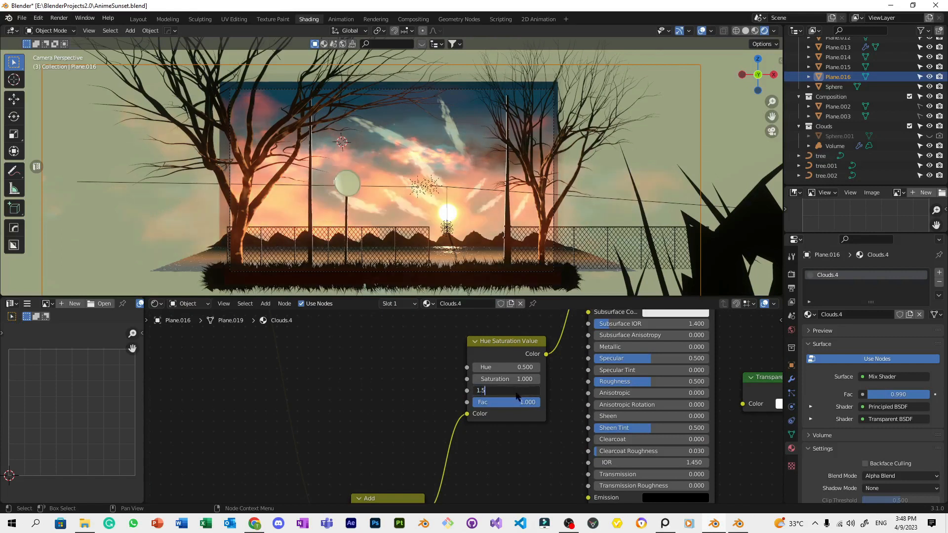
key("Return")
key("BackSpace")
type("0.3")
key("Return")
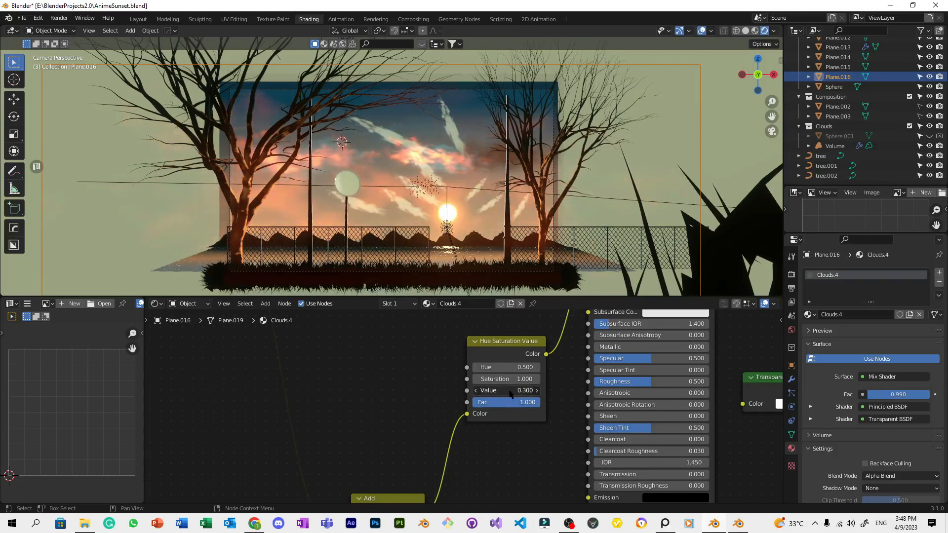
key("BackSpace")
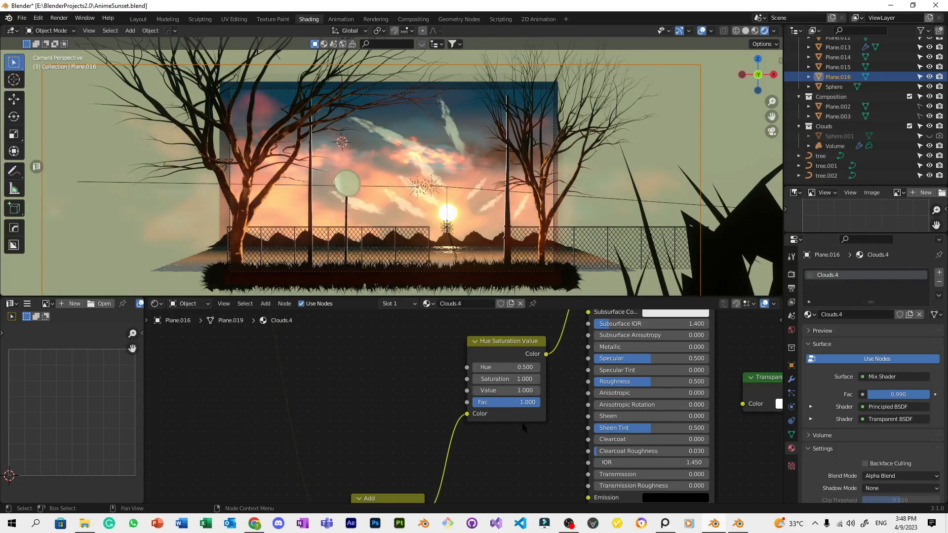
Save the AnimeSunset.blend file with the enlarged Clouds.4 plane in place.
scroll(390, 173, "down", 5)
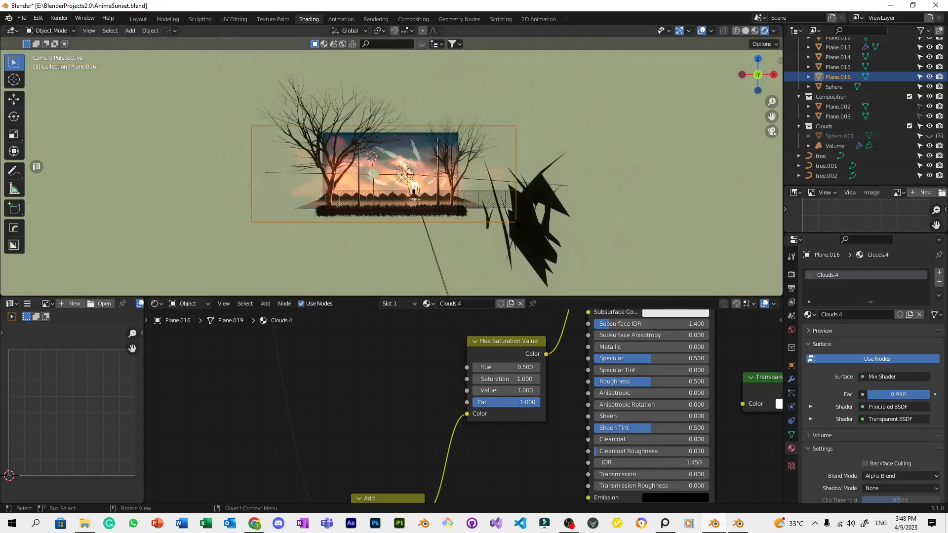
key("ctrl+s")
scroll(515, 224, "up", 5)
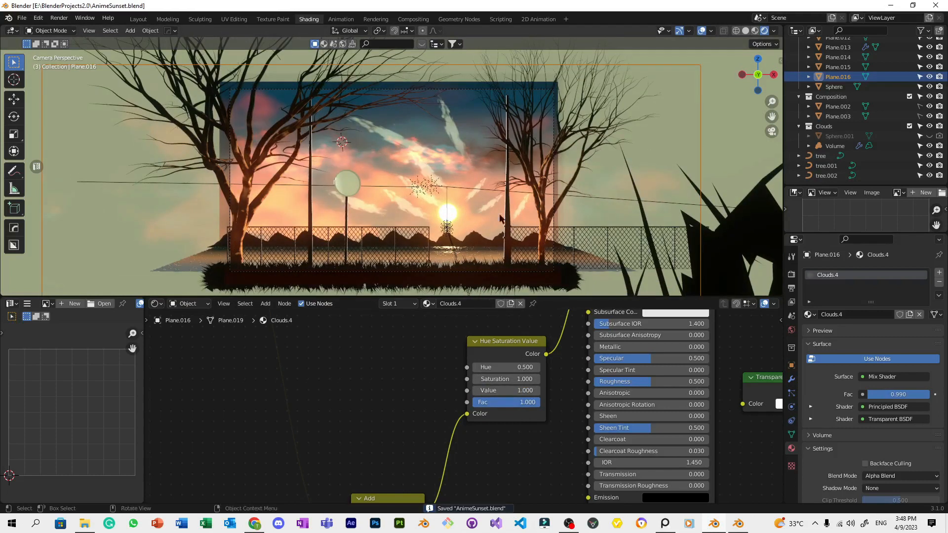
Try moving the pink cloud plane Plane.014 within the upper sky and save the file.
scroll(380, 187, "up", 5)
left_click(297, 128)
scroll(317, 140, "down", 5)
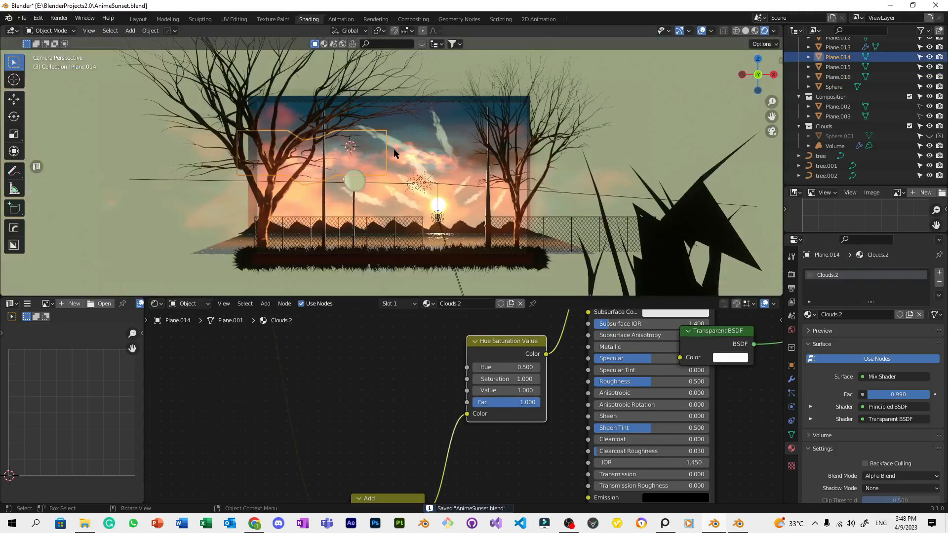
scroll(394, 150, "up", 3)
key("g")
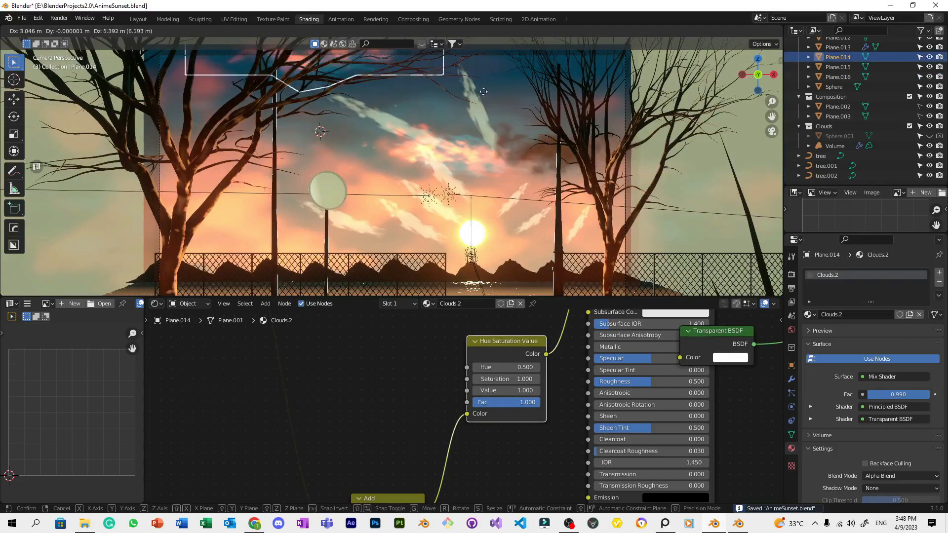
left_click(386, 143)
scroll(387, 143, "down", 2)
key("ctrl+s")
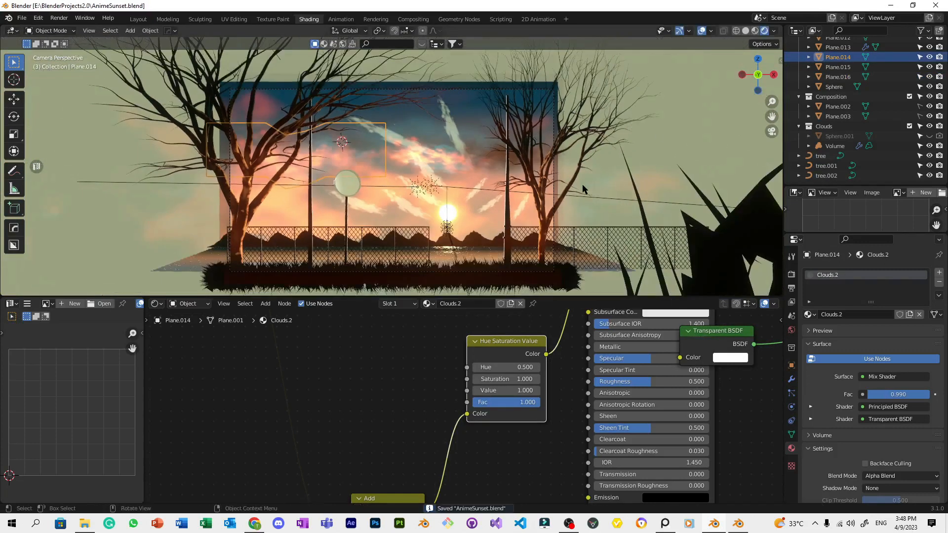
Try scaling the large Clouds.4 plane Plane.016 down to about 0.81 and save the file.
left_click(582, 189)
scroll(587, 187, "down", 2)
scroll(607, 185, "up", 3)
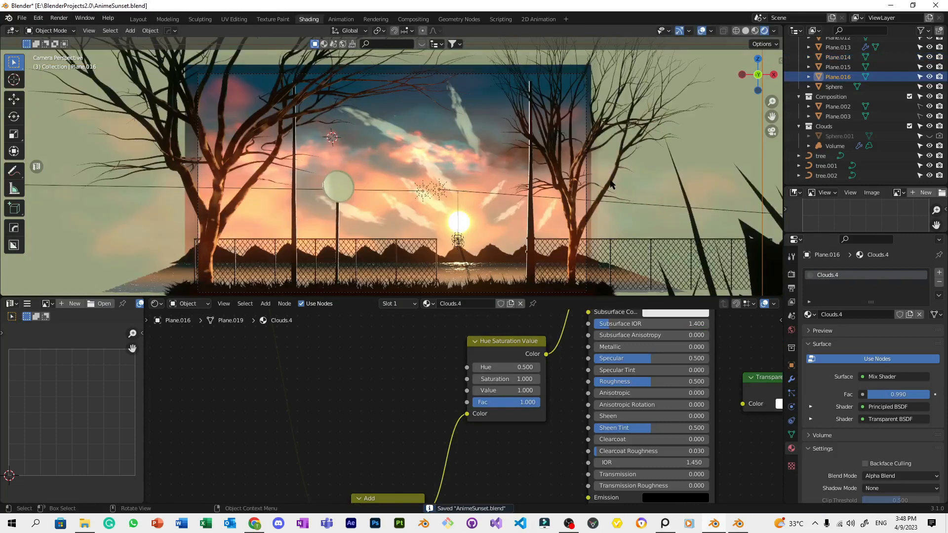
scroll(611, 184, "down", 2)
key("s")
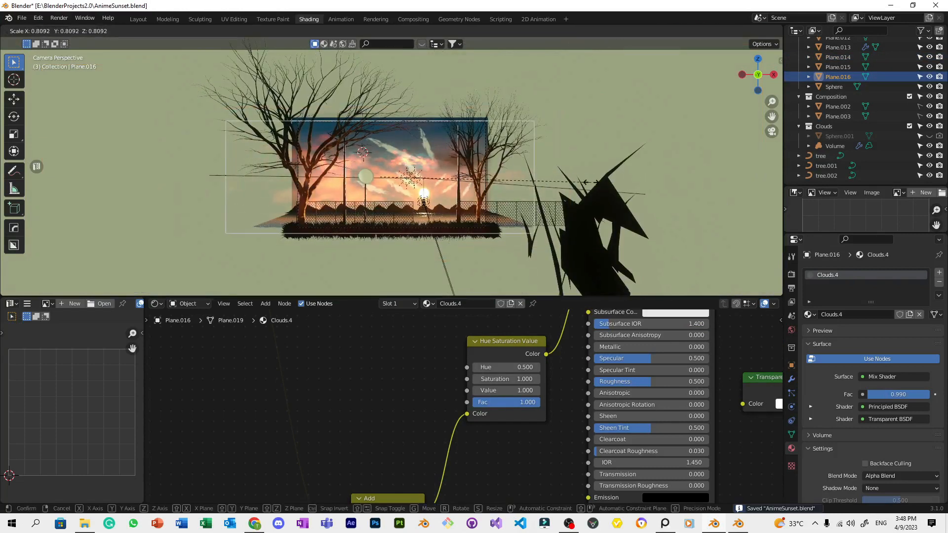
left_click(593, 182)
scroll(590, 182, "up", 4)
key("ctrl+s")
Save the file and move the sun sphere slightly lower toward the mountains.
scroll(412, 214, "up", 4)
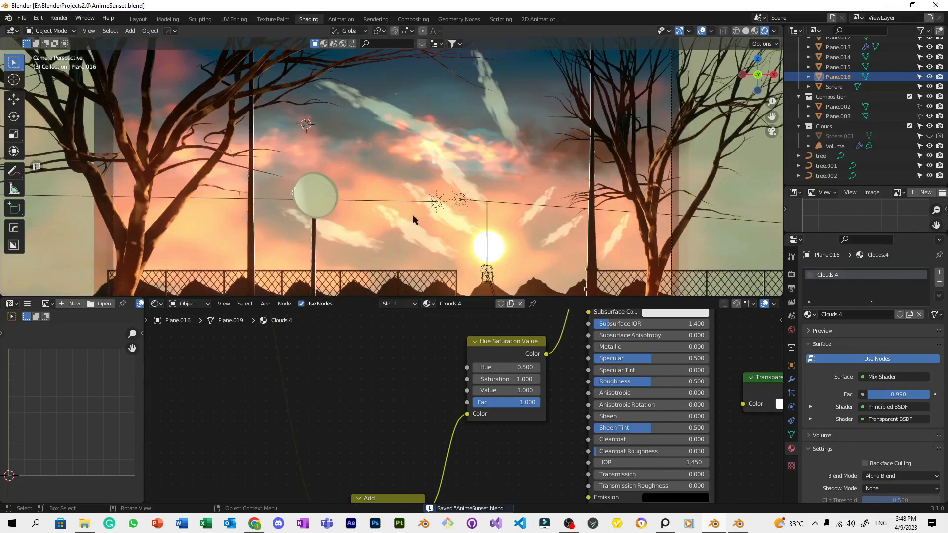
middle_click_drag(487, 238, 478, 194, "shift")
key("ctrl+s")
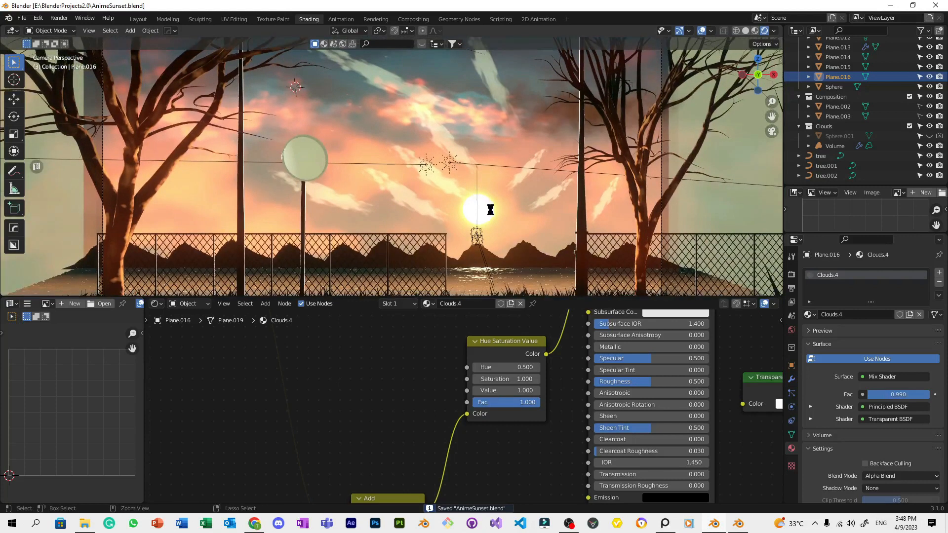
left_click(488, 206)
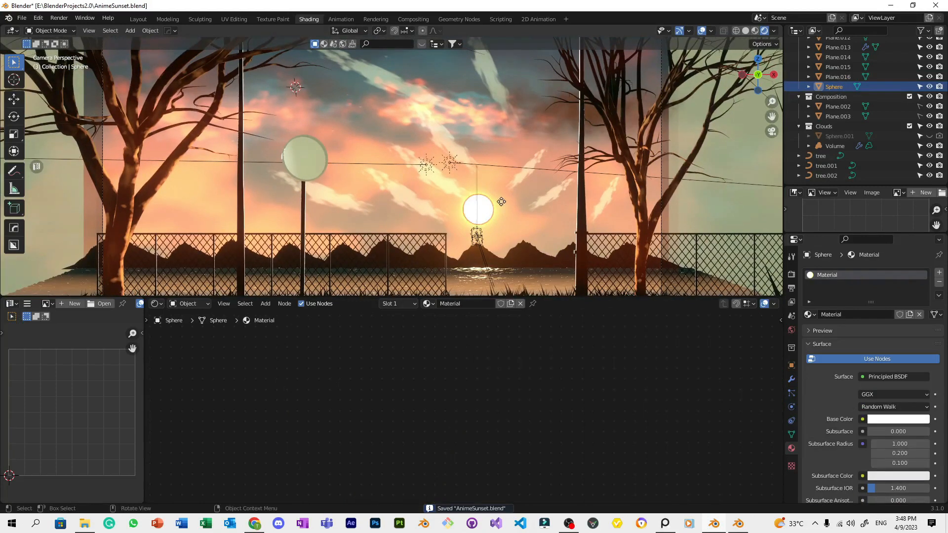
scroll(568, 155, "down", 4)
Set the Hue Saturation Value node's Value in Plane.016's Clouds.4 material to 0.5, deselect the plane and save the file.
left_click(568, 155)
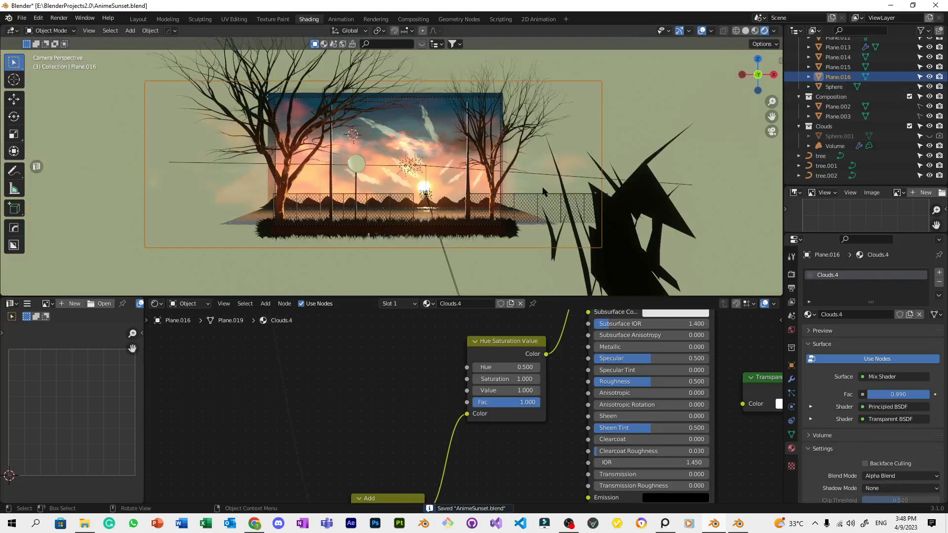
key("g")
key("Escape")
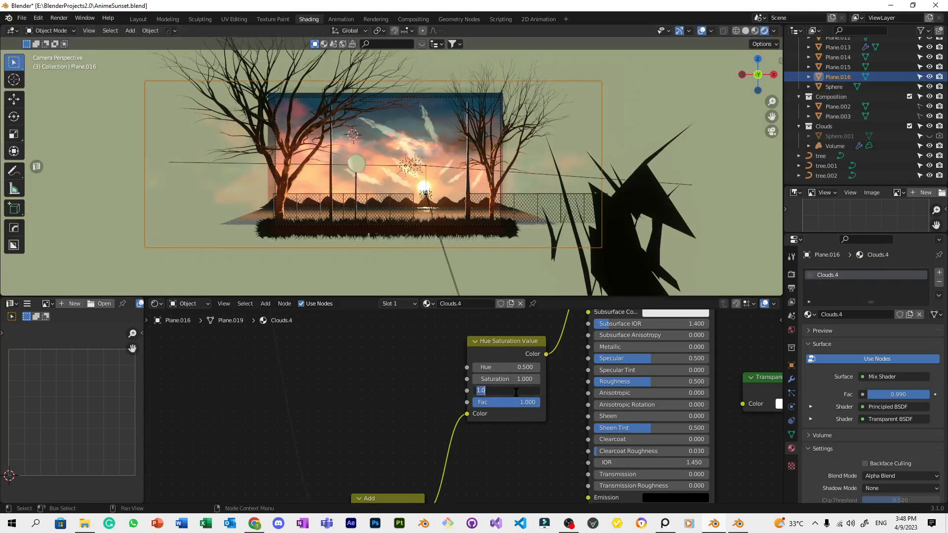
type("0.6")
key("Return")
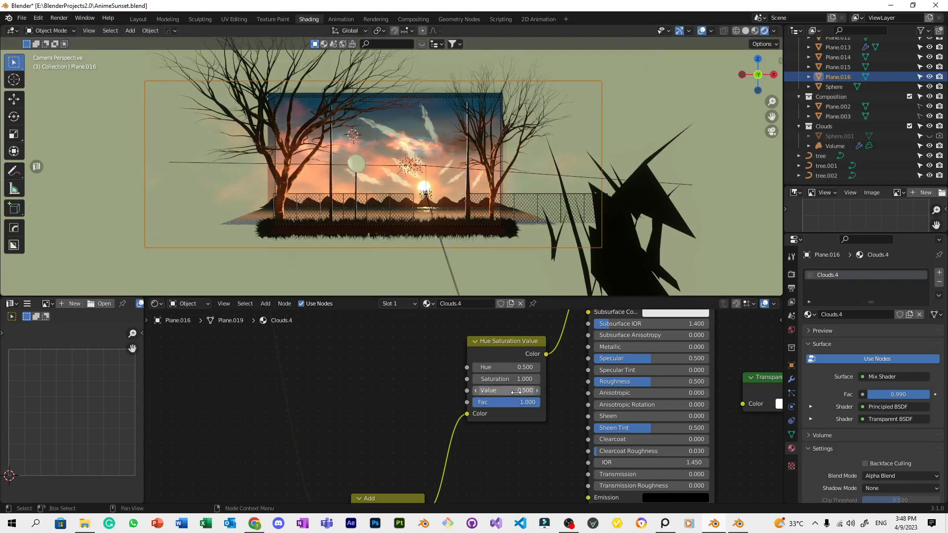
scroll(560, 95, "down", 2)
scroll(543, 111, "up", 4)
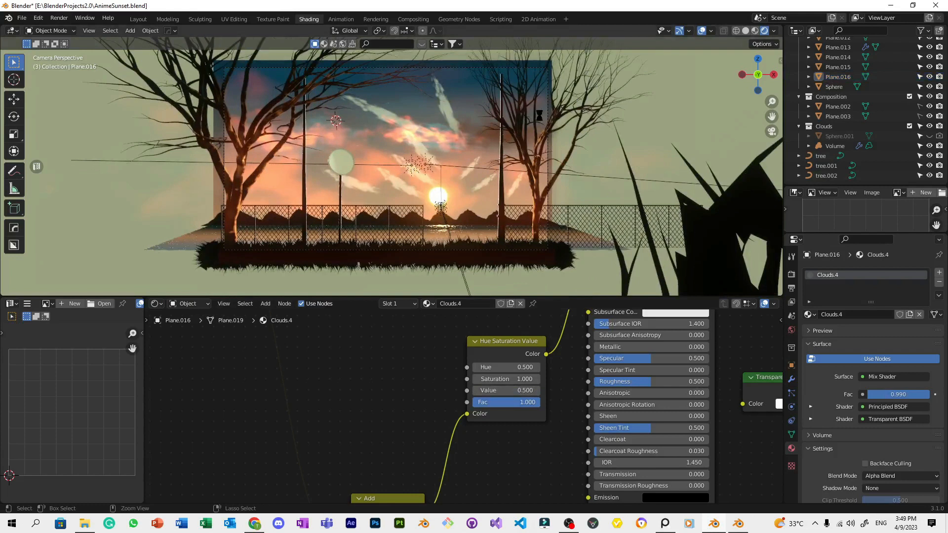
key("ctrl+s")
scroll(523, 124, "up", 2)
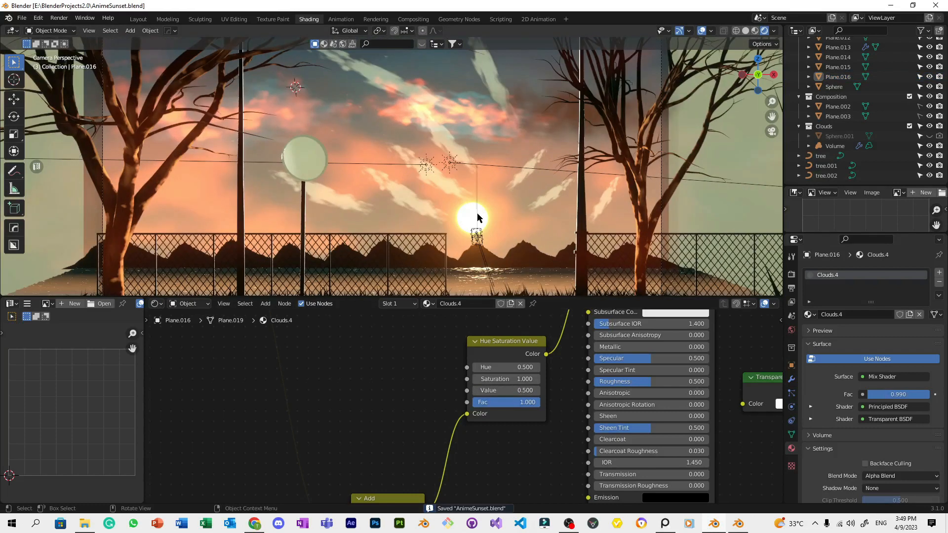
Select the pink cloud plane Plane.014 and move it to the right, further out from behind the left tree.
left_click(479, 218)
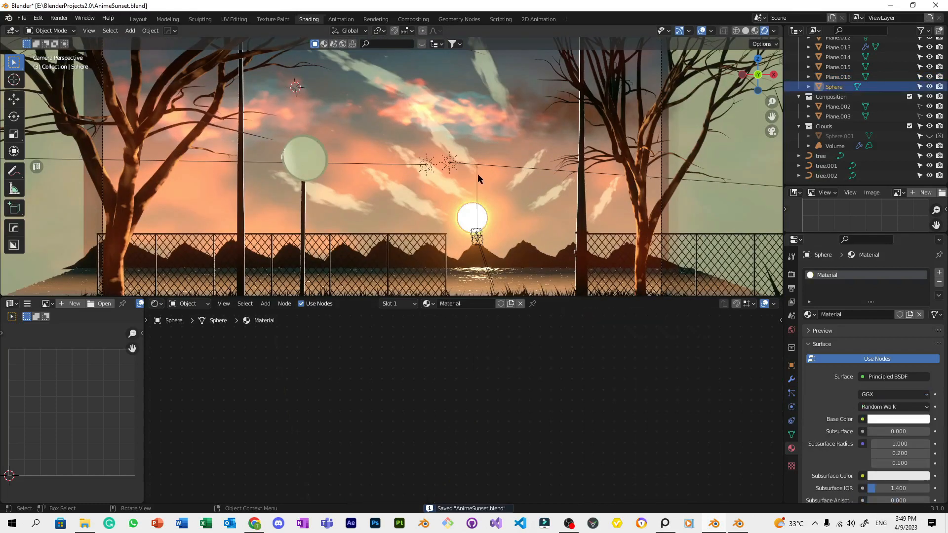
scroll(478, 173, "down", 3)
scroll(406, 145, "up", 3)
left_click(435, 138)
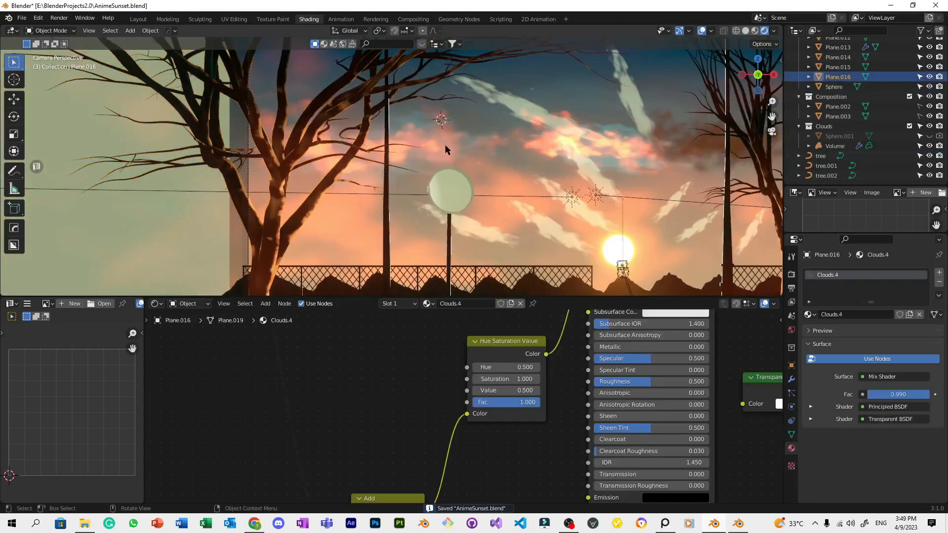
left_click(456, 140)
key("g")
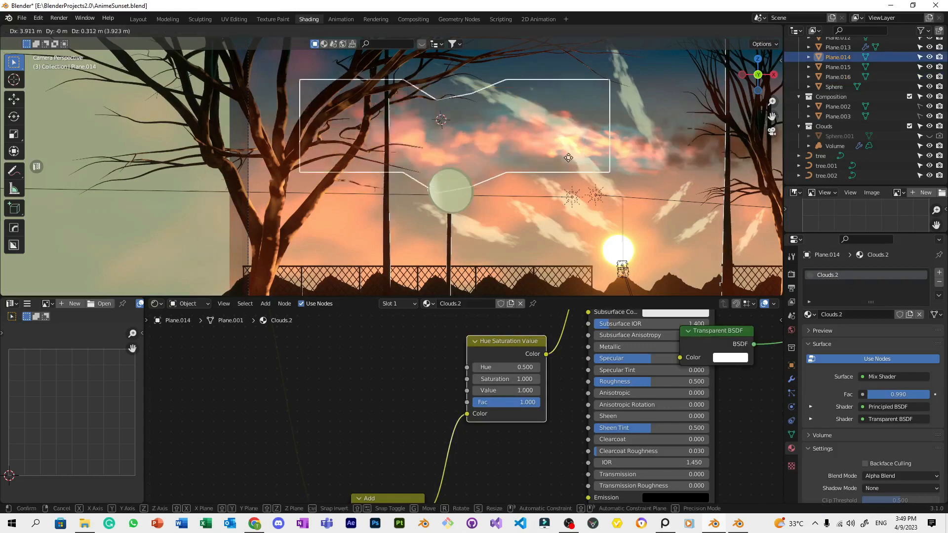
left_click(518, 123)
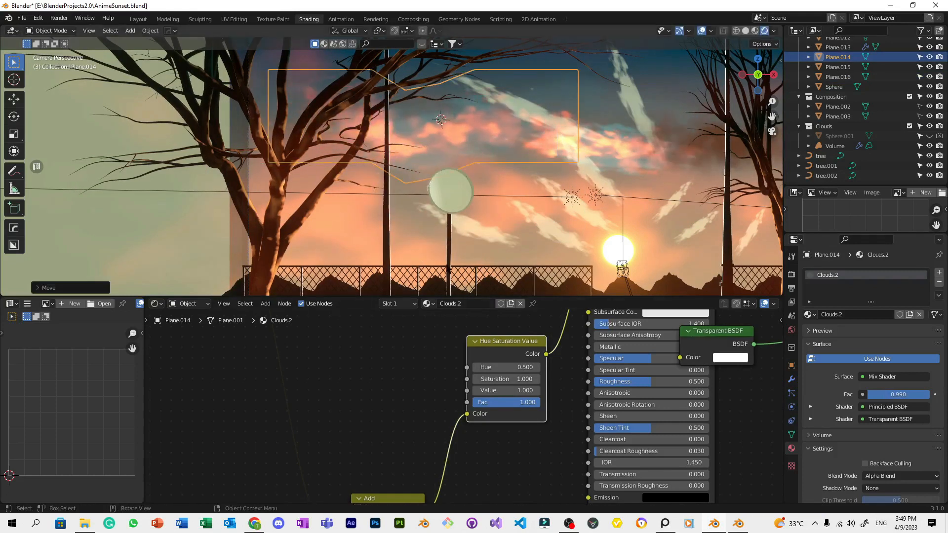
Look over the Clouds.2 shader nodes and nudge Plane.014 about 1 m left and 0.24 m up.
scroll(486, 179, "down", 2)
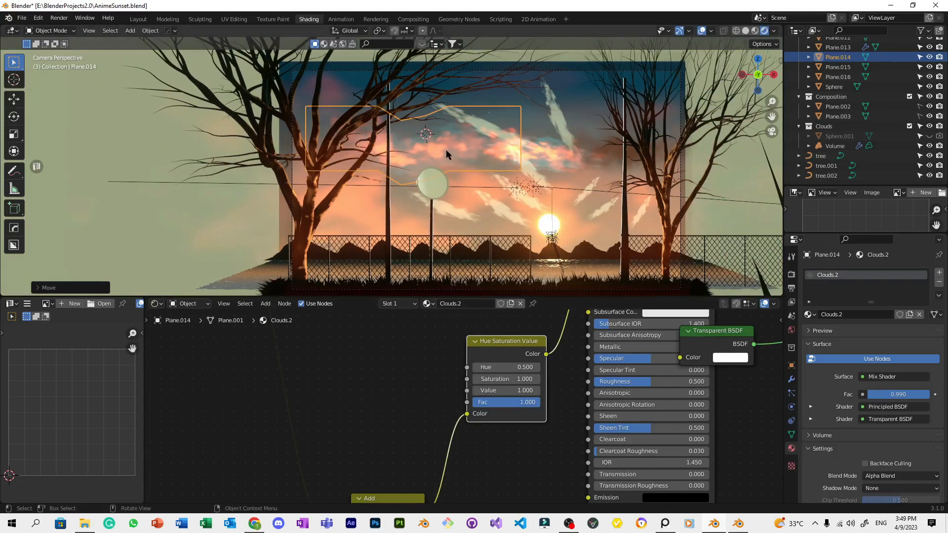
scroll(341, 422, "down", 4)
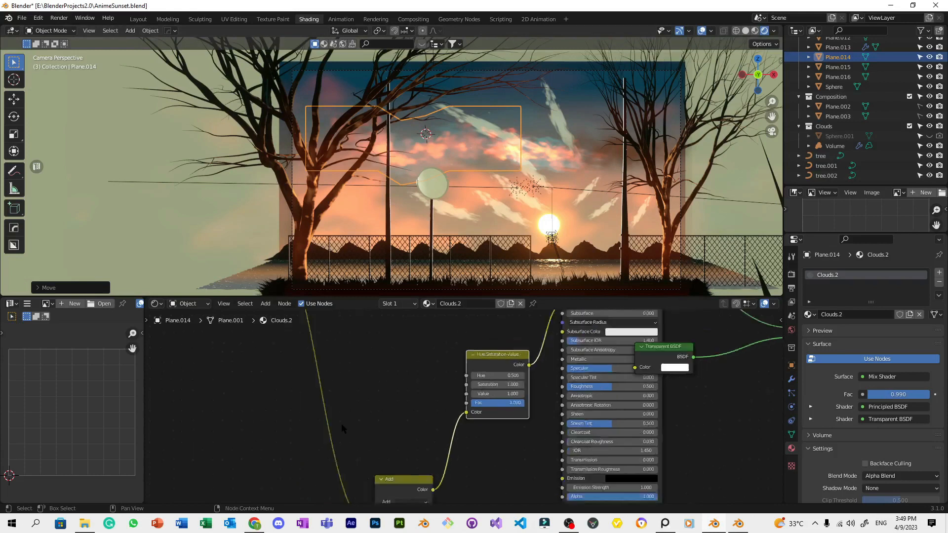
middle_click_drag(332, 407, 469, 353)
scroll(463, 172, "up", 2)
scroll(495, 162, "down", 2)
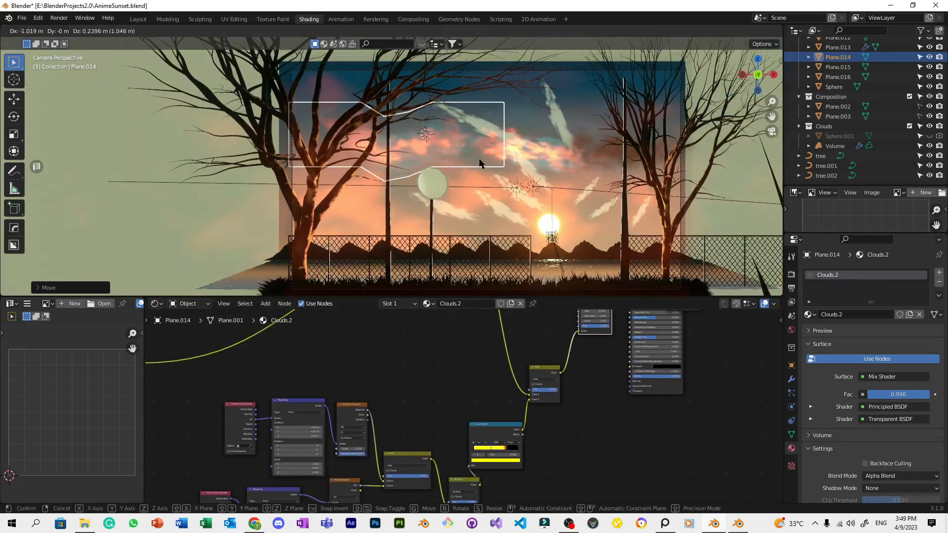
Unhide Sphere.001 in the Clouds collection, save the file and select the sphere.
left_click(606, 157)
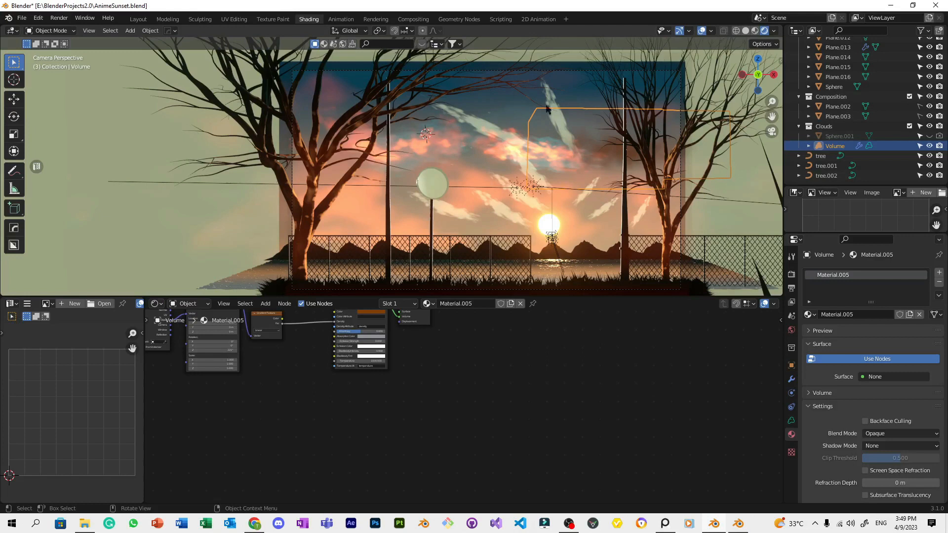
left_click(928, 136)
scroll(668, 153, "up", 1)
middle_click_drag(672, 154, 566, 158, "shift")
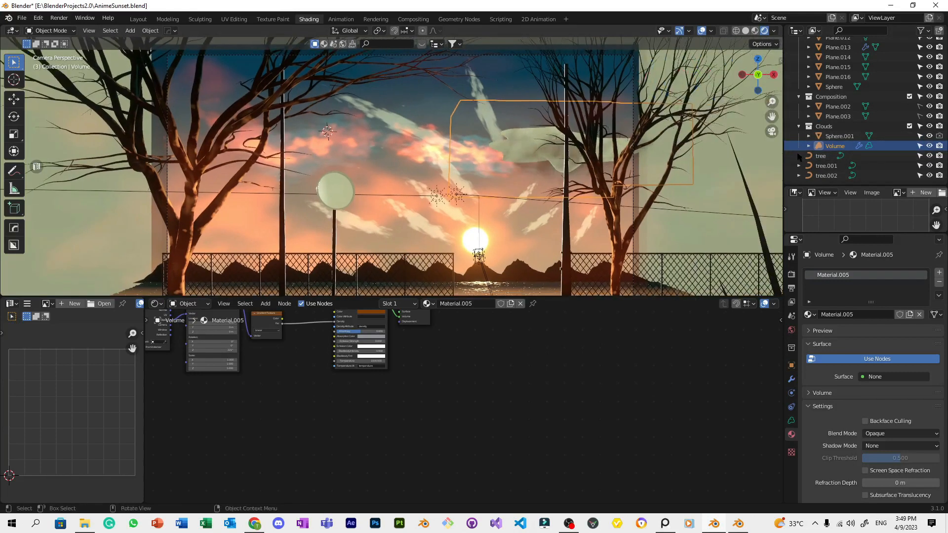
left_click(847, 137)
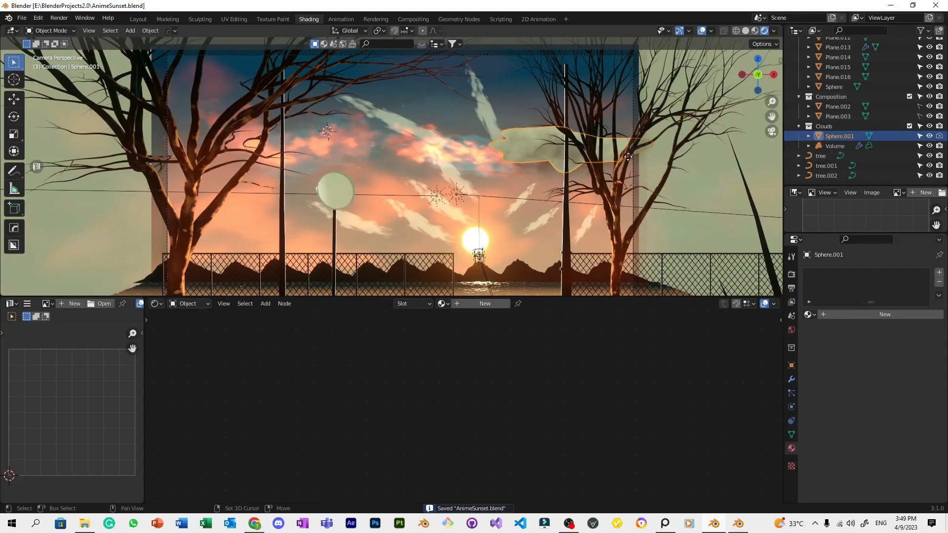
Try duplicating only the Sphere.001 cloud mesh twice across the upper sky and enlarging the second copy.
key("shift+d")
left_click(339, 85)
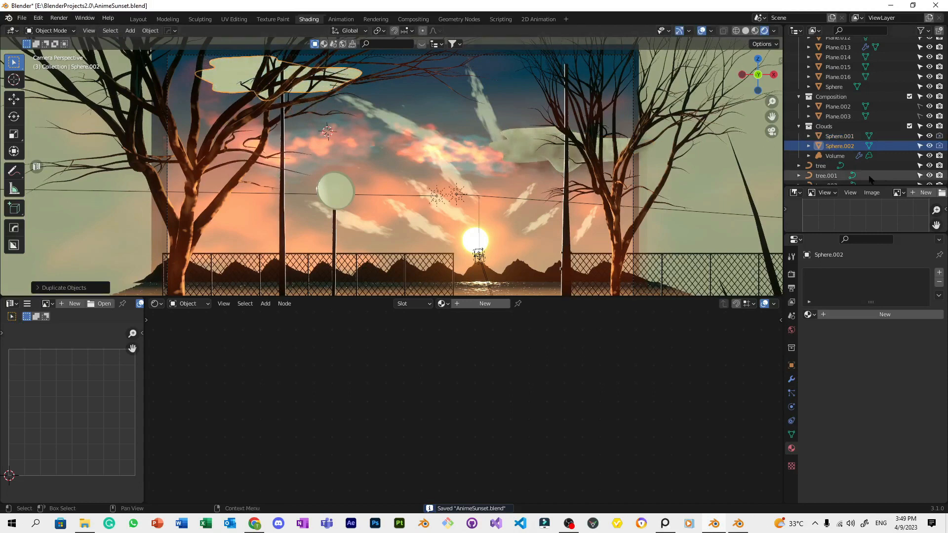
key("shift+d")
left_click(632, 144)
key("s")
left_click(668, 147)
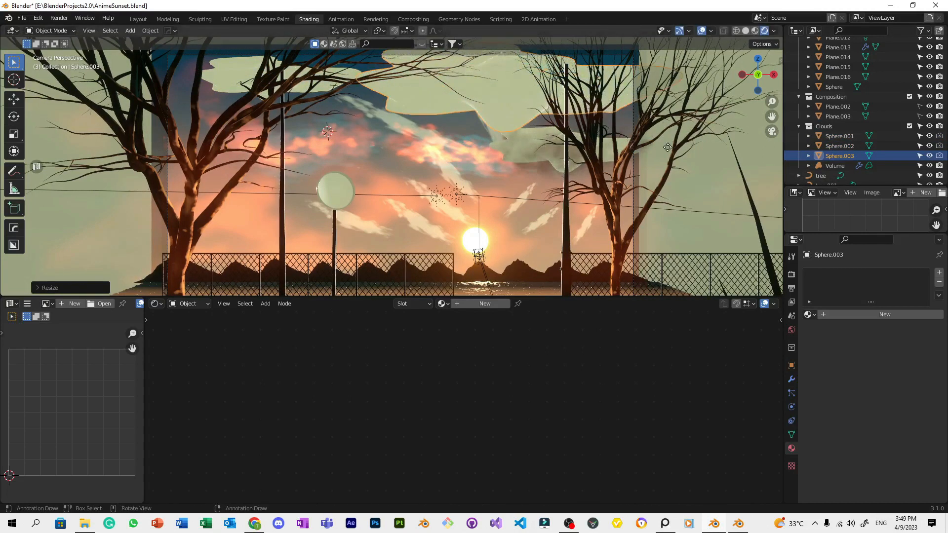
left_click(849, 146)
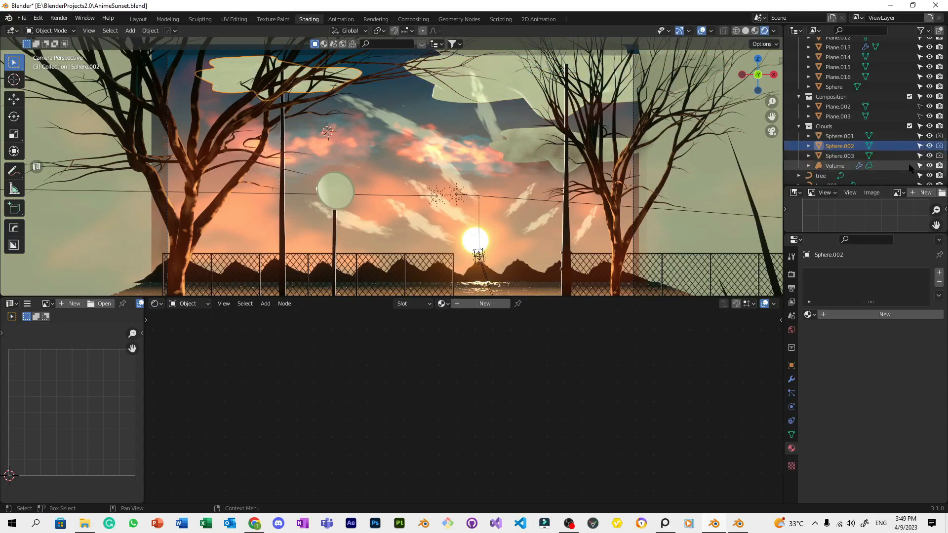
left_click(929, 146)
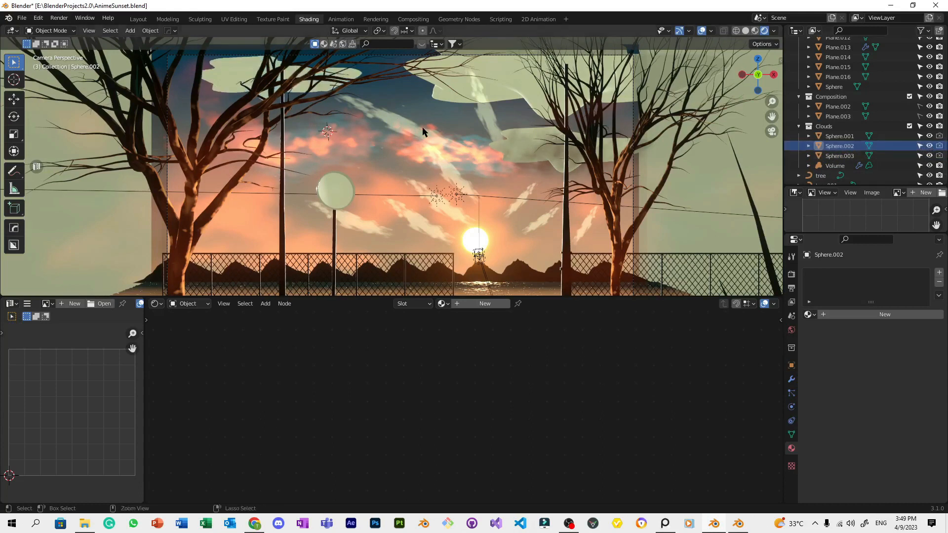
Undo the sphere duplicates and select Sphere.001 together with its Volume object.
key("ctrl+z")
key("ctrl+z")
key("ctrl+z")
key("ctrl+z")
key("ctrl+z")
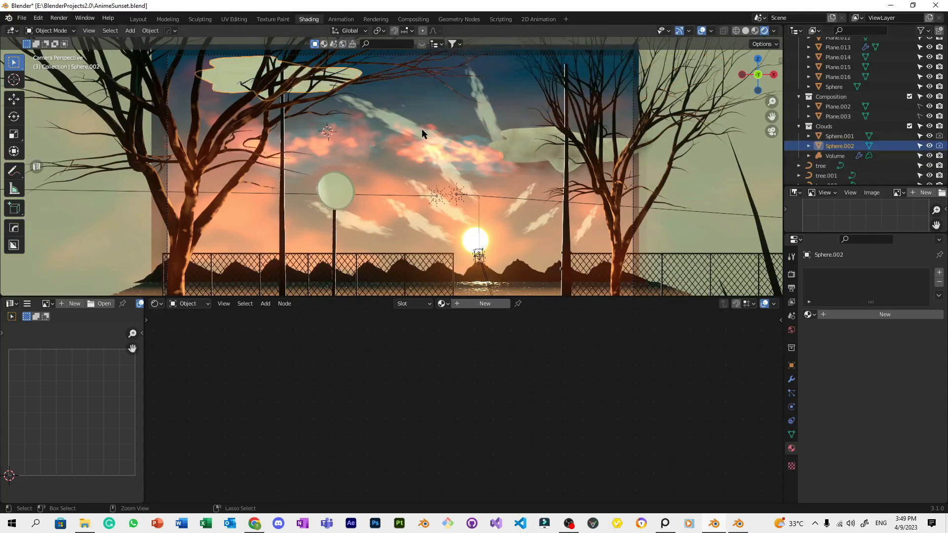
key("ctrl+z")
key("ctrl+z")
key("ctrl+z")
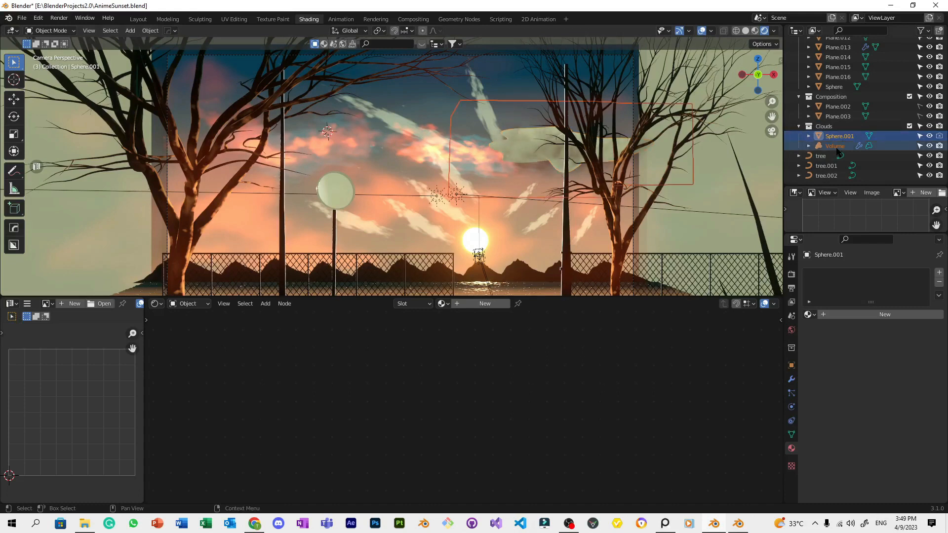
Duplicate Sphere.001 and its Volume together twice, placing one copy in the upper left sky and another in the upper right.
key("shift+d")
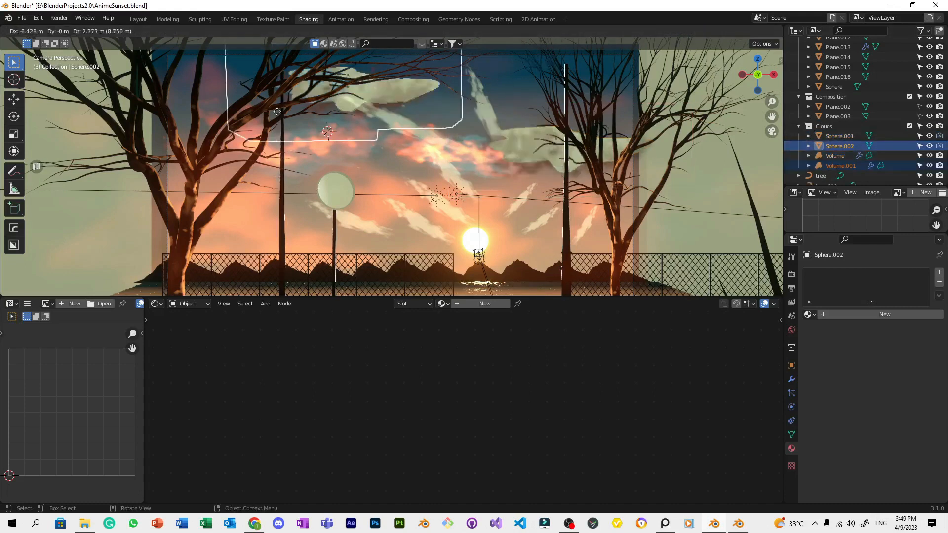
left_click(240, 128)
key("shift+d")
left_click(569, 110)
Enlarge the second sphere and volume copy and move it about 1 m right and 1.2 m down in the sky.
key("s")
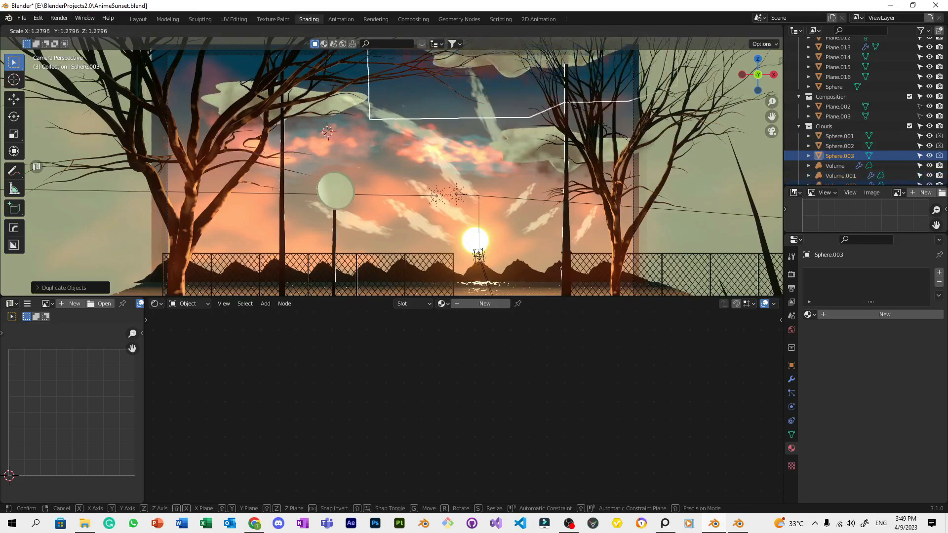
key("Return")
key("g")
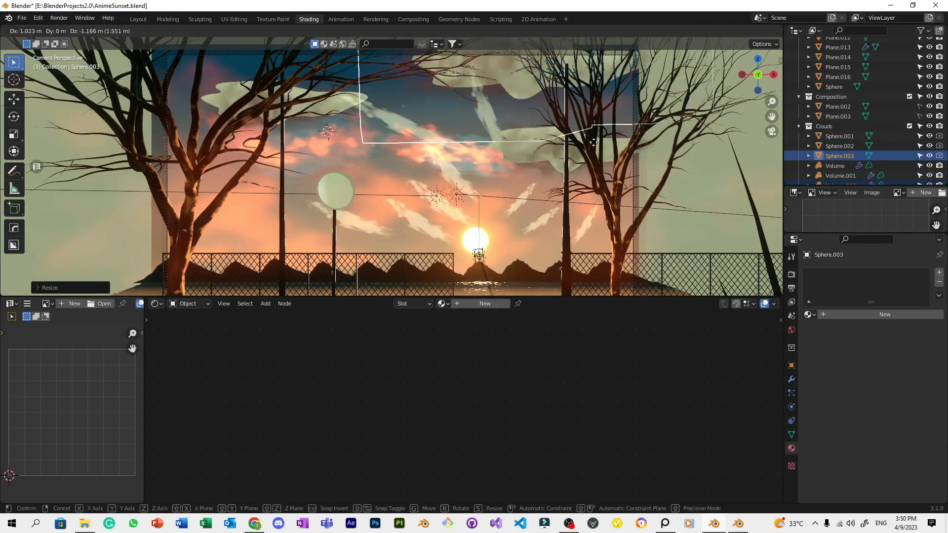
left_click(689, 164)
scroll(835, 145, "down", 1)
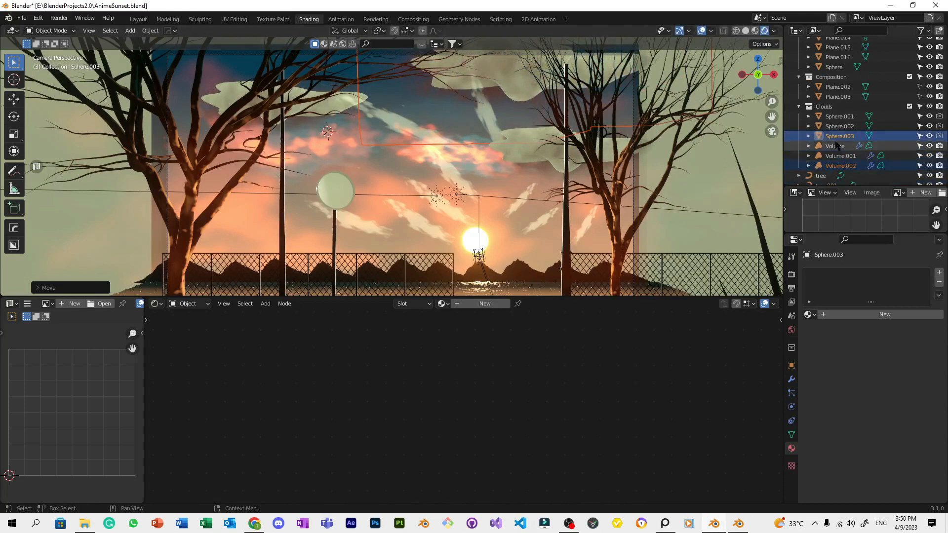
Hide the Sphere.001, Sphere.002 and Sphere.003 cloud meshes in the viewport and save the file.
left_click(839, 146)
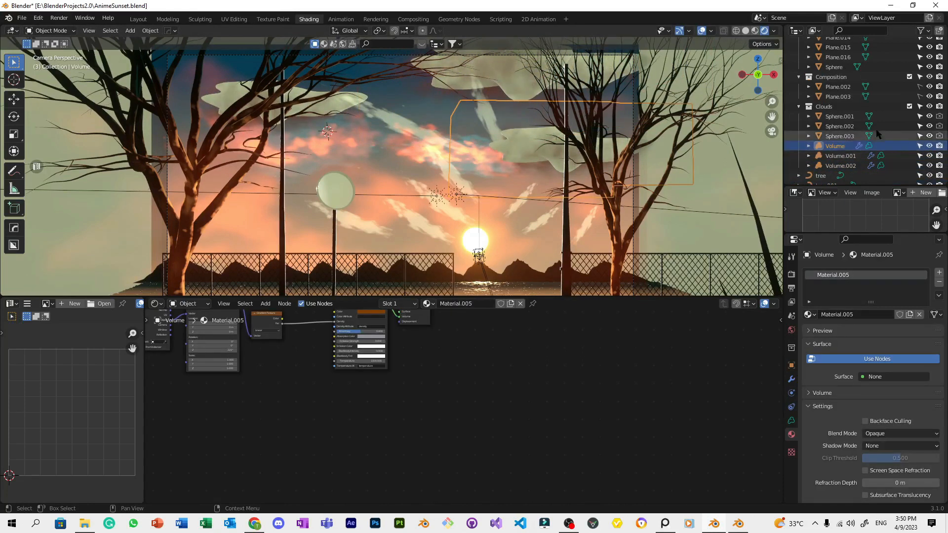
left_click_drag(929, 137, 929, 117)
key("ctrl+s")
Select Volume.001, change its Principled Volume colour from orange to dark blue, and save the file.
left_click(843, 157)
scroll(518, 404, "down", 9)
middle_click_drag(485, 389, 573, 401)
scroll(474, 395, "up", 10)
scroll(474, 395, "up", 2)
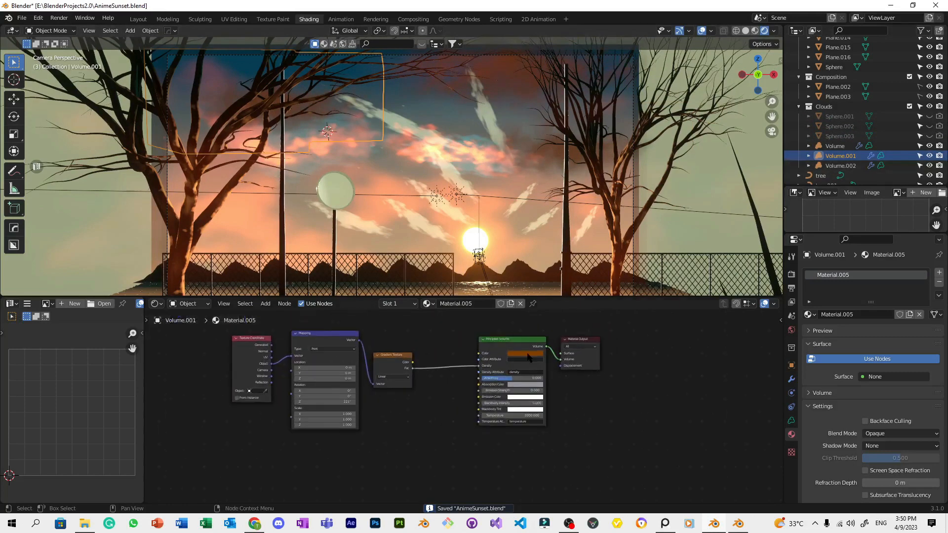
left_click(527, 353)
left_click(542, 291)
mouse_move(541, 295)
left_mouse_down()
mouse_move(537, 283)
mouse_move(556, 302)
left_mouse_up()
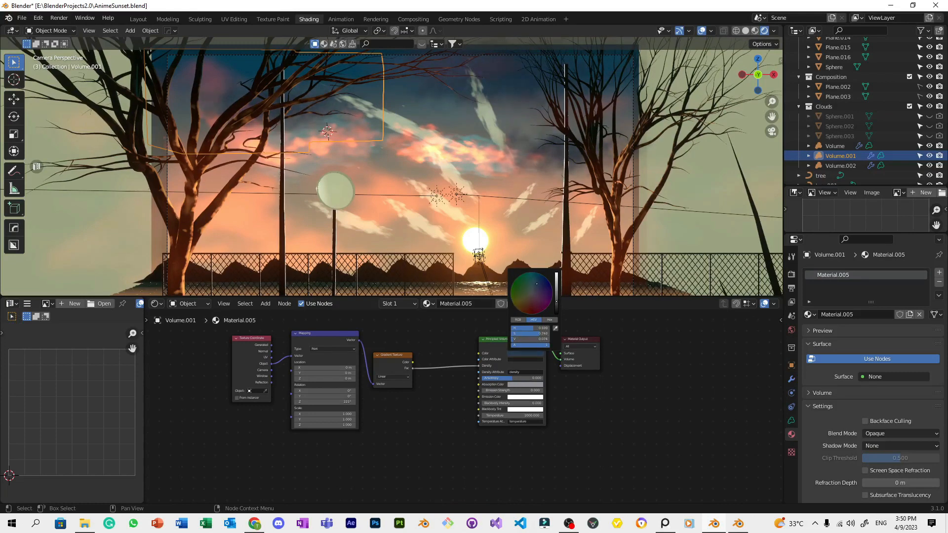
scroll(622, 183, "down", 4)
key("ctrl+s")
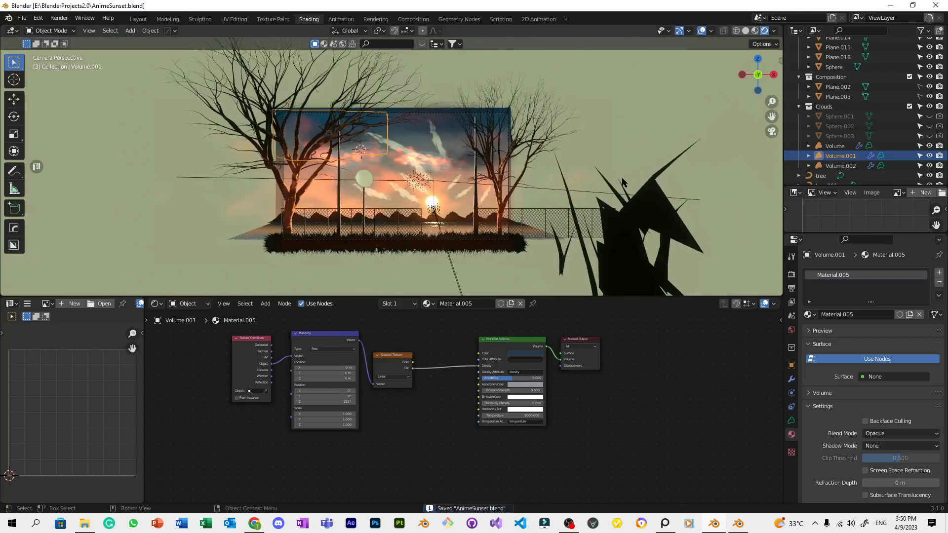
Shift the Principled Volume colour of Material.005 to a dark teal and save the file.
scroll(622, 180, "up", 3)
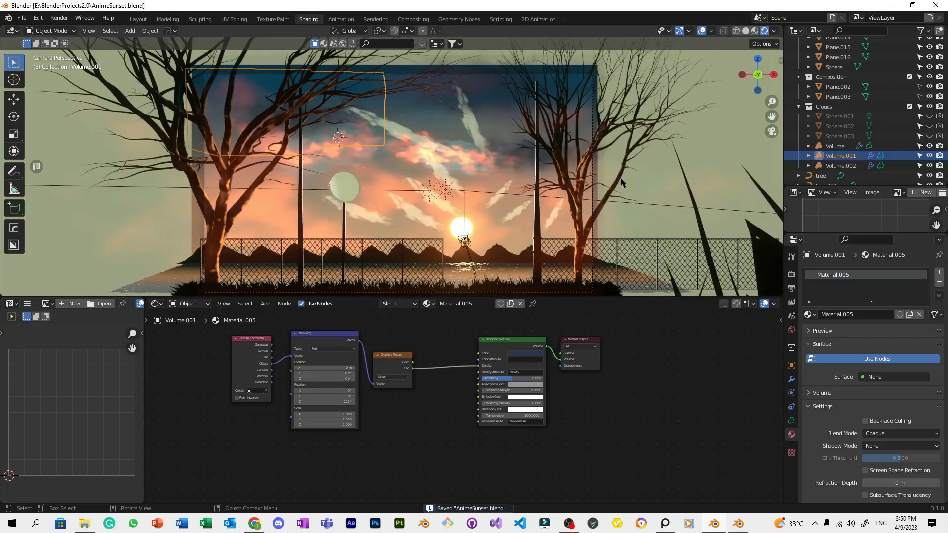
scroll(621, 181, "up", 2)
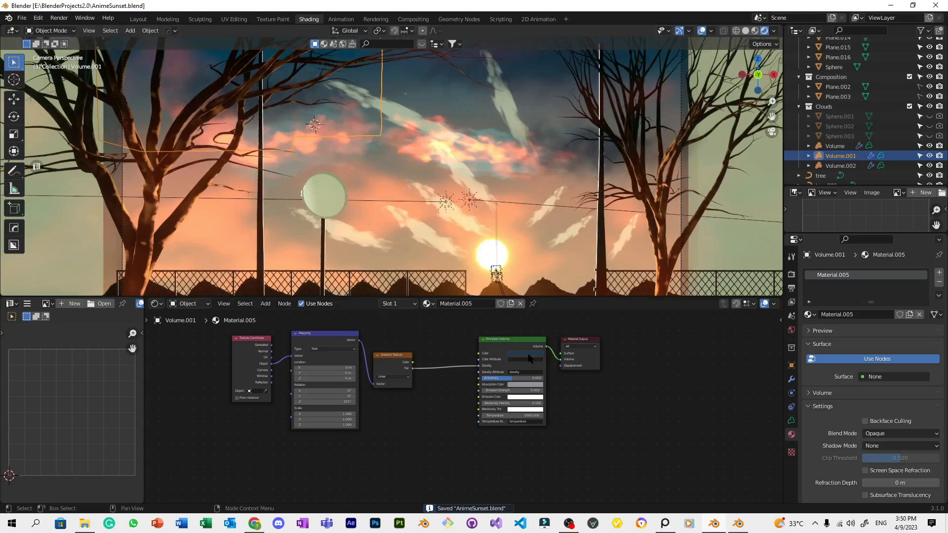
left_click(526, 353)
left_click_drag(538, 289, 532, 282)
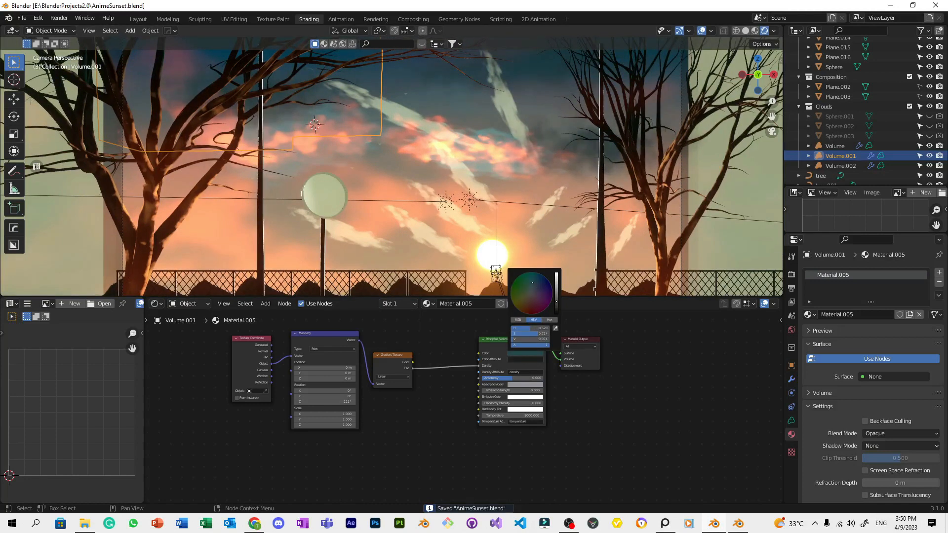
key("ctrl+s")
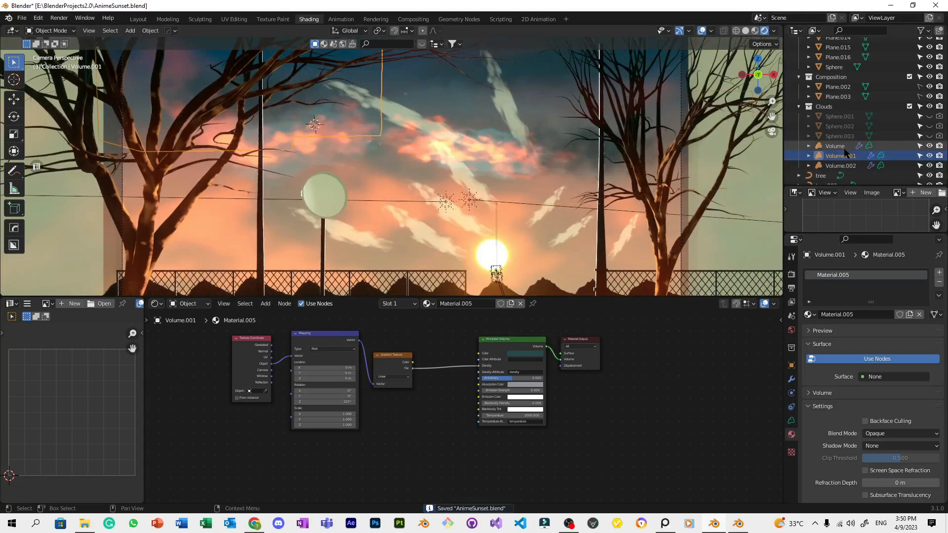
left_click(834, 146)
scroll(624, 175, "down", 4)
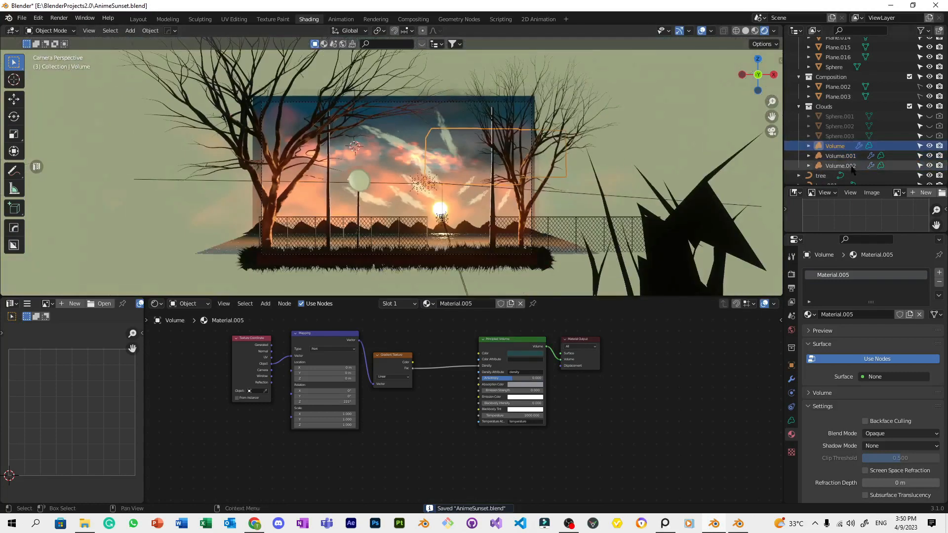
left_click(680, 114)
key("ctrl+s")
scroll(653, 143, "up", 4)
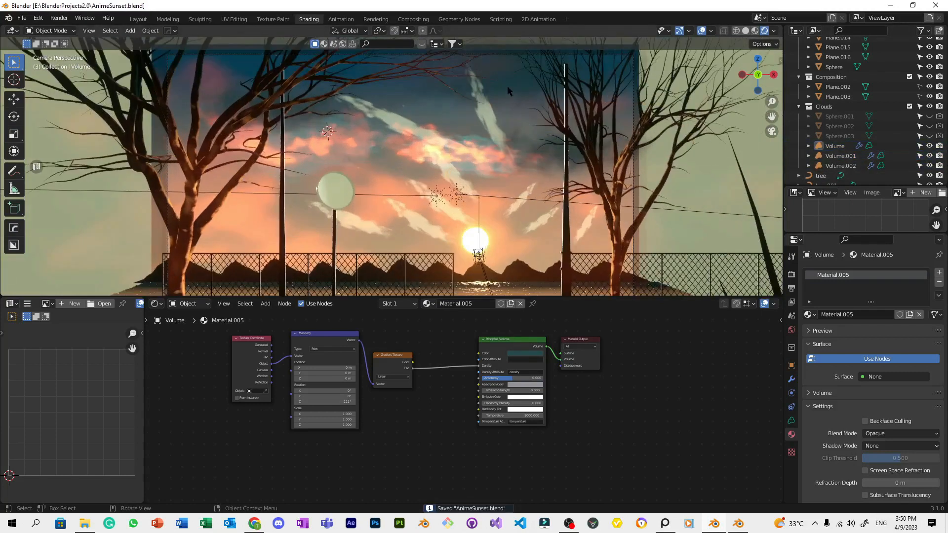
Hide the Clouds collection in the viewport and return to the camera view.
left_click(485, 82)
middle_click_drag(562, 134, 447, 168)
scroll(473, 135, "up", 3)
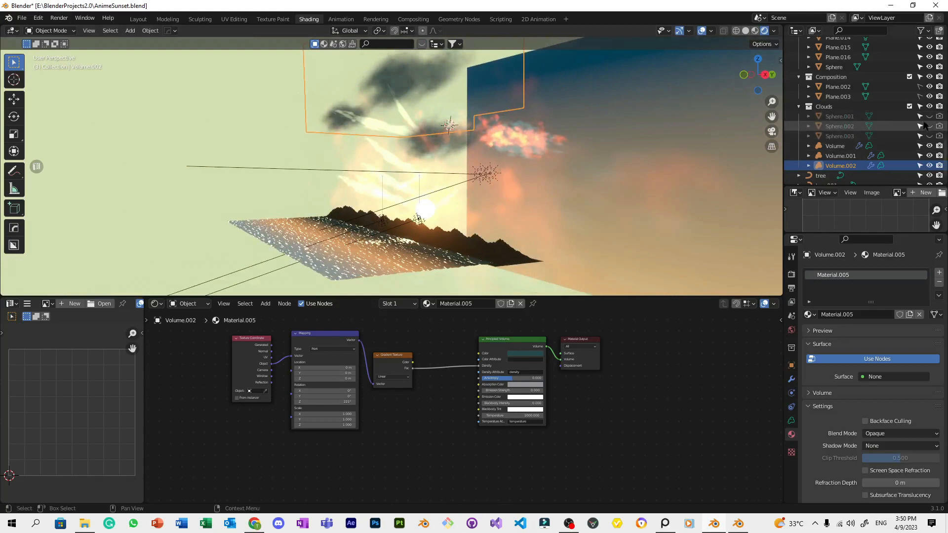
left_click(929, 106)
middle_click_drag(543, 141, 485, 156)
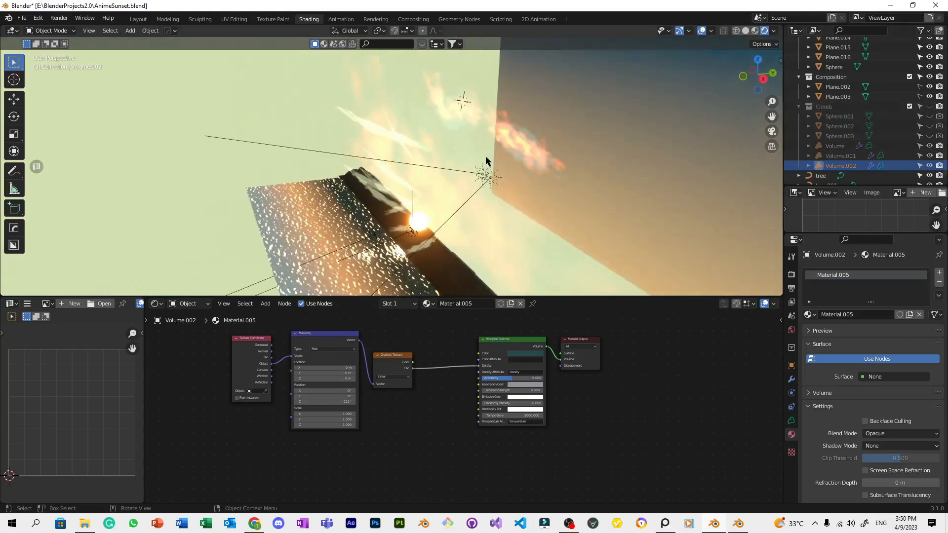
key("KP_0")
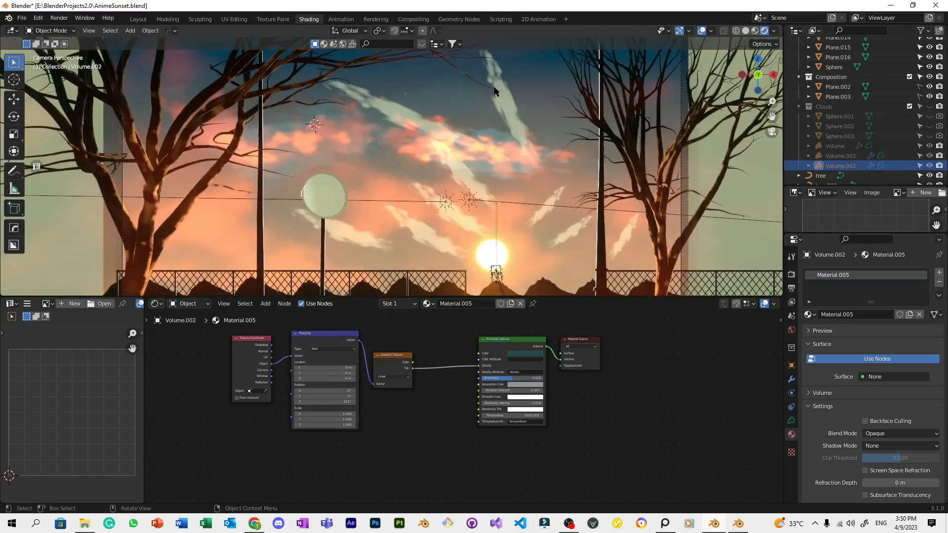
Select the steep cloud streak Plane.010 and try Mix Shader factors of 0.9 and 0.999 in its Clouds material, settling on 0.99.
left_click(506, 102)
left_click(507, 102)
scroll(549, 120, "down", 1, "ctrl")
key("ctrl+s")
middle_click_drag(732, 393, 365, 365)
scroll(365, 364, "up", 4)
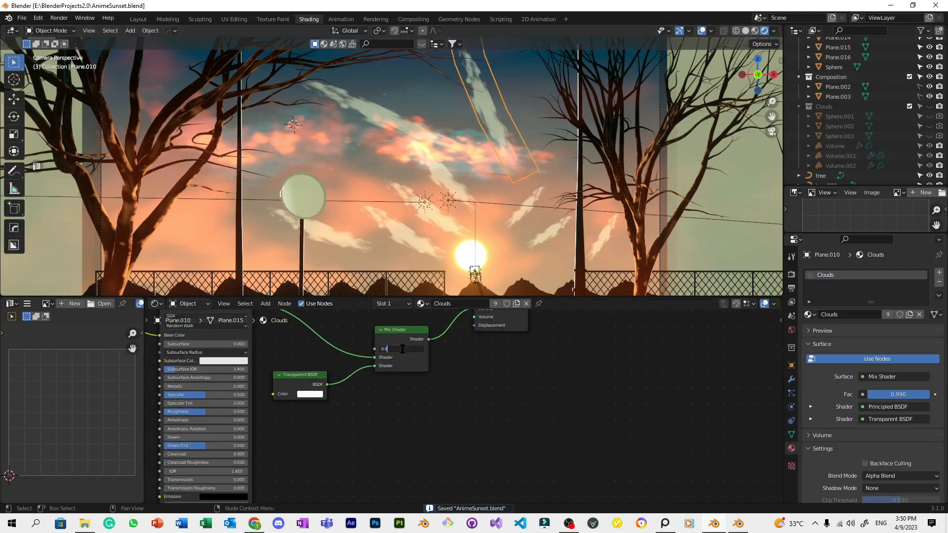
key("Return")
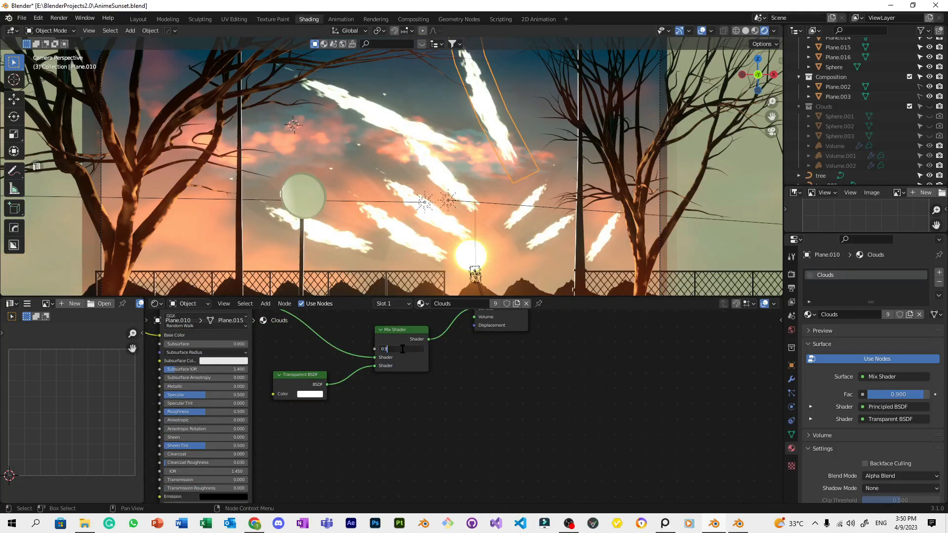
key("Return")
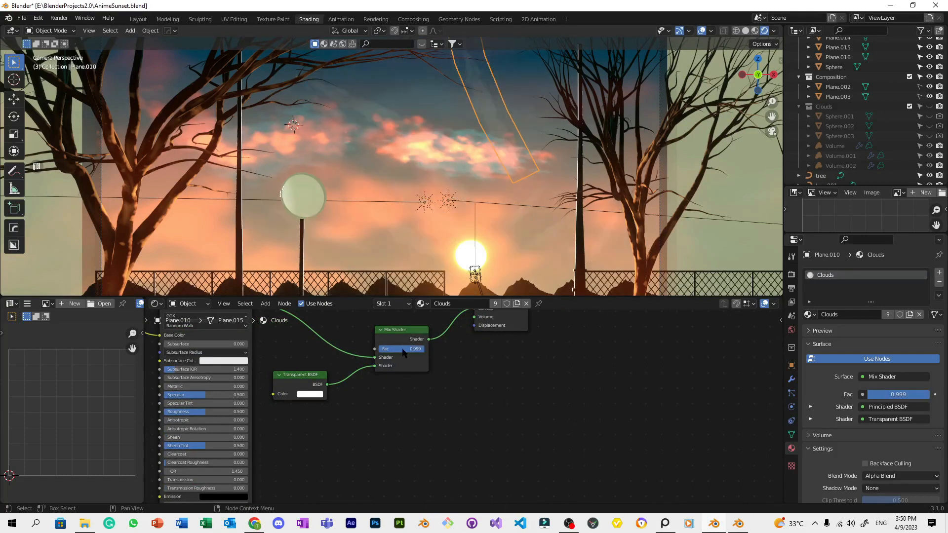
key("BackSpace")
key("Return")
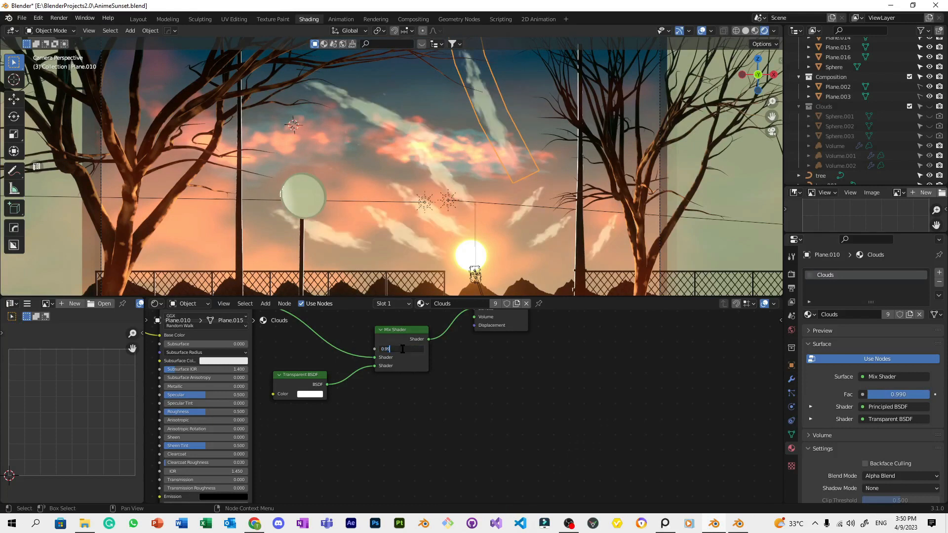
Set the Clouds material's Mix Shader factor to 0.995 and save the file.
key("Return")
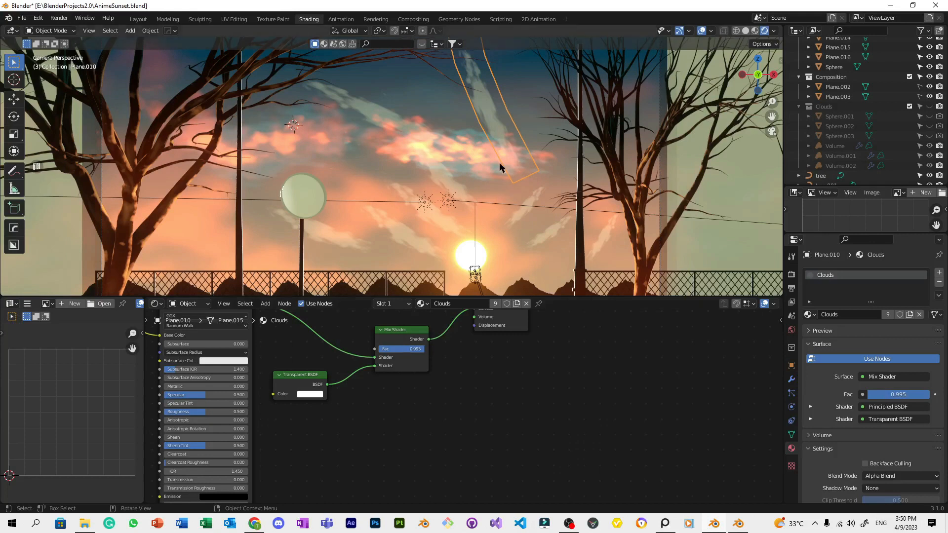
scroll(499, 162, "down", 4)
key("ctrl+s")
scroll(487, 153, "up", 3)
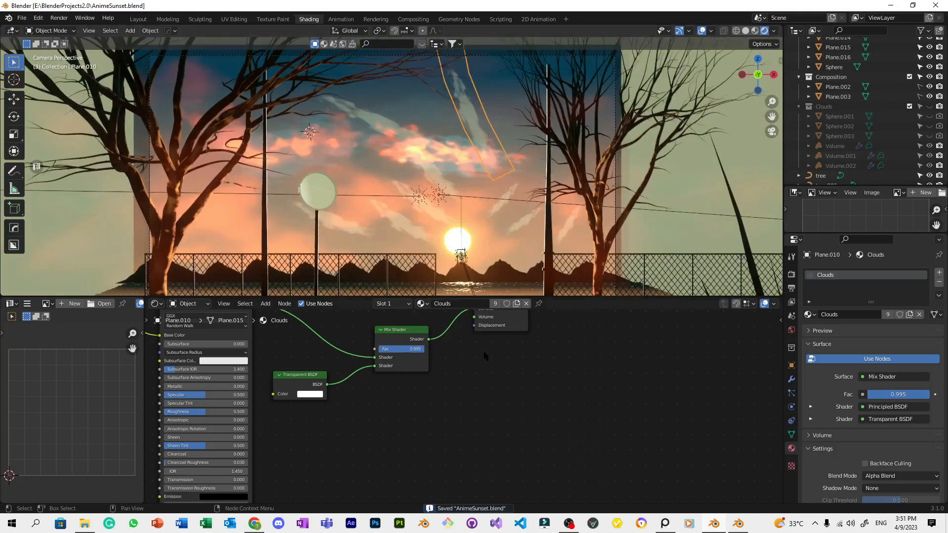
Try moving the ColorRamp's black stop to position 0.382 in the Clouds material and save the file.
scroll(484, 356, "down", 3)
scroll(501, 353, "up", 5)
mouse_move(501, 352)
left_mouse_down()
mouse_move(527, 353)
mouse_move(489, 353)
left_mouse_up()
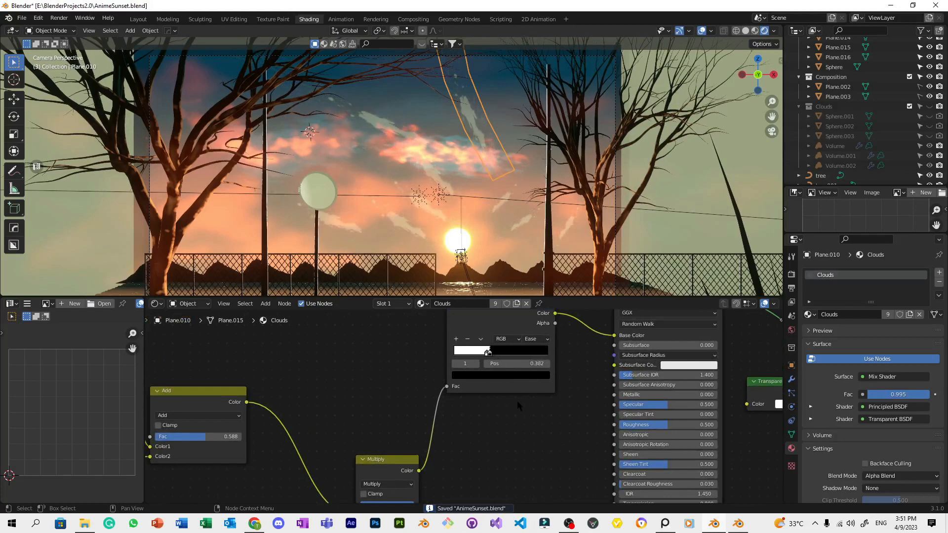
key("ctrl+s")
Try a Noise Texture scale of 19.8 in the Clouds material.
scroll(385, 400, "down", 2)
middle_click_drag(385, 401, 484, 337)
scroll(484, 336, "up", 1)
middle_click_drag(436, 384, 523, 359)
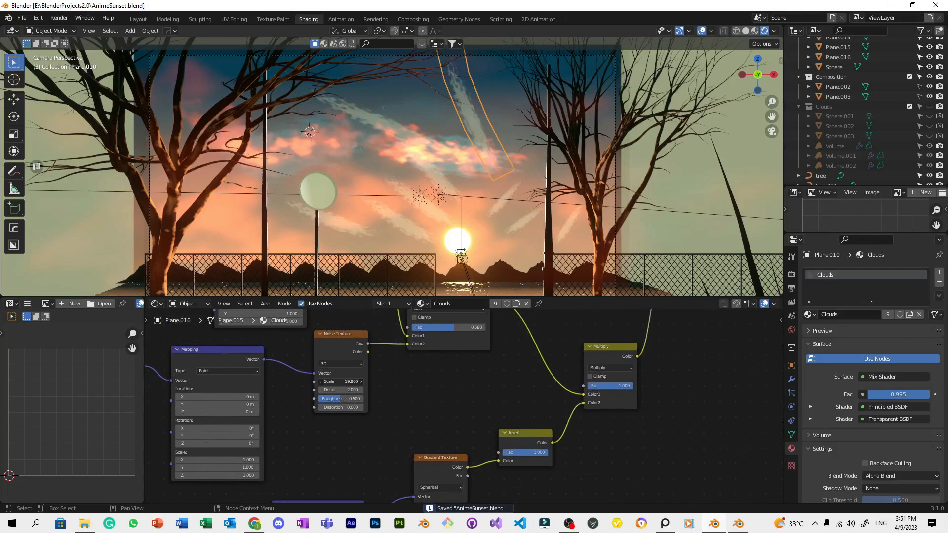
middle_click_drag(445, 361, 502, 457)
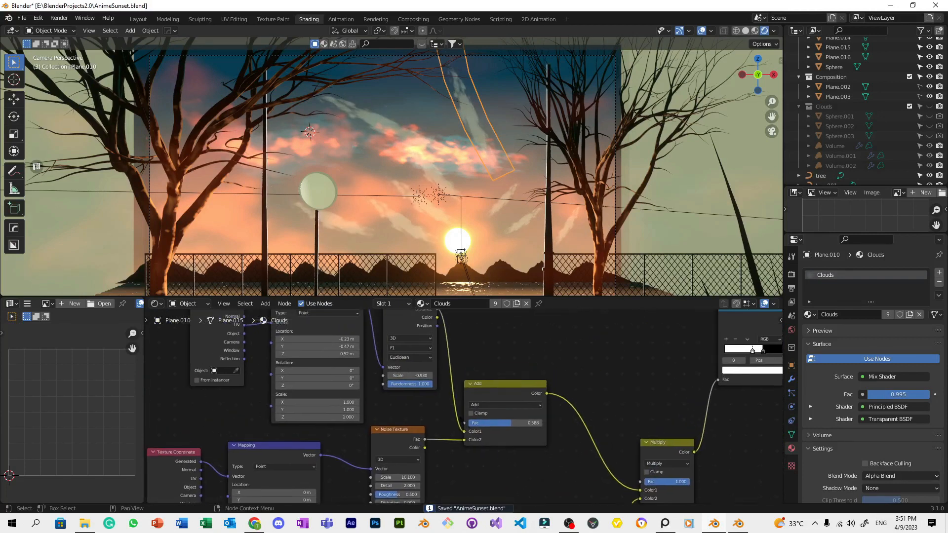
Try raising the Voronoi Texture scale to about 0.82 and the Add node's factor, reverting both changes.
mouse_move(414, 376)
left_mouse_down()
mouse_move(394, 375)
mouse_move(654, 376)
left_mouse_up()
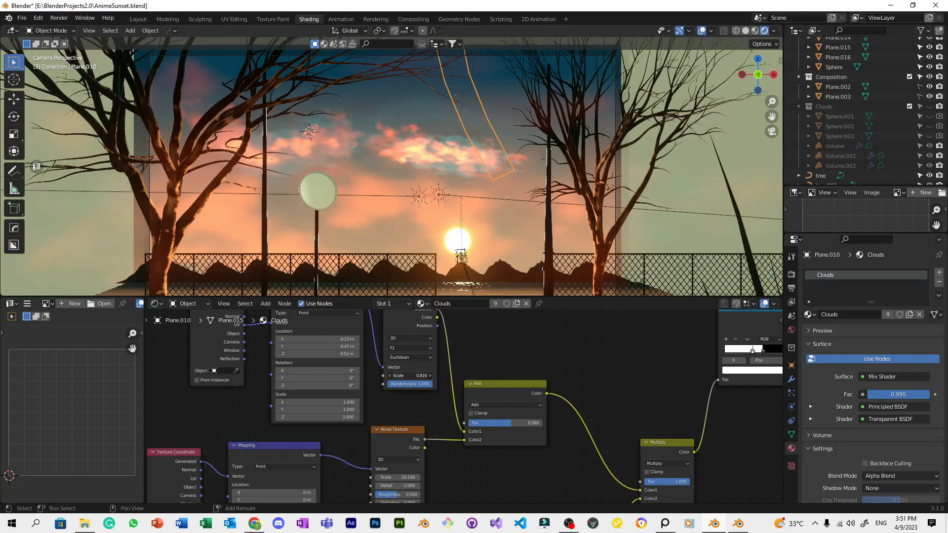
right_click(409, 376)
left_click_drag(508, 423, 533, 423)
key("ctrl+z")
Move the Clouds ColorRamp's white stop to position 0.155, shift the black stop slightly toward it, and save the file.
scroll(533, 354, "down", 6)
mouse_move(520, 340)
middle_mouse_down()
mouse_move(497, 326)
mouse_move(493, 403)
middle_mouse_up()
middle_click_drag(453, 408, 404, 492)
left_click_drag(498, 423, 491, 423)
middle_click_drag(592, 339, 485, 462)
left_click(545, 368)
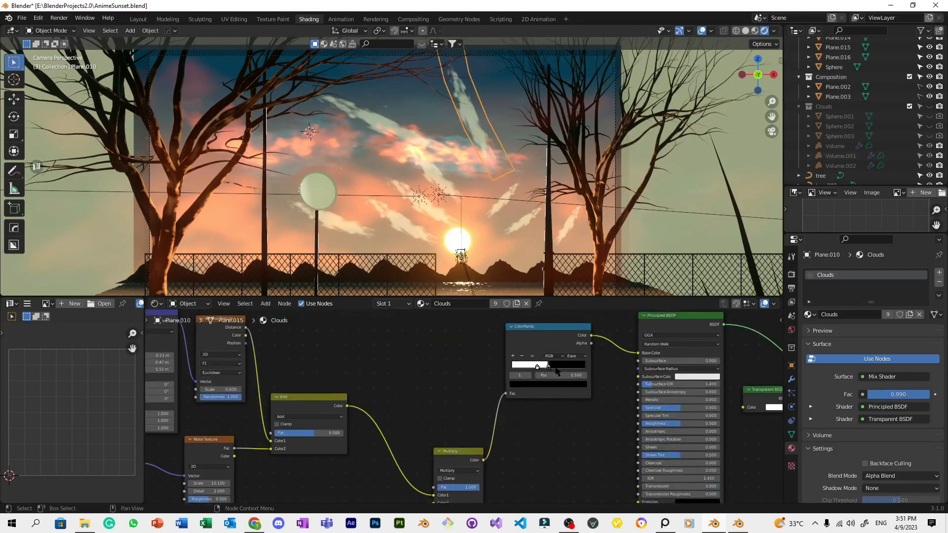
left_click_drag(538, 368, 524, 368)
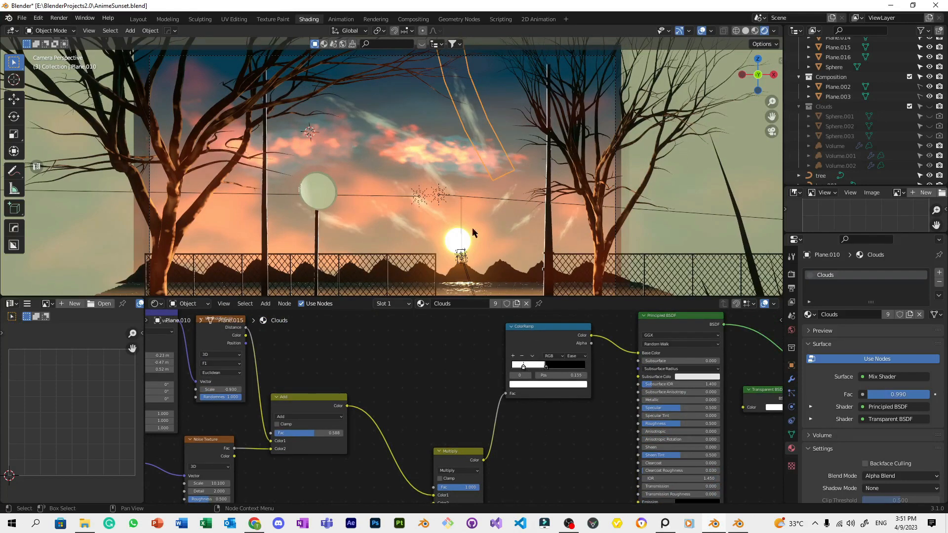
scroll(503, 178, "down", 2)
key("ctrl+s")
scroll(503, 173, "up", 3)
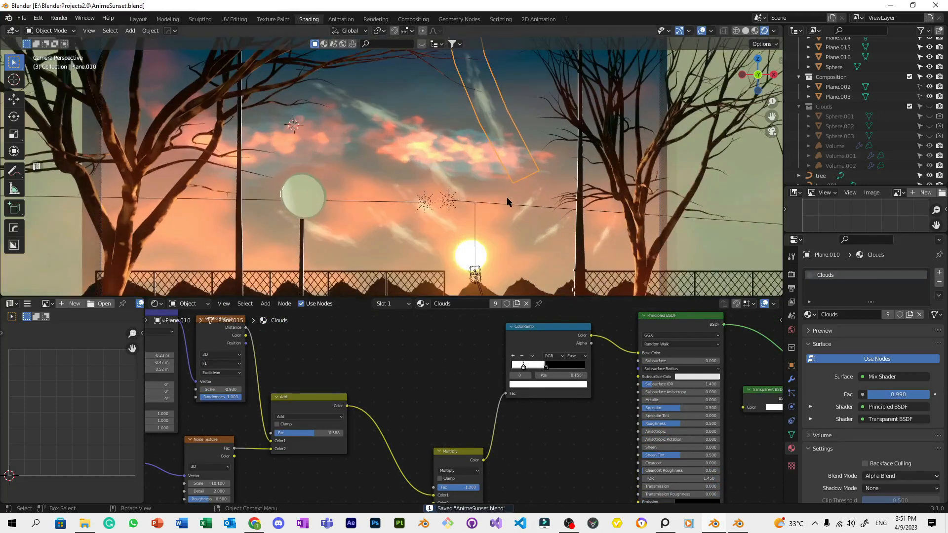
scroll(559, 159, "down", 2)
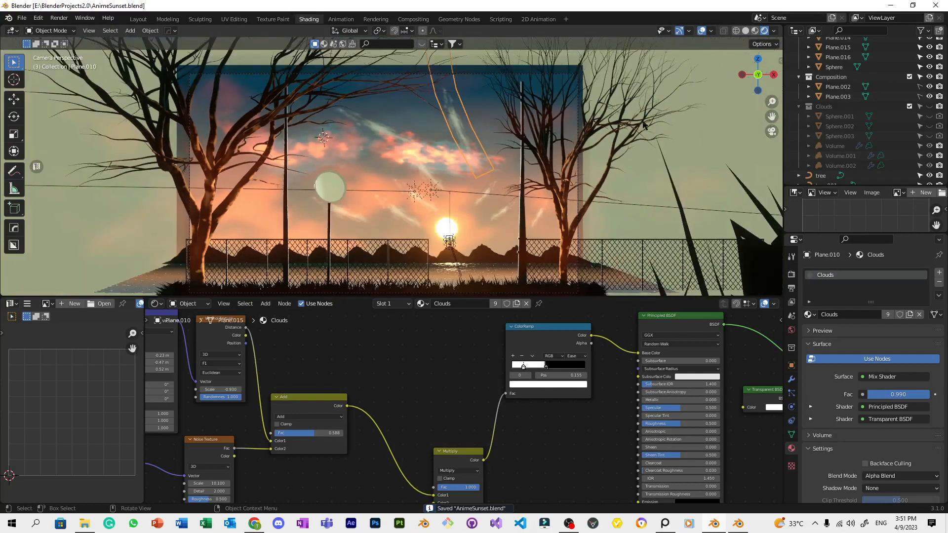
Rotate the steep cloud streak Plane.010 slightly and reposition it in the upper sky.
key("r")
left_click(648, 147)
key("g")
left_click(649, 156)
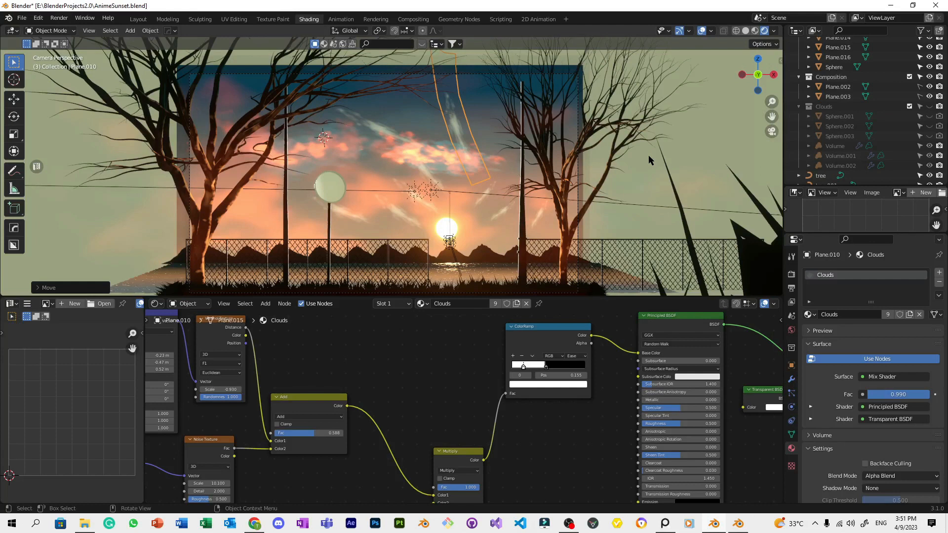
Duplicate the steep cloud streak, rotate the copy to a more diagonal angle, and place it up and to the left of the original.
key("shift+d")
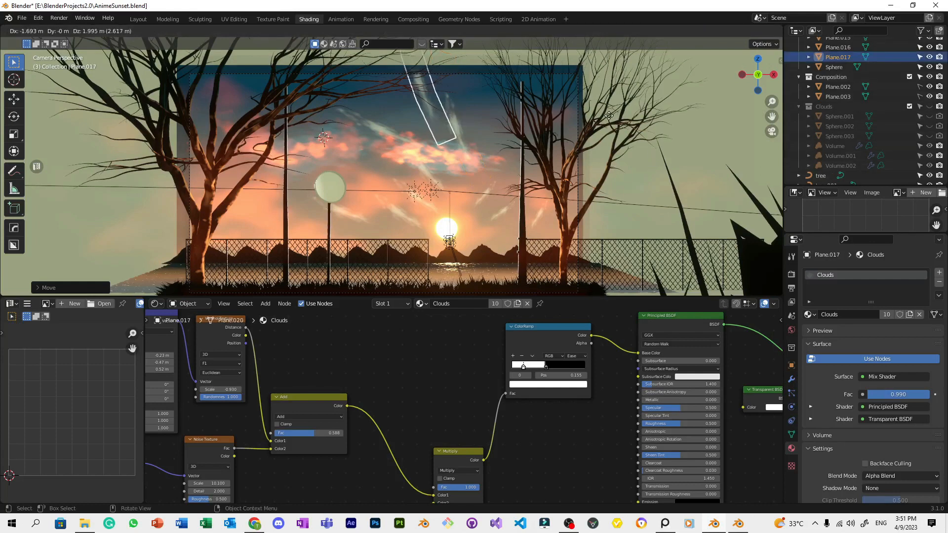
left_click(617, 160)
key("r")
left_click(626, 71)
key("g")
left_click(613, 73)
left_click(547, 392)
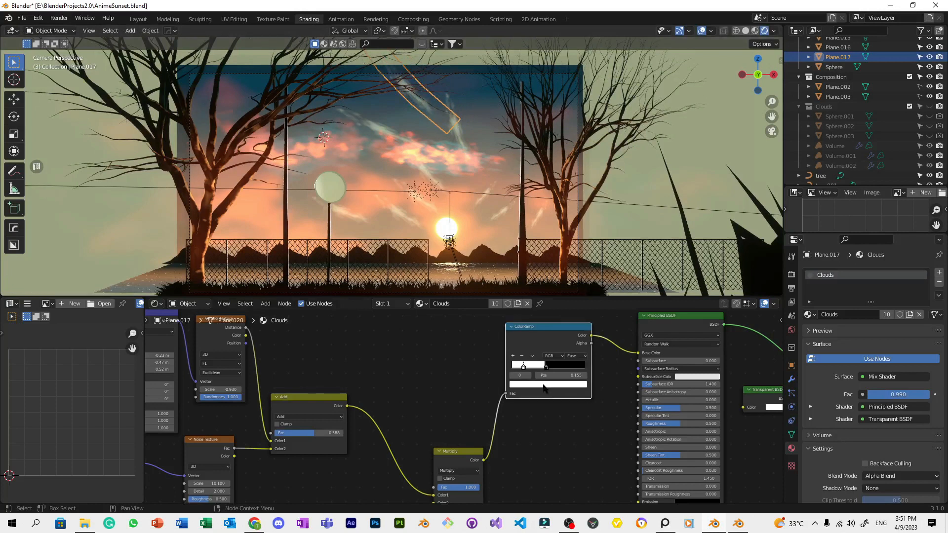
left_click(545, 385)
key("g")
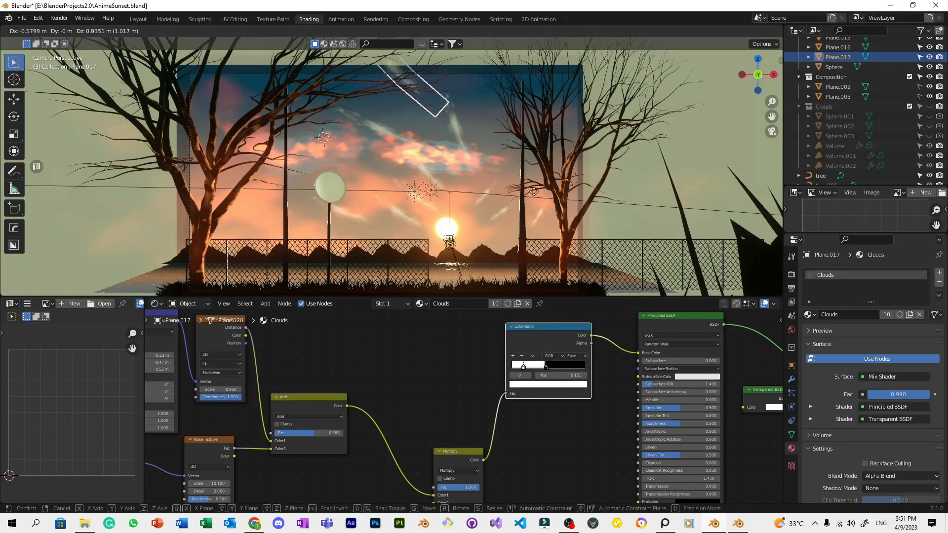
left_click(535, 199)
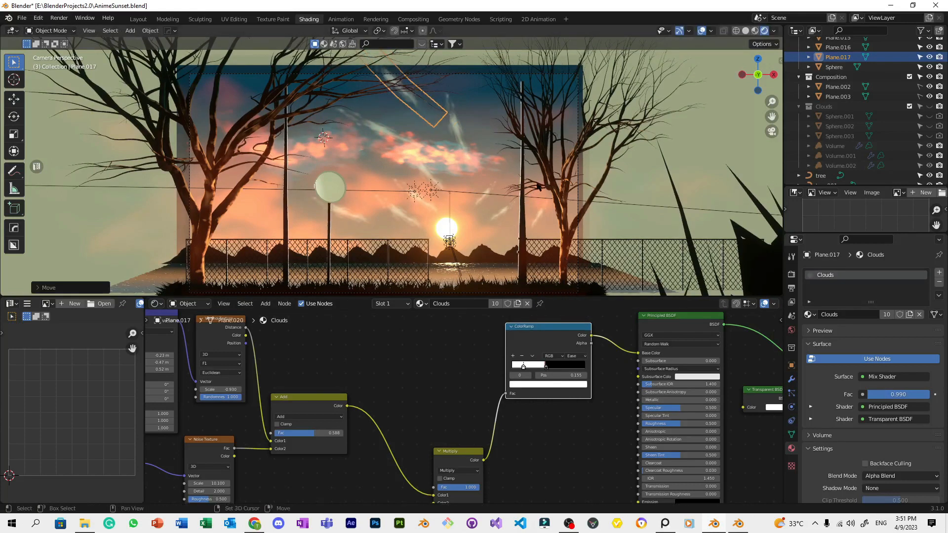
Duplicate the new diagonal streak, rotate the copy to a flatter angle, and place it farther left in the upper sky.
key("shift+d")
key("r")
left_click(505, 127)
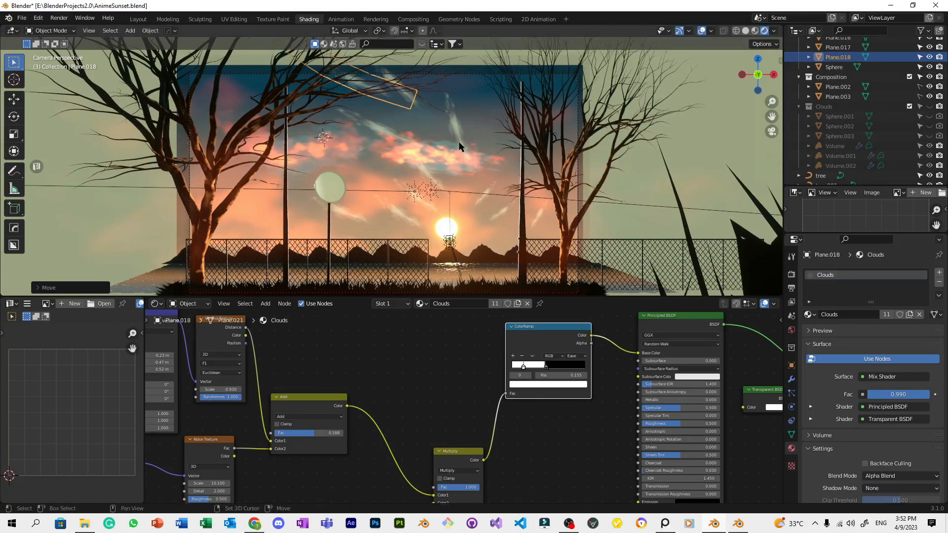
Move the long diagonal cloud streak Plane.012 farther left in the upper sky.
left_click(389, 144)
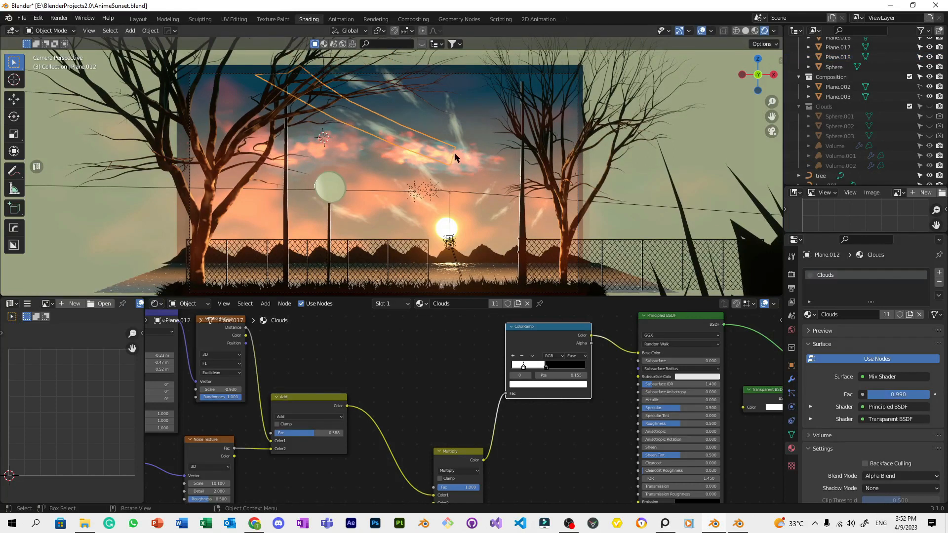
key("g")
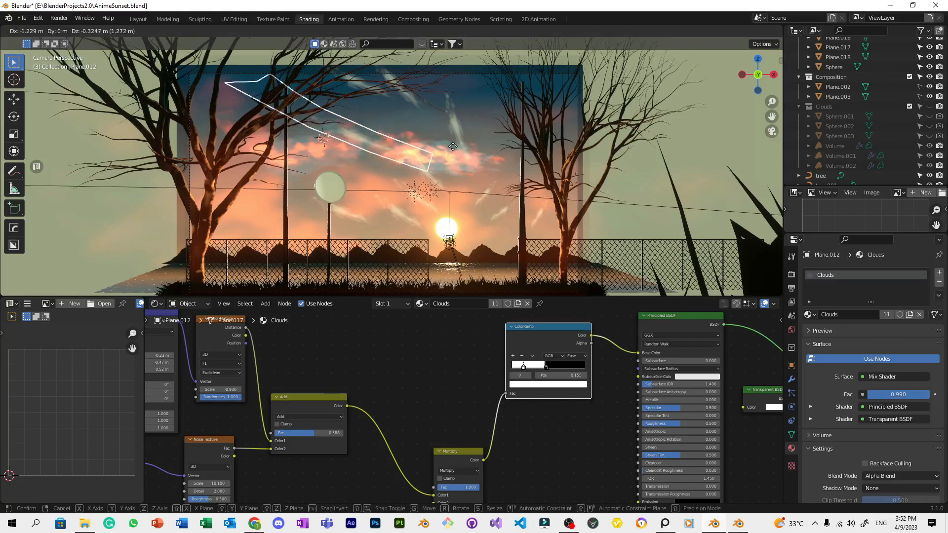
left_click(461, 137)
Duplicate the long diagonal streak, place the copy to the right of the original, and rotate it slightly.
key("shift+d")
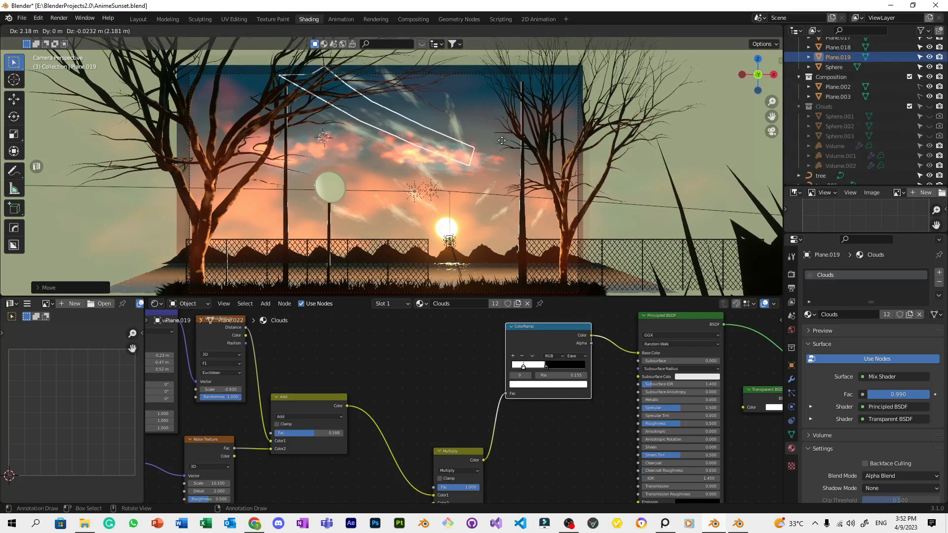
left_click(488, 143)
key("r")
left_click(507, 146)
Move the glowing pink cloud Plane.015 right and slightly up toward the right-hand tree, and enlarge it a little.
left_click(494, 155)
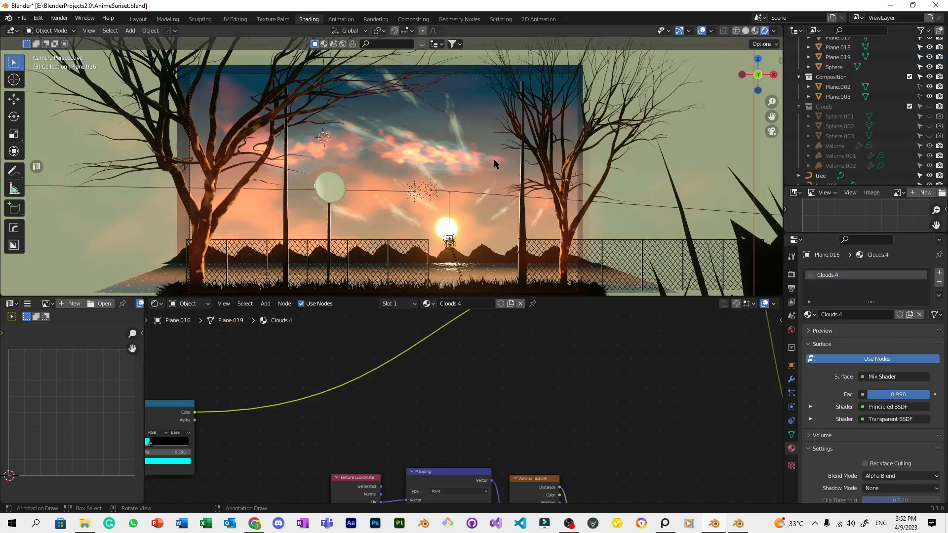
key("g")
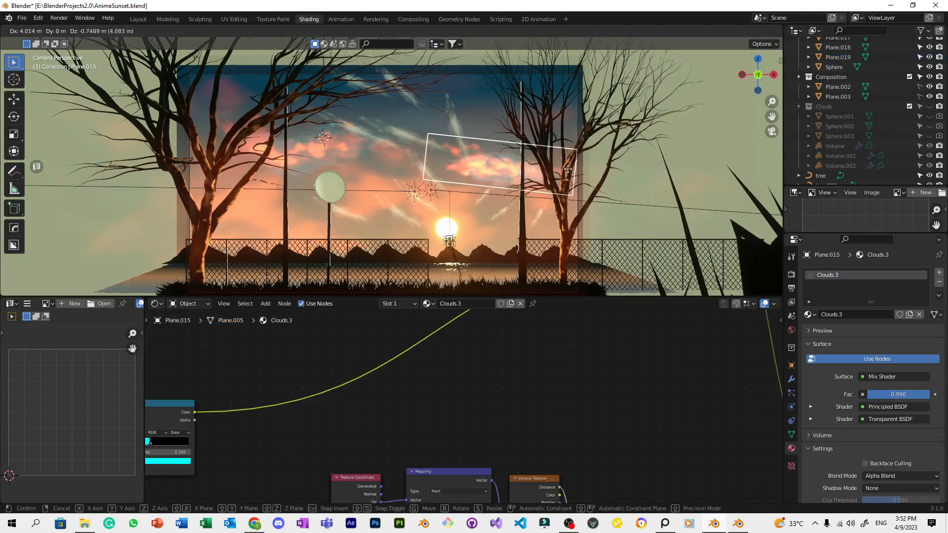
left_click(569, 167)
key("s")
left_click(612, 167)
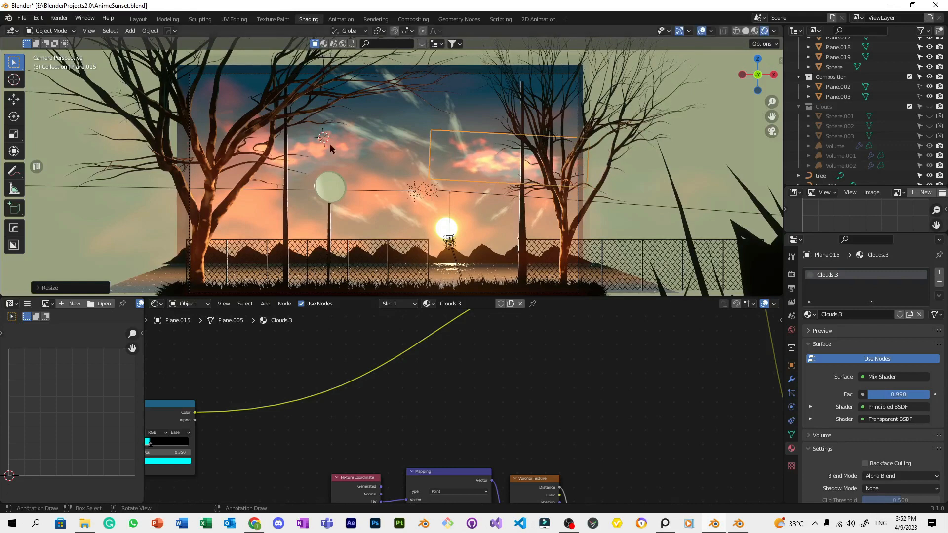
Lower the pink cloud Plane.014 so it sits behind the round lamp and the left tree.
left_click(328, 149)
key("g")
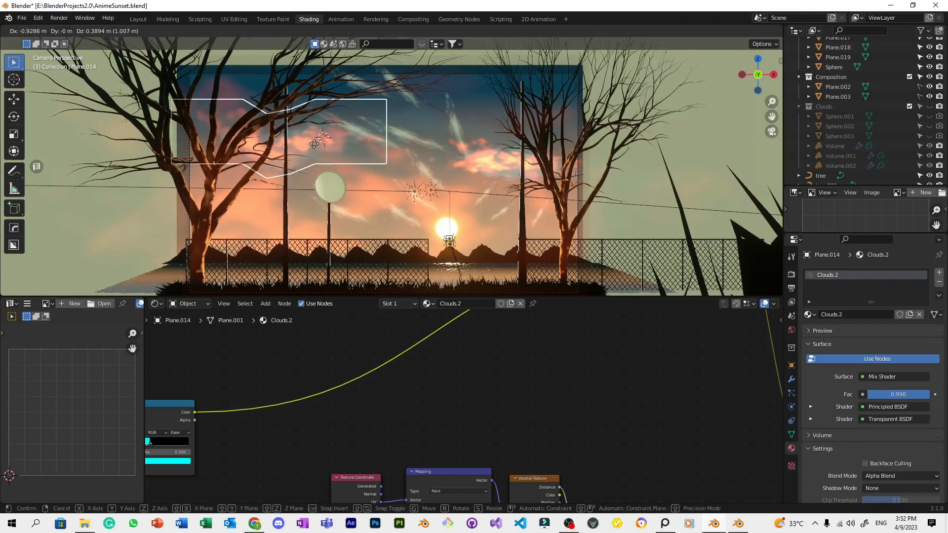
left_click(304, 187)
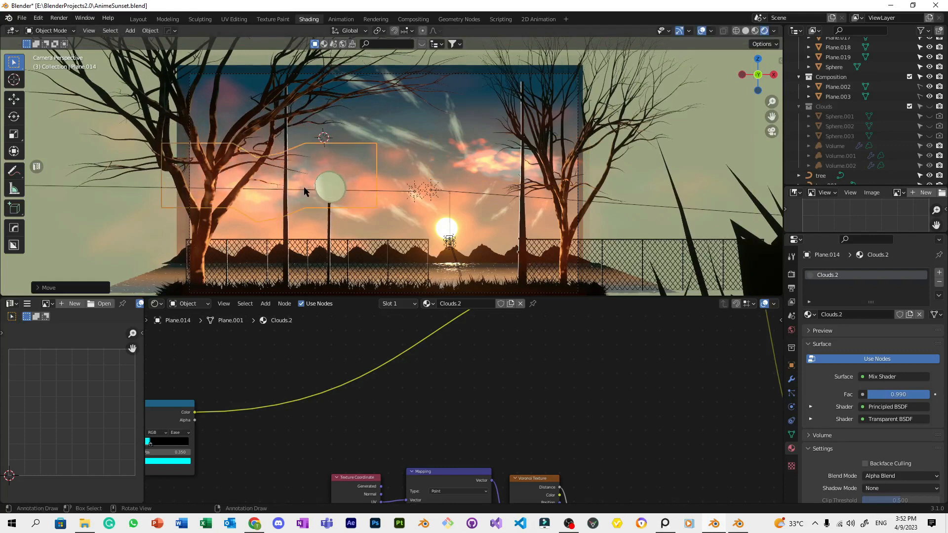
Duplicate the lowered pink cloud, place the copy up and to the left, tilt it slightly, and resize it.
key("shift+d")
key("r")
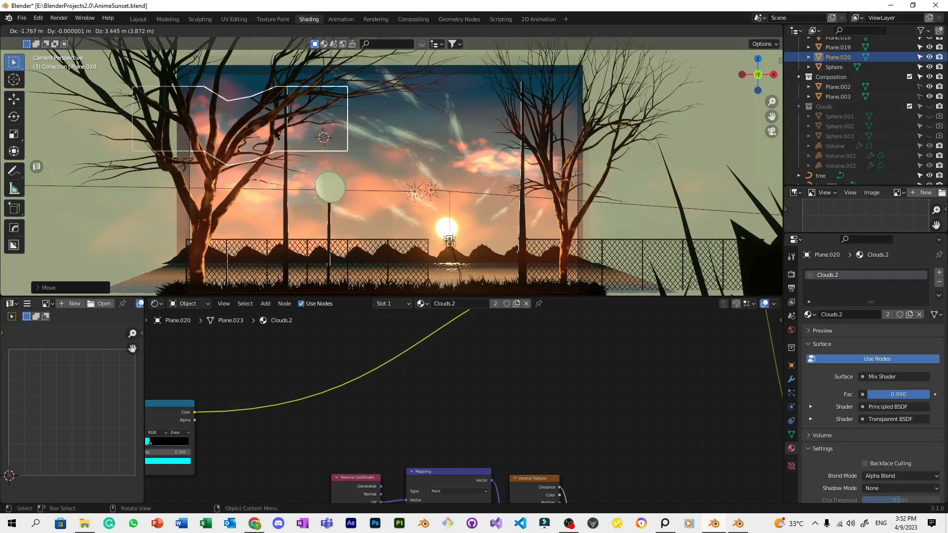
key("s")
left_click(321, 152)
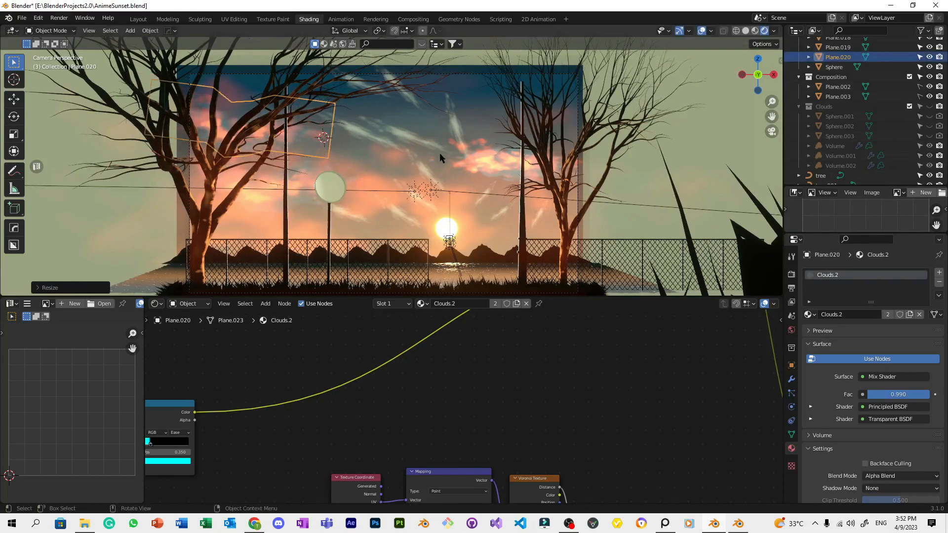
Rotate the low cloud streak Plane.011 left of the sun slightly and move it down and to the left.
left_click(422, 171)
left_click(397, 218)
left_click(402, 214)
scroll(443, 214, "up", 2)
key("r")
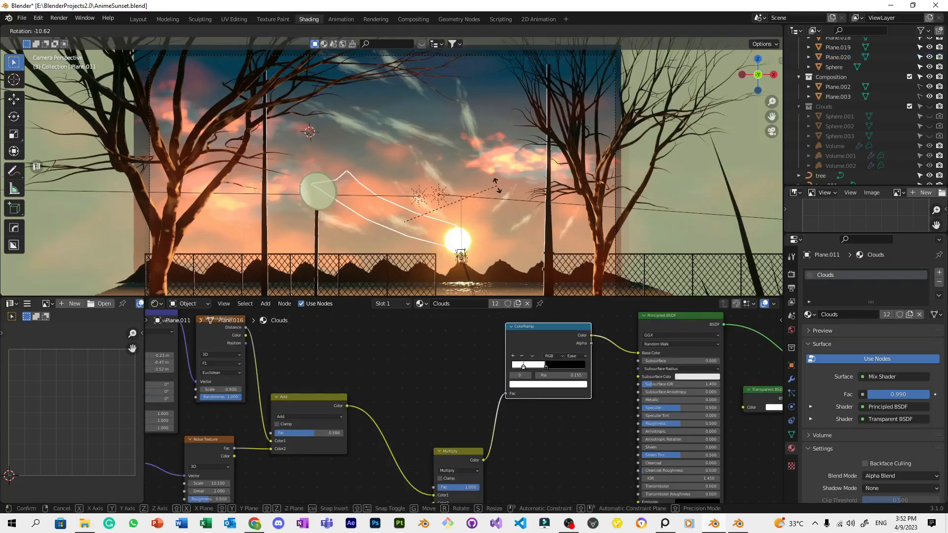
left_click(498, 181)
key("g")
left_click(449, 212)
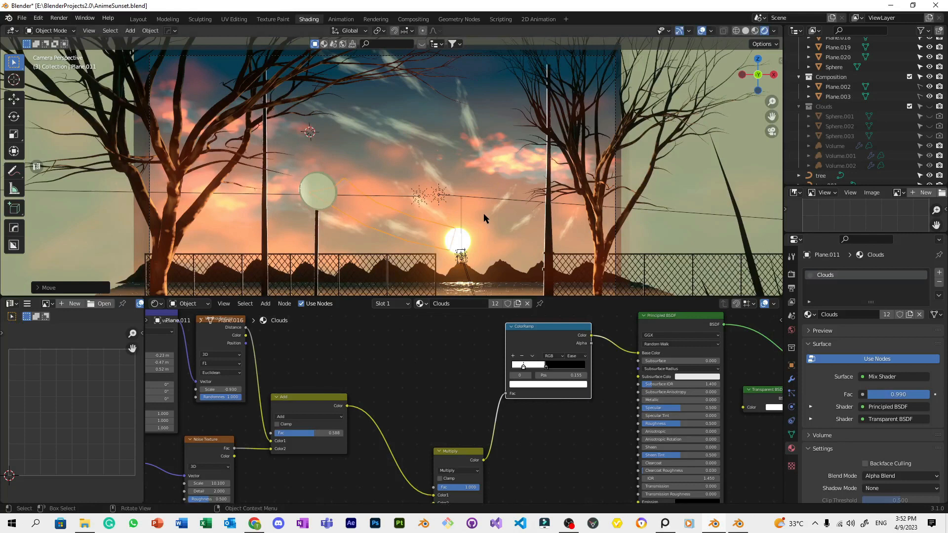
left_click(437, 212)
key("s")
right_click(516, 203)
key("s")
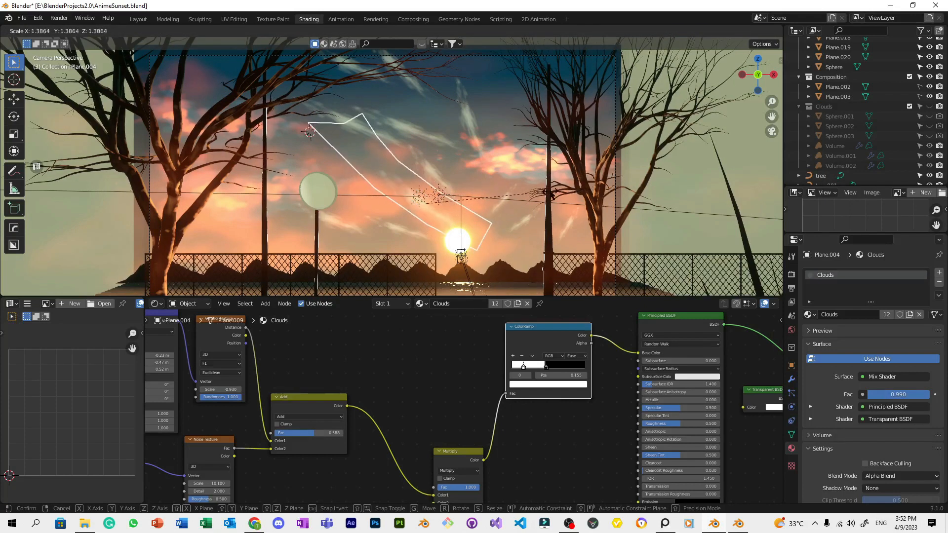
right_click(437, 178)
Delete the diagonal cloud streak Plane.006 above the sun.
left_click(437, 177)
key("s")
left_click(438, 178)
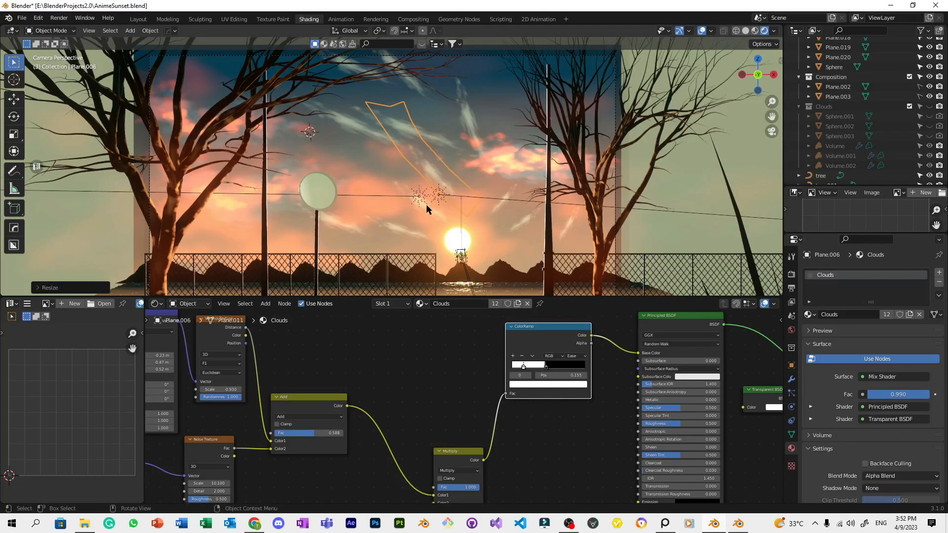
key("x")
left_click(438, 193)
Reposition the cloud streak Plane.004 above the sun and rotate it to a steeper angle.
left_click(431, 203)
key("g")
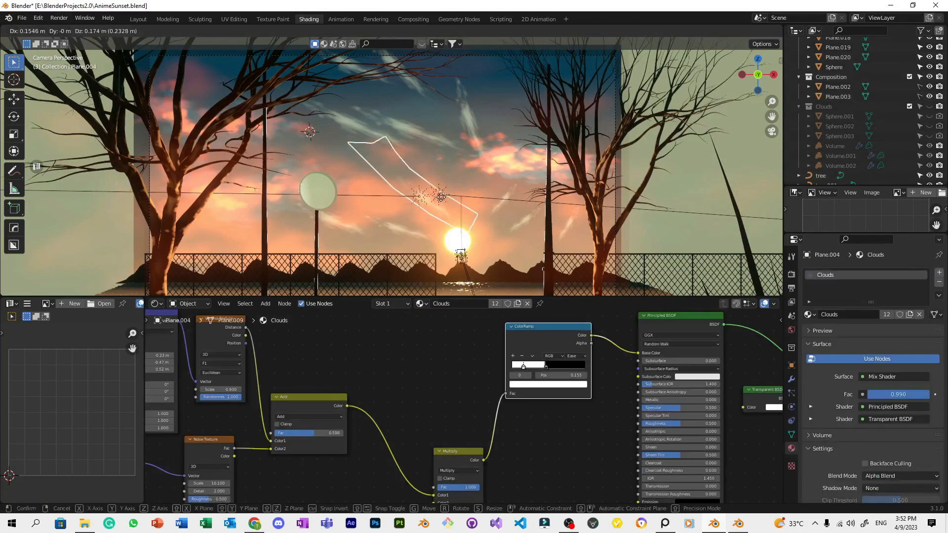
left_click(430, 203)
key("r")
left_click(490, 215)
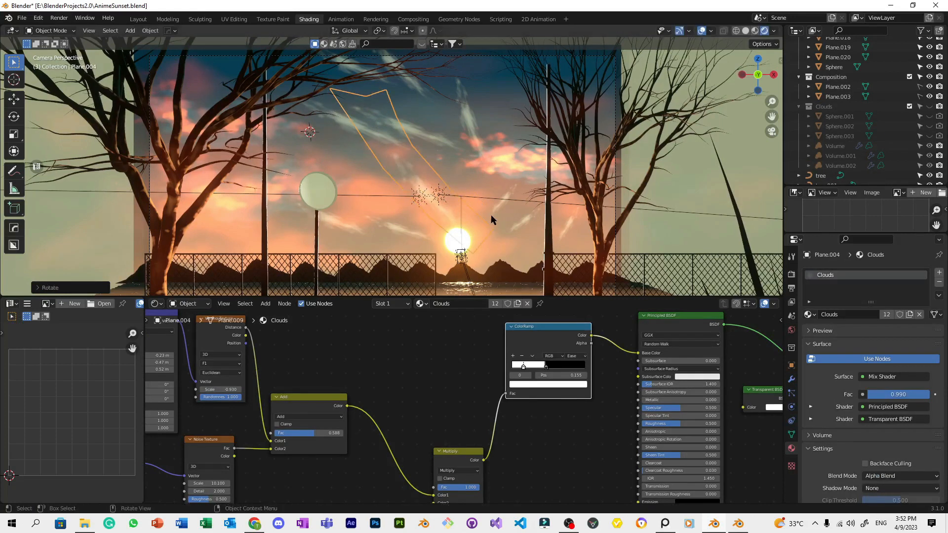
Reposition the small cloud streak Plane.009 near the right lamp post and rotate it slightly.
left_click(503, 214)
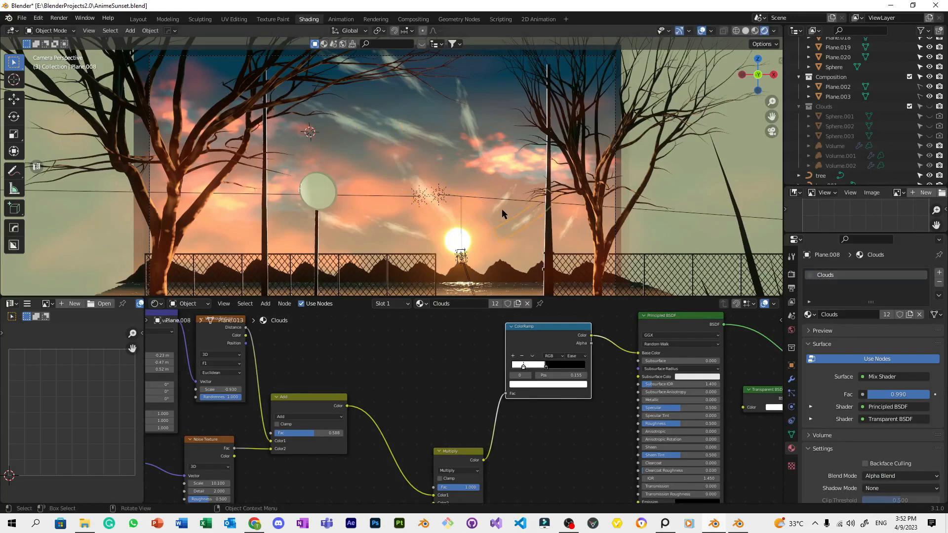
left_click(566, 227)
key("g")
left_click(574, 219)
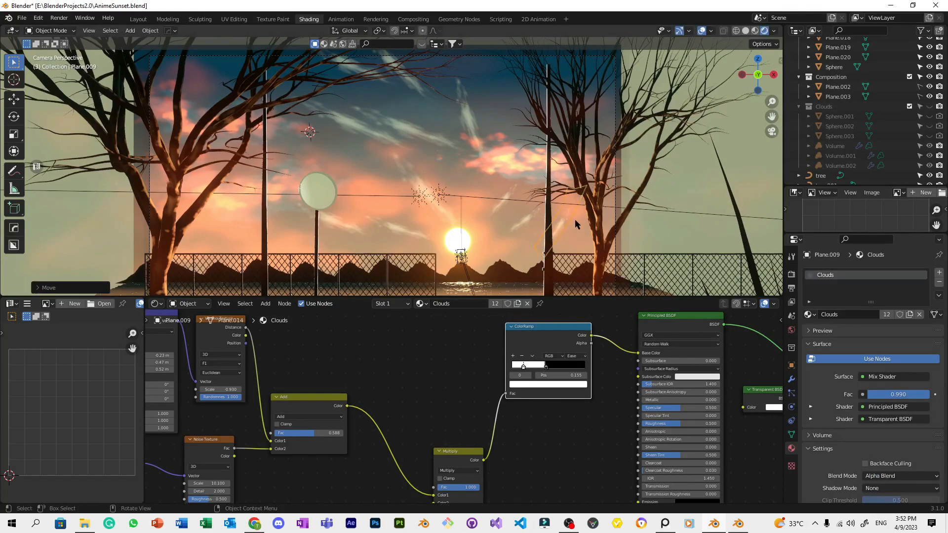
key("r")
left_click(593, 225)
key("g")
left_click(595, 220)
Scale the steep cloud streak Plane.010 up by about 1.67 and save the file.
key("shift+d")
key("s")
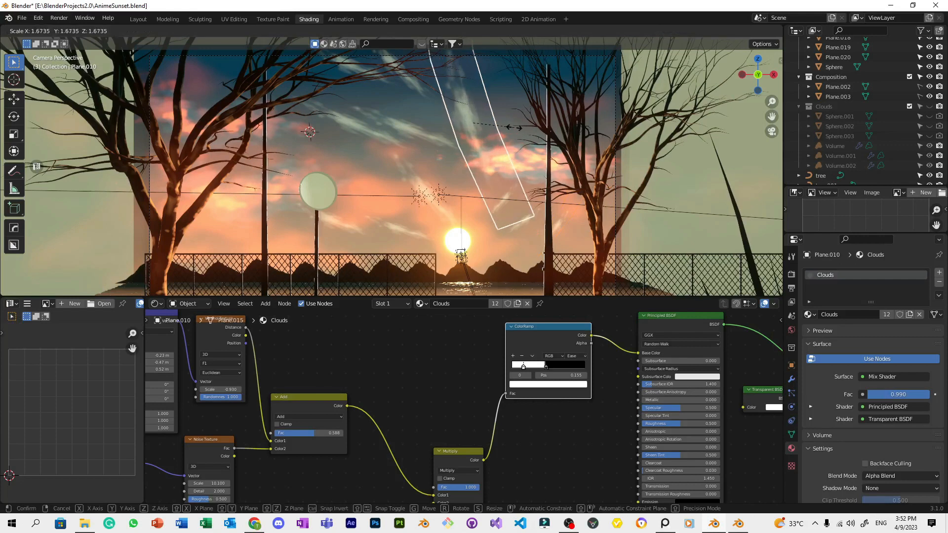
left_click(513, 127)
scroll(514, 127, "down", 6)
key("ctrl+s")
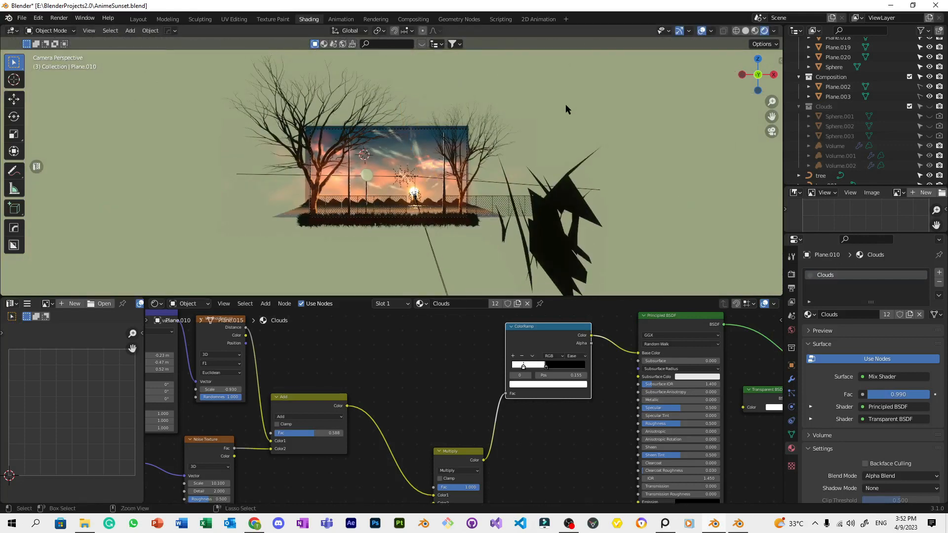
Duplicate the low streak Plane.005 below the round lamp, place the copy up and to the left, and turn it steeper.
scroll(547, 91, "up", 5)
left_click(353, 207)
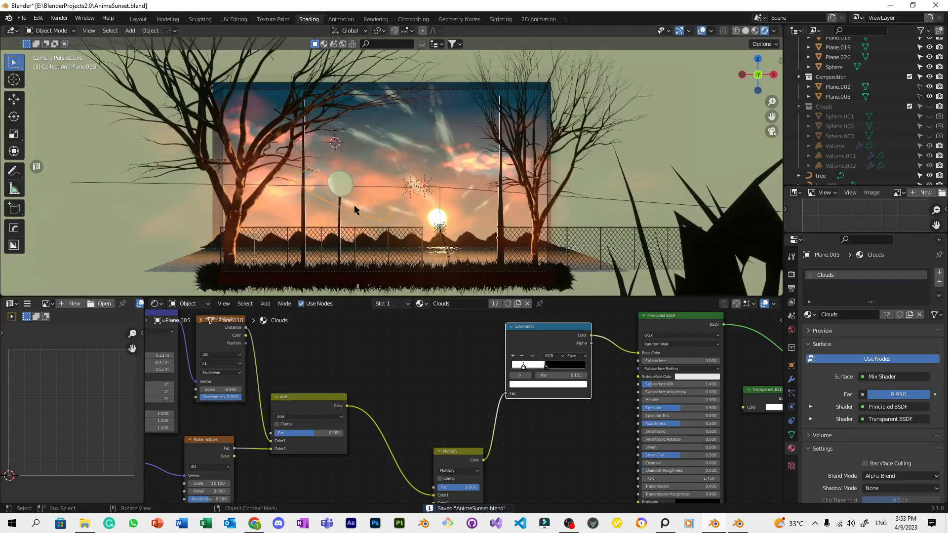
key("shift+d")
key("s")
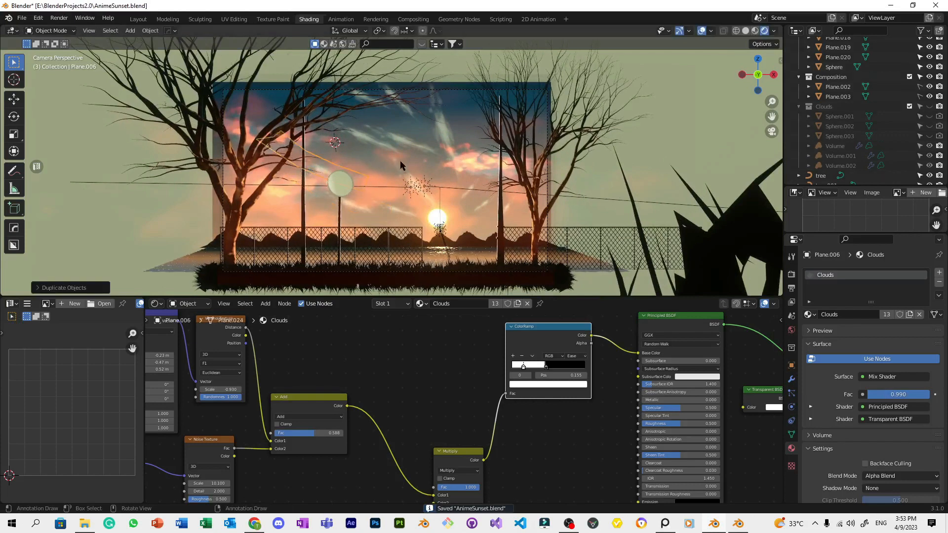
left_click(448, 200)
key("g")
left_click(434, 193)
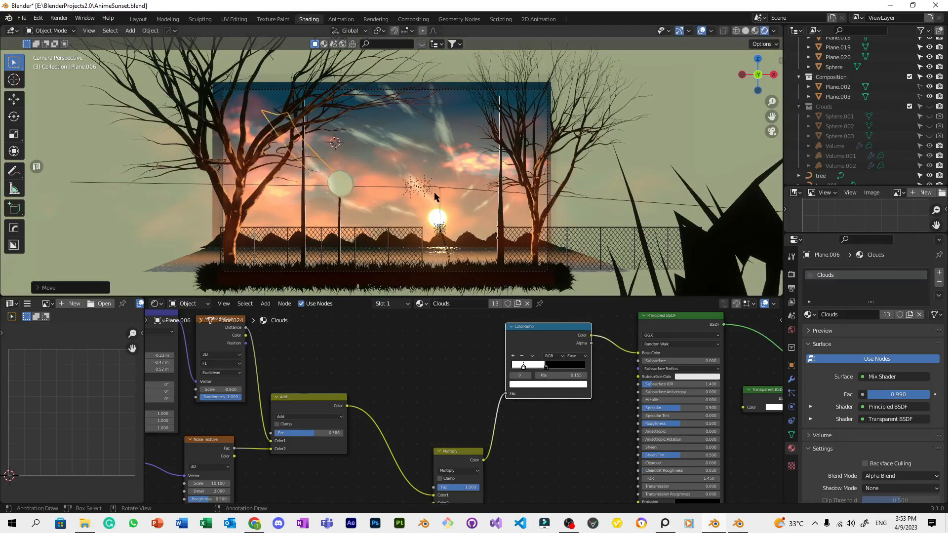
Duplicate the low streak beside the sun twice, shifting the copies up and left behind the round lamp, and rotate the second one steeper.
left_click(407, 210)
key("shift+d")
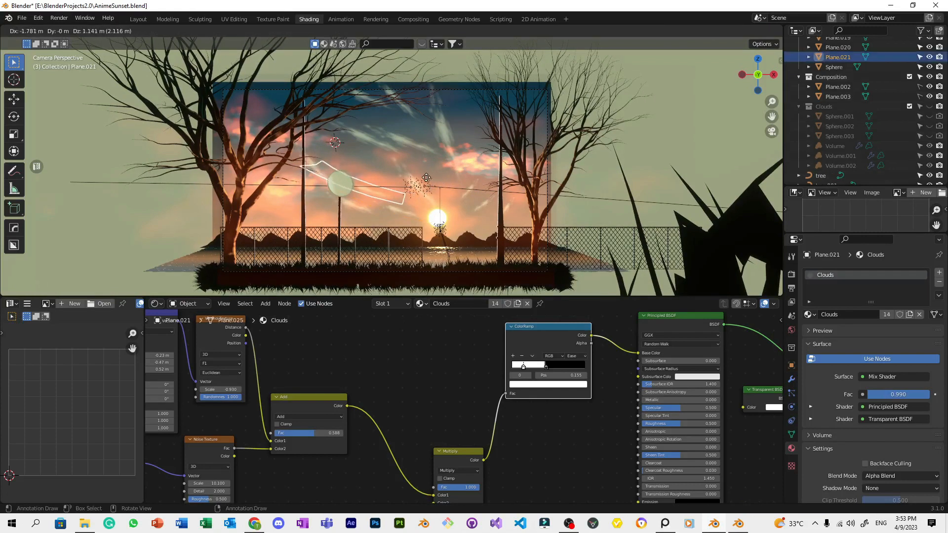
left_click(436, 181)
key("shift+d")
key("r")
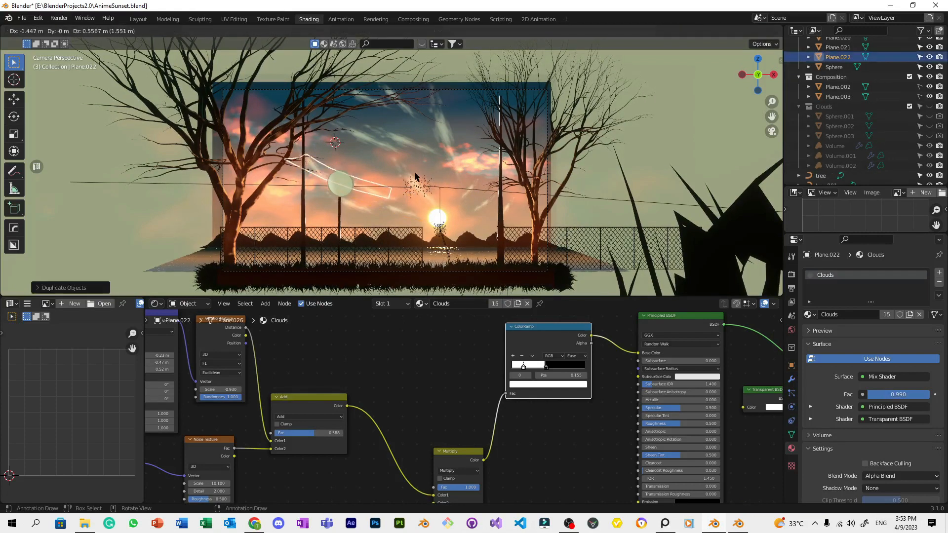
left_click(422, 205)
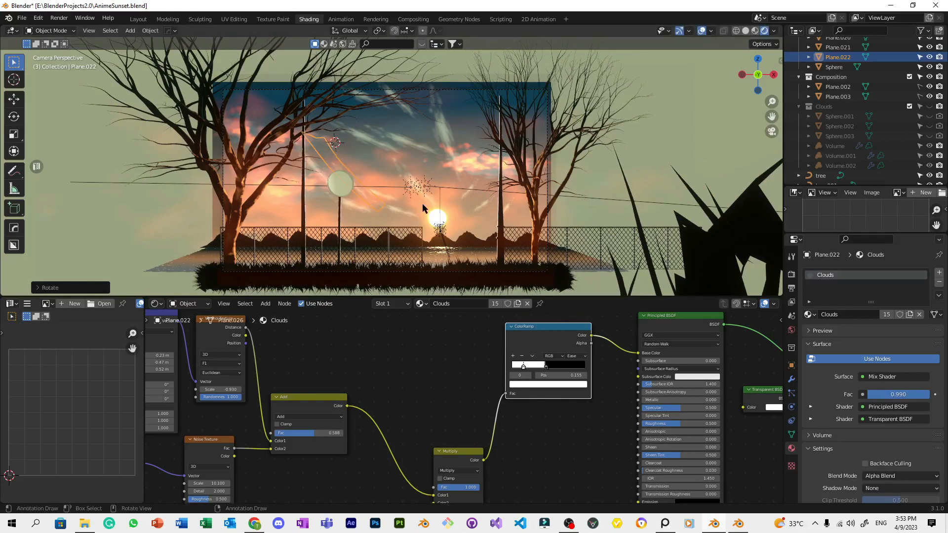
Duplicate the steep streak above the round lamp, place the copy in the upper left sky, and rotate it flatter.
key("shift+d")
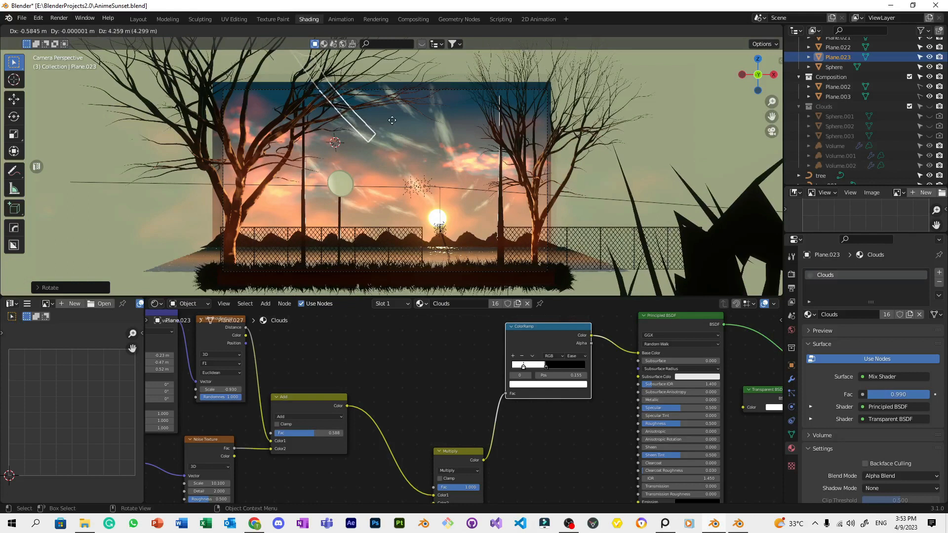
left_click(375, 115)
key("r")
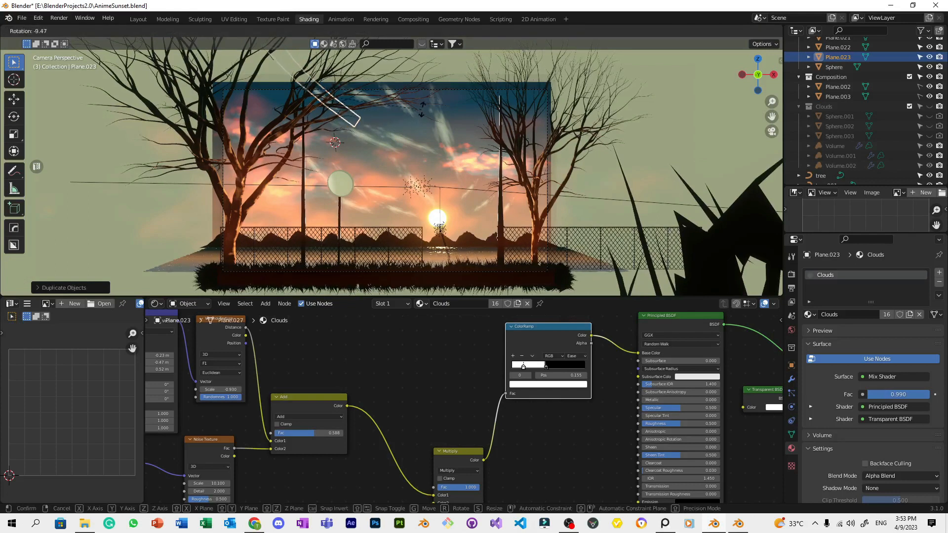
left_click(450, 130)
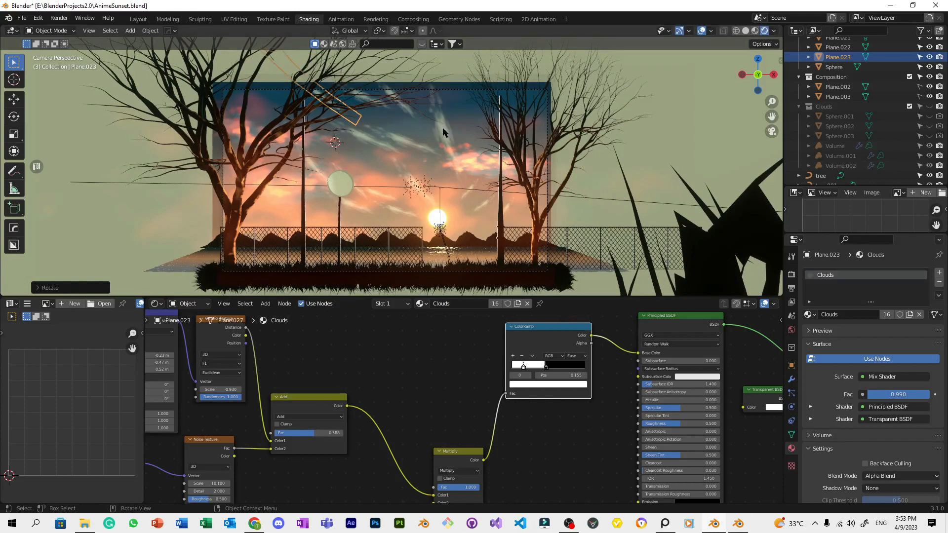
Reposition the large steep cloud streak Plane.010 in the upper sky.
key("shift+d")
left_click(476, 120)
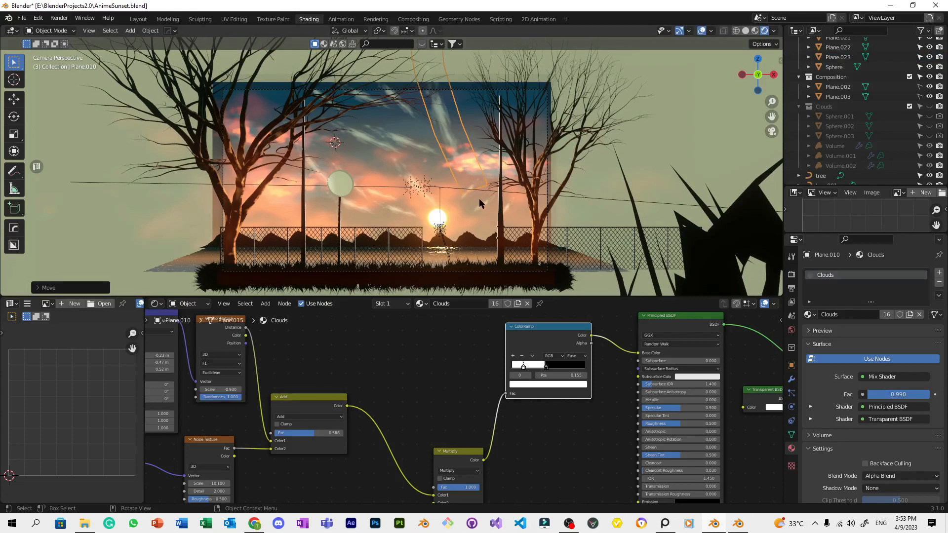
Duplicate the small streak right of the sun, place the copy higher beside the pink cloud, rotate it slightly, and save the file.
key("shift+d")
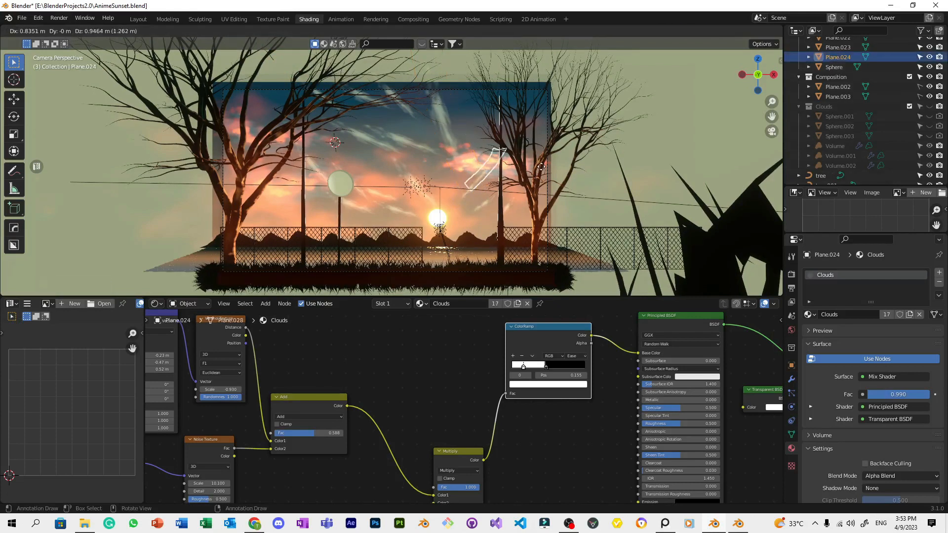
left_click(553, 160)
key("r")
left_click(560, 155)
left_click(615, 146)
key("ctrl+s")
scroll(585, 132, "up", 1)
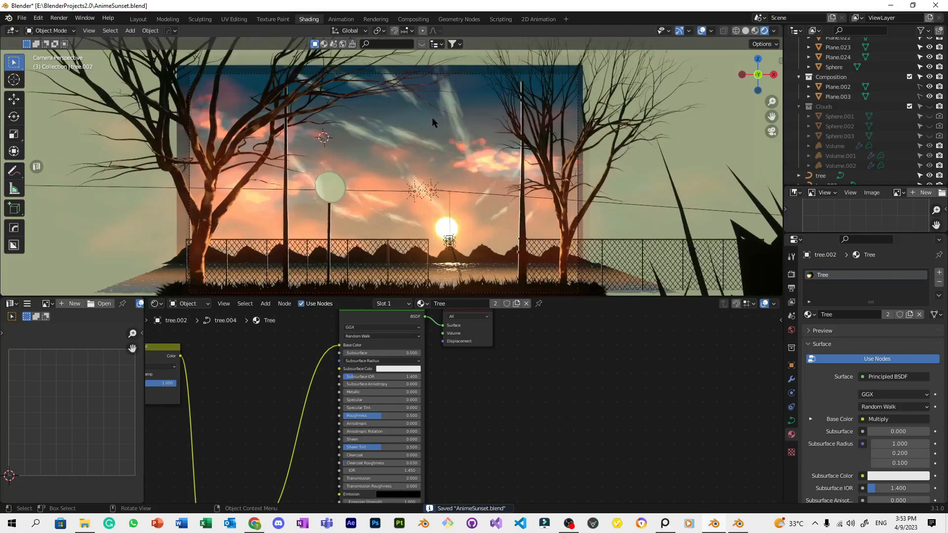
scroll(466, 143, "up", 2)
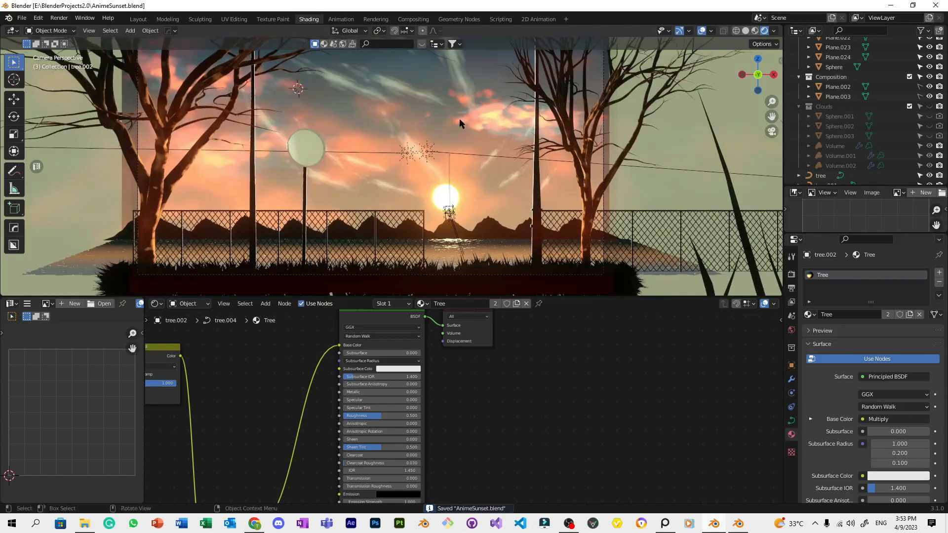
scroll(478, 156, "down", 4)
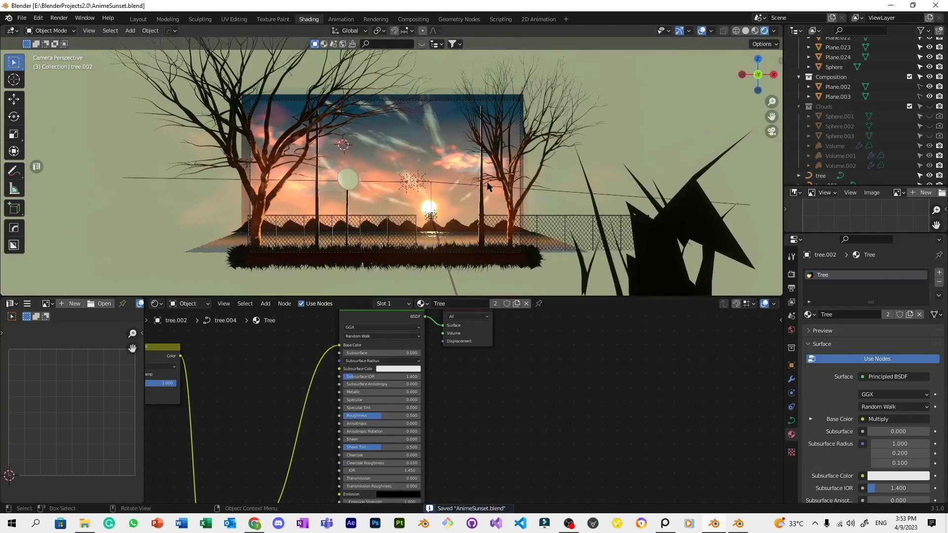
scroll(490, 186, "down", 3)
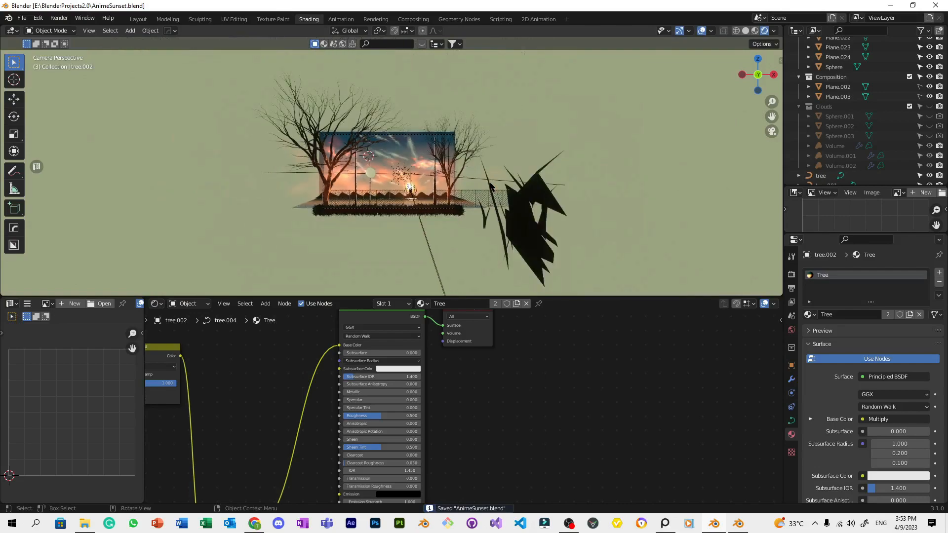
Render the current frame, inspect the whole sky composition, and close the render window.
key("F12")
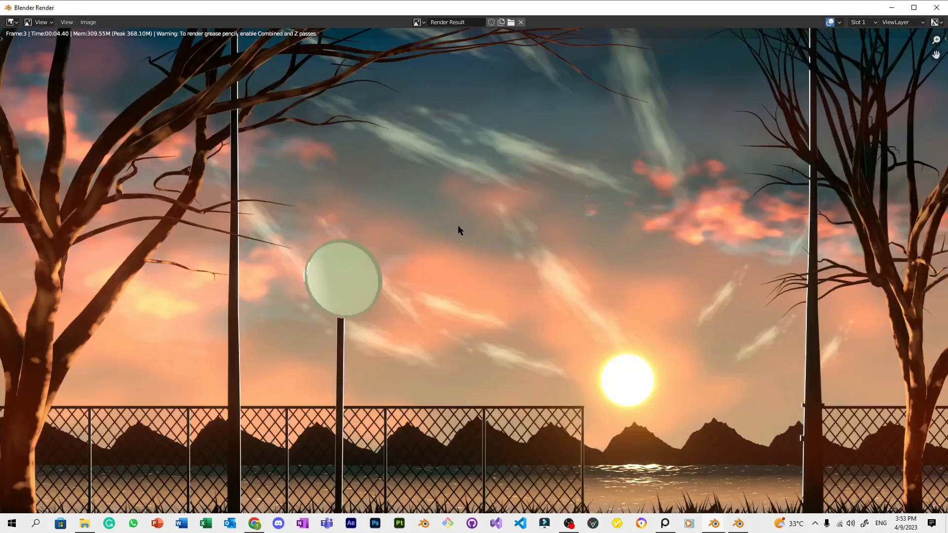
scroll(459, 228, "down", 2)
scroll(458, 227, "down", 2)
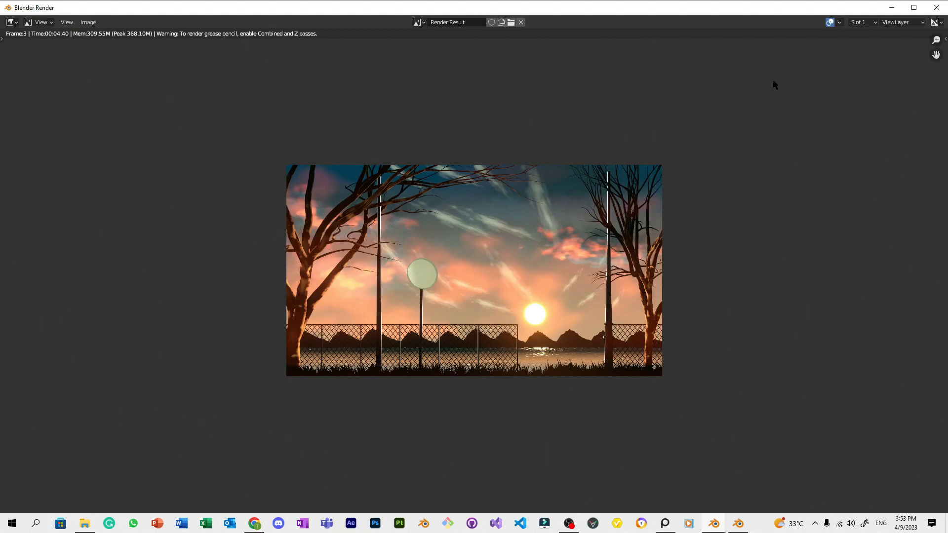
left_click(938, 10)
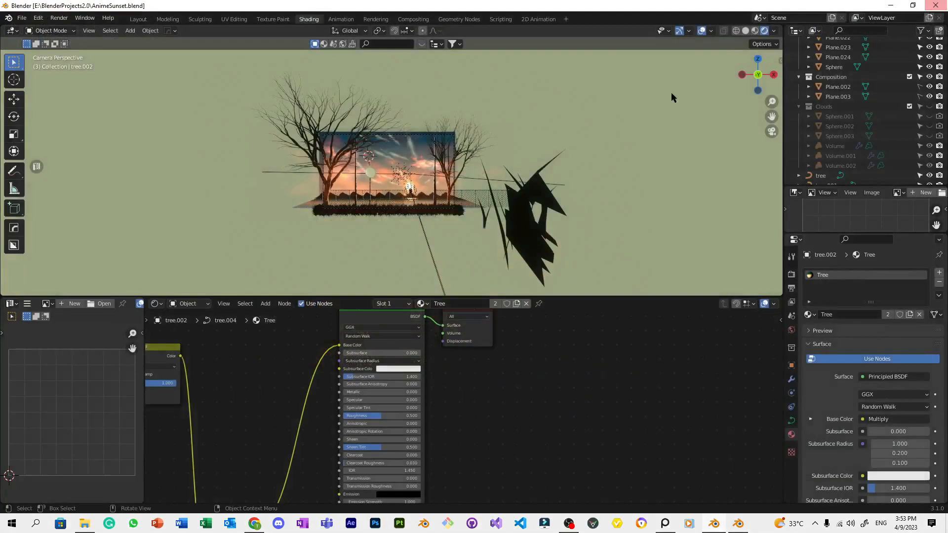
Return to the camera view of the scene and save the file.
key("KP_0")
key("KP_0")
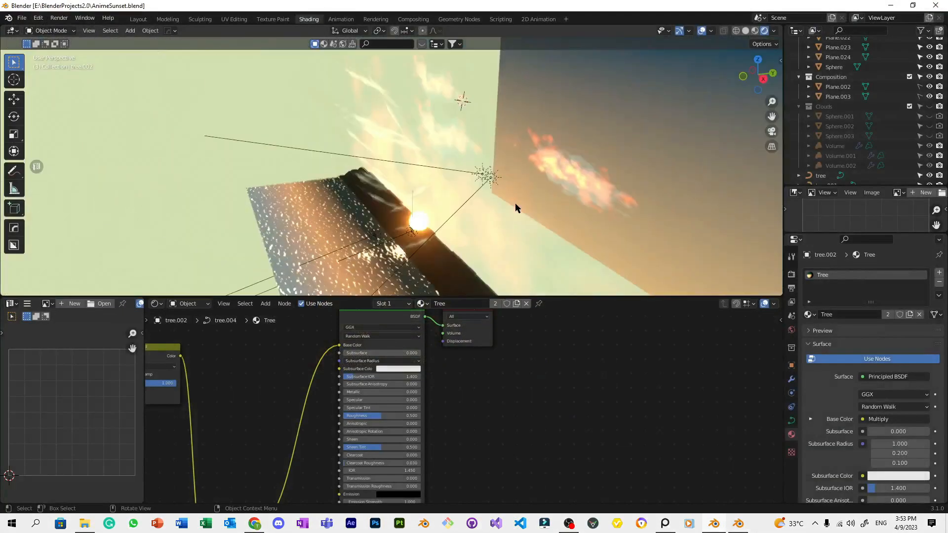
key("ctrl+s")
scroll(499, 206, "down", 1)
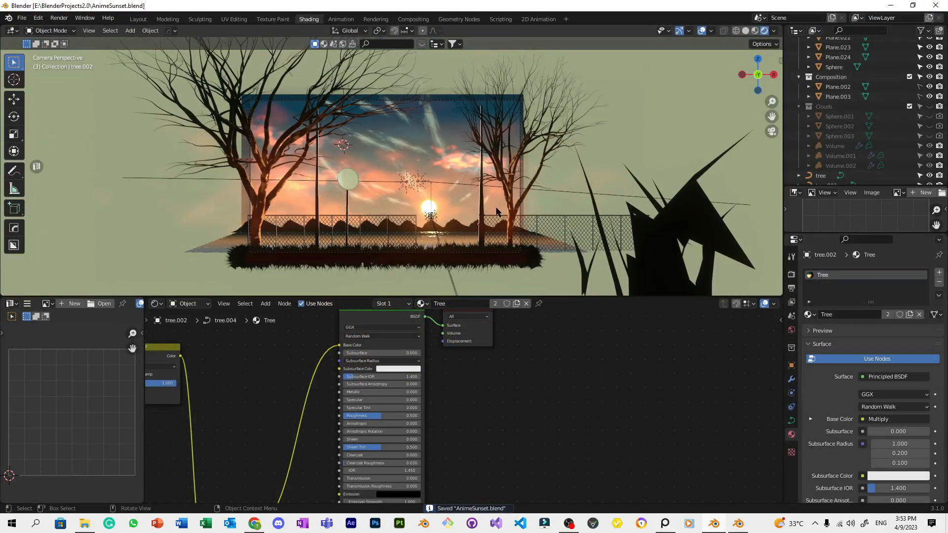
scroll(496, 211, "down", 1)
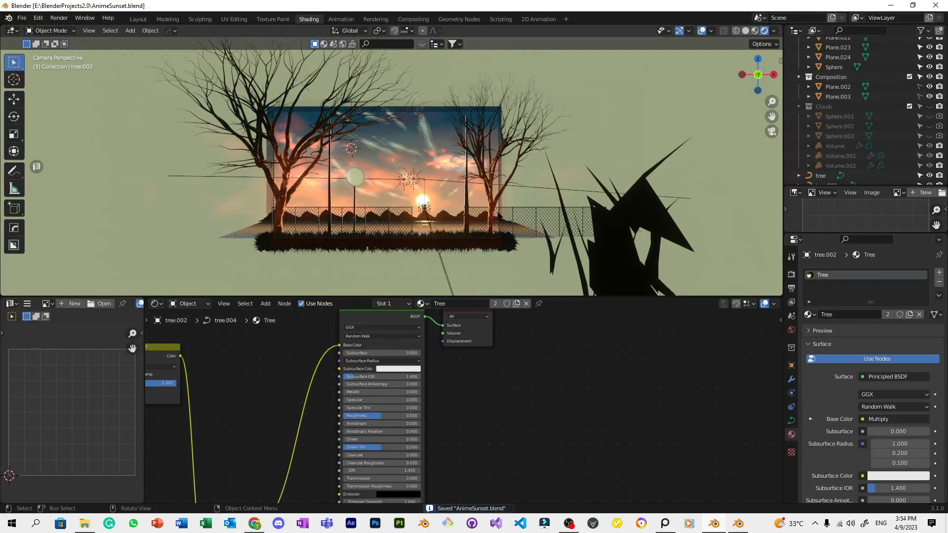
scroll(499, 207, "up", 5)
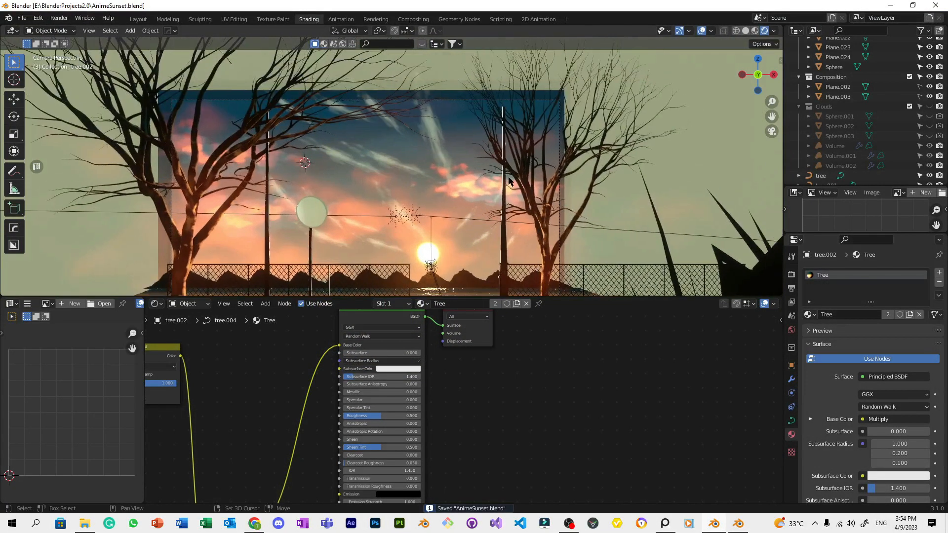
scroll(469, 122, "down", 3)
Select the large steep cloud streak Plane.010, examine its shape and mesh against the sky, and save the file.
left_click(469, 122)
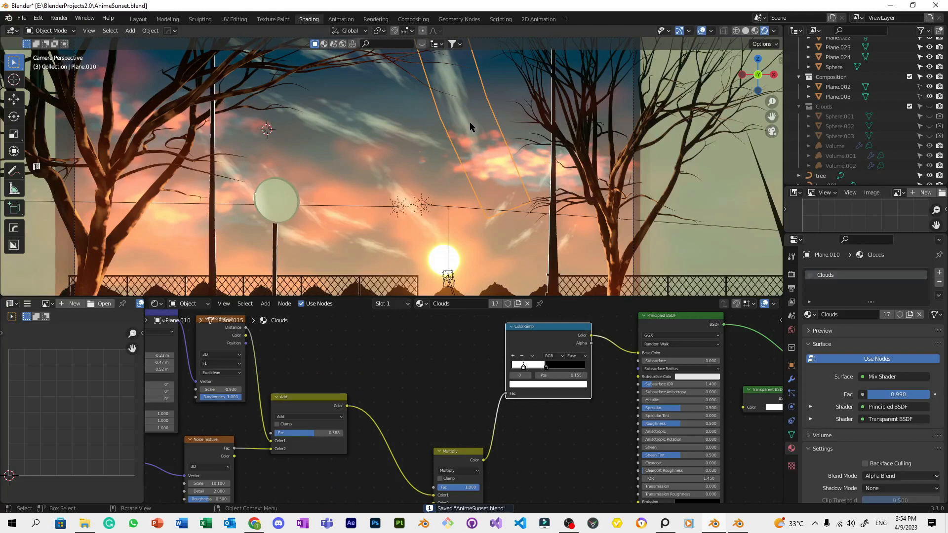
scroll(470, 142, "up", 3)
key("Tab")
key("Tab")
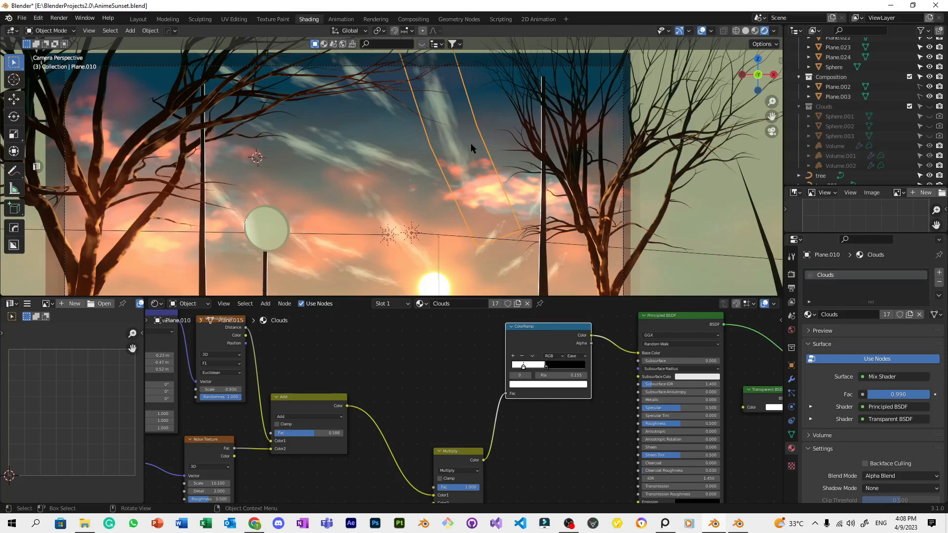
scroll(462, 123, "down", 4)
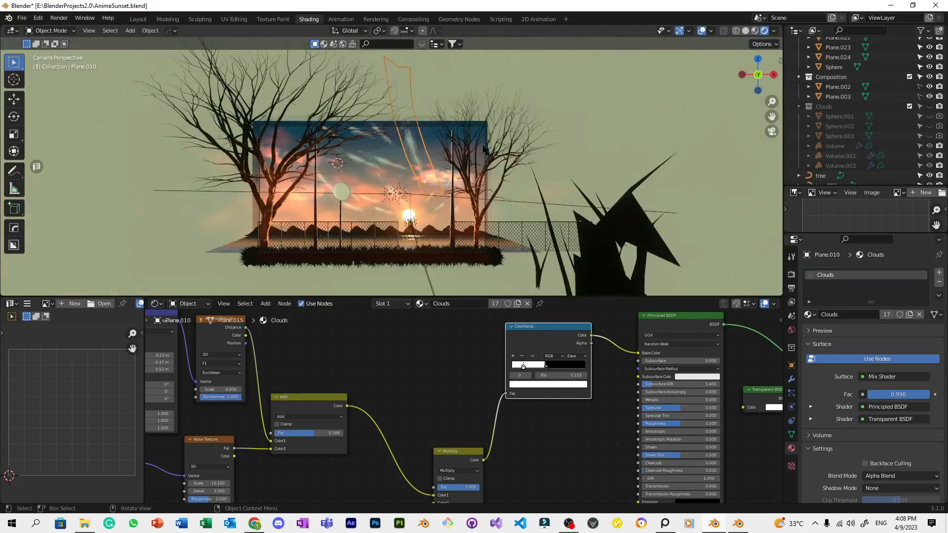
scroll(483, 148, "up", 5)
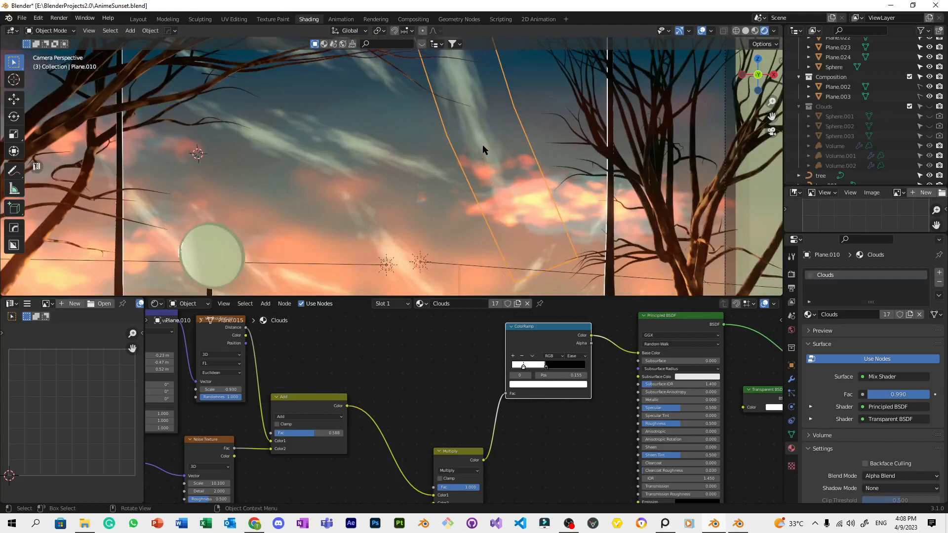
scroll(482, 144, "down", 4)
scroll(470, 167, "up", 3)
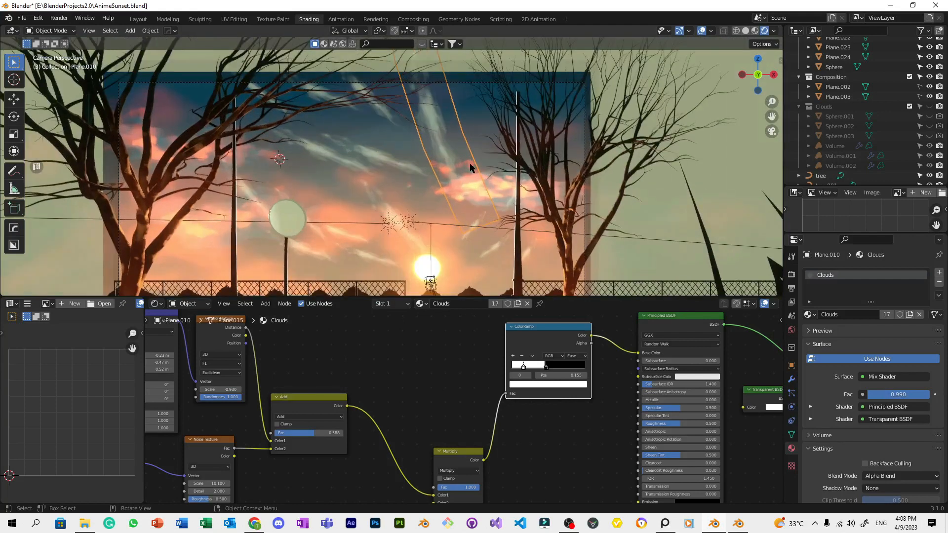
scroll(469, 163, "up", 1)
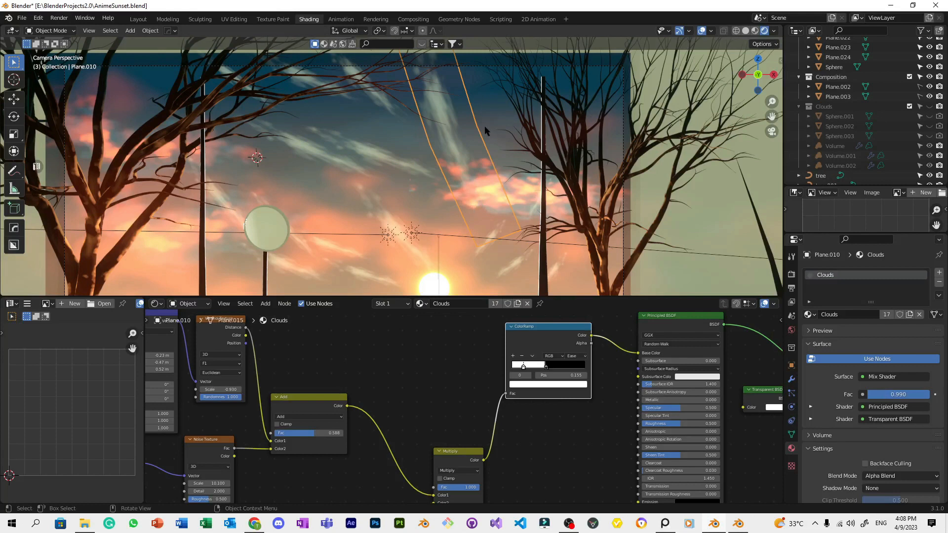
scroll(482, 137, "down", 2)
scroll(473, 176, "up", 3)
key("Tab")
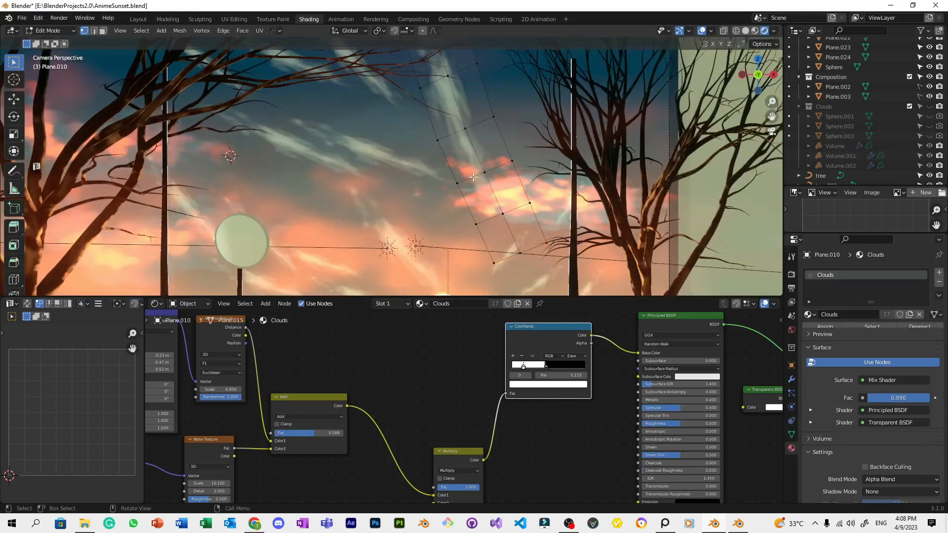
key("Tab")
scroll(470, 422, "down", 1)
key("ctrl+s")
Try shifting the Voronoi Mapping's X location to 0.46 m in the shared Clouds material, and undo it.
scroll(514, 372, "left", 5, "ctrl")
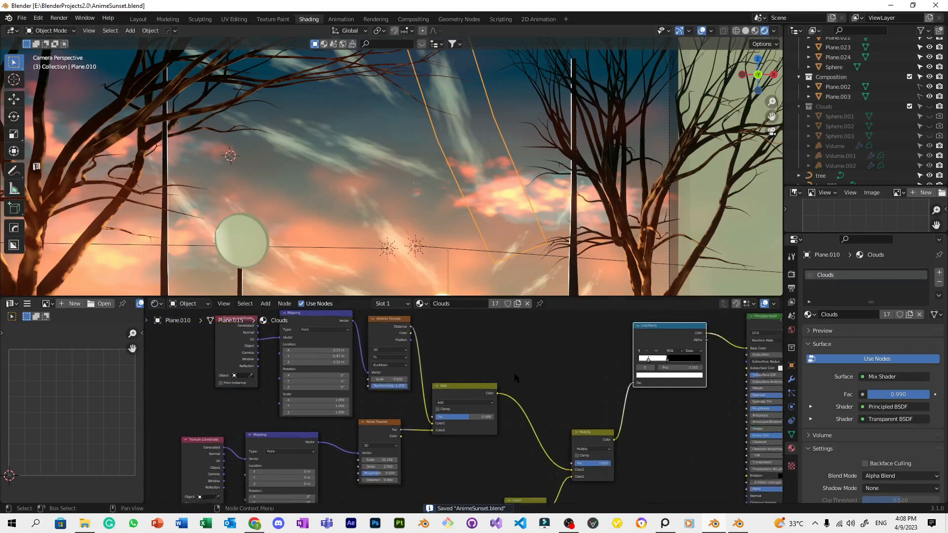
scroll(458, 394, "up", 2)
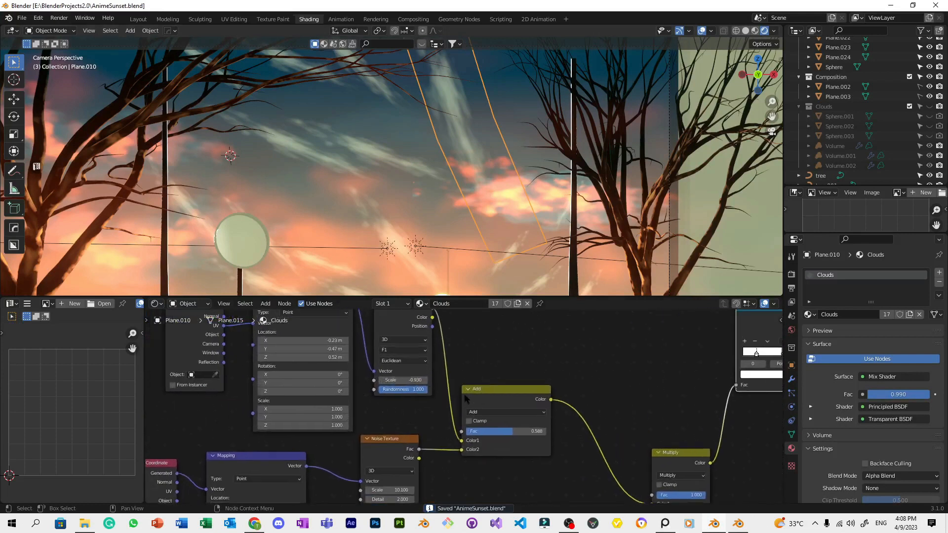
left_click_drag(313, 340, 347, 341)
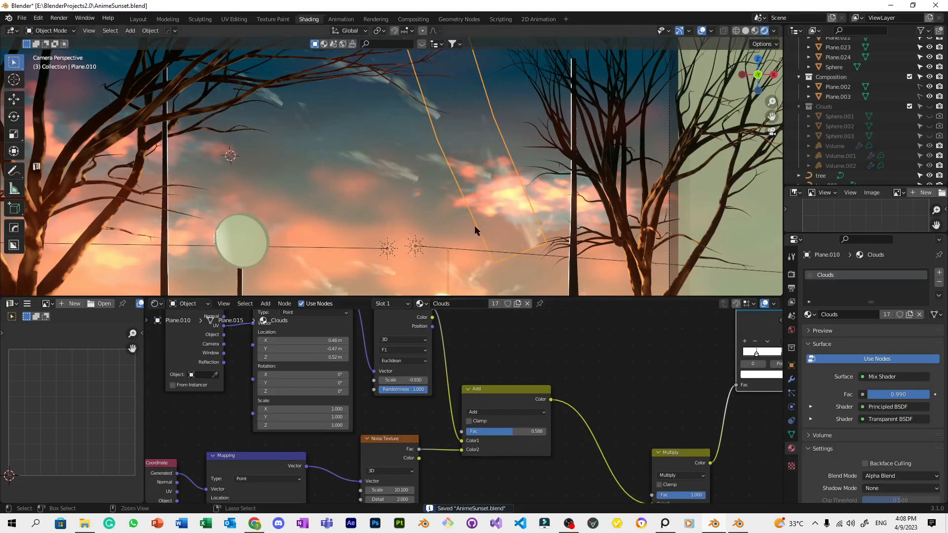
key("ctrl+z")
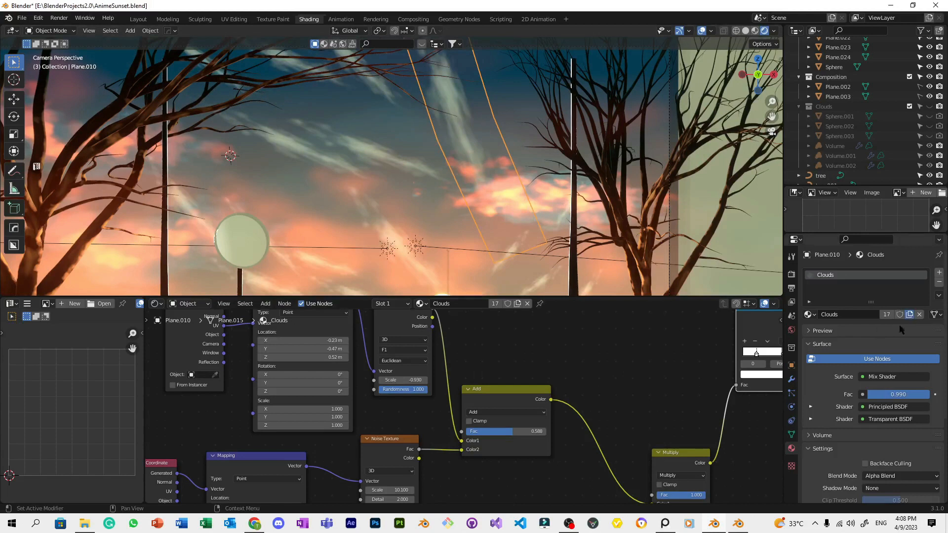
Make the Clouds material on Plane.010 a separate single-user copy and stay in Object Mode.
left_click(909, 315)
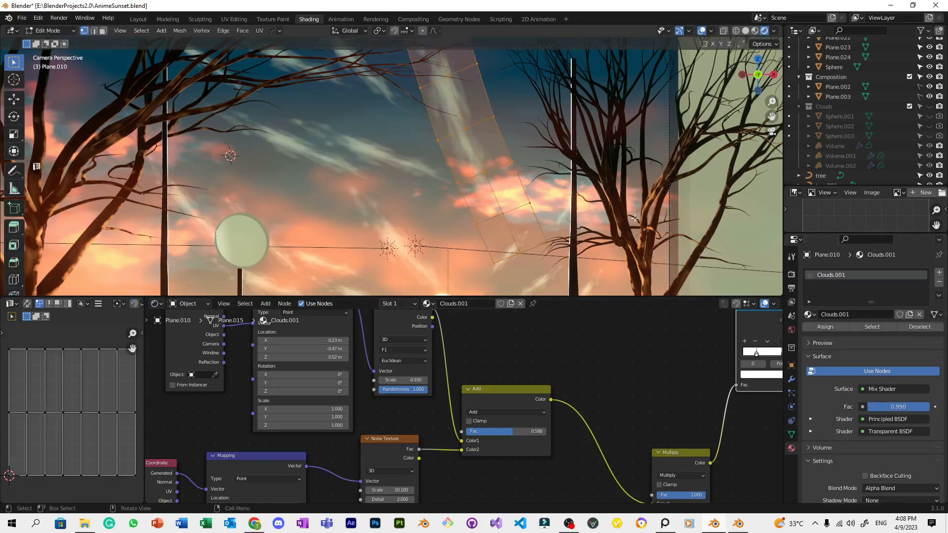
key("Tab")
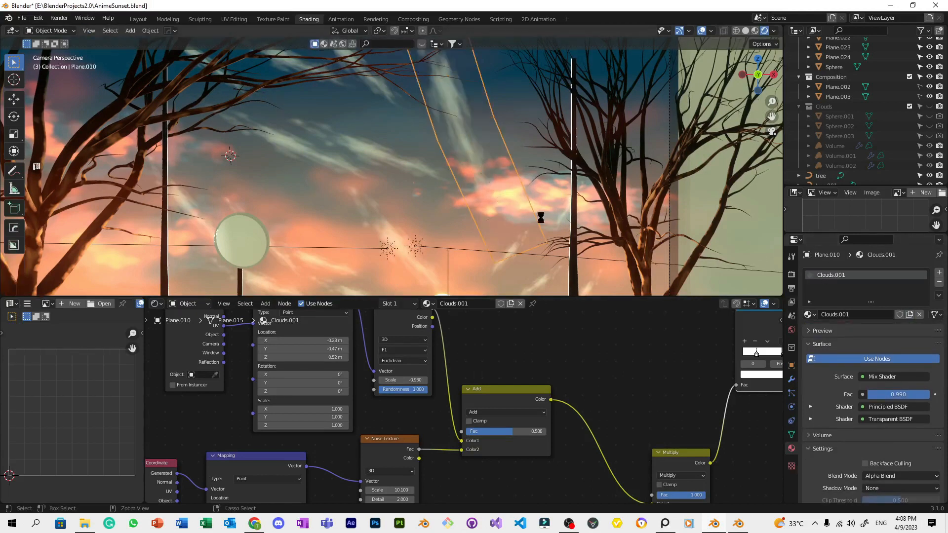
Try a Voronoi Texture scale of -0.540 and an Add factor of 1.000 on Plane.010's material, and undo both.
left_click_drag(398, 379, 417, 379)
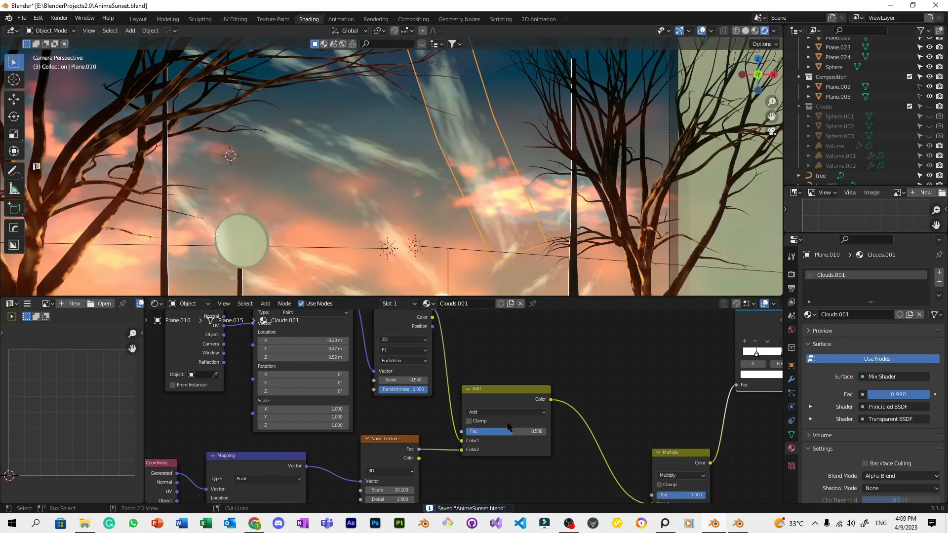
key("ctrl+z")
key("ctrl+z")
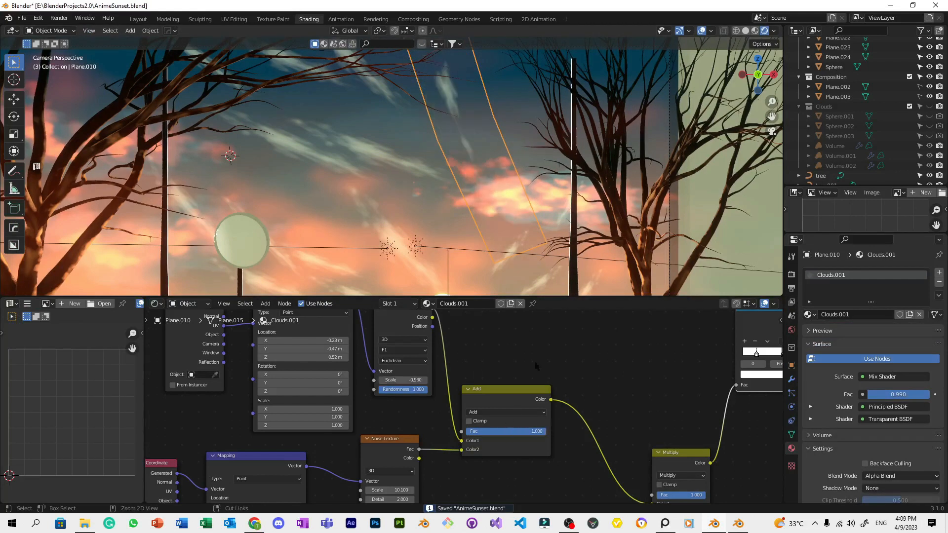
key("ctrl+shift+z")
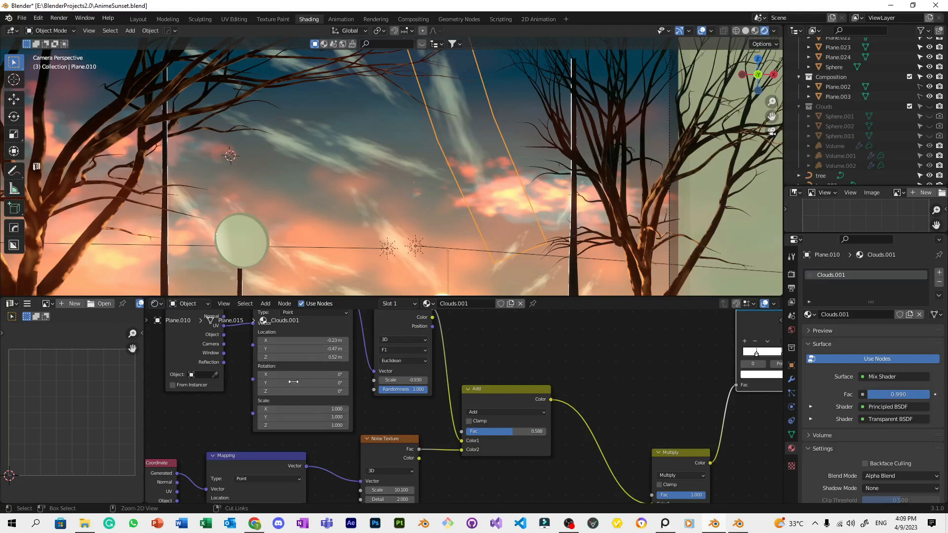
Try rotating the Voronoi Mapping to -44.1° on Y and 2.11° on Z in Plane.010's material.
left_click_drag(293, 381, 297, 382)
key("Escape")
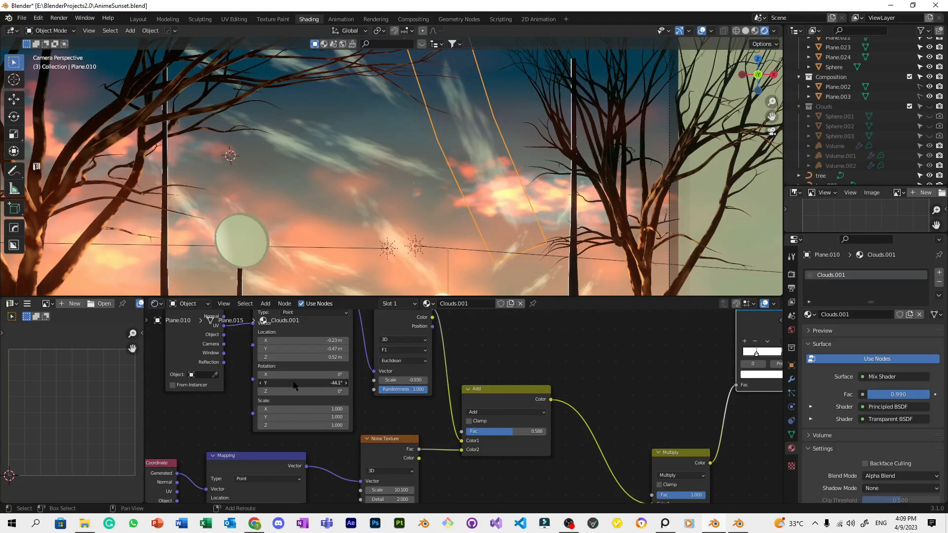
left_click_drag(304, 391, 341, 391)
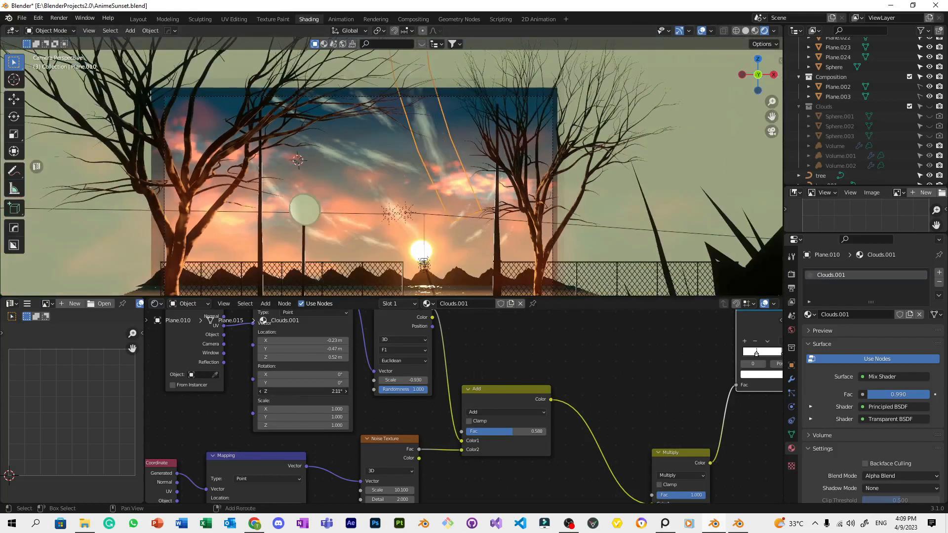
Try different X locations on the spherical Gradient Texture's Mapping, such as 2.12 m and -1.51 m.
scroll(439, 454, "down", 1)
middle_click_drag(471, 458, 363, 373)
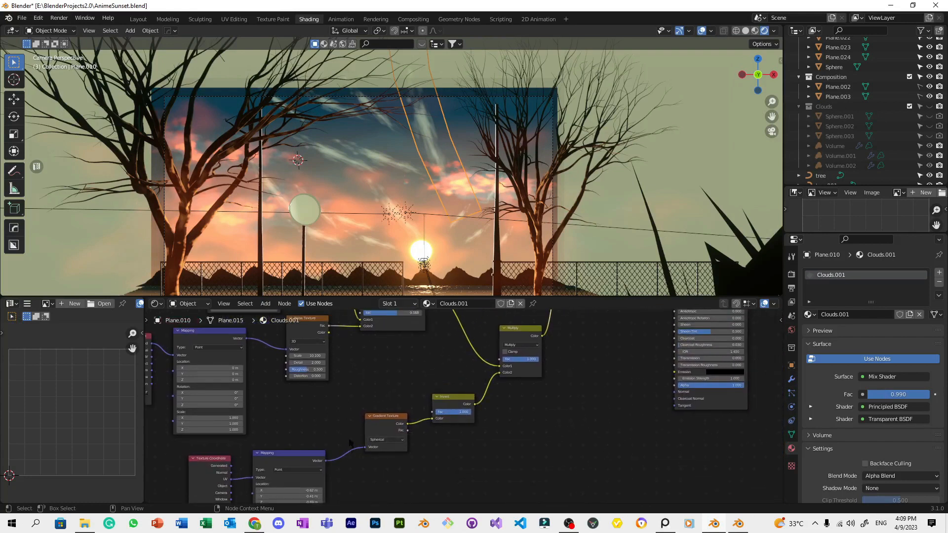
scroll(349, 443, "up", 1)
middle_click_drag(345, 433, 372, 420)
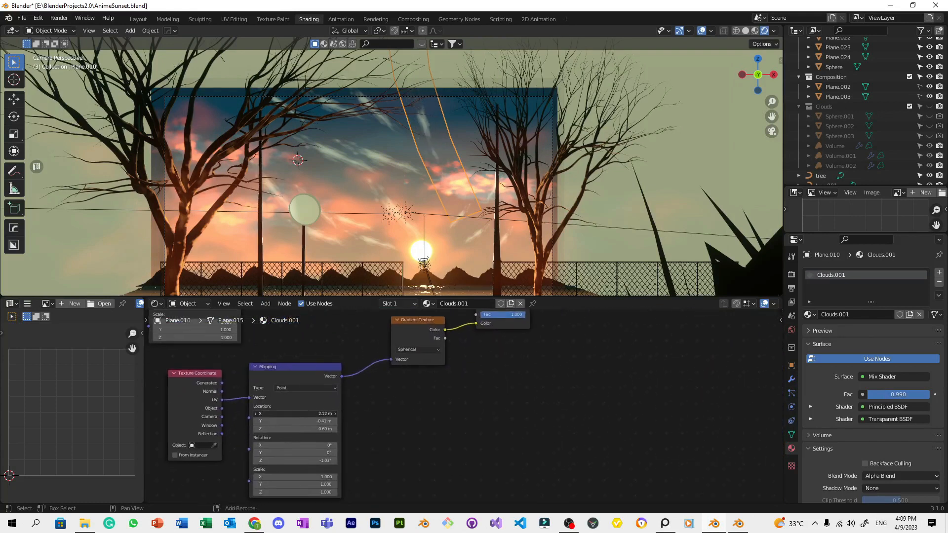
left_click_drag(296, 414, 321, 414)
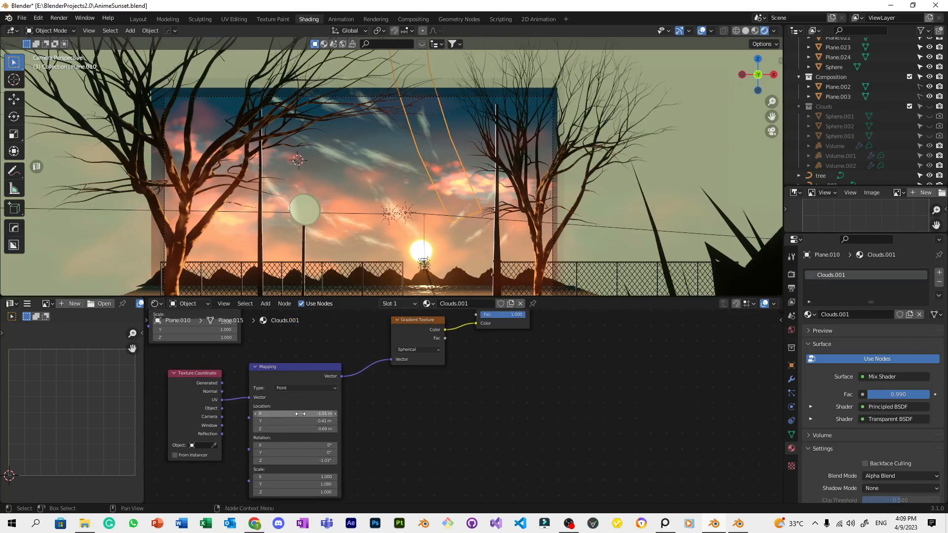
Try a Noise Texture distortion of 3.200, undo it, and test a noise scale of 10.180.
middle_click_drag(431, 433, 422, 388)
left_click_drag(419, 377, 447, 377)
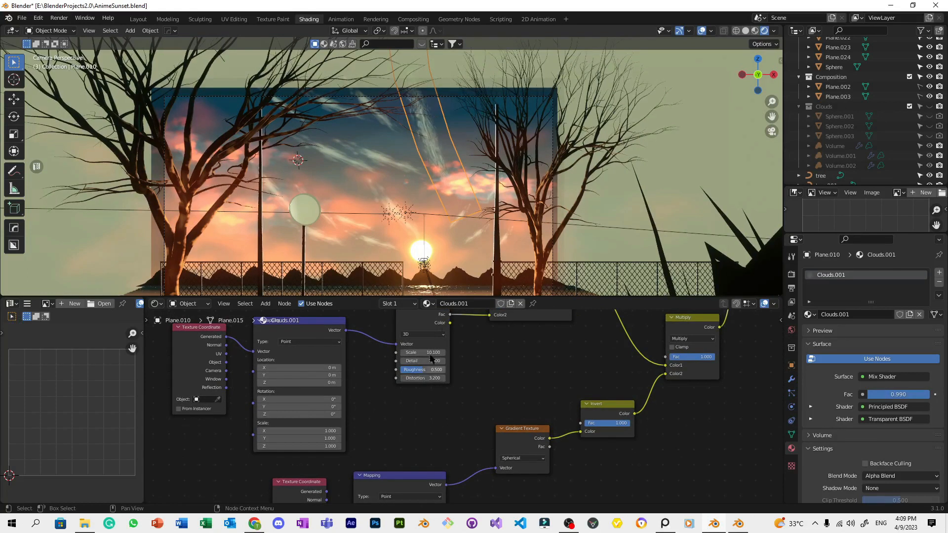
scroll(508, 207, "up", 3)
key("ctrl+z")
middle_click_drag(453, 393, 431, 448)
left_click_drag(396, 406, 424, 406)
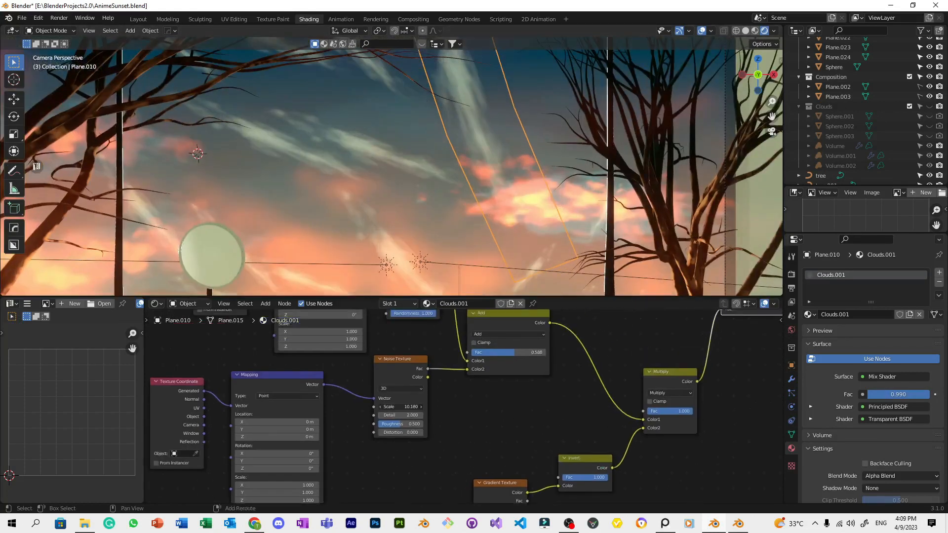
scroll(472, 281, "down", 3)
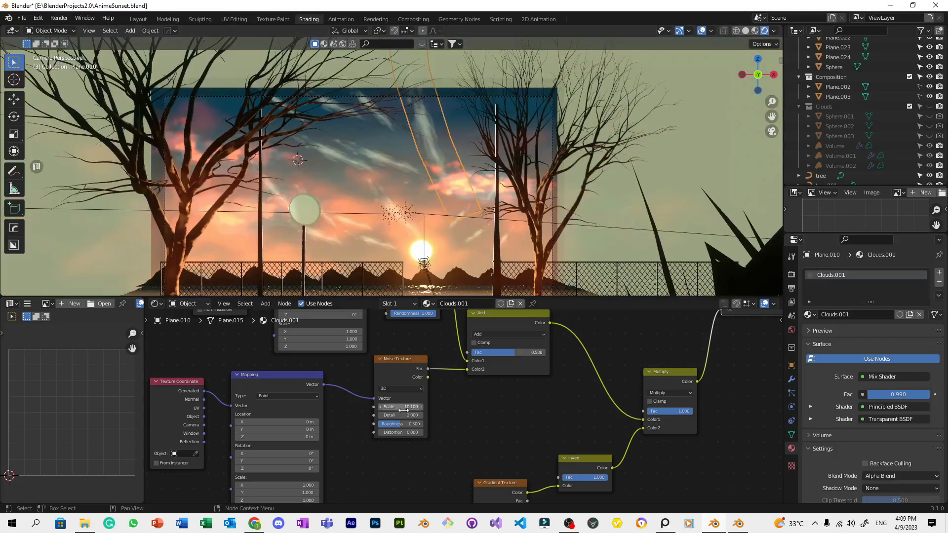
Switch both the Noise Texture and the Voronoi Texture of Plane.010's material to 4D.
left_click(400, 388)
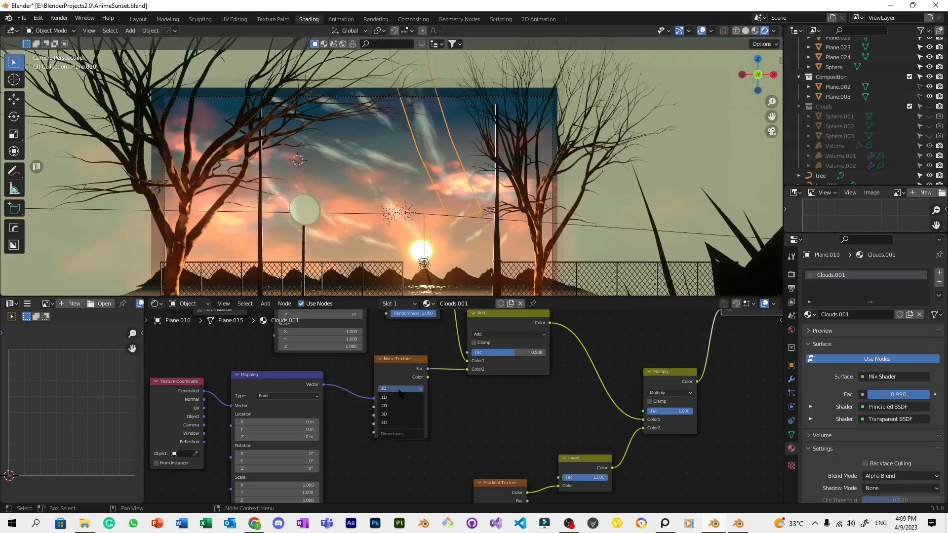
left_click(397, 423)
scroll(424, 348, "down", 3)
middle_click_drag(424, 348, 416, 406)
scroll(416, 406, "up", 2)
left_click(410, 347)
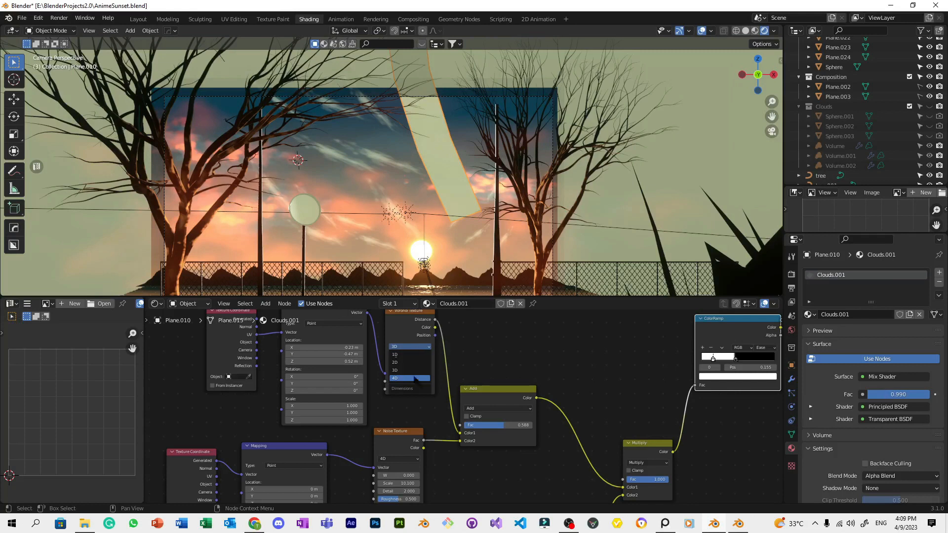
left_click(414, 379)
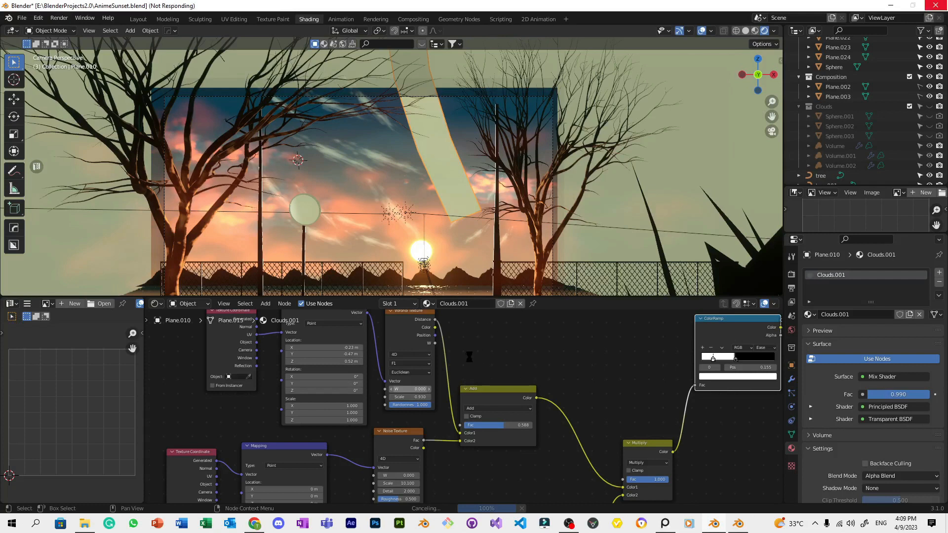
Adjust the W value of the 4D texture in Plane.010's material to vary the streak's pattern.
scroll(467, 356, "up", 4)
left_click_drag(390, 382, 296, 383)
mouse_move(390, 382)
left_mouse_down()
mouse_move(358, 382)
mouse_move(429, 383)
mouse_move(380, 382)
left_mouse_up()
scroll(548, 137, "up", 4)
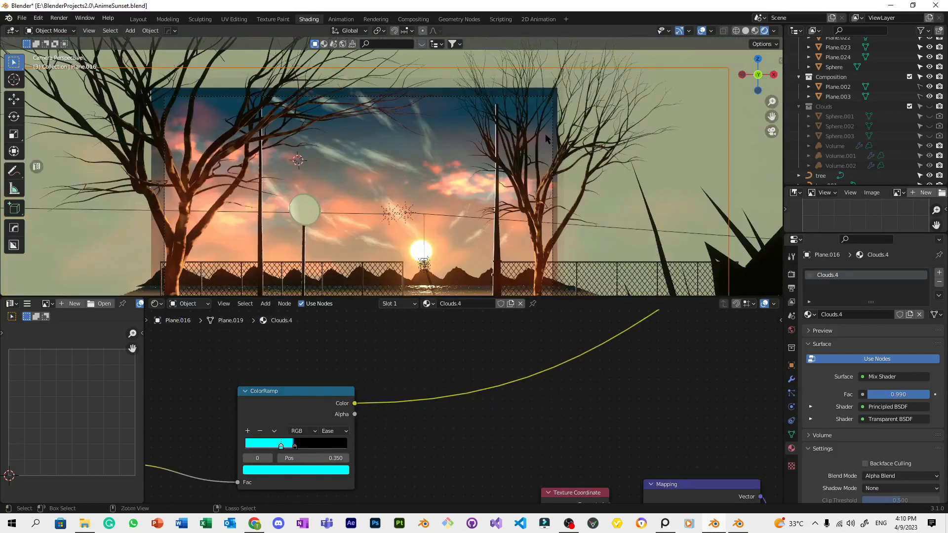
Save the file, select the Plane.019 streak and switch the Noise Texture of its Clouds material to 4D.
key("ctrl+s")
scroll(408, 182, "down", 3)
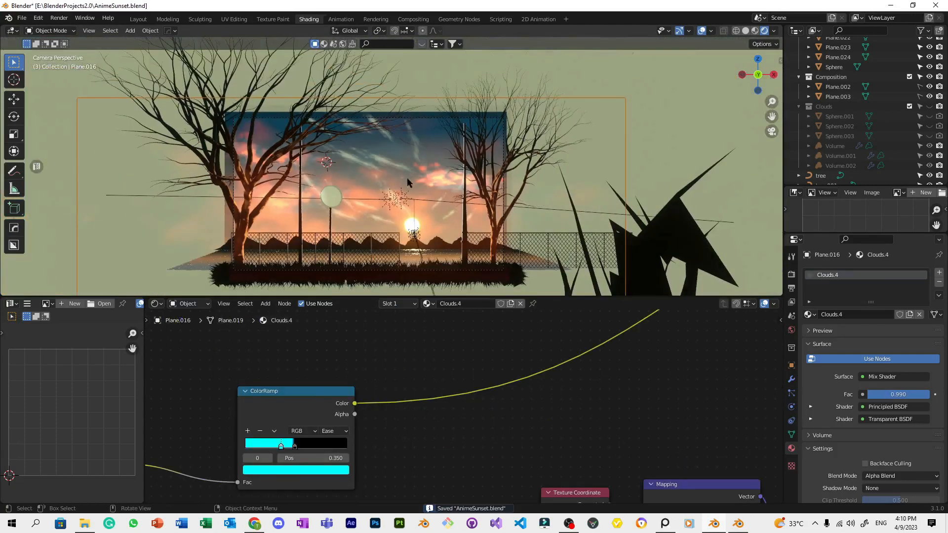
left_click(408, 181)
scroll(405, 178, "up", 5)
scroll(529, 366, "down", 1)
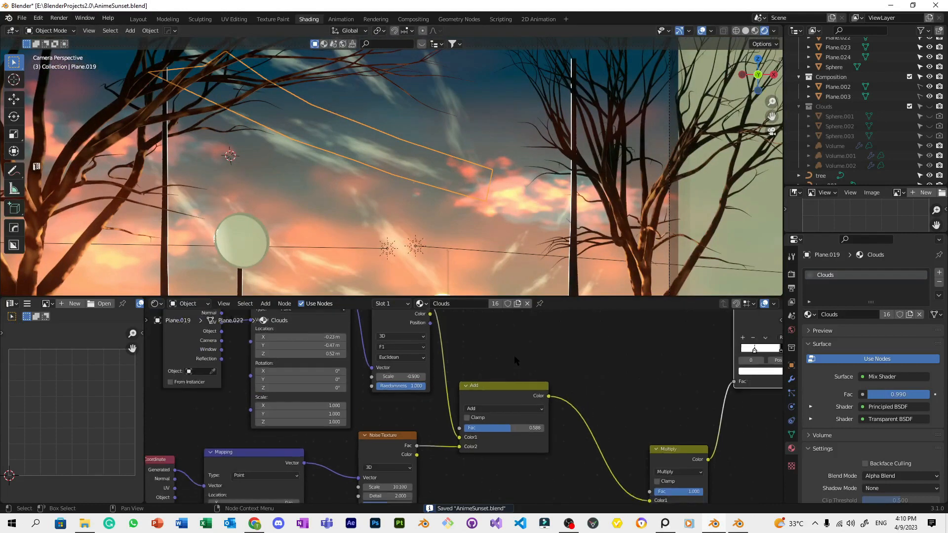
middle_click_drag(421, 414, 436, 403)
left_click(427, 415)
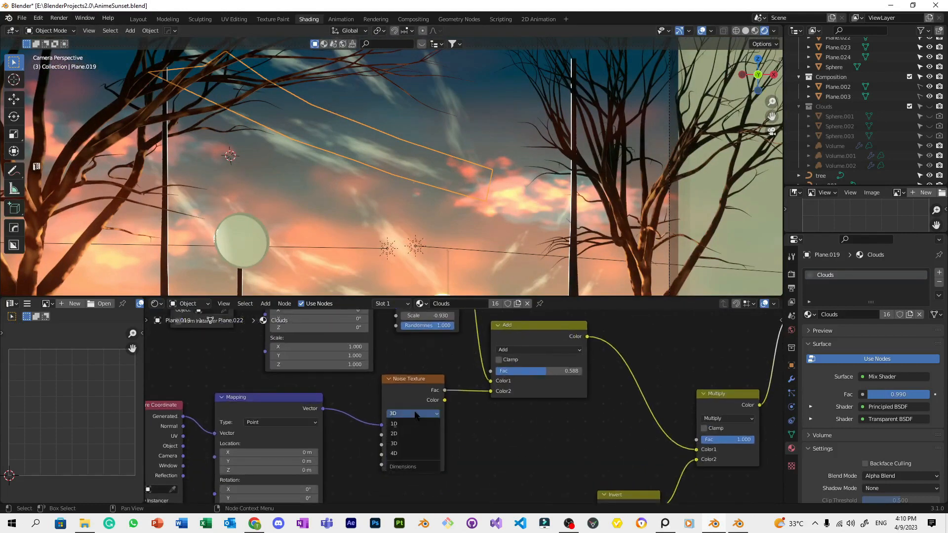
left_click(413, 453)
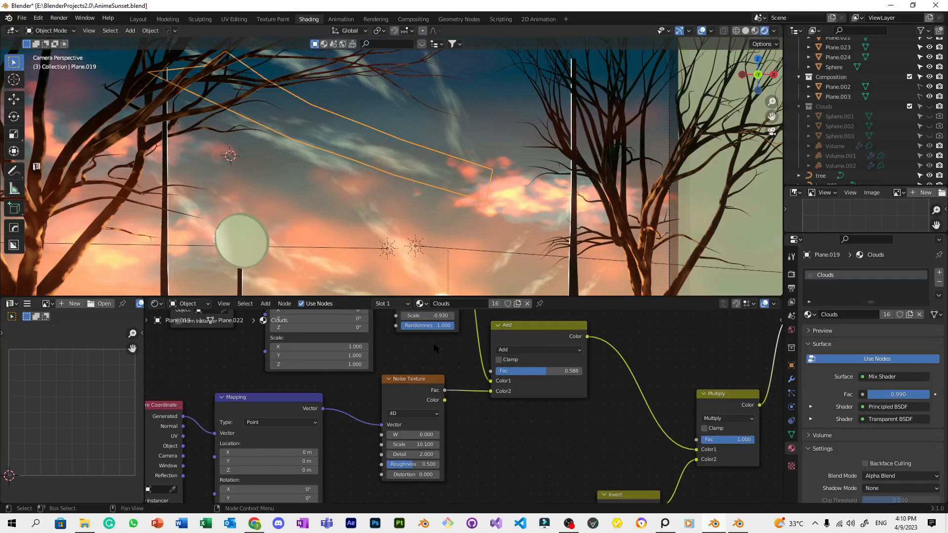
Try a different W value on the Noise Texture of the shared Clouds material and undo it.
left_click_drag(414, 432, 483, 432)
key("ctrl+z")
key("ctrl+s")
Try switching the Voronoi Texture of the shared Clouds material to 4D.
scroll(463, 352, "down", 2)
scroll(463, 352, "up", 1)
middle_click_drag(463, 352, 460, 436)
left_click(432, 375)
left_click(438, 411)
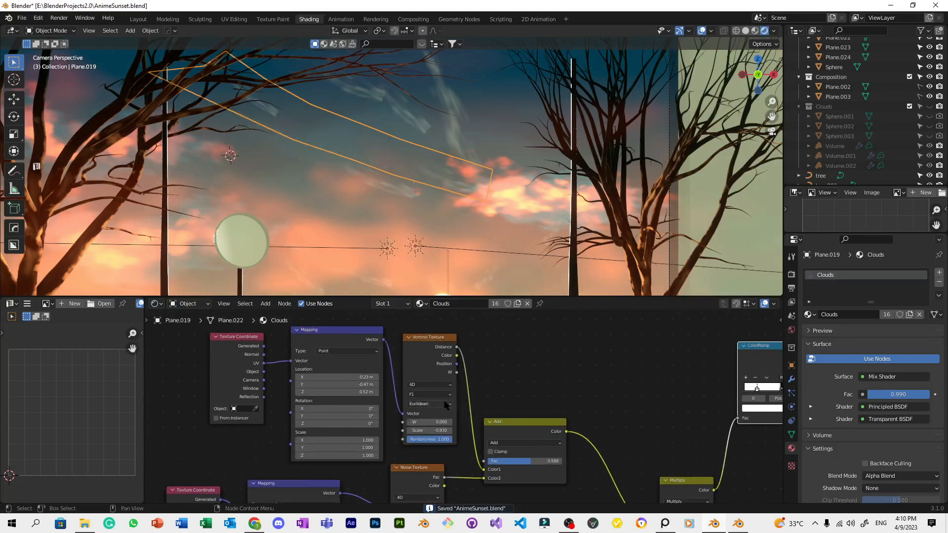
scroll(446, 404, "down", 3)
scroll(503, 484, "up", 1)
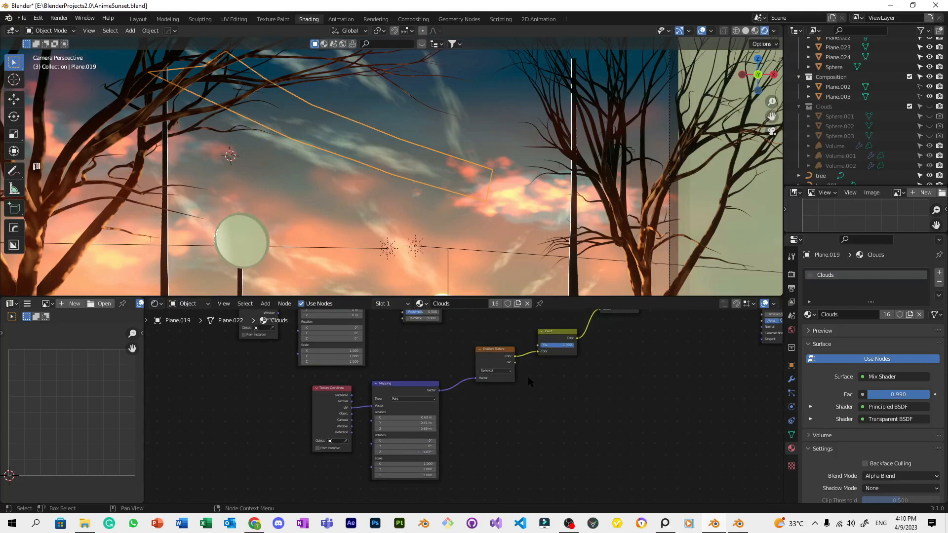
Give the Plane.019 streak its own single-user copy of the Clouds material and save the file.
scroll(528, 376, "down", 1)
key("ctrl+s")
scroll(469, 261, "down", 3)
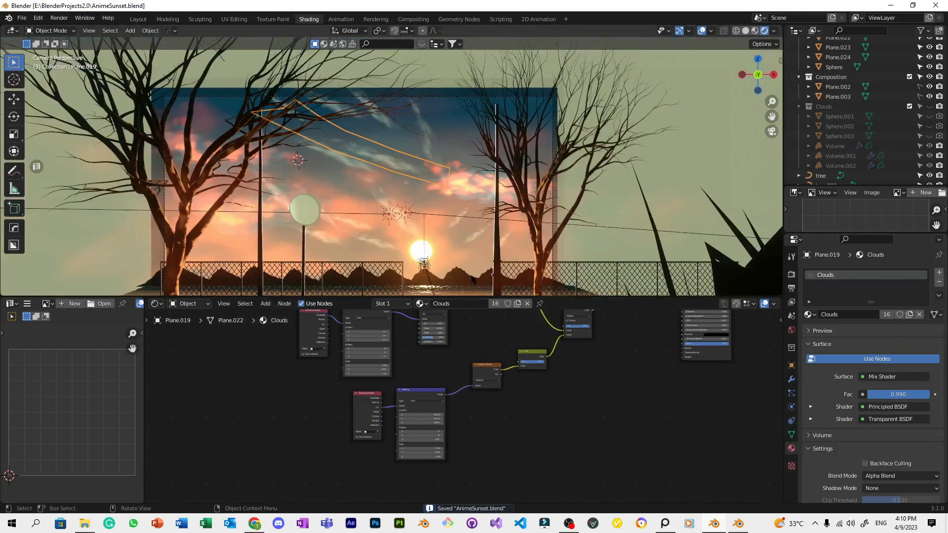
key("Tab")
key("Tab")
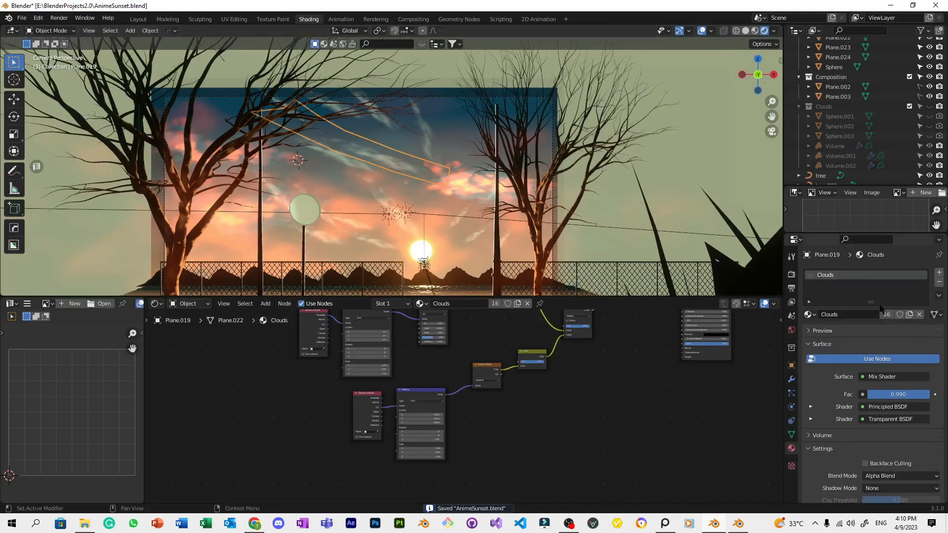
left_click(910, 315)
key("Tab")
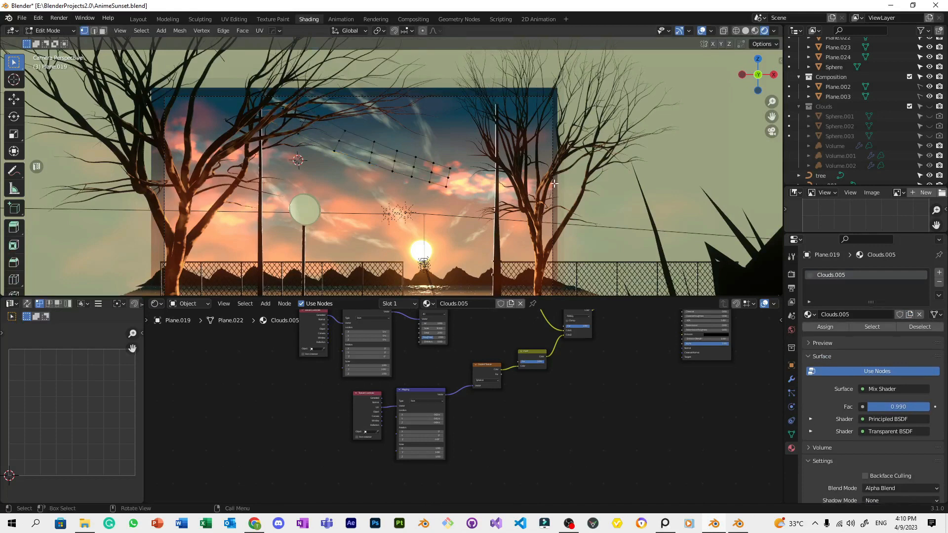
key("Tab")
scroll(470, 194, "up", 4)
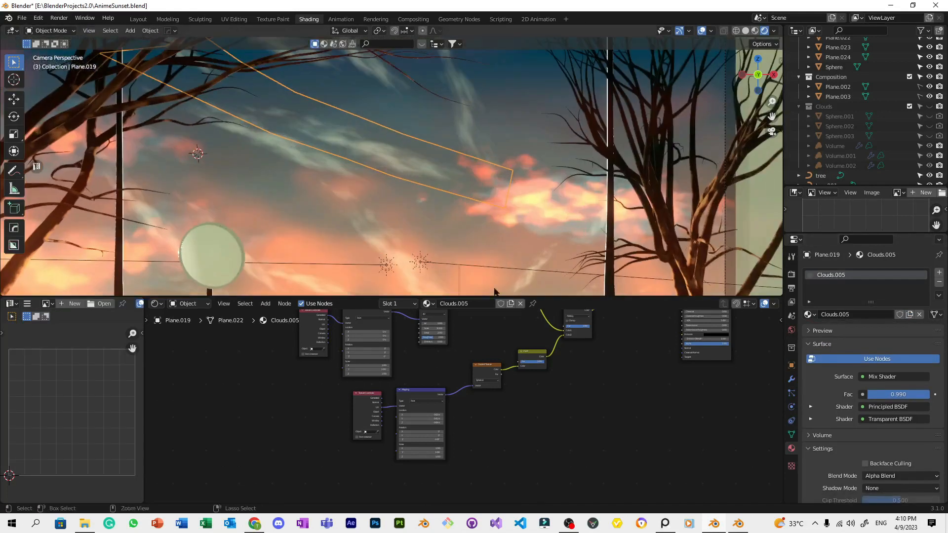
key("ctrl+s")
Set the W value of the 4D Noise Texture in Plane.019's material to 0.630.
scroll(481, 367, "down", 1)
scroll(451, 431, "up", 4)
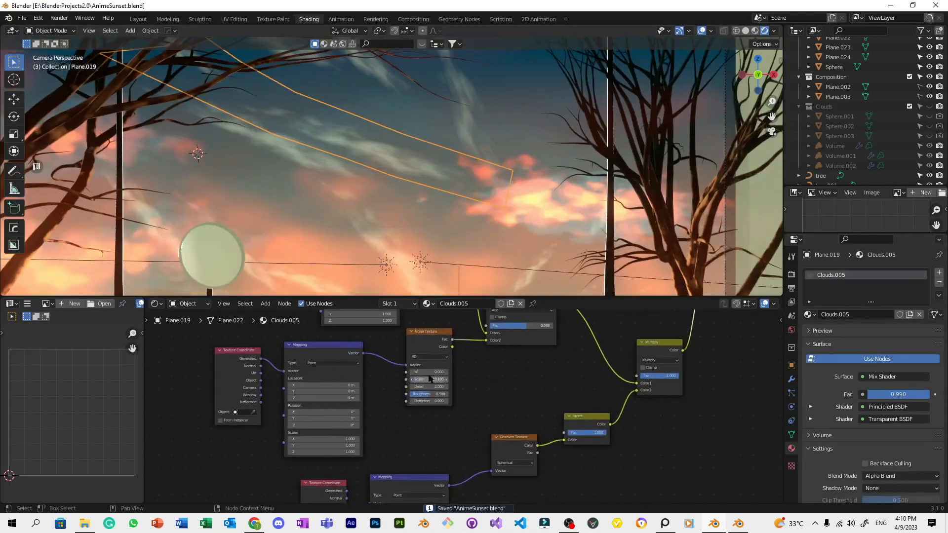
mouse_move(428, 372)
left_mouse_down()
mouse_move(442, 371)
mouse_move(433, 370)
left_mouse_up()
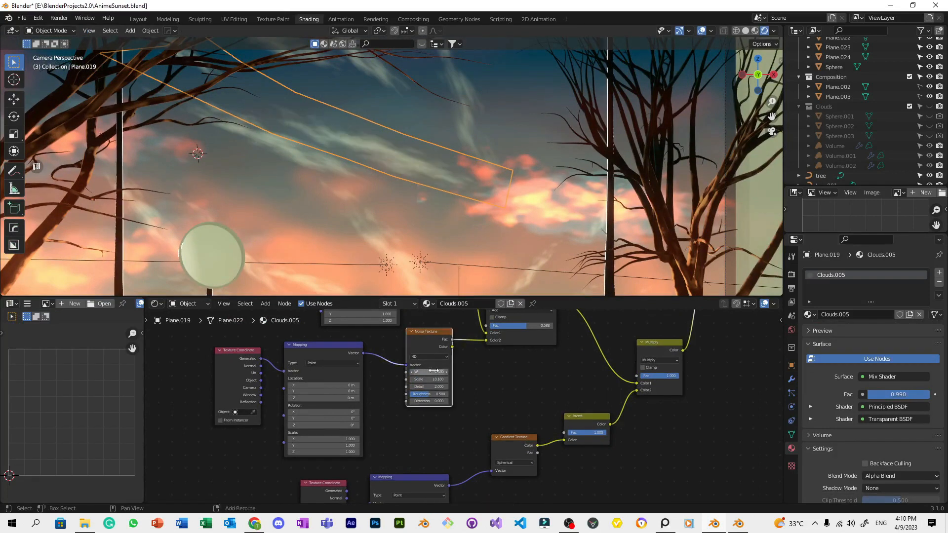
scroll(532, 253, "down", 3)
scroll(591, 366, "down", 4)
Try a Mix Shader Fac of 0.999 in Plane.019's material, then settle on 0.995.
middle_click_drag(592, 365, 436, 394)
middle_click_drag(362, 381, 307, 379)
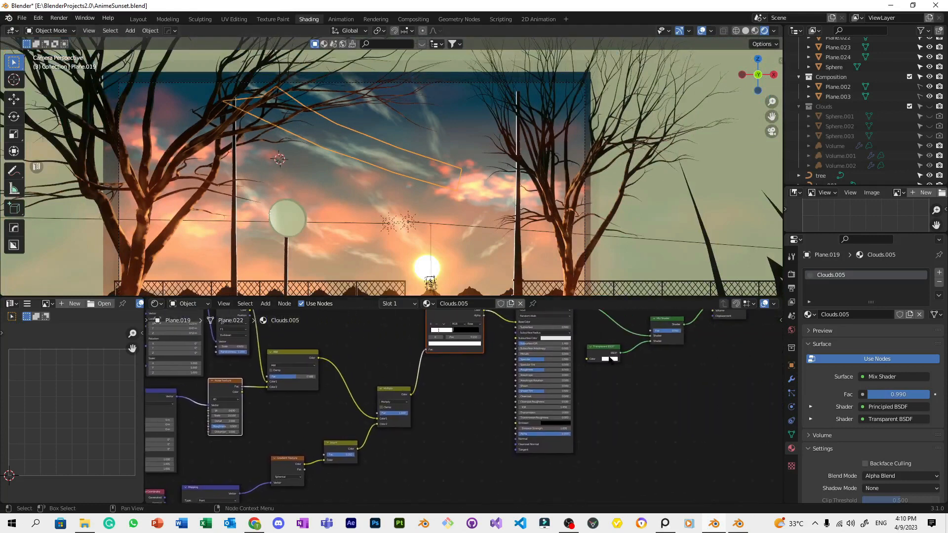
middle_click_drag(611, 360, 368, 440)
scroll(417, 439, "up", 5)
scroll(431, 414, "up", 2)
double_click(420, 399)
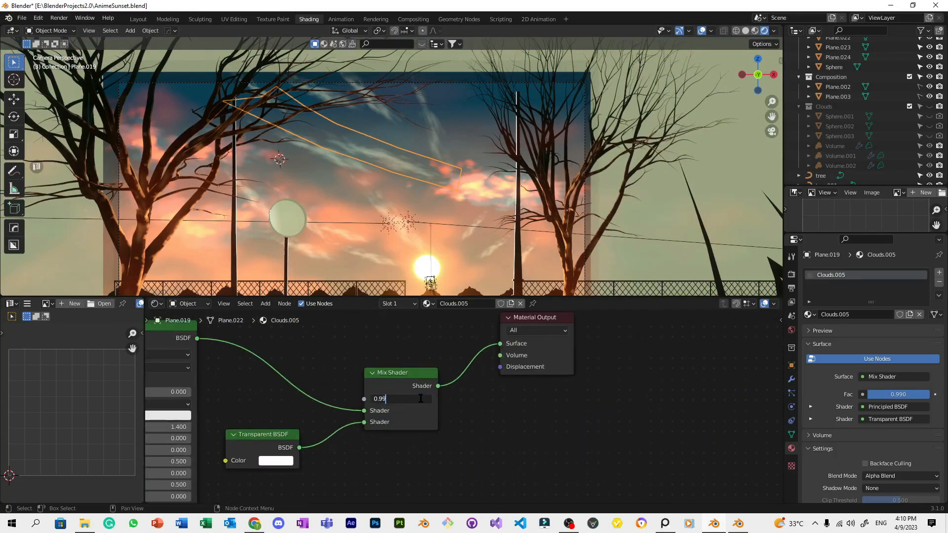
type("9")
key("Return")
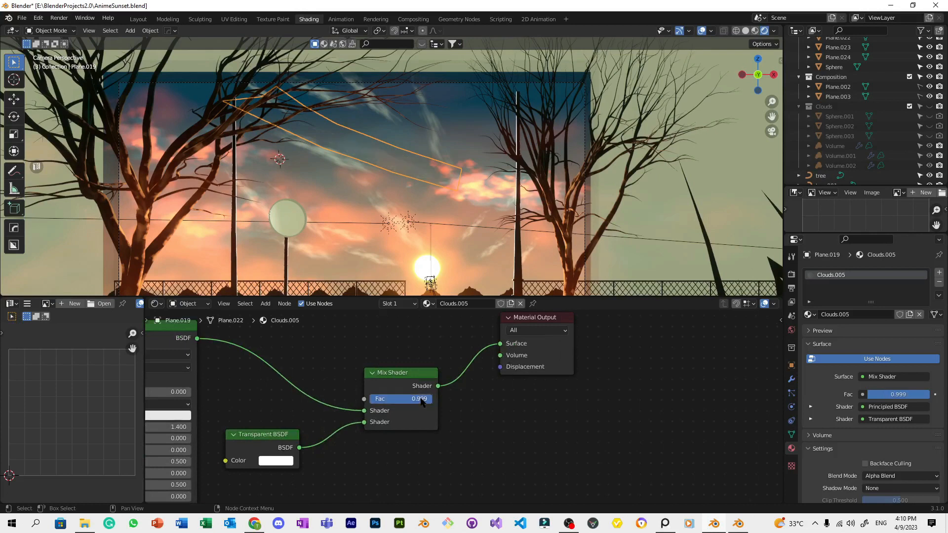
double_click(421, 399)
key("Return")
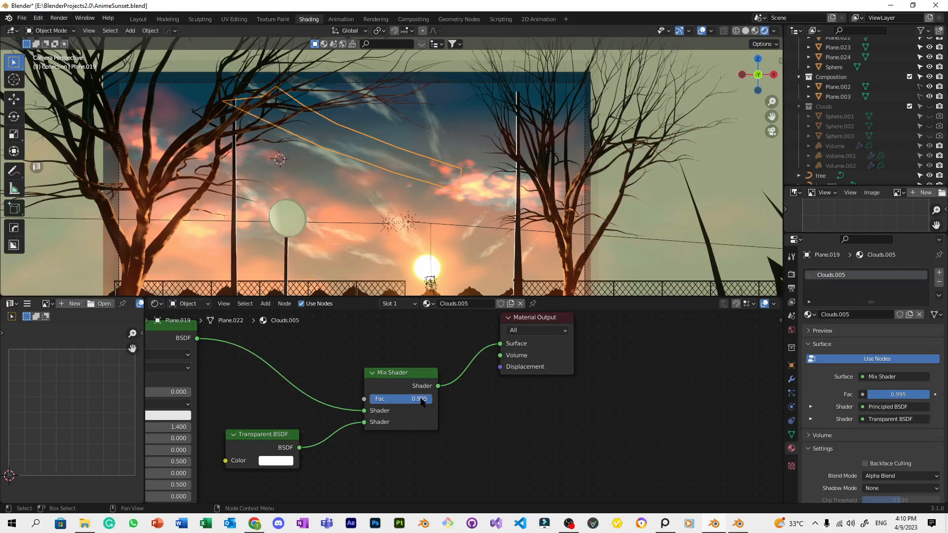
Tint the white ColorRamp stop of Plane.019's material slightly toward cyan and save the file.
scroll(501, 438, "down", 3)
scroll(532, 416, "up", 5, "ctrl")
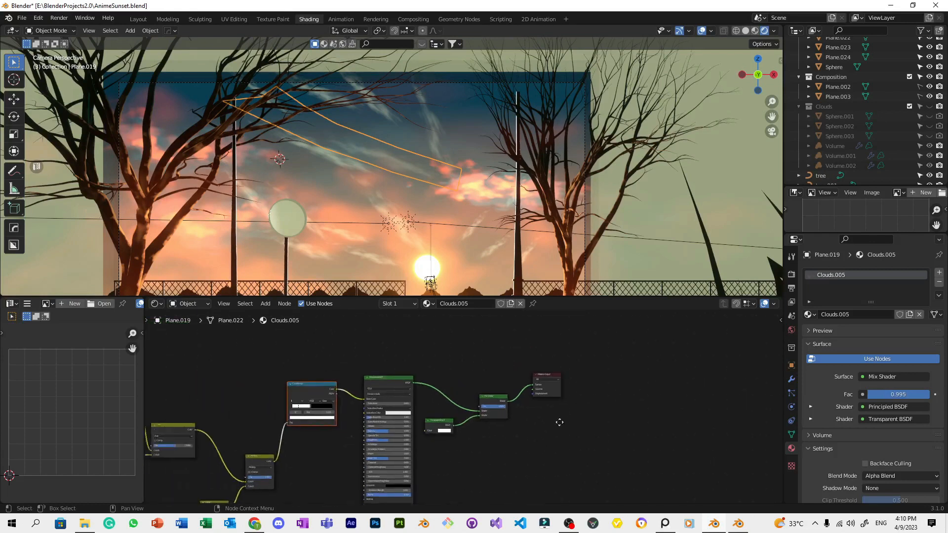
scroll(525, 418, "up", 1)
left_click(523, 391)
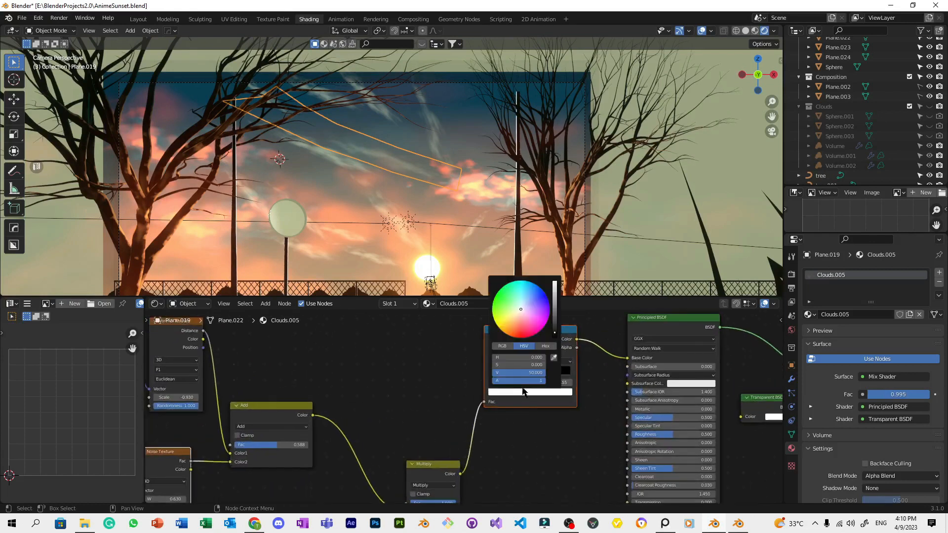
left_click(516, 314)
mouse_move(516, 316)
left_mouse_down()
mouse_move(505, 334)
mouse_move(518, 298)
left_mouse_up()
key("ctrl+s")
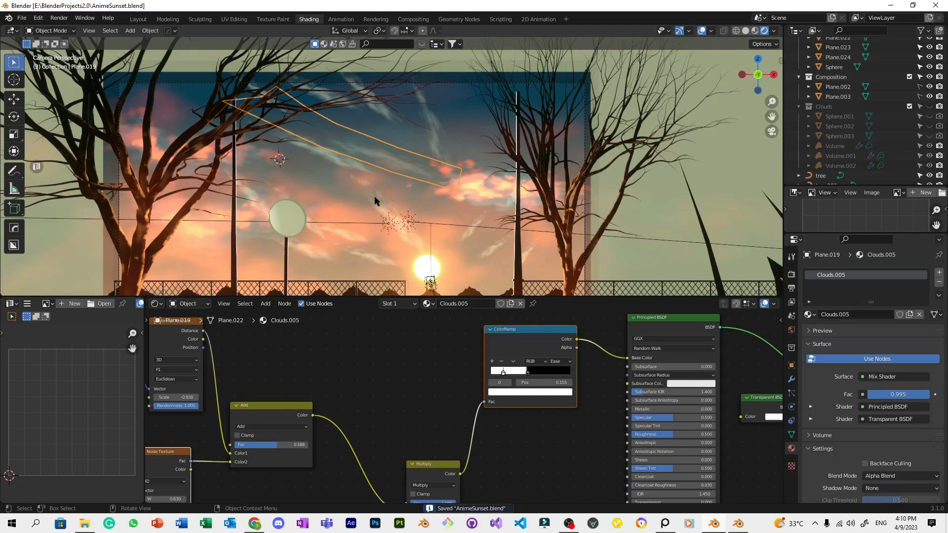
Move the upper Plane.017 streak about 0.15 m in X and -0.19 m in Z, and save.
left_click(326, 157)
left_click(388, 131)
key("g")
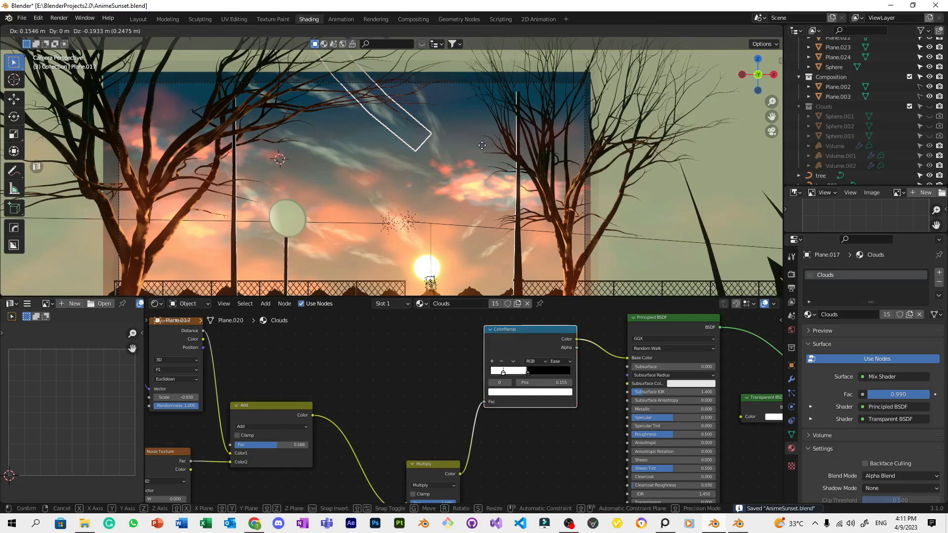
left_click(484, 137)
key("ctrl+s")
Give the Plane.017 streak its own single-user copy of the Clouds material and save the file.
scroll(590, 428, "down", 2)
scroll(589, 428, "down", 4, "ctrl")
scroll(588, 399, "up", 2)
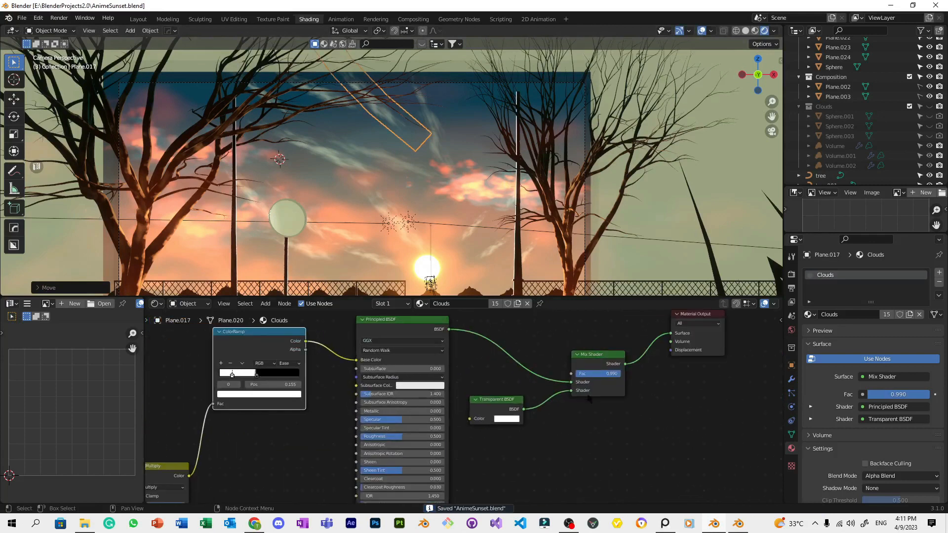
left_click(607, 376)
key("Return")
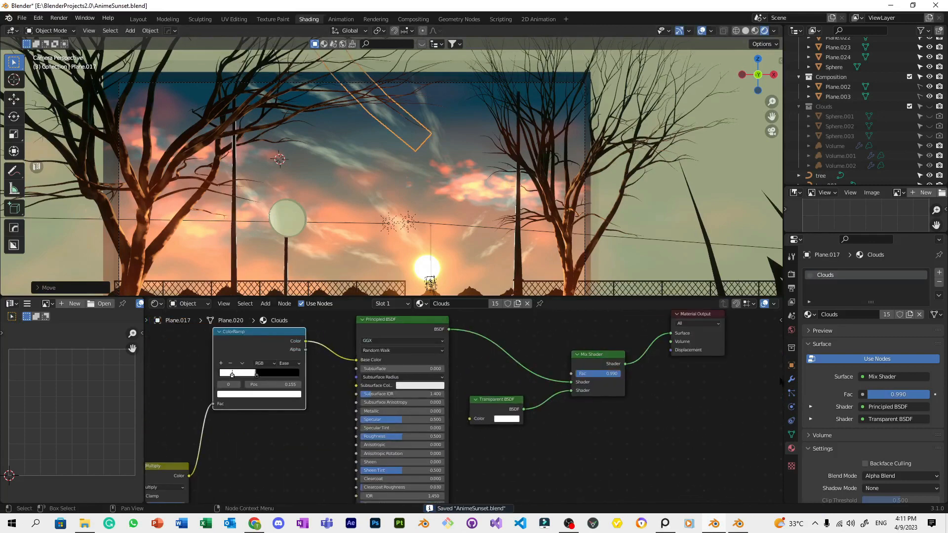
left_click(909, 315)
key("Tab")
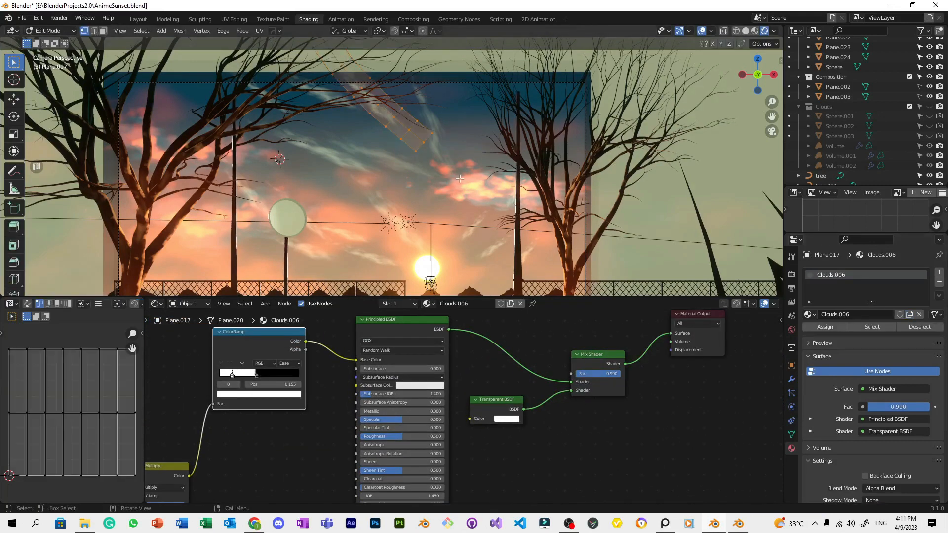
key("Tab")
key("ctrl+s")
Set the Mix Shader Fac of Plane.017's material to 0.995.
scroll(656, 372, "up", 1)
left_click(647, 365)
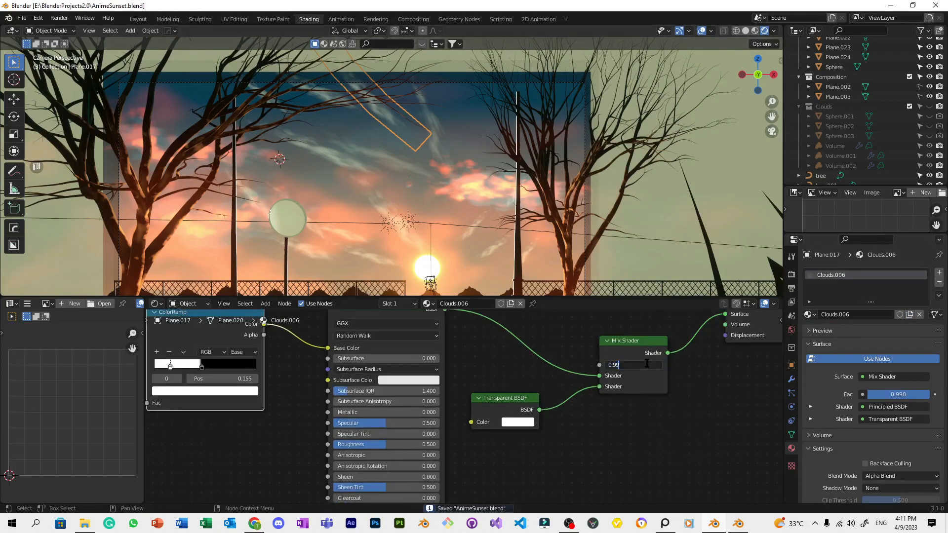
type("5")
key("Return")
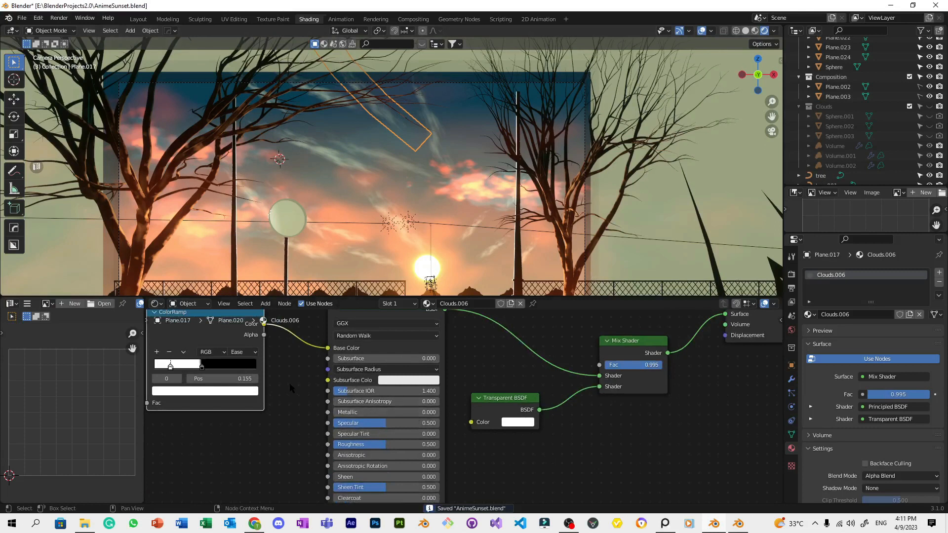
Tint the white ColorRamp stop of Plane.017's material toward cyan, with a hue of about 0.500.
left_click(183, 393)
left_click(199, 285)
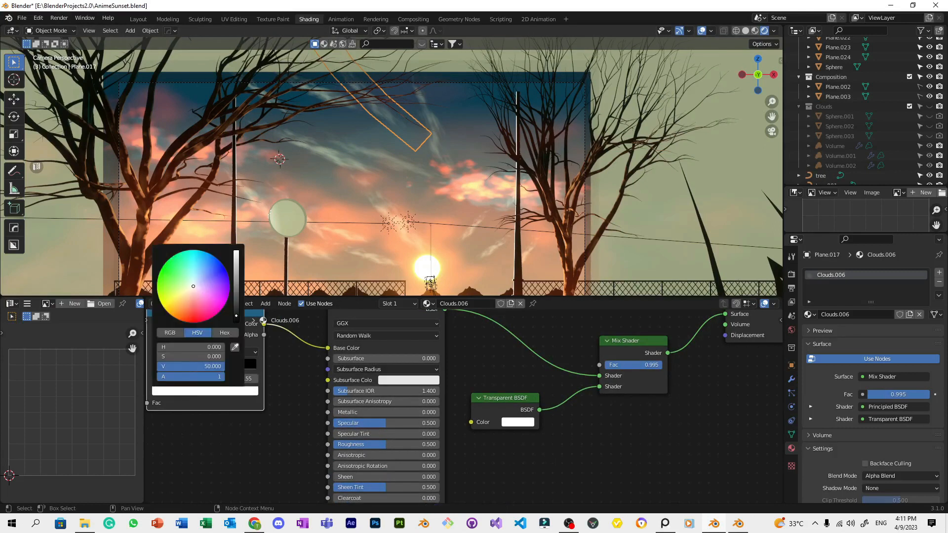
left_click(193, 280)
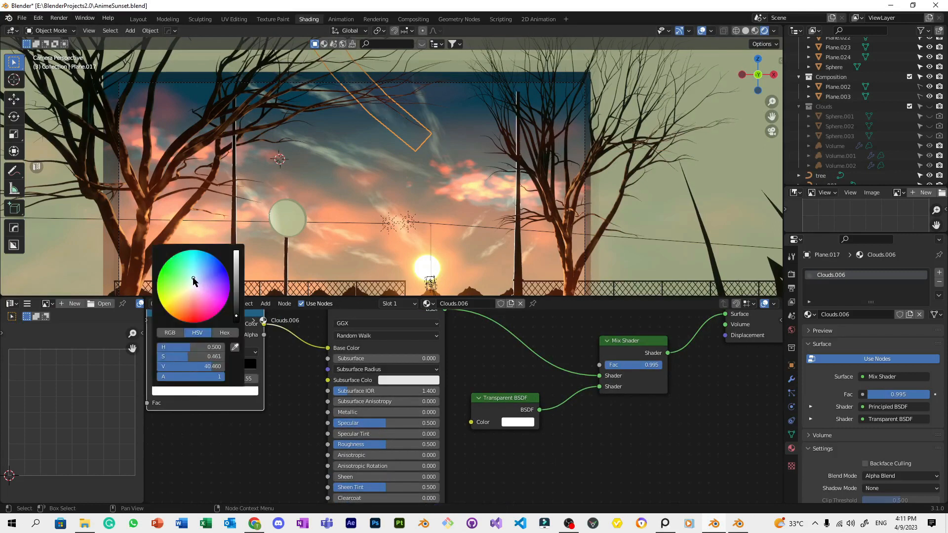
mouse_move(193, 278)
left_mouse_down()
mouse_move(201, 253)
mouse_move(187, 250)
mouse_move(197, 274)
left_mouse_up()
left_click(194, 273)
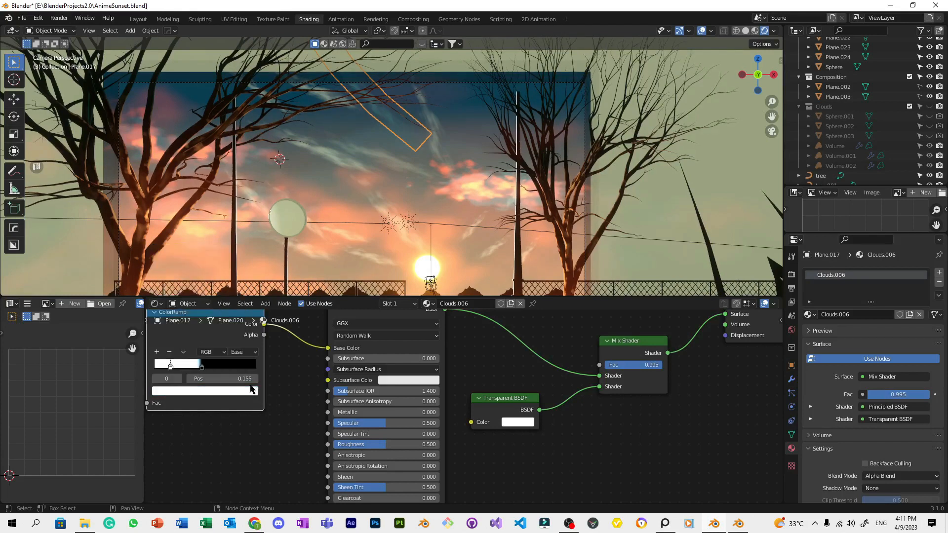
Shift the first ColorRamp stop of Plane.017's material to position 0.241 and save the file.
mouse_move(174, 365)
left_mouse_down()
mouse_move(190, 366)
mouse_move(179, 366)
left_mouse_up()
scroll(385, 126, "up", 3)
scroll(433, 232, "up", 4)
key("ctrl+s")
scroll(433, 243, "down", 3)
middle_click_drag(302, 359, 383, 407)
key("ctrl+z")
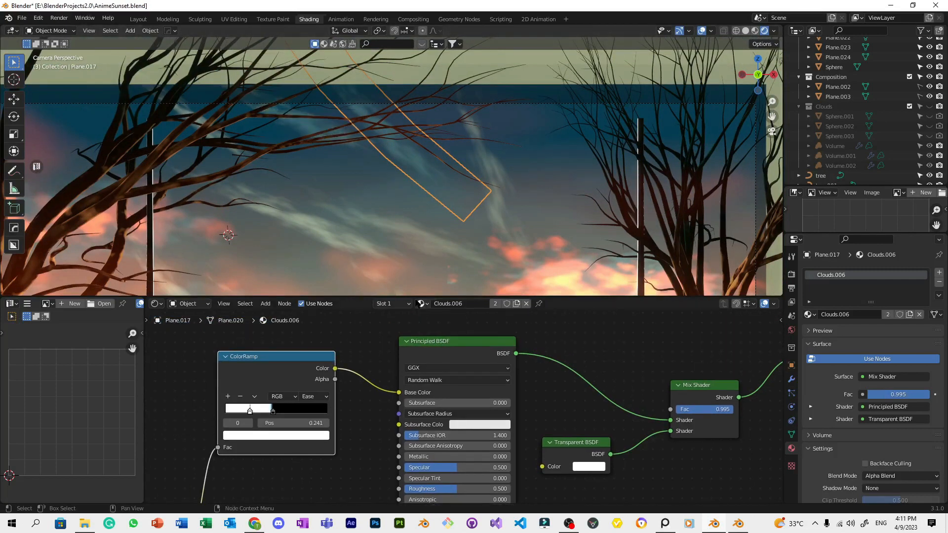
scroll(375, 202, "down", 3)
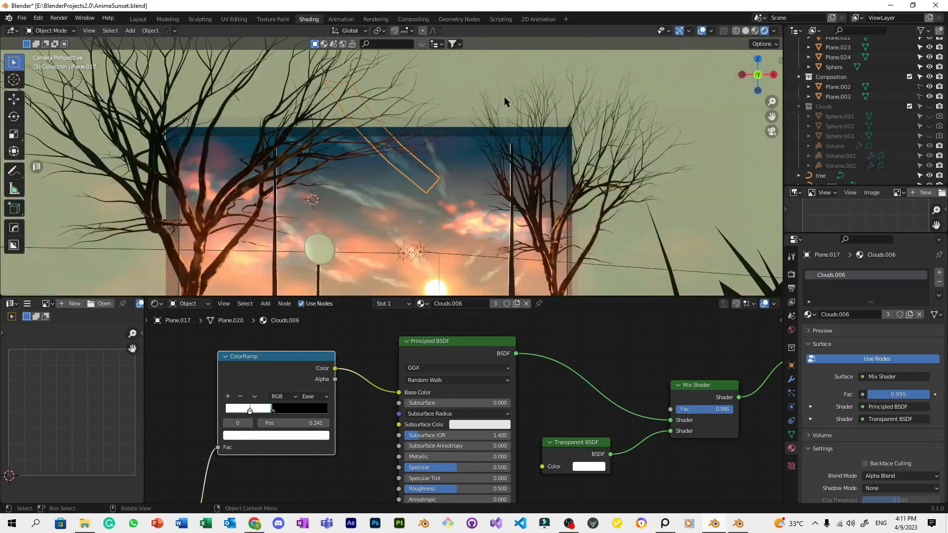
Check the clouds across the whole scene, save the file and render the image.
left_click(505, 98)
scroll(491, 106, "down", 3)
key("ctrl+s")
scroll(438, 155, "up", 1)
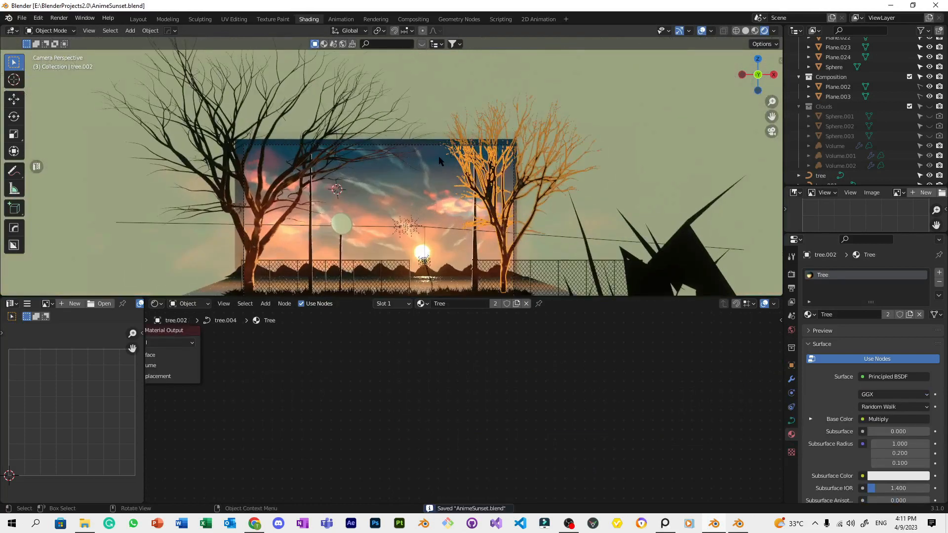
scroll(439, 155, "up", 5)
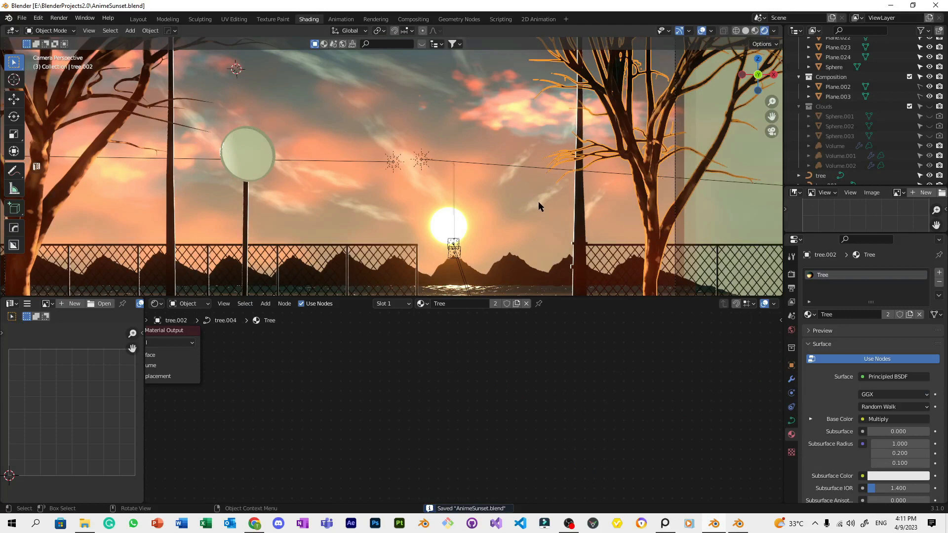
left_click(542, 202)
scroll(593, 201, "down", 3)
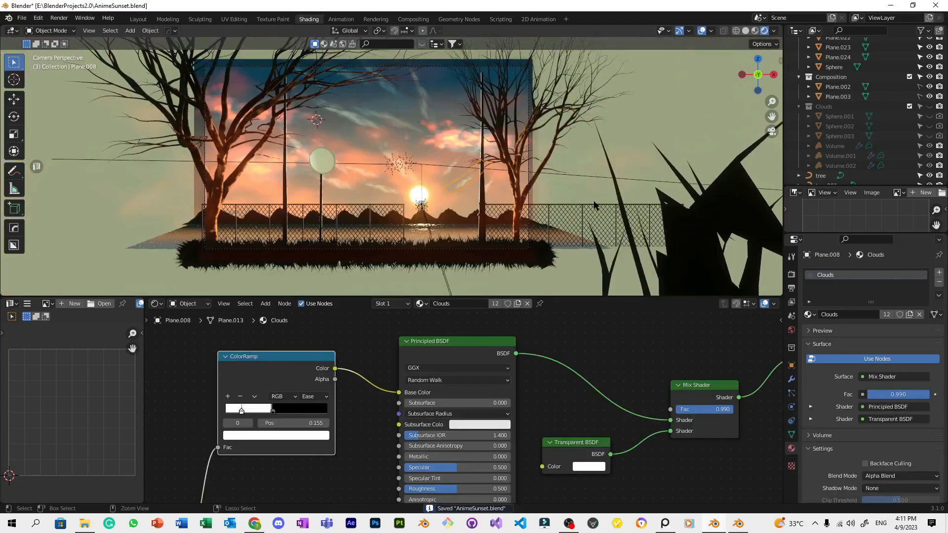
key("ctrl+s")
scroll(420, 205, "down", 3)
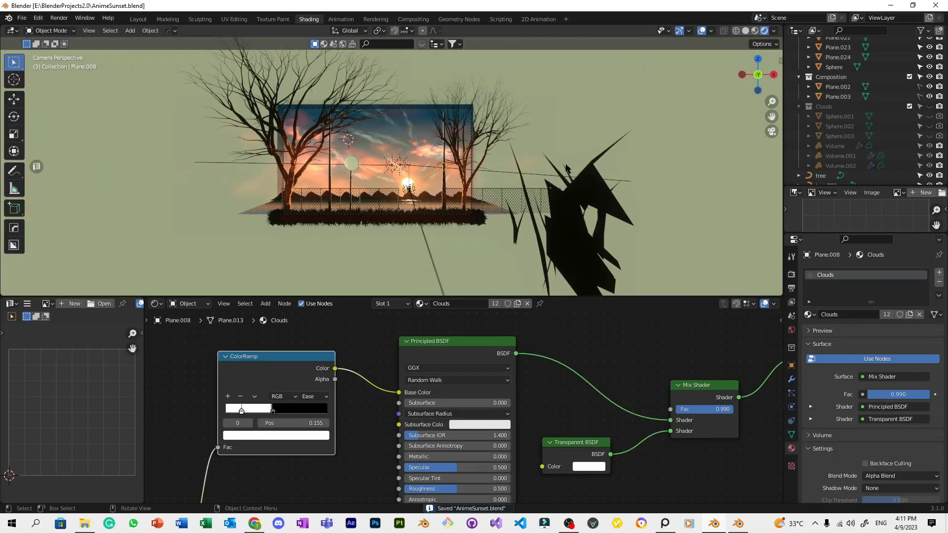
key("F12")
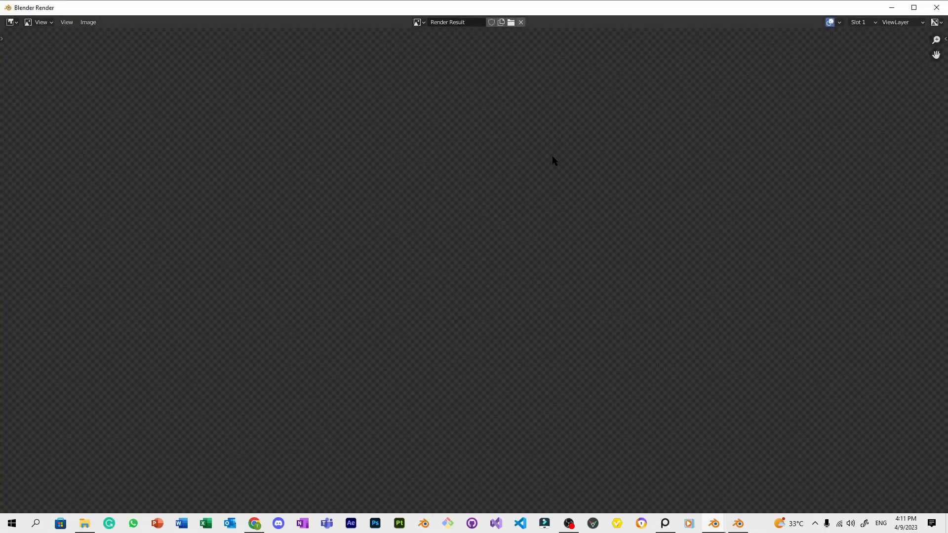
Examine the sunset render's clouds and streaks, and close the render window.
scroll(552, 156, "down", 4)
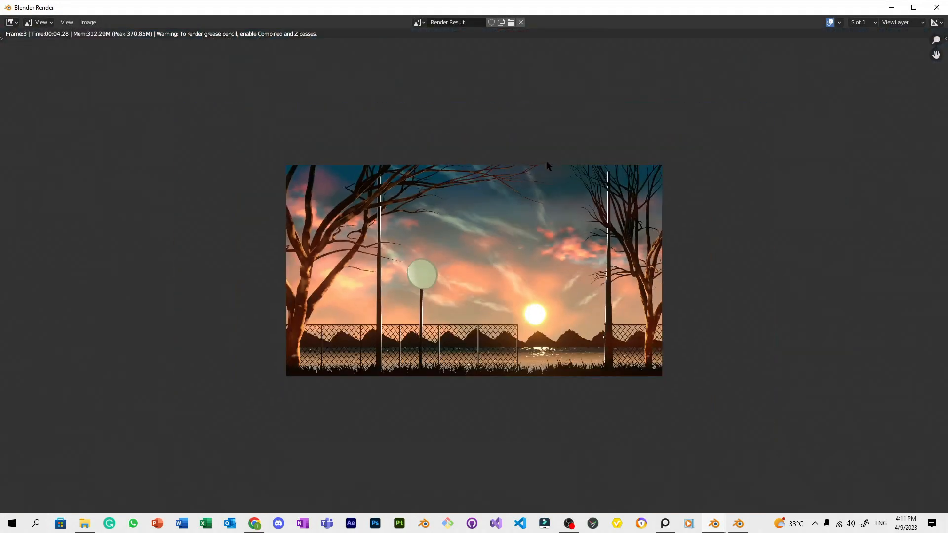
scroll(816, 113, "up", 1)
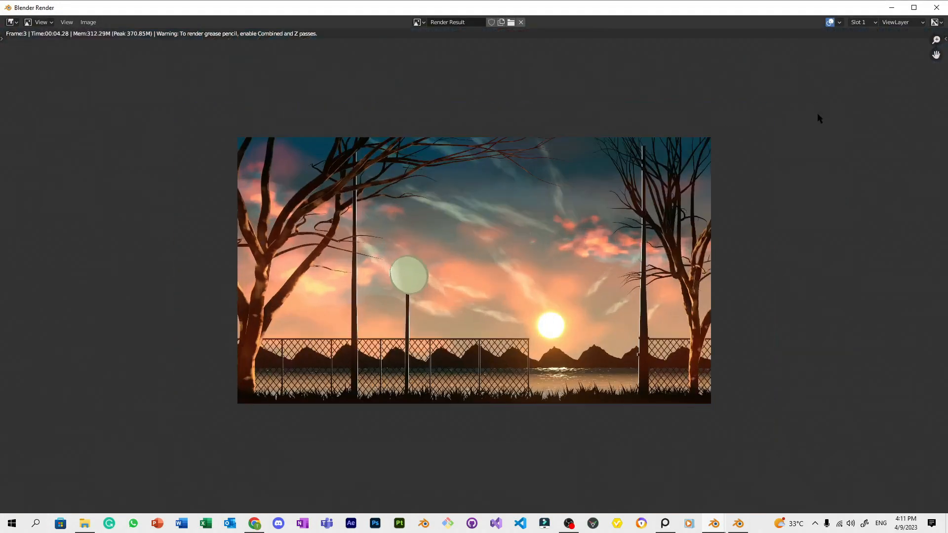
left_click(931, 12)
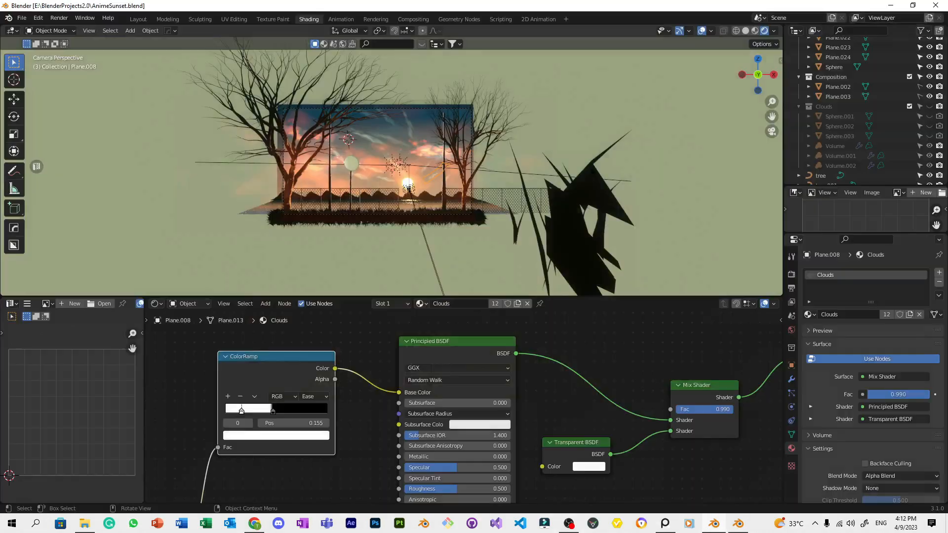
Check individual cloud streaks around the sunset sky in the camera view and save the file.
scroll(513, 180, "up", 5)
scroll(579, 100, "down", 3)
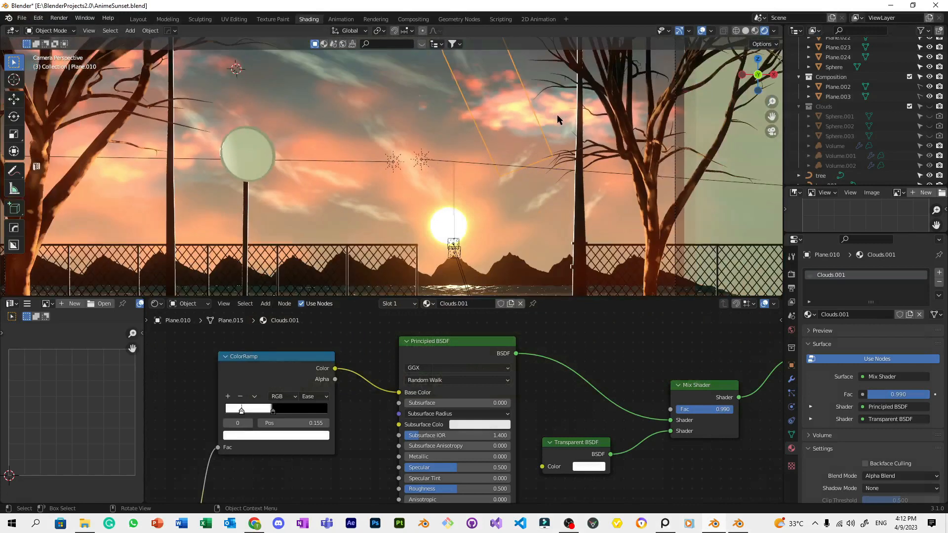
left_click(557, 115)
scroll(538, 136, "down", 4)
key("ctrl+s")
scroll(481, 171, "up", 4)
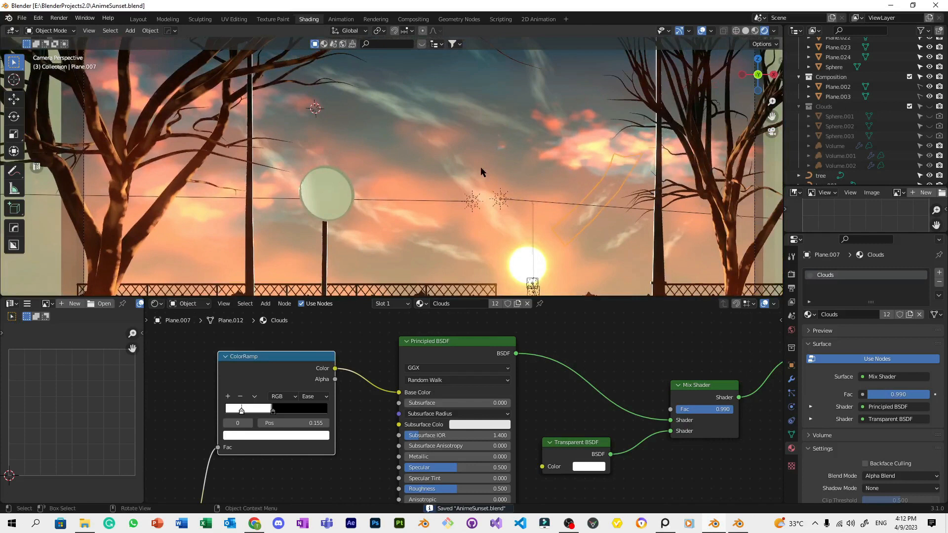
left_click(474, 118)
scroll(473, 118, "down", 4)
scroll(653, 245, "up", 2)
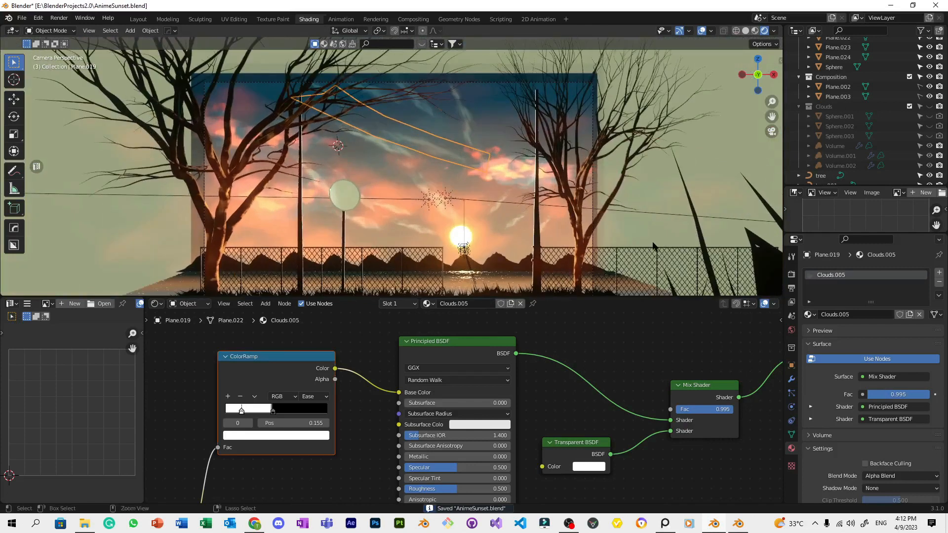
key("ctrl+s")
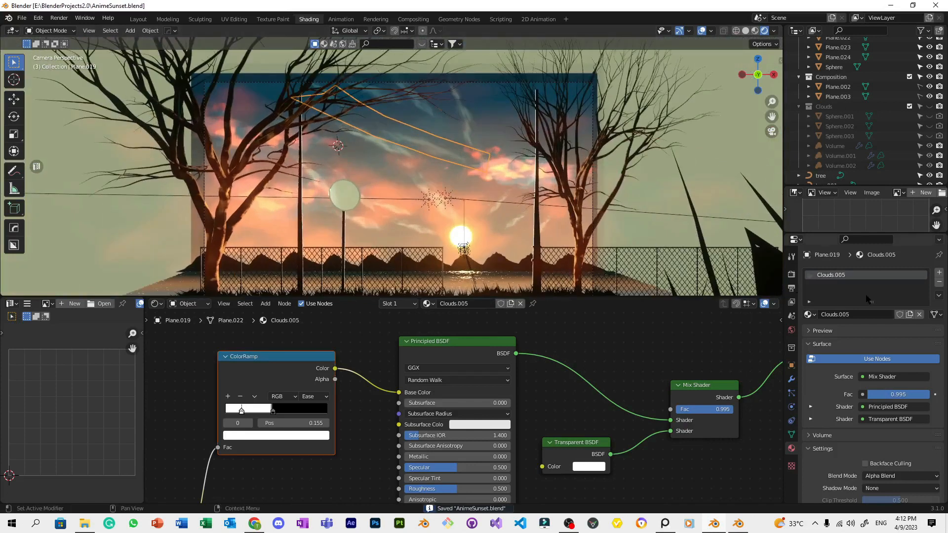
Edit the mesh of the long diagonal streak Plane.012, rotating and moving its selected vertices to reshape it.
left_click(386, 148)
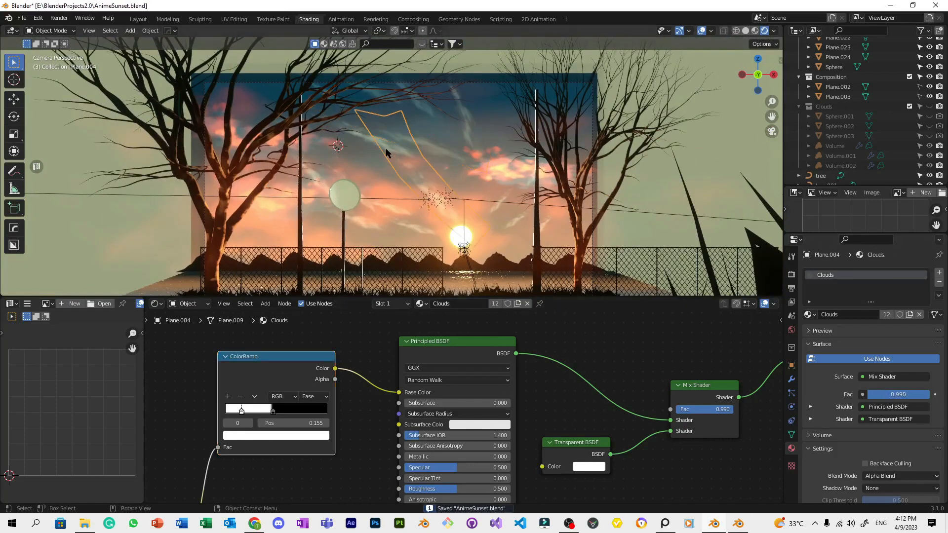
left_click(377, 148)
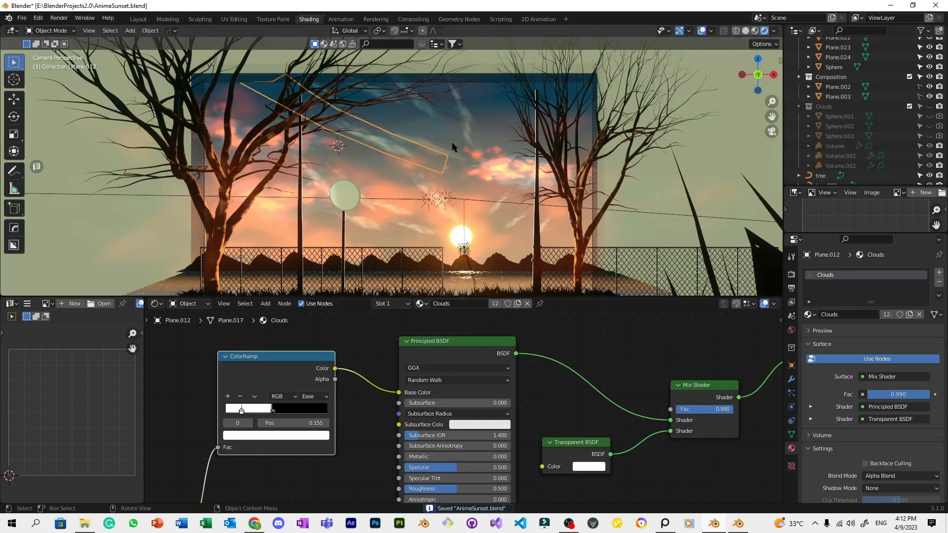
scroll(466, 144, "up", 1)
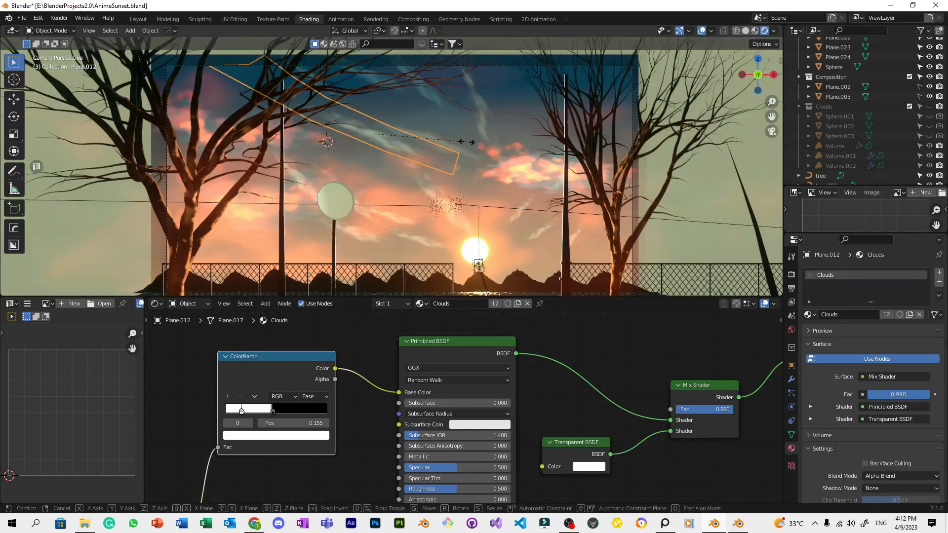
key("Tab")
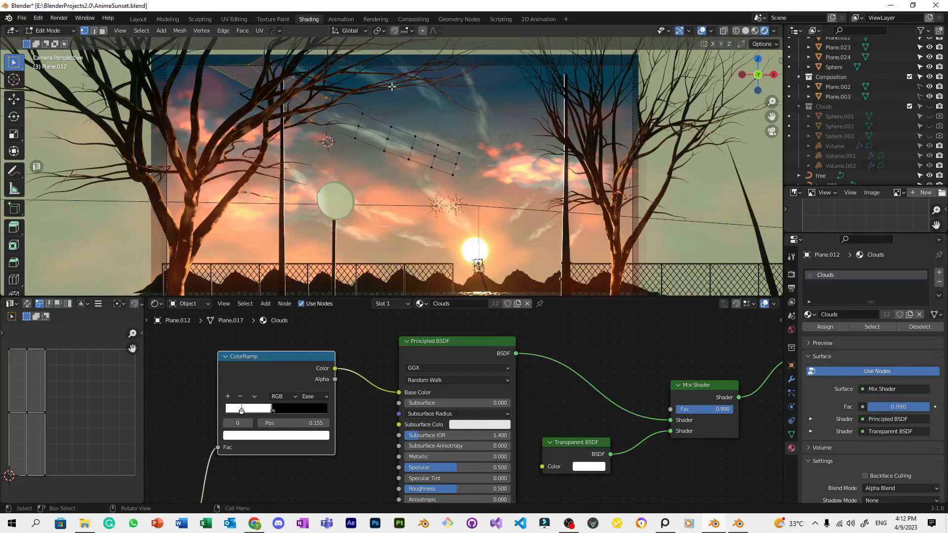
key("r")
left_click(445, 144)
key("g")
left_click(459, 144)
Bend streak Plane.012 further by rotating its upper end vertices and lowering a middle column of vertices.
left_click_drag(374, 152, 223, 33)
key("r")
left_click(424, 146)
left_click_drag(399, 168, 380, 113)
key("g")
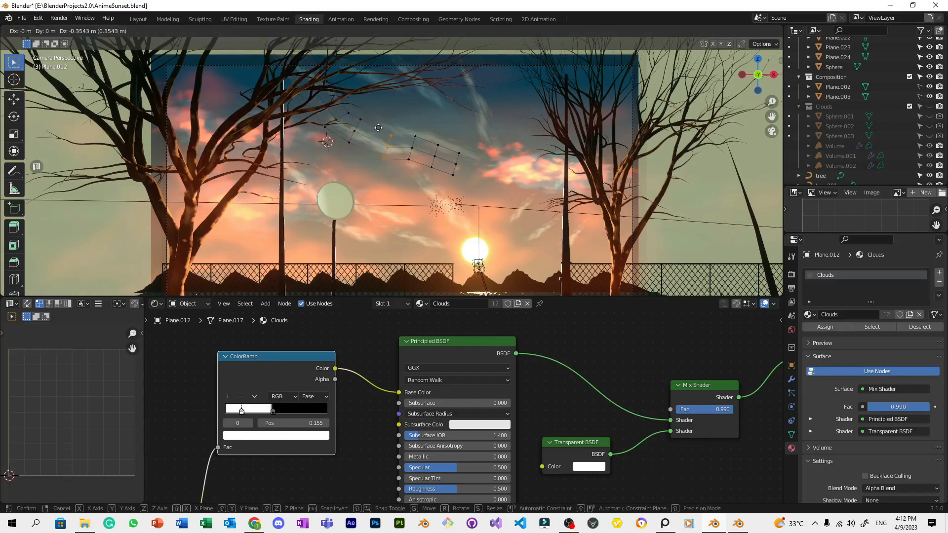
Reposition the middle cross-section vertices of the cloud plane so the strip bends in a downward curve.
left_click(375, 128)
left_click_drag(419, 167, 395, 117)
key("g")
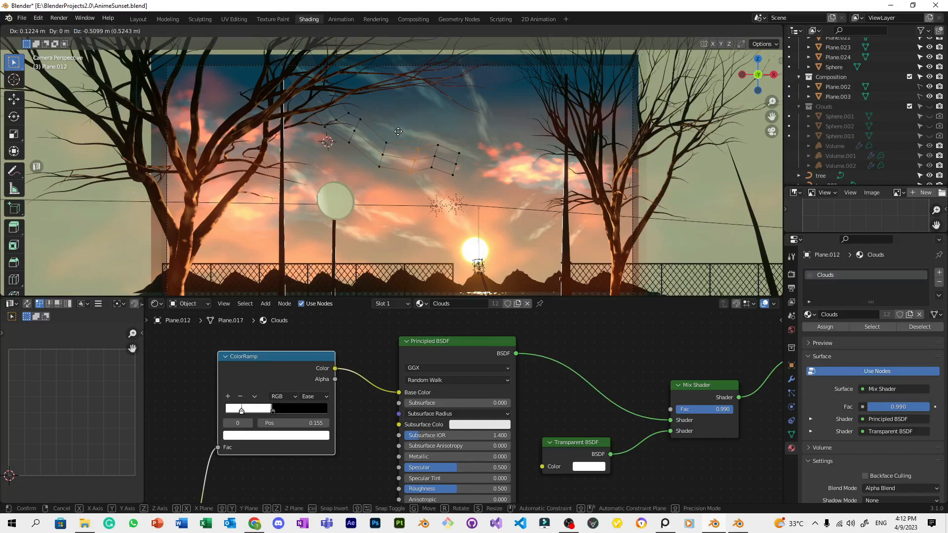
left_click(430, 131)
key("g")
left_click(428, 141)
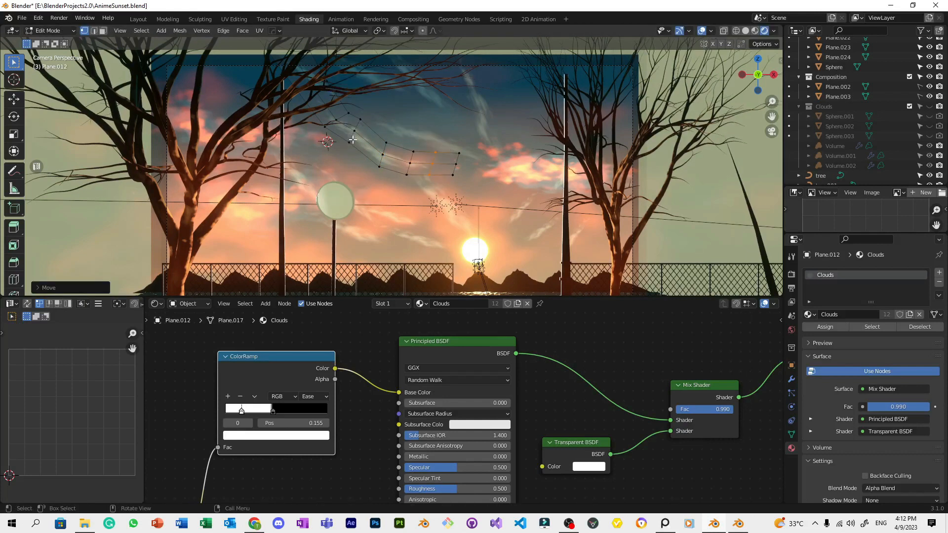
In edge selection mode, rotate and move the cross edge near the cloud strip's left end to smooth its curve.
key("2")
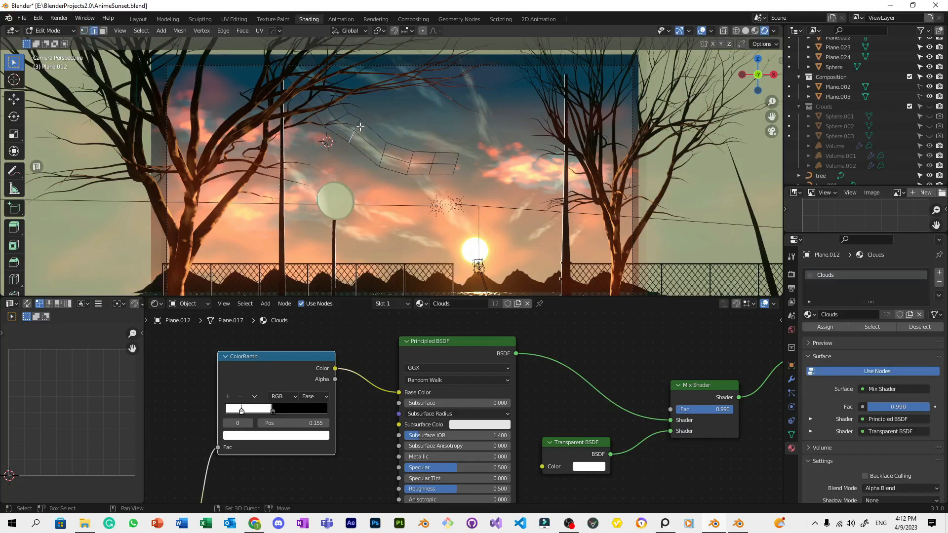
key("r")
left_click(419, 129)
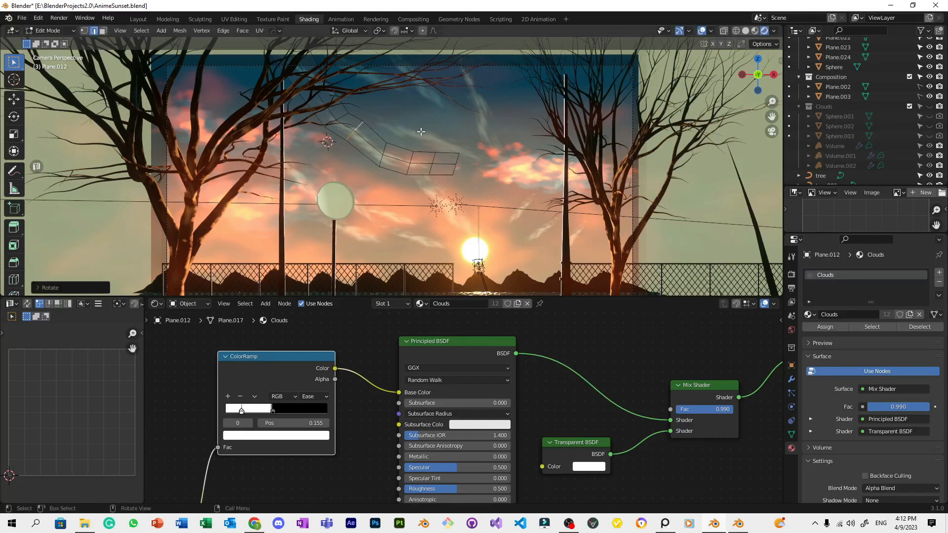
key("g")
left_click(427, 137)
Transform the whole curved cloud plane by enlarging it, rotating it about 16° and repositioning it in the upper sky, and save the file.
key("Tab")
key("s")
left_click(502, 153)
key("r")
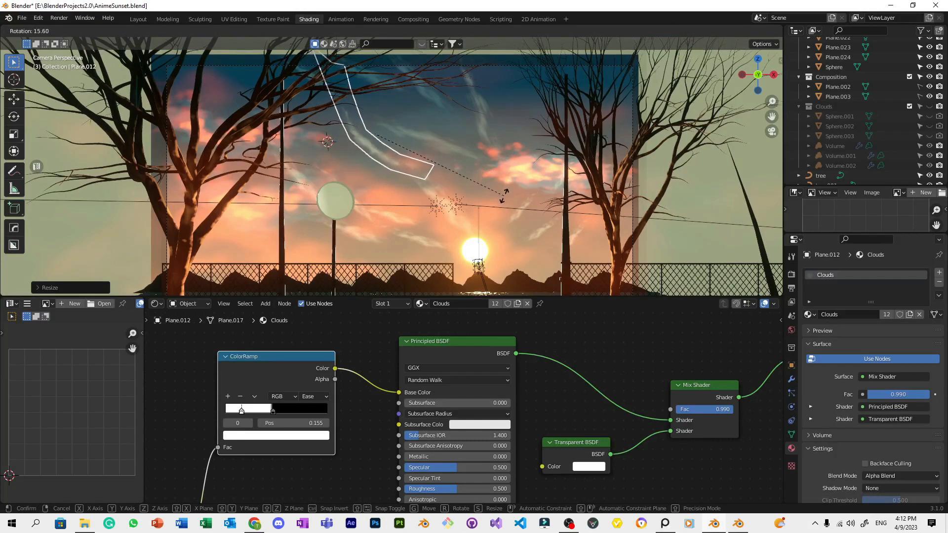
left_click(499, 195)
key("g")
left_click(489, 197)
key("ctrl+s")
Give the curved cloud plane its own copy of the Clouds material, assign it to the mesh, and save.
left_click(908, 314)
key("Tab")
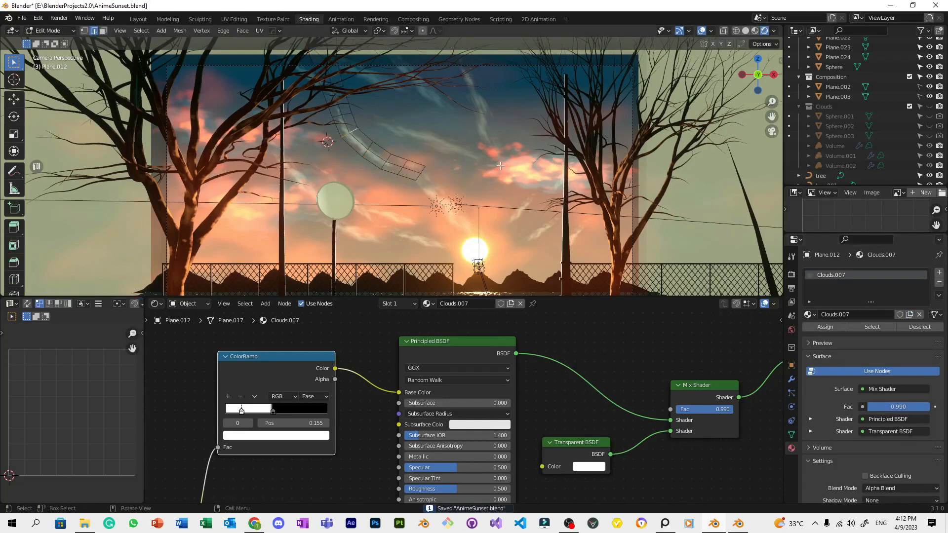
key("Tab")
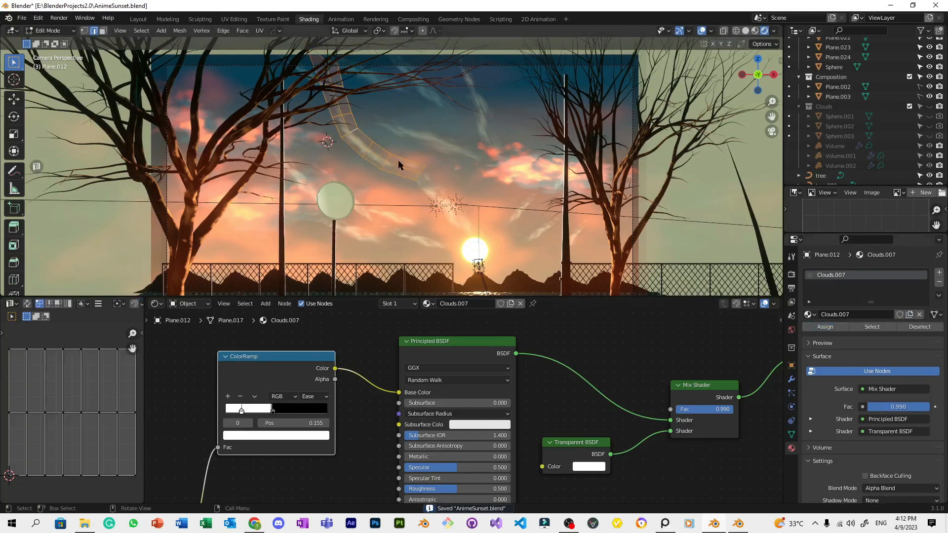
scroll(448, 144, "up", 3)
key("ctrl+s")
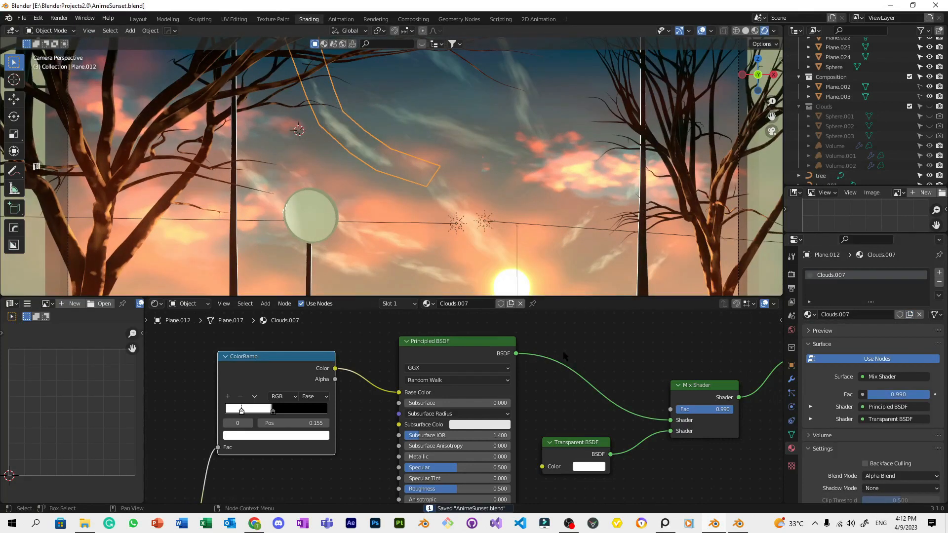
Set the Mix Shader factor of the curved cloud plane's material to 0.995.
scroll(602, 326, "right", 5, "ctrl")
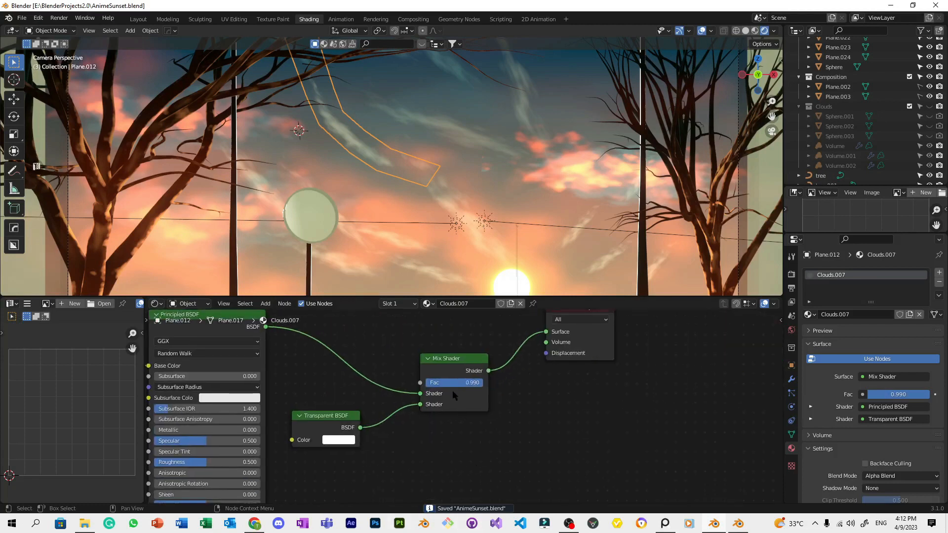
left_click(446, 383)
type("5")
key("Return")
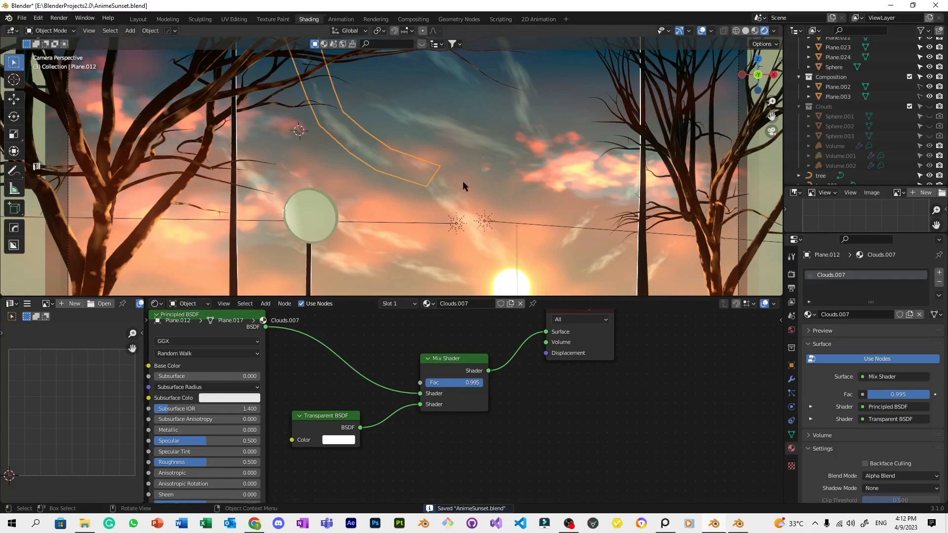
Move the curved cloud plane slightly higher in the sky and save the file.
key("g")
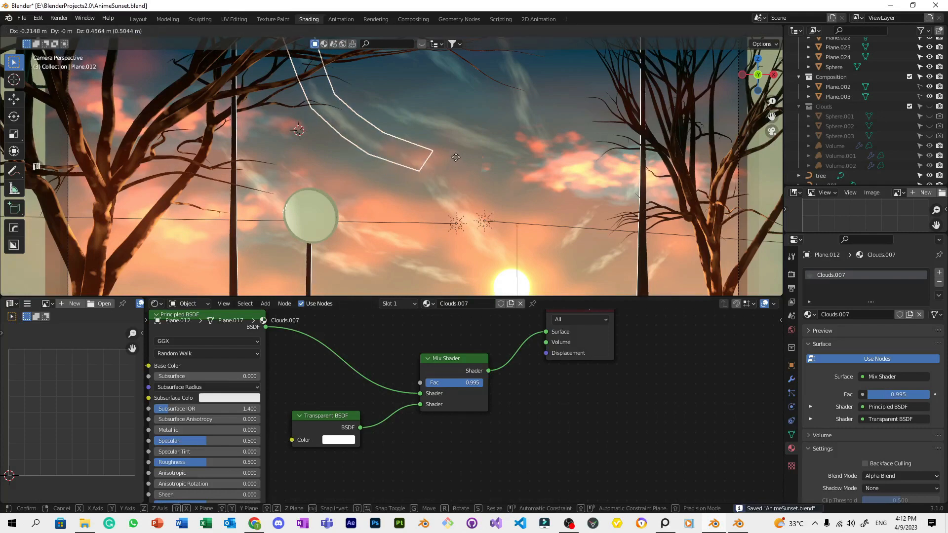
left_click(464, 150)
left_click(472, 163)
scroll(470, 168, "down", 4)
key("ctrl+s")
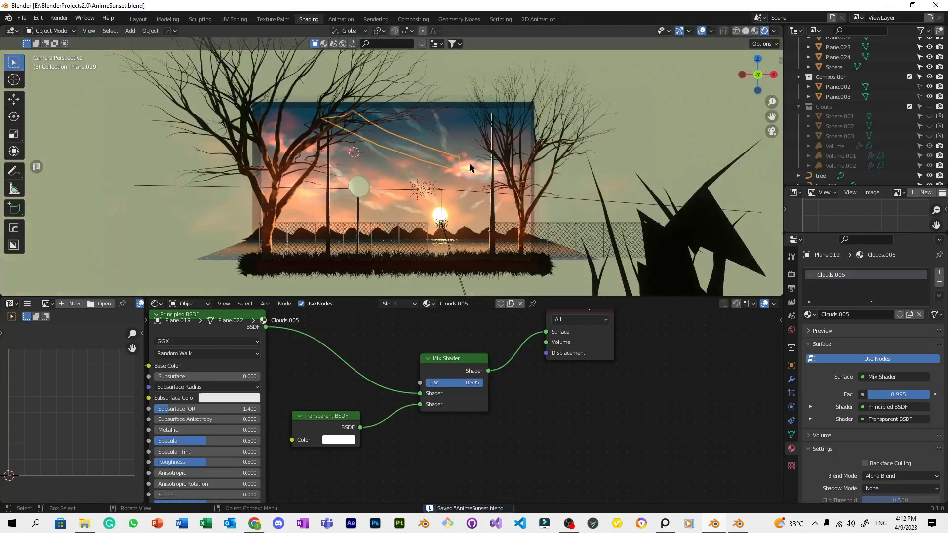
Give the cloud plane above the sun its own copy of the Clouds material, assign it to the mesh, and save.
left_click(434, 187)
scroll(469, 198, "up", 3)
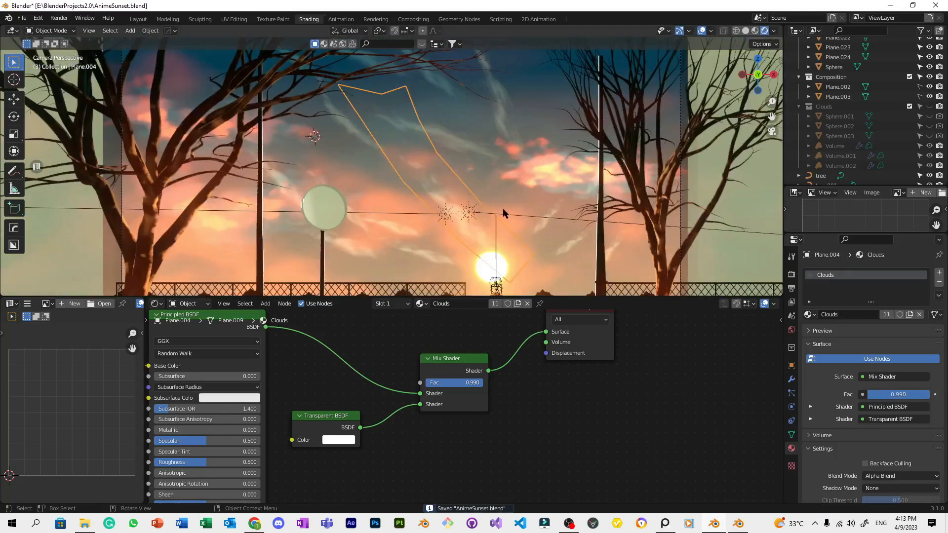
scroll(504, 208, "up", 1)
key("ctrl+s")
scroll(570, 192, "down", 4)
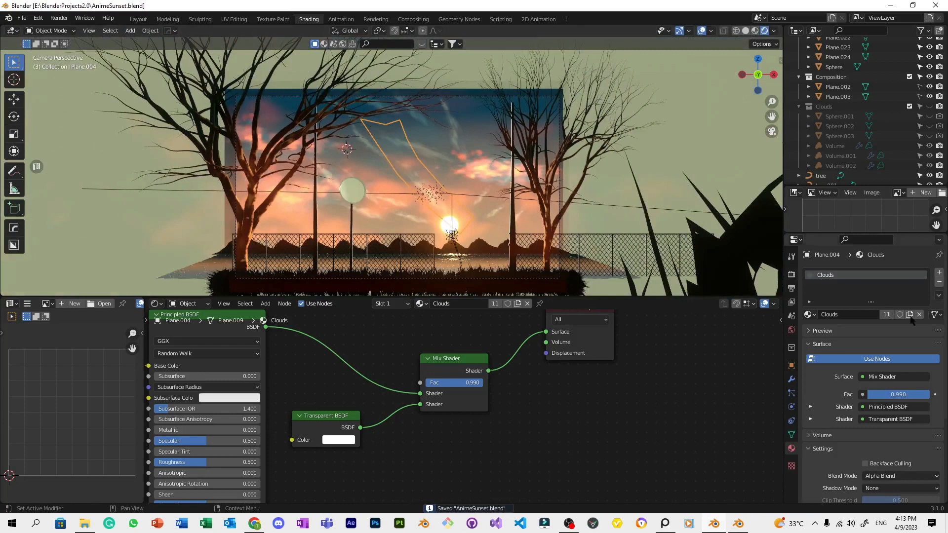
left_click(909, 314)
left_click(884, 315)
key("Tab")
key("a")
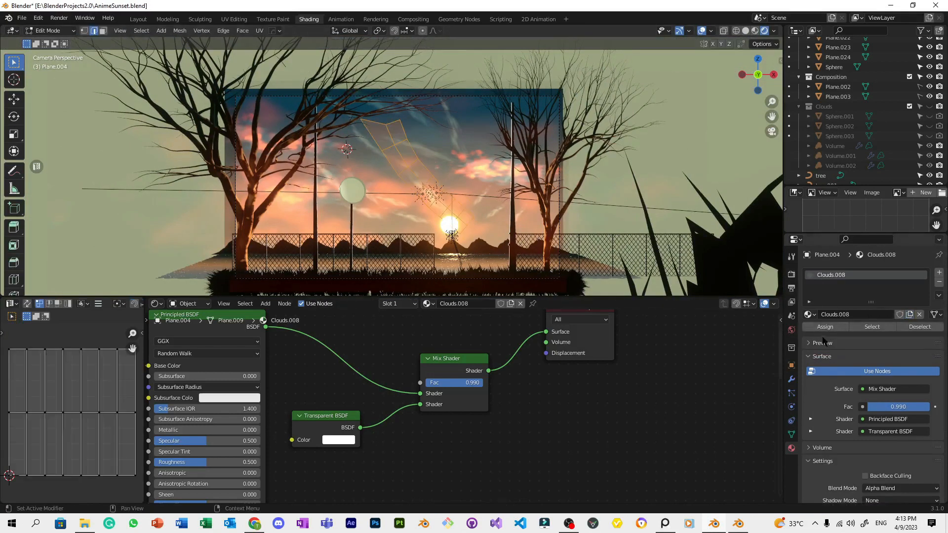
key("Tab")
scroll(543, 237, "up", 2)
key("ctrl+s")
scroll(469, 403, "down", 7)
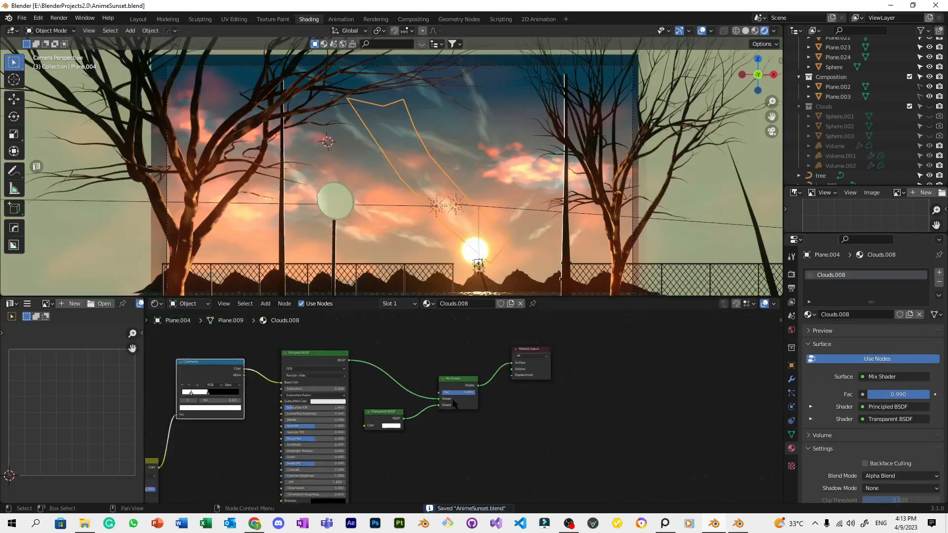
Adjust the black and white stops of the material's ColorRamp, placing the white stop at position 0.264, and save.
middle_click_drag(405, 404, 542, 402)
scroll(541, 402, "up", 4)
scroll(518, 410, "up", 4)
middle_click_drag(460, 423, 583, 406)
mouse_move(325, 360)
left_mouse_down()
mouse_move(352, 361)
mouse_move(327, 361)
left_mouse_up()
left_click(293, 360)
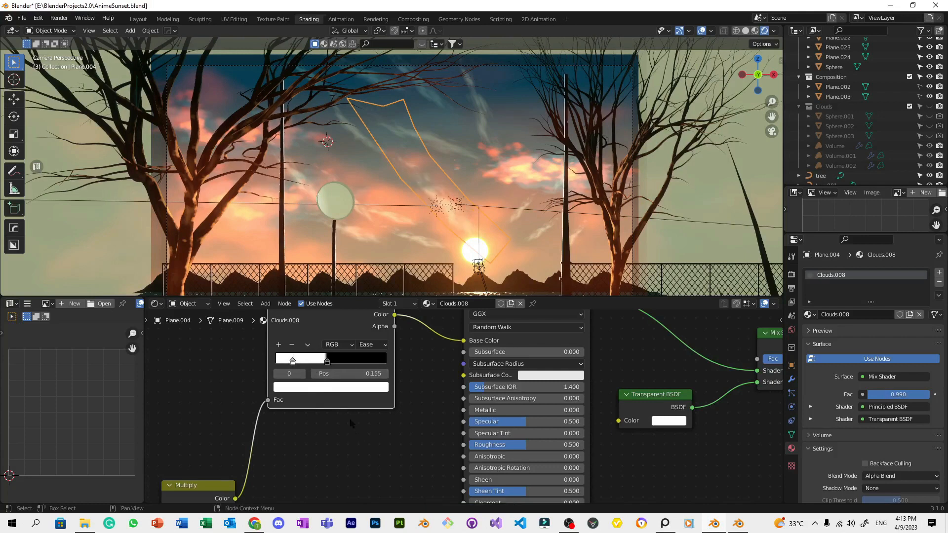
scroll(338, 366, "down", 1)
left_click_drag(336, 363, 321, 363)
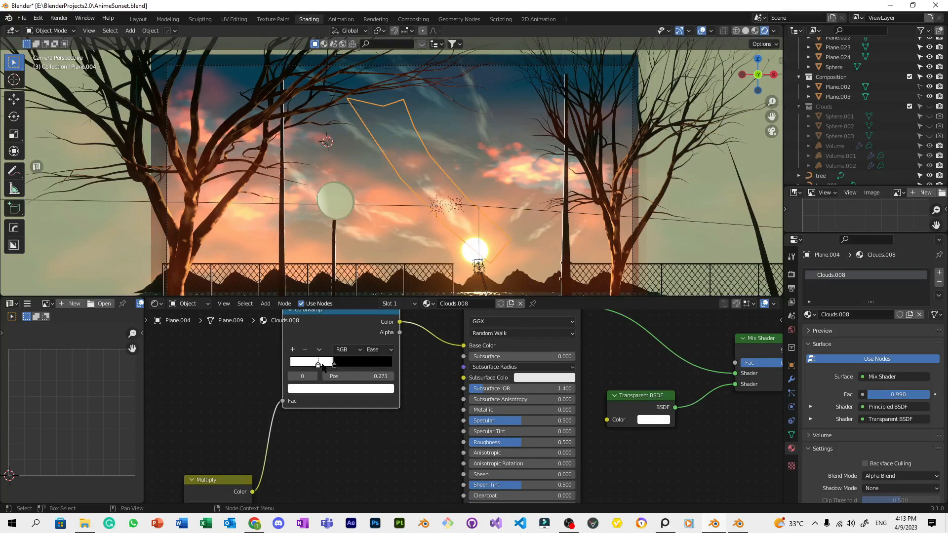
scroll(401, 230, "down", 4)
key("ctrl+s")
scroll(388, 463, "down", 4)
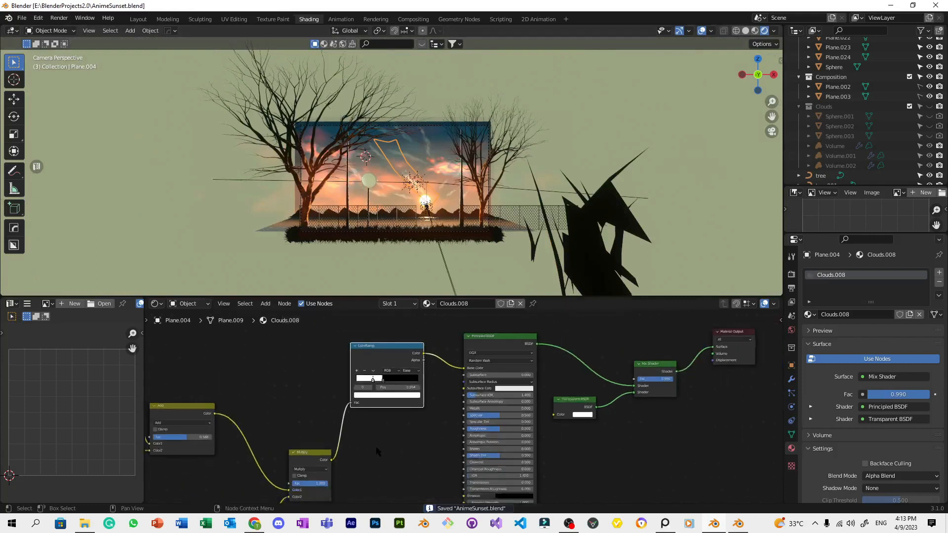
scroll(448, 405, "up", 4)
scroll(450, 208, "up", 4)
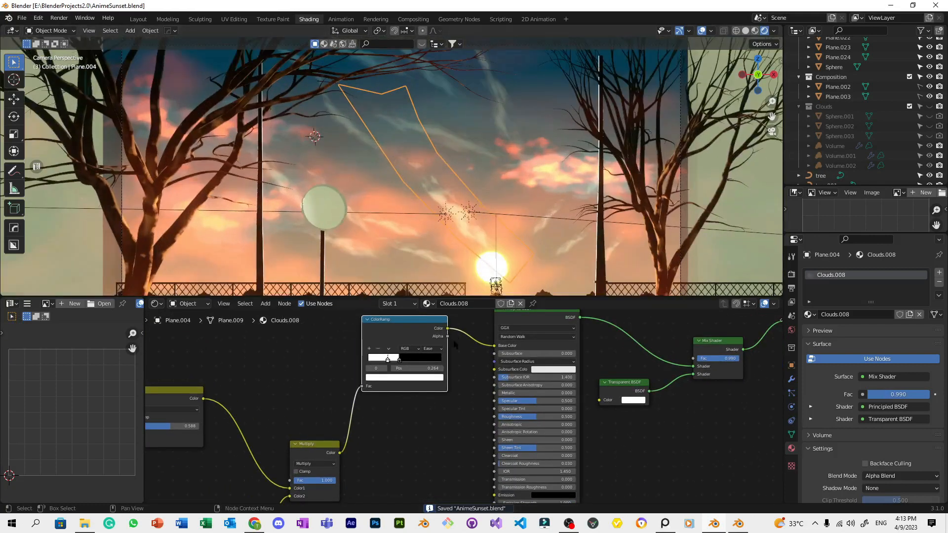
Tint the ColorRamp's white stop with hue 0.213 and saturation 0.400, and save the file.
left_click(432, 379)
left_click(391, 302)
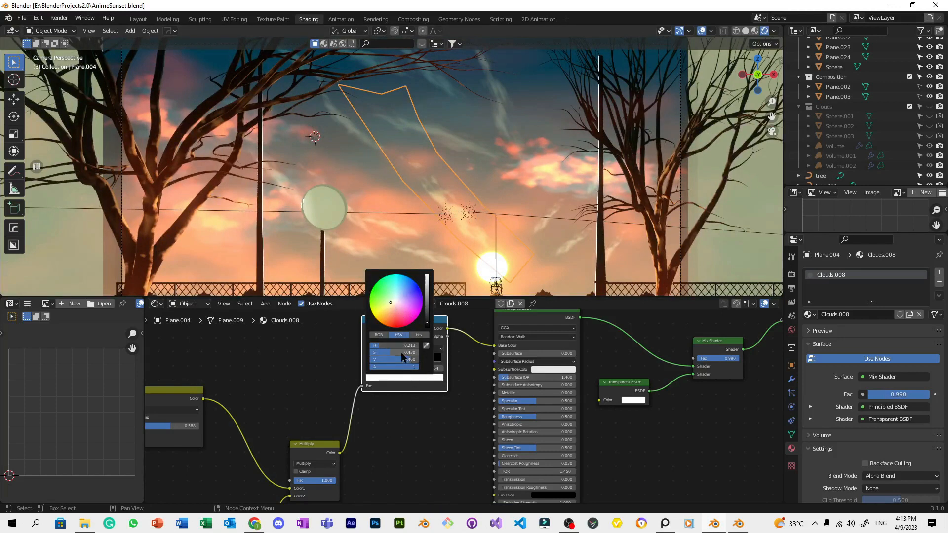
left_click_drag(390, 352, 402, 353)
left_click(416, 420)
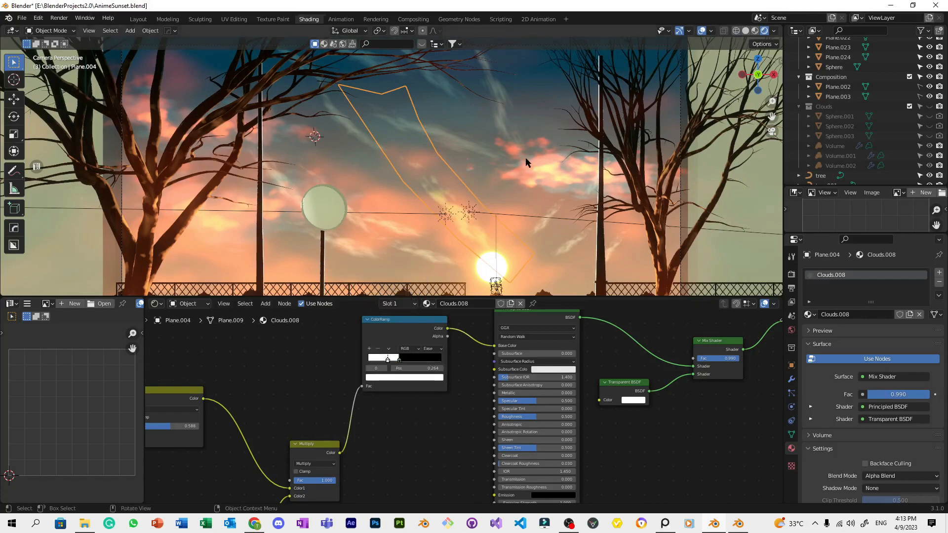
left_click(526, 158)
scroll(525, 159, "down", 3)
key("ctrl+s")
scroll(478, 228, "up", 3)
left_click(462, 228)
left_click(395, 376)
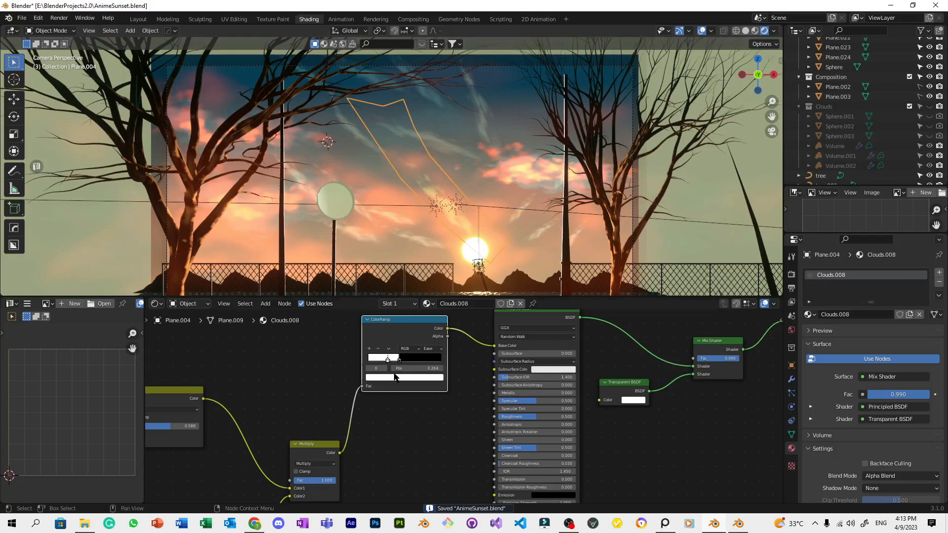
left_click(395, 378)
left_click_drag(399, 352, 389, 352)
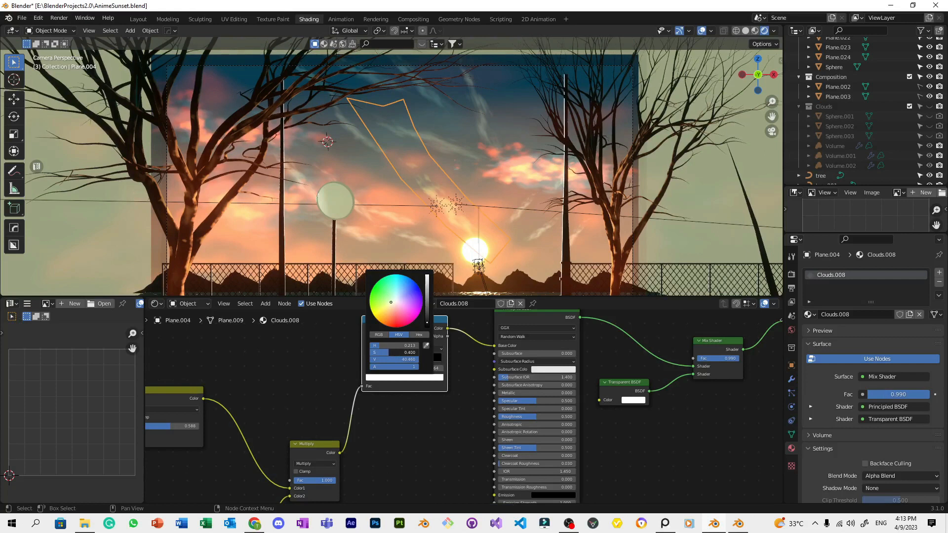
key("ctrl+s")
Apply the Clouds.008 material to the four other cloud planes around the sun.
scroll(434, 347, "up", 2)
scroll(539, 228, "up", 2)
scroll(540, 225, "up", 2)
middle_click_drag(499, 207, 422, 108, "shift")
middle_click_drag(440, 393, 424, 445)
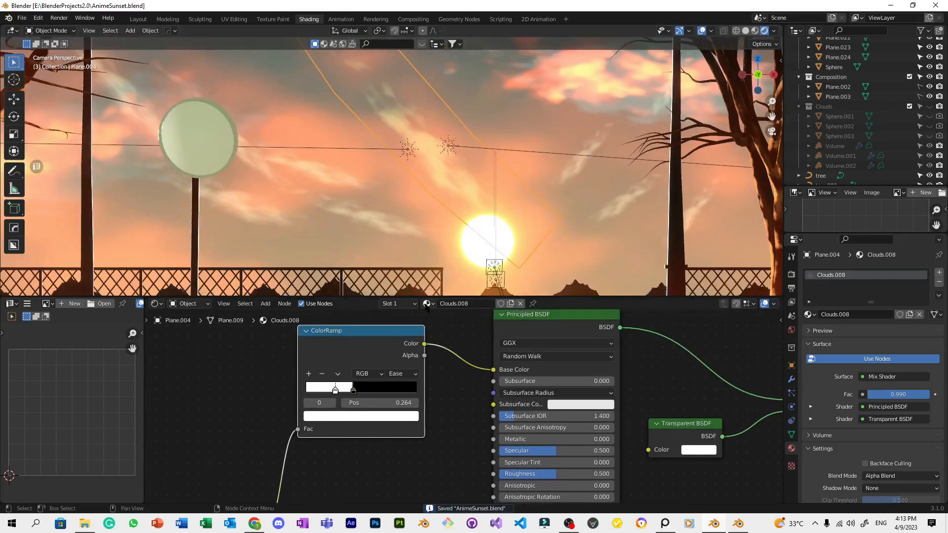
left_click_drag(575, 162, 575, 164)
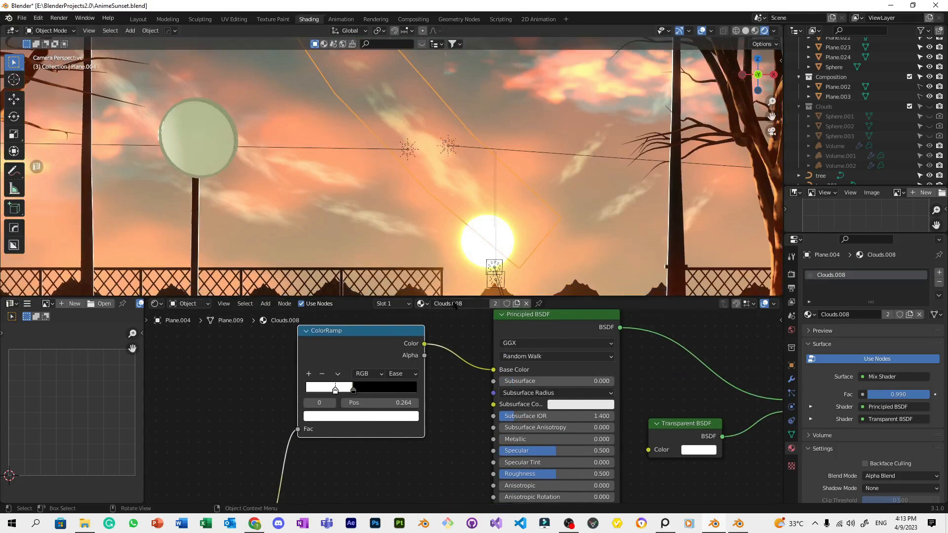
left_click_drag(422, 304, 617, 200)
left_click_drag(421, 305, 380, 230)
left_click_drag(695, 206, 695, 207)
scroll(641, 239, "down", 6)
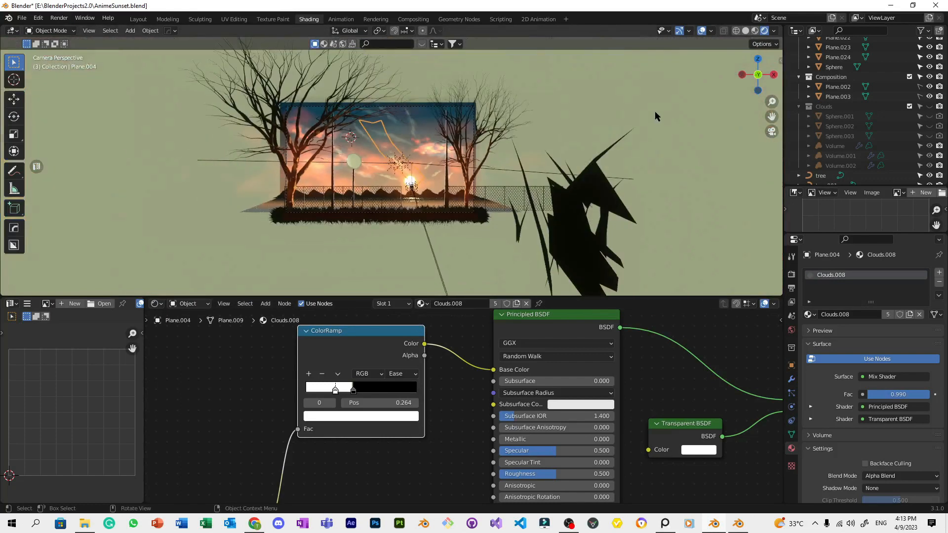
scroll(572, 170, "up", 4)
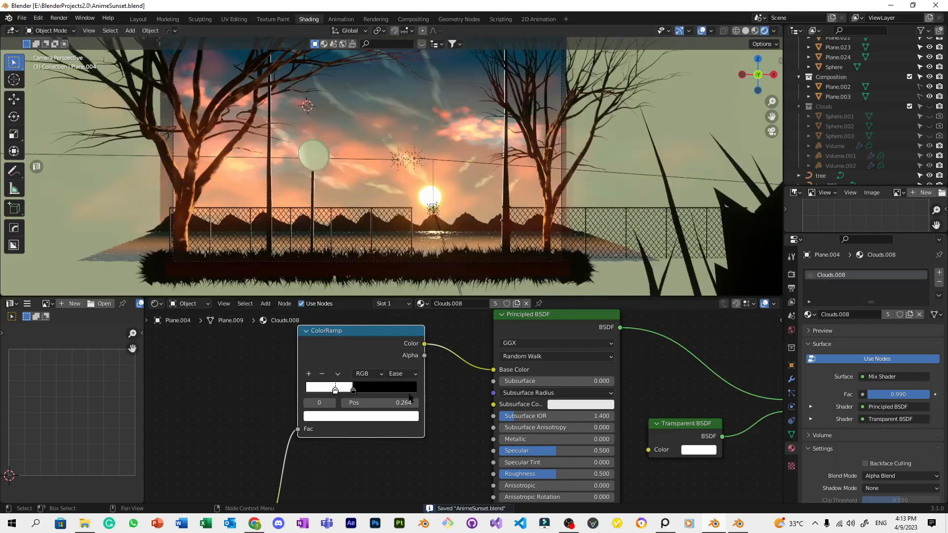
Lower the saturation of the white stop's colour in the Clouds.008 ColorRamp and save the file.
left_click(365, 423)
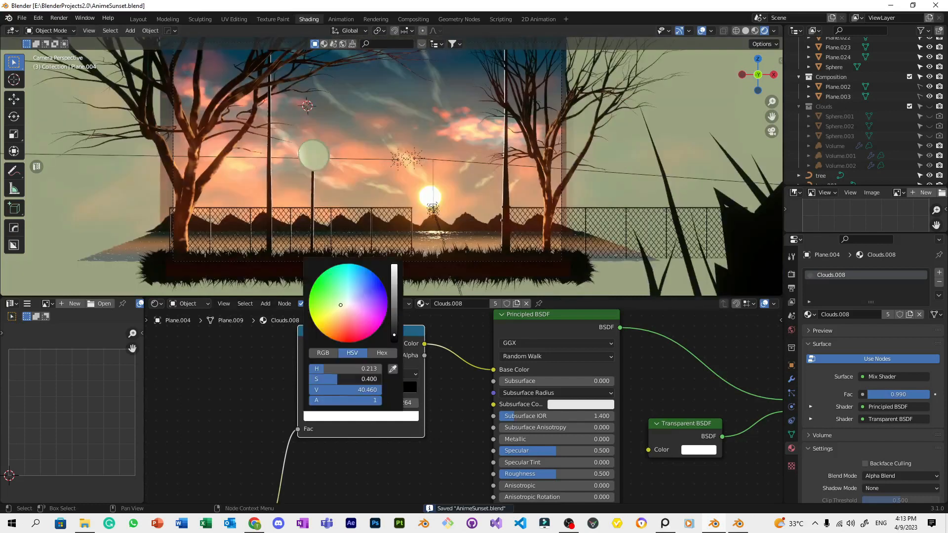
mouse_move(376, 378)
left_mouse_down()
mouse_move(322, 379)
mouse_move(339, 378)
left_mouse_up()
scroll(590, 129, "down", 3)
key("ctrl+s")
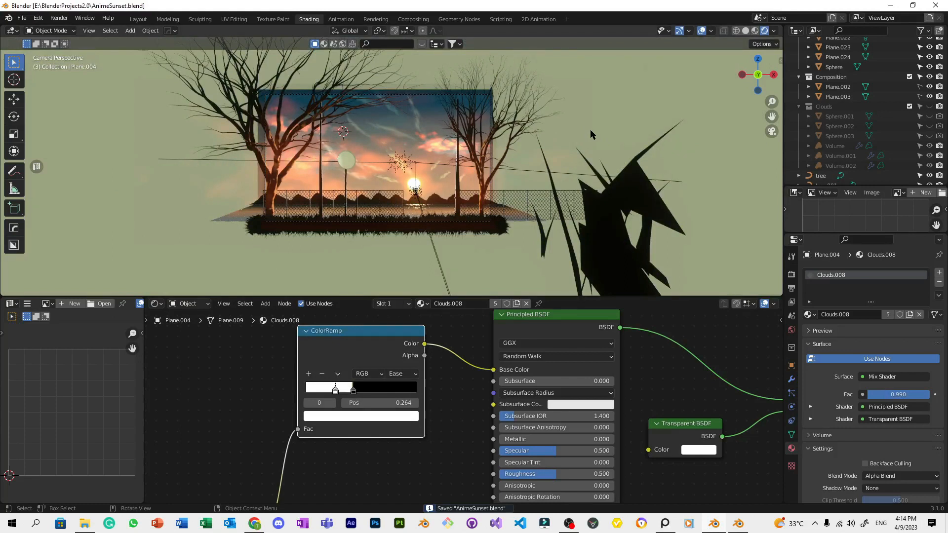
Select the tall cloud plane above the sun and open its mesh in Edit Mode.
scroll(591, 129, "up", 3)
left_click(438, 82)
left_click(437, 82)
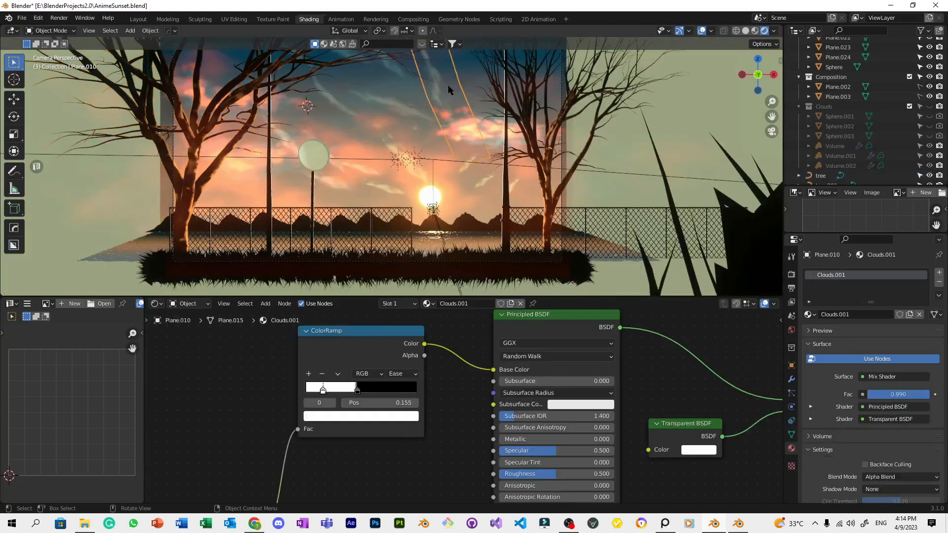
key("Tab")
scroll(444, 81, "up", 2, "shift")
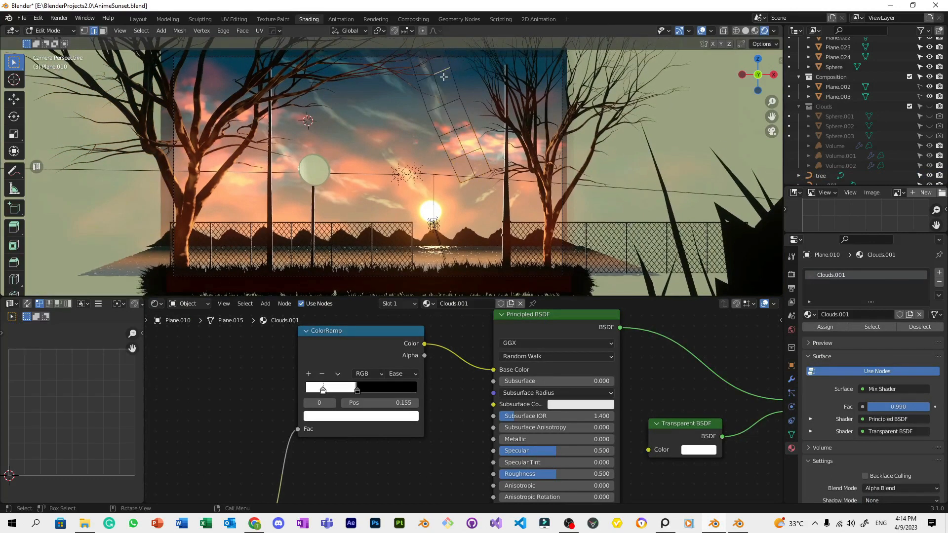
left_click(441, 73)
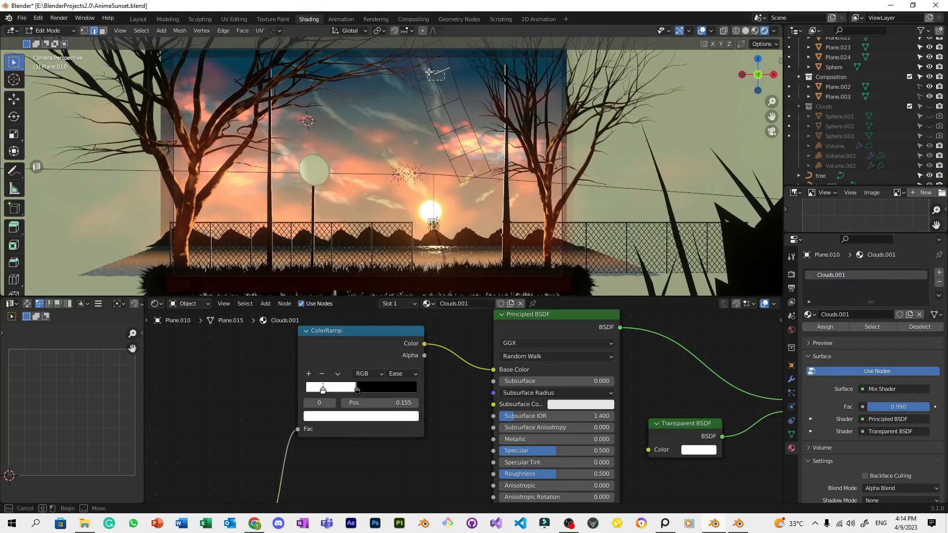
scroll(447, 71, "up", 2)
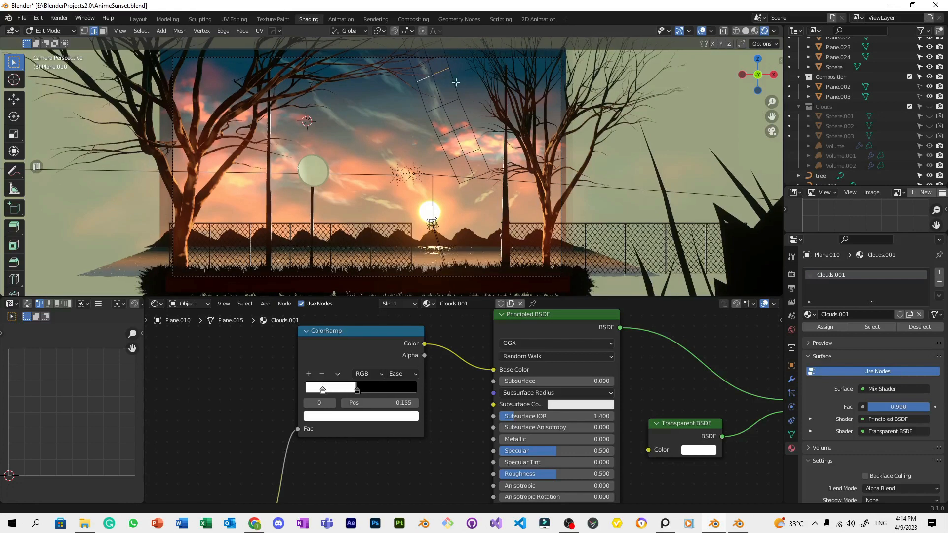
key("g")
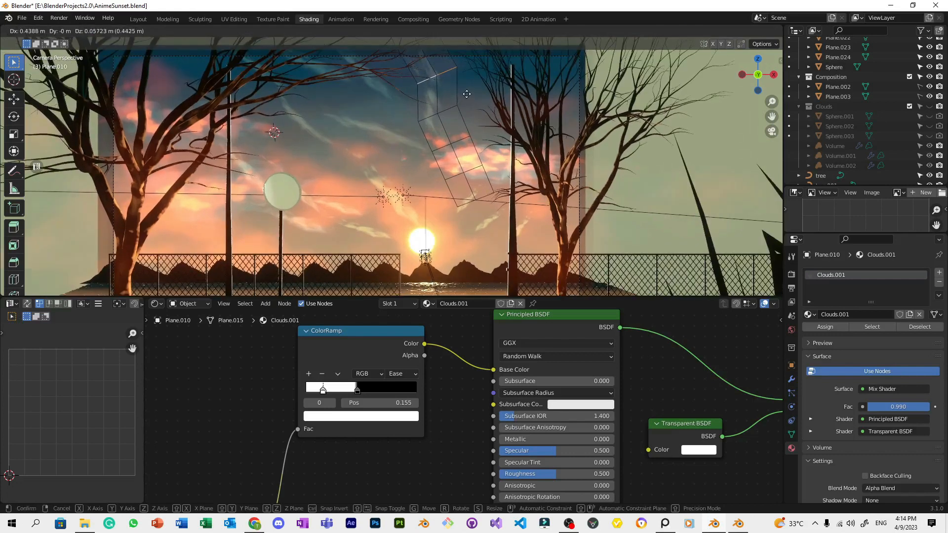
left_click(469, 91)
right_click(469, 92)
key("Escape")
Subdivide the whole mesh of the tall cloud plane and clear the selection.
key("Tab")
key("Tab")
right_click(447, 87)
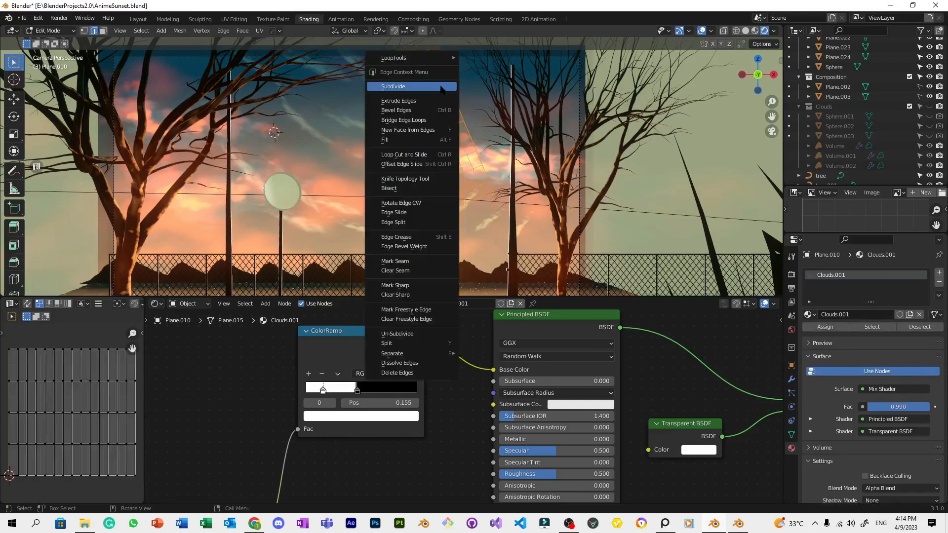
left_click(438, 83)
key("alt+a")
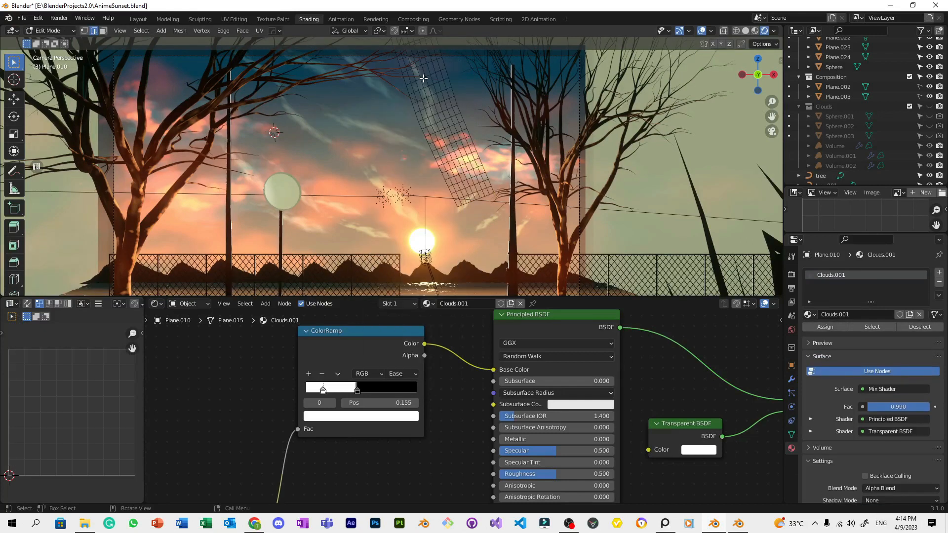
Shift alternate edge loops in the upper part of the cloud plane sideways by about 0.23 m to give it a zigzag shape.
scroll(420, 93, "up", 4)
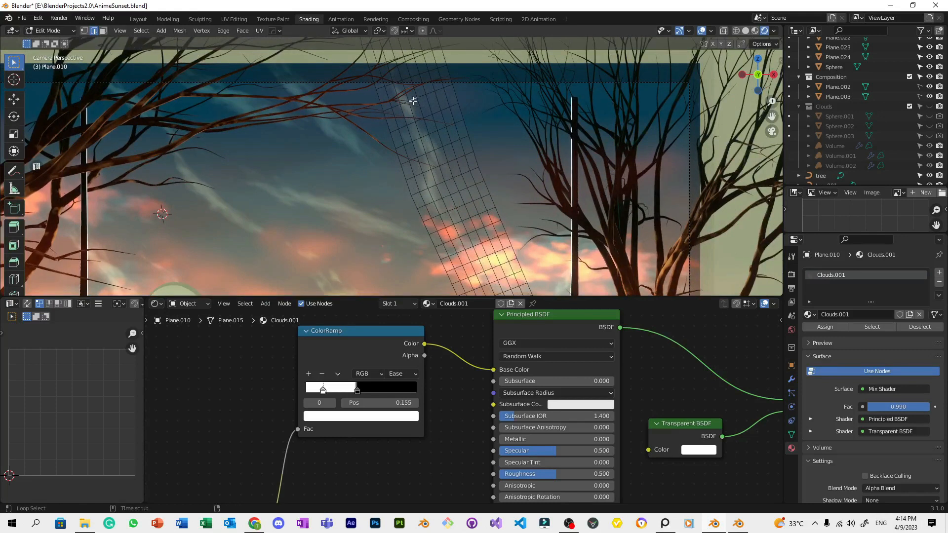
key("ctrl+r")
scroll(440, 158, "up", 1)
left_click(464, 157)
left_click(464, 157)
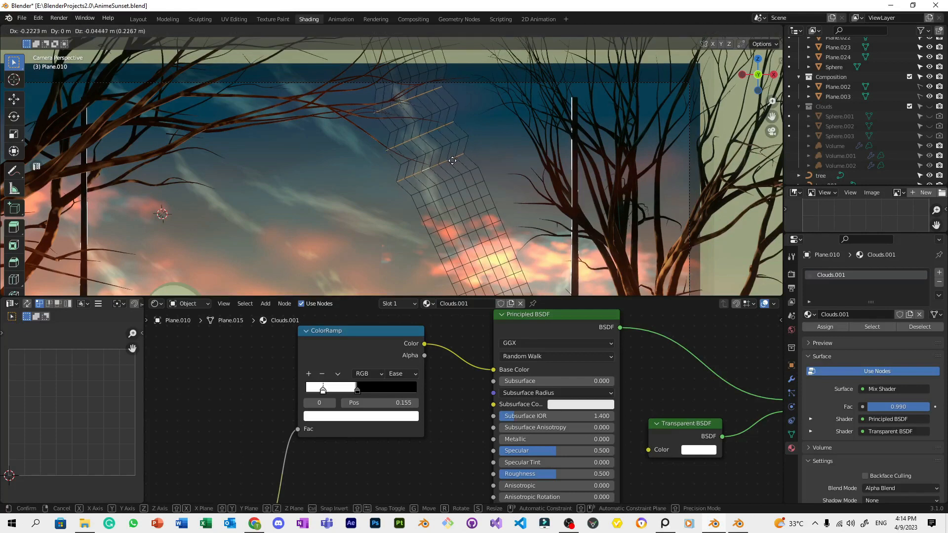
key("Tab")
scroll(501, 115, "down", 3)
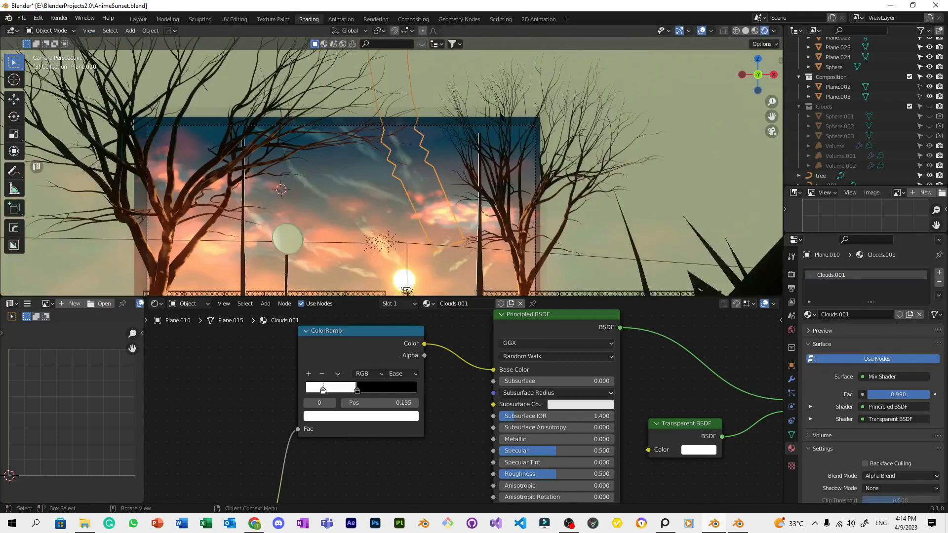
Shift further edge loops lower on the zigzag cloud plane by about 0.16 m the opposite way, and save the file.
key("Tab")
scroll(476, 146, "up", 2)
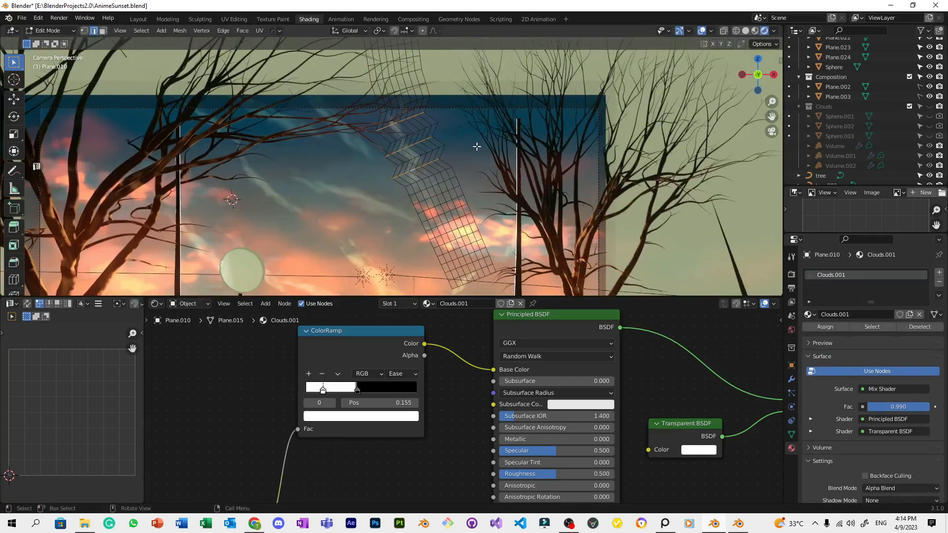
key("super")
key("super")
left_click(430, 190, "alt")
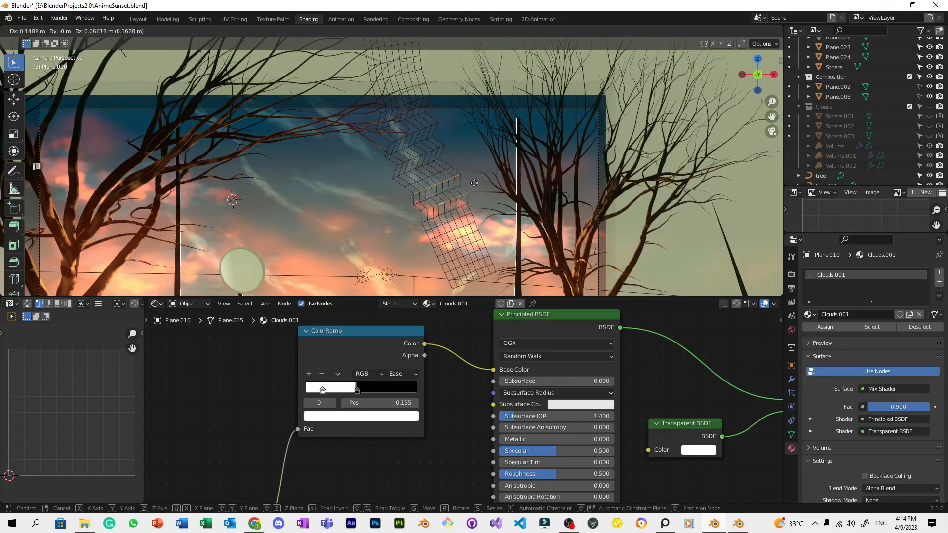
key("Tab")
left_click(500, 88)
scroll(439, 161, "down", 5)
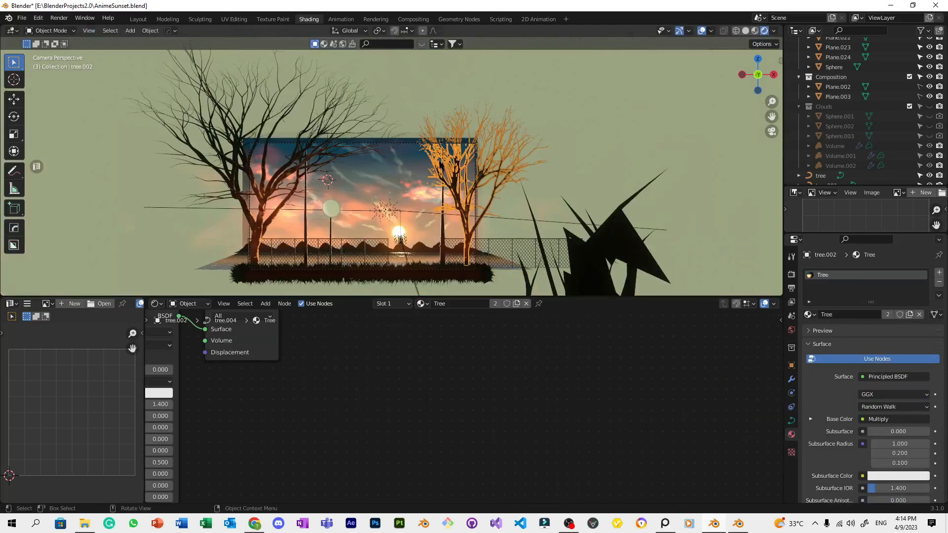
left_click(576, 125)
key("ctrl+s")
Delete the two cloud planes around the round street lamp, checking the neighbouring planes first.
scroll(527, 159, "up", 8)
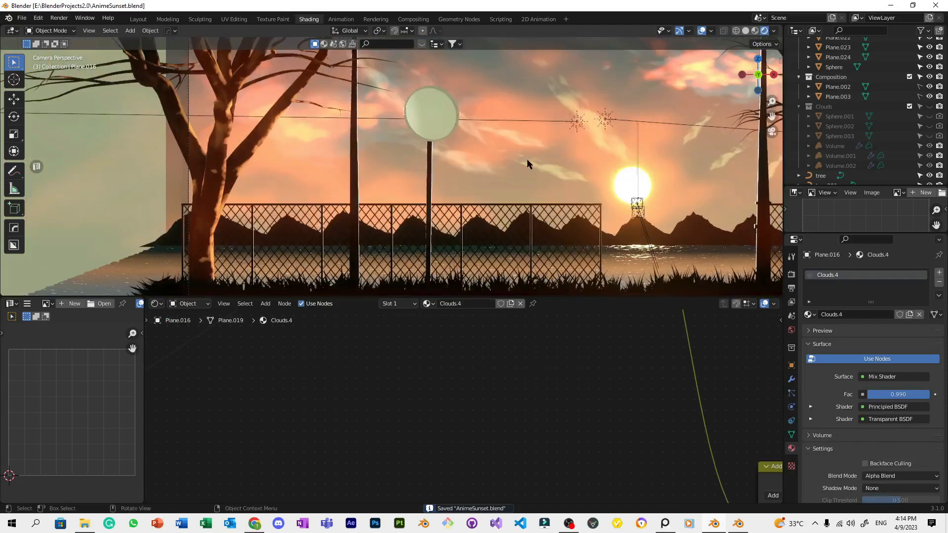
left_click(483, 164)
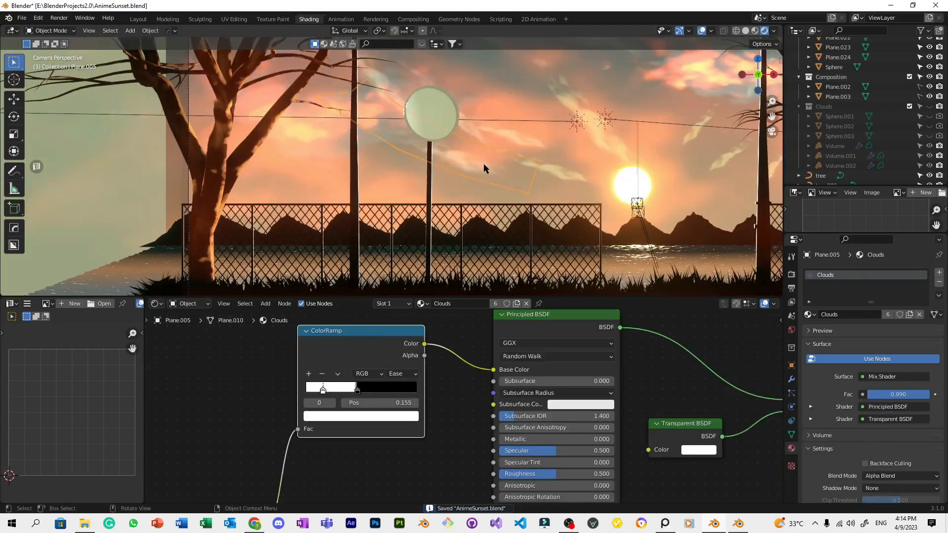
scroll(484, 164, "down", 3)
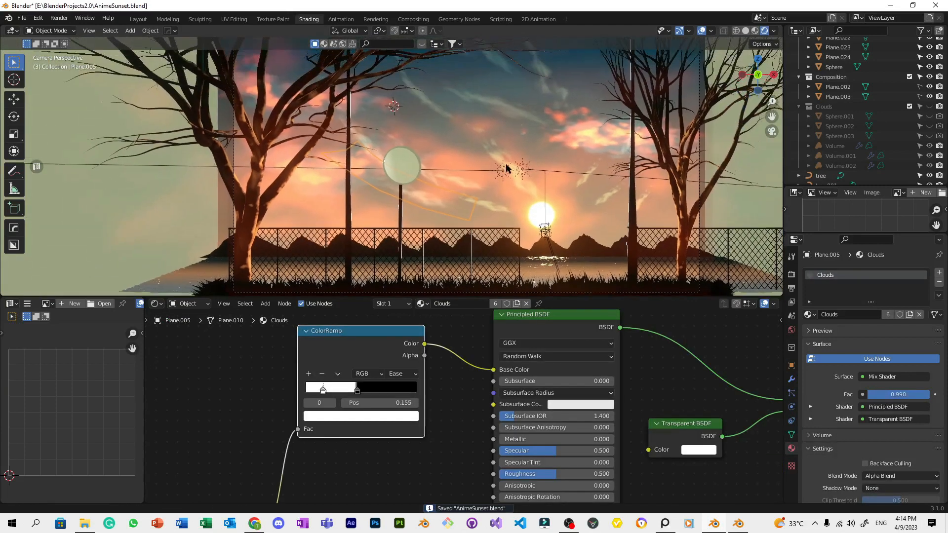
middle_click_drag(506, 169, 495, 184, "shift")
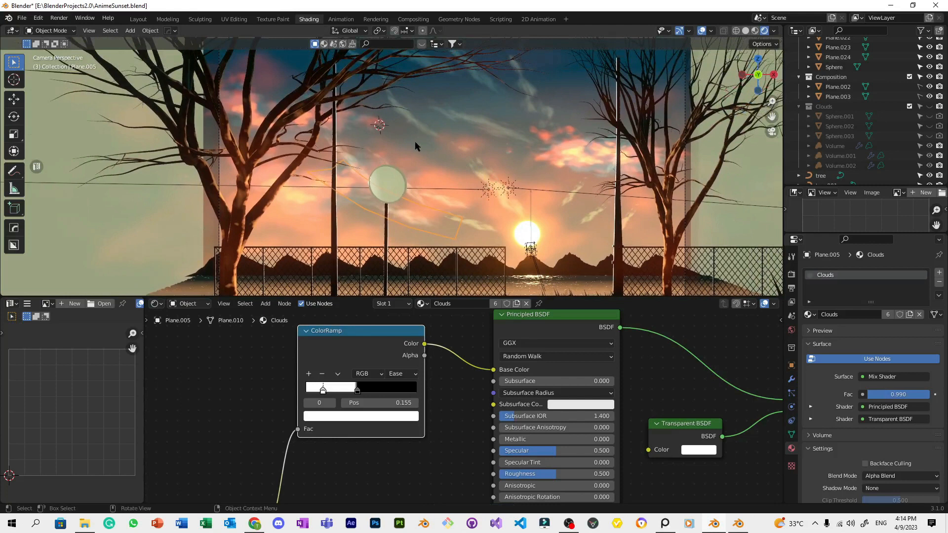
left_click(446, 203)
scroll(447, 203, "up", 2)
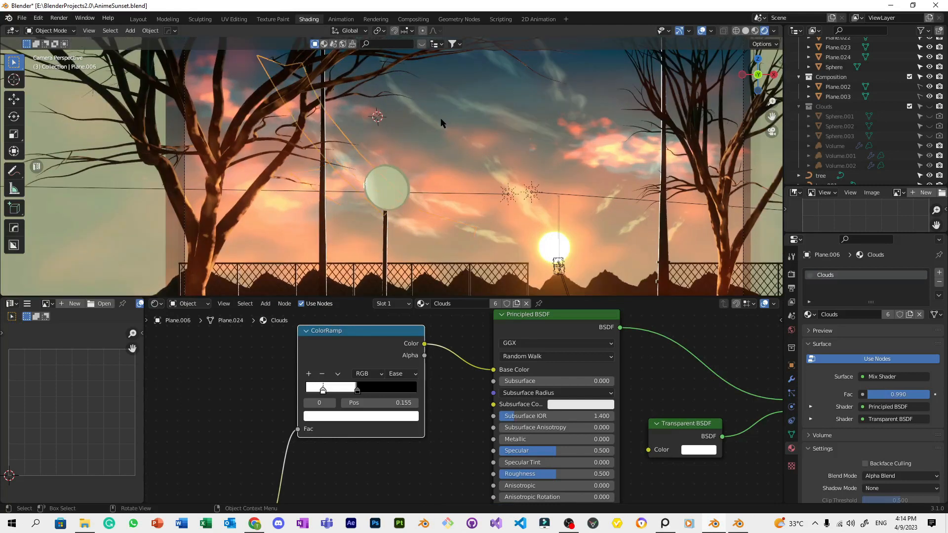
left_click(441, 122)
scroll(430, 120, "down", 1)
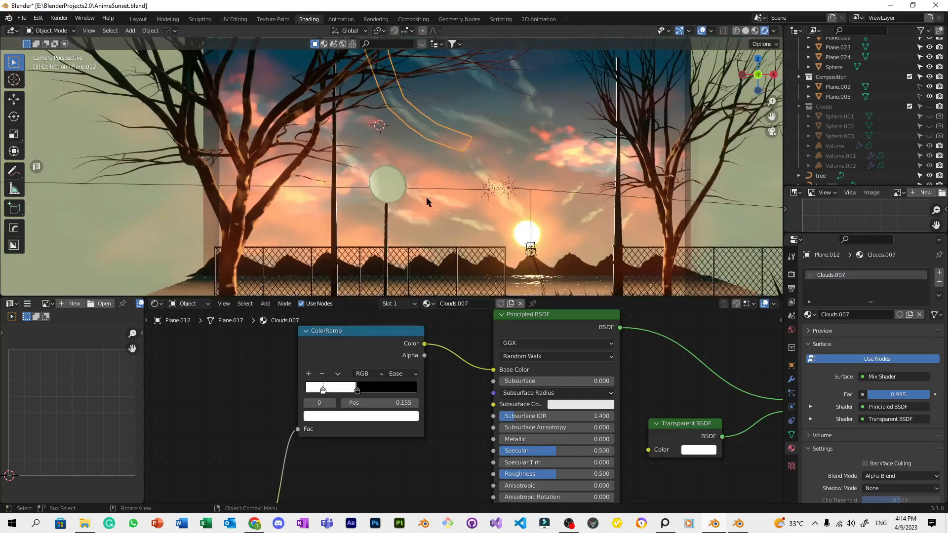
left_click(420, 215)
key("x")
left_click(406, 217)
left_click(360, 165)
key("x")
key("Return")
Duplicate the curved Clouds.007 plane from the upper sky, place the copy near the street lamp and rotate it.
left_click(433, 128)
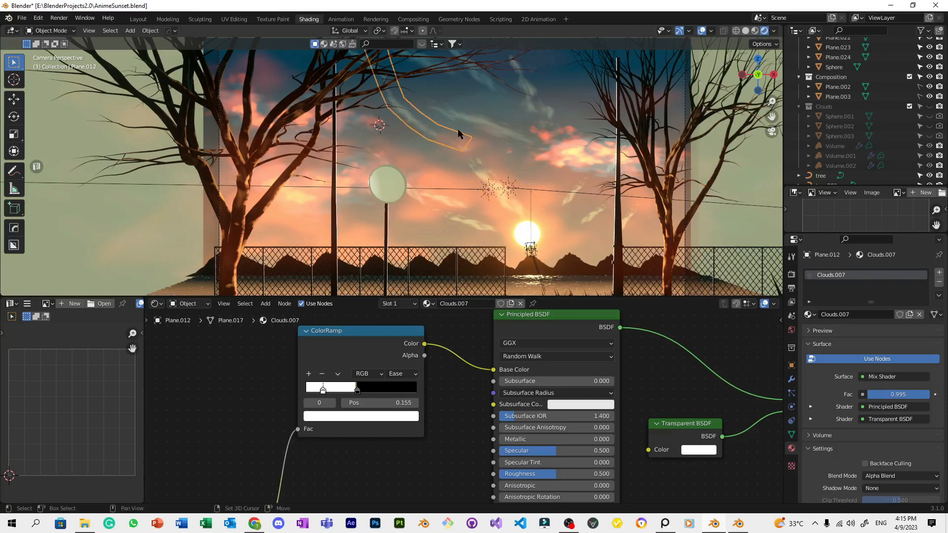
key("shift+d")
left_click(380, 193)
key("r")
left_click(469, 173)
Duplicate the copied cloud plane again, rotate and position the new copy around the street lamp, and save the file.
key("shift+d")
left_click(528, 200)
key("g")
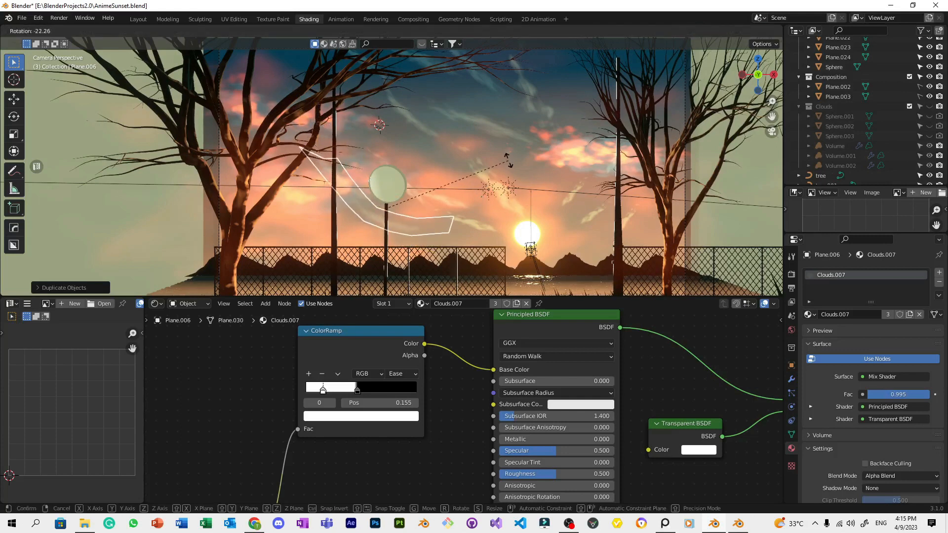
left_click(523, 156)
scroll(522, 151, "down", 5)
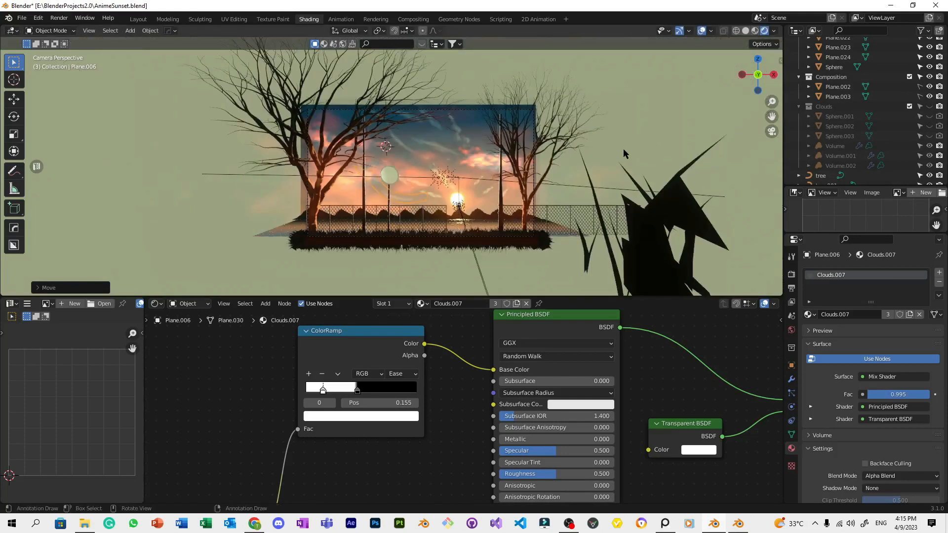
left_click(622, 147)
key("ctrl+s")
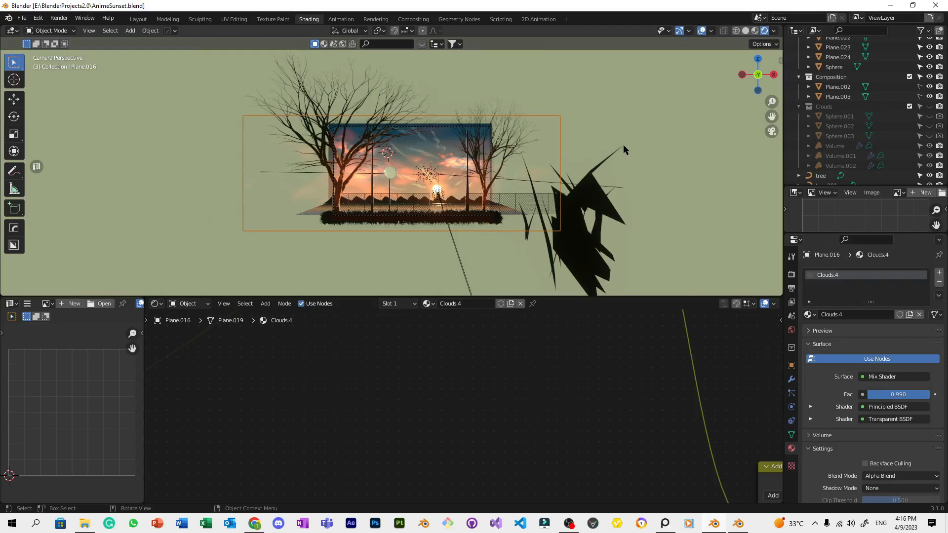
Bend the long Clouds.008 plane beside the sun by rotating and moving the upper half of its mesh upward.
scroll(623, 148, "up", 8)
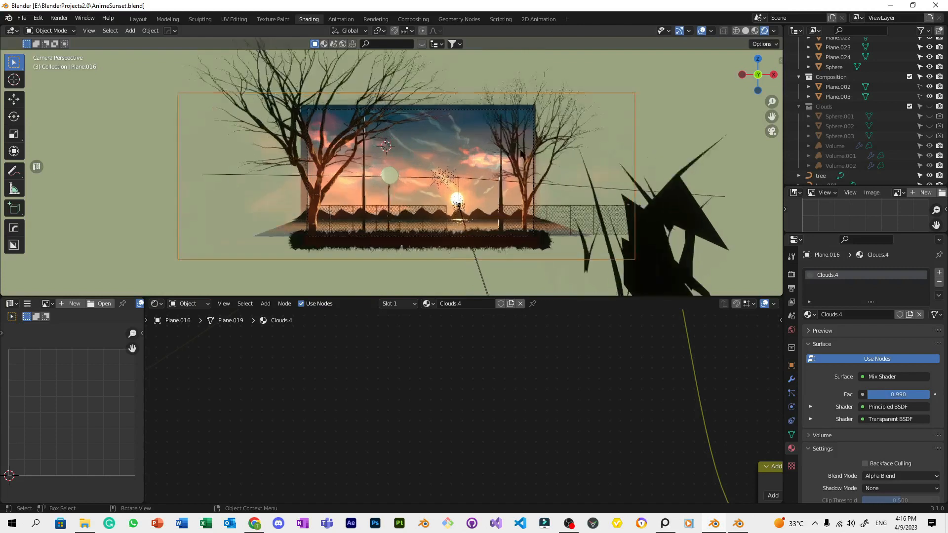
scroll(504, 200, "down", 8)
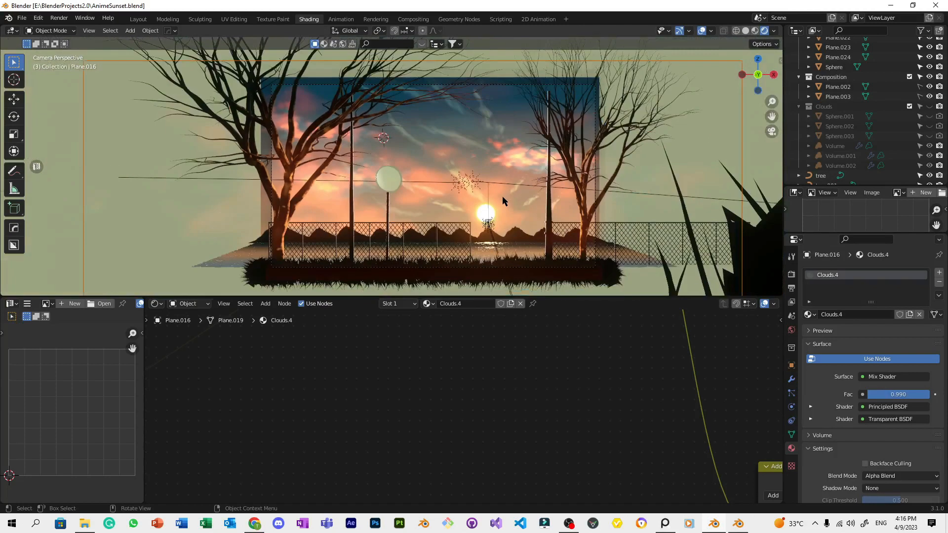
left_click(454, 205)
scroll(494, 207, "up", 8)
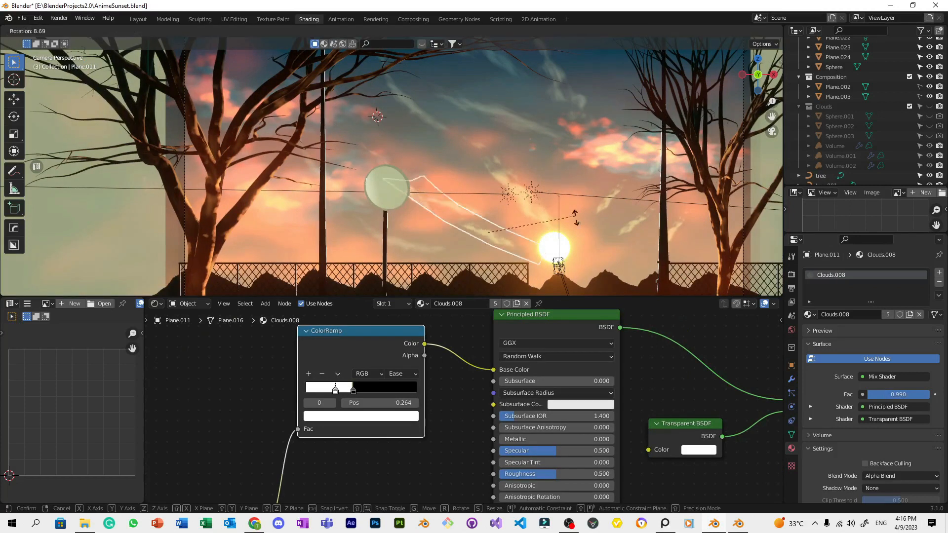
key("Tab")
key("a")
key("r")
left_click(562, 192)
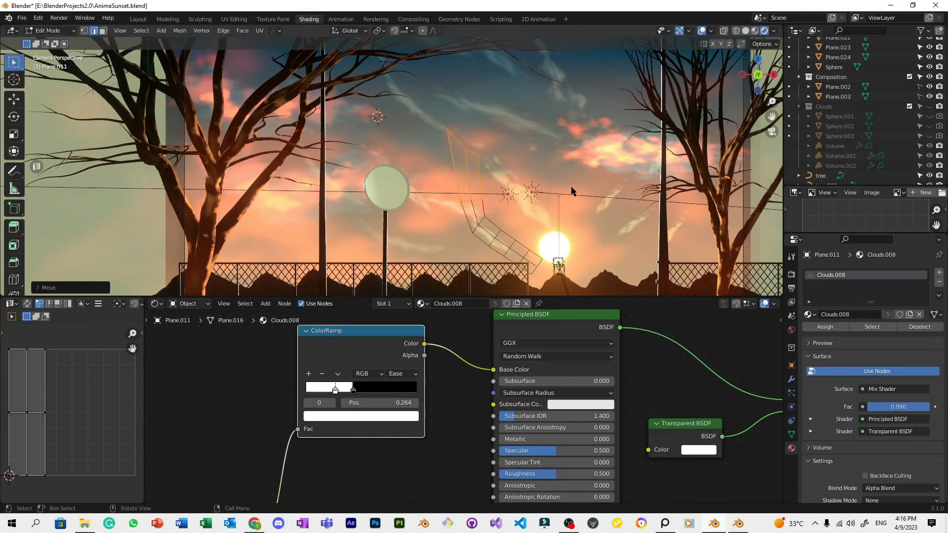
key("Tab")
key("r")
left_click(614, 174)
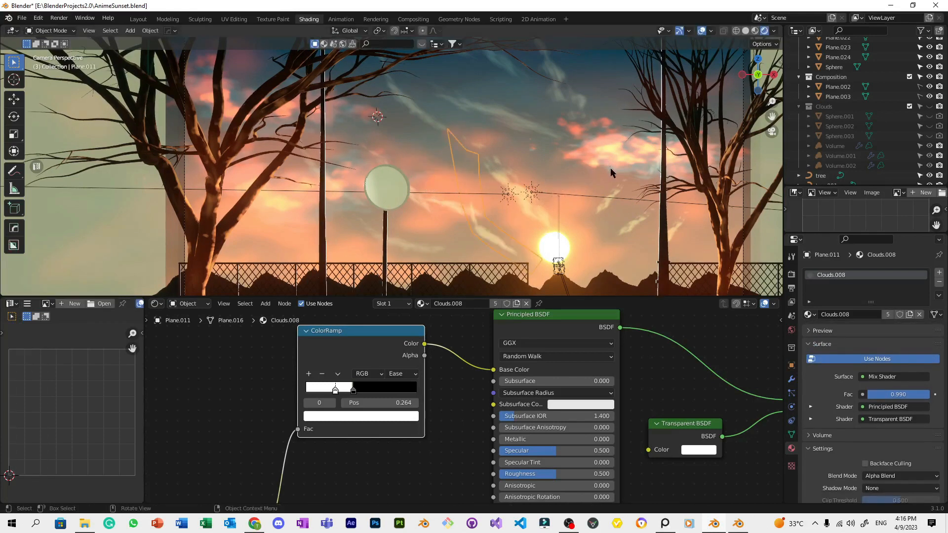
Rotate the edges at the bend of the long cloud plane by about 25° to smooth its curve.
key("Tab")
key("b")
left_click_drag(472, 222, 501, 210)
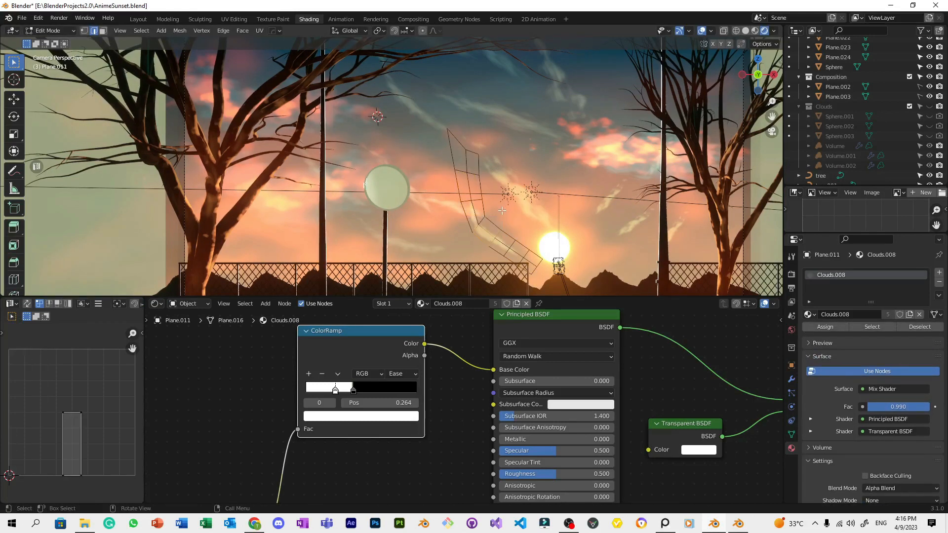
key("alt+a")
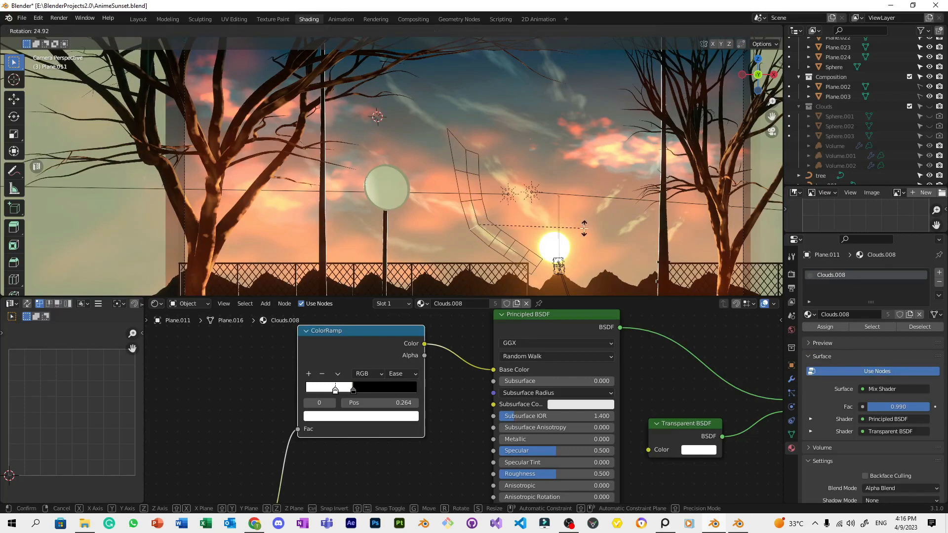
key("Tab")
key("Tab")
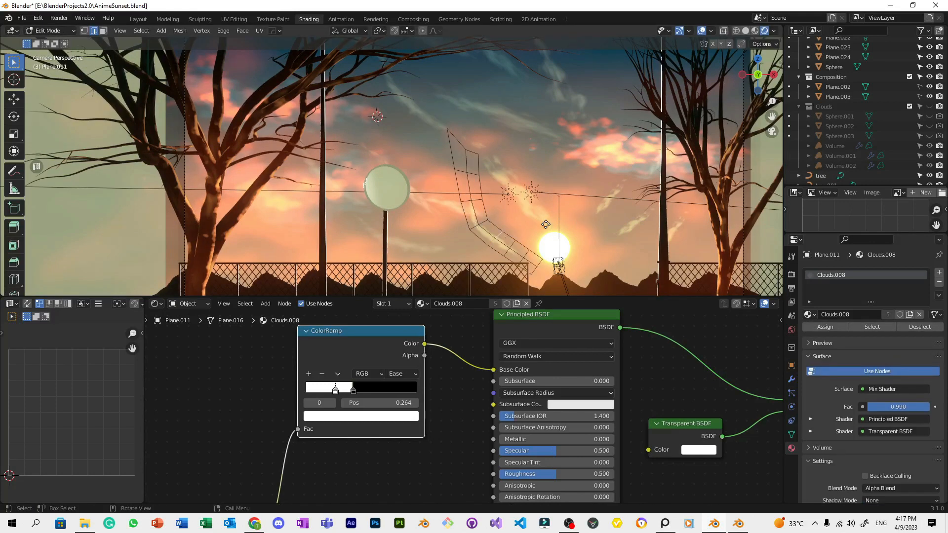
key("Tab")
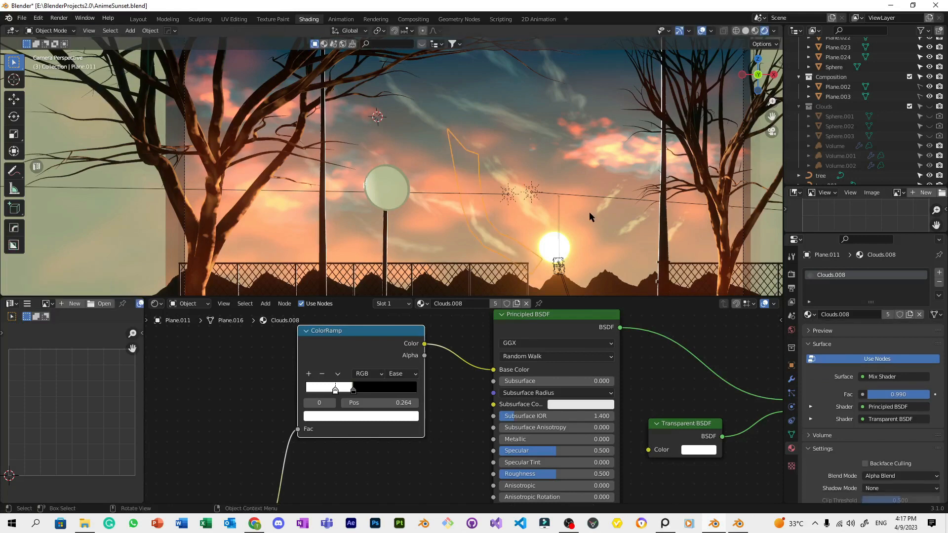
Rotate and reposition the bent cloud plane beside the sun, and save the file.
key("r")
left_click(603, 156)
key("g")
left_click(602, 164)
scroll(591, 162, "down", 4)
key("ctrl+s")
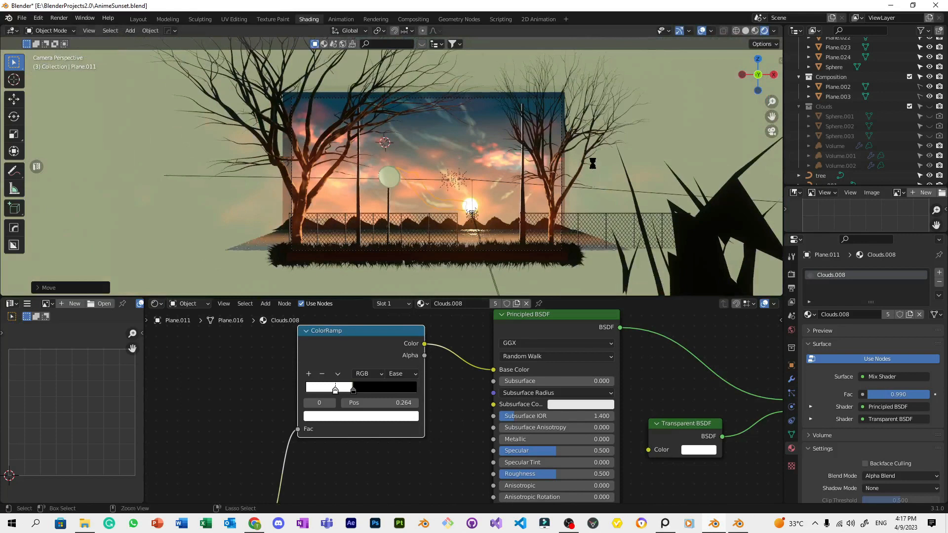
Examine the wispy cloud planes around the sun and beside the right tree to see which material each one uses.
scroll(583, 158, "up", 5)
left_click(677, 121)
scroll(677, 121, "down", 3)
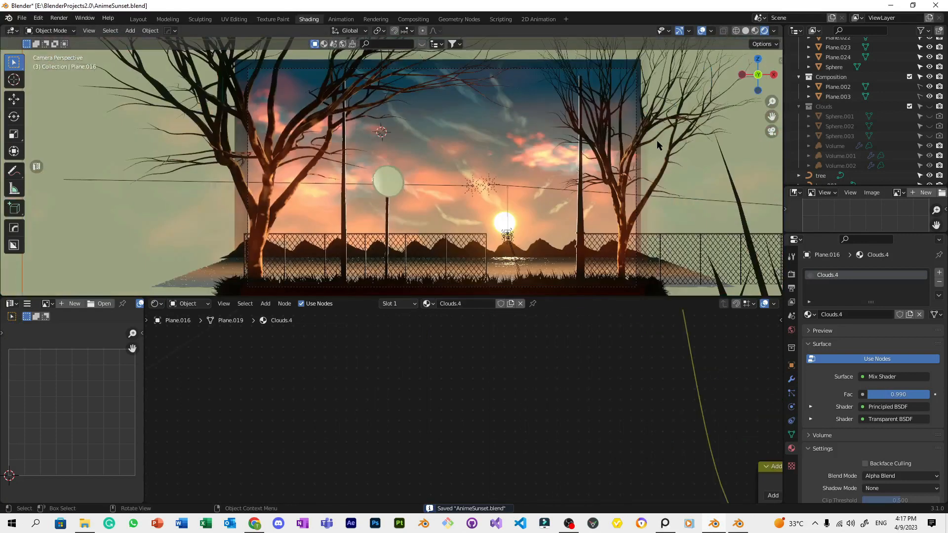
left_click(556, 168)
scroll(563, 163, "up", 3)
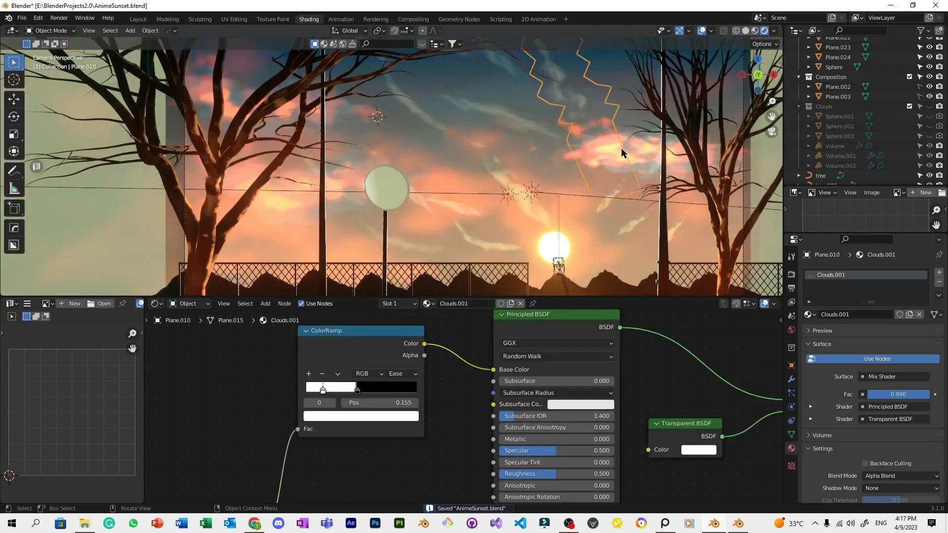
left_click(622, 153)
left_click(647, 159)
left_click(646, 159)
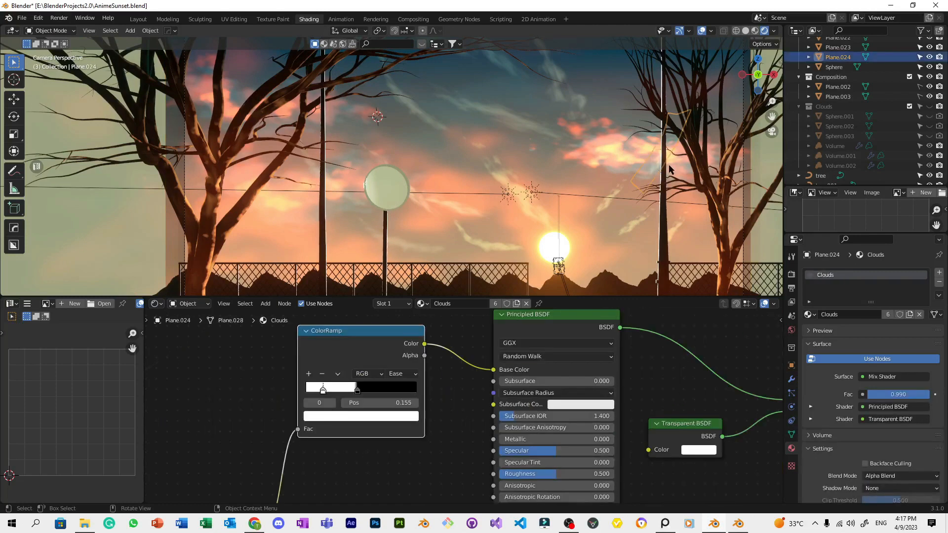
left_click(677, 167)
middle_click_drag(679, 166, 597, 167)
Adjust the yellow ColorRamp's first stop to 0.386 in the Clouds.3 material of the cloud plane beside the right tree.
left_click(525, 170)
key("KP_0")
key("Tab")
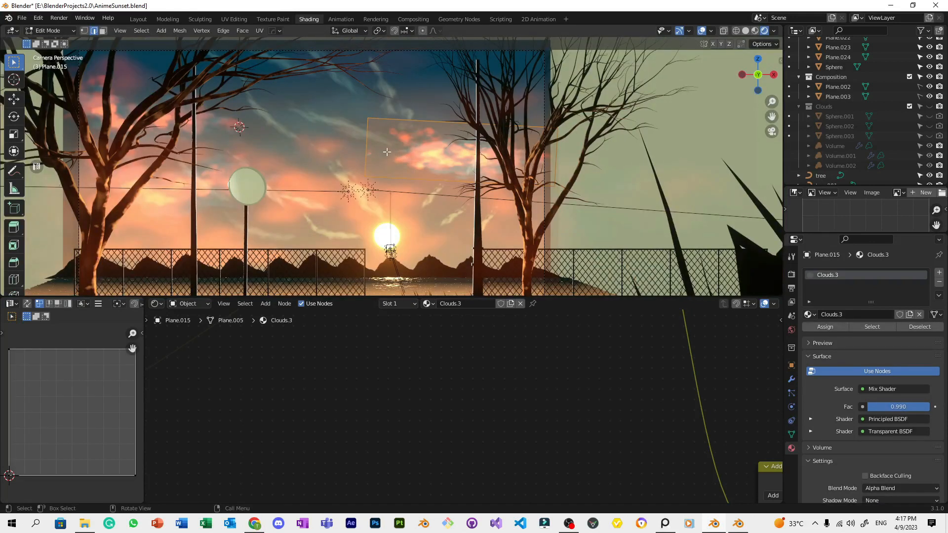
key("Tab")
key("Home")
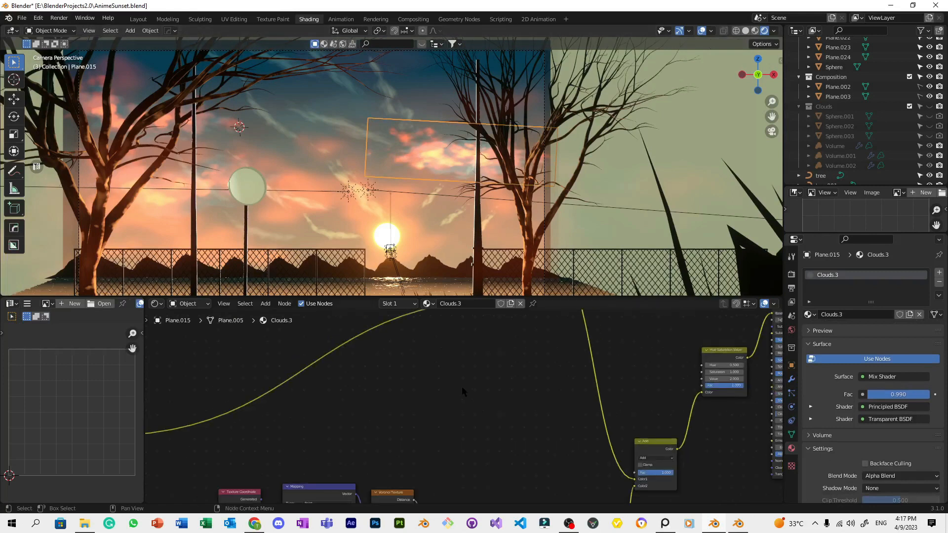
scroll(511, 377, "up", 5)
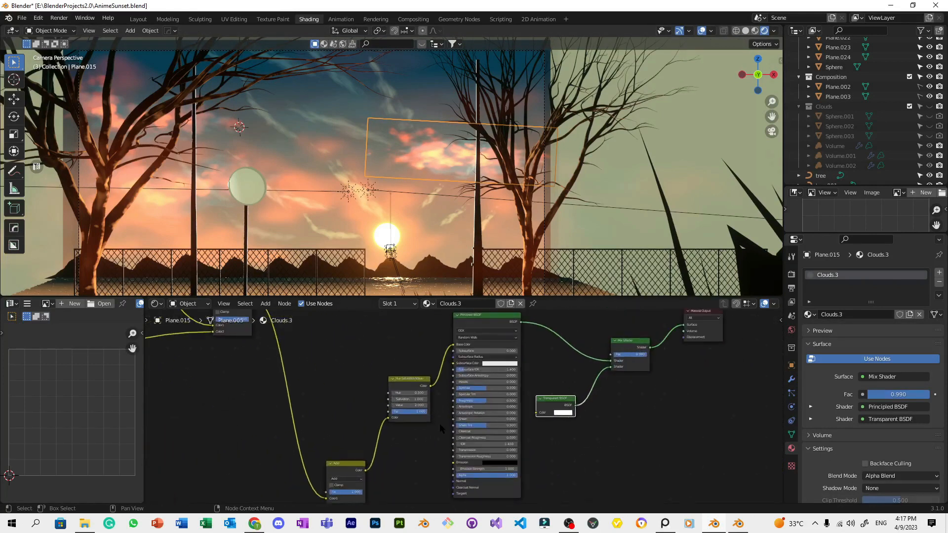
scroll(395, 452, "down", 1)
middle_click_drag(393, 451, 634, 412)
scroll(524, 404, "up", 1)
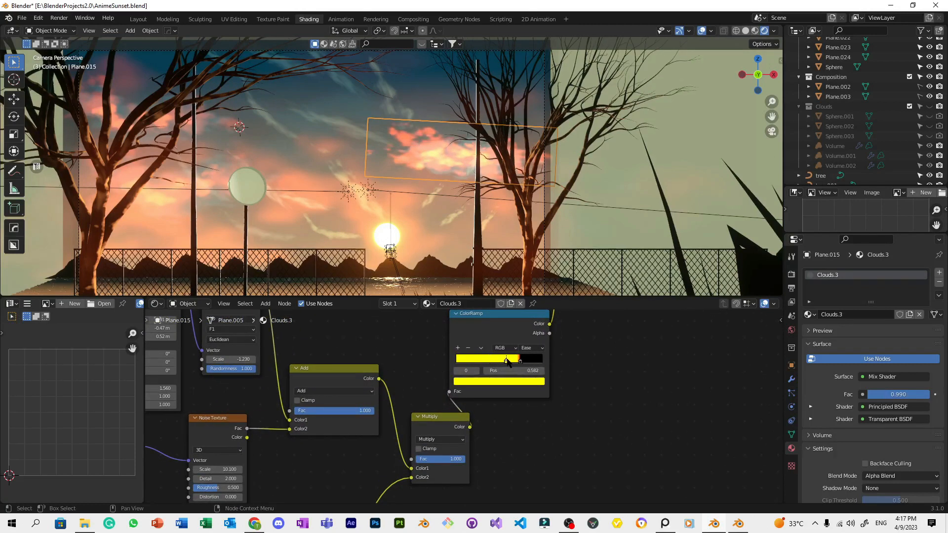
scroll(401, 176, "up", 8)
left_click(213, 142)
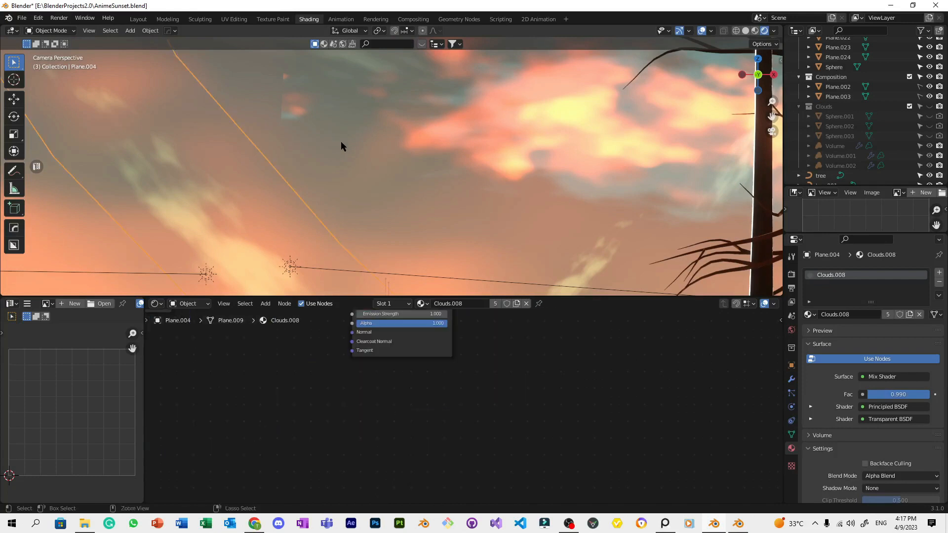
left_click(430, 227)
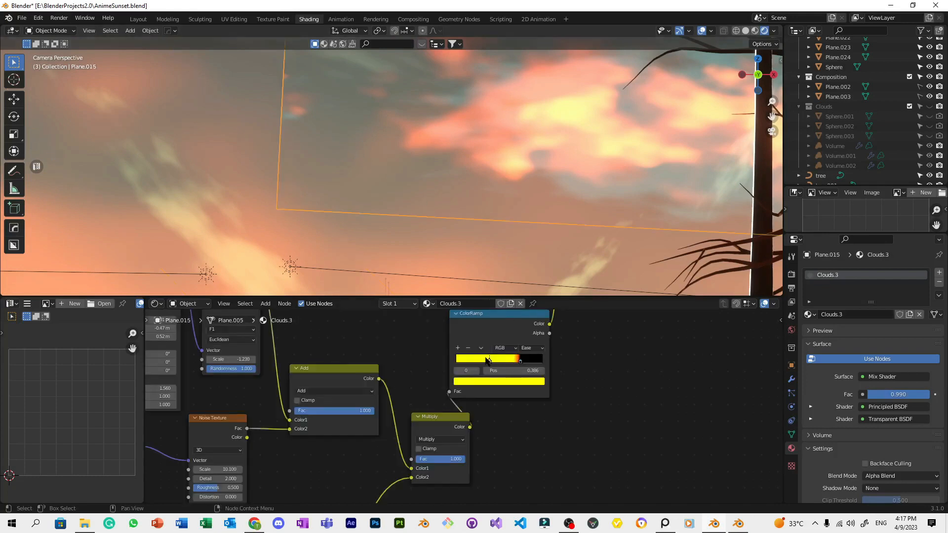
scroll(401, 344, "down", 3)
middle_click_drag(296, 380, 440, 354)
left_click_drag(336, 411, 355, 411)
key("ctrl+z")
middle_click_drag(373, 317, 370, 350)
left_click_drag(364, 315, 393, 316, "shift")
key("ctrl+z")
Try shifting the X location of the Mapping node that feeds the Noise Texture of Clouds.3's cyan ColorRamp layer.
scroll(468, 394, "down", 5)
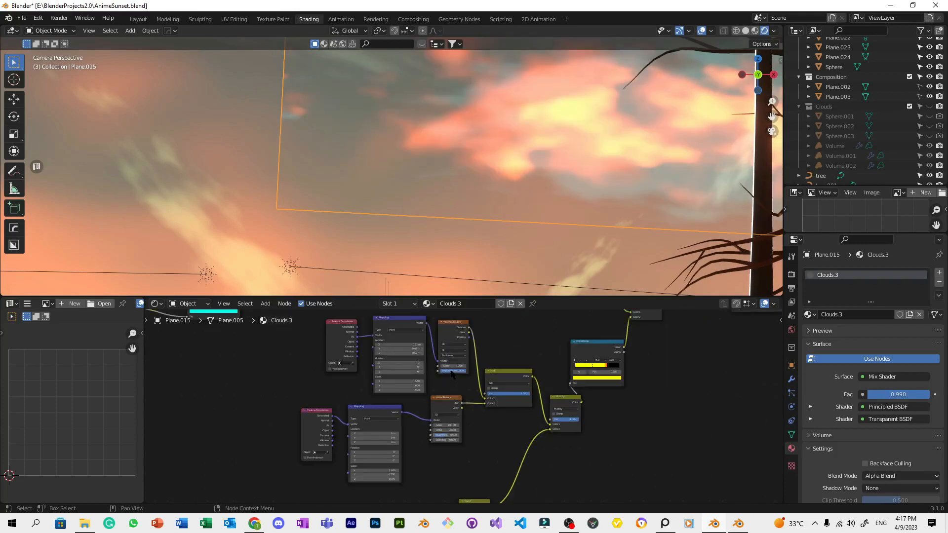
middle_click_drag(468, 394, 605, 465)
scroll(408, 446, "up", 9)
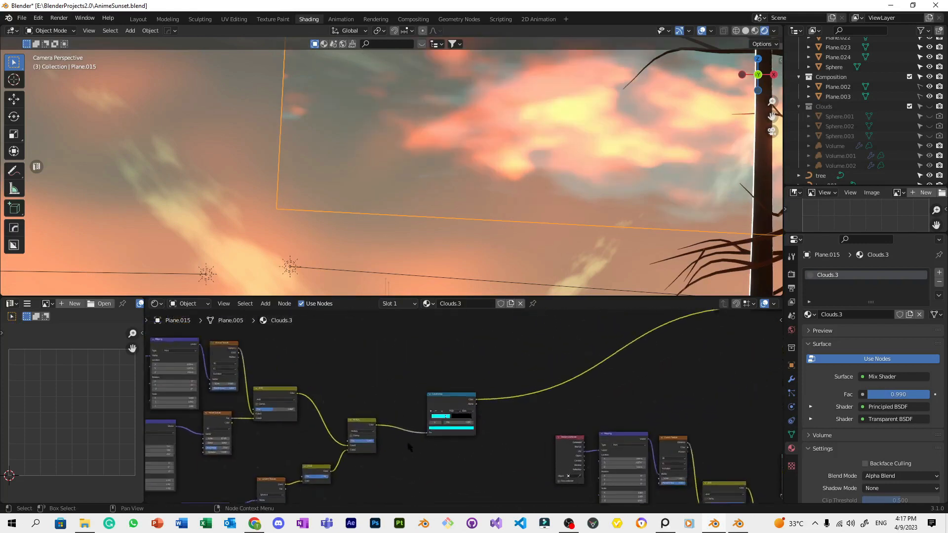
middle_click_drag(332, 412, 630, 367)
scroll(461, 405, "up", 3)
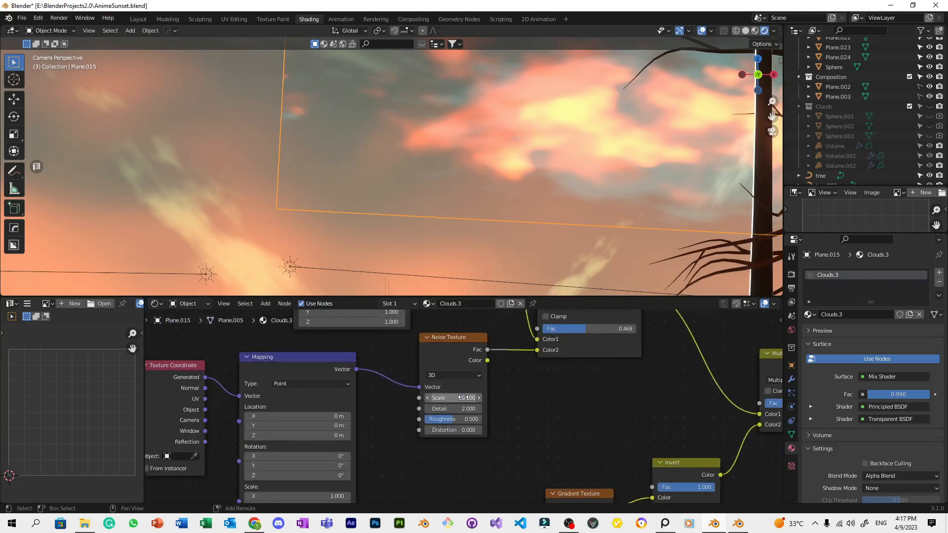
left_click_drag(313, 416, 335, 416, "shift")
key("Escape")
scroll(477, 185, "down", 4)
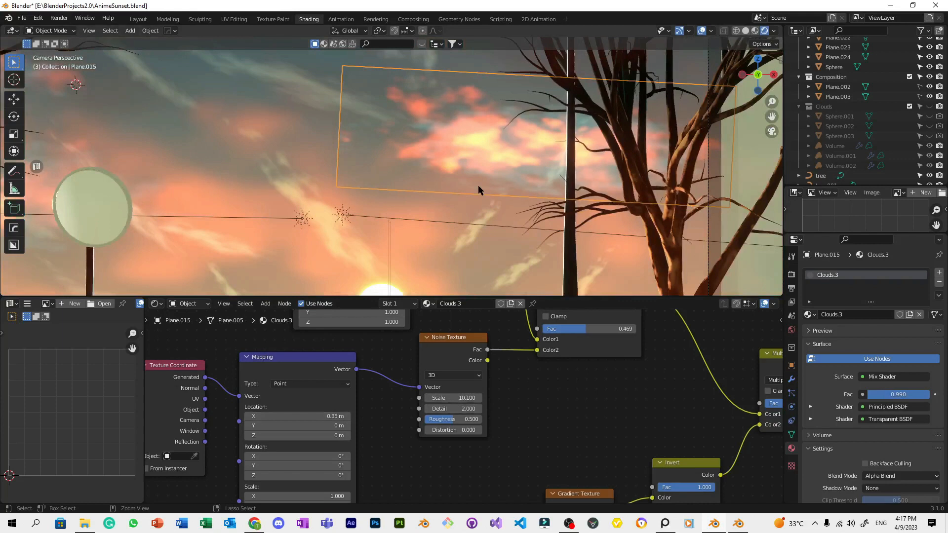
left_click_drag(302, 416, 305, 416)
left_click(428, 232)
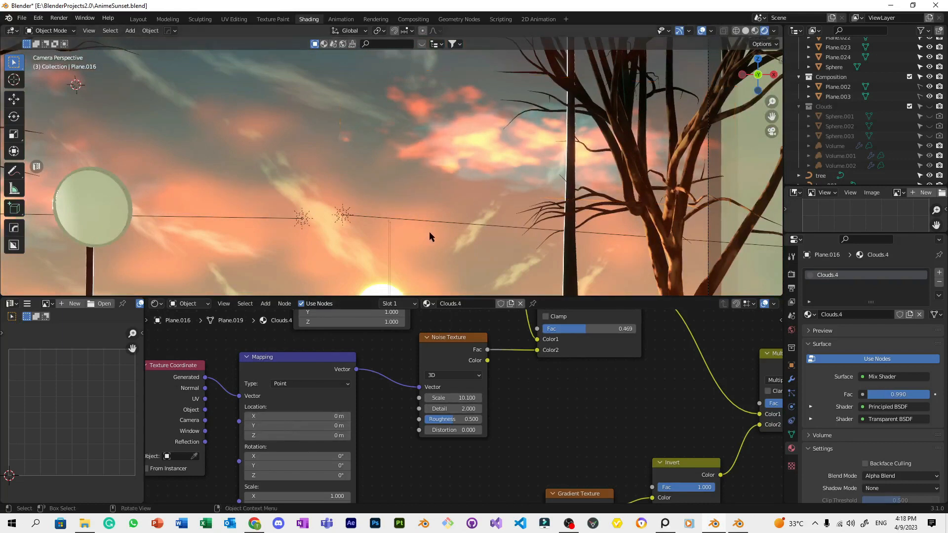
Undo the trial shift and set the X location of the noise Mapping node in Clouds.3 to 0.07 m.
key("ctrl+z")
key("ctrl+z")
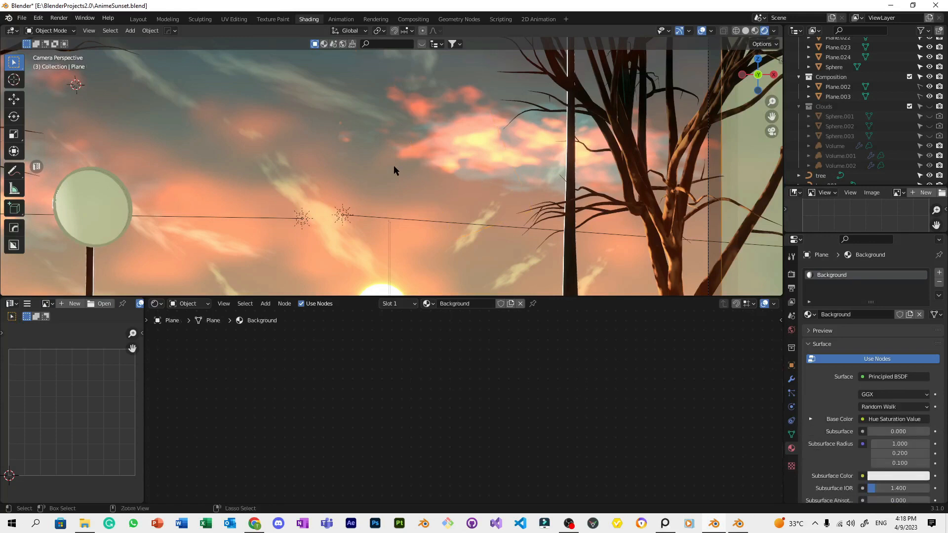
key("ctrl+z")
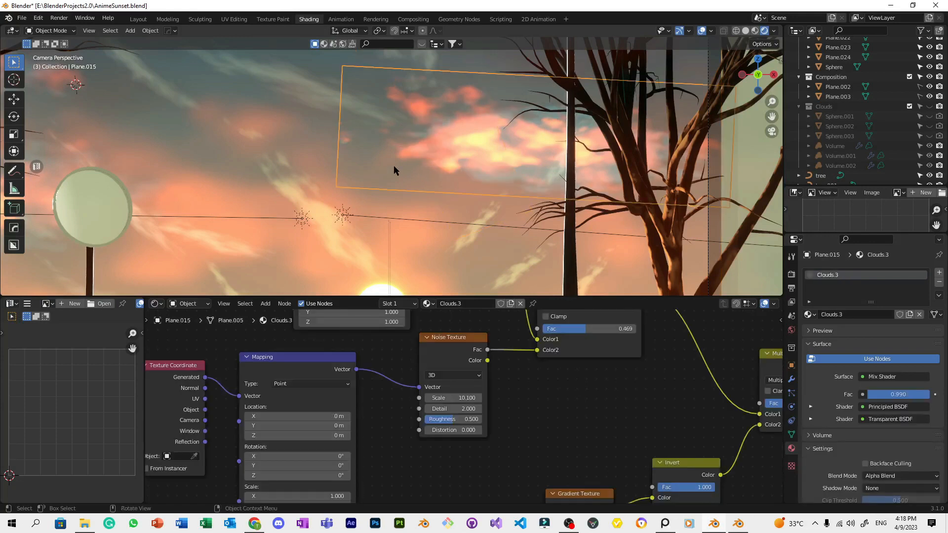
key("ctrl+z")
left_click(406, 177)
left_click_drag(311, 415, 315, 415)
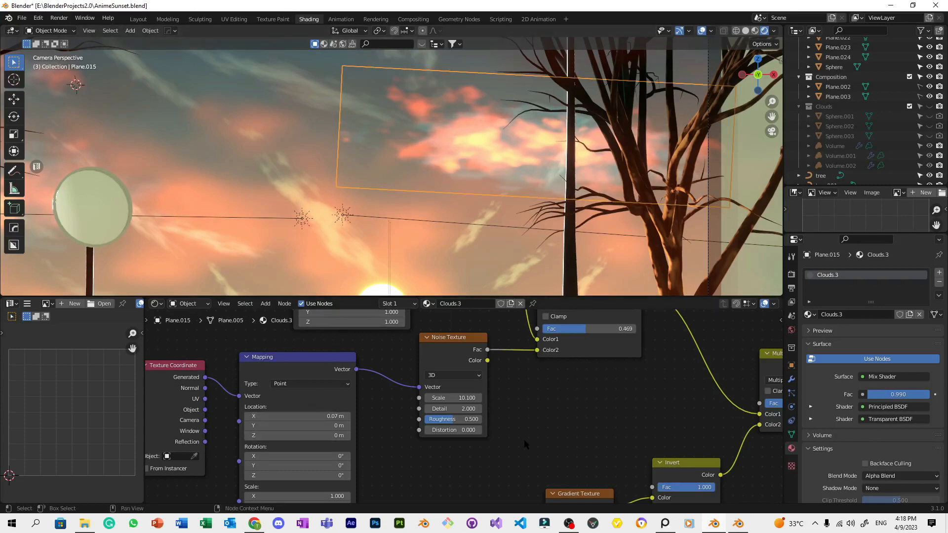
Try different X location and rotation values on the Voronoi texture's Mapping node in the Clouds.3 material.
scroll(524, 439, "down", 10)
middle_click_drag(531, 390, 424, 408)
scroll(424, 407, "up", 8)
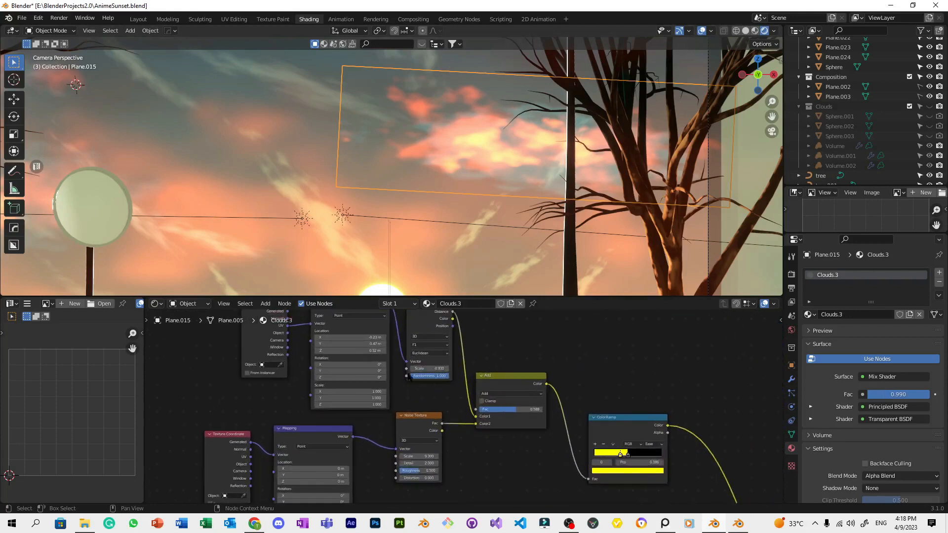
scroll(345, 363, "up", 1)
middle_click_drag(345, 359, 361, 385)
left_click_drag(323, 348, 339, 348)
key("ctrl+z")
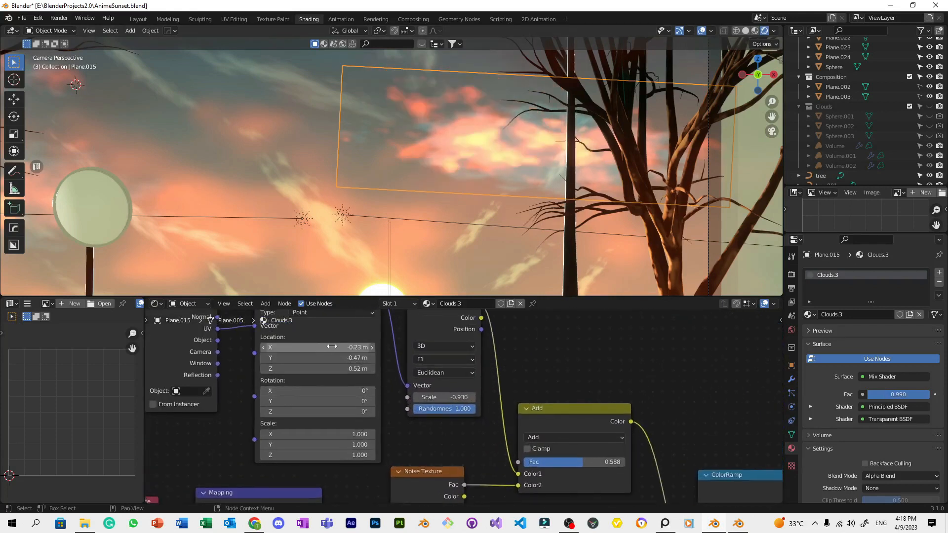
left_click(339, 348)
left_click(420, 433)
left_click_drag(360, 391, 371, 391)
key("ctrl+z")
Set the Y location of the Voronoi texture's Mapping node in Clouds.3 to -0.36 m, and save the file.
mouse_move(330, 369)
left_mouse_down()
mouse_move(322, 369)
mouse_move(345, 357)
mouse_move(326, 357)
left_mouse_up()
key("ctrl+z")
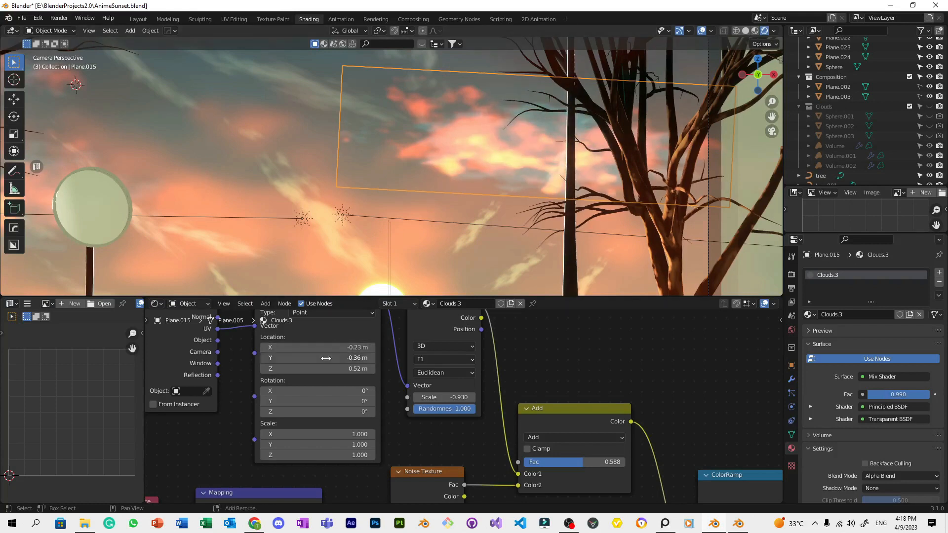
left_click(388, 263)
scroll(388, 263, "up", 3)
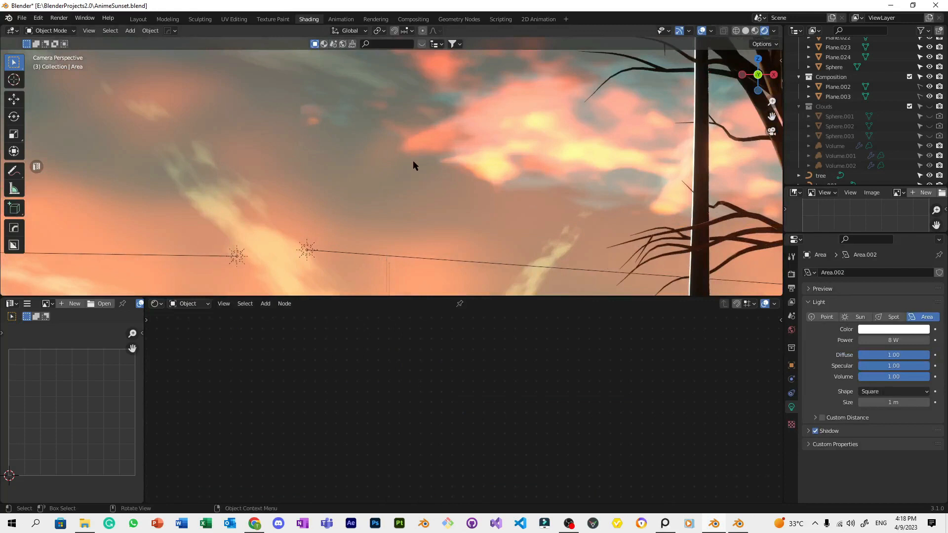
scroll(413, 163, "down", 3)
left_click(491, 152)
scroll(498, 161, "down", 3)
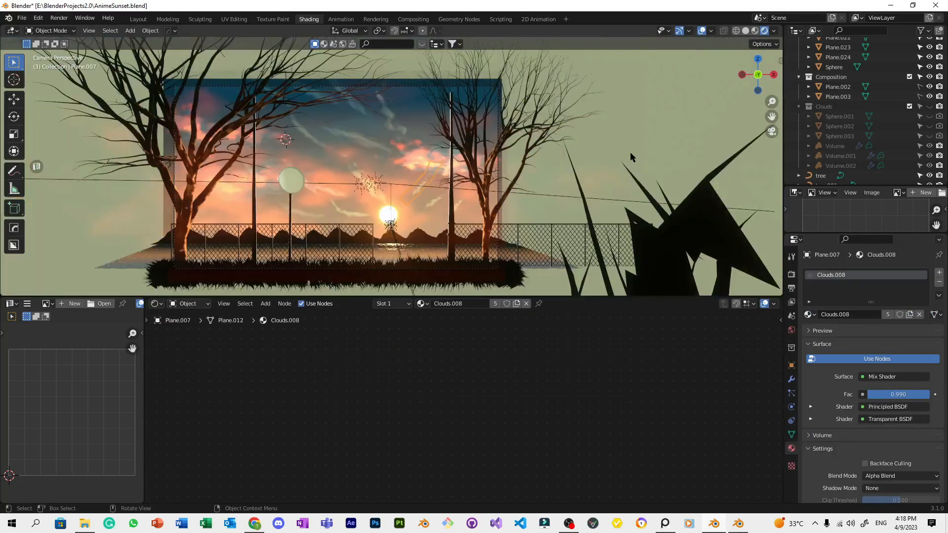
left_click(630, 152)
key("ctrl+s")
scroll(554, 119, "down", 2)
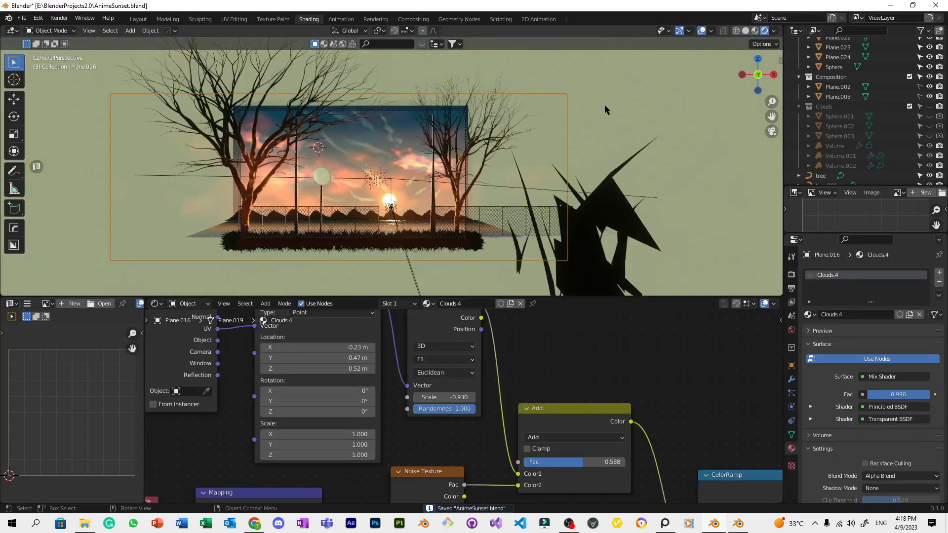
Set the 4D Noise Texture's W value to 1.8 in the Clouds.008 material of the long plane beside the sun.
scroll(553, 133, "up", 1)
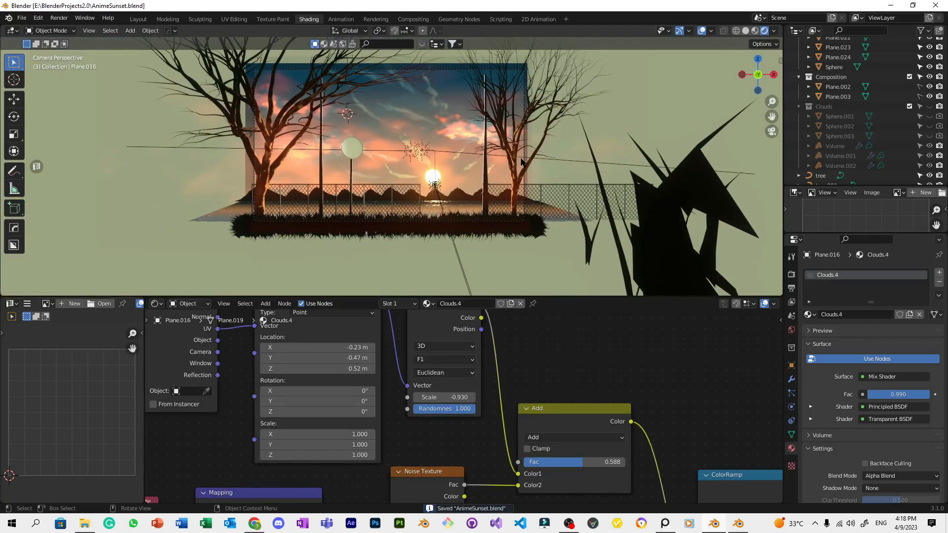
scroll(521, 162, "up", 4)
left_click(417, 187)
scroll(458, 365, "down", 7)
middle_click_drag(477, 390, 460, 322)
scroll(458, 405, "up", 8)
middle_click_drag(398, 387, 523, 437)
scroll(523, 437, "up", 5)
left_click_drag(426, 394, 514, 394)
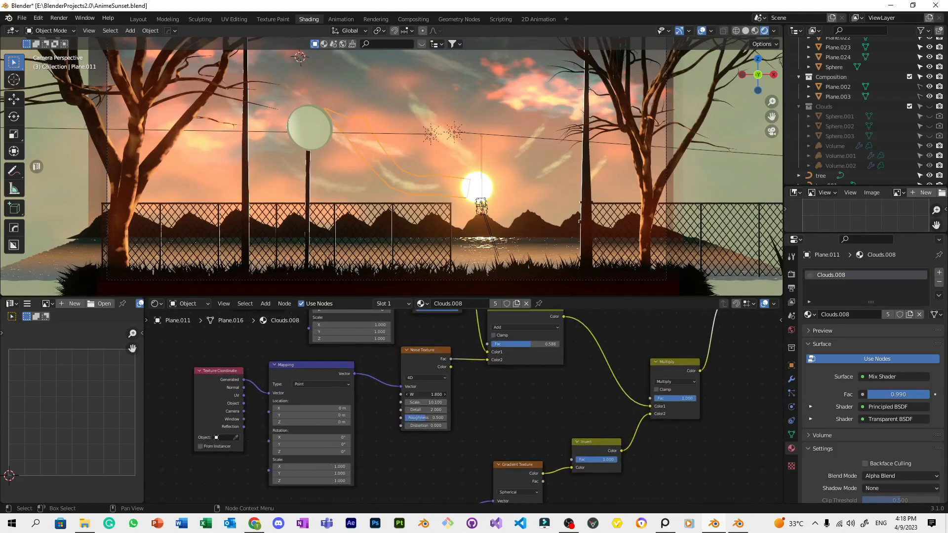
Adjust the white stop of the ColorRamp in the Clouds.008 material to position 0.177.
middle_click_drag(515, 414, 463, 341)
scroll(469, 365, "up", 2)
middle_click_drag(627, 325, 386, 451)
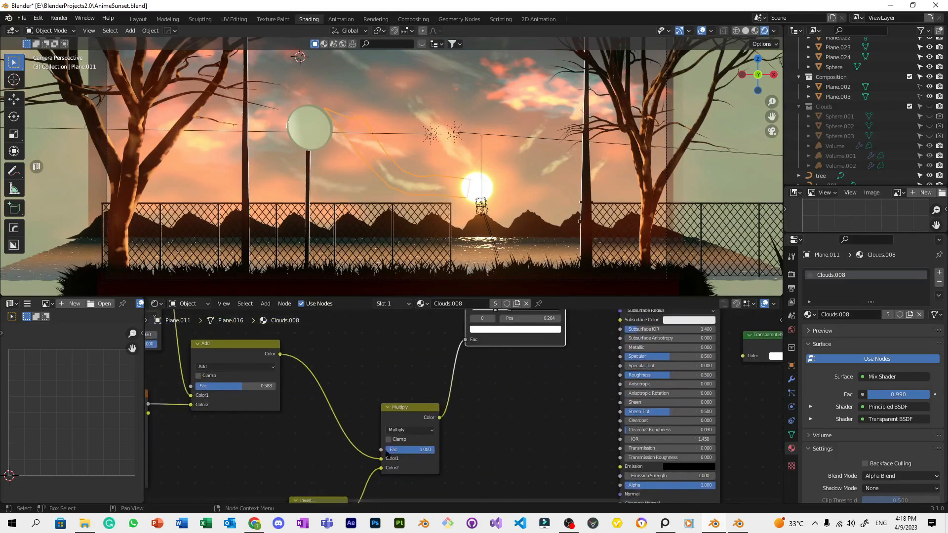
middle_click_drag(511, 327, 479, 380)
mouse_move(463, 357)
left_mouse_down()
mouse_move(449, 355)
mouse_move(489, 359)
mouse_move(454, 364)
left_mouse_up()
key("ctrl+z")
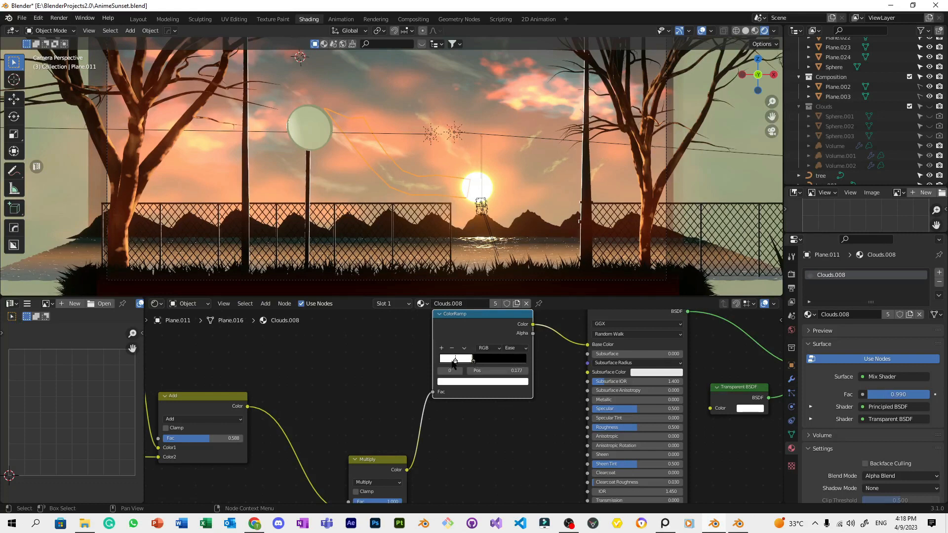
Duplicate the curved cloud plane on the right of the sun and place the copy directly beside the sun.
left_click(555, 169)
key("shift+d")
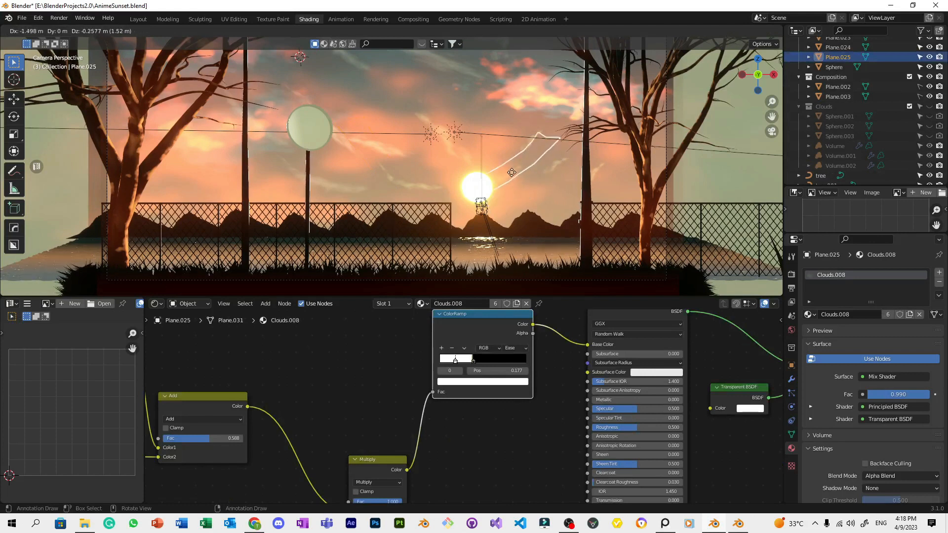
left_click(508, 165)
scroll(523, 166, "down", 2)
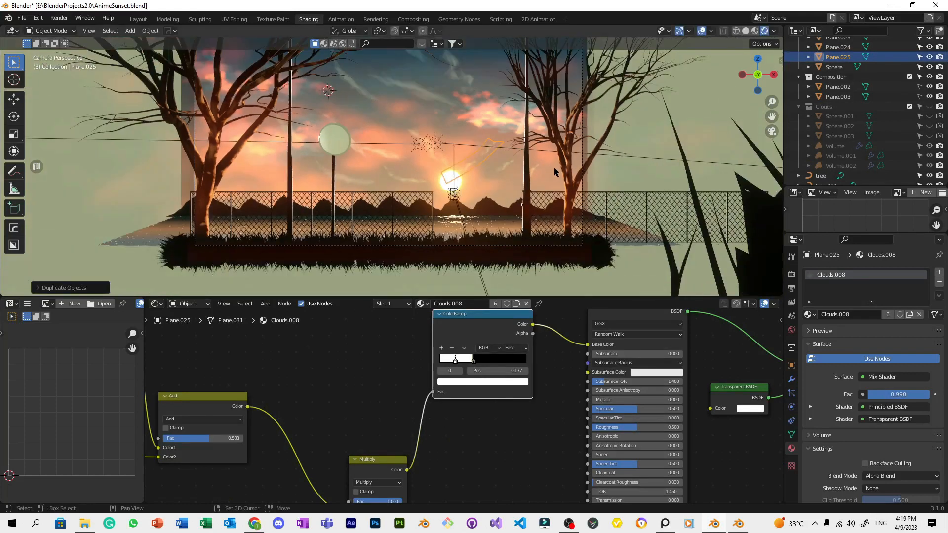
Duplicate the copied cloud plane again, rotate the new copy about the Z axis and move it between the street lamp and the sun.
key("shift+d")
left_click(502, 165)
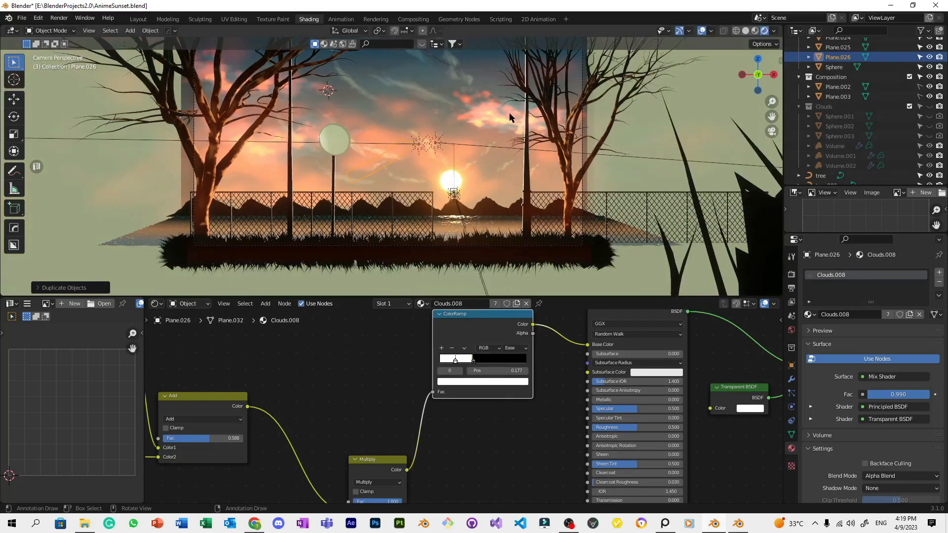
key("r")
key("z")
left_click(457, 125)
key("g")
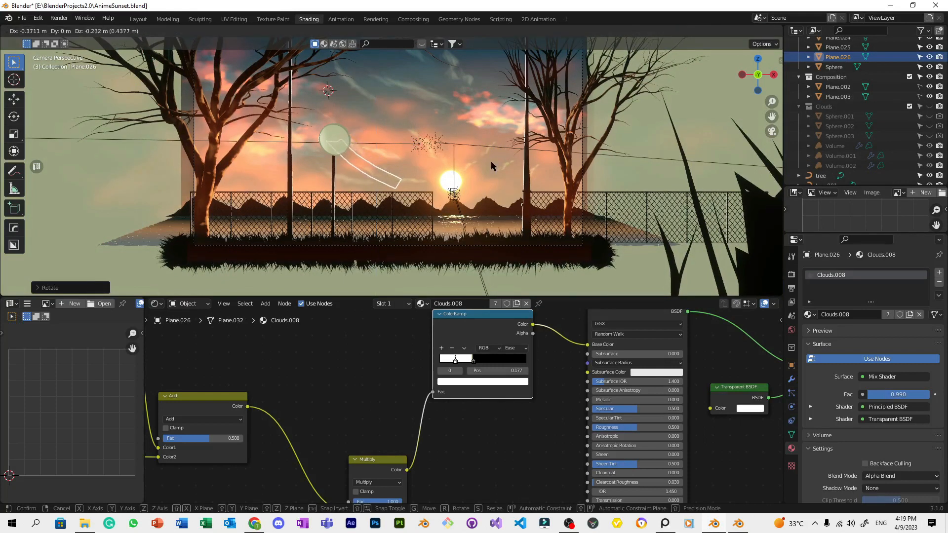
left_click(491, 166)
Duplicate the cloud plane up into the sky above the sun, and place a second copy, rotated about Z, directly beside the sun.
key("shift+d")
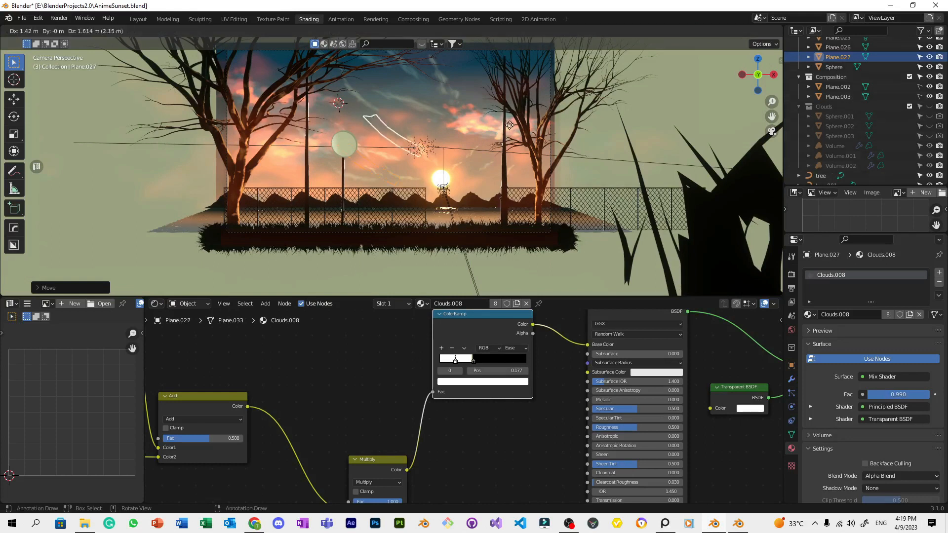
left_click(533, 151)
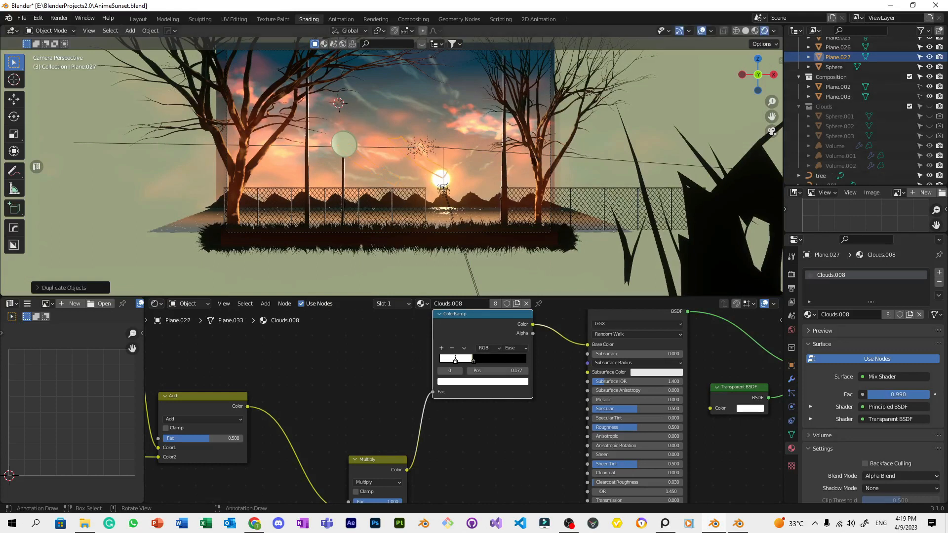
key("shift+d")
left_click(517, 193)
key("r")
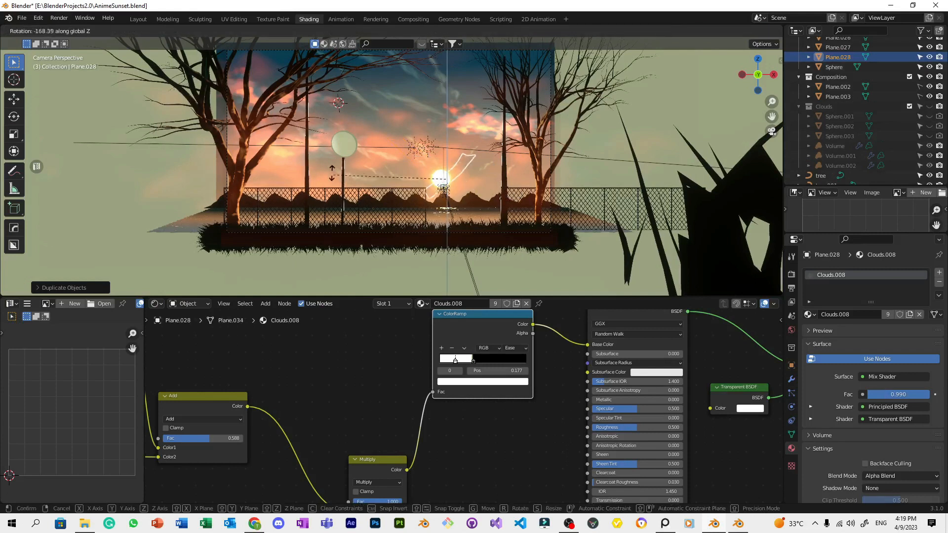
left_click(496, 194)
key("g")
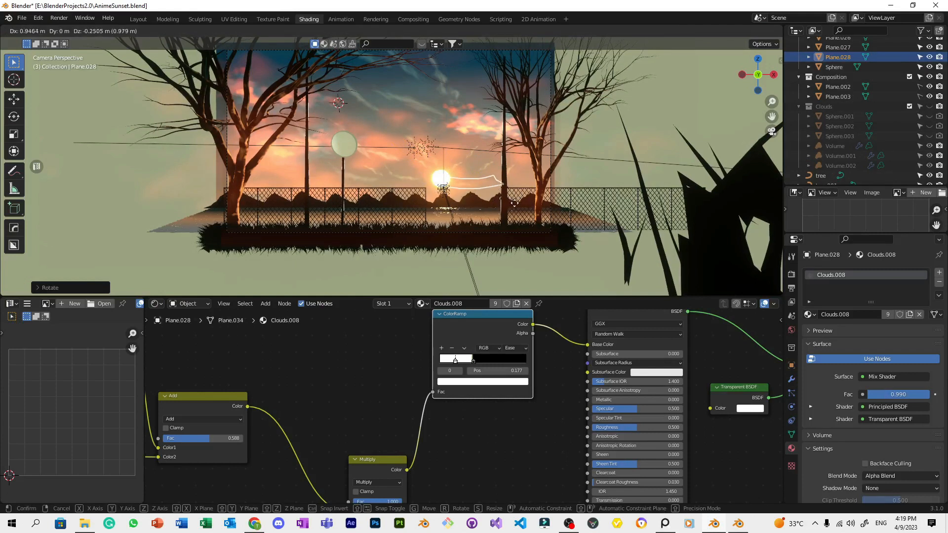
left_click(514, 207)
Duplicate the cloud plane beside the sun towards the right tree, and add another copy higher up with a different rotation.
key("shift+d")
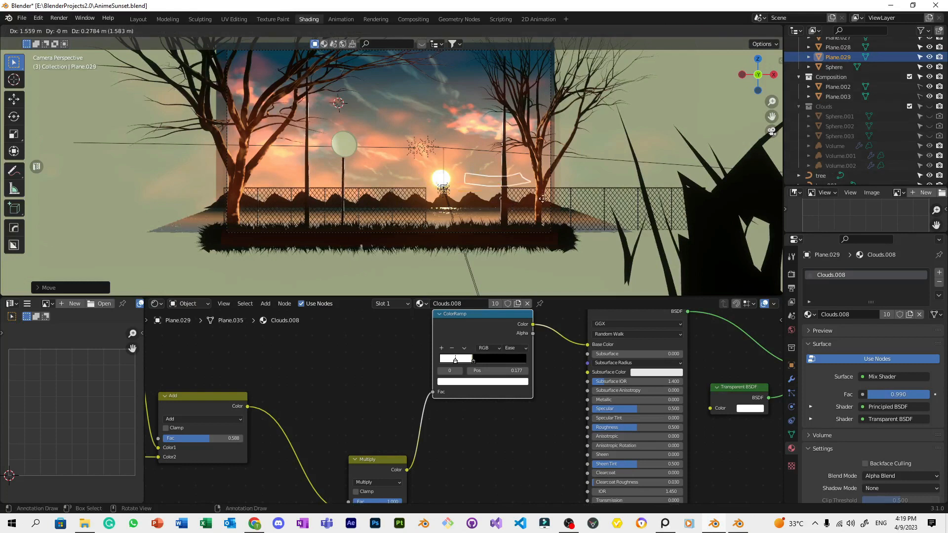
left_click(543, 203)
key("shift+d")
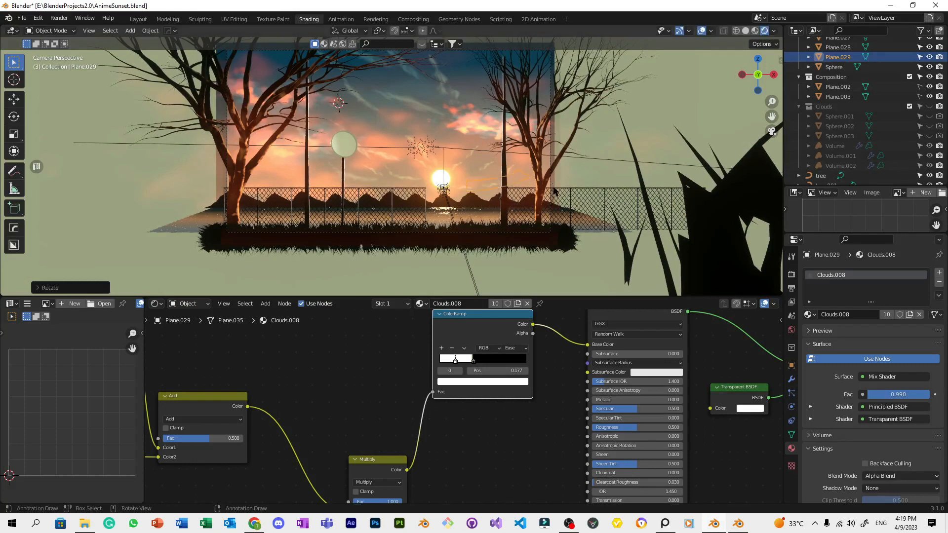
left_click(514, 157)
key("r")
left_click(558, 129)
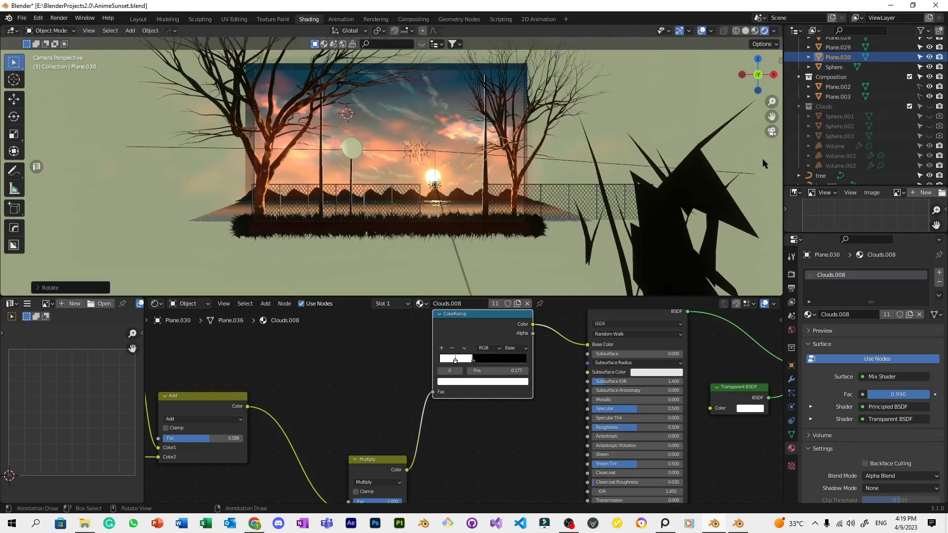
Show the Clouds collection in the viewport, deselect everything and save the file.
left_click(929, 106)
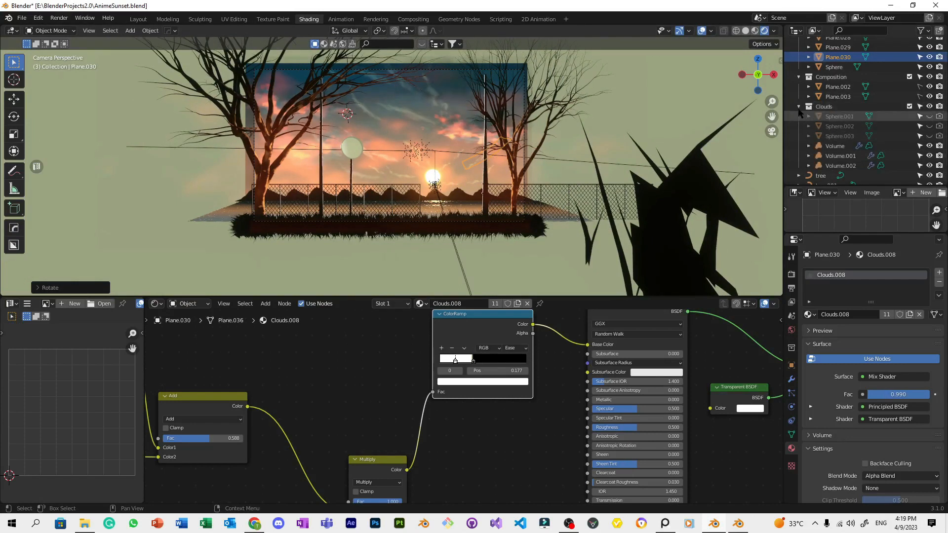
left_click(683, 85)
scroll(682, 85, "down", 3)
scroll(633, 144, "up", 5)
key("ctrl+s")
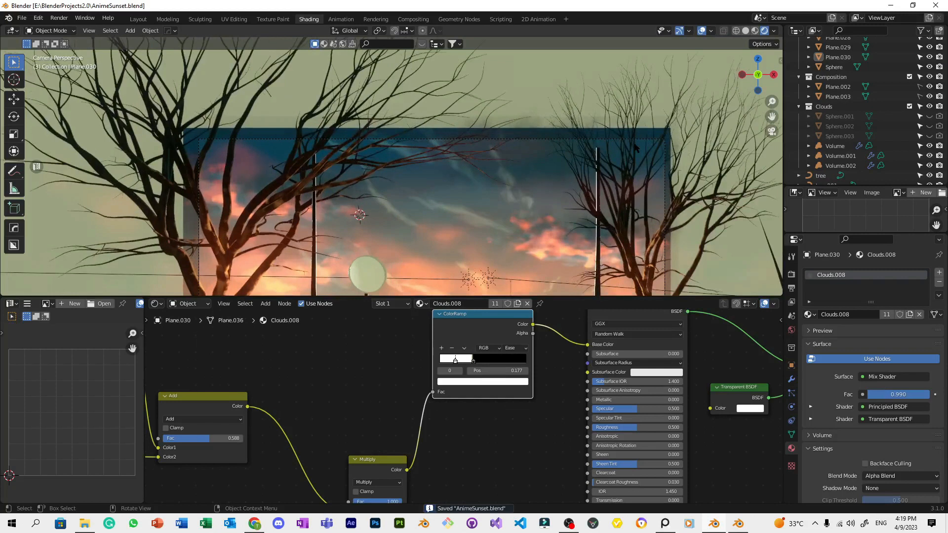
scroll(636, 147, "down", 5)
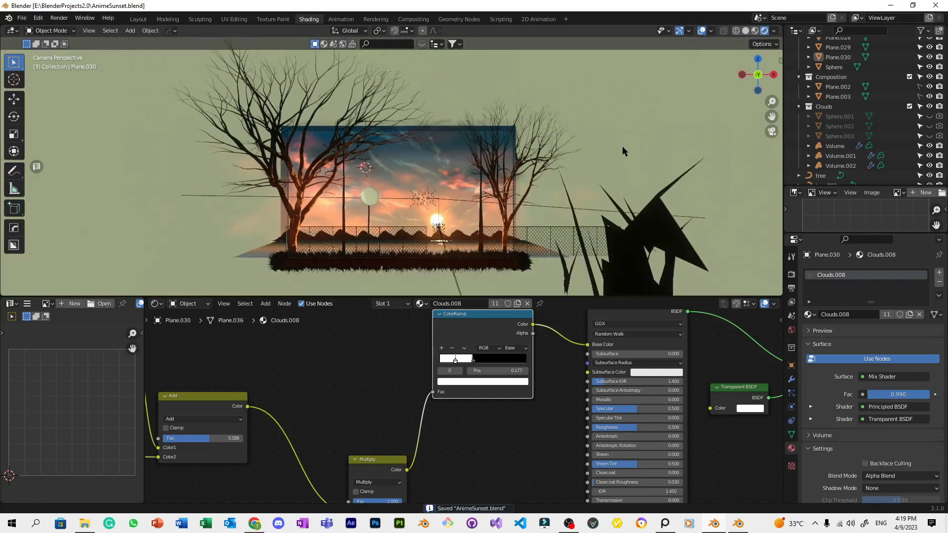
scroll(622, 144, "up", 1)
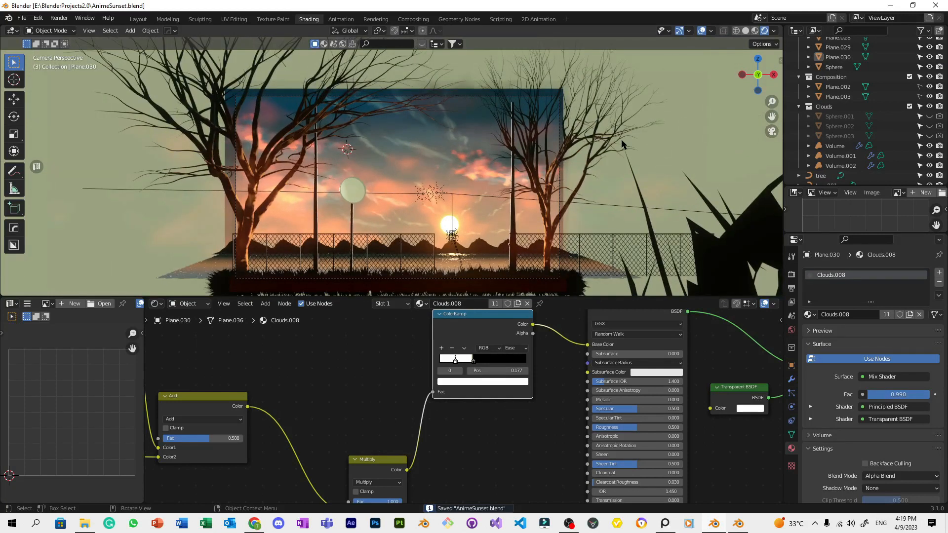
Unhide Sphere.001, Sphere.002 and Sphere.003 in the Clouds collection.
left_click(848, 145)
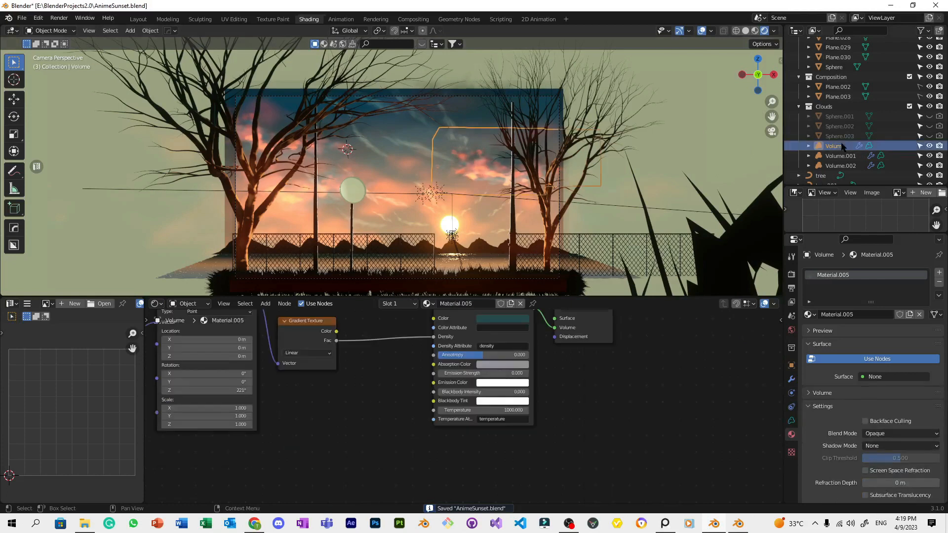
left_click(929, 135)
left_click(929, 126)
left_click(929, 116)
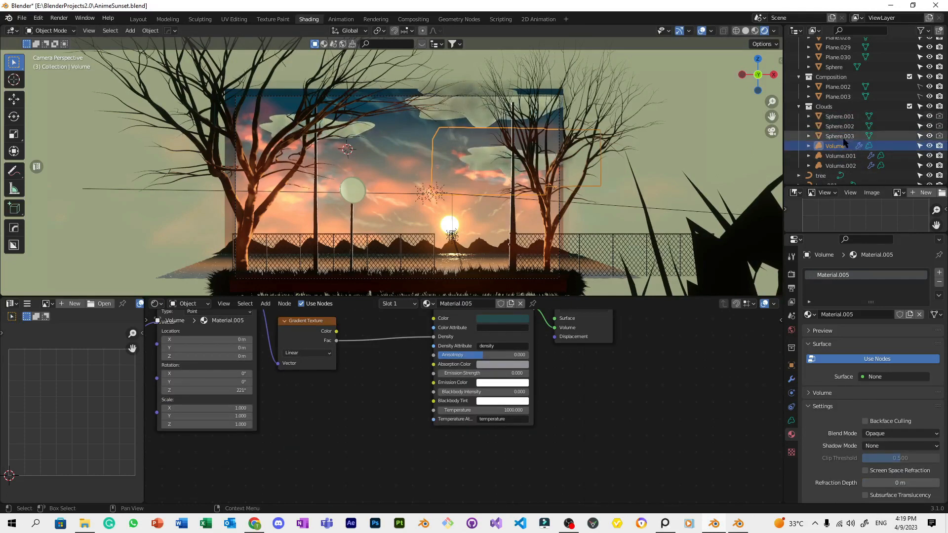
Select Sphere.003 together with Volume.002, duplicate them and place the copies lower in the sky near the right tree.
left_click(848, 166)
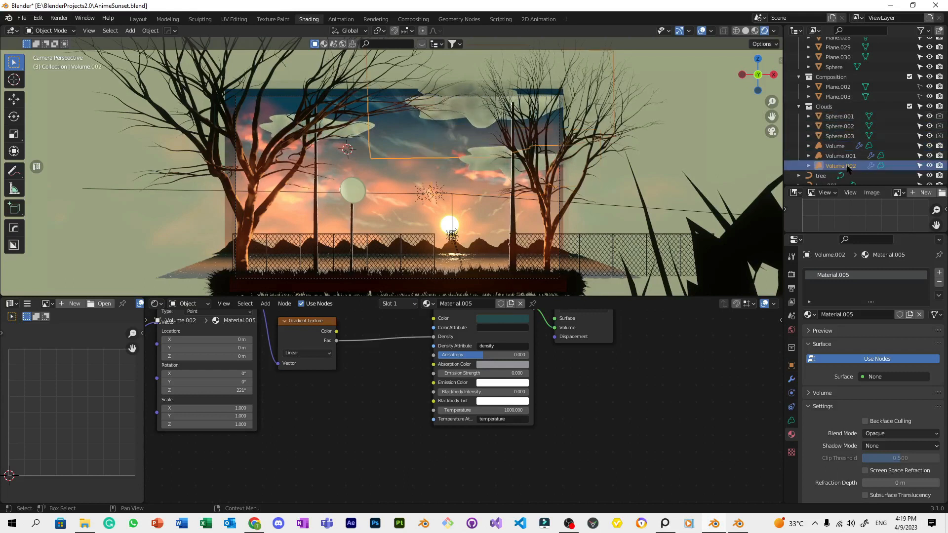
left_click(840, 136)
left_click(847, 167, "ctrl")
middle_click_drag(614, 153, 532, 150, "shift")
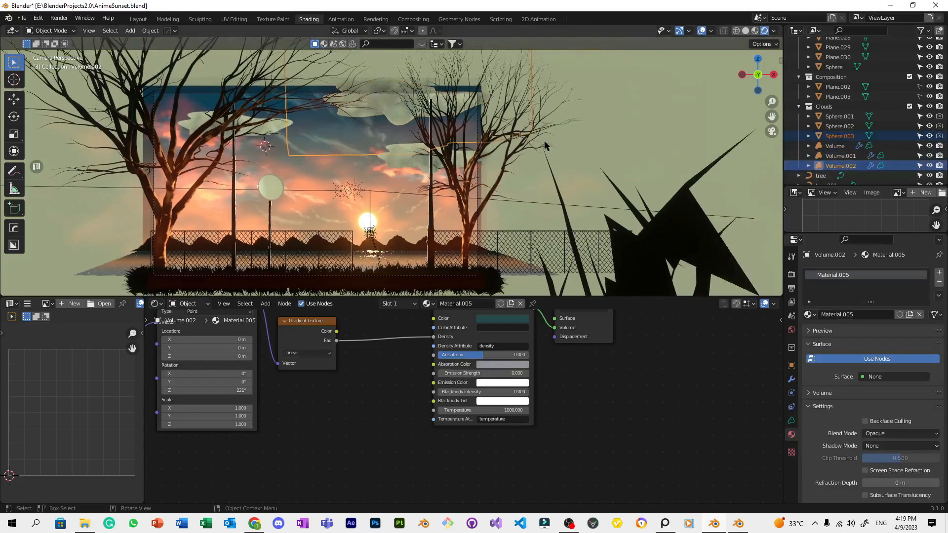
scroll(561, 159, "up", 2)
key("shift+d")
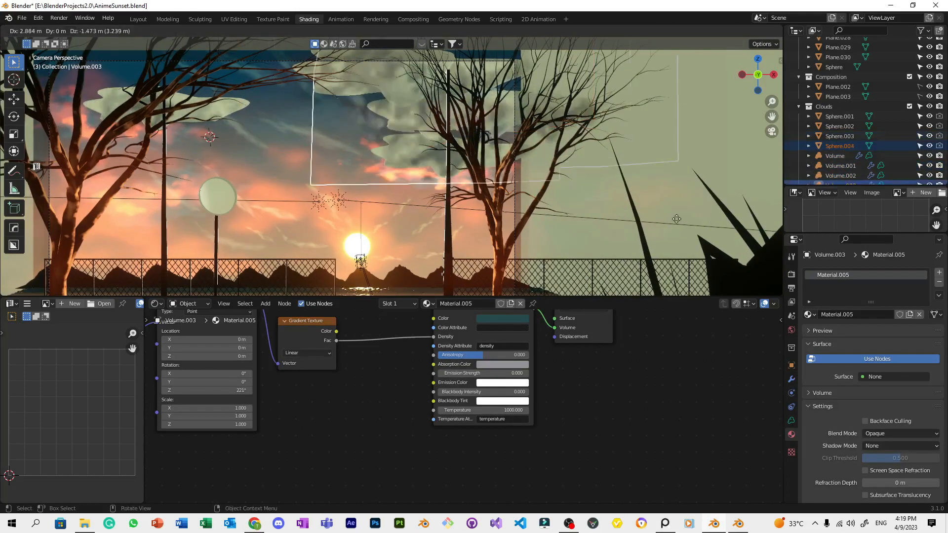
left_click(600, 174)
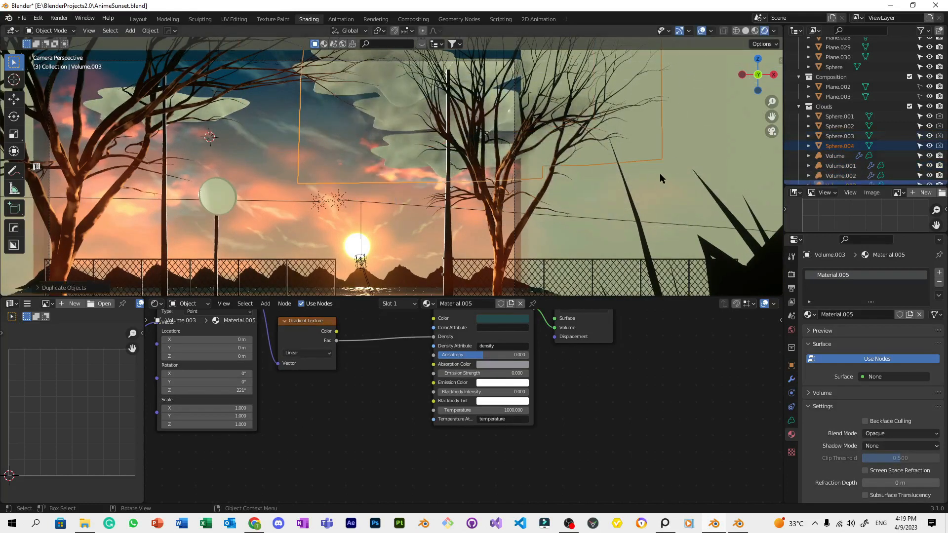
Move the duplicated sphere and volume about 1.1 m along the global Y axis, return to the camera view and save.
scroll(848, 154, "down", 1)
middle_click_drag(753, 135, 631, 156)
key("g")
key("y")
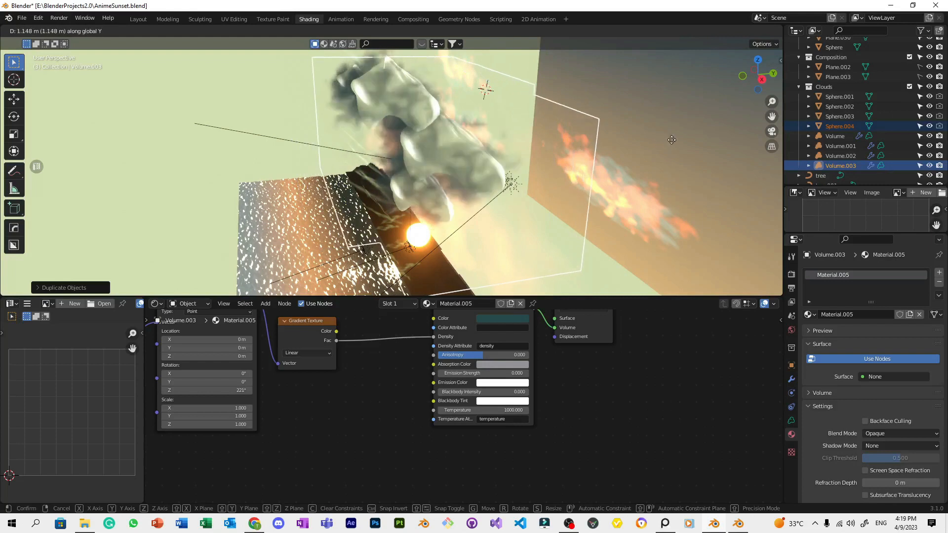
left_click(674, 138)
key("KP_0")
key("ctrl+s")
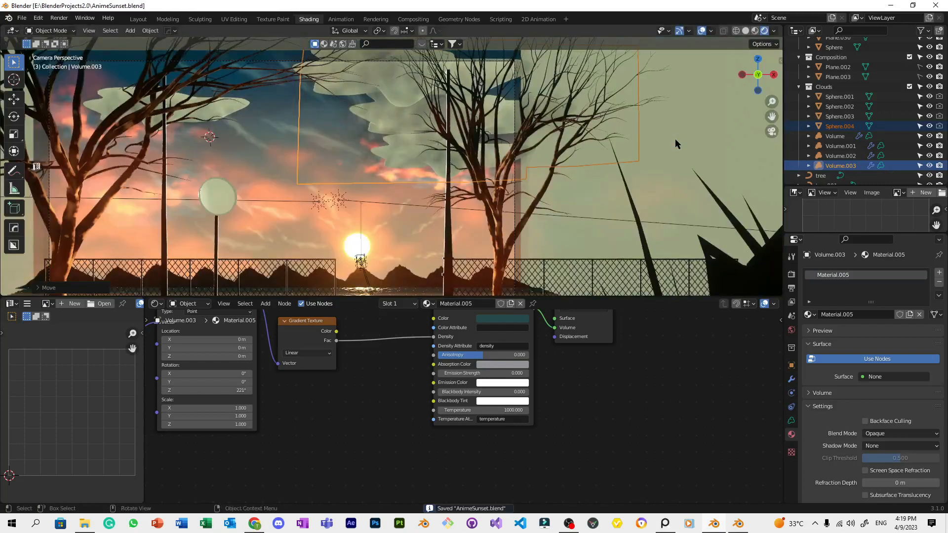
Scale down the duplicated sphere and volume and move them up and to the left in the sky.
key("s")
left_click(617, 123)
key("g")
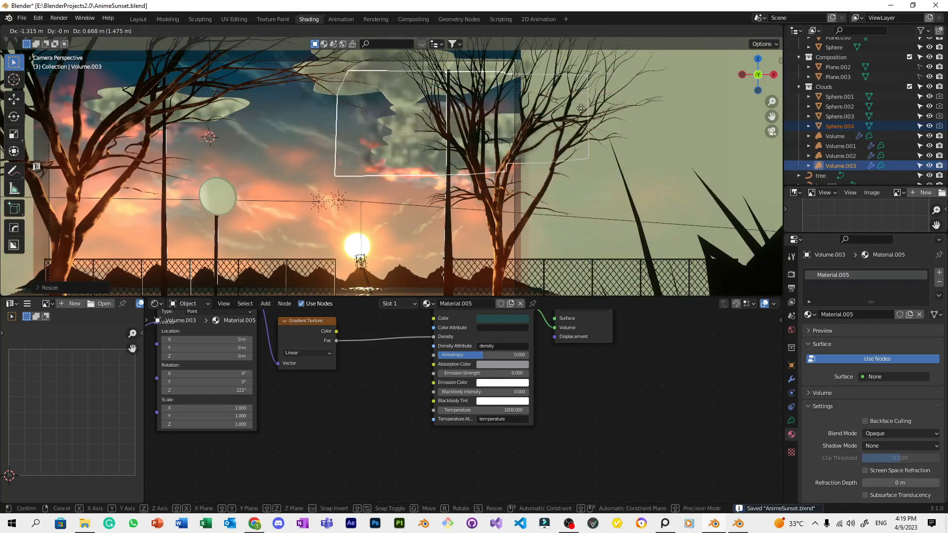
left_click(557, 99)
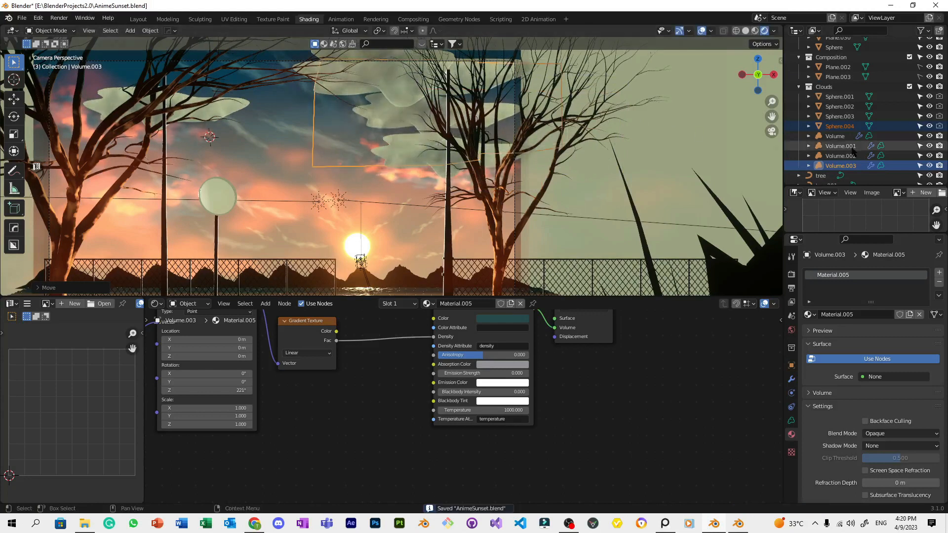
Hide Sphere.001 through Sphere.004 in the viewport and select Volume.003.
left_click(901, 138)
left_click_drag(929, 127, 929, 97)
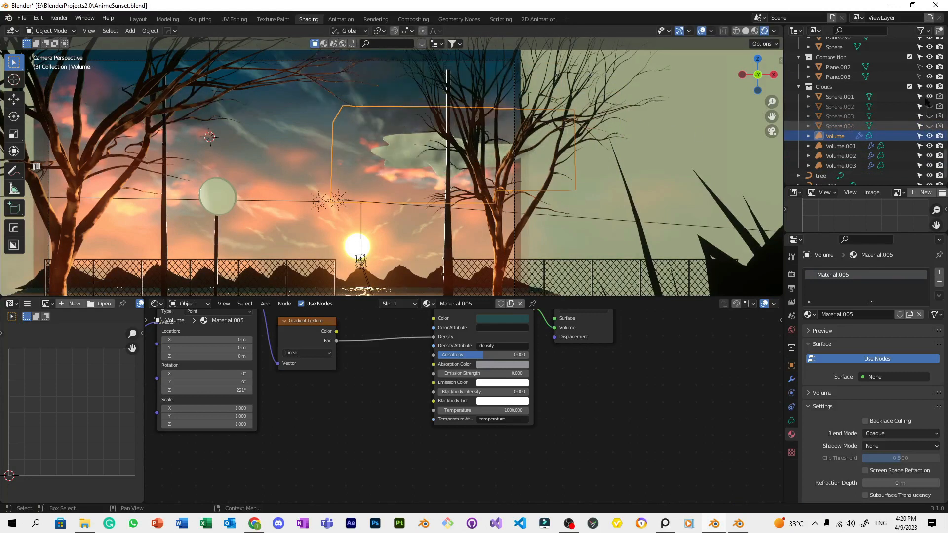
left_click(897, 128)
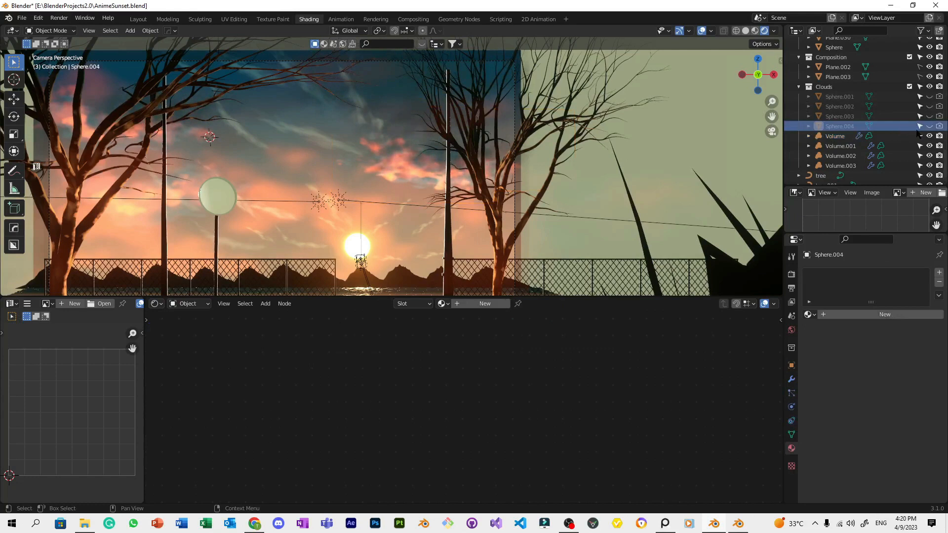
left_click(897, 165)
scroll(597, 390, "up", 1)
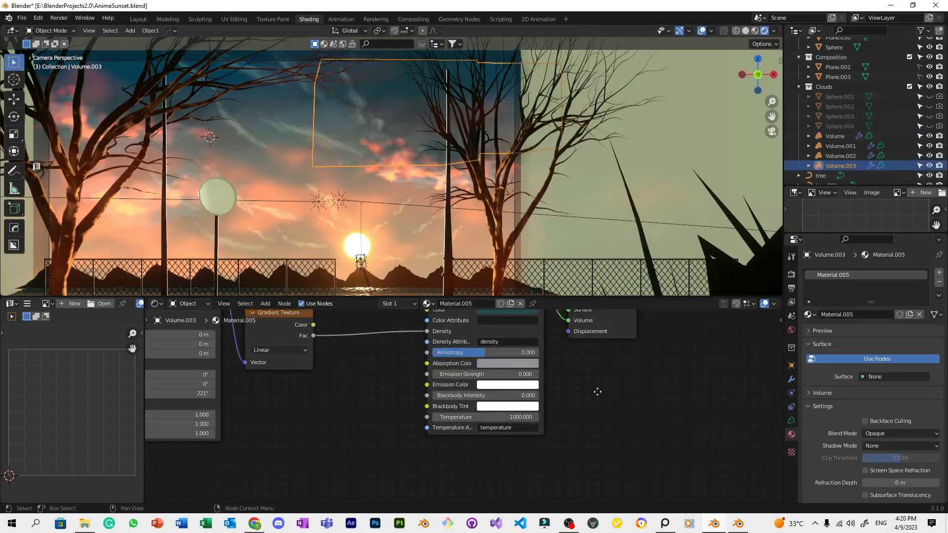
Try brightening the Principled Volume color of Material.005 to a value of 1.000, and undo it.
left_click(524, 382)
left_click_drag(557, 292, 557, 245)
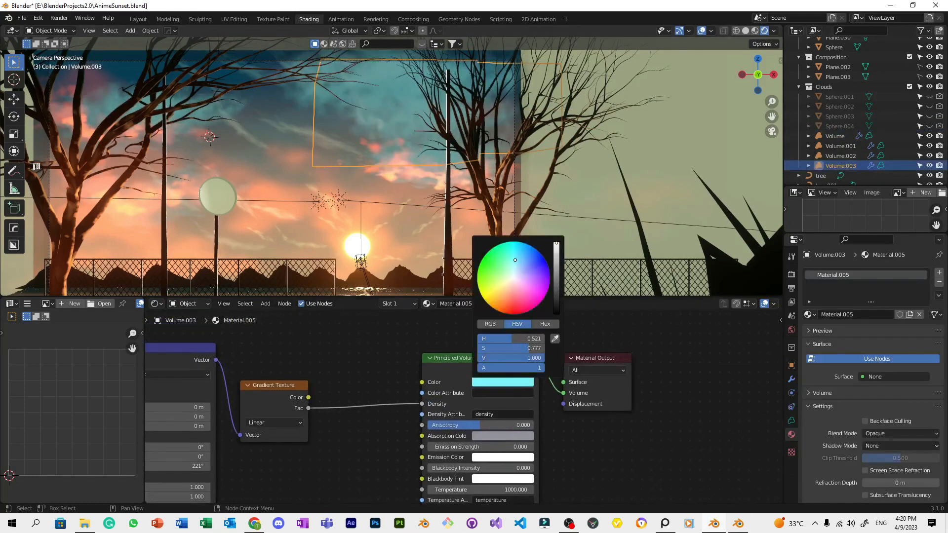
key("ctrl+z")
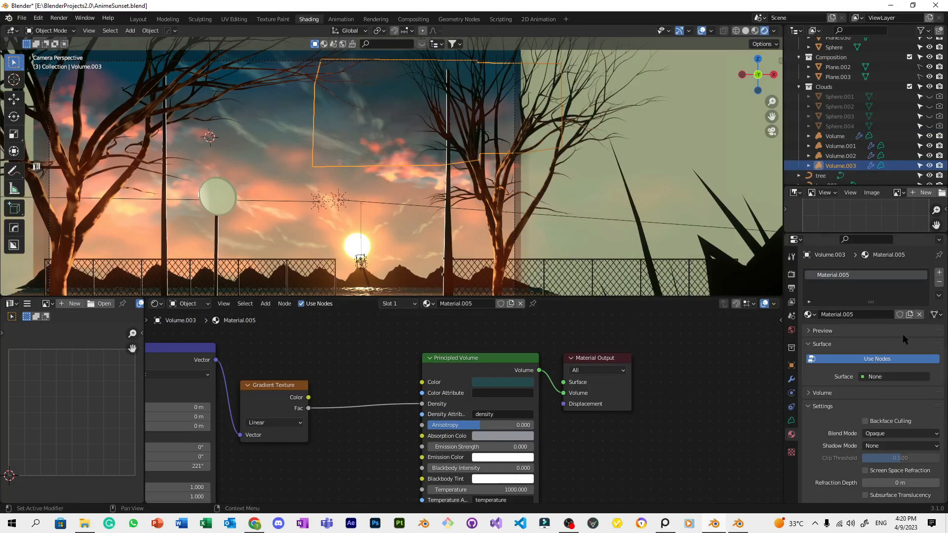
Give Volume.003 its own copy of Material.005, and briefly show Sphere.004 to check its placement before hiding it again.
left_click(910, 315)
left_click(861, 127)
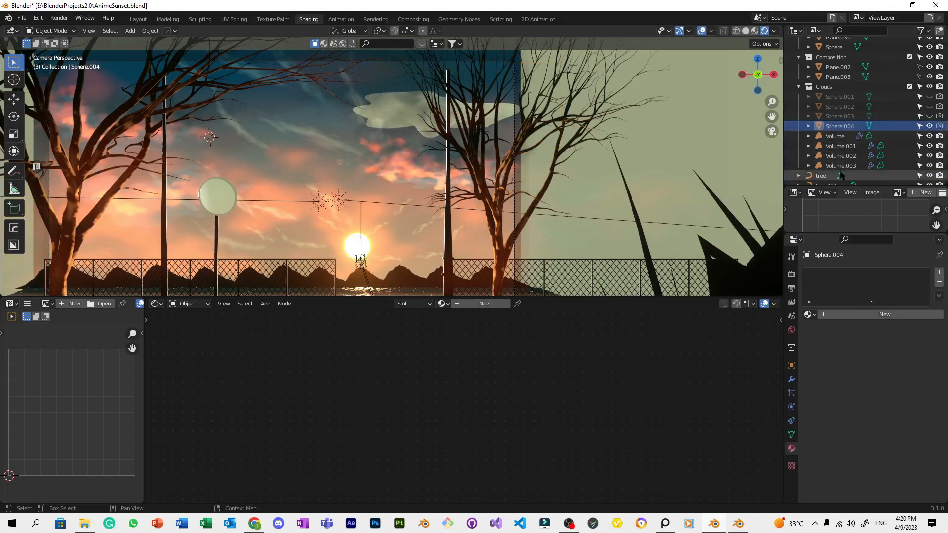
left_click(868, 165)
left_click(929, 126)
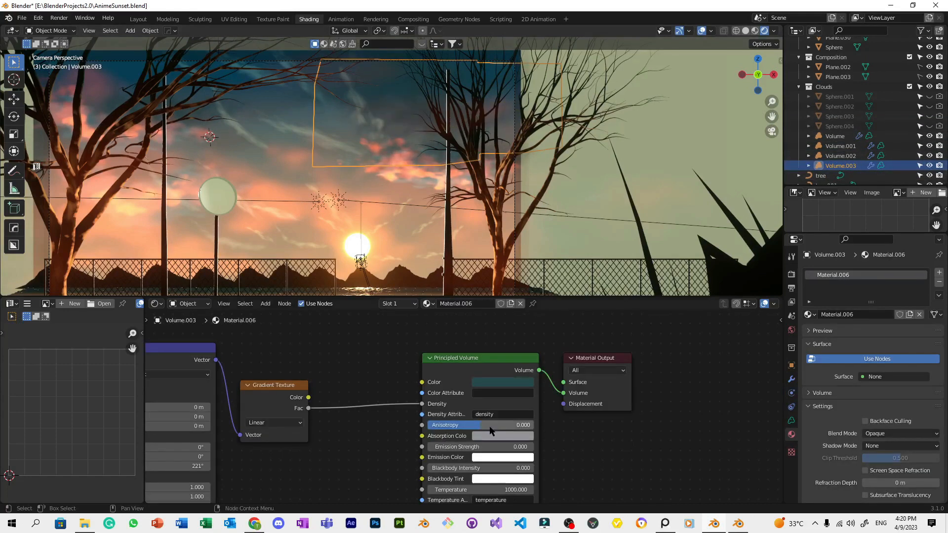
Try brightening the Principled Volume color of Material.006, and undo the change.
left_click(496, 382)
left_click_drag(547, 296, 546, 247)
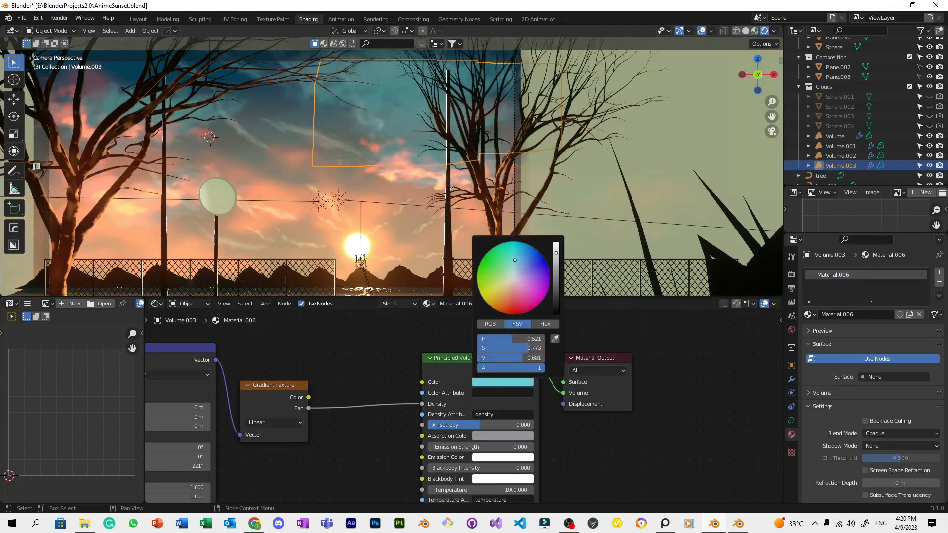
key("ctrl+z")
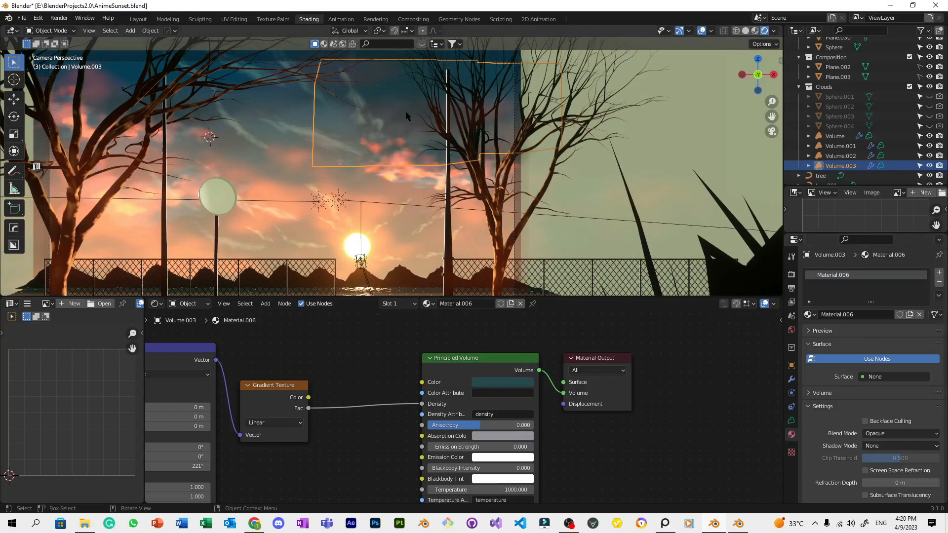
Add a second material slot to Volume.003 and create a new material in it.
scroll(591, 408, "down", 2)
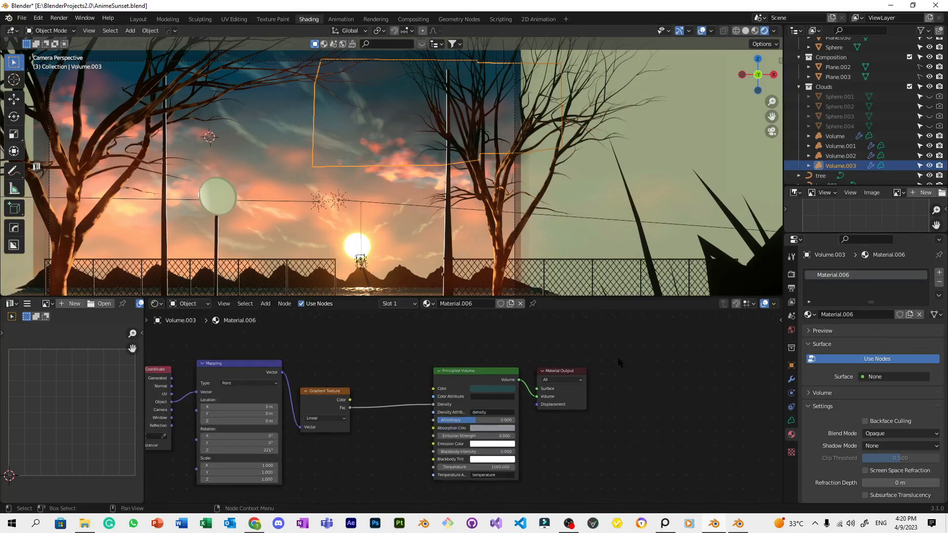
left_click(939, 274)
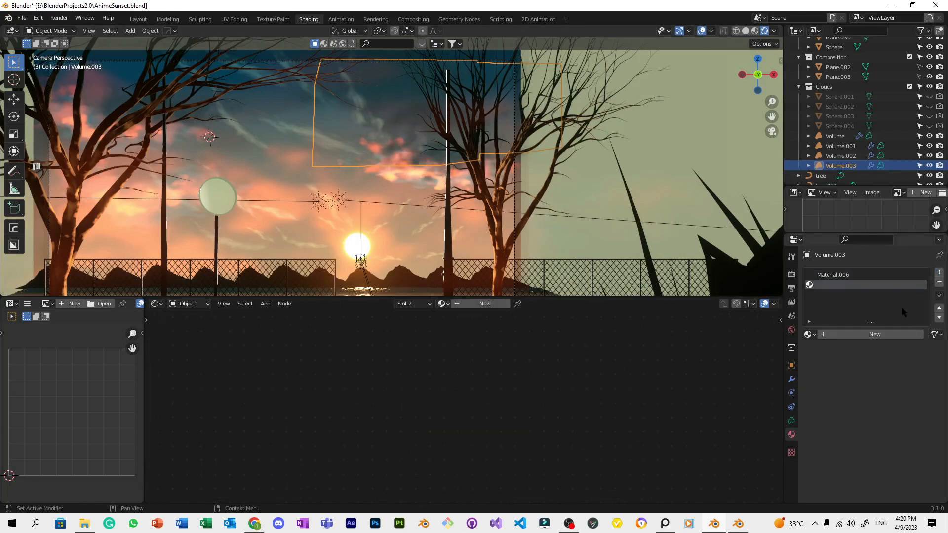
left_click(894, 336)
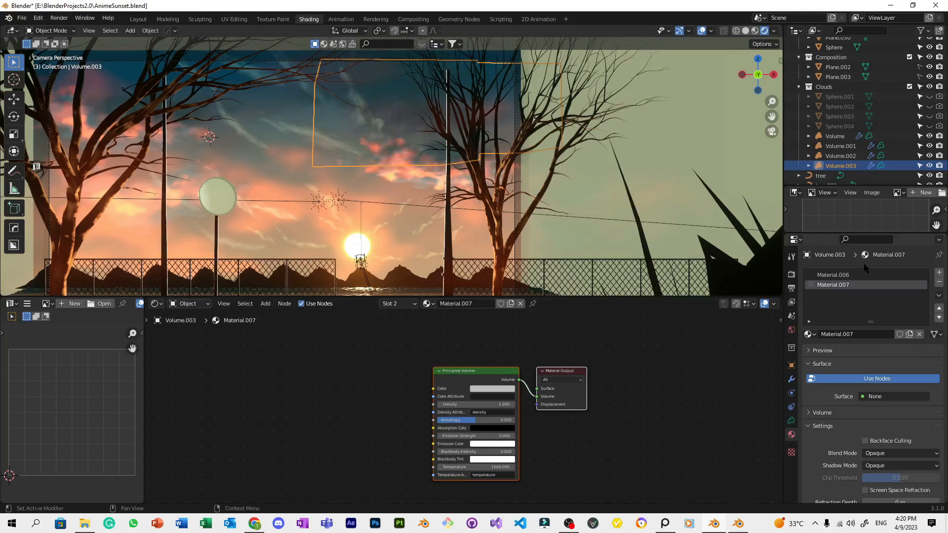
Replace Material.007's nodes with a copy of Material.006's complete node setup, and remove the Material.006 slot from Volume.003.
left_click(834, 275)
key("a")
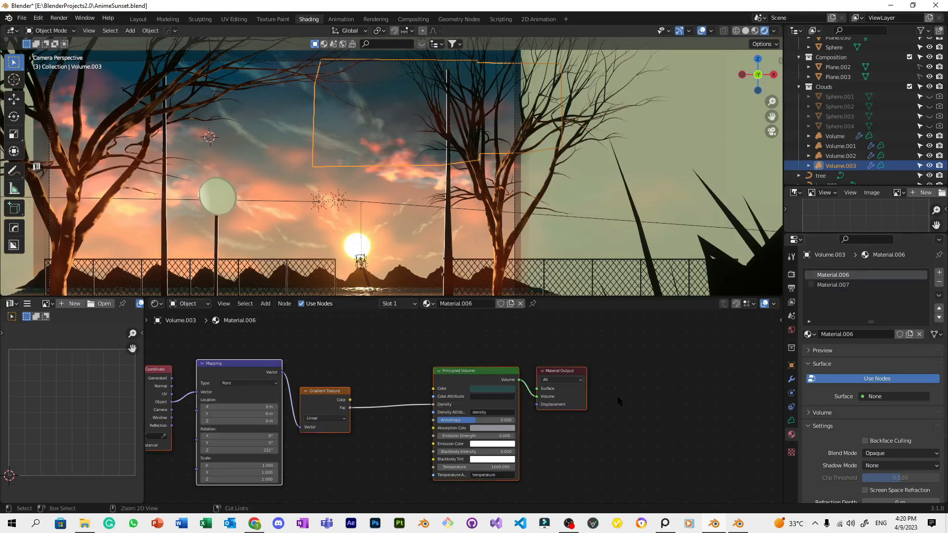
left_click(843, 287)
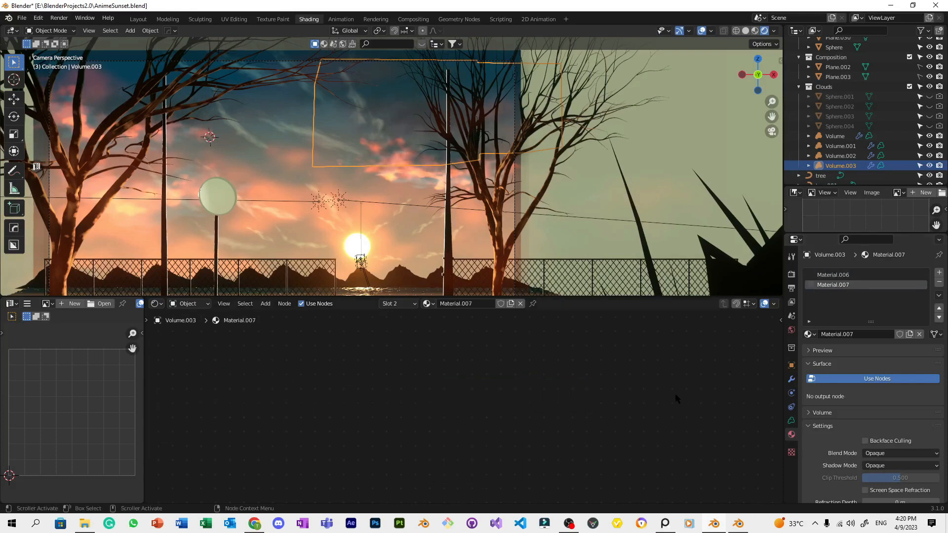
key("ctrl+v")
left_click(833, 274)
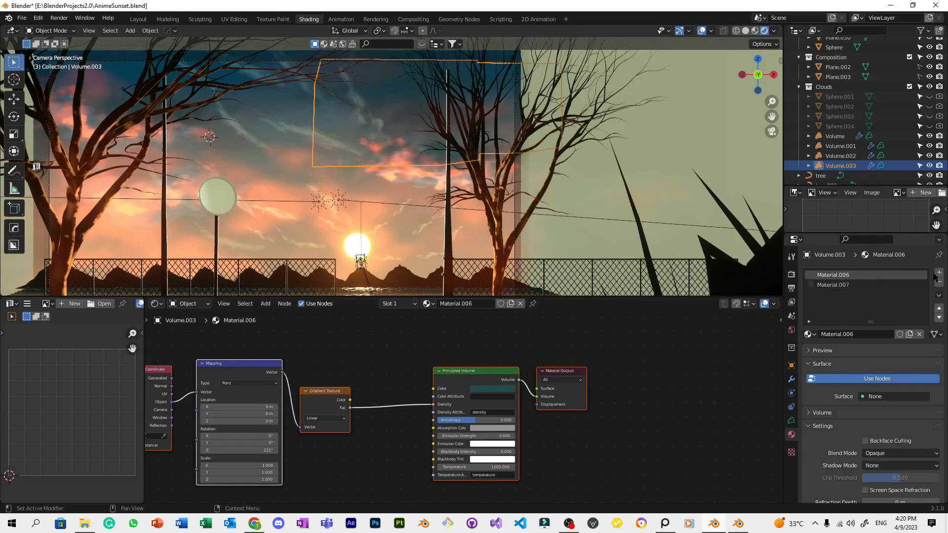
left_click(939, 282)
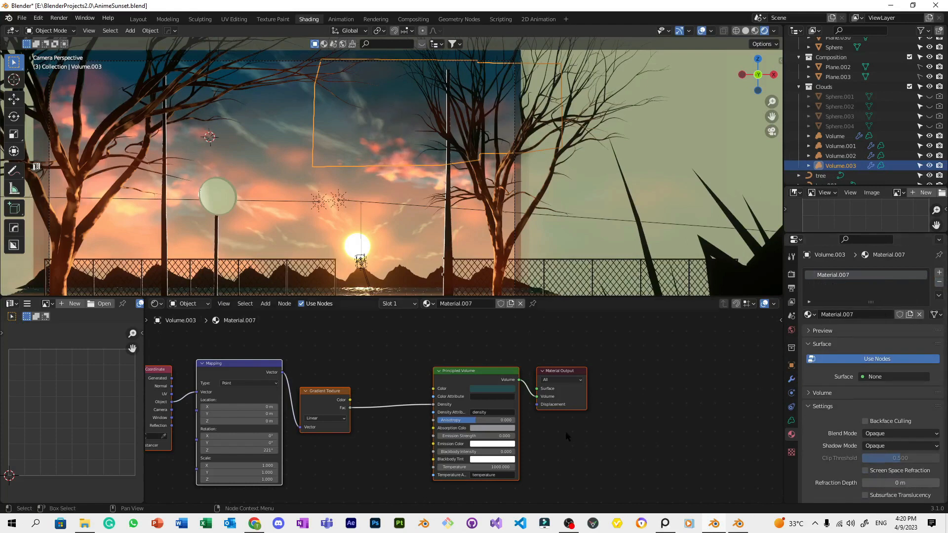
Try brightening the Principled Volume color of Material.007 to a light teal, and undo the change.
scroll(567, 437, "up", 1)
left_click(511, 385)
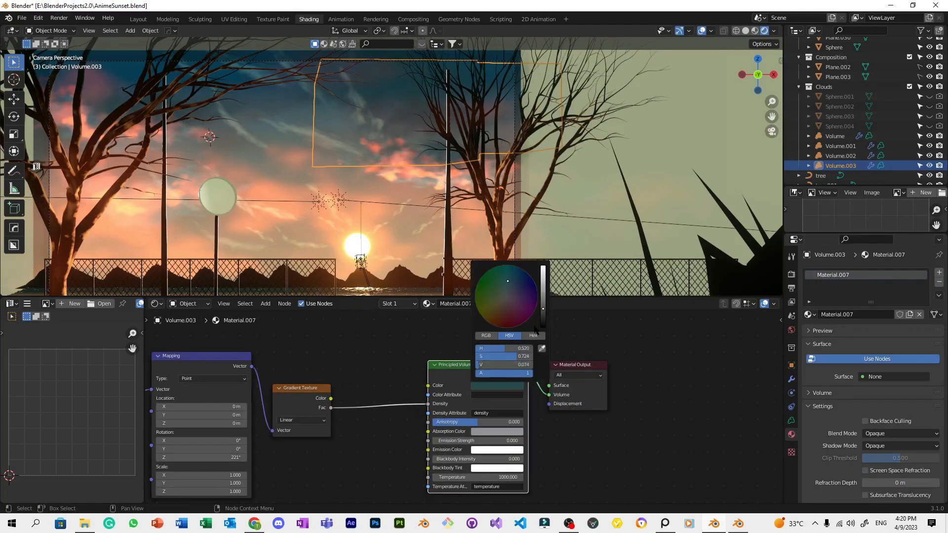
left_click_drag(543, 308, 543, 279)
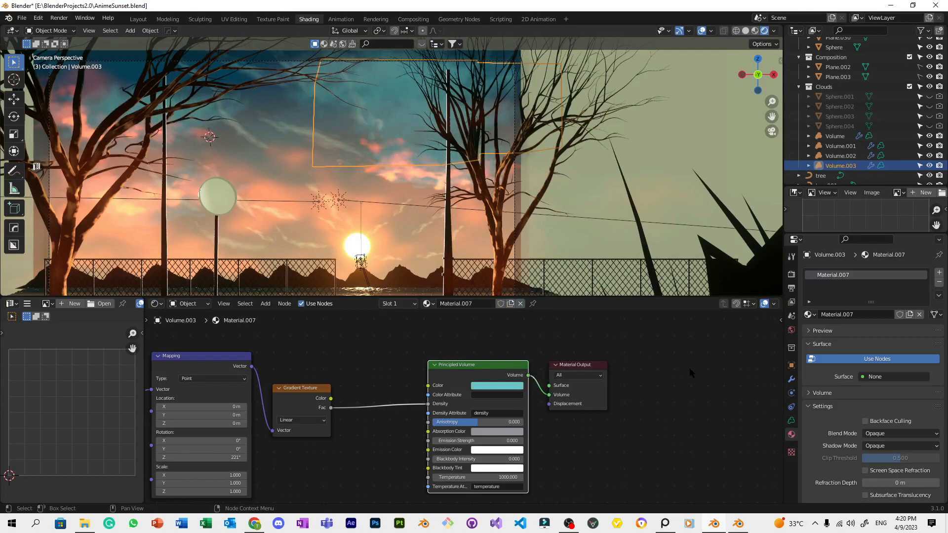
key("ctrl+z")
scroll(672, 371, "down", 2)
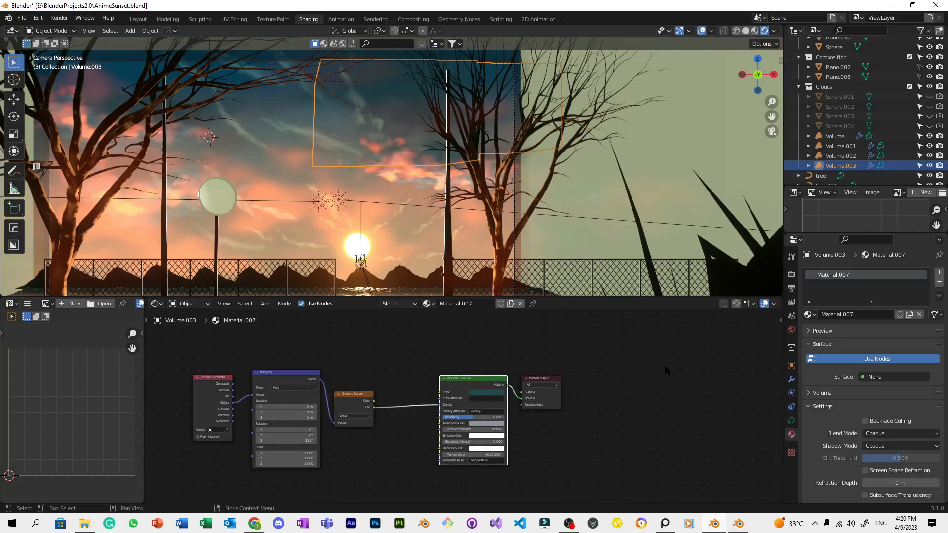
Examine Volume.003's volume data settings, its Mesh to Volume and Volume Displace modifiers, and its material slot.
left_click(791, 421)
scroll(816, 422, "down", 1)
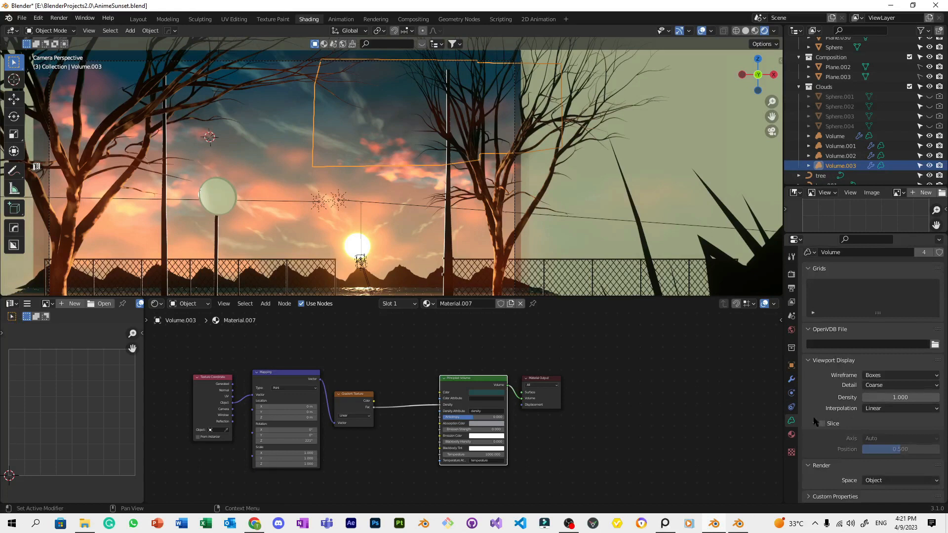
left_click(791, 379)
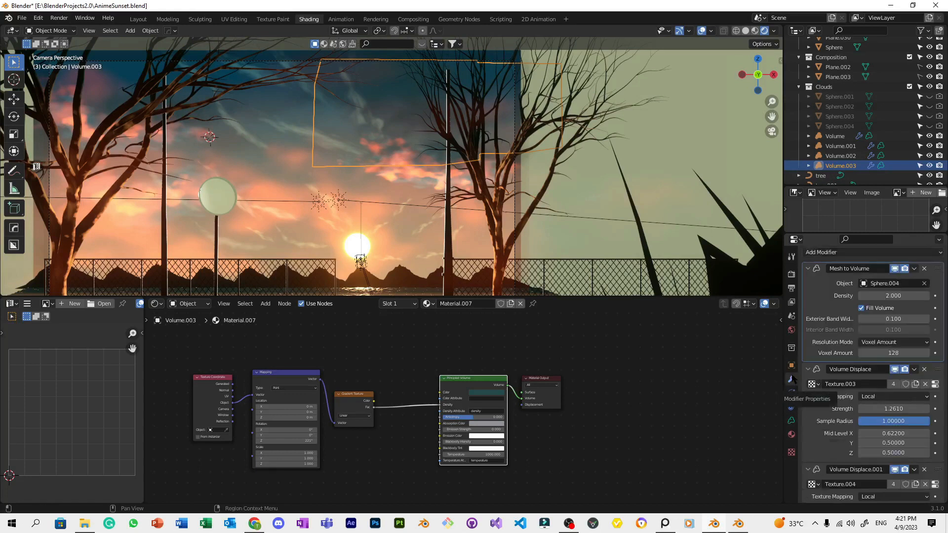
scroll(861, 410, "up", 1)
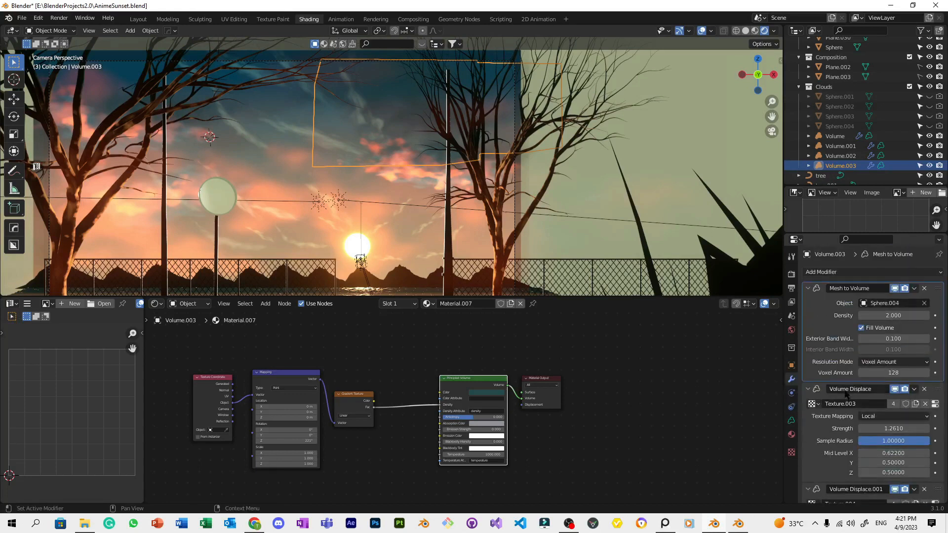
scroll(843, 378, "down", 9)
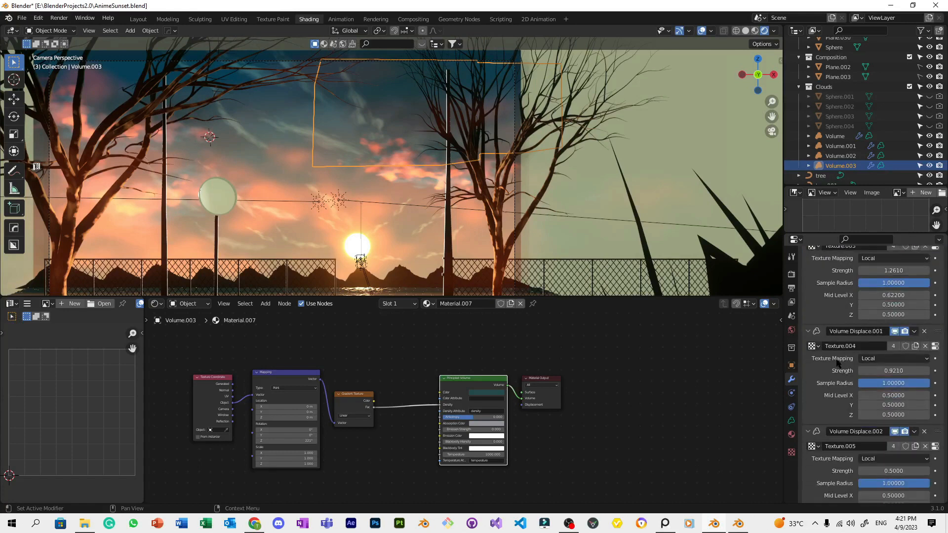
scroll(854, 379, "up", 9)
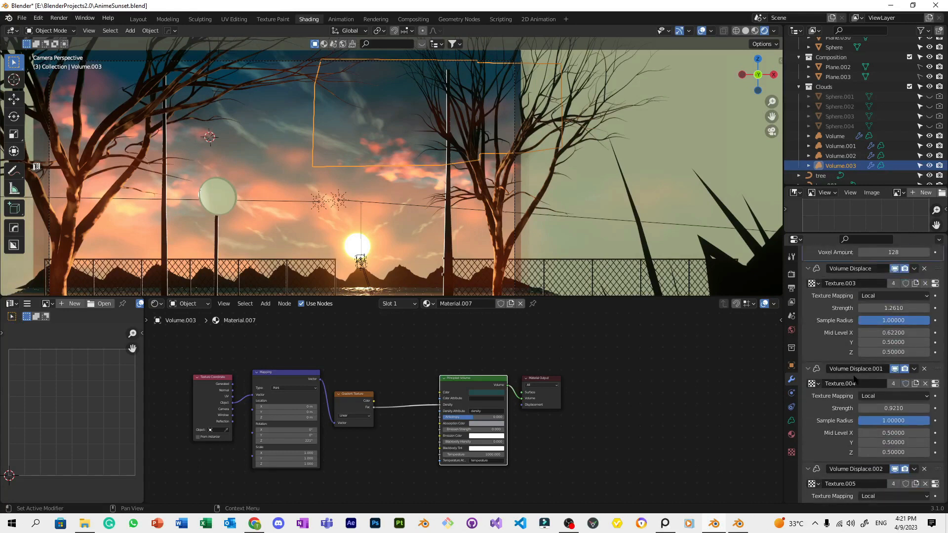
left_click(791, 434)
left_click(792, 421)
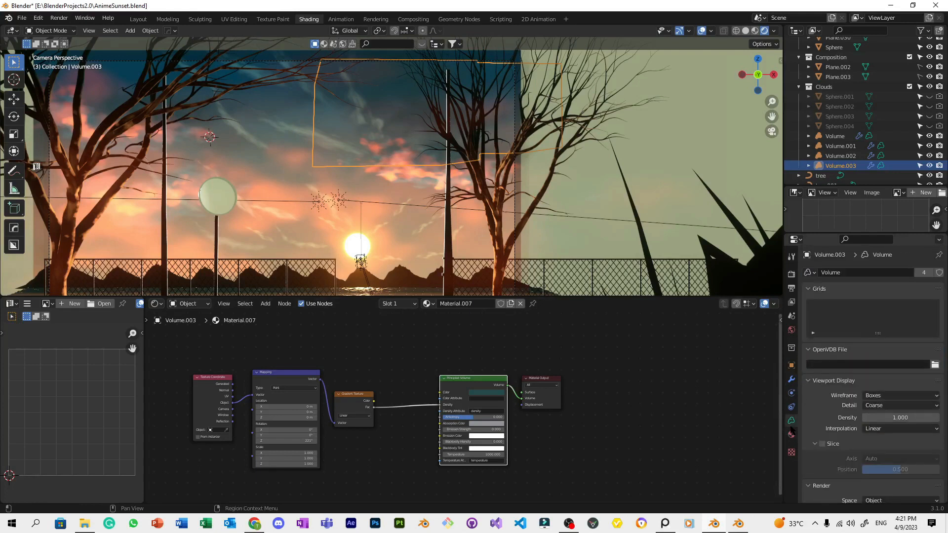
left_click(792, 435)
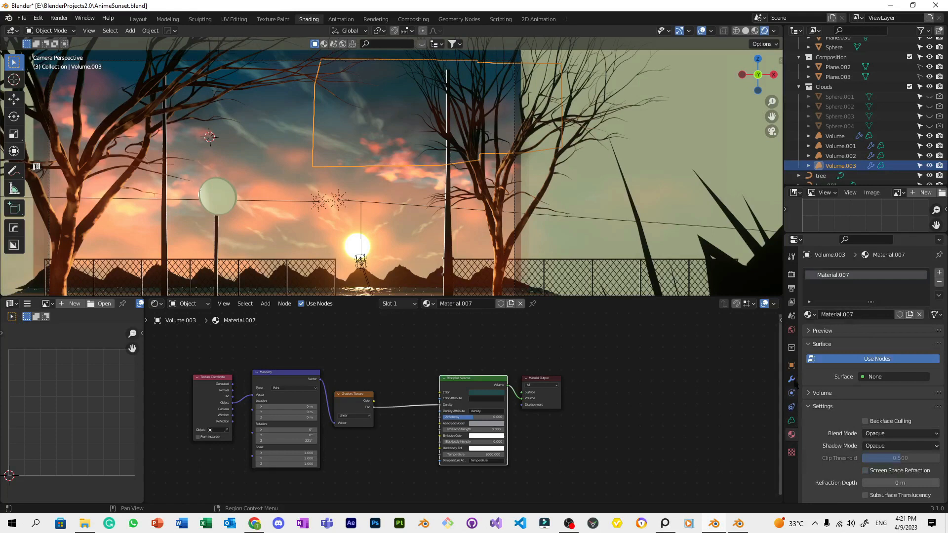
Try a light grey Principled Volume color in Material.007, check the whole scene, and undo the change.
scroll(493, 395, "up", 2)
left_click(506, 388)
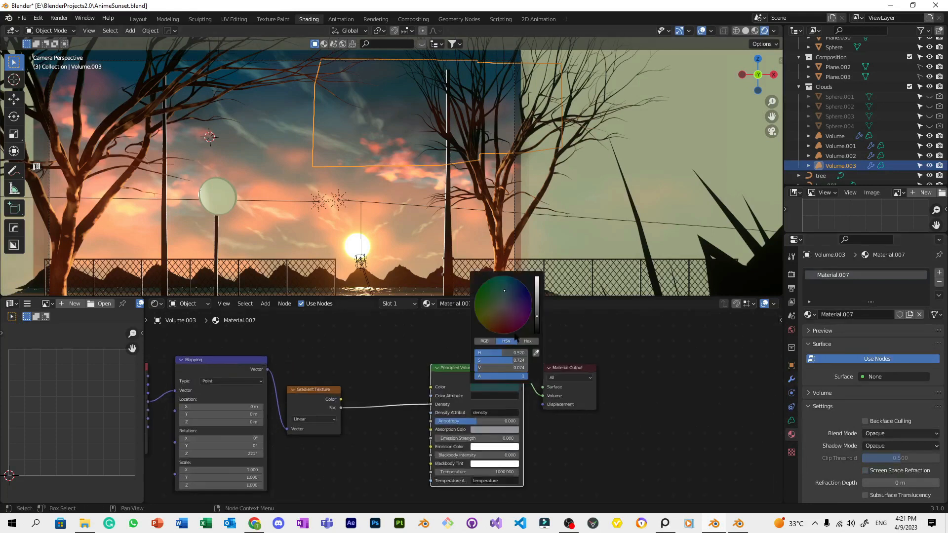
mouse_move(504, 361)
left_mouse_down()
mouse_move(482, 369)
mouse_move(503, 368)
left_mouse_up()
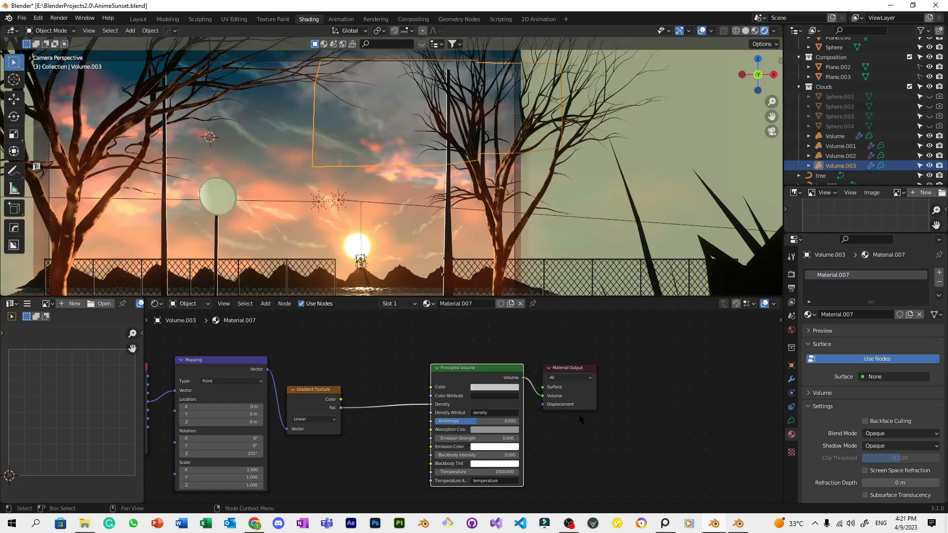
scroll(586, 337, "down", 2)
scroll(572, 210, "down", 3)
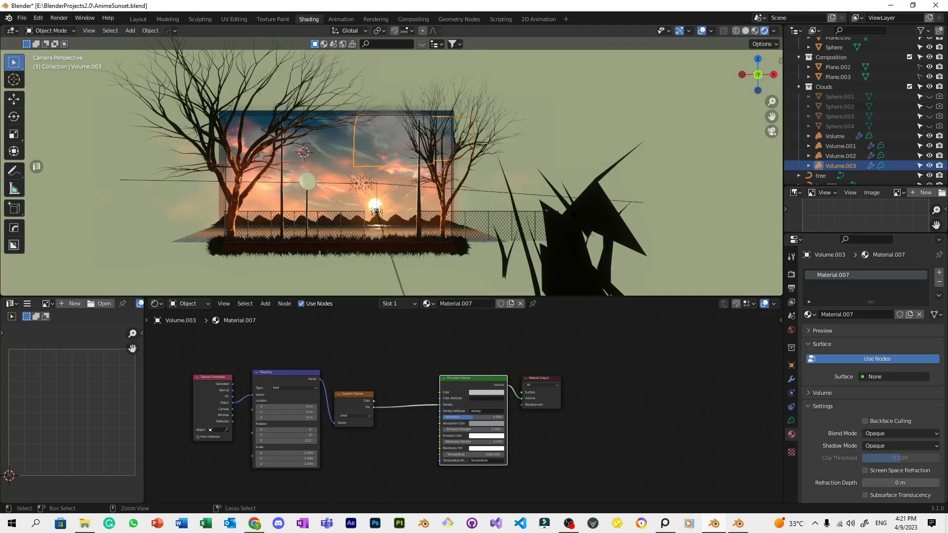
key("ctrl+z")
scroll(575, 191, "up", 2)
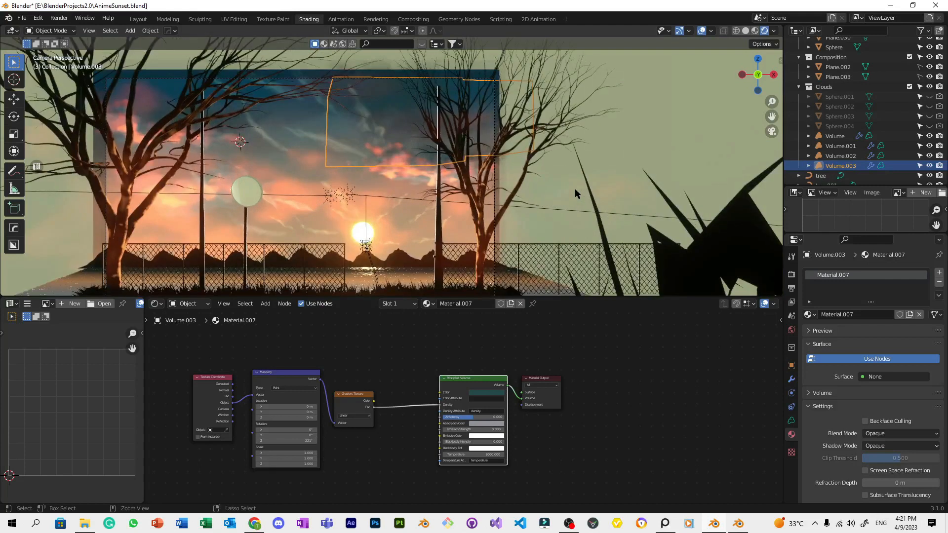
Save the file, then briefly hide Volume.003 and try moving it to check its effect on the sky.
key("ctrl+s")
key("h")
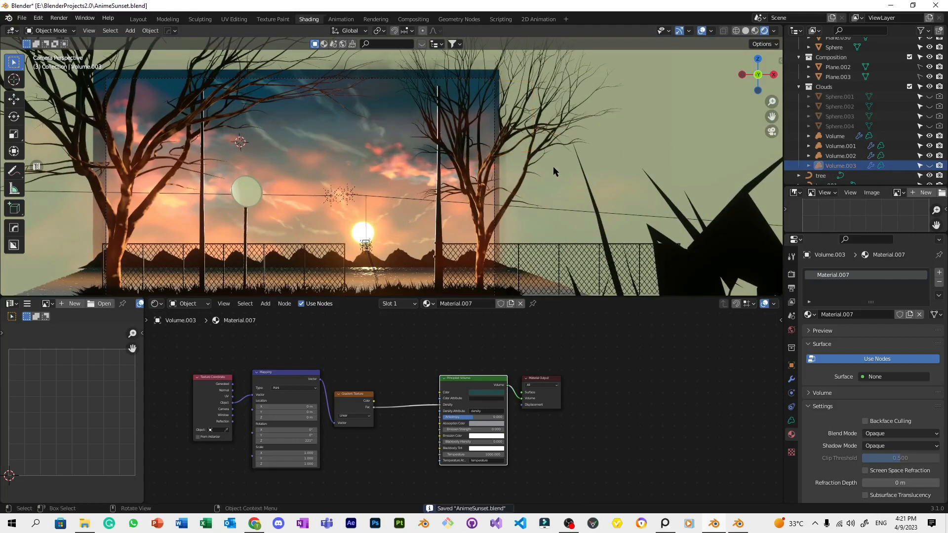
key("alt+h")
key("g")
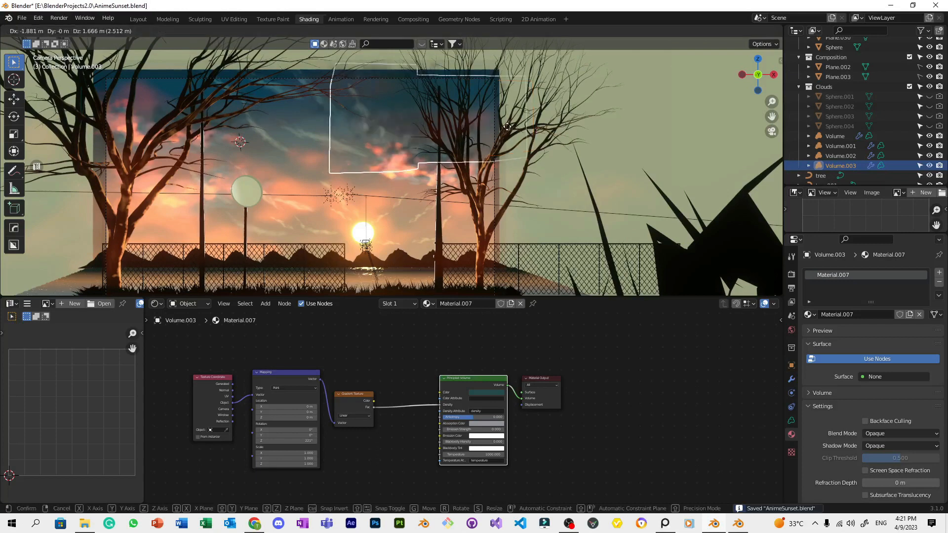
left_click(428, 159)
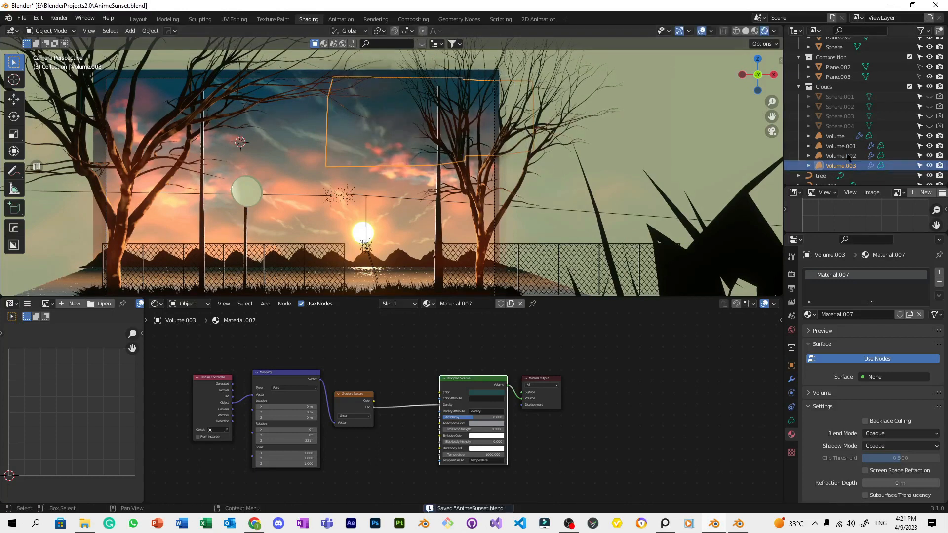
Show Sphere.004 in the viewport and give Volume.003 its own copy of Material.007.
left_click(839, 126)
left_click(929, 127)
left_click(855, 166)
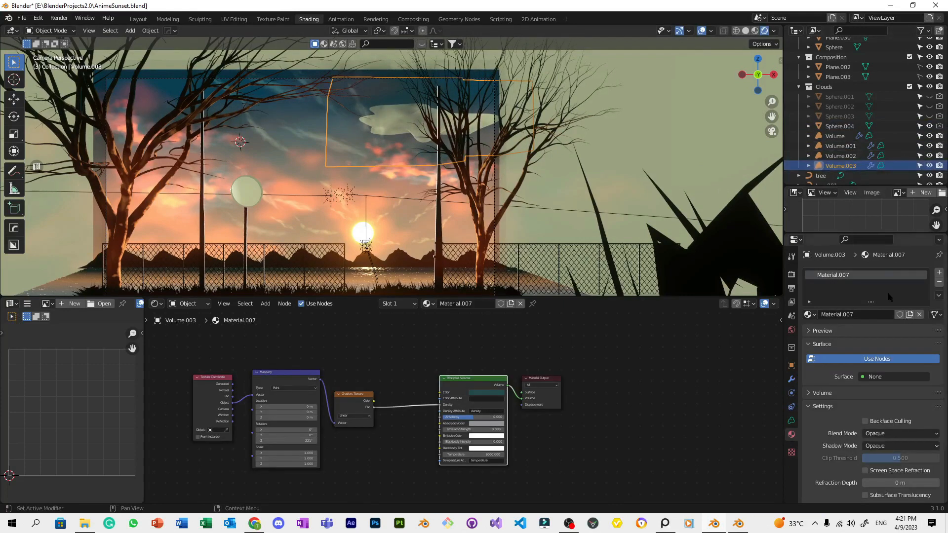
left_click(840, 128)
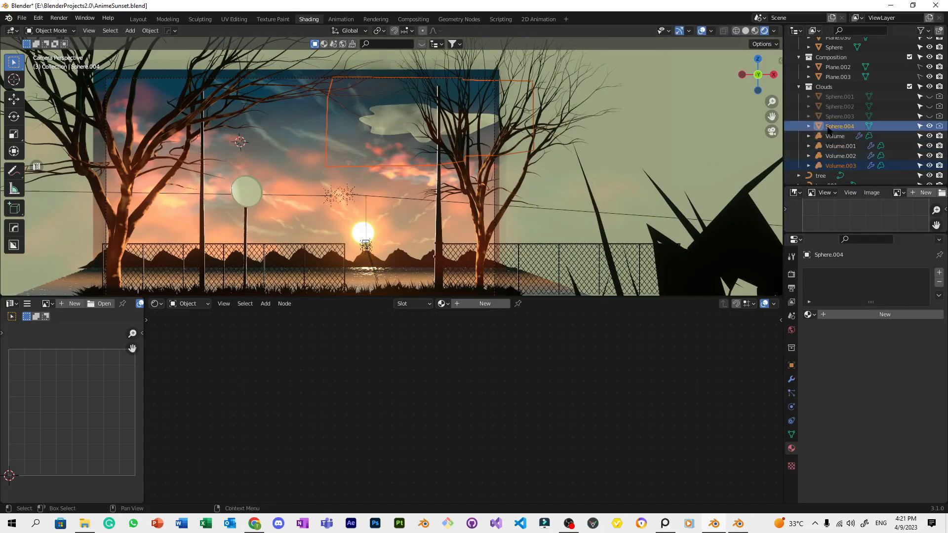
left_click(839, 167, "ctrl")
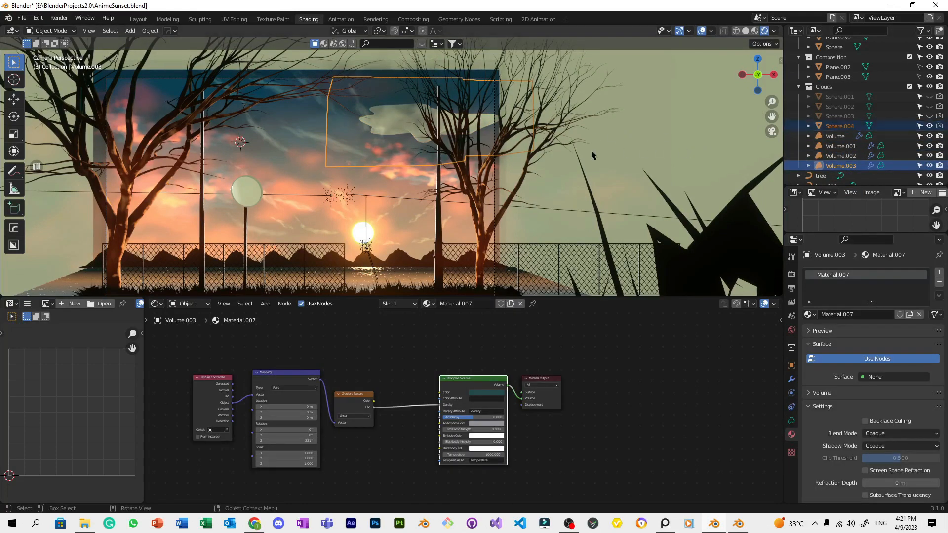
left_click(910, 314)
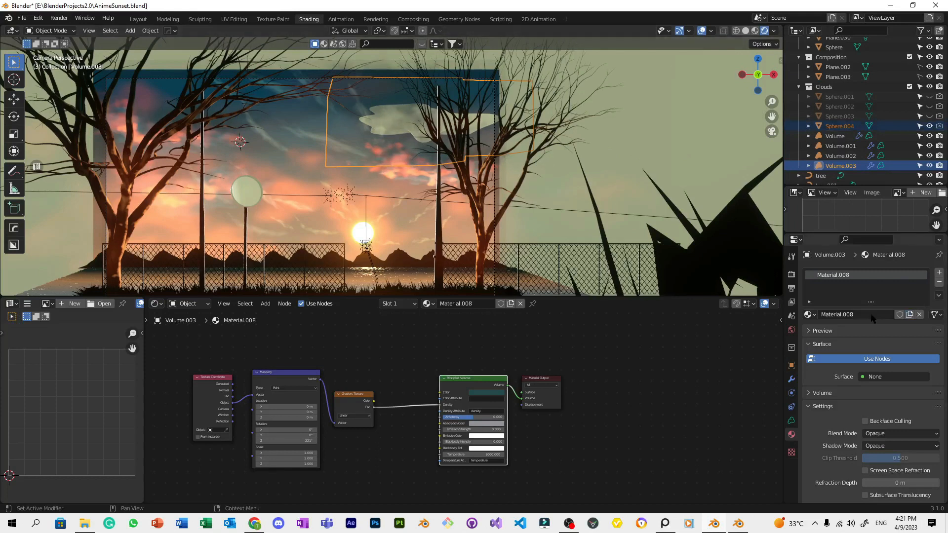
Assign the existing Background material to Sphere.004 and inspect the cloud shape against the sky.
left_click(840, 127)
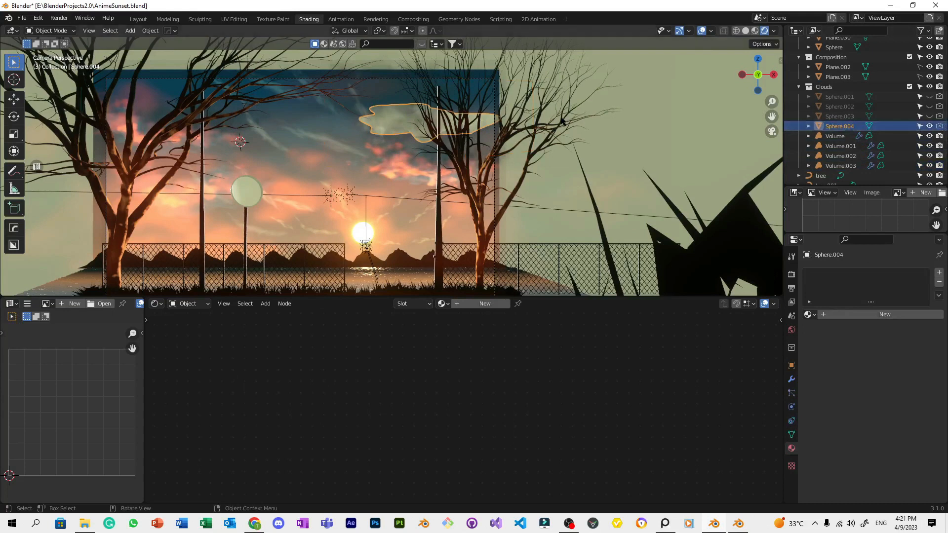
key("Tab")
key("a")
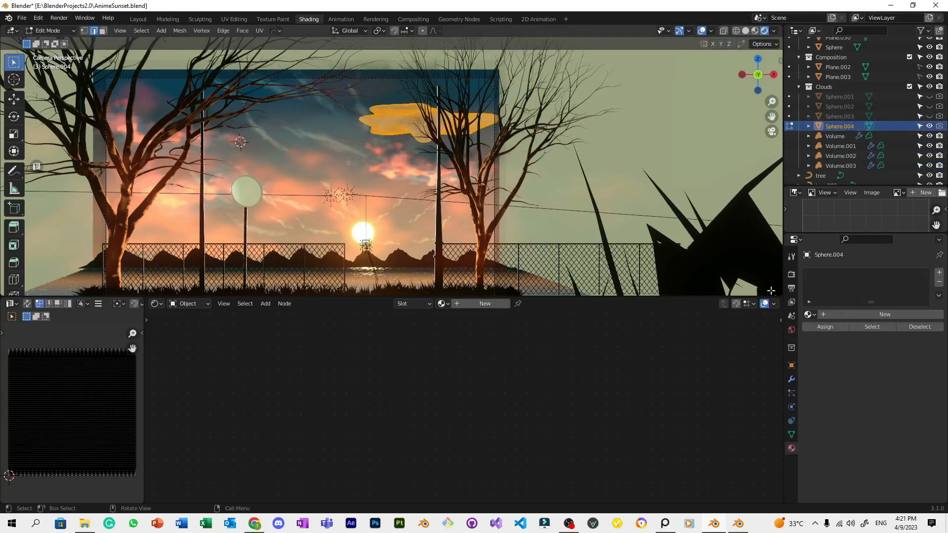
left_click(808, 315)
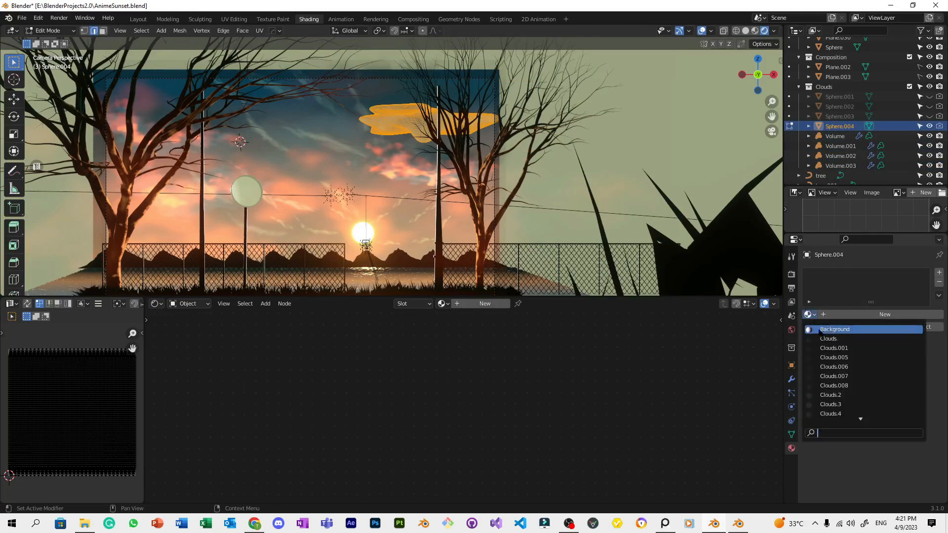
left_click(820, 329)
key("Tab")
scroll(568, 147, "up", 4)
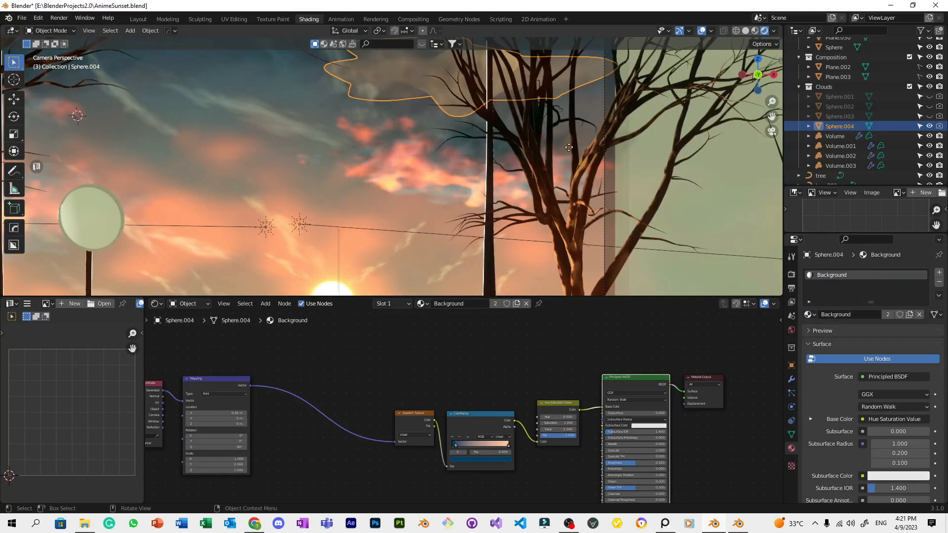
scroll(569, 148, "down", 4)
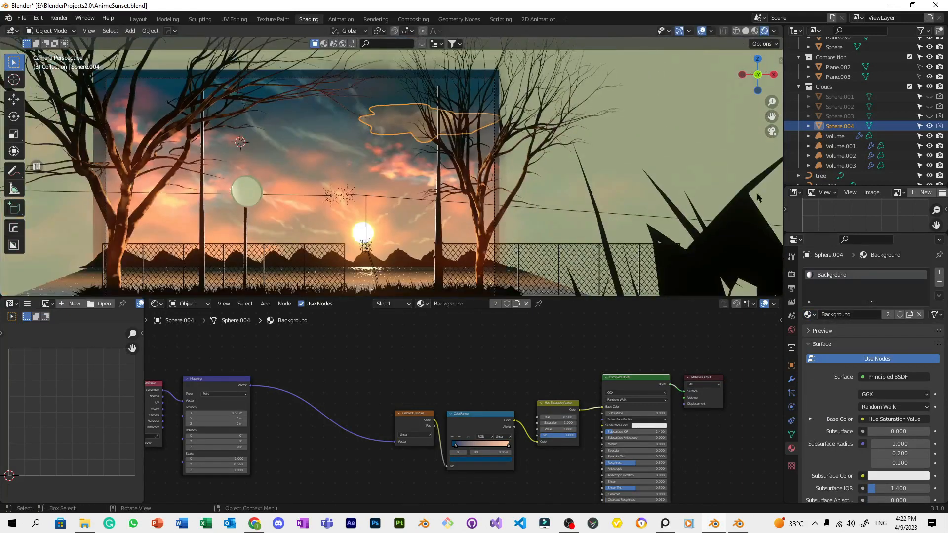
Hide Sphere.004 in the viewport, save the file, and check the whole sunset composition.
left_click(929, 126)
key("ctrl+s")
scroll(391, 167, "down", 4)
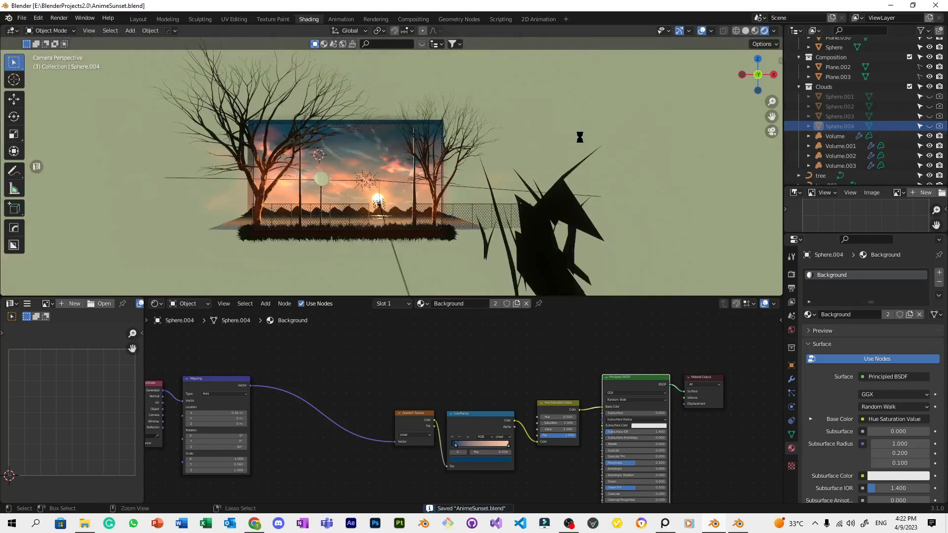
scroll(550, 133, "up", 3)
middle_click_drag(522, 140, 617, 146, "shift")
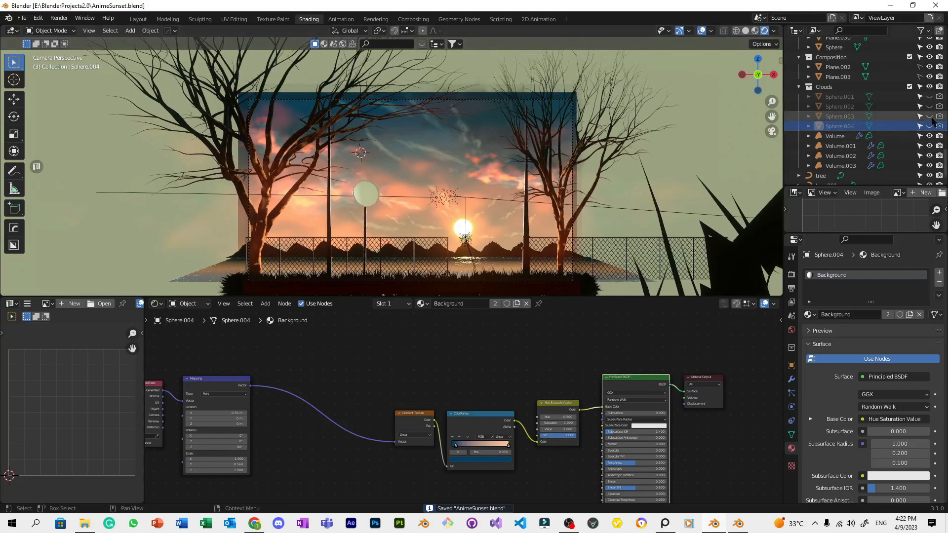
Show Sphere.004 in the viewport and duplicate it three times, placing the copies across the upper-left part of the sky.
left_click(929, 126)
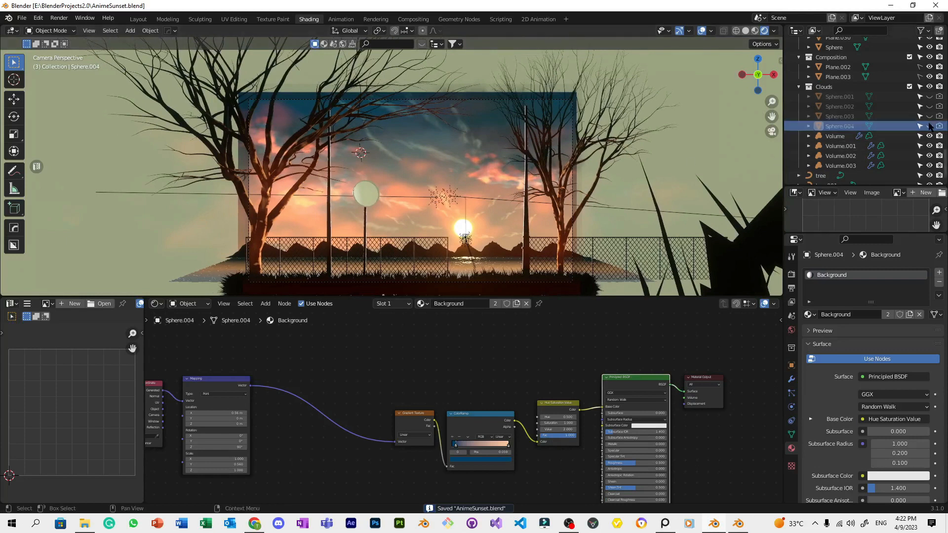
left_click(853, 165, "shift")
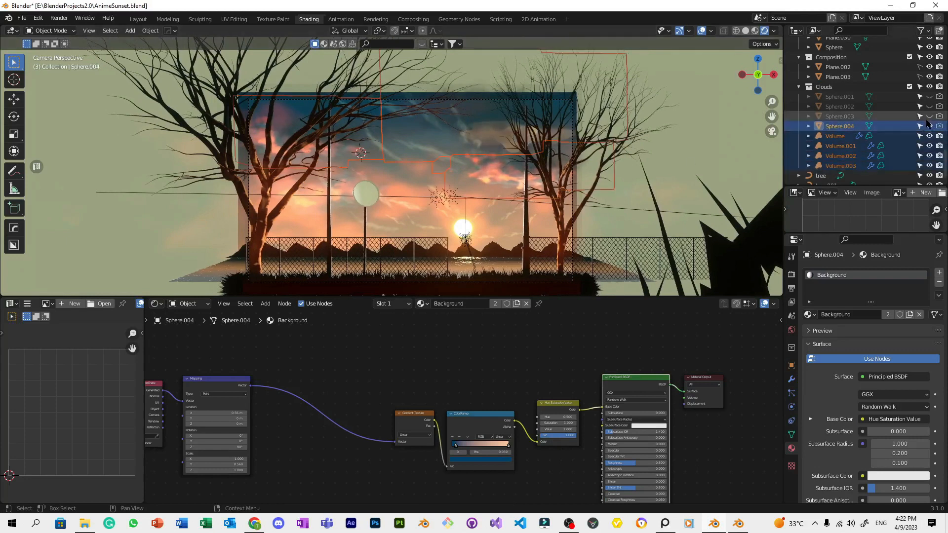
left_click(842, 165)
left_click(884, 127, "ctrl")
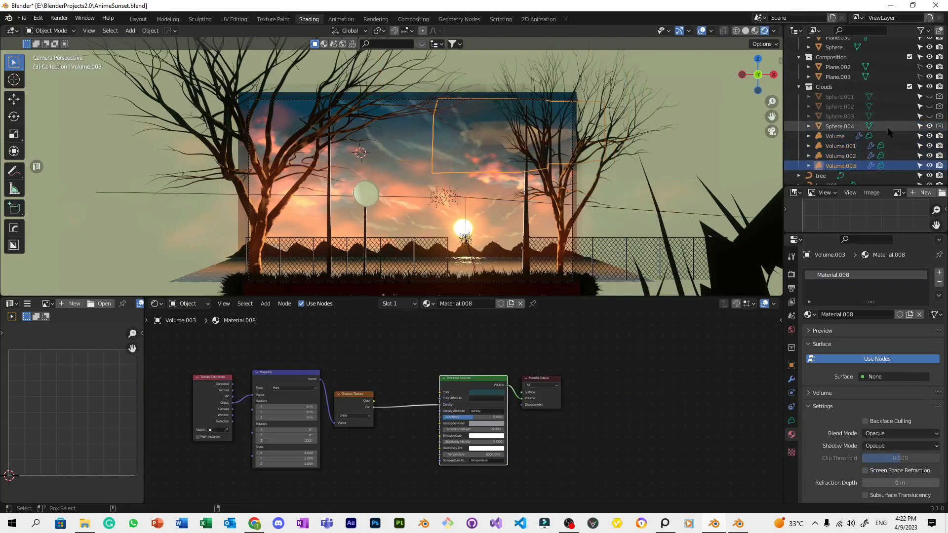
key("shift+d")
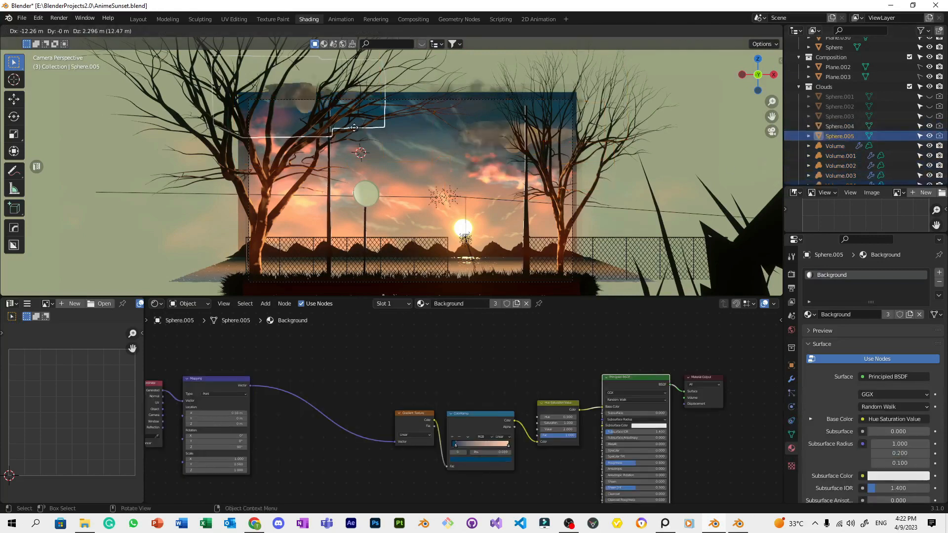
left_click(414, 140)
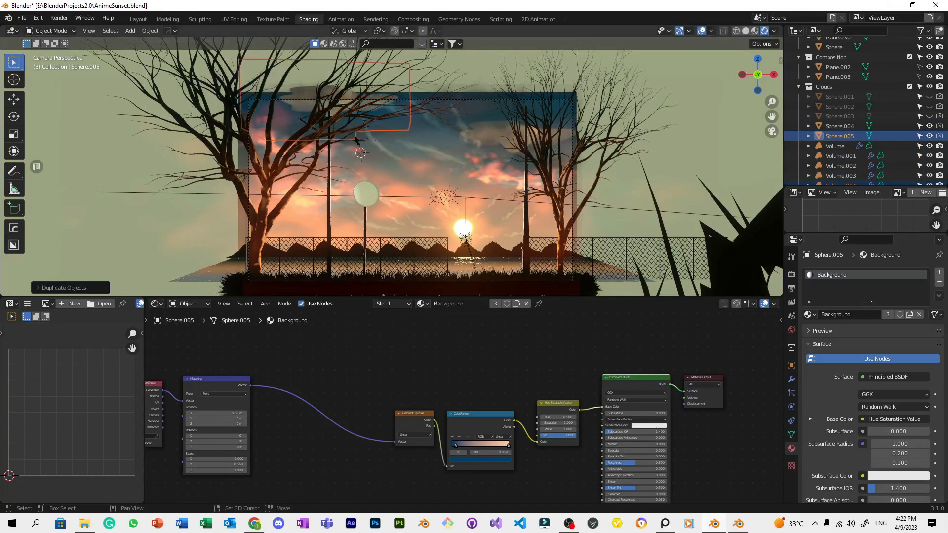
key("shift+d")
left_click(320, 146)
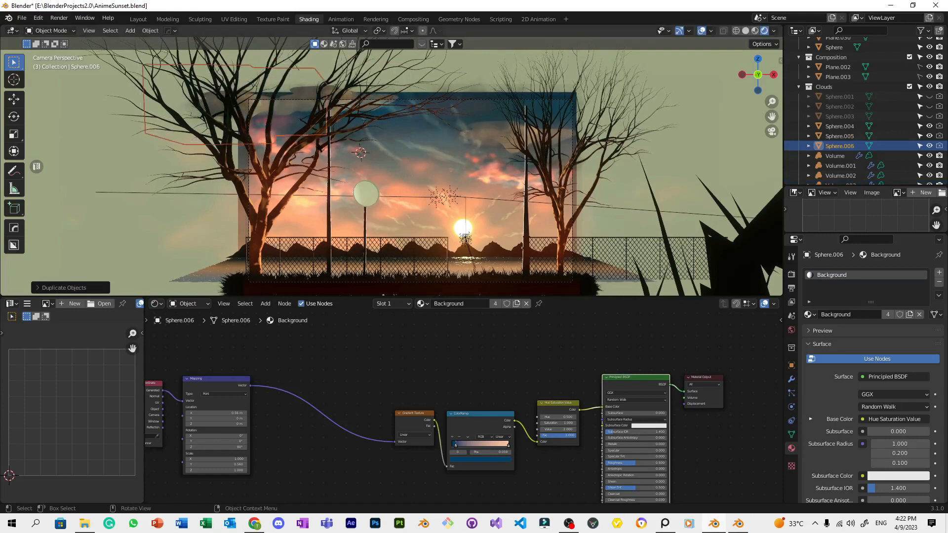
key("shift+d")
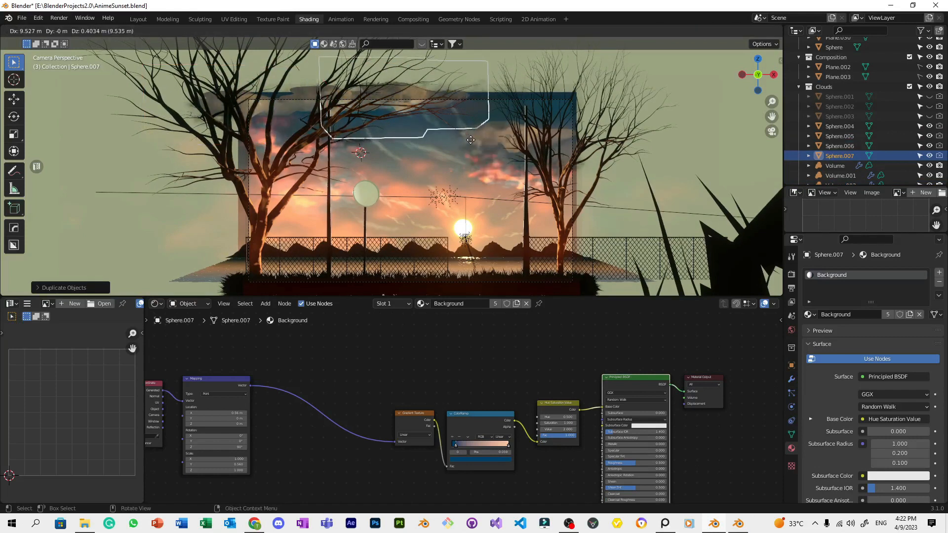
left_click(471, 143)
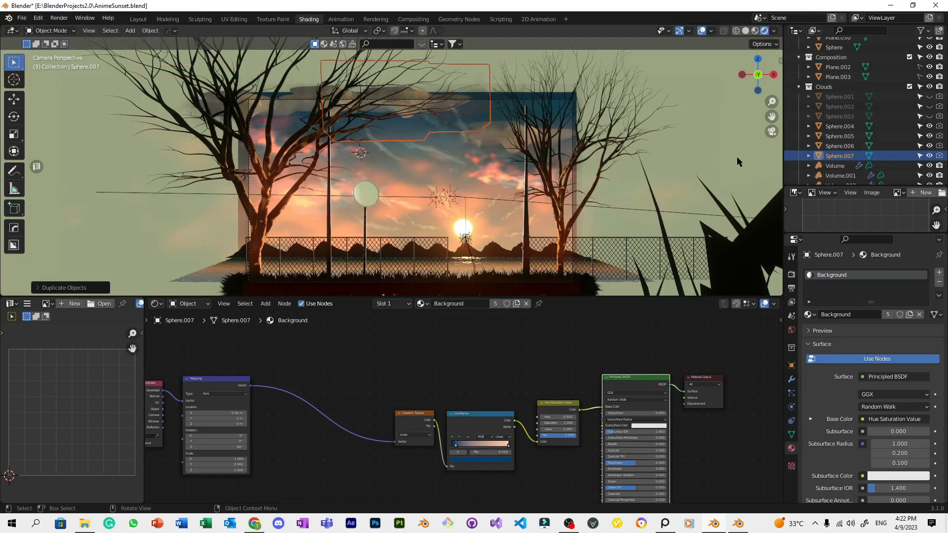
Hide Sphere.004 through Sphere.007 in the viewport, save the file, and check the sunset composition.
left_click_drag(929, 126, 921, 159)
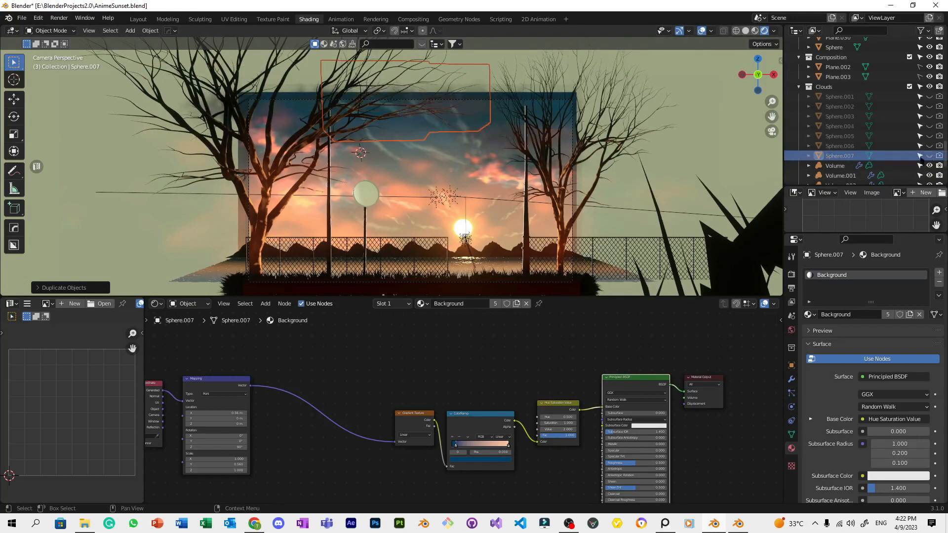
left_click(683, 111)
scroll(678, 127, "down", 4)
scroll(659, 144, "up", 3)
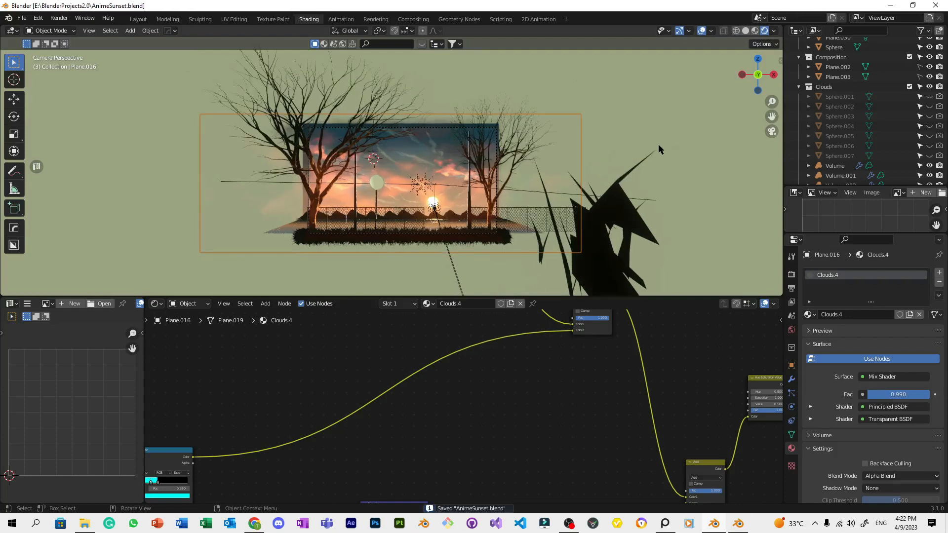
scroll(656, 138, "up", 3)
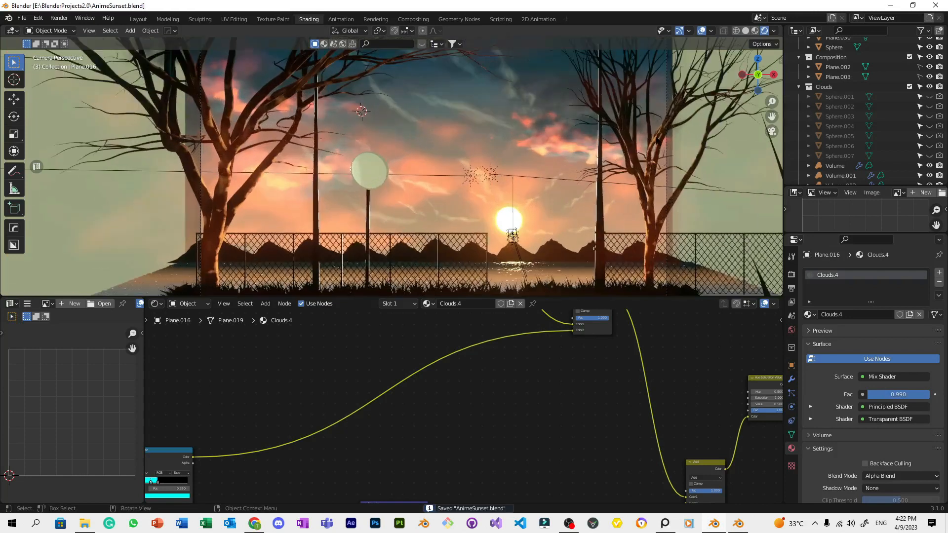
Duplicate the pink Clouds.3 plane twice, placing one copy behind the left tree and the other above the round sign.
scroll(651, 140, "down", 2)
middle_click_drag(631, 168, 609, 133)
left_click(637, 131)
key("KP_0")
key("shift+d")
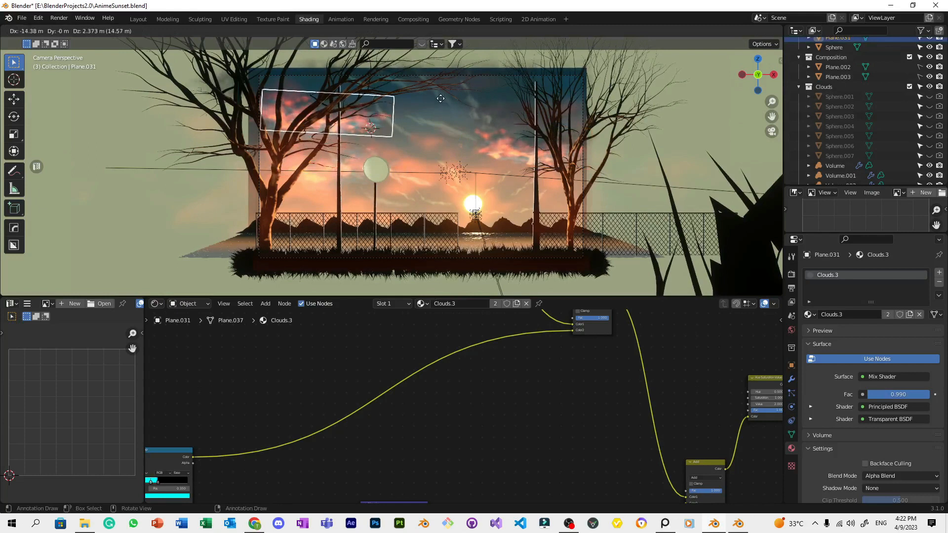
left_click(398, 138)
key("shift+d")
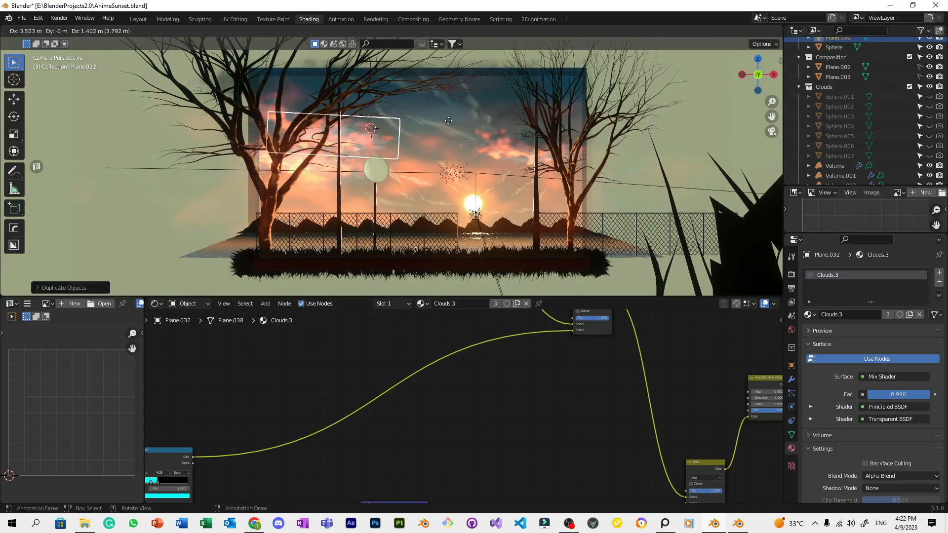
left_click(517, 162)
Give the cloud plane above the round sign, Plane.032, its own copy of the Clouds.3 material.
scroll(586, 376, "down", 6)
middle_click_drag(588, 371, 457, 345)
scroll(395, 401, "up", 14)
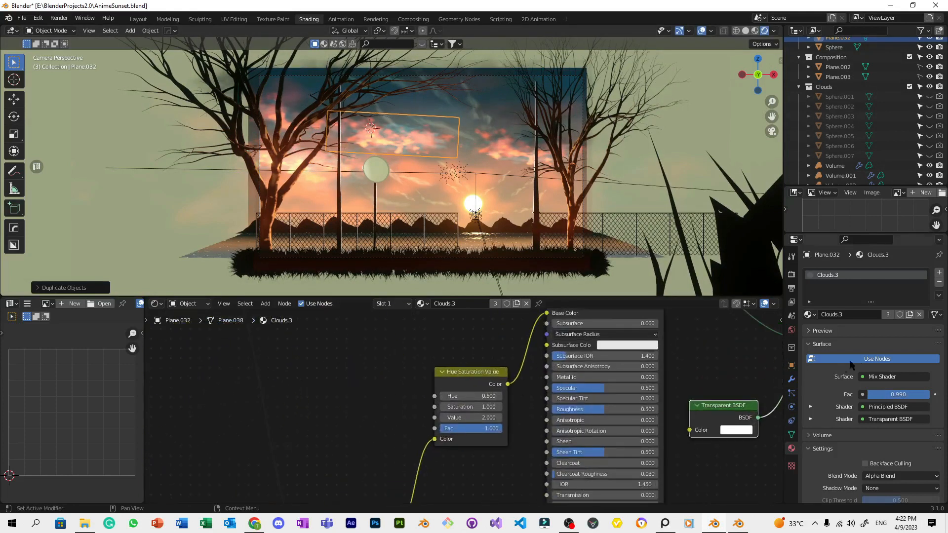
left_click(495, 303)
key("Tab")
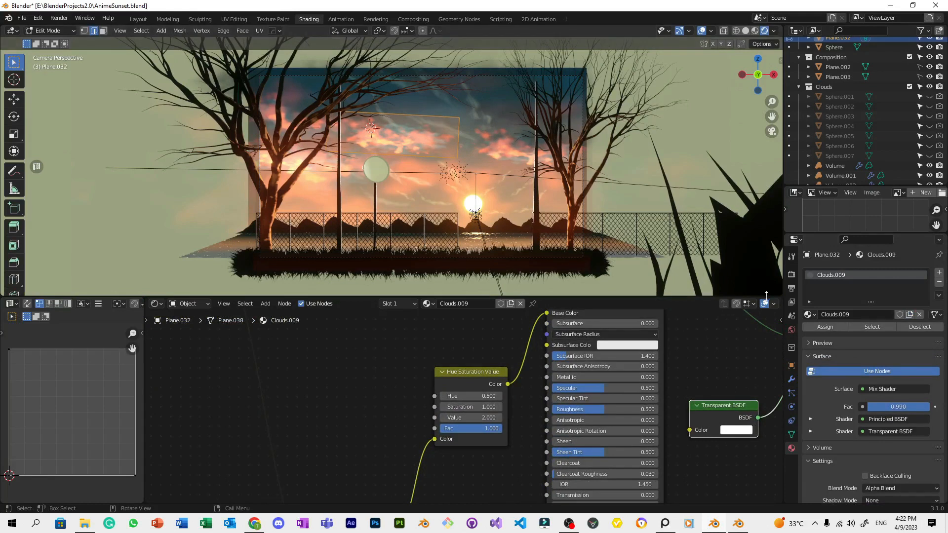
key("Tab")
Darken Plane.032's clouds in the Hue Saturation Value node with hue 0.060, saturation 0.540 and value 0.150.
scroll(440, 158, "up", 3)
left_click_drag(480, 395, 543, 395, "shift")
left_click_drag(485, 419, 375, 418, "shift")
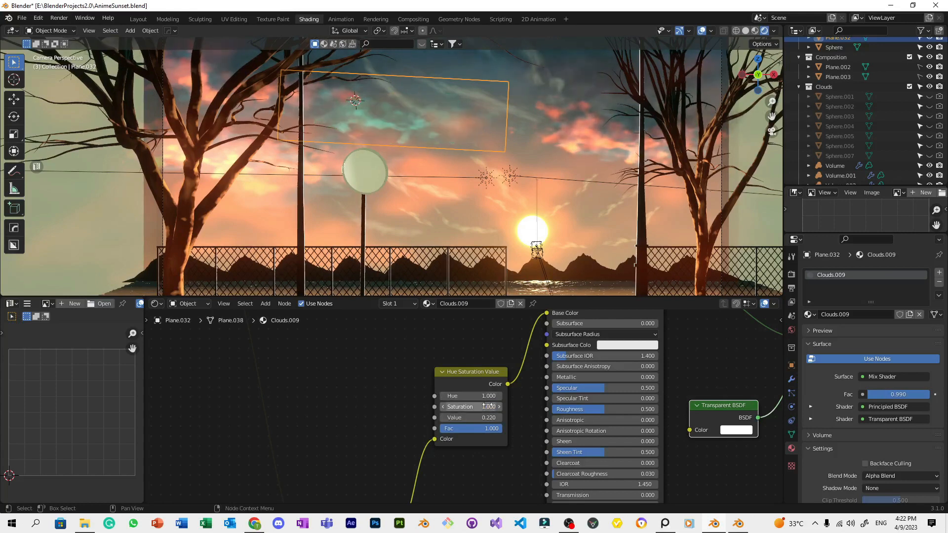
left_click_drag(469, 395, 456, 417)
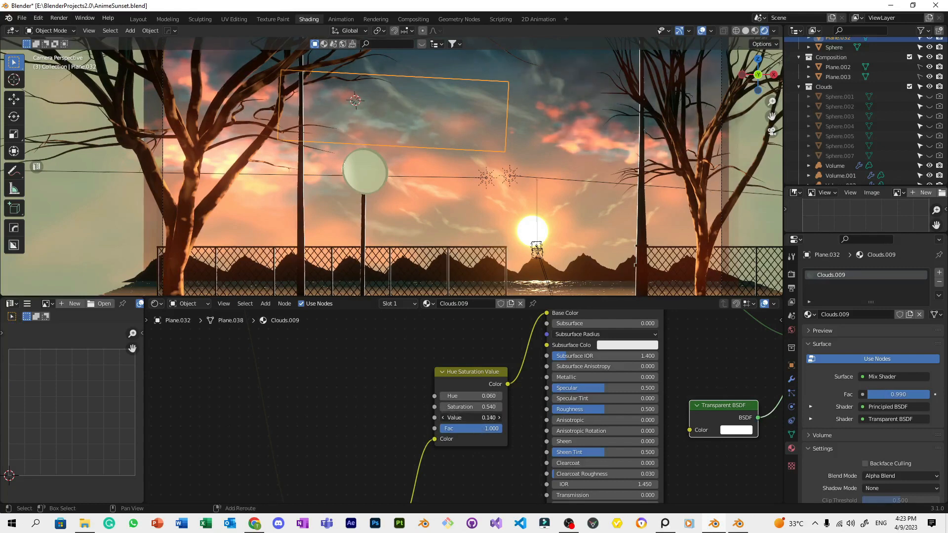
Move the darkened cloud plane slightly left and up in the sky, by about 0.85 m.
scroll(449, 212, "down", 3)
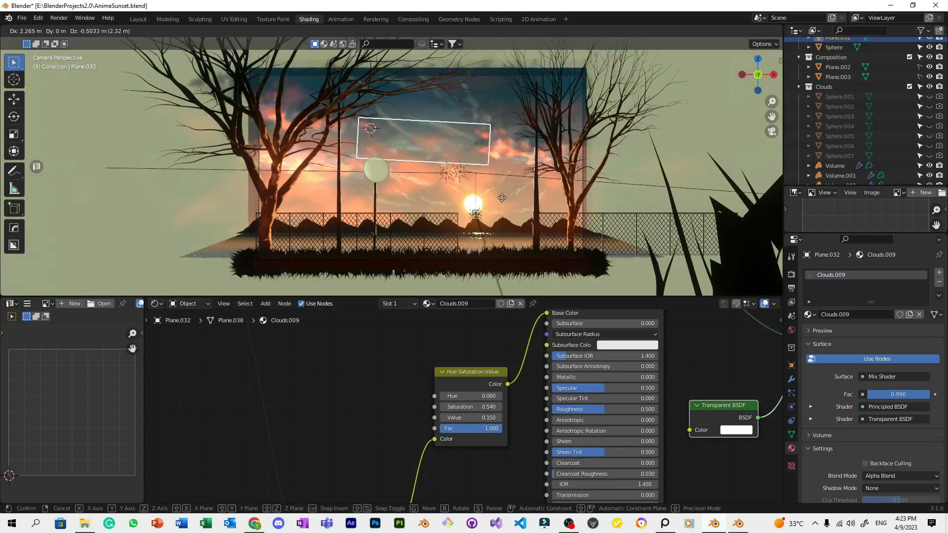
scroll(482, 185, "up", 2)
scroll(484, 192, "down", 2)
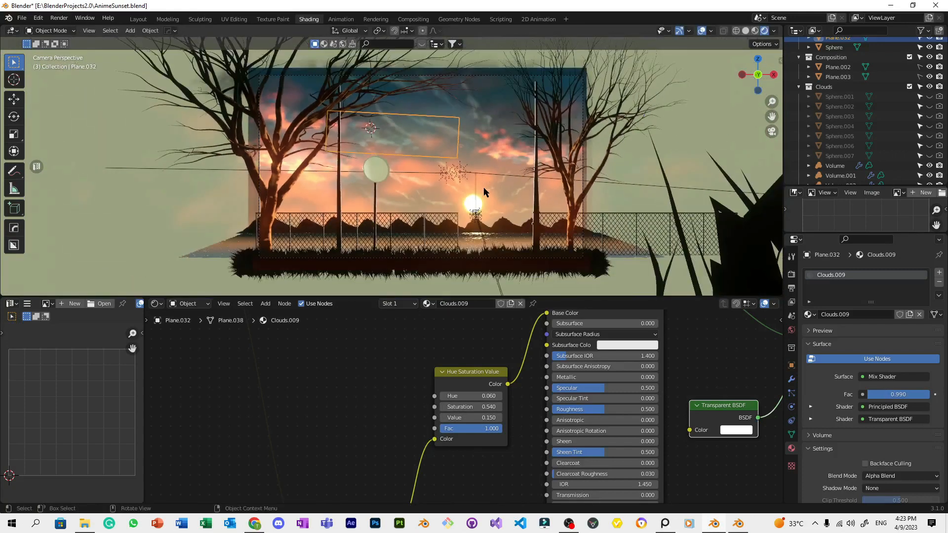
key("g")
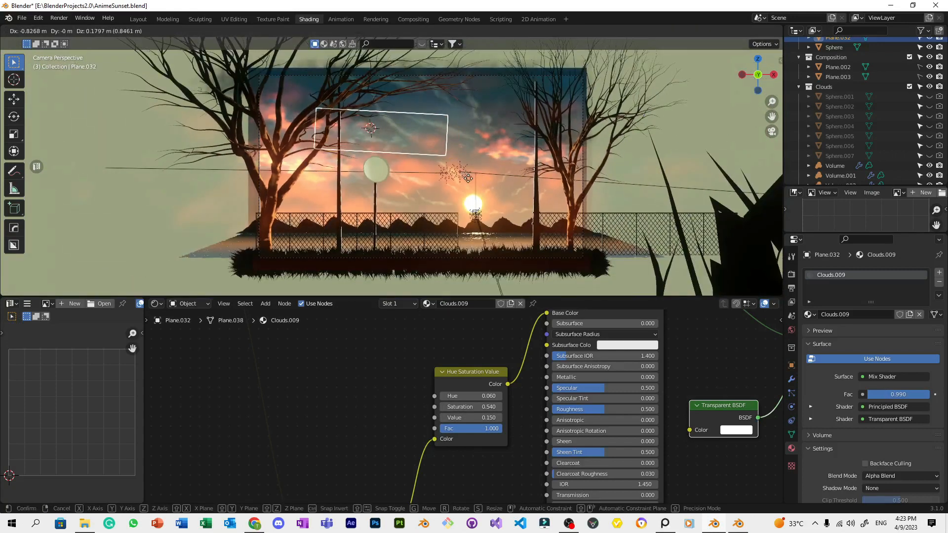
left_click(467, 182)
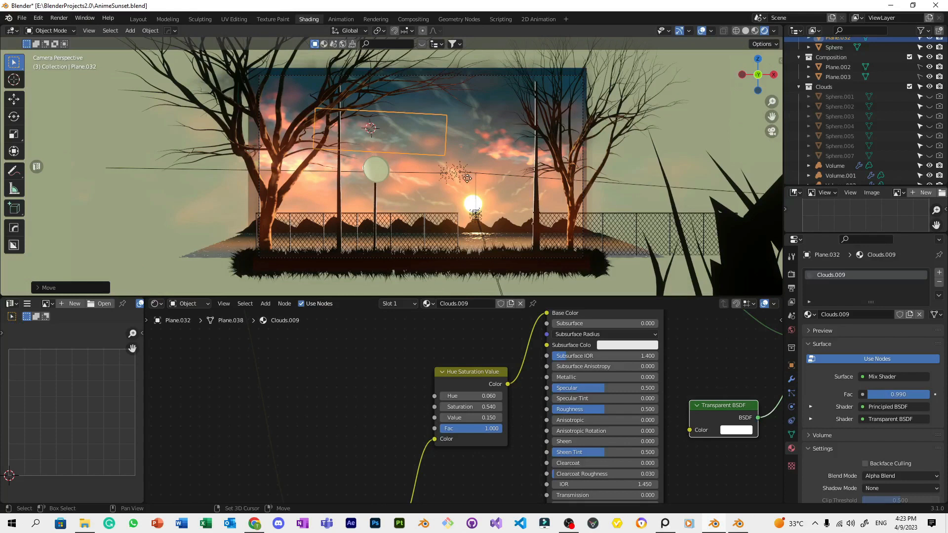
Duplicate the dark cloud plane seven times, spreading the copies over the right side and the upper left of the sky.
key("shift+d")
left_click(628, 162)
key("shift+d")
left_click(630, 162)
key("shift+d")
left_click(629, 161)
key("shift+d")
left_click(392, 151)
key("shift+d")
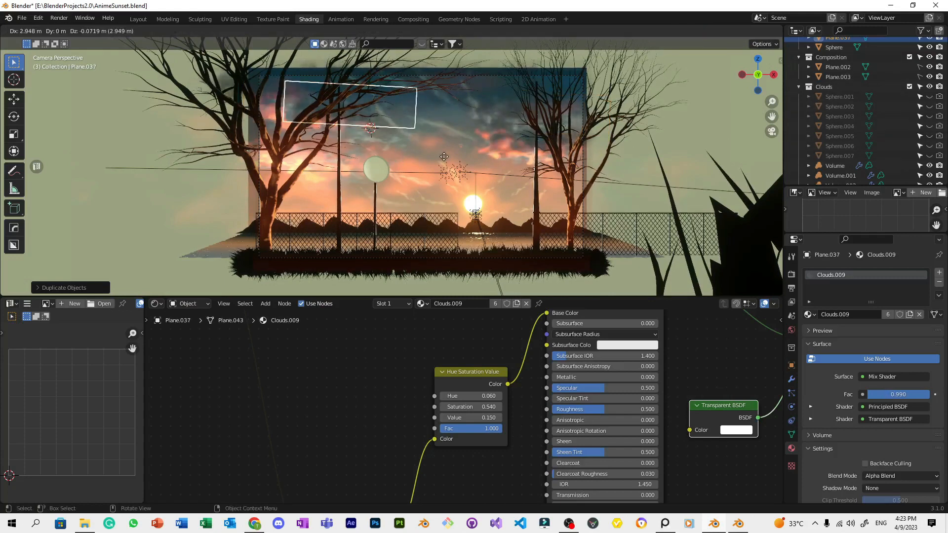
left_click(435, 156)
key("shift+d")
left_click(395, 163)
key("shift+d")
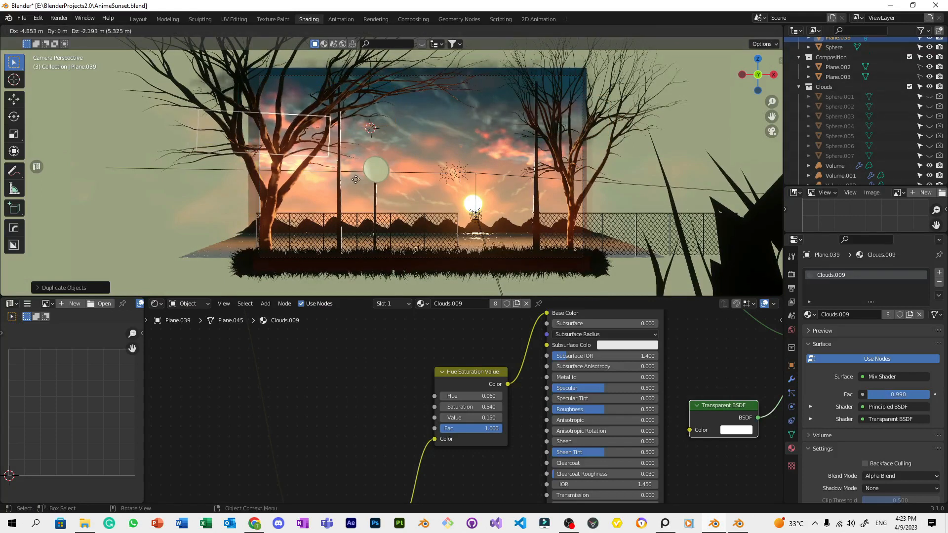
left_click(356, 179)
Save the file and inspect the darkened cloud layers across the sunset sky.
left_click(671, 126)
scroll(671, 126, "down", 4)
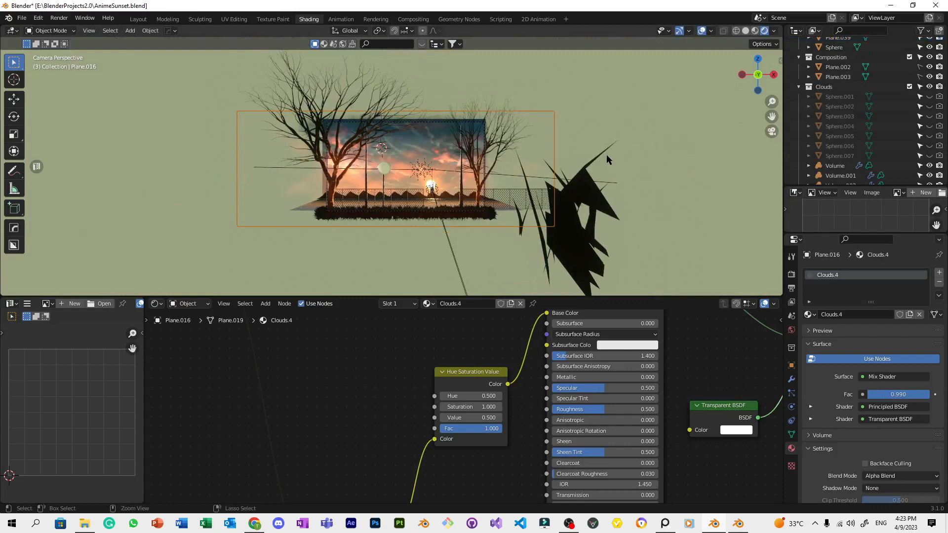
key("ctrl+s")
scroll(606, 159, "up", 3)
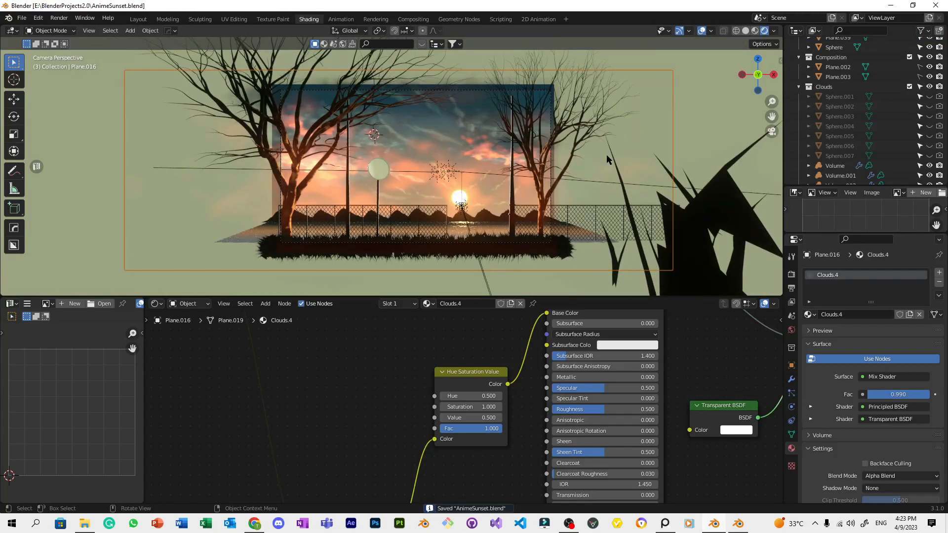
scroll(606, 155, "up", 3)
Select the mountain right of the sun, render the scene, examine the rendered image, and close it.
left_click(572, 250)
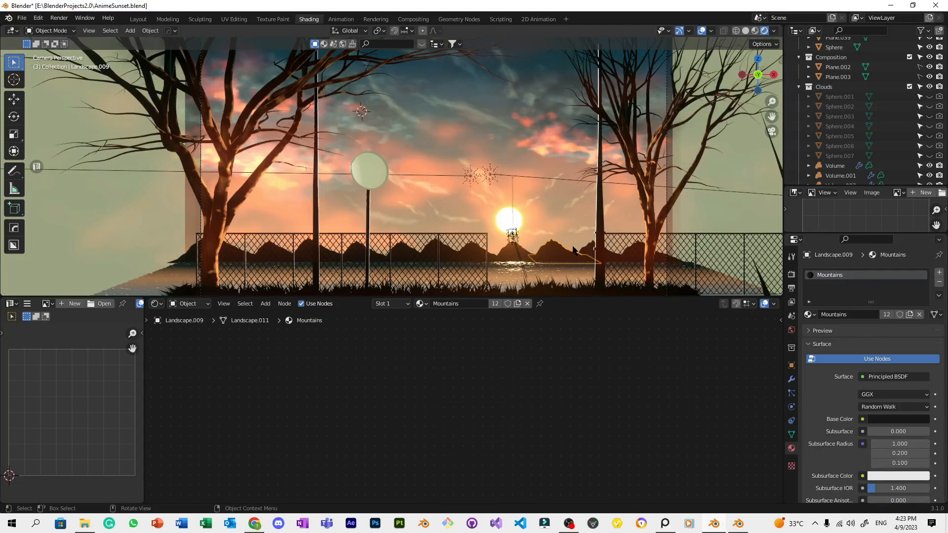
scroll(567, 176, "down", 4)
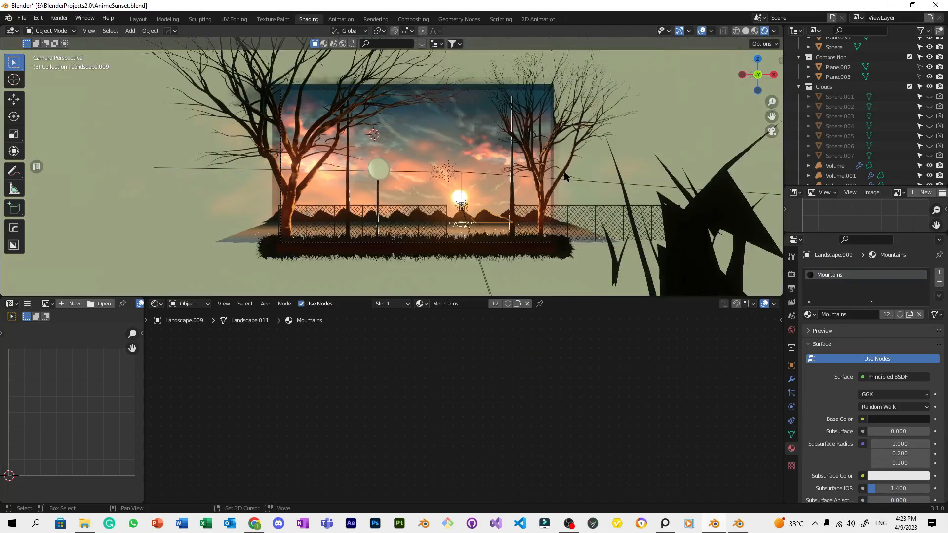
key("F12")
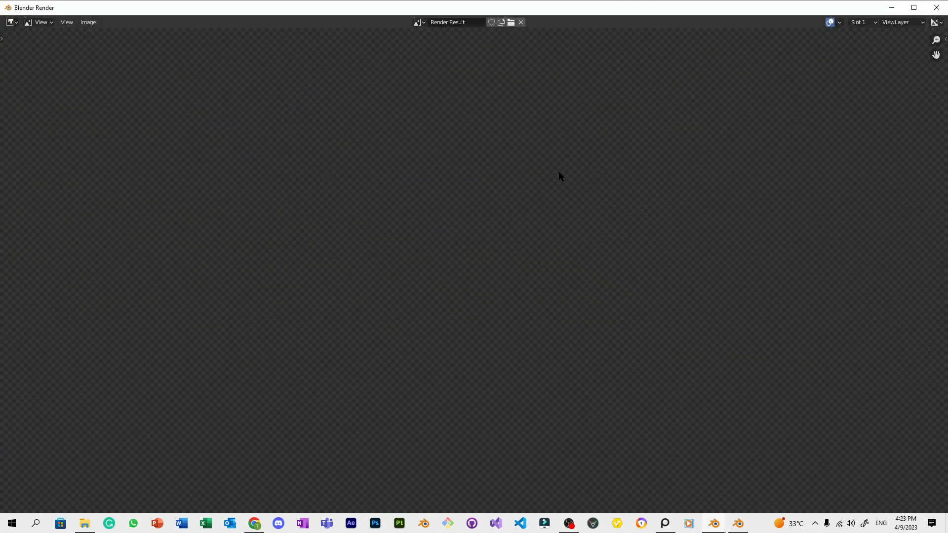
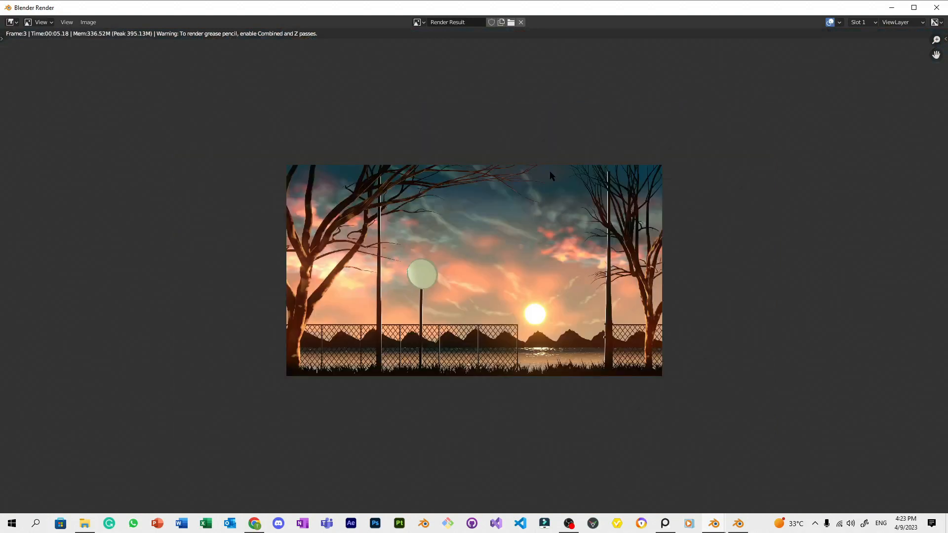
scroll(550, 171, "down", 2)
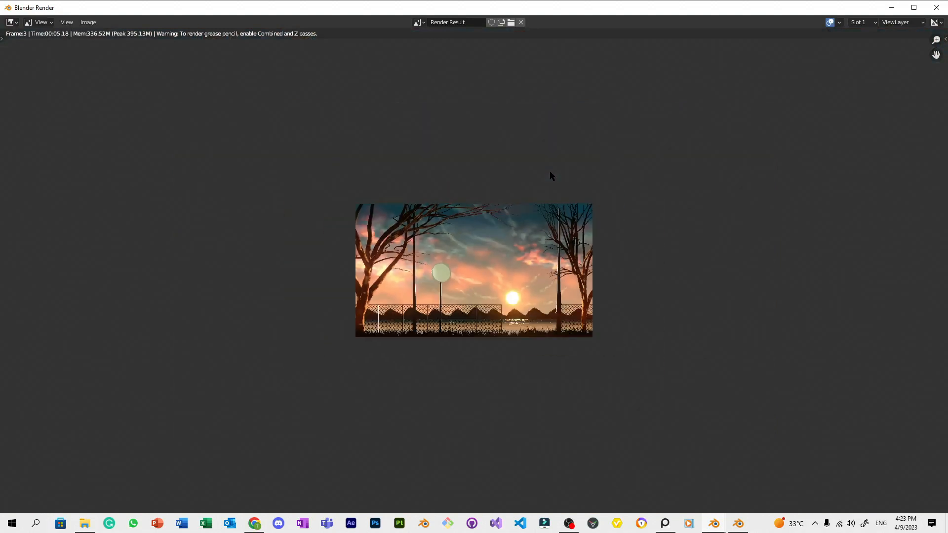
scroll(549, 170, "up", 5)
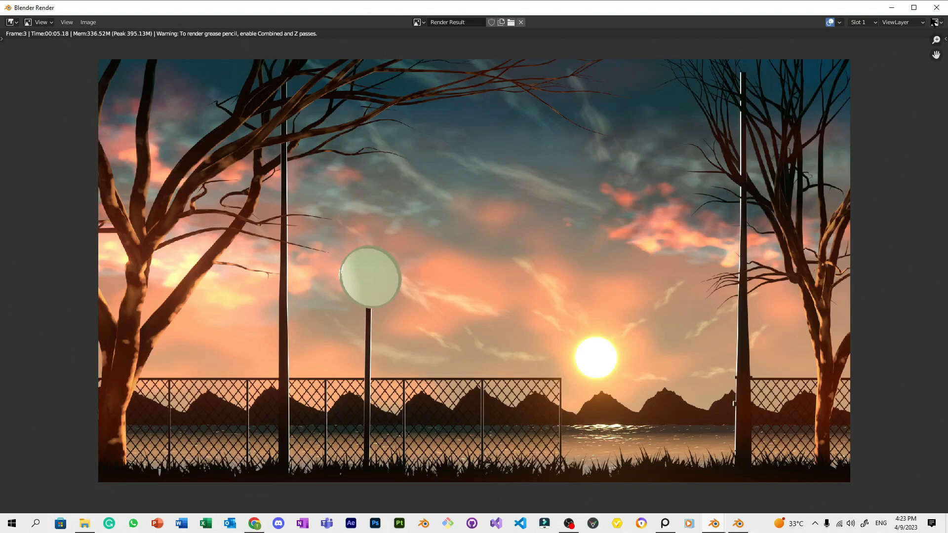
left_click(936, 8)
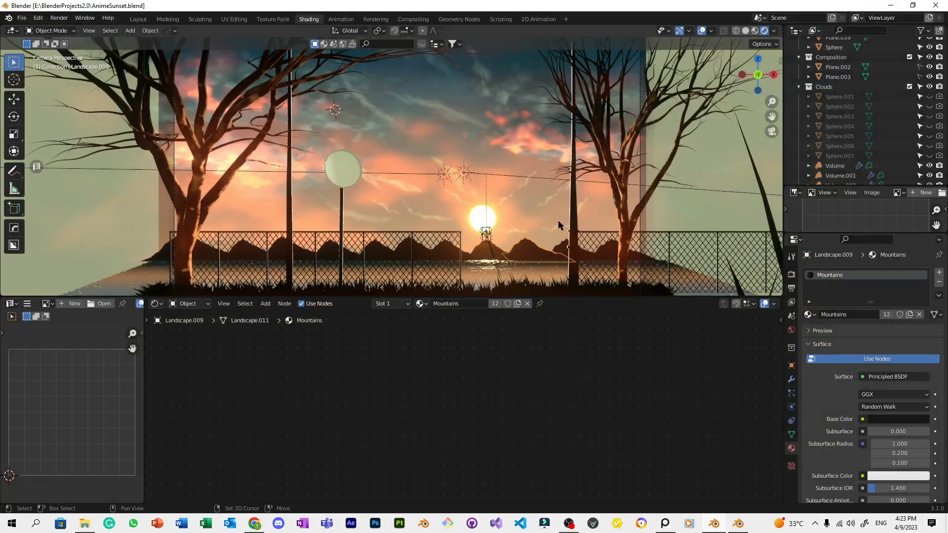
Rotate the mountain right of the sun, Landscape.009, about the global Z axis to vary its silhouette.
middle_click_drag(557, 220, 542, 185, "shift")
key("r")
key("z")
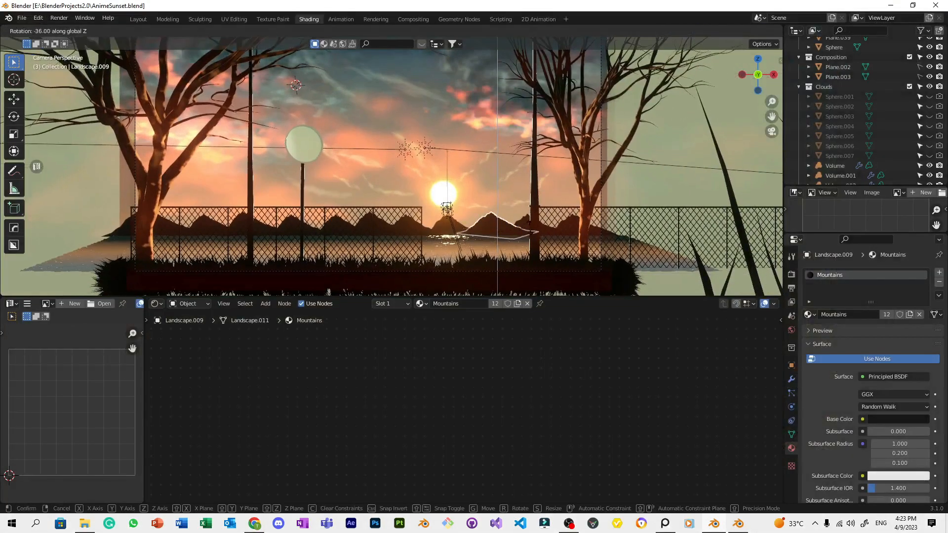
left_click(482, 106)
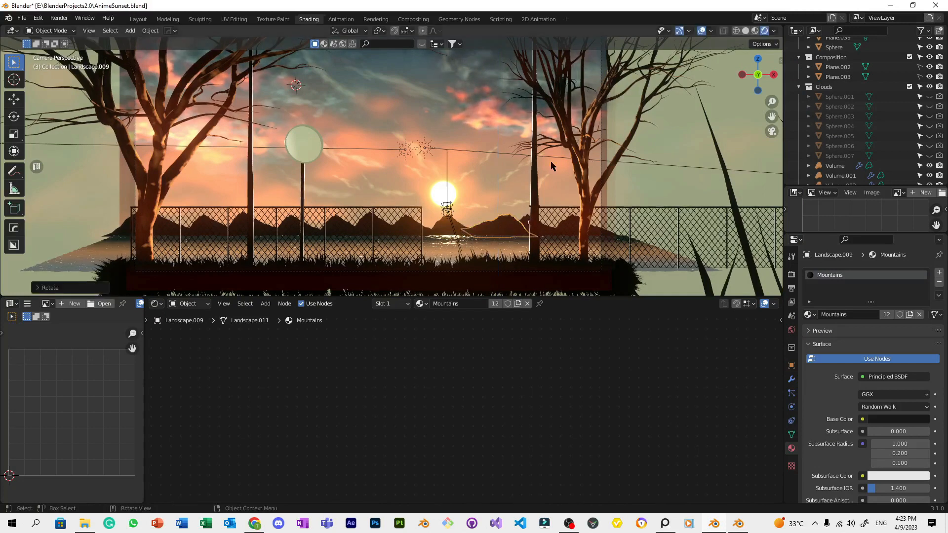
Rotate the rightmost mountain beside the right-hand tree, Landscape.011, about the global Z axis to vary its silhouette.
left_click(552, 164)
scroll(551, 164, "up", 1)
middle_click_drag(536, 155, 415, 72, "shift")
scroll(545, 165, "up", 2)
left_click(529, 151)
middle_click_drag(529, 151, 558, 248)
left_click(564, 278)
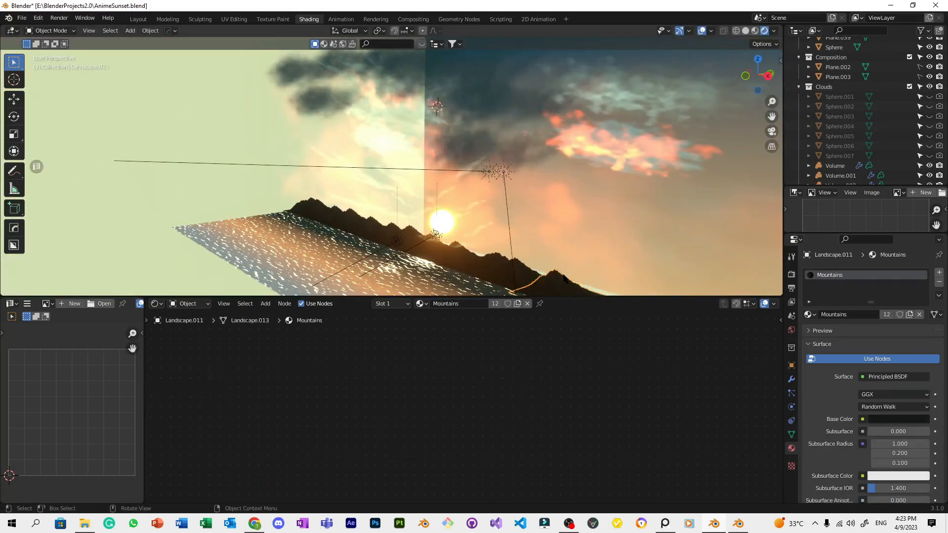
key("KP_0")
key("r")
key("z")
left_click(465, 289)
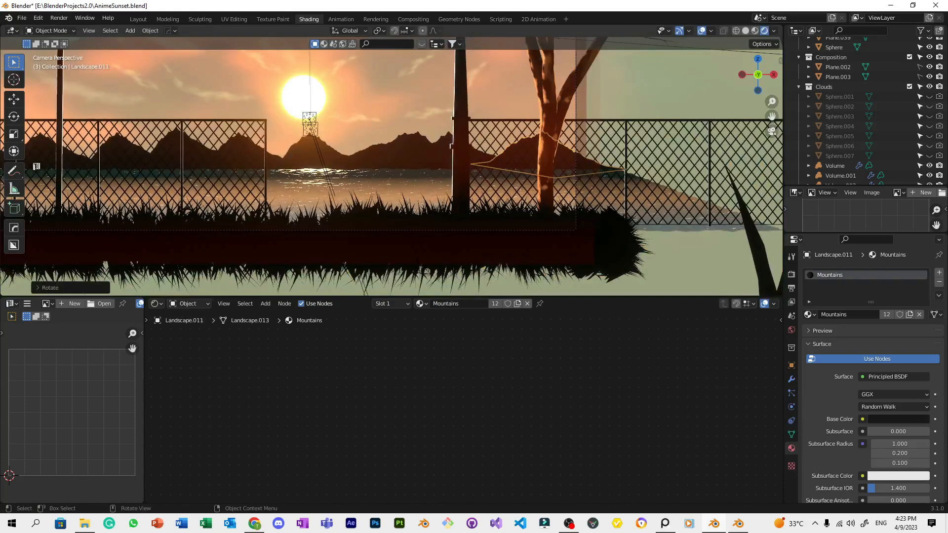
Rotate the mountain directly below the sun, Landscape.008, about the global Z axis.
left_click(332, 161)
key("r")
key("z")
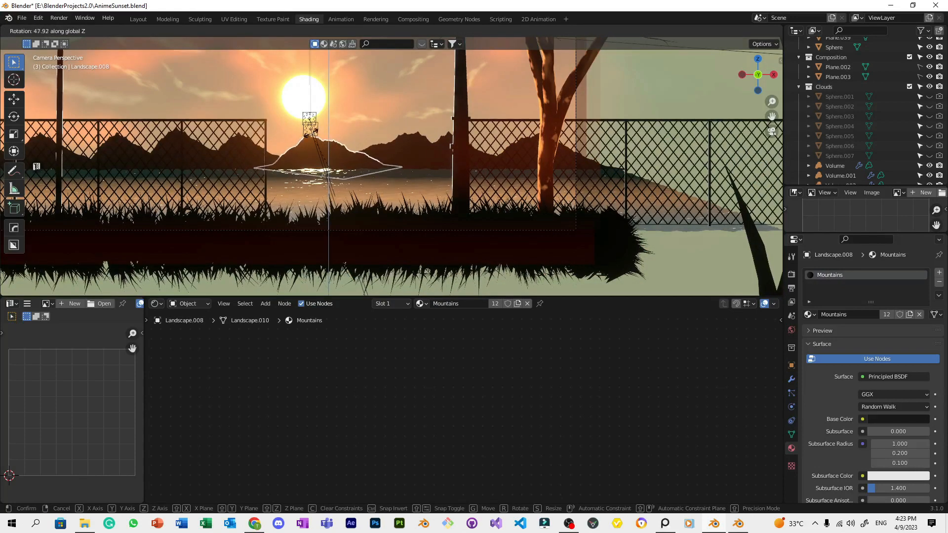
left_click(278, 154)
left_click(277, 156)
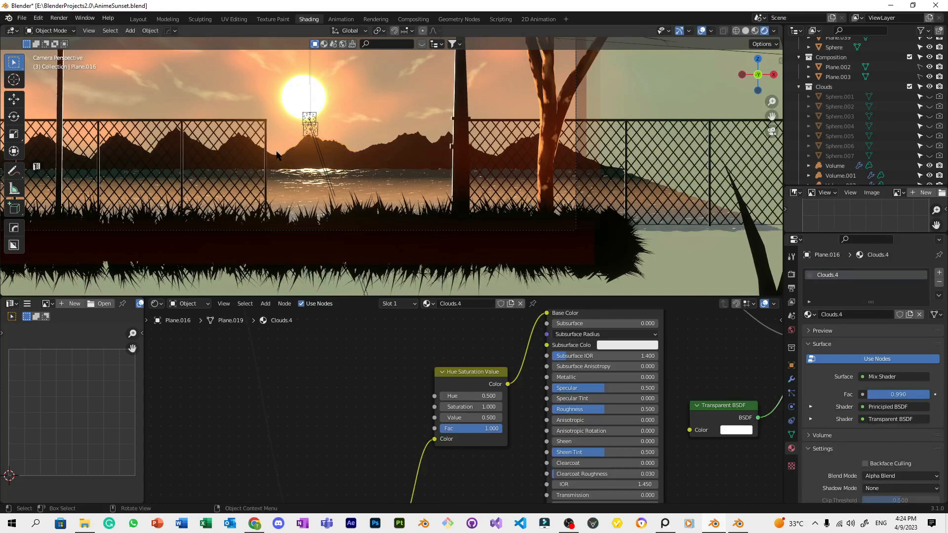
Focus on the mountain right of the sun, Landscape.009, and rotate it further.
left_click(384, 155)
key("KP_Decimal")
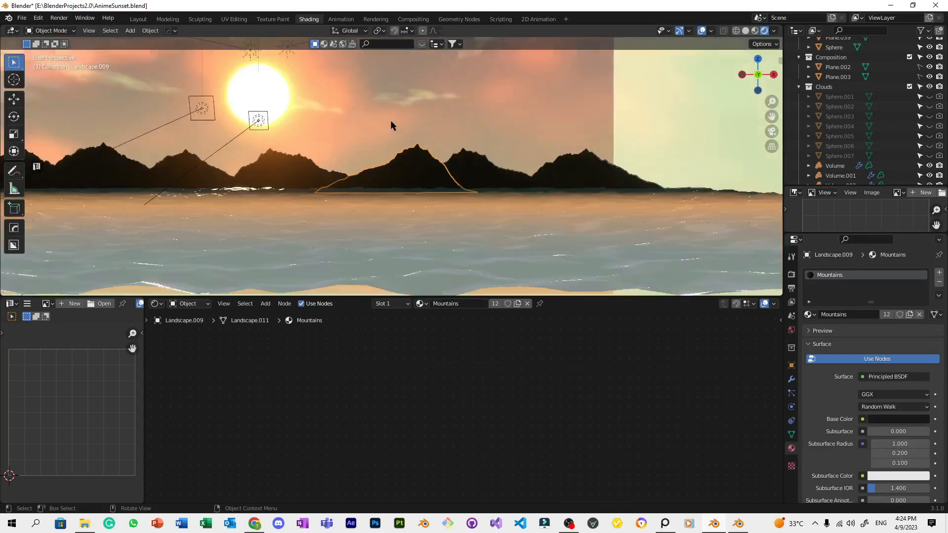
middle_click_drag(359, 187, 429, 168)
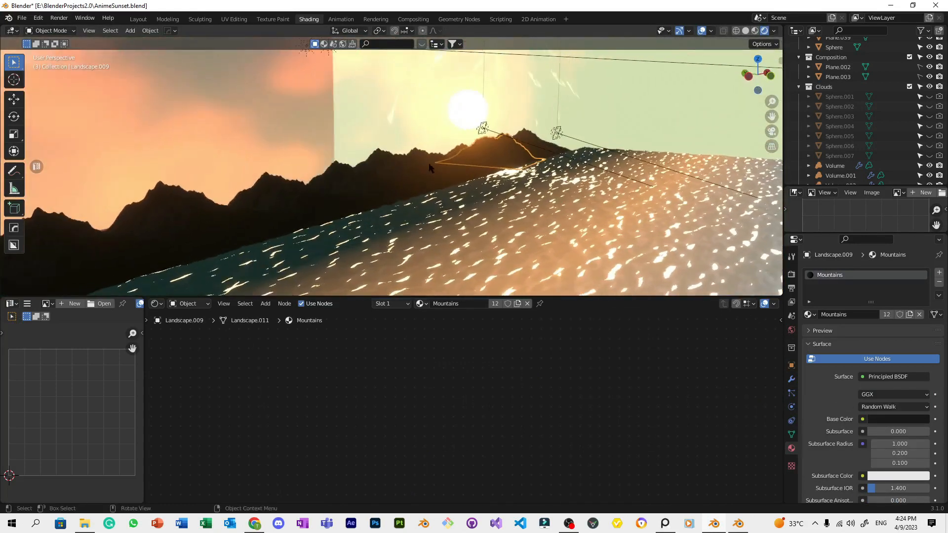
key("r")
left_click(356, 206)
Rotate two more mountains left of the sun about the global Z axis, ending with the one named Landscape.
left_click(431, 166)
key("r")
key("z")
left_click(337, 169)
key("r")
key("z")
left_click(464, 173)
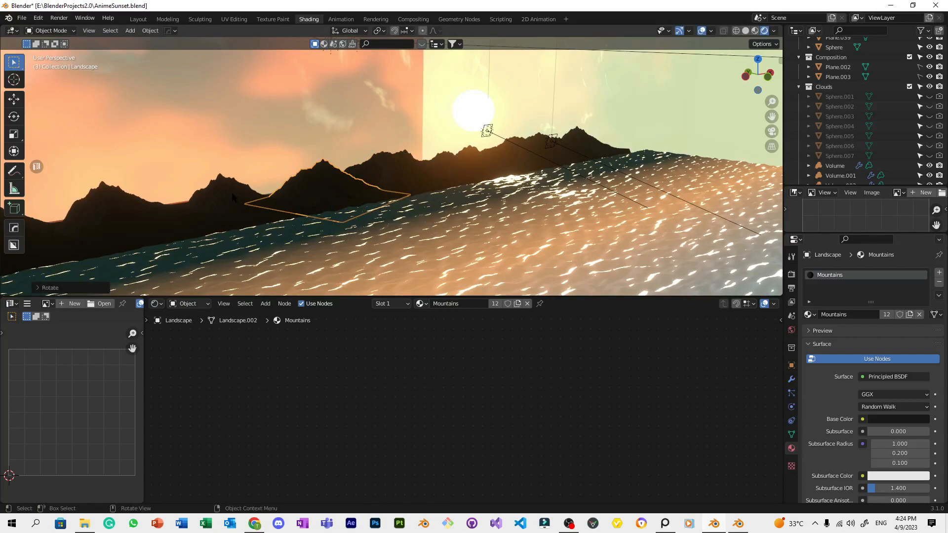
Rotate the two mountains left of Landscape, including Landscape.002, about the global Z axis.
left_click(232, 191)
key("r")
key("z")
left_click(196, 213)
left_click(158, 213)
key("r")
key("z")
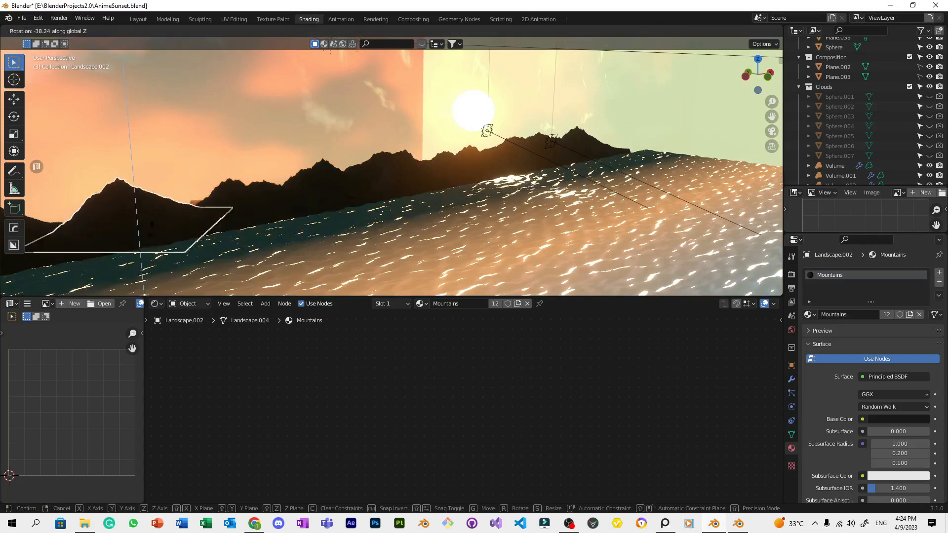
left_click(189, 216)
Rotate the mountains between Landscape.002 and the left end of the range about the global Z axis.
middle_click_drag(191, 219, 344, 206)
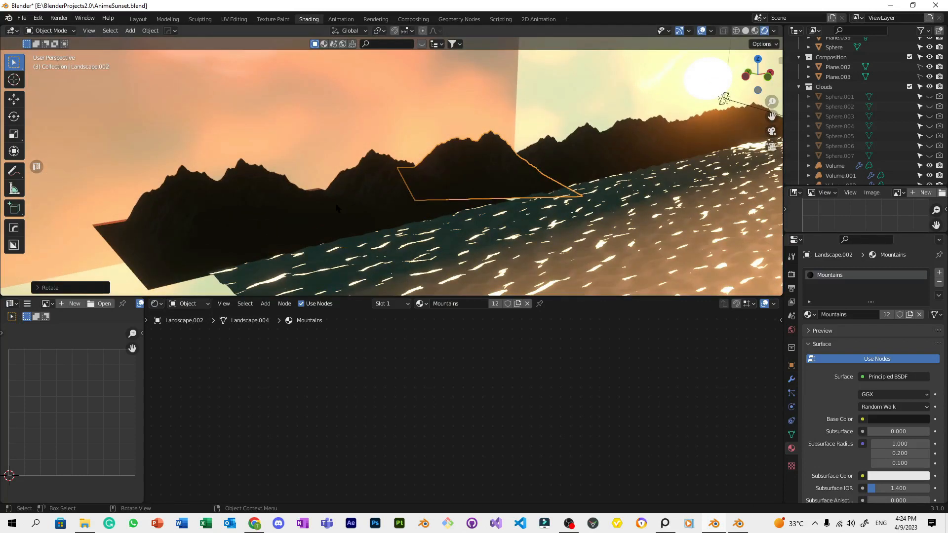
left_click(344, 205)
key("r")
key("z")
left_click(340, 205)
left_click(376, 192)
key("r")
key("z")
left_click(296, 203)
Rotate the mountain at the left end of the range, Landscape.005, about the global Z axis and save the file.
left_click(164, 211)
key("r")
key("z")
left_click(159, 227)
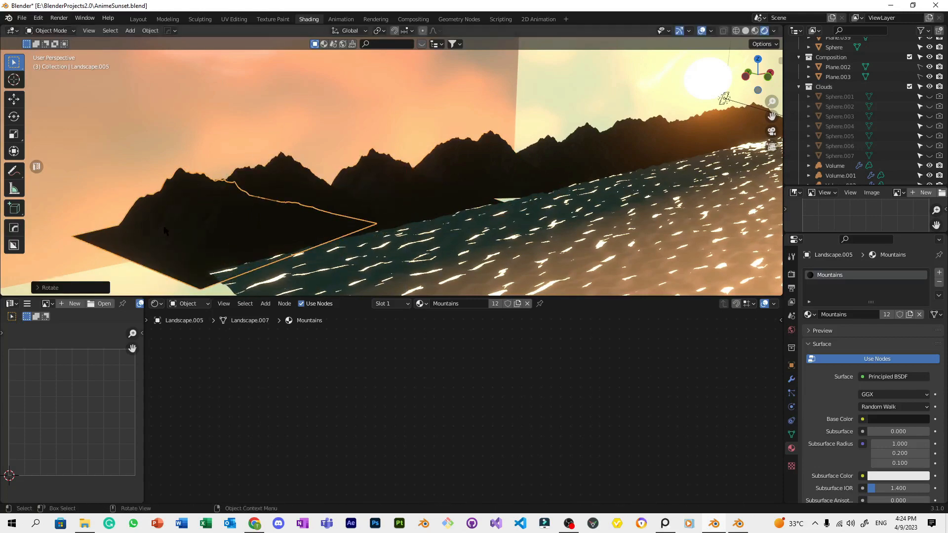
key("KP_0")
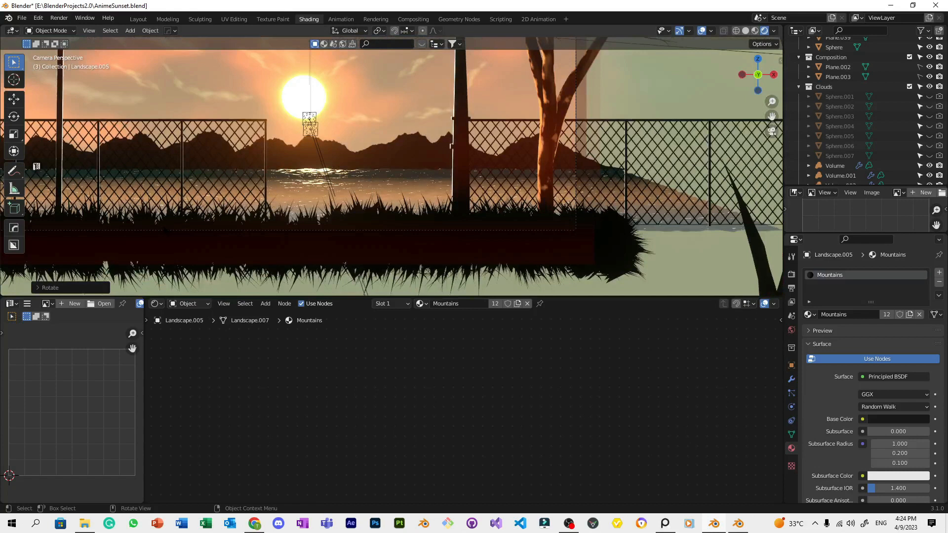
scroll(356, 261, "down", 4)
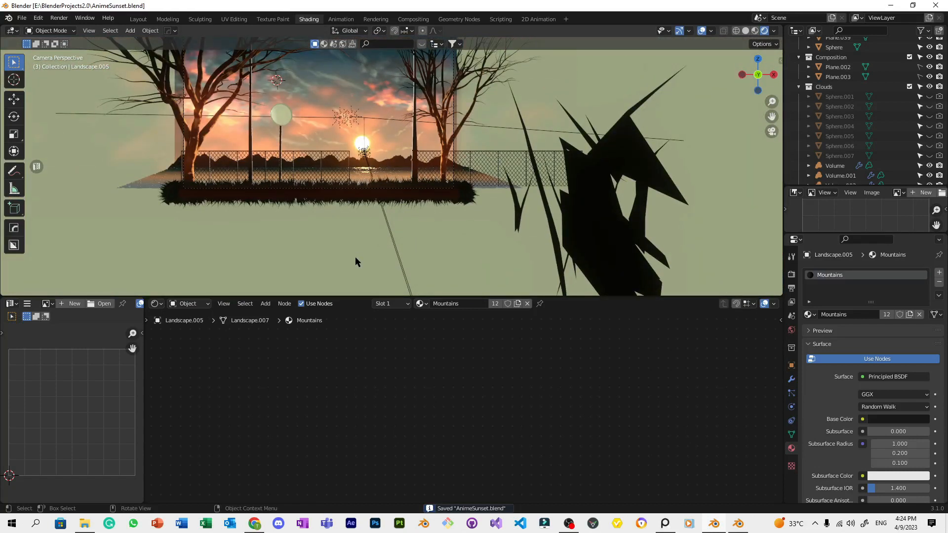
Select all mountains from Landscape to Landscape.011, stretch them by about 1.7 along the global X axis in camera view, and reposition them.
middle_click_drag(357, 262, 344, 190)
left_click(335, 146)
middle_click_drag(336, 146, 357, 171)
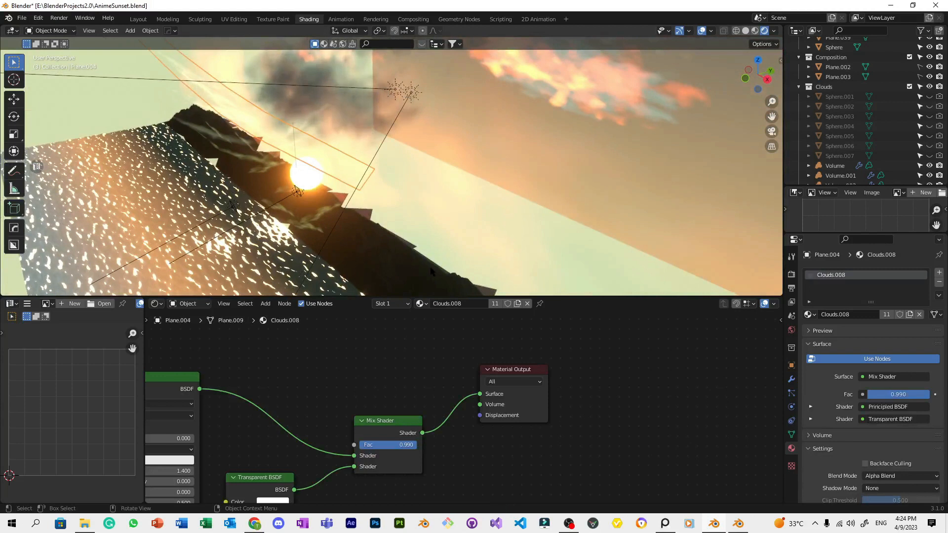
left_click(427, 262)
middle_click_drag(427, 265, 444, 256)
scroll(853, 143, "up", 12)
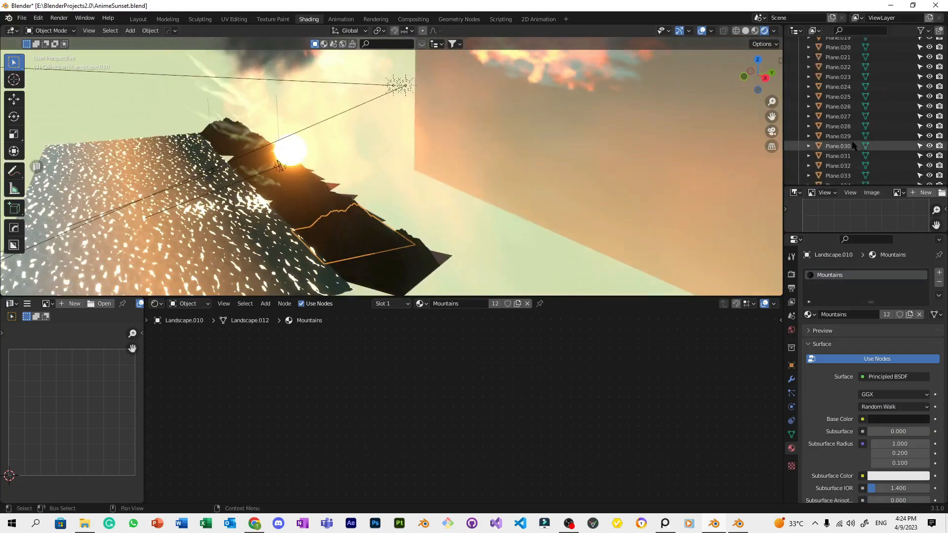
scroll(853, 143, "up", 4)
left_click(844, 136)
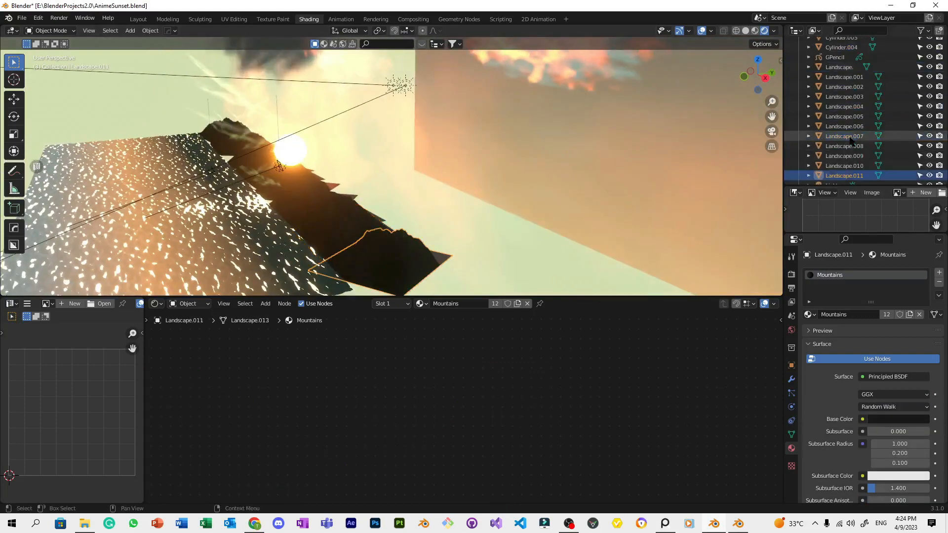
scroll(851, 138, "up", 3)
left_click(838, 87, "shift")
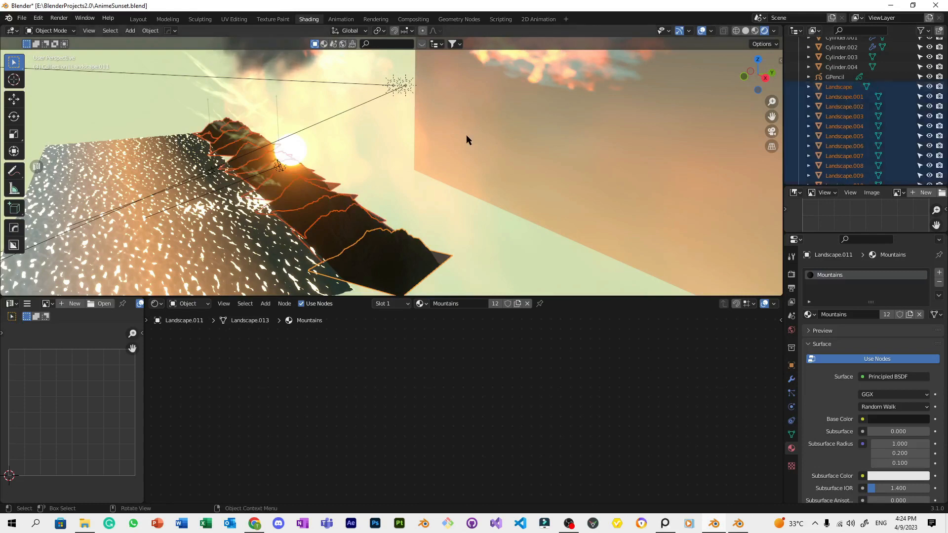
key("KP_0")
key("s")
key("x")
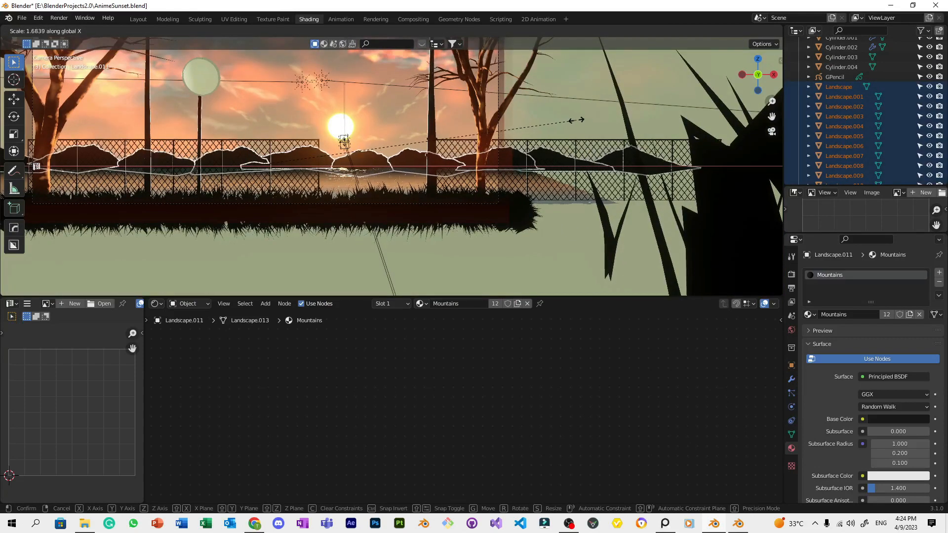
key("Escape")
scroll(576, 120, "down", 3)
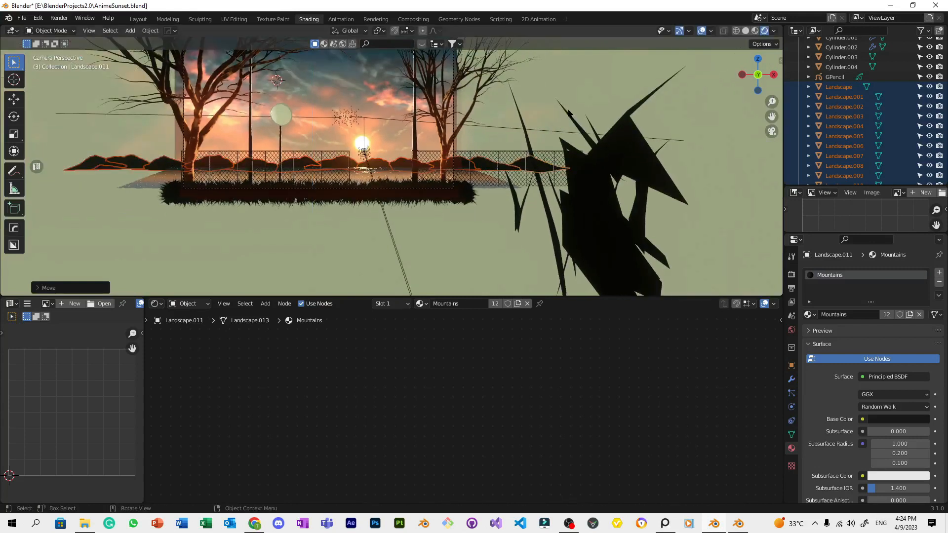
scroll(568, 113, "down", 2)
Deselect the mountains, save the file, and examine the stretched mountain range along the horizon.
left_click(568, 114)
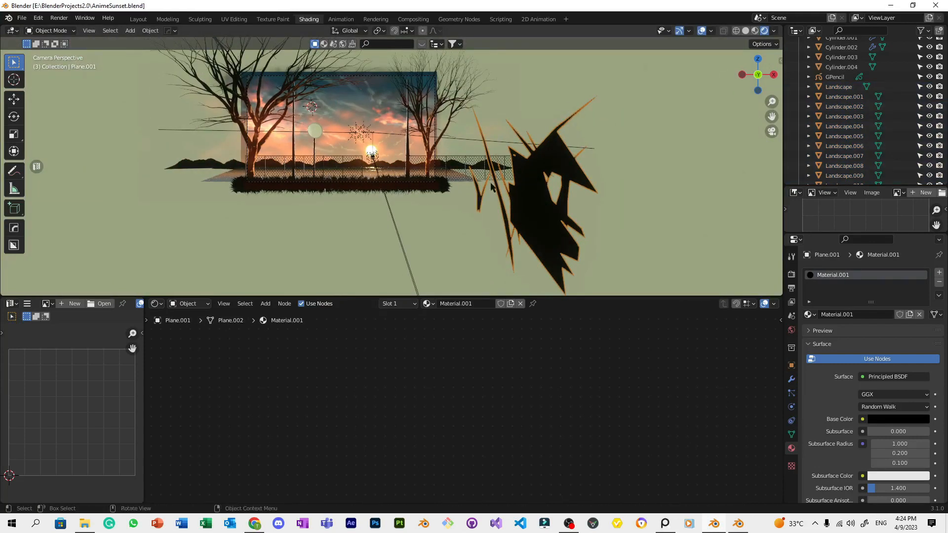
key("ctrl+s")
scroll(492, 187, "up", 7)
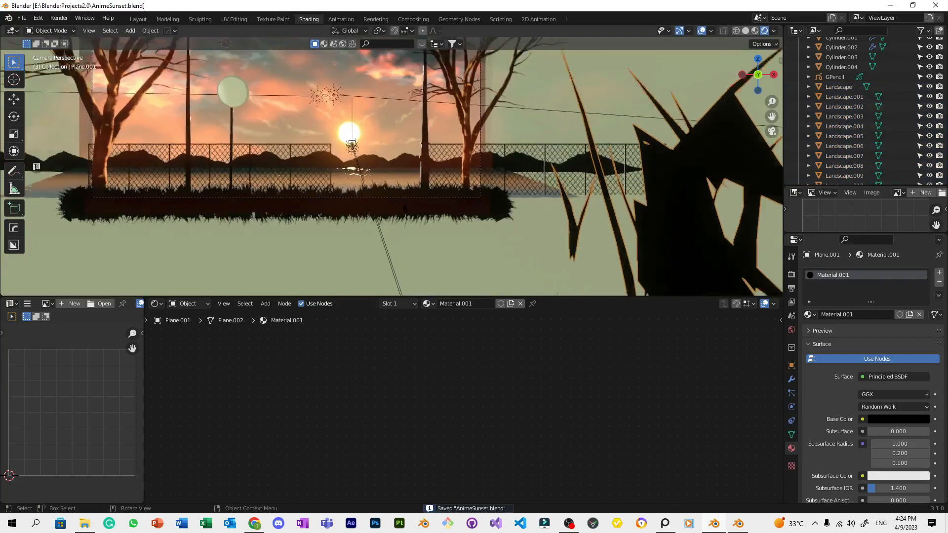
scroll(364, 180, "down", 4)
middle_click_drag(368, 185, 513, 192, "shift")
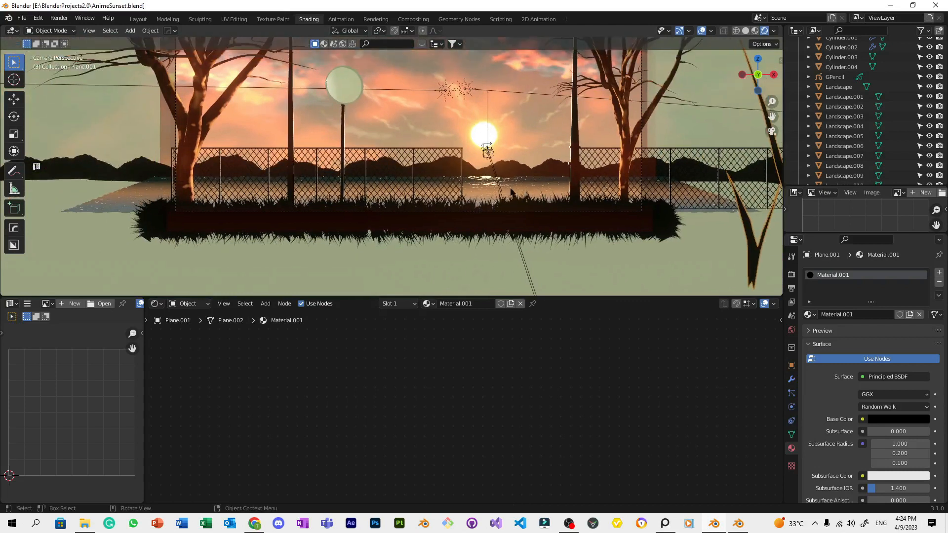
scroll(513, 193, "down", 6)
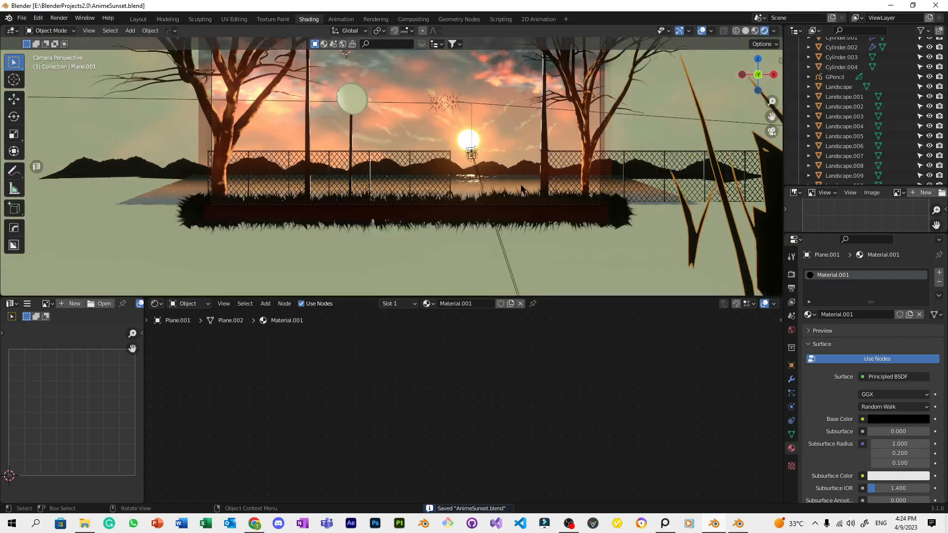
Select Plane.002 in the Composition collection and make it selectable in the viewport.
middle_click_drag(567, 149, 491, 174)
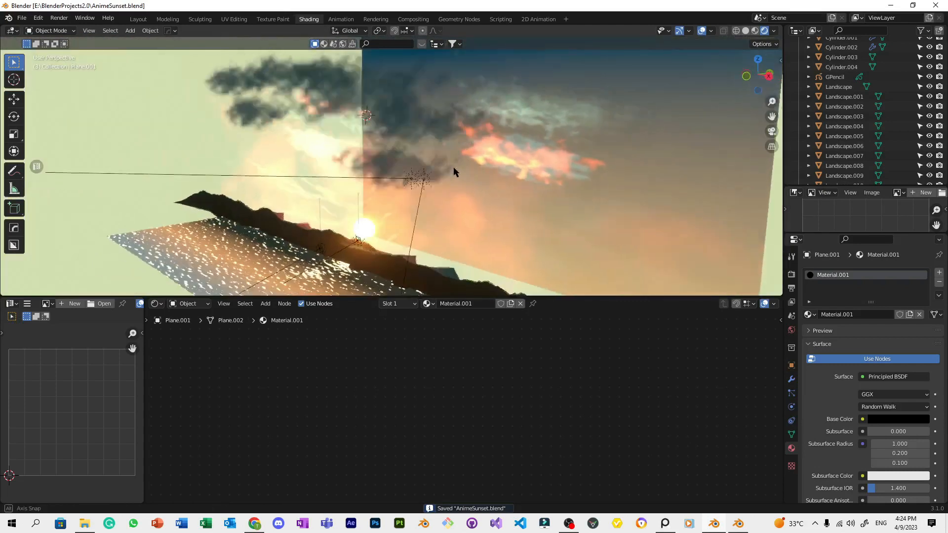
left_click(357, 256)
scroll(360, 256, "down", 4)
scroll(865, 173, "down", 3)
scroll(864, 173, "down", 5)
scroll(852, 171, "up", 5)
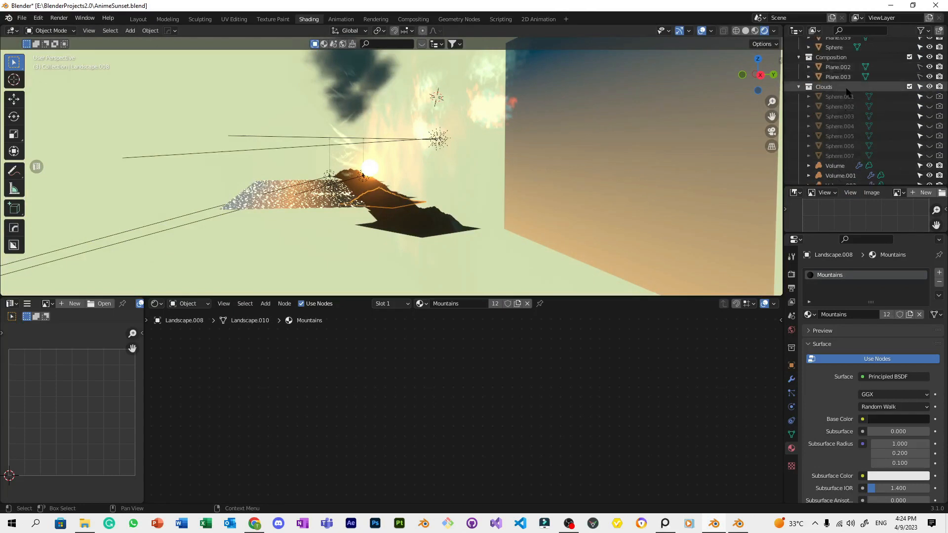
left_click(837, 66)
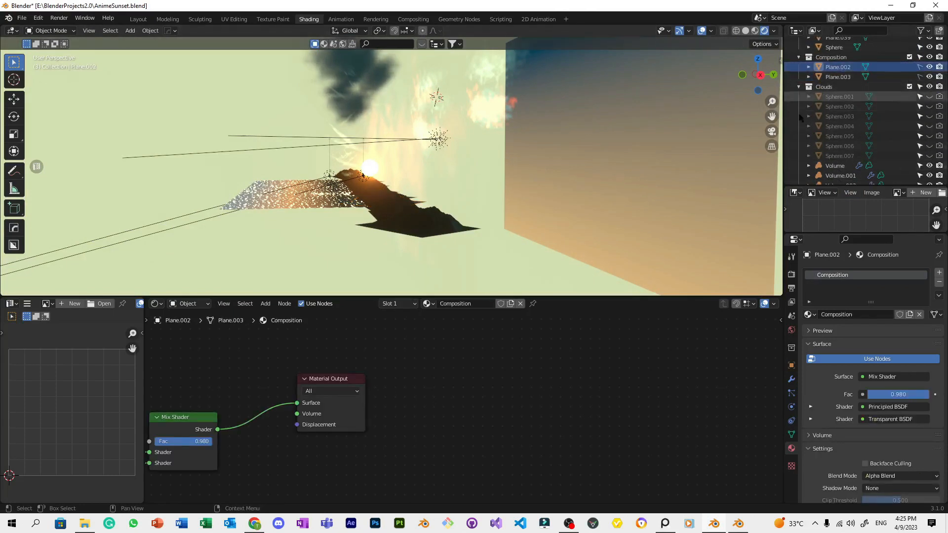
key("KP_0")
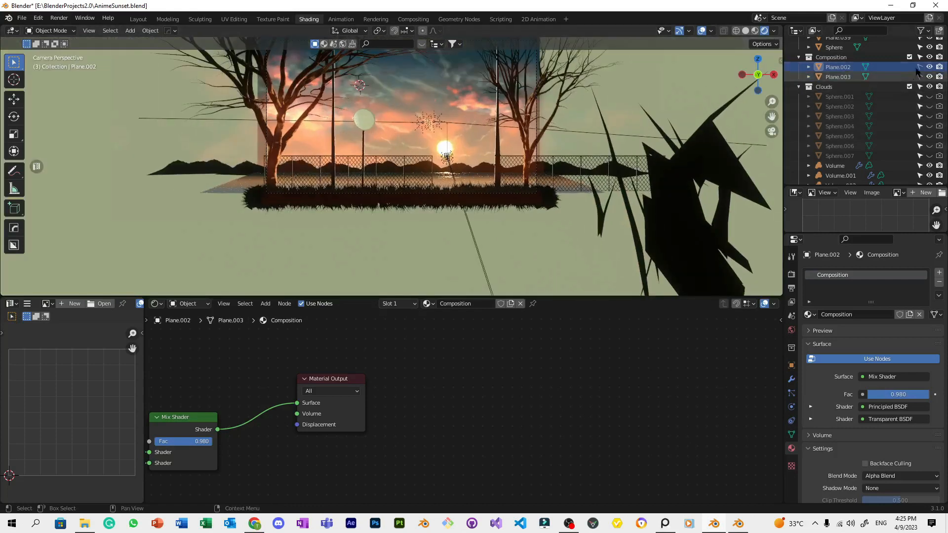
left_click(918, 74)
Duplicate the composition plane Plane.002 in place and move the copy along the global Y axis from the trees toward the sea.
middle_click_drag(530, 170, 496, 201)
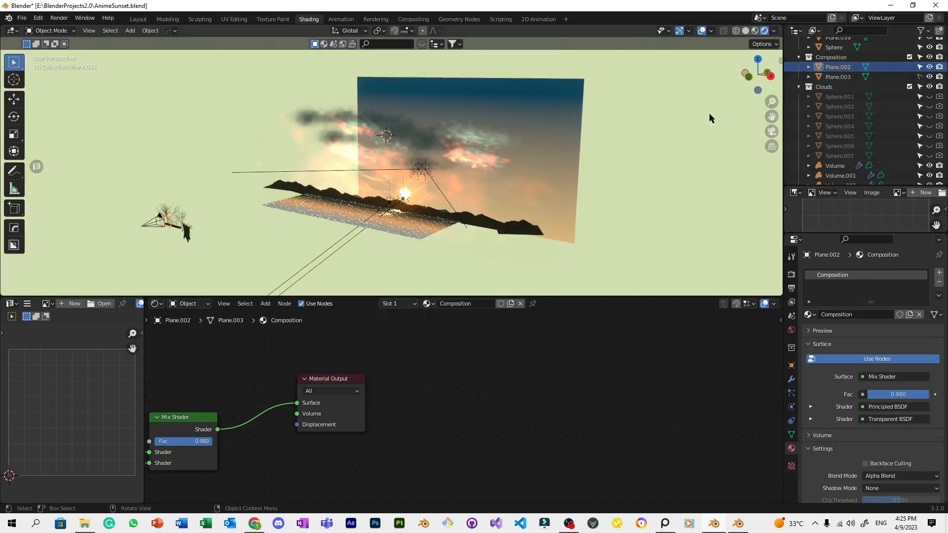
key("KP_Decimal")
middle_click_drag(515, 213, 435, 228)
scroll(434, 229, "down", 7)
key("shift+d")
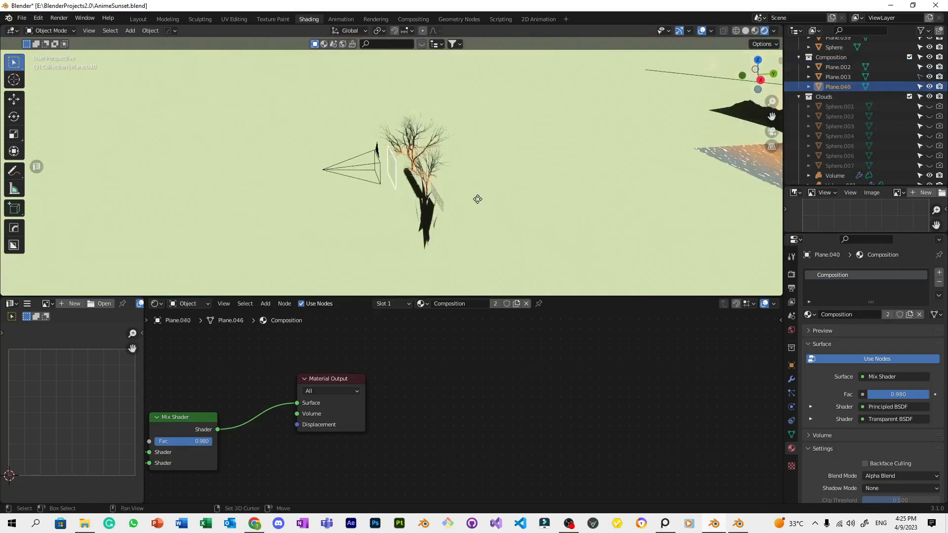
right_click(488, 188)
scroll(487, 193, "down", 3)
key("g")
key("y")
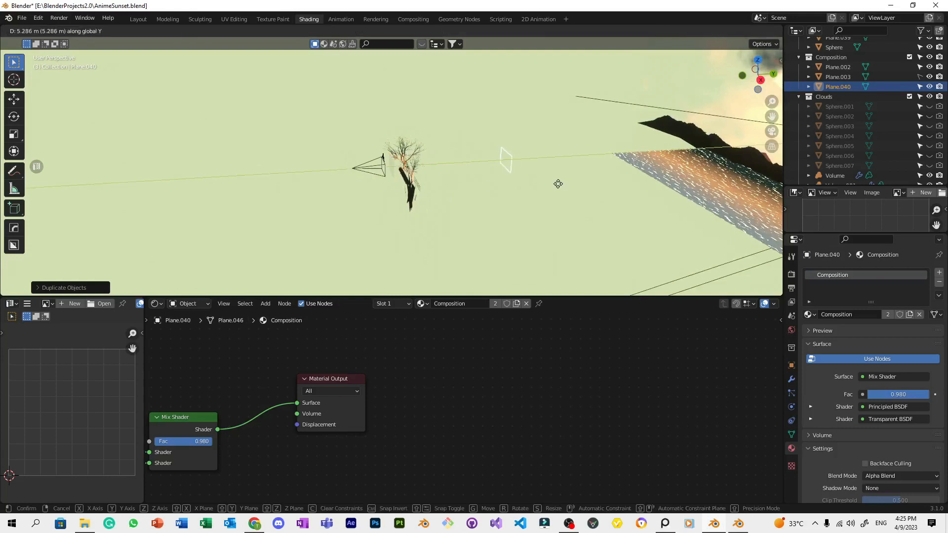
left_click(723, 183)
Move the duplicated composition plane farther along the global Y axis toward the clouds beyond the sea.
middle_click_drag(715, 181, 690, 179)
scroll(689, 182, "down", 3)
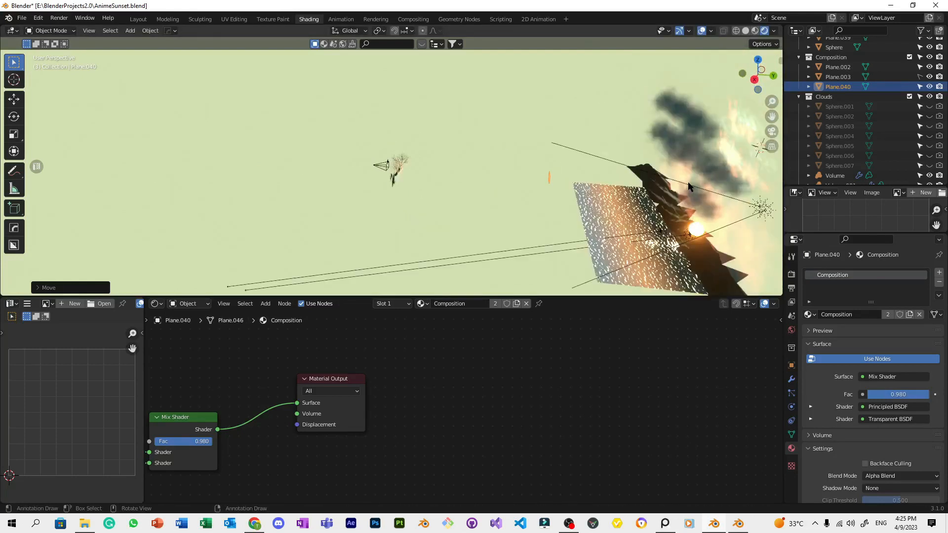
key("KP_Decimal")
scroll(688, 182, "down", 12)
key("g")
key("y")
left_click(744, 214)
middle_click_drag(697, 235, 694, 212)
key("g")
key("y")
left_click(687, 215)
Scale up the duplicated composition plane to cover the camera frame and lower it about 0.6 m along the global Z axis.
key("KP_0")
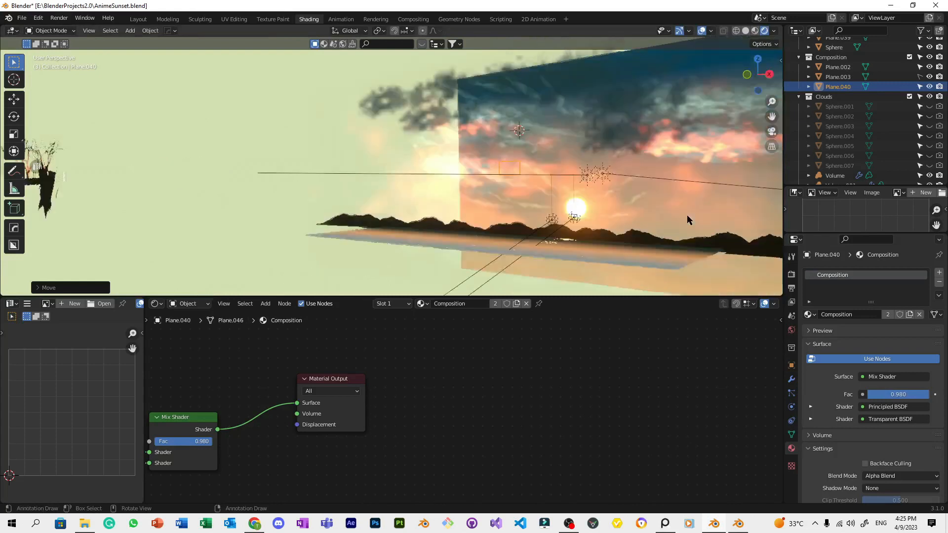
key("s")
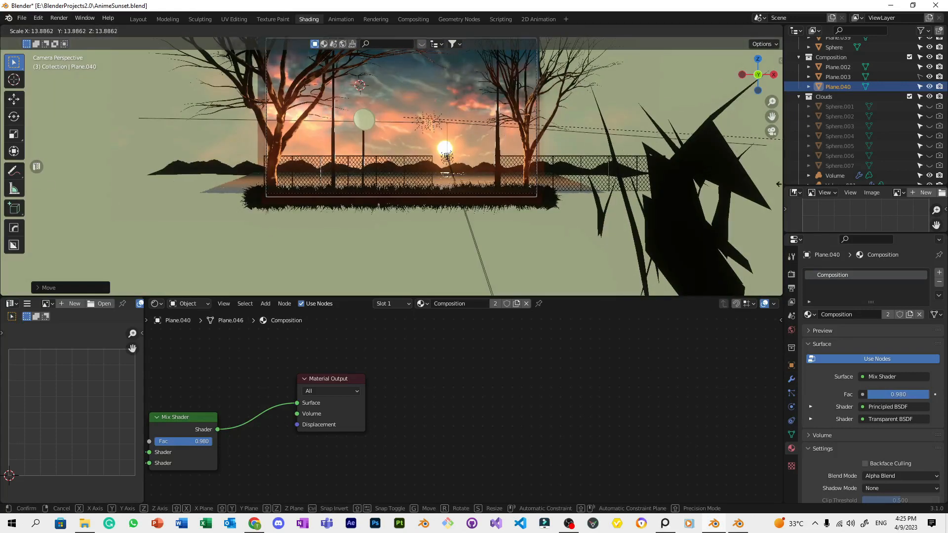
left_click(138, 203)
key("s")
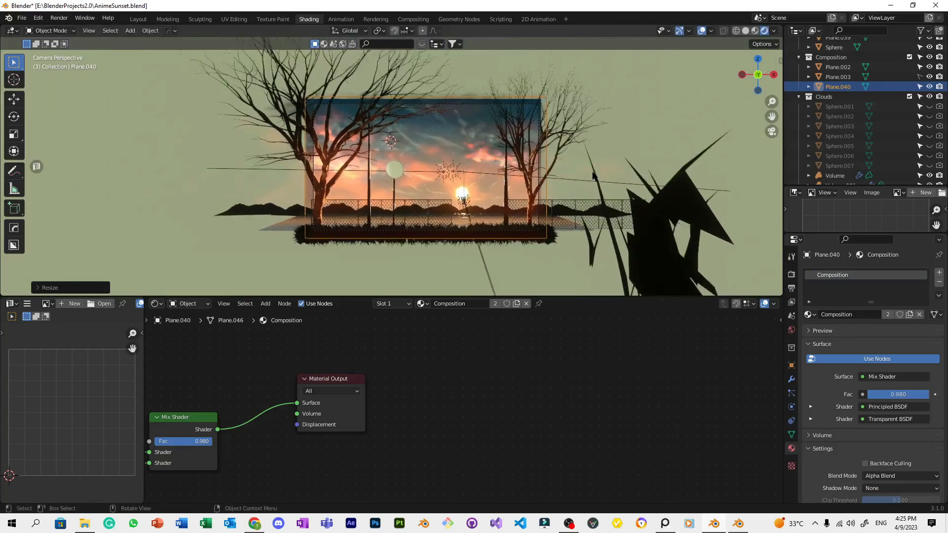
right_click(597, 169)
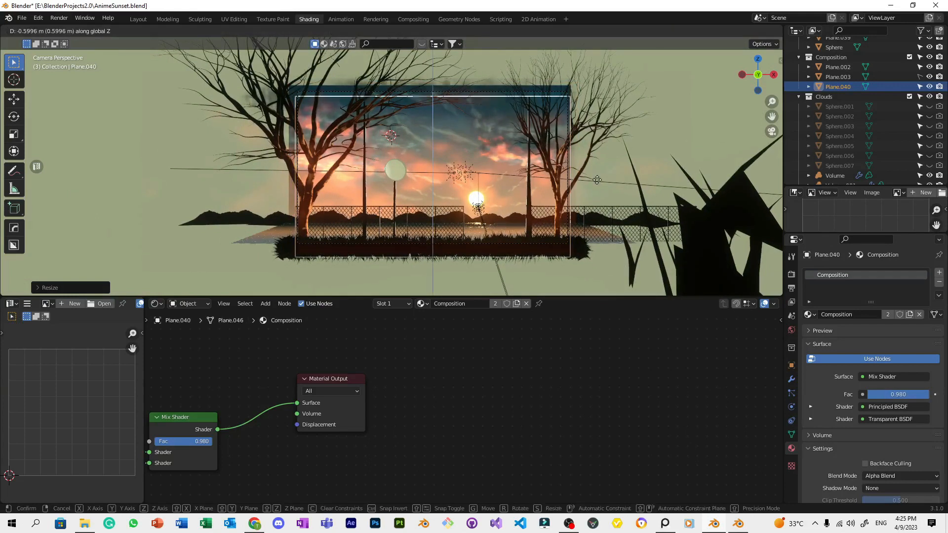
scroll(602, 192, "up", 3)
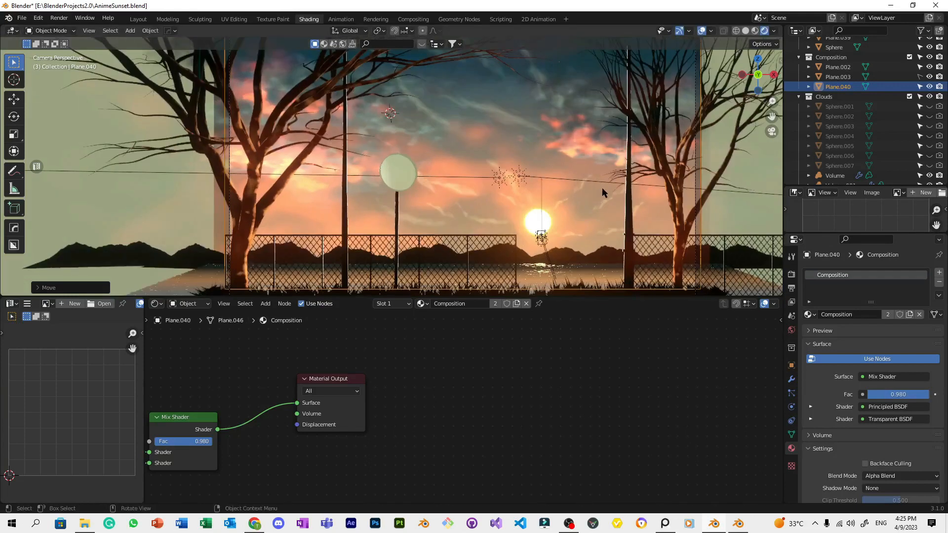
Adjust the height of the distant composition plane along the global Z axis against the sea horizon.
scroll(590, 123, "up", 2)
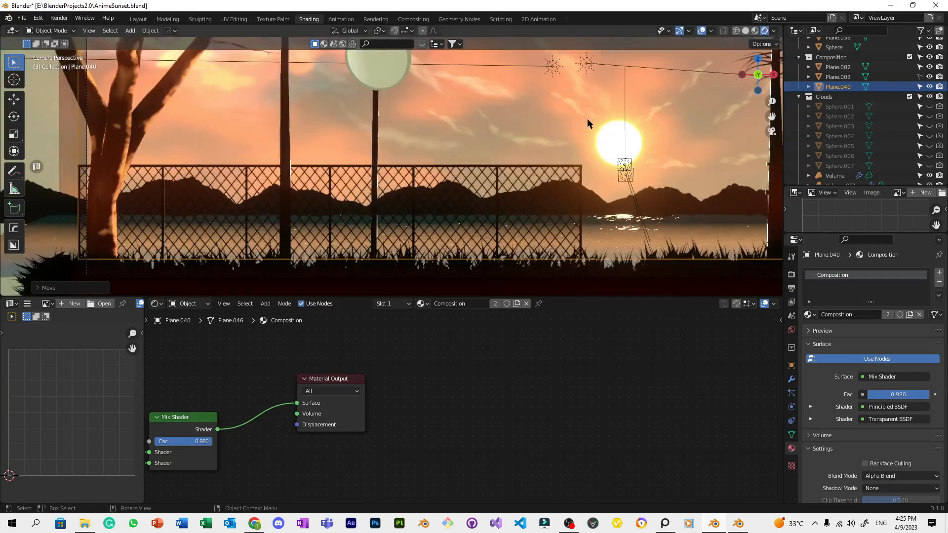
key("g")
key("z")
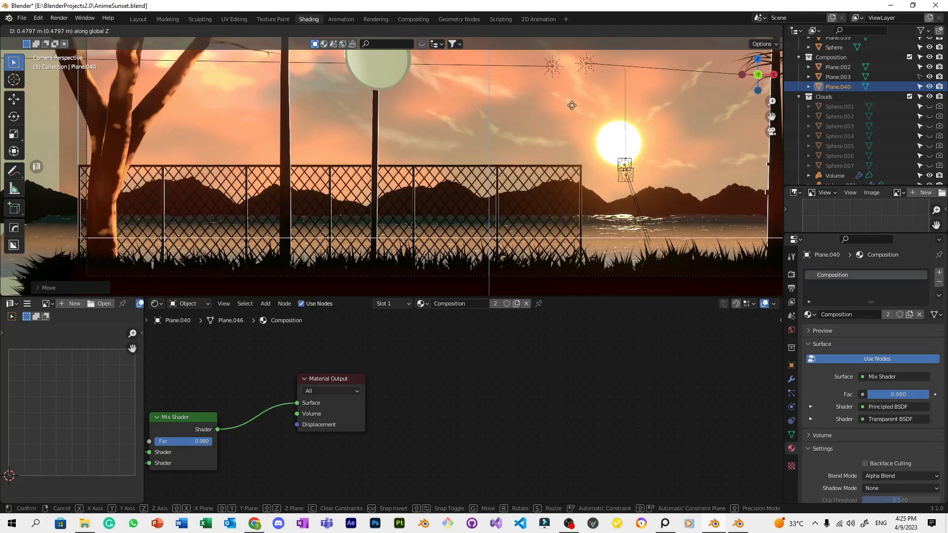
scroll(553, 89, "up", 4)
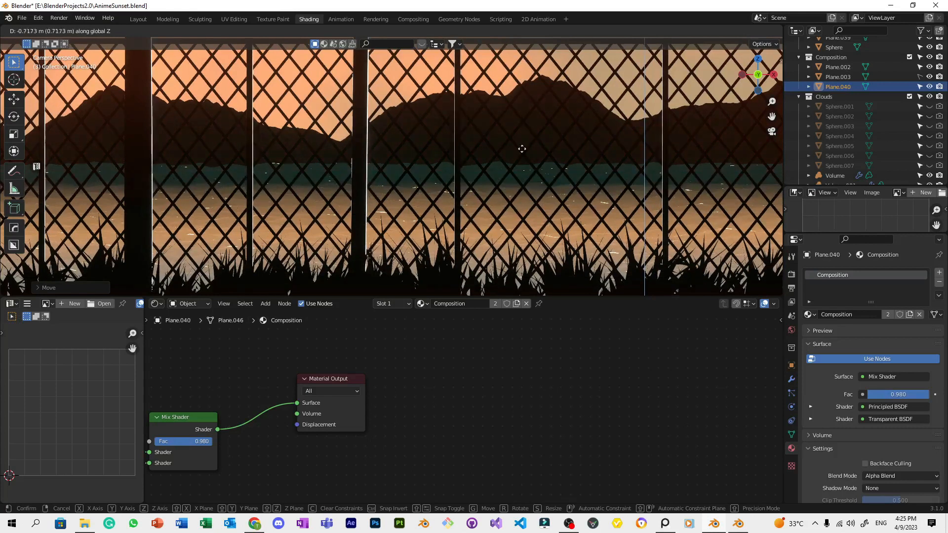
left_click(511, 99)
scroll(594, 253, "down", 4)
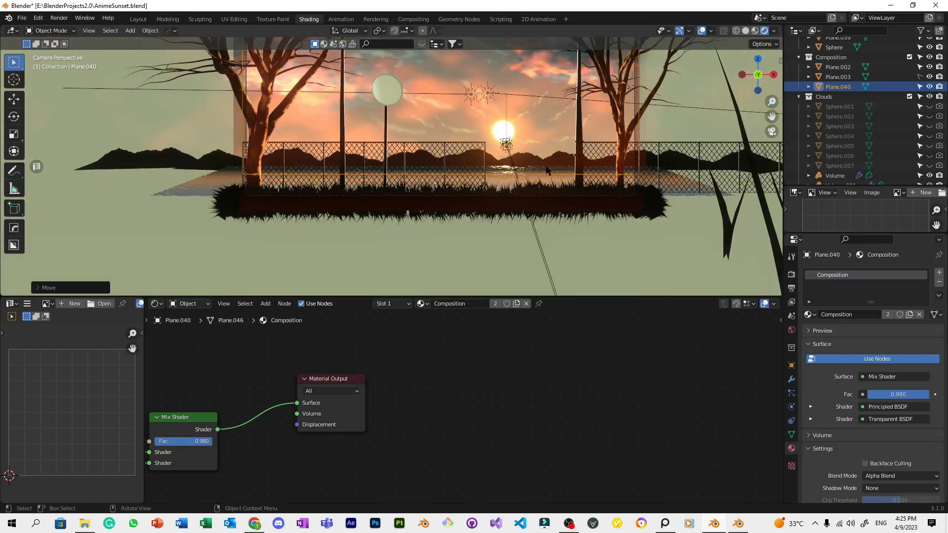
Select the mountain landscape beneath the sun and add an area light to the scene.
scroll(548, 170, "up", 5)
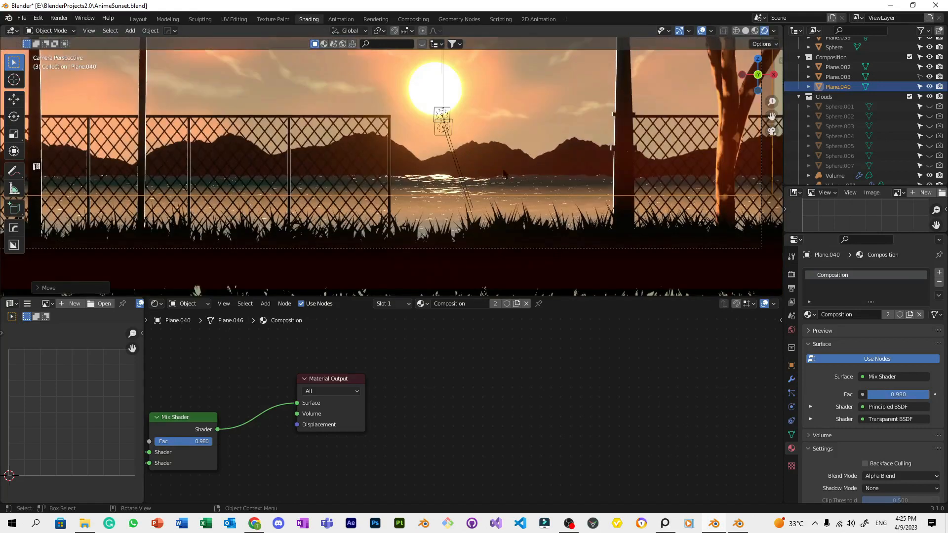
middle_click_drag(553, 151, 526, 180)
left_click(490, 190)
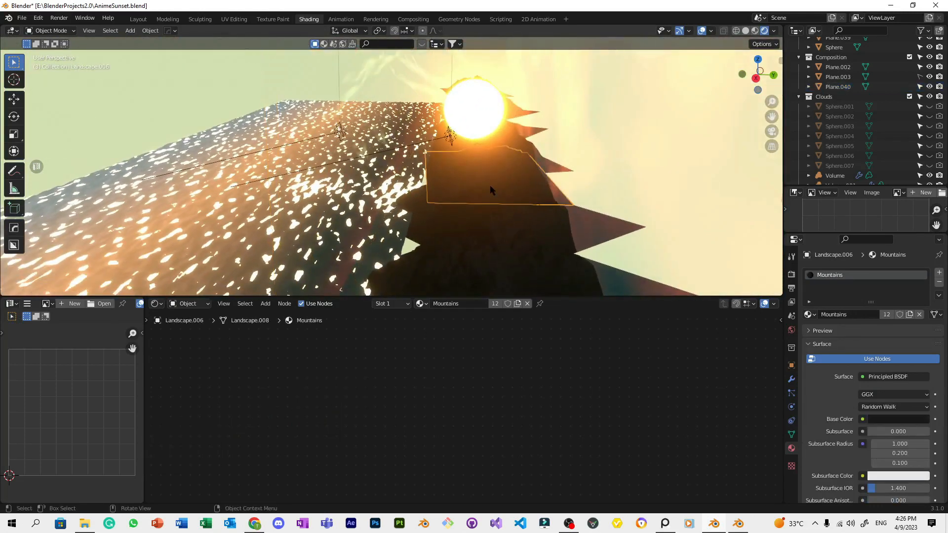
key("shift+a")
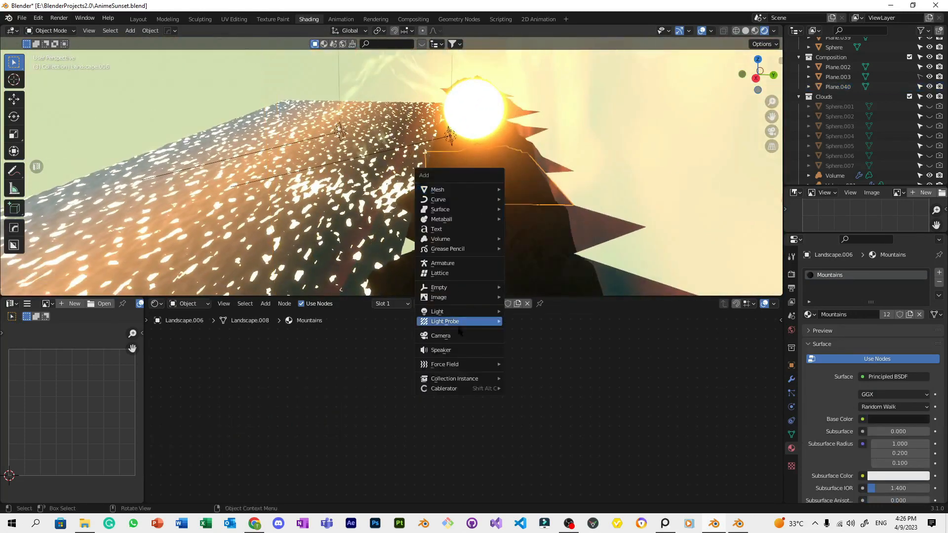
mouse_move(474, 312)
left_click(533, 344)
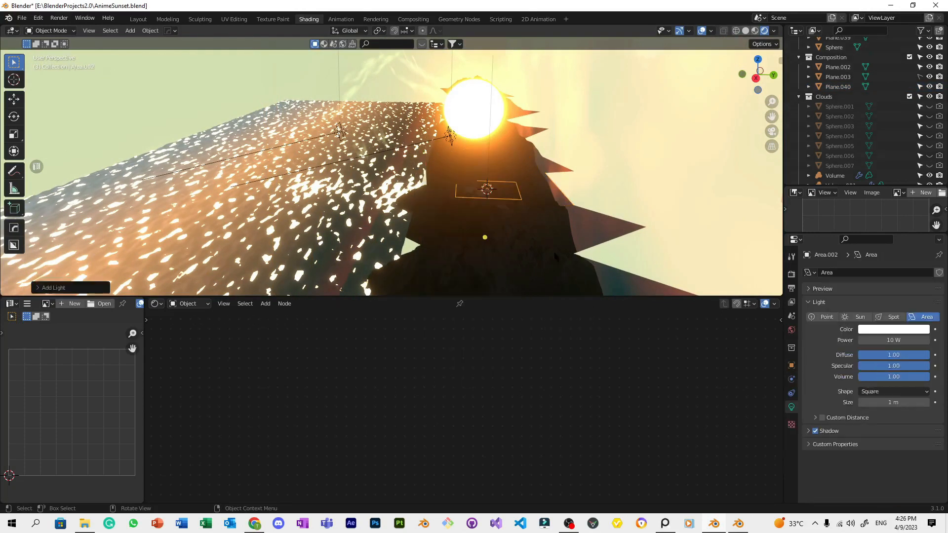
Try positioning and rotating the new area light so it shines on the mountain beside the sun.
key("g")
left_click(631, 159)
key("r")
left_click(595, 122)
key("KP_0")
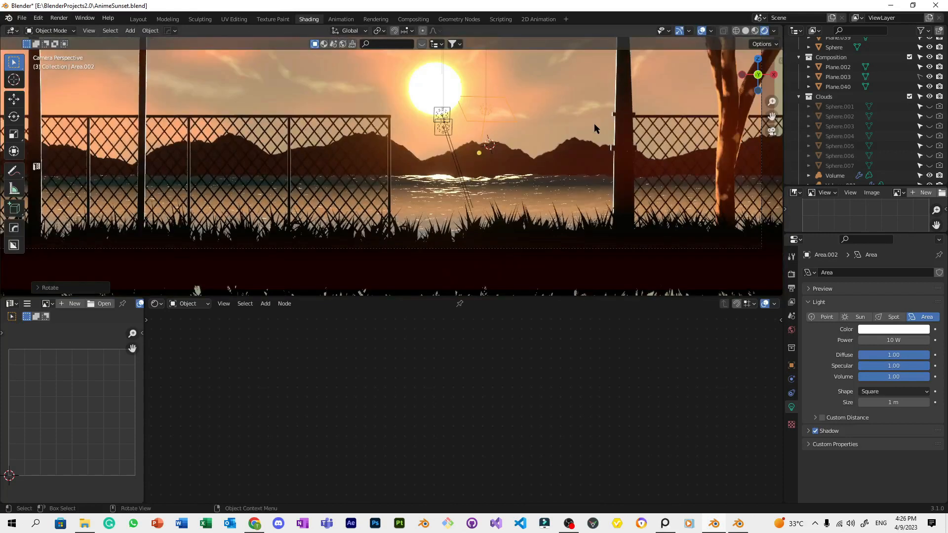
key("g")
left_click(567, 148)
Try a power of 142.4 W on the area light, shift it toward the sea, and delete the light.
left_click_drag(880, 340, 918, 340)
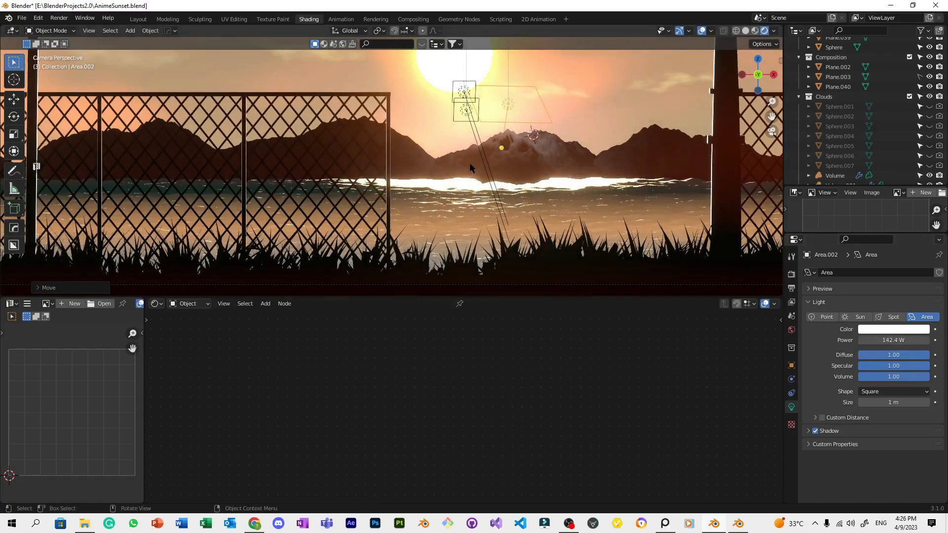
key("g")
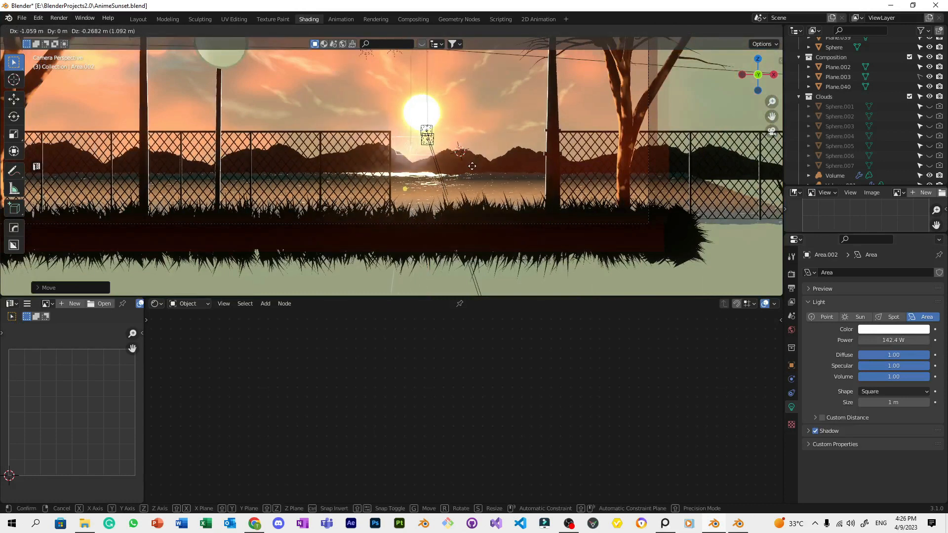
left_click(474, 174)
key("x")
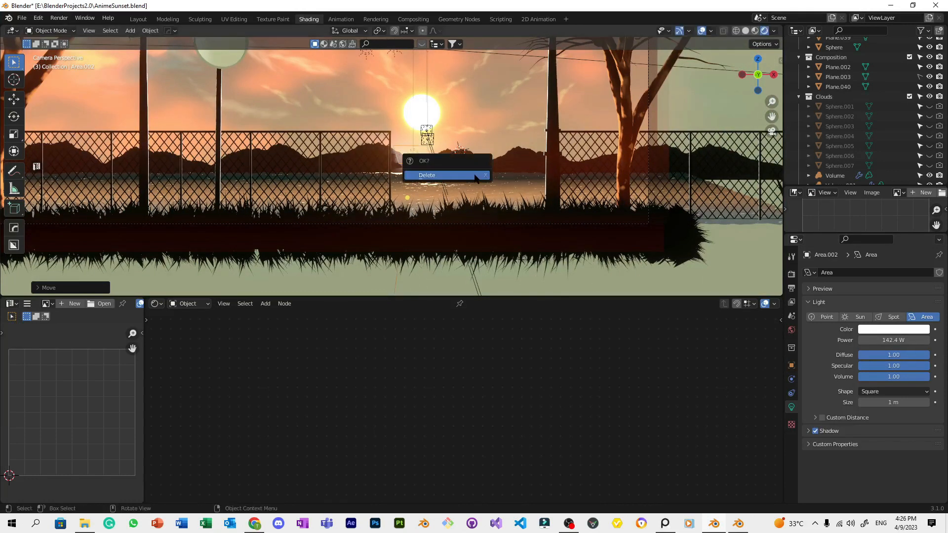
left_click(423, 167)
Select the composition plane Plane.040 and duplicate it in place from the camera view.
middle_click_drag(423, 167, 513, 218)
left_click(425, 208)
key("KP_0")
scroll(433, 224, "down", 3)
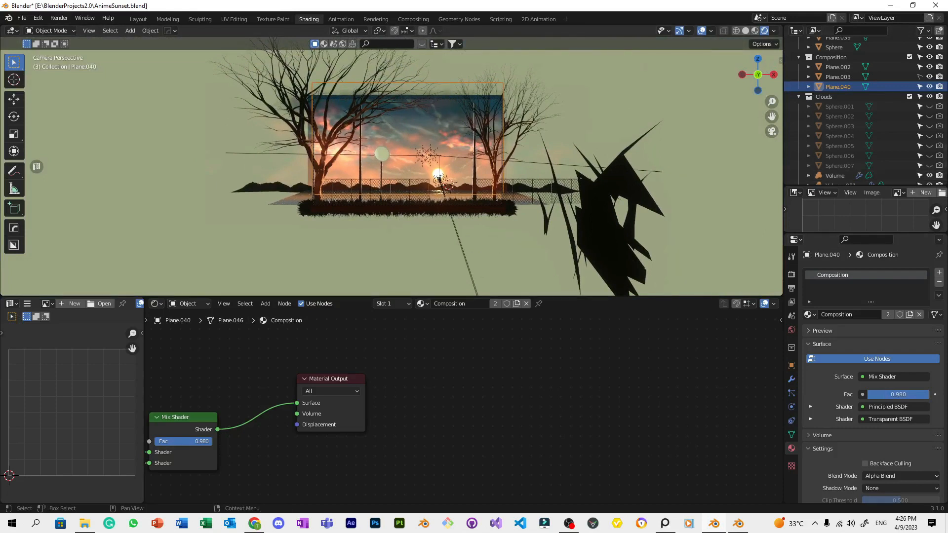
scroll(539, 185, "up", 4)
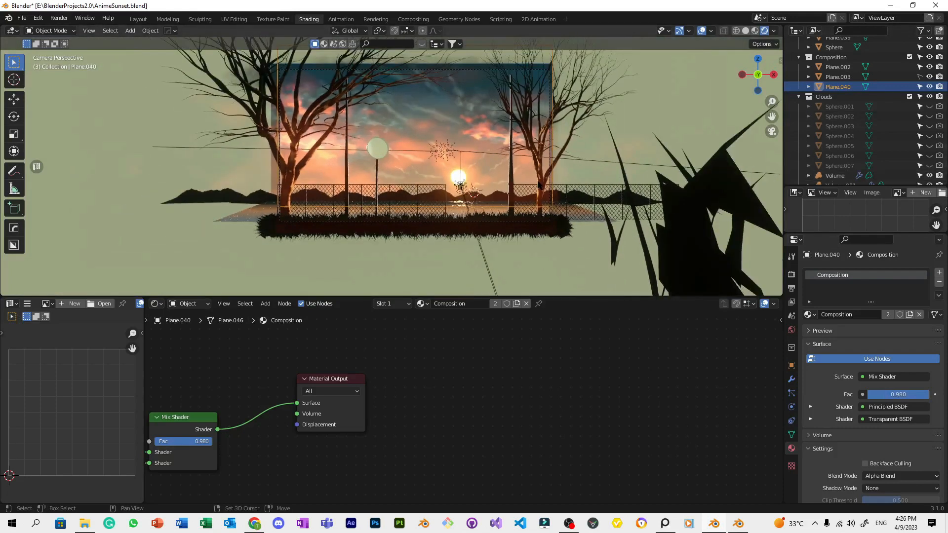
key("shift+d")
key("Escape")
Try previewing the ColorRamp output of the shared Composition material on the duplicated plane, and undo the preview.
right_click(842, 97)
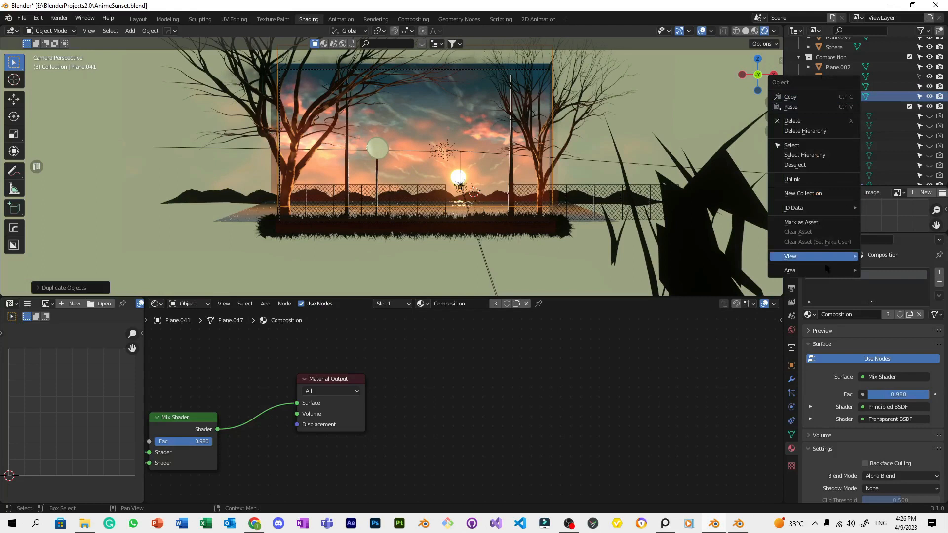
scroll(505, 429, "down", 3)
scroll(504, 429, "down", 3)
scroll(638, 369, "up", 5)
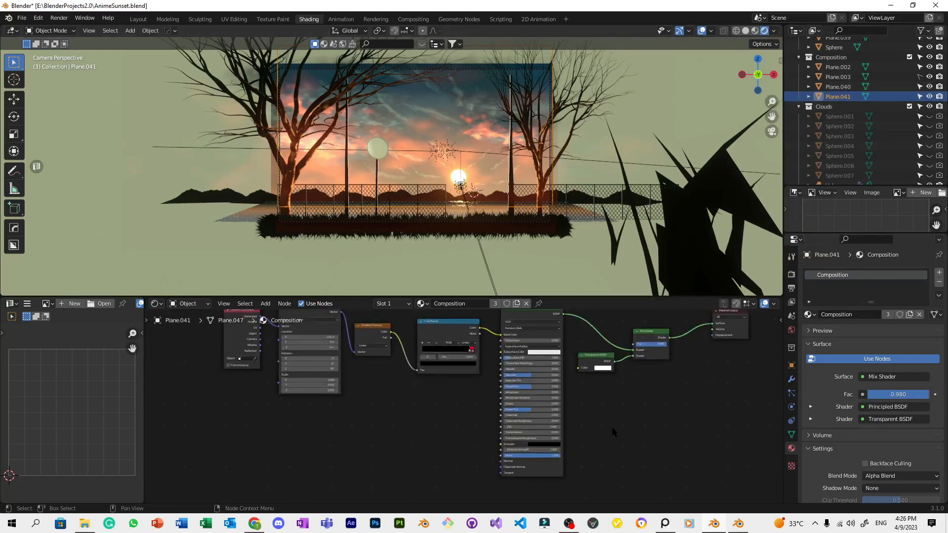
scroll(501, 393, "up", 2)
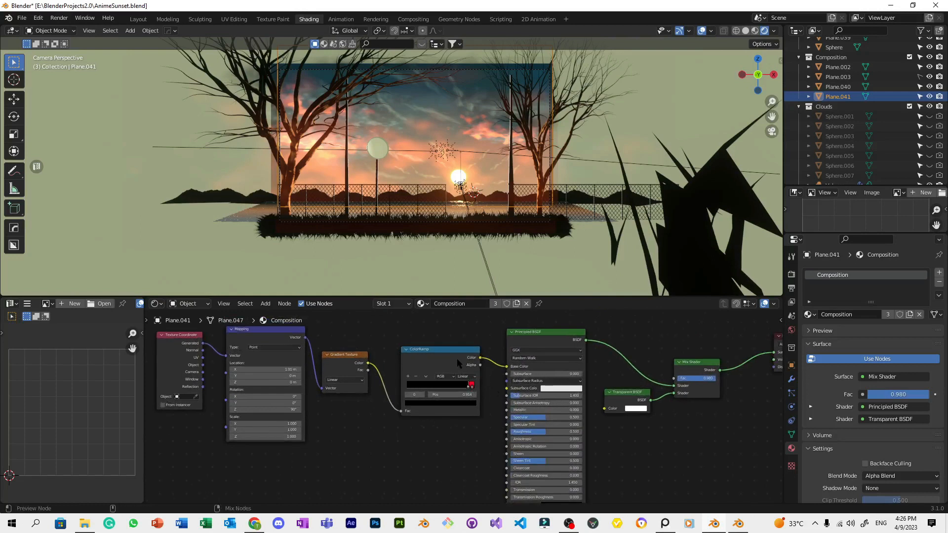
left_click(457, 363, "ctrl+shift")
key("g")
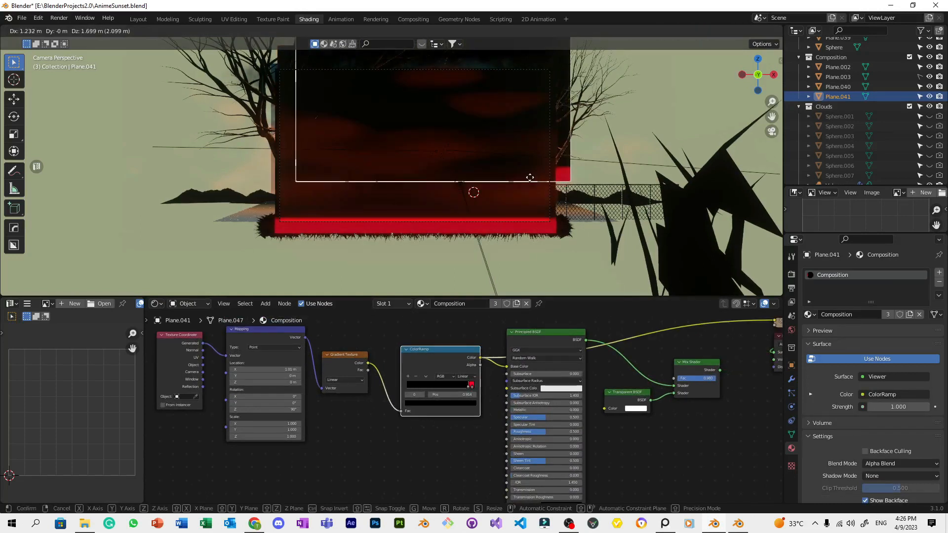
right_click(506, 159)
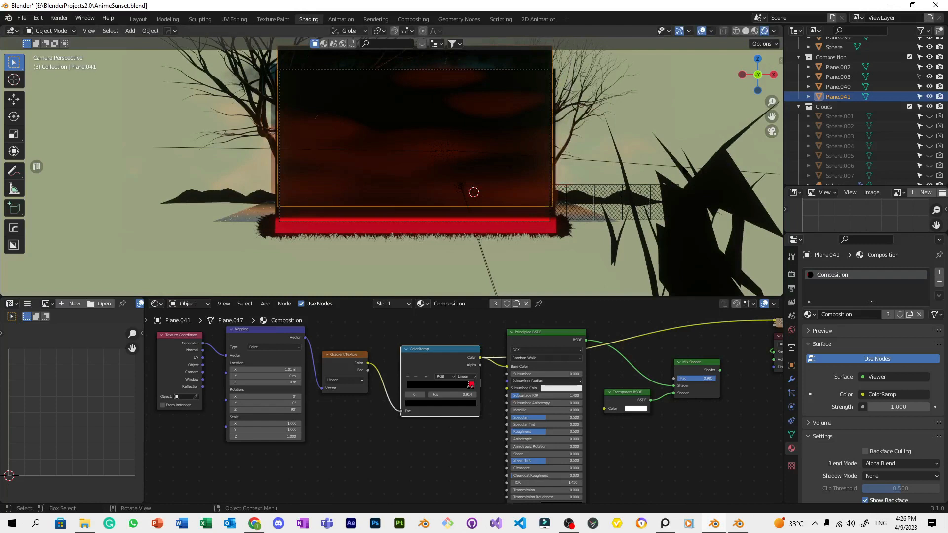
key("ctrl+z")
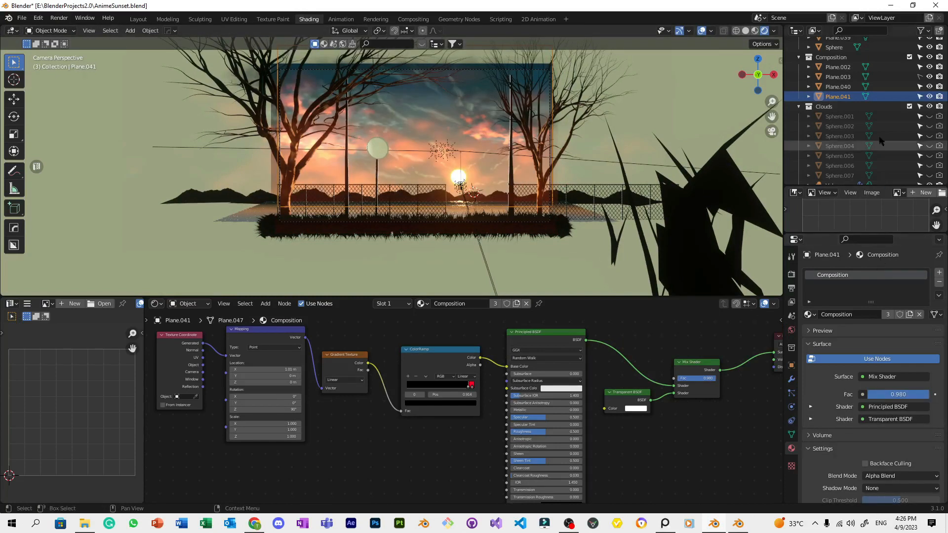
Make the duplicated plane's Composition material a single-user copy and save the file.
left_click(909, 316)
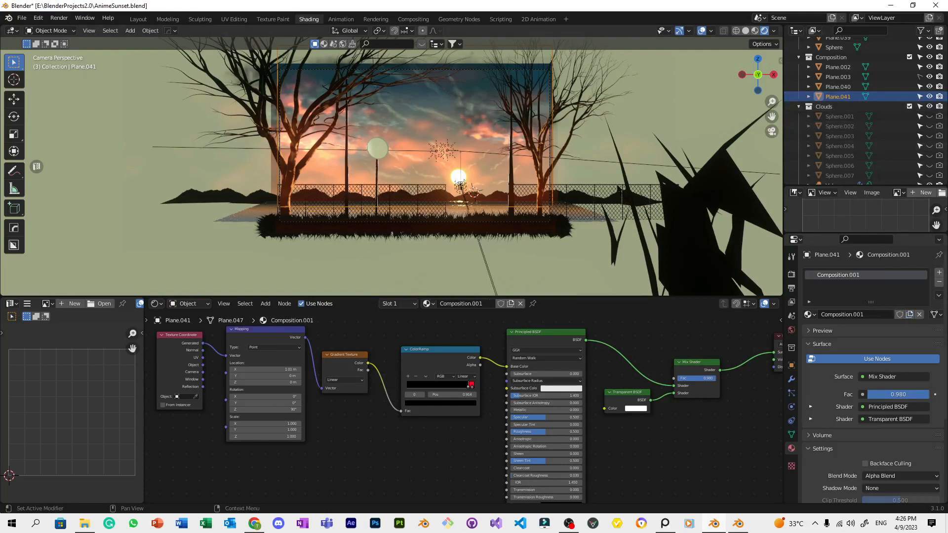
key("Tab")
key("Tab")
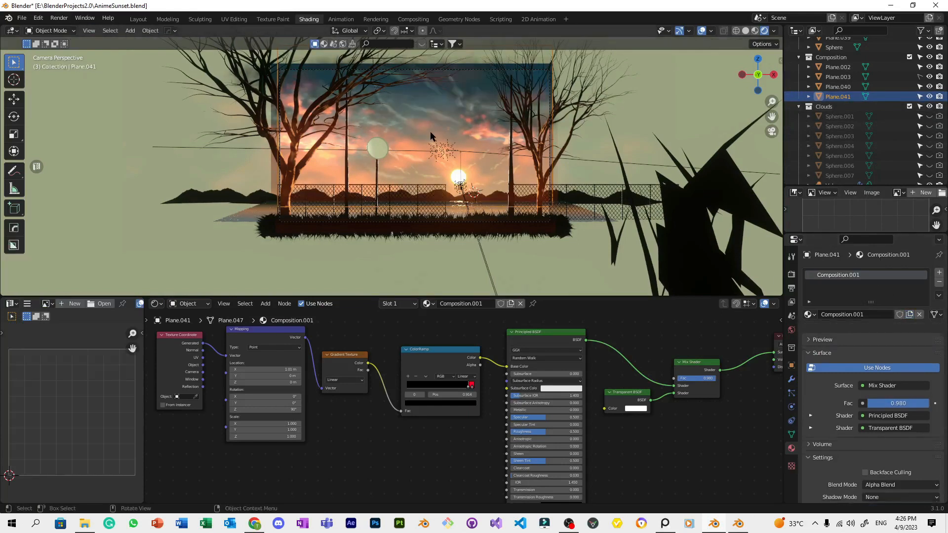
key("ctrl+s")
Preview the ColorRamp output of Composition.001 and set its Gradient Texture type to Spherical.
scroll(514, 186, "up", 2)
middle_click_drag(513, 182, 454, 167, "shift")
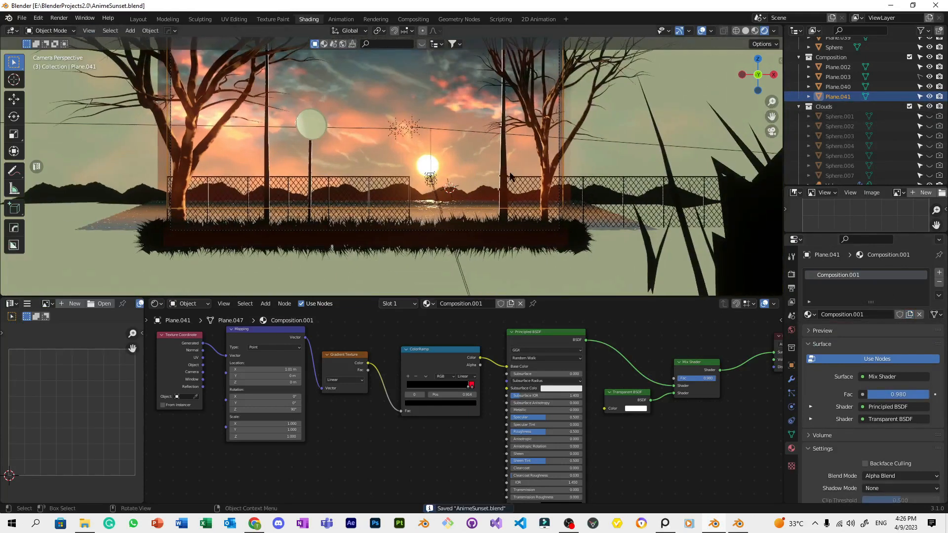
left_click(454, 358, "ctrl+shift")
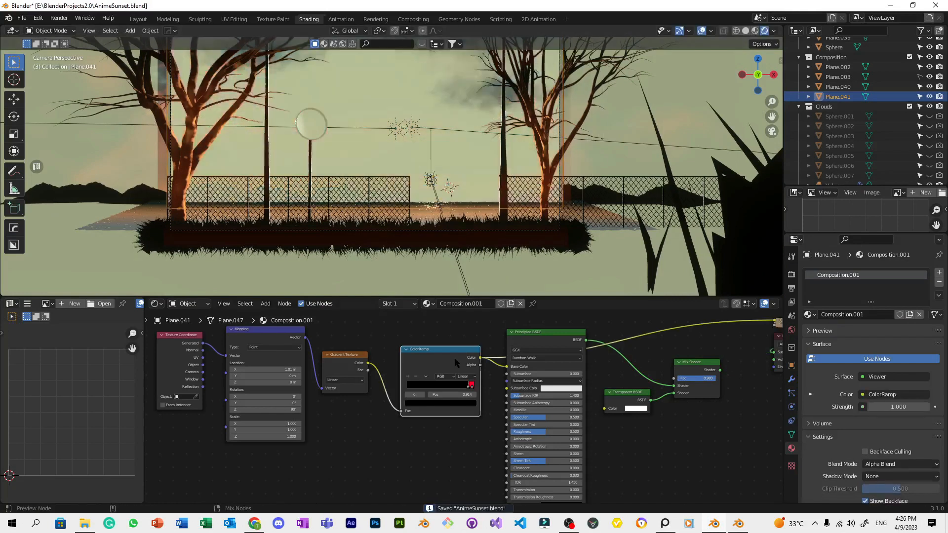
scroll(496, 222, "up", 1)
scroll(490, 340, "down", 4)
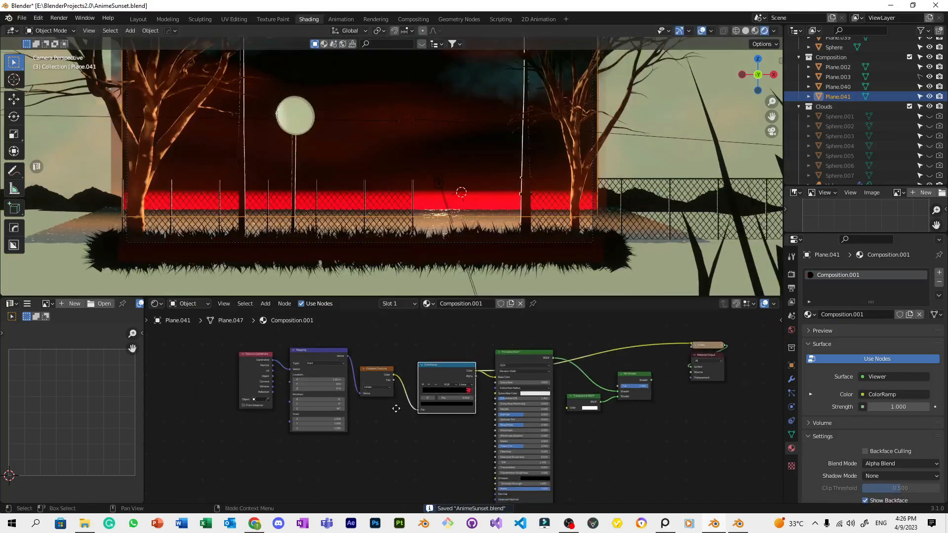
middle_click_drag(396, 406, 506, 394)
scroll(492, 373, "up", 3)
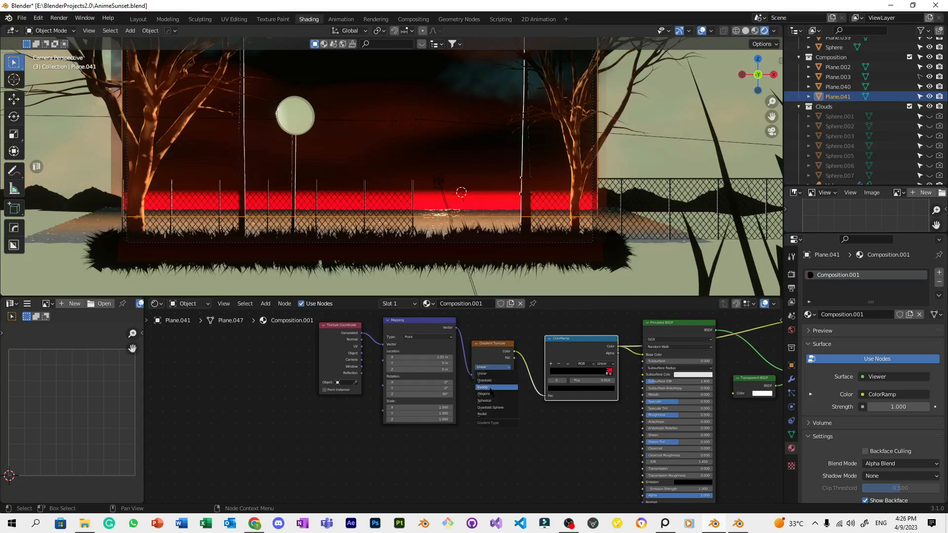
left_click(491, 401)
Try shifting the gradient with the Mapping node's X location at 3.28 m and other Z locations, and restore both.
scroll(484, 245, "down", 3)
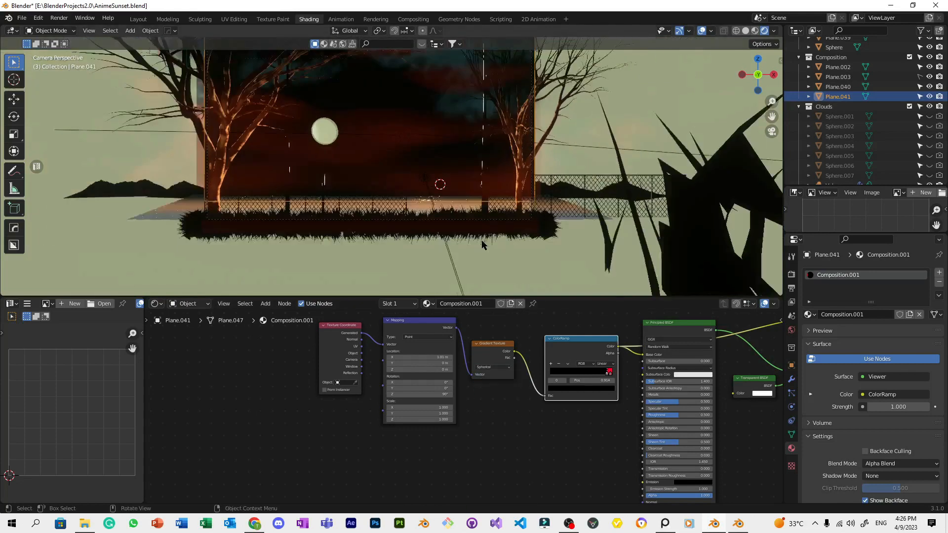
scroll(451, 379, "up", 1)
scroll(451, 379, "up", 1)
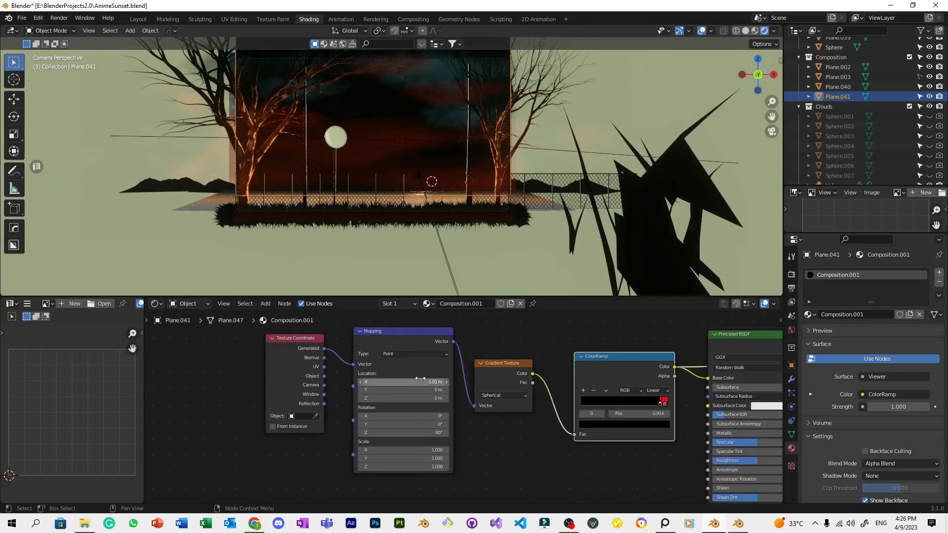
left_click_drag(409, 382, 584, 451)
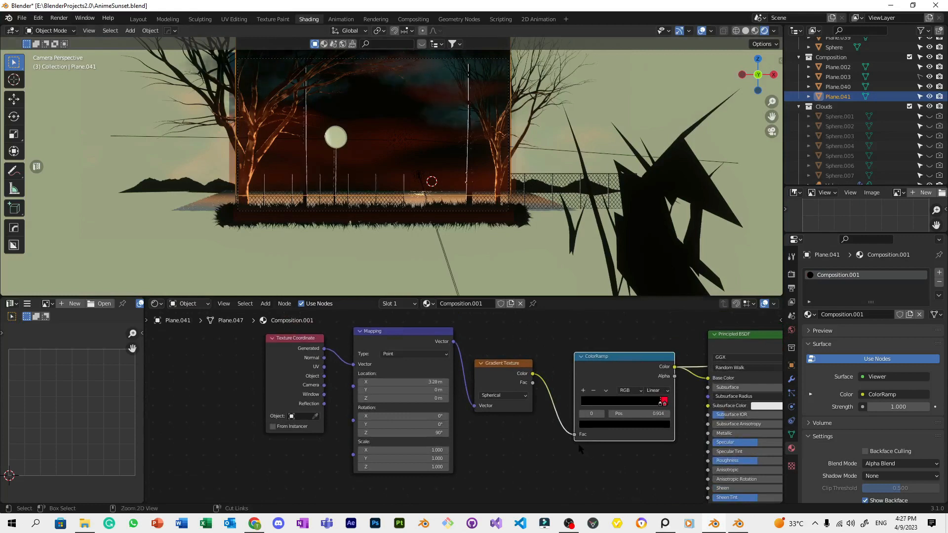
key("ctrl+z")
scroll(567, 434, "down", 15)
scroll(558, 440, "up", 12)
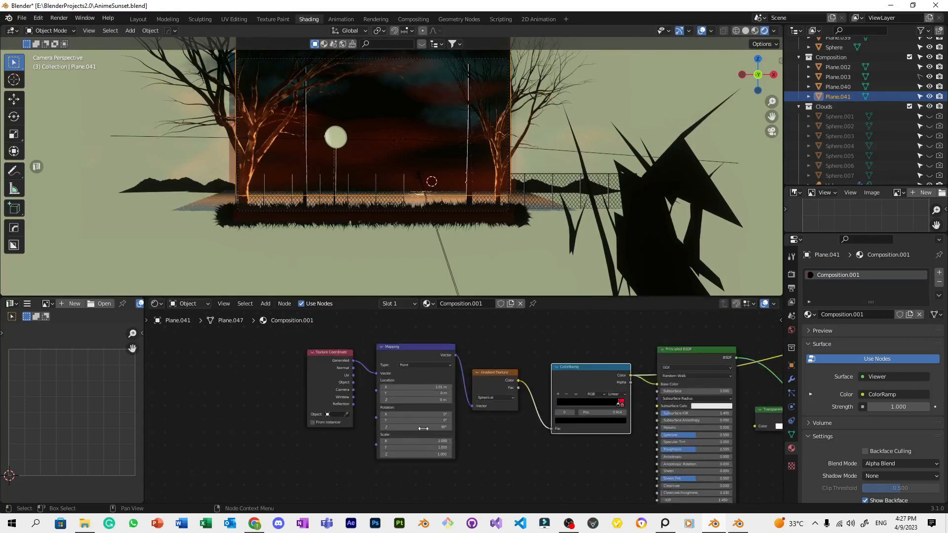
left_click_drag(417, 400, 357, 399)
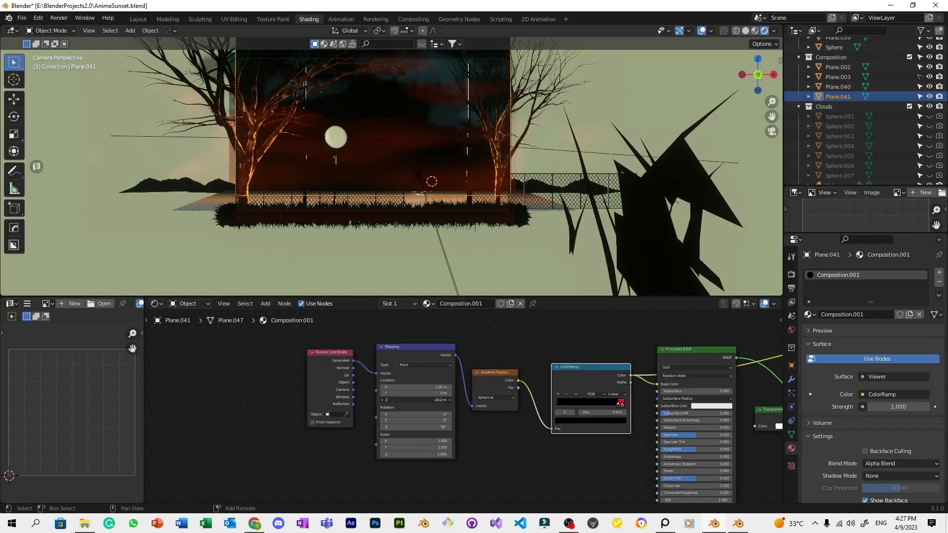
left_click_drag(415, 400, 428, 400)
middle_click_drag(579, 132, 468, 130)
key("KP_0")
scroll(620, 393, "up", 1)
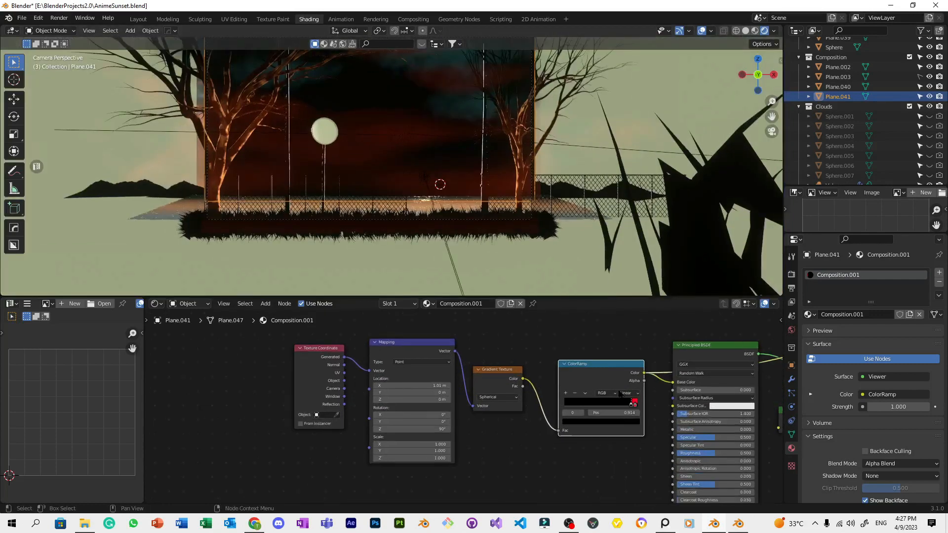
Move the ColorRamp's black stop to position 0 so the gradient spreads across the whole ramp.
left_click_drag(635, 403, 556, 407)
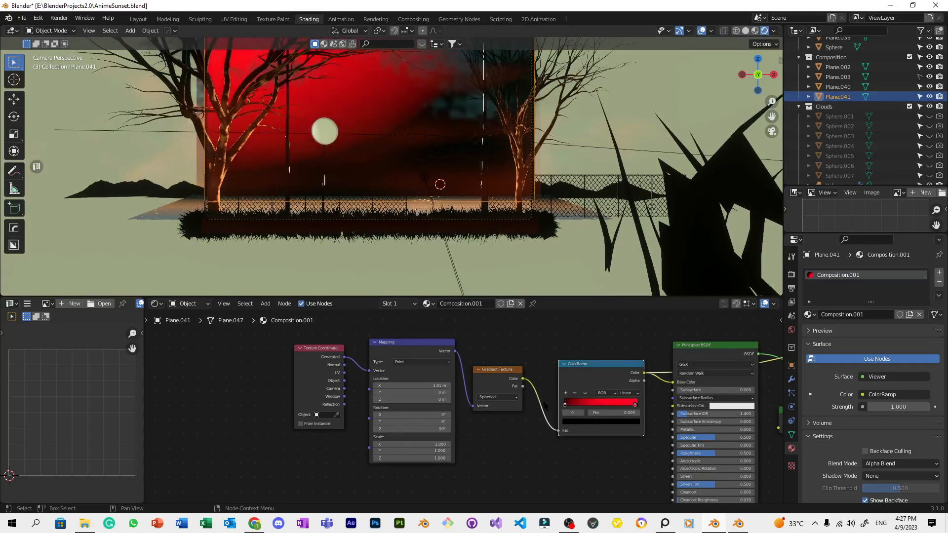
key("ctrl+z")
key("ctrl+shift+z")
left_click(526, 399)
Set the Mapping location to X 0.19 m and Y -2.27 m and its scale to X 3.5 and Y 5.5, centring the glow on the sun.
left_click_drag(437, 385, 392, 392, "shift")
left_click_drag(426, 444, 460, 450, "shift")
mouse_move(425, 386)
left_mouse_down()
mouse_move(397, 393)
mouse_move(434, 385)
left_mouse_up()
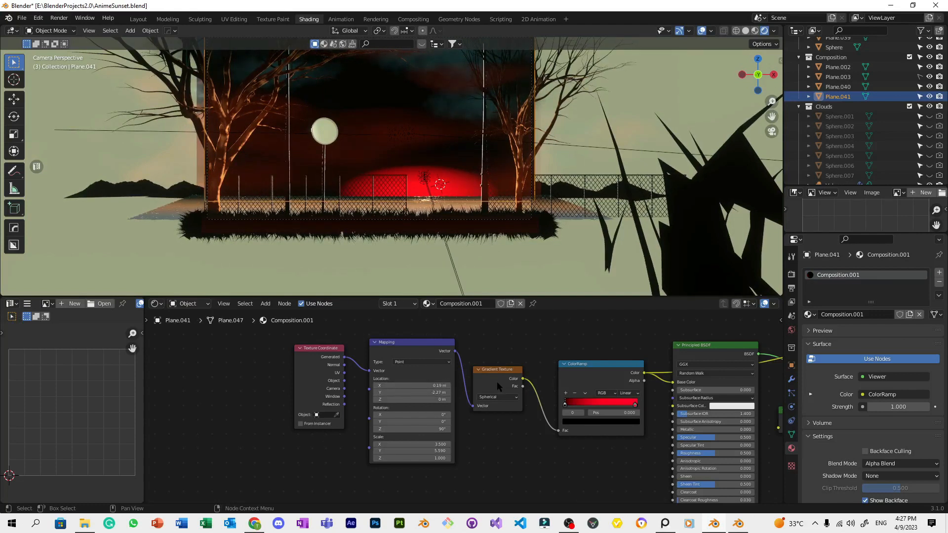
Change the ColorRamp's bright red stop to orange.
left_click(635, 404)
left_click(600, 421)
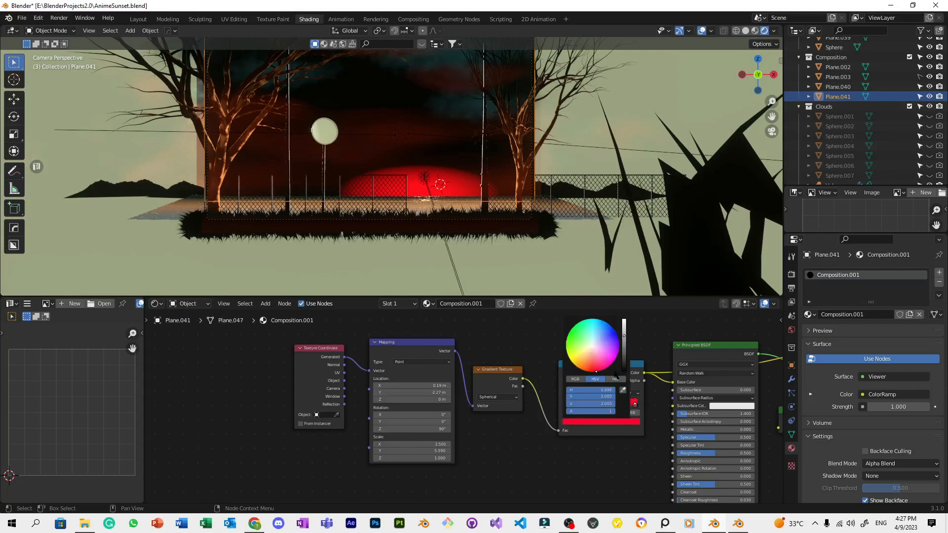
left_click(580, 373)
Route the Mix Shader to the Material Output in place of the ColorRamp preview and save the file.
scroll(702, 374, "down", 4)
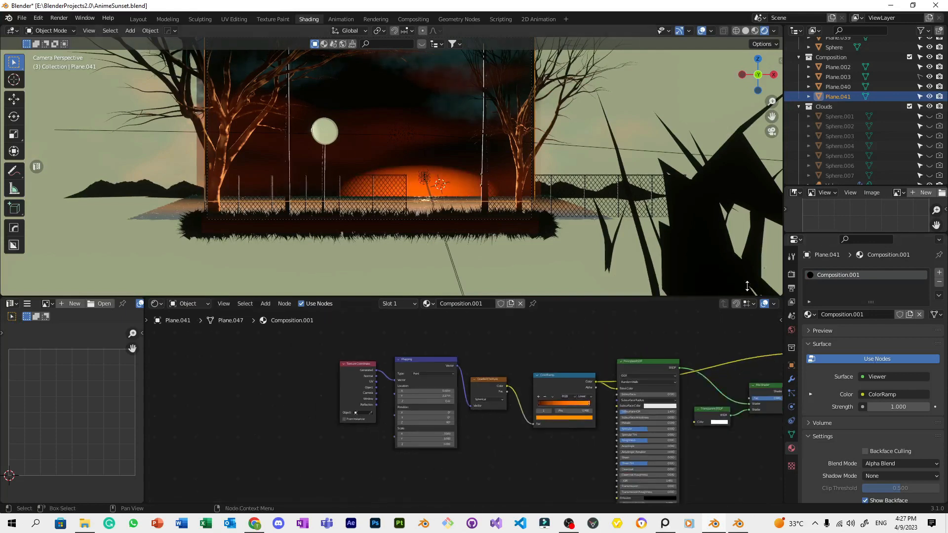
middle_click_drag(702, 375, 527, 361)
left_click(587, 379, "ctrl+shift")
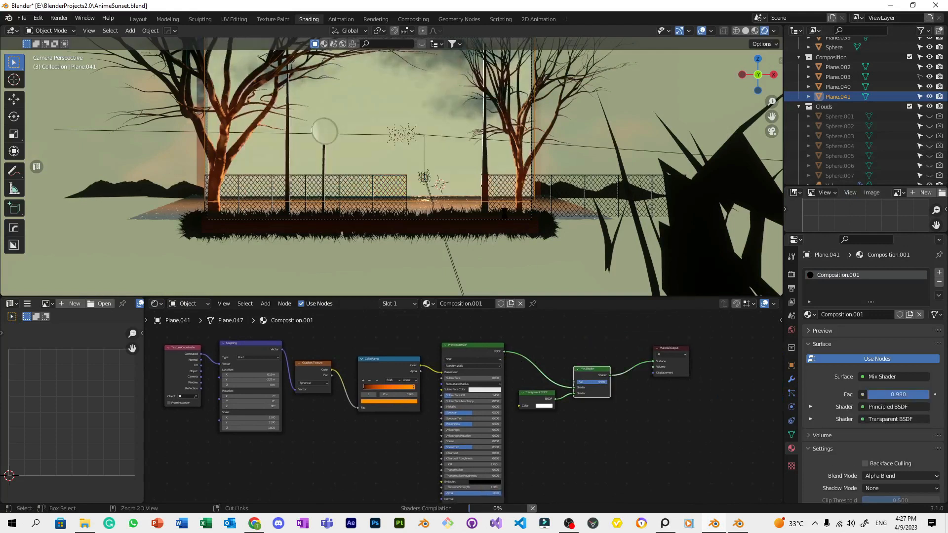
key("ctrl+s")
Move the glow plane Plane.041 down by about 3.92 m and about 0.23 m along X.
scroll(505, 216, "up", 2)
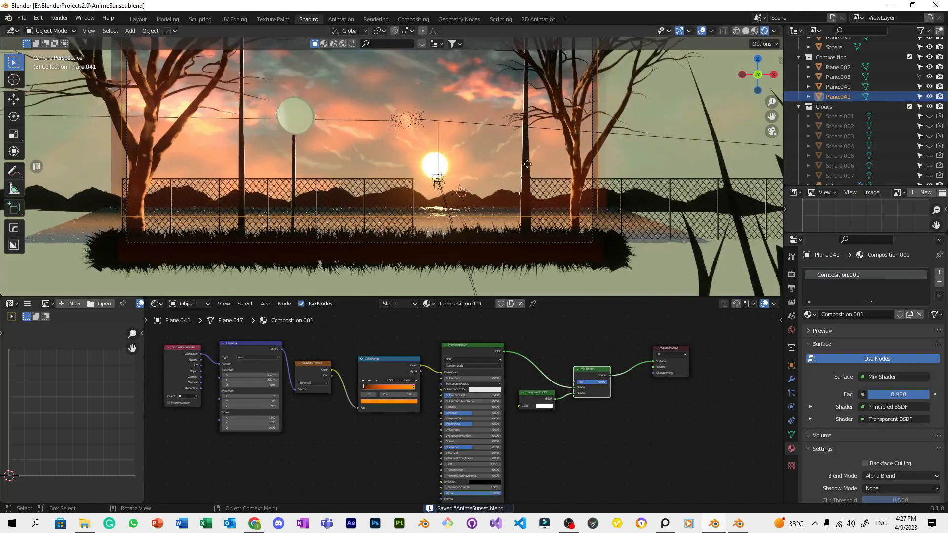
key("g")
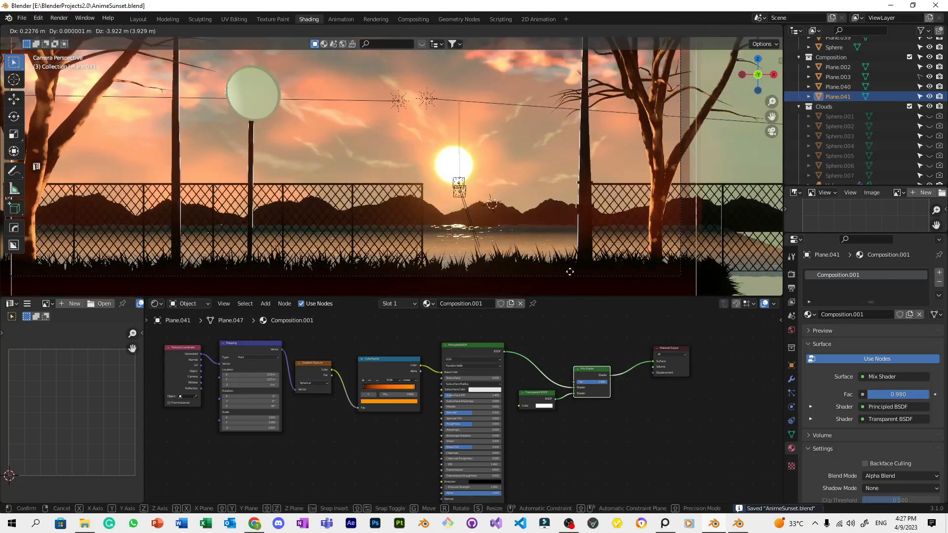
left_click(570, 271)
scroll(581, 257, "up", 3)
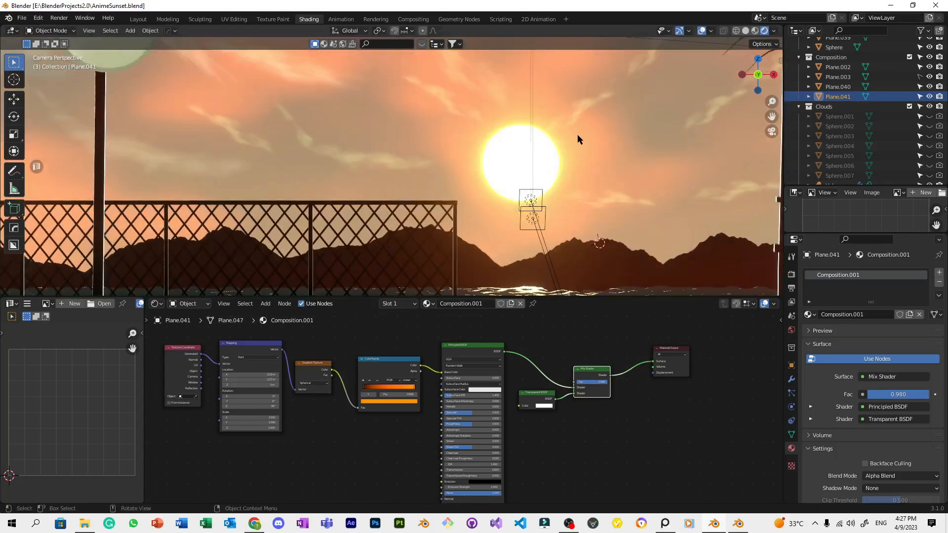
Preview the Principled BSDF directly and shift the ColorRamp's orange stop close to the black one, to about 0.23.
scroll(551, 426, "up", 2)
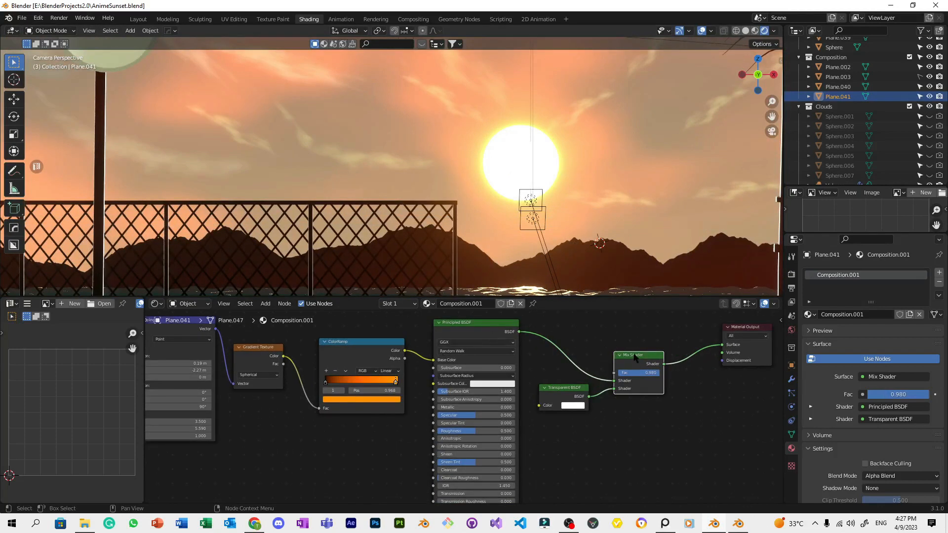
left_click(487, 331, "ctrl+shift")
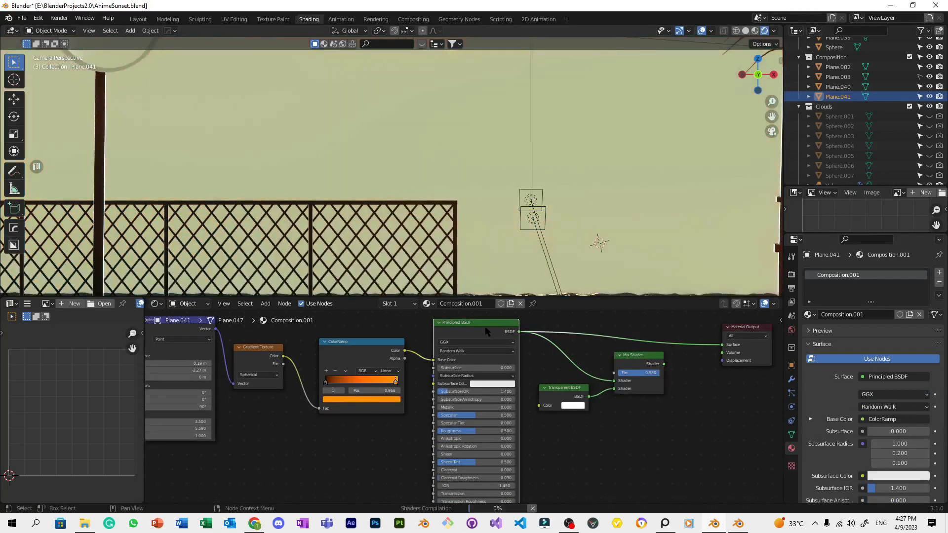
scroll(521, 378, "down", 2)
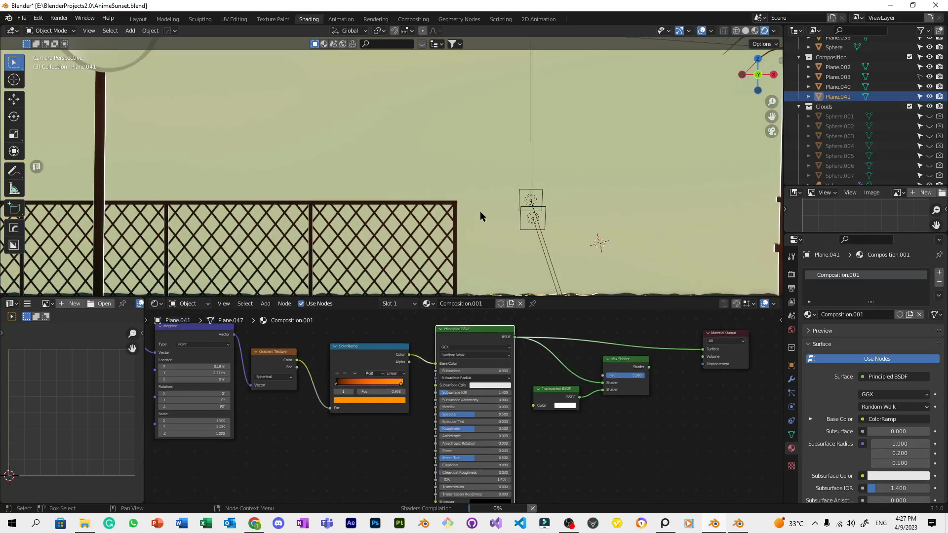
scroll(480, 211, "down", 4)
mouse_move(356, 387)
left_mouse_down()
mouse_move(377, 388)
mouse_move(363, 389)
left_mouse_up()
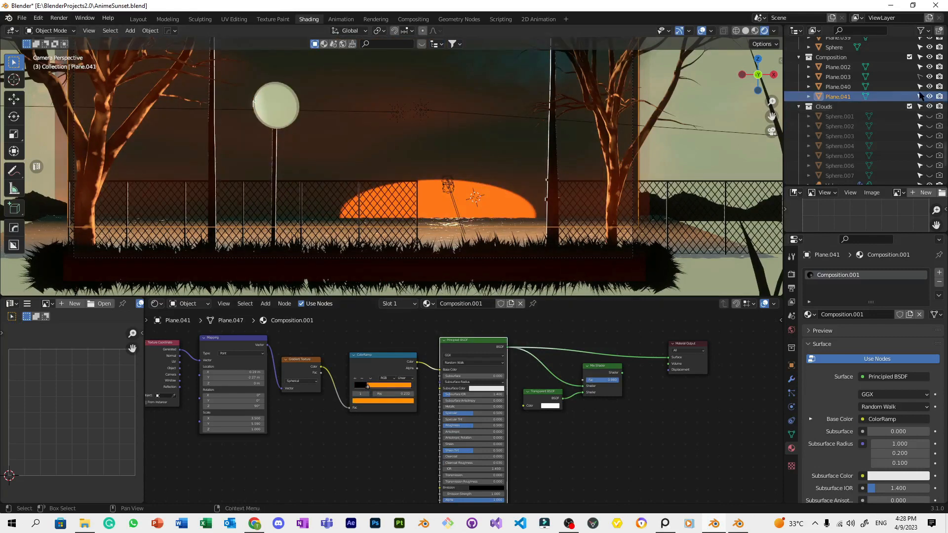
Route the Mix Shader back to the Material Output and try a lower mix factor, undoing that change.
left_click(601, 373, "ctrl+shift")
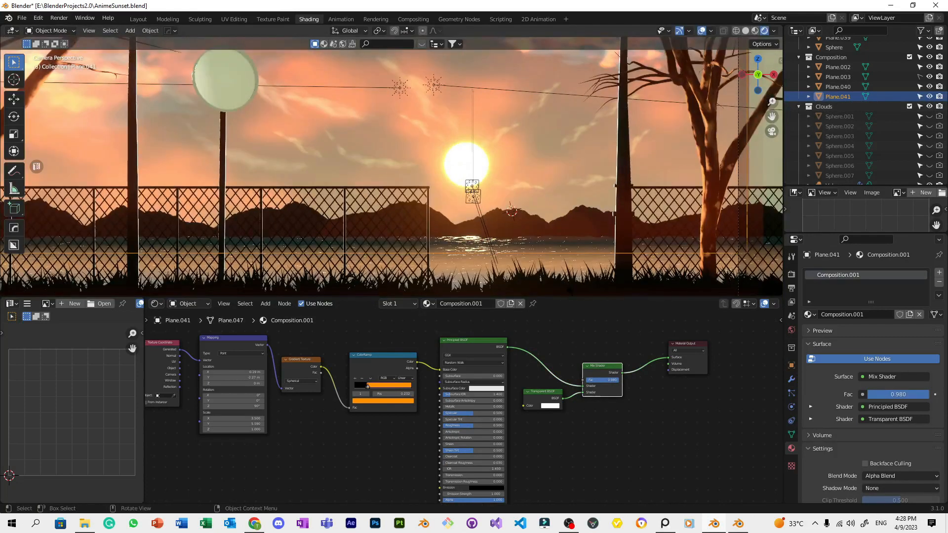
scroll(565, 292, "up", 3)
scroll(557, 404, "up", 3)
left_click_drag(650, 375, 643, 375)
key("ctrl+z")
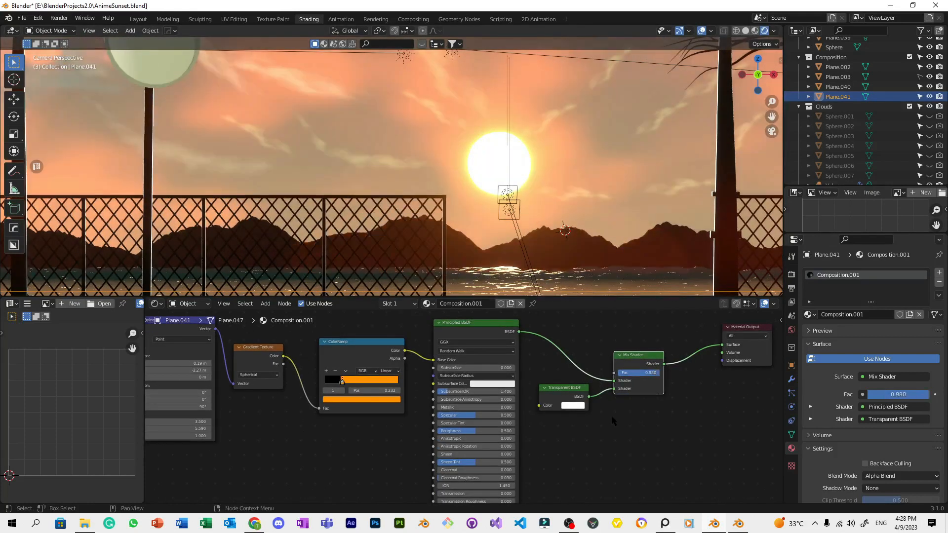
Move the ColorRamp's orange stop to about 0.37, set its HSV value to 5, and save the file.
scroll(543, 407, "up", 1)
left_click(344, 379)
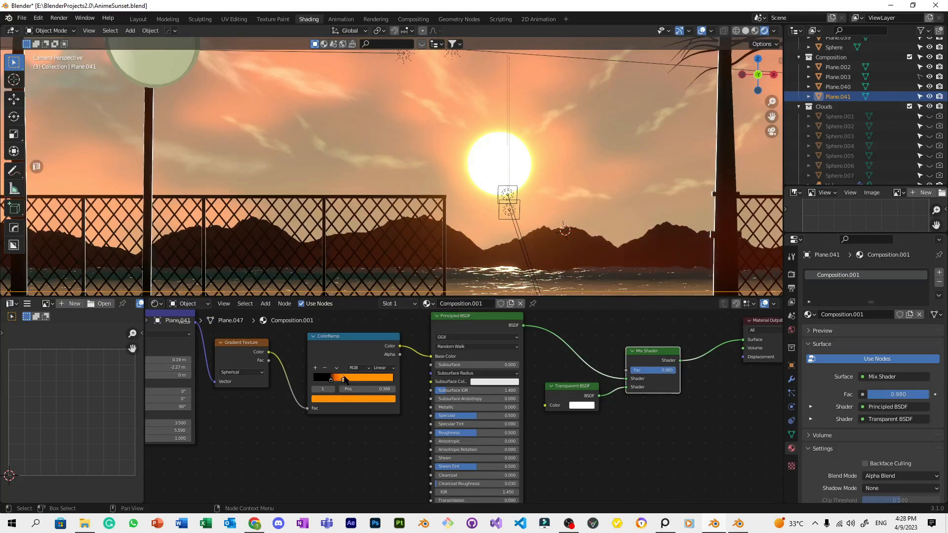
left_click(348, 398)
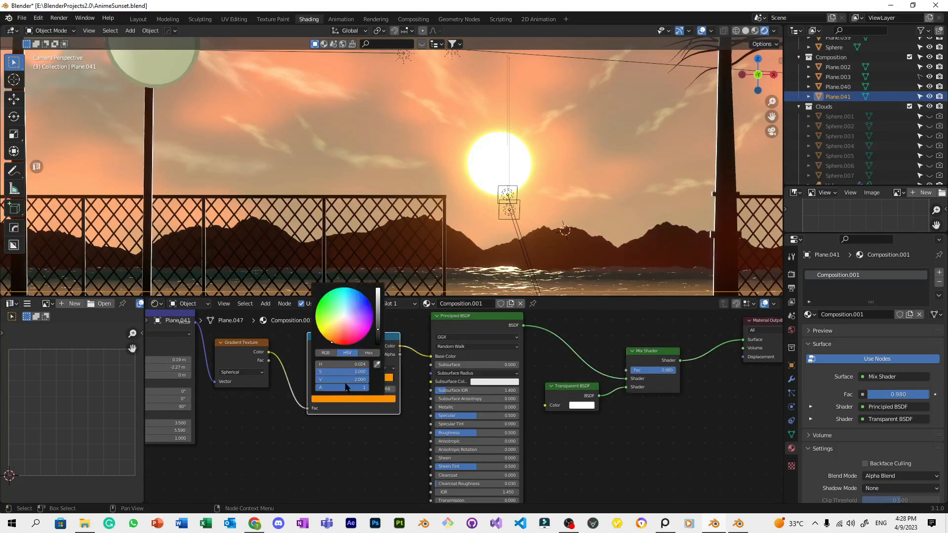
type("5")
key("Return")
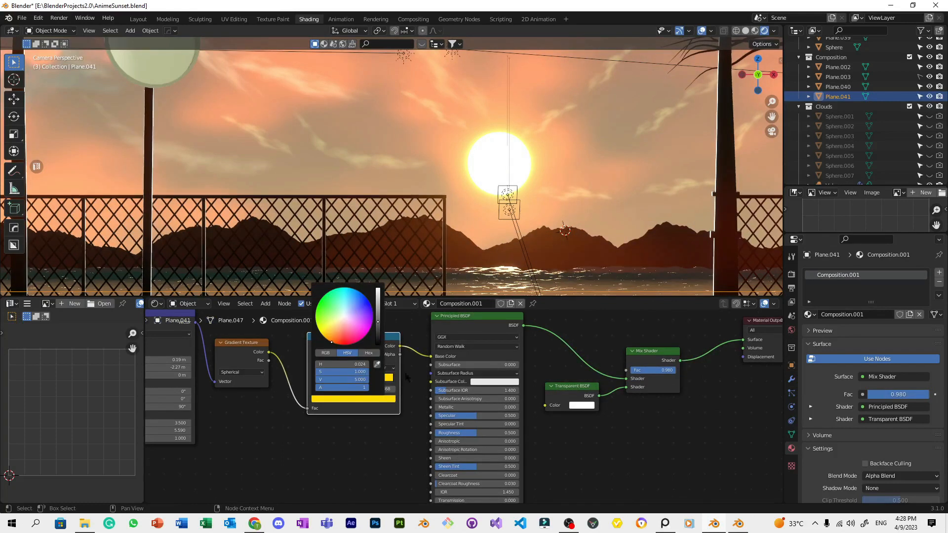
scroll(392, 167, "down", 4)
key("ctrl+s")
Examine the sun glow and the overall sunset composition through the camera at several zoom levels, saving the file again.
scroll(391, 166, "up", 2)
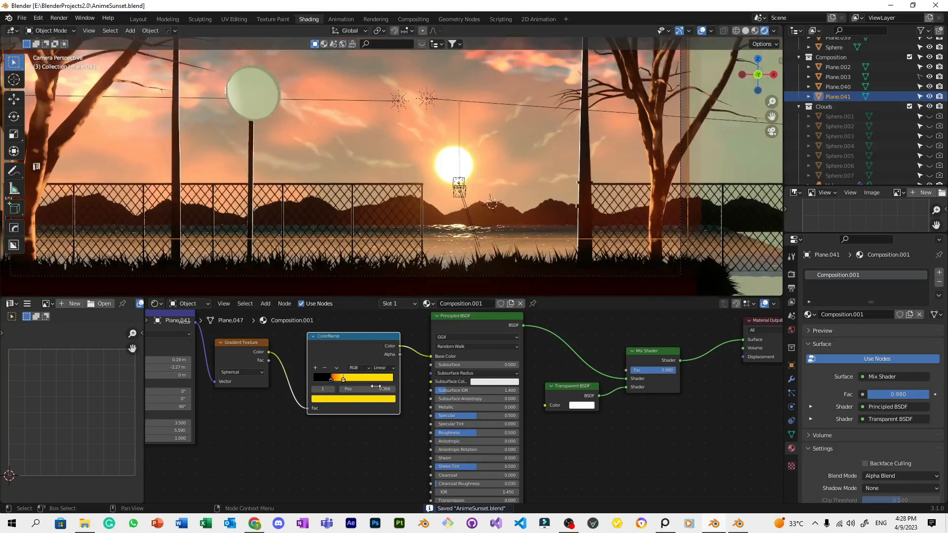
scroll(563, 235, "down", 3)
scroll(563, 234, "up", 4)
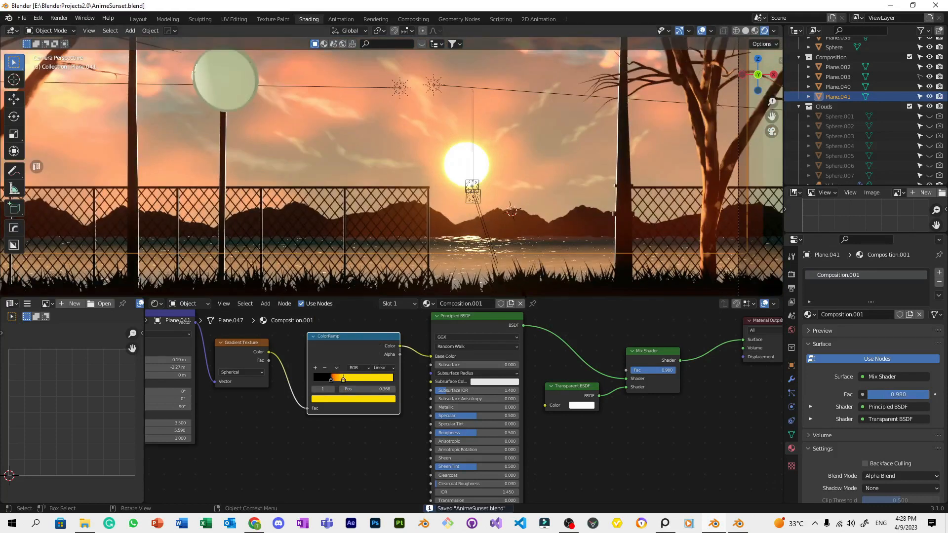
scroll(576, 193, "down", 5)
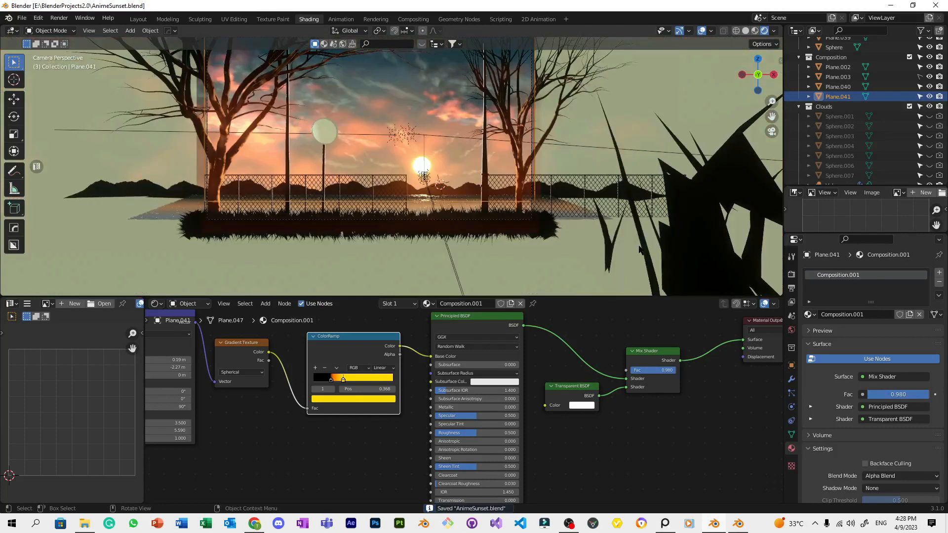
left_click(640, 250)
scroll(567, 252, "down", 3)
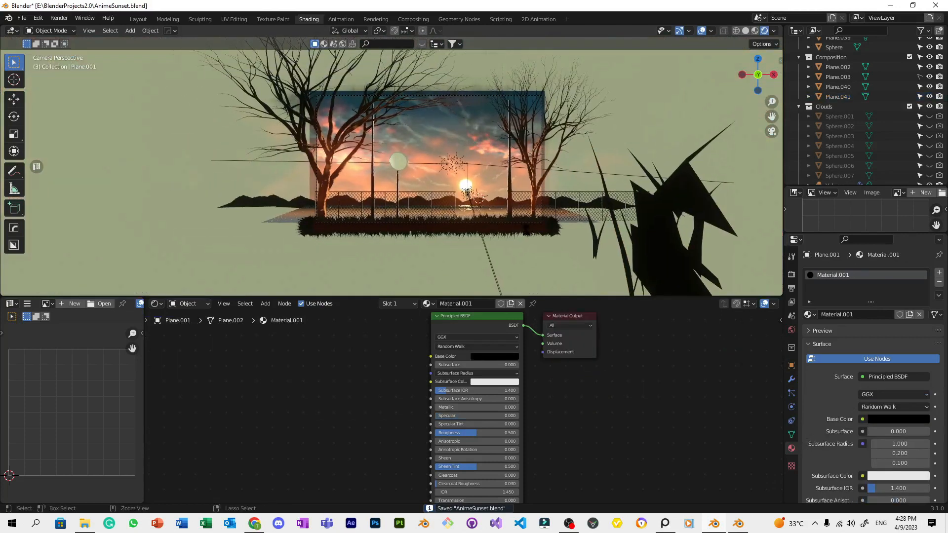
scroll(526, 230, "up", 2)
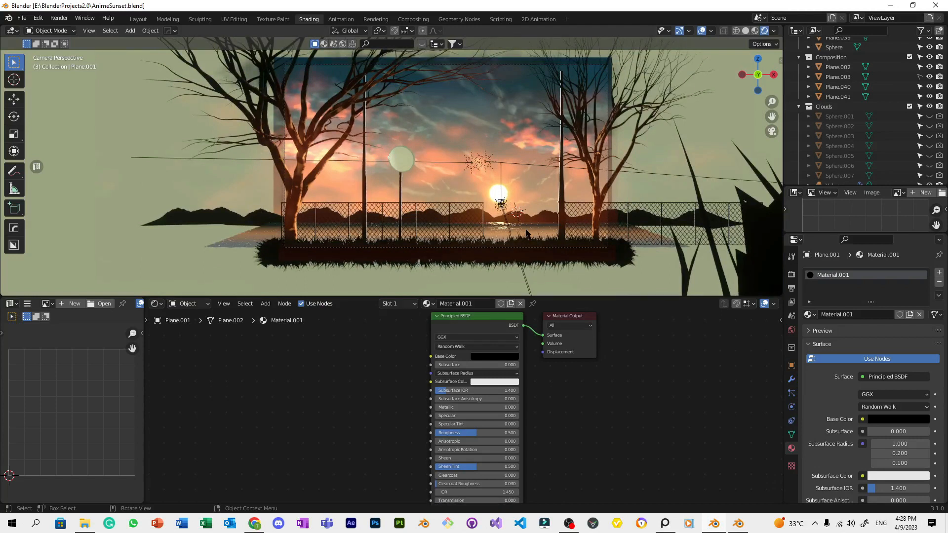
scroll(549, 155, "up", 1)
scroll(549, 155, "down", 3)
middle_click_drag(549, 155, 534, 142, "shift")
key("ctrl+s")
scroll(392, 167, "up", 3)
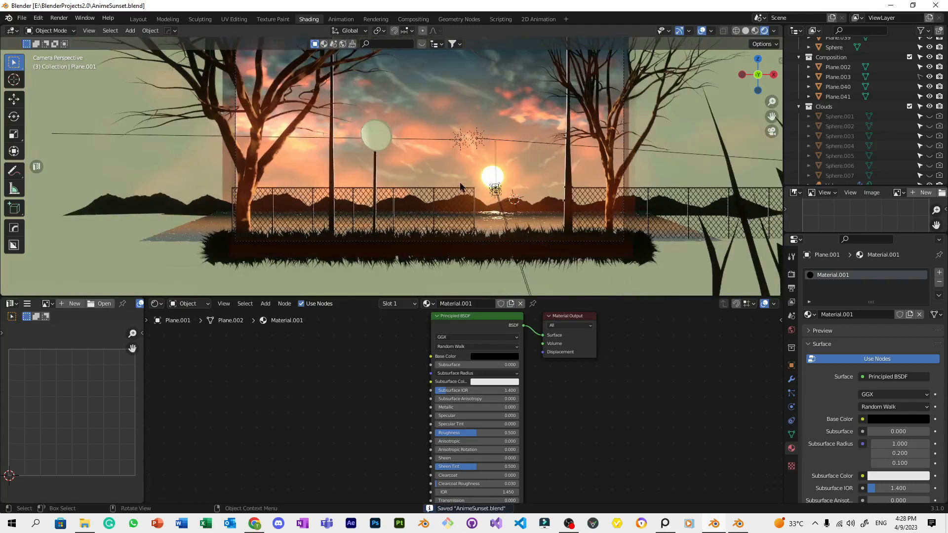
scroll(460, 187, "down", 2)
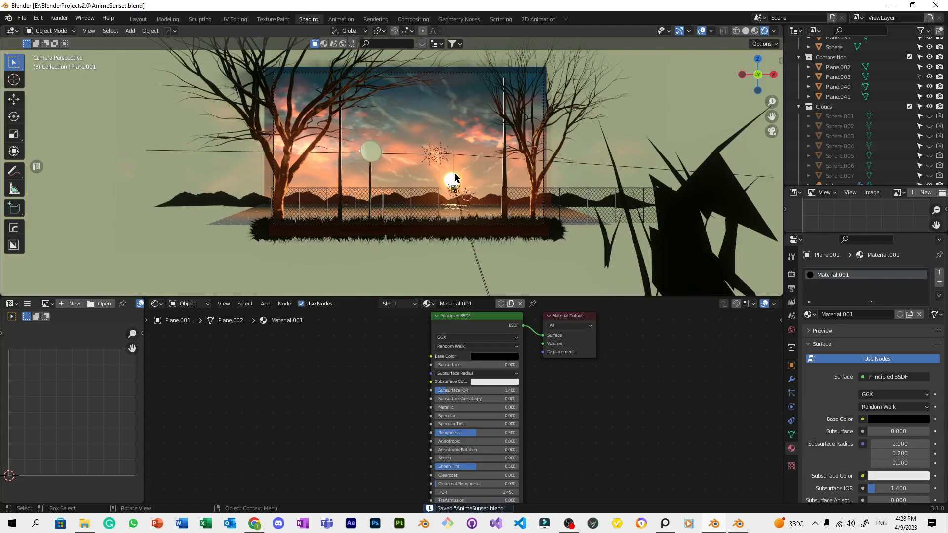
scroll(469, 175, "up", 3)
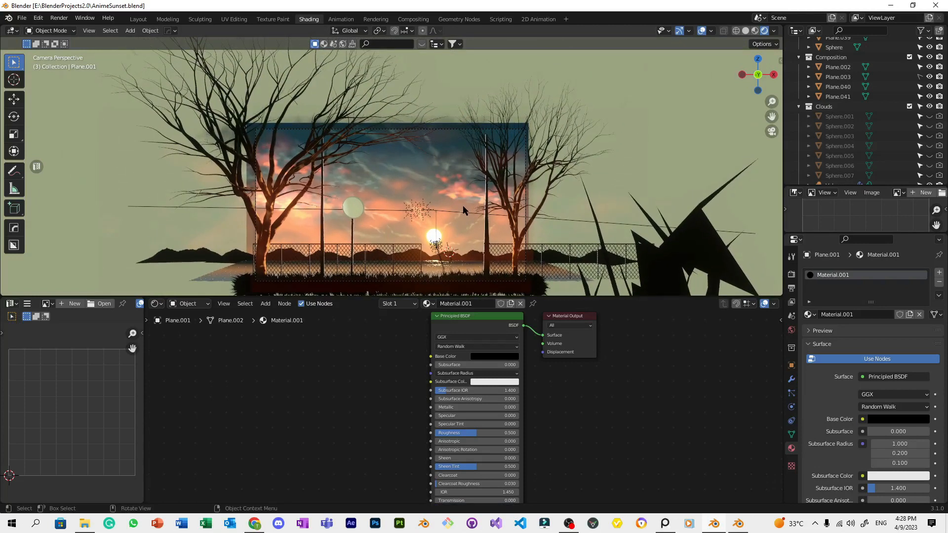
scroll(463, 205, "up", 1)
middle_click_drag(465, 197, 458, 149, "shift")
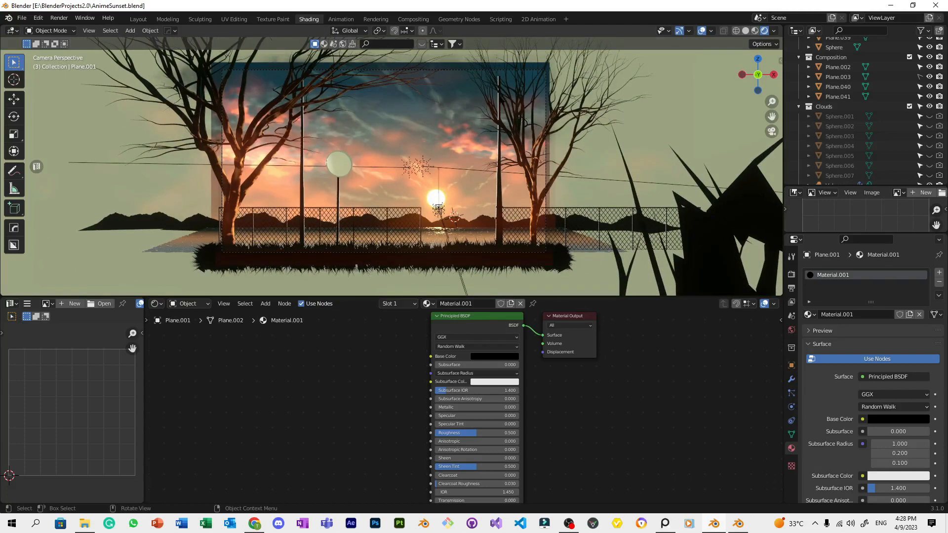
Make the composition planes Plane.040, Plane.003 and Plane.002 unselectable in the viewport, and select the left chain-link fence behind them.
left_click(346, 167)
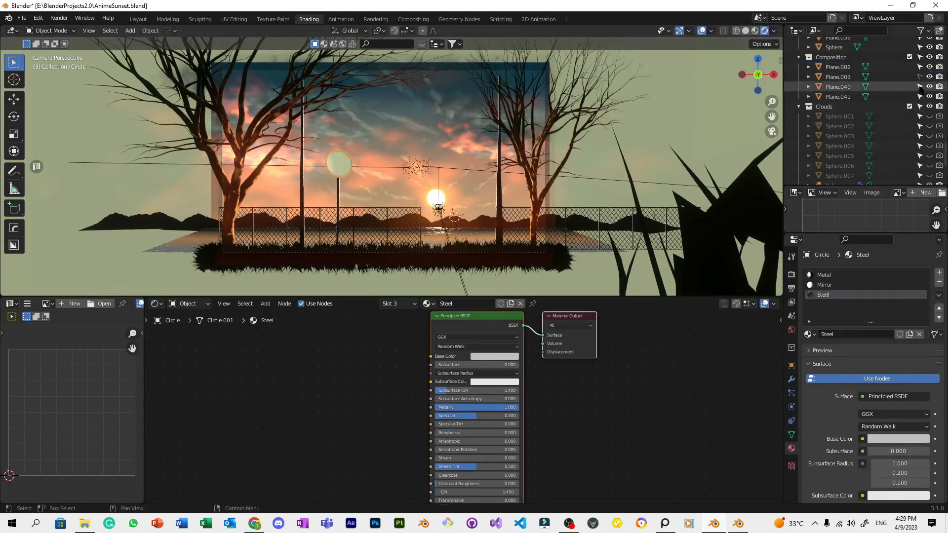
left_click_drag(919, 87, 920, 67)
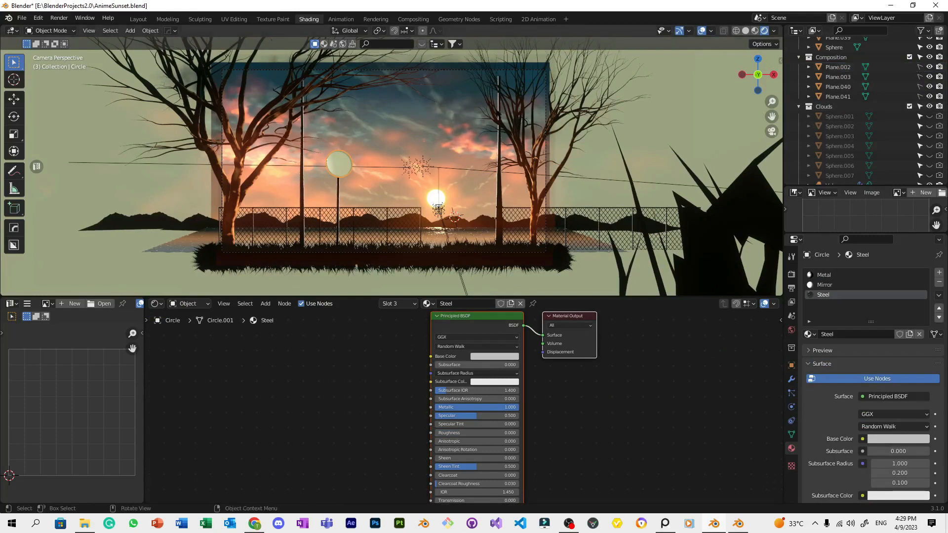
left_click(500, 148)
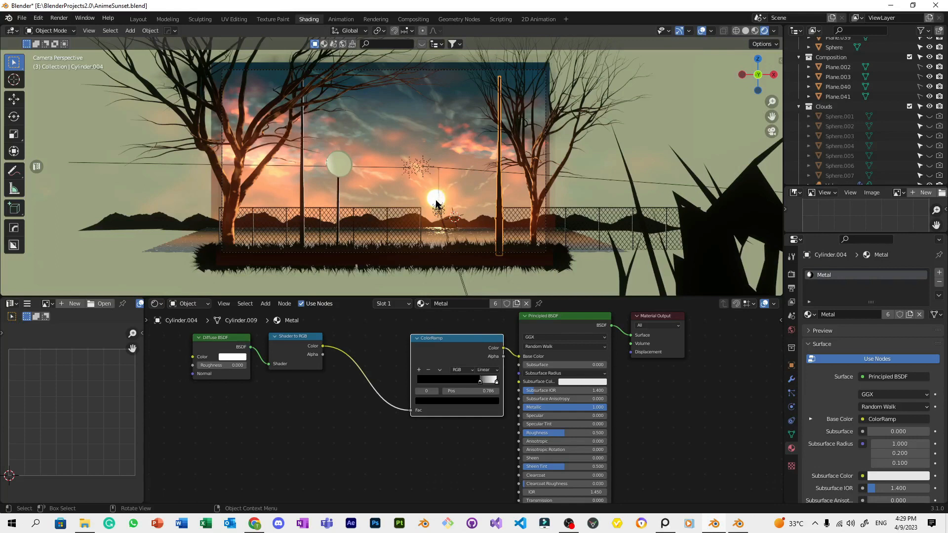
left_click(418, 226)
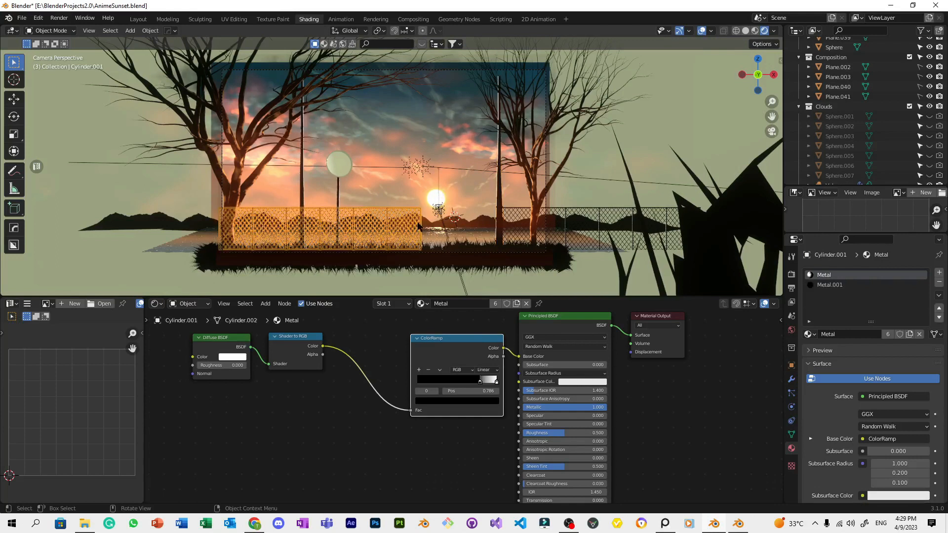